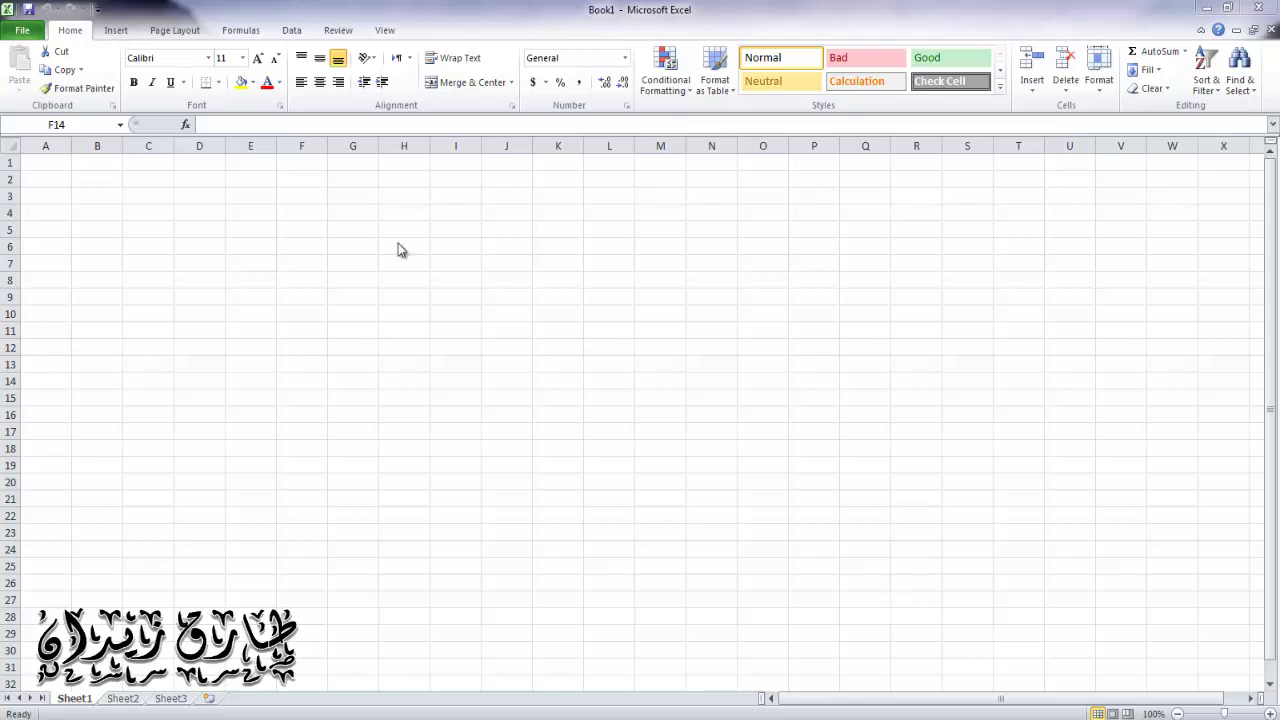
- Type the headers Name, Arabic, English and Math across B4:E4, fixing the Arabic typo
{"action": "left_click", "coordinate": [97, 213]}
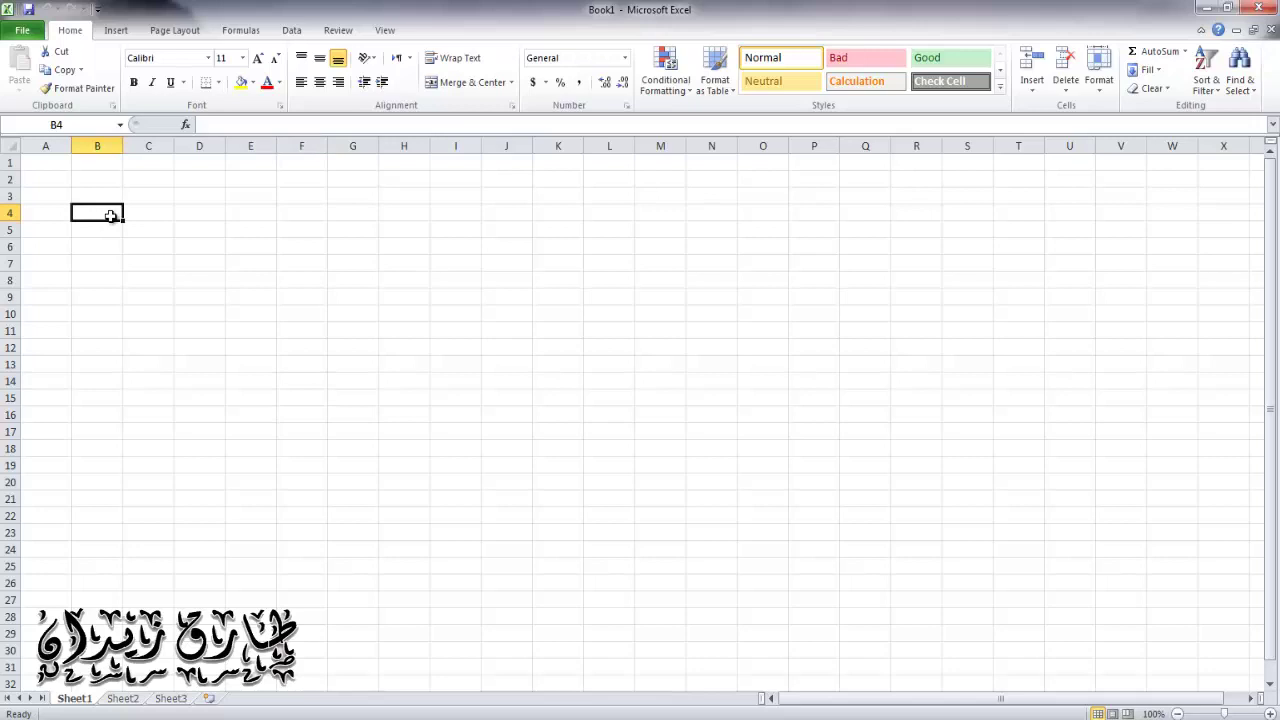
{"action": "type", "text": "Name"}
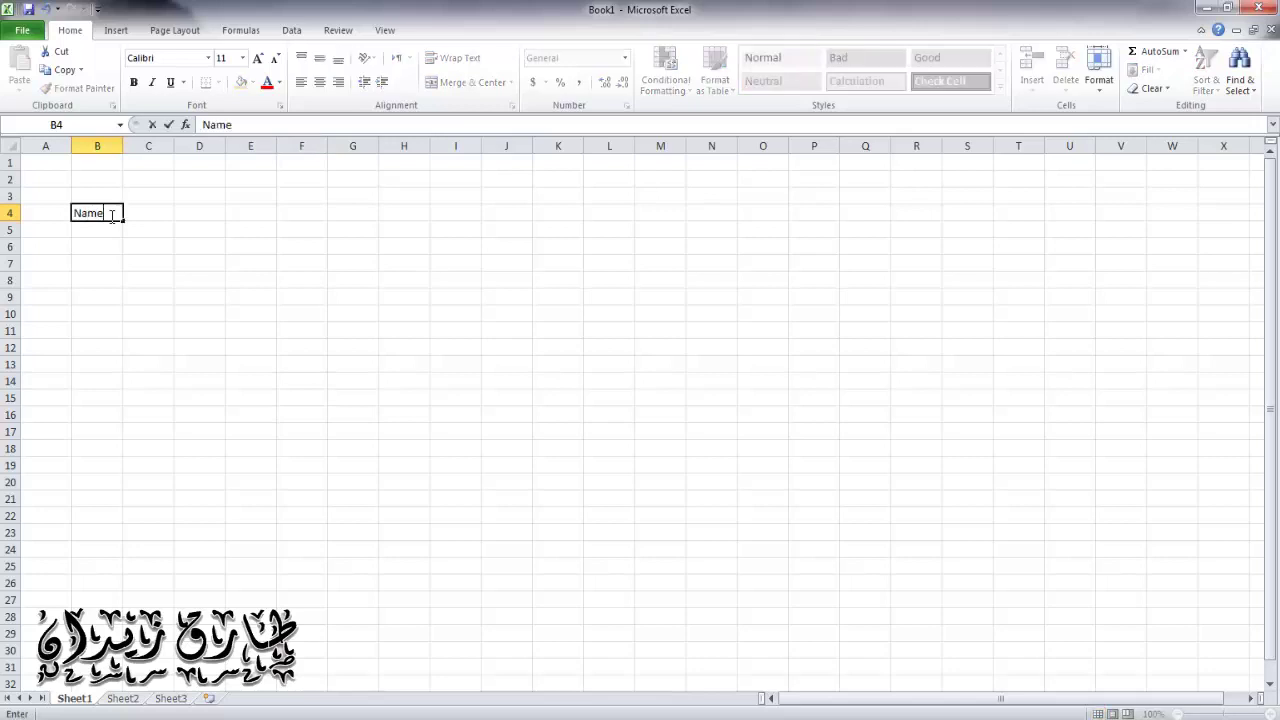
{"action": "left_click", "coordinate": [143, 212]}
{"action": "type", "text": "A"}
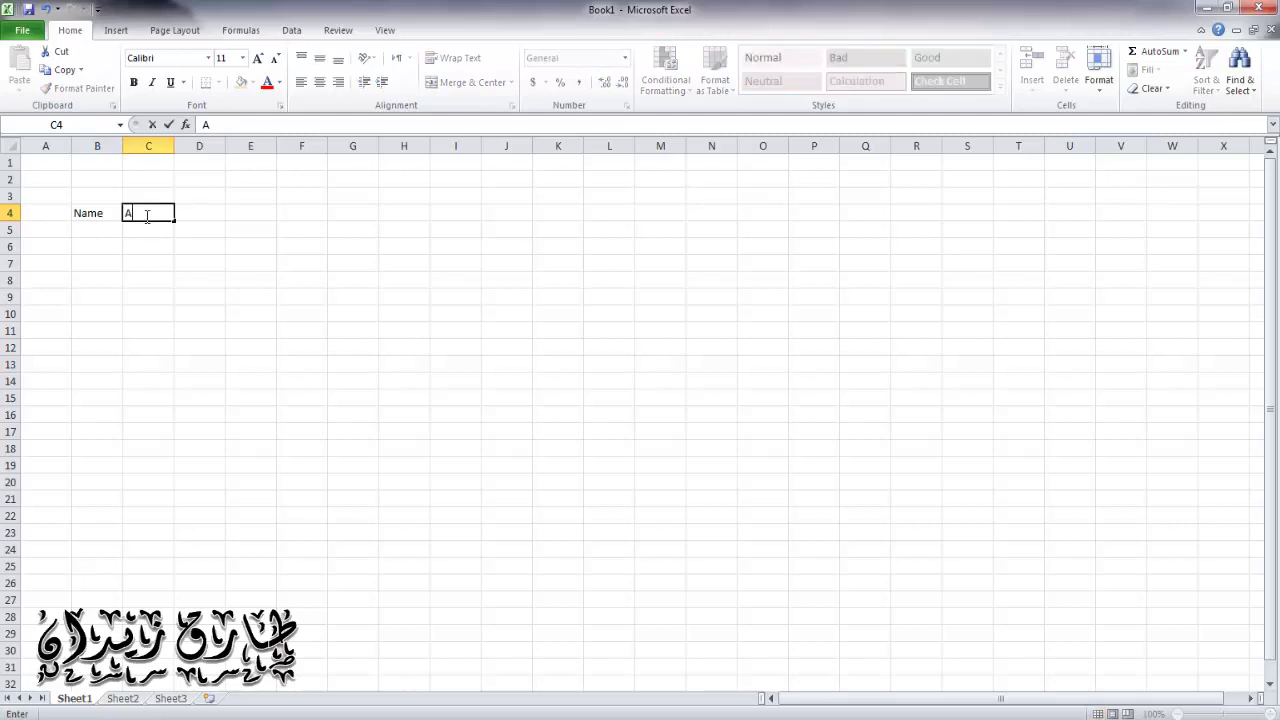
{"action": "type", "text": "raboic"}
{"action": "key", "text": "BackSpace"}
{"action": "key", "text": "BackSpace"}
{"action": "key", "text": "BackSpace"}
{"action": "type", "text": "ic"}
{"action": "key", "text": "Tab"}
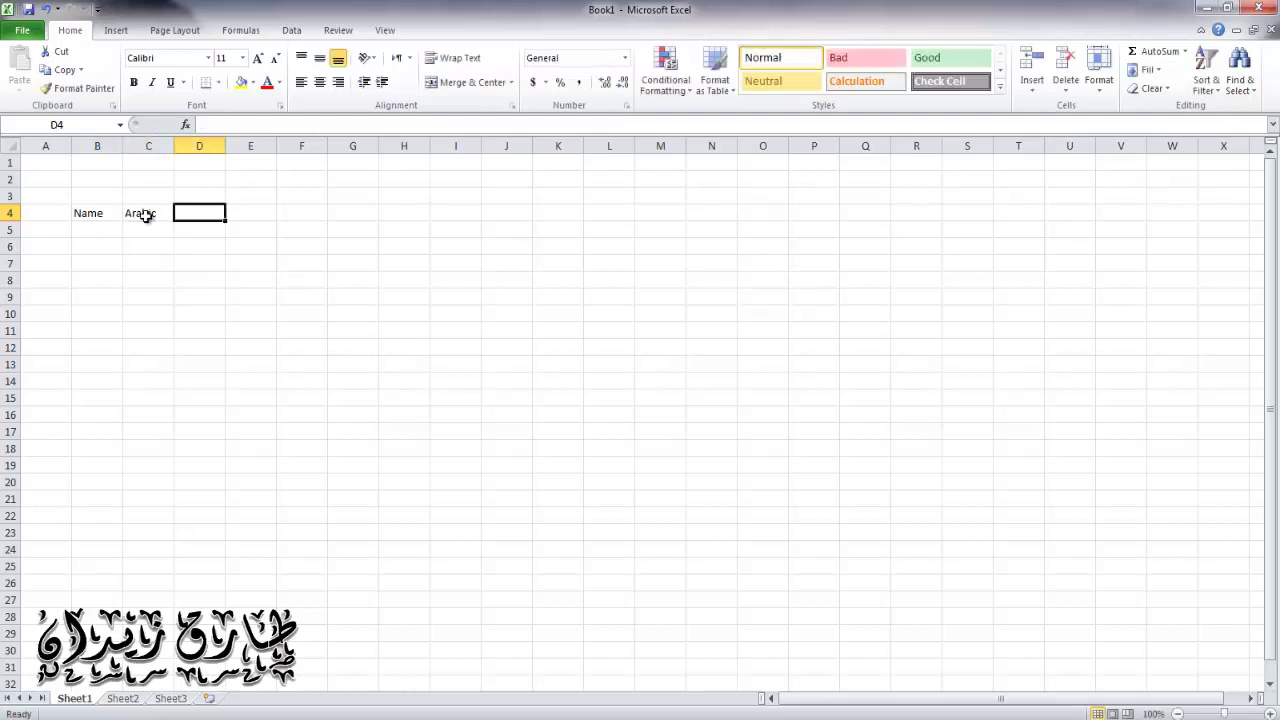
{"action": "type", "text": "Eng"}
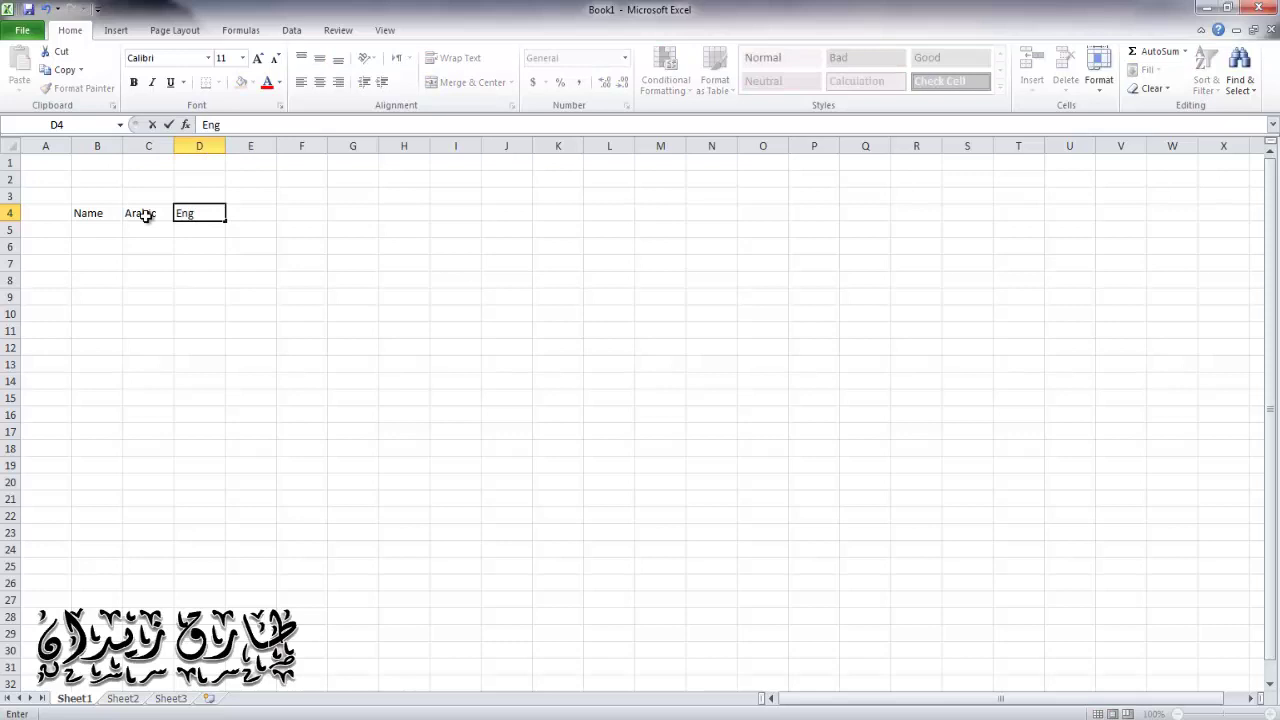
{"action": "type", "text": "lish"}
{"action": "key", "text": "Tab"}
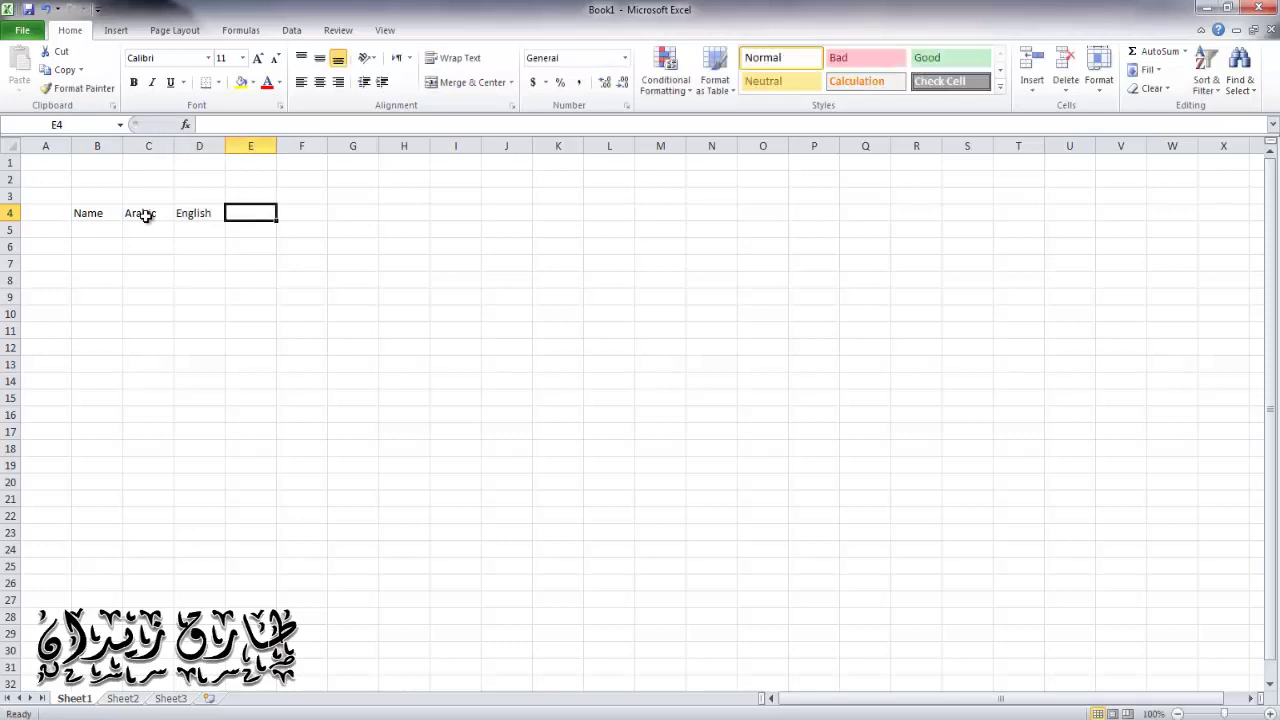
{"action": "type", "text": "Math"}
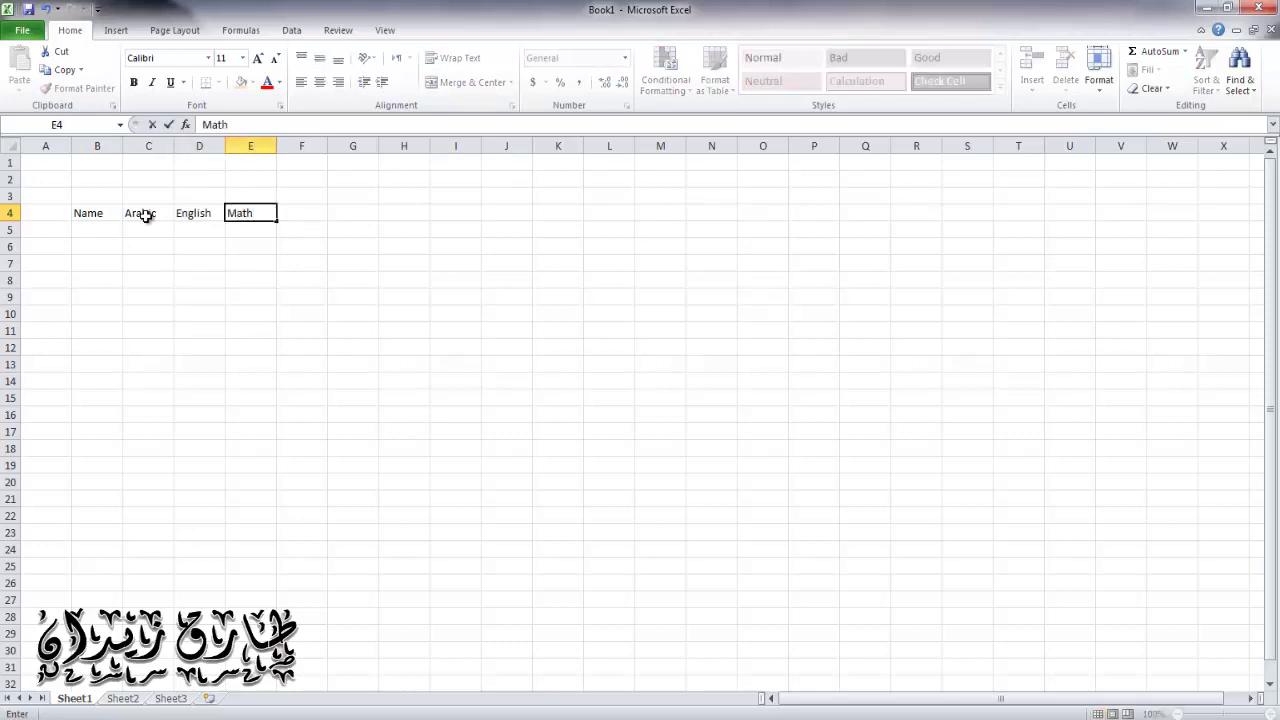
{"action": "left_click", "coordinate": [98, 231]}
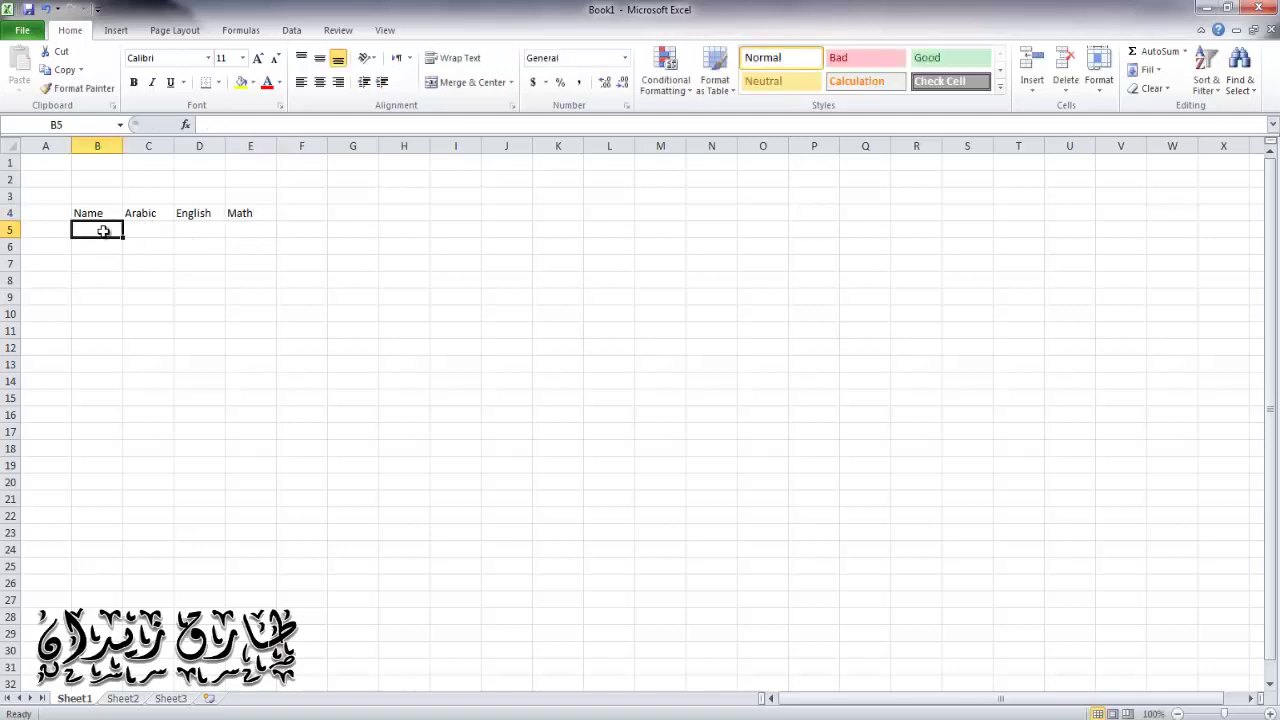
- Type the five student names into B5 through B9, one per row
{"action": "type", "text": "Ahmed"}
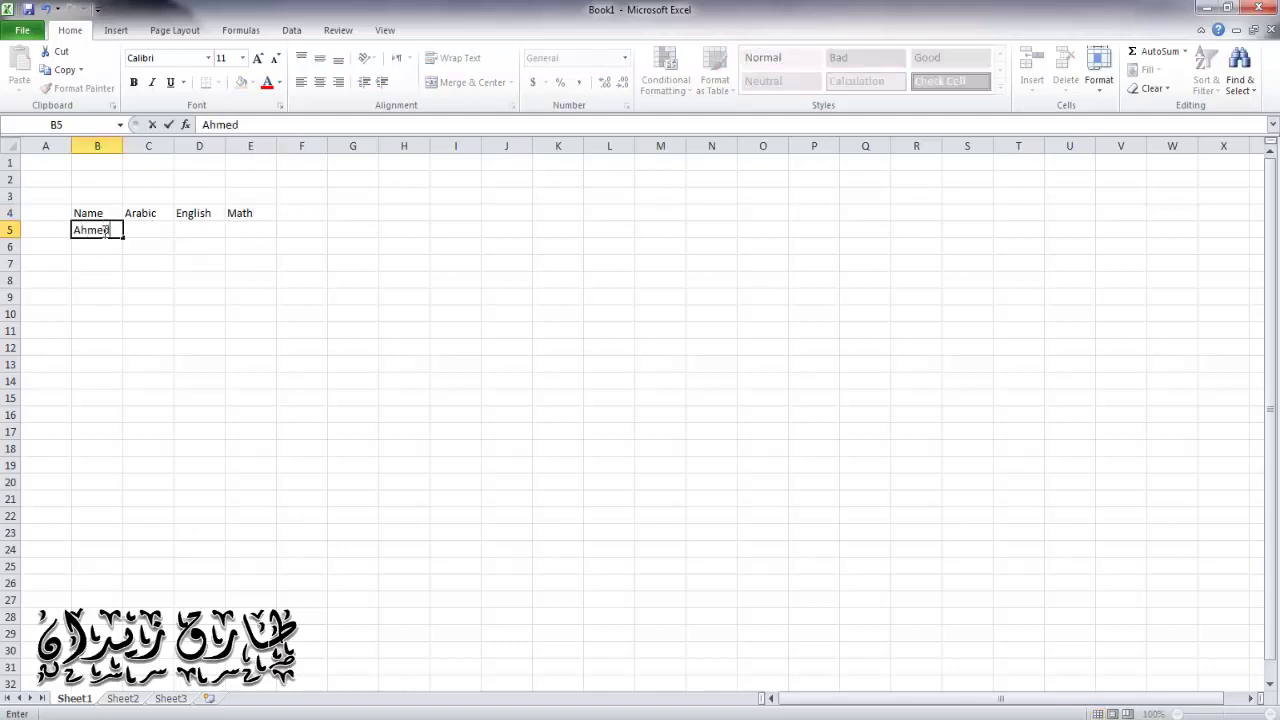
{"action": "key", "text": "Return"}
{"action": "type", "text": "Sarah"}
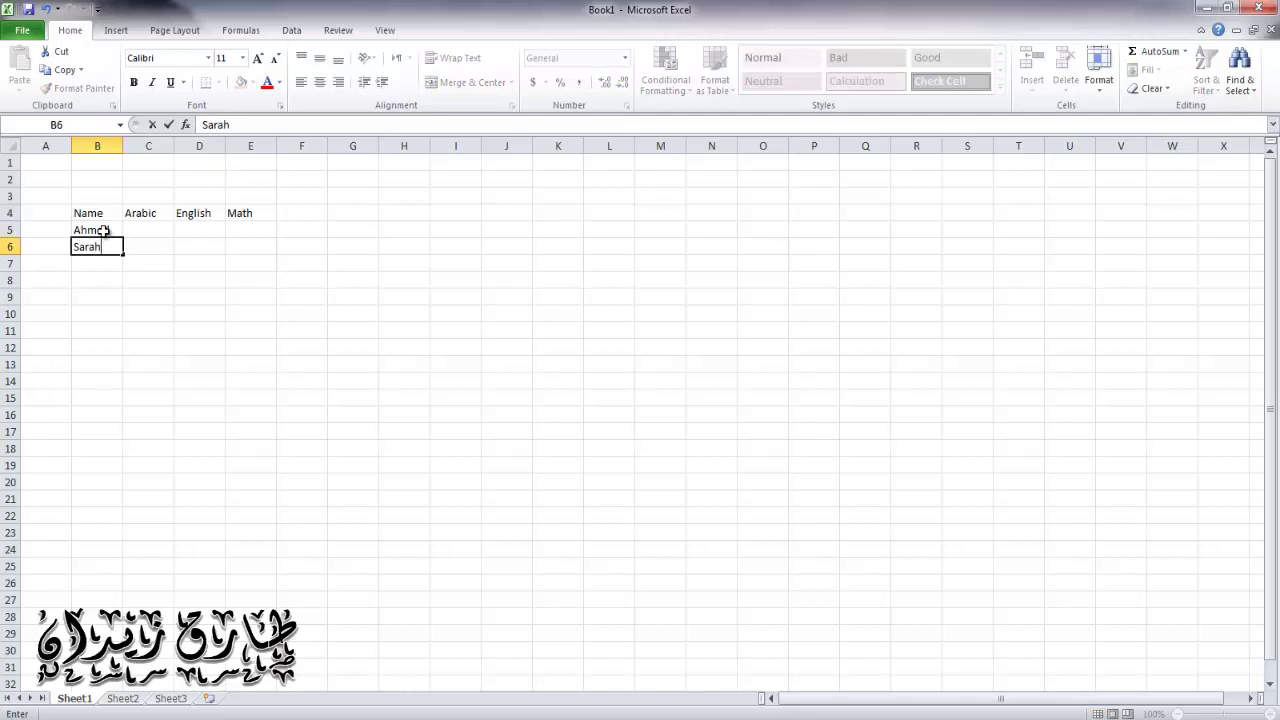
{"action": "key", "text": "Left"}
{"action": "key", "text": "Down"}
{"action": "key", "text": "Right"}
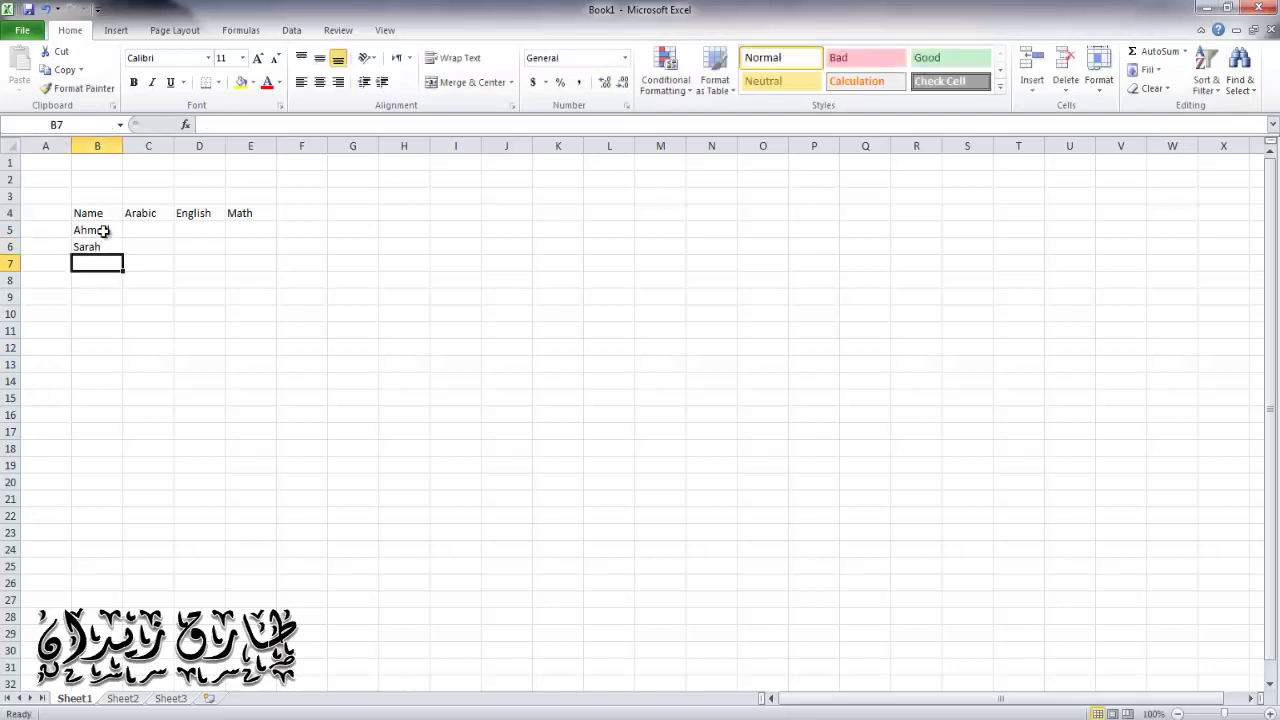
{"action": "type", "text": "Rana"}
{"action": "key", "text": "Return"}
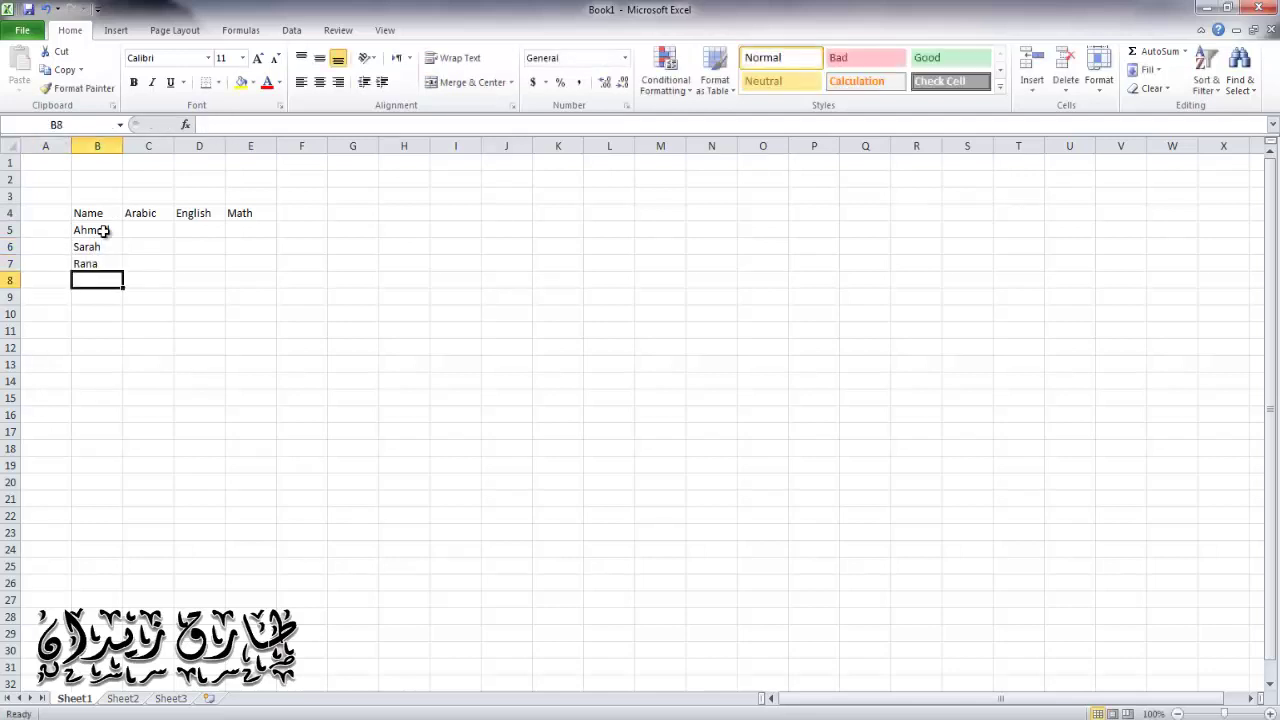
{"action": "type", "text": "Esraa"}
{"action": "key", "text": "Return"}
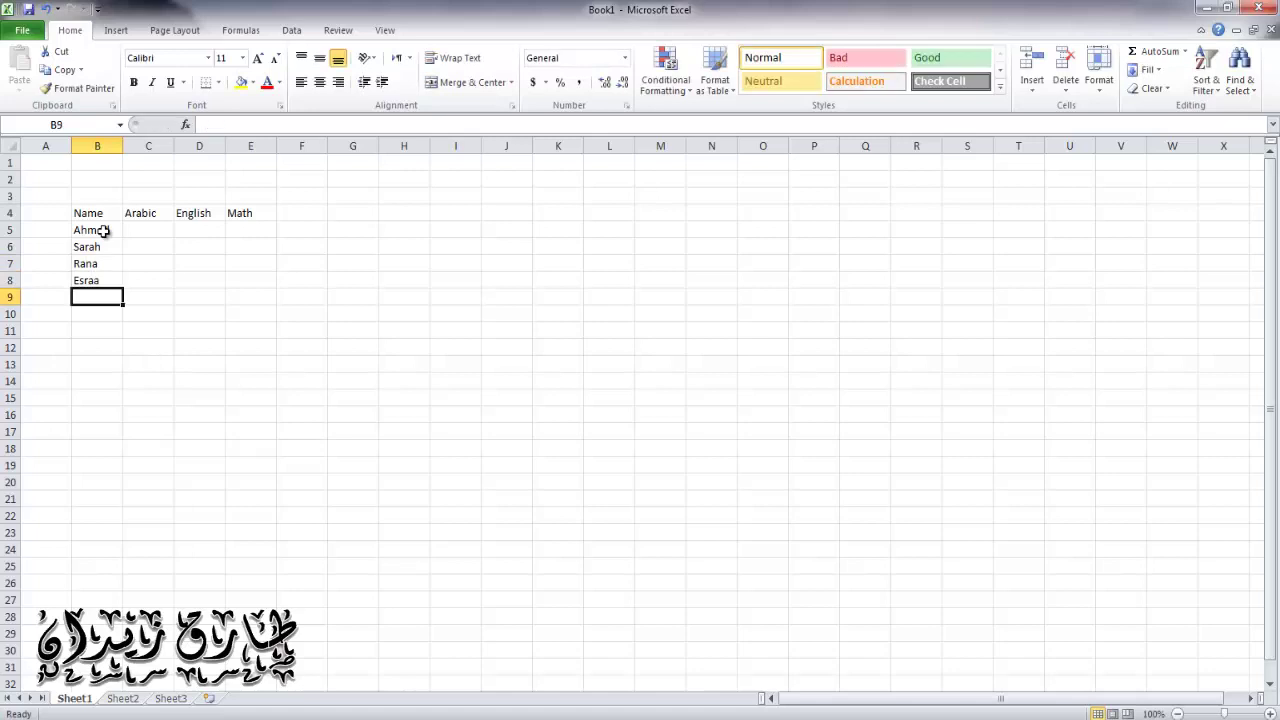
{"action": "type", "text": "Islam"}
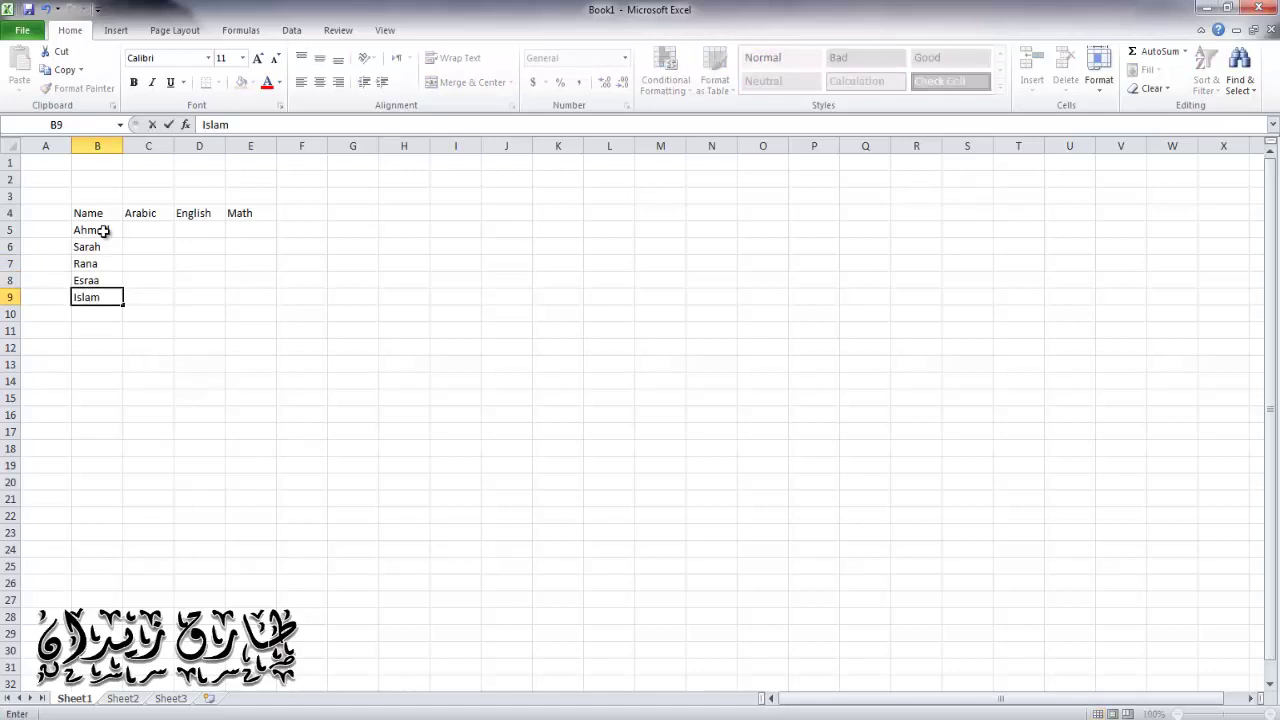
{"action": "left_click", "coordinate": [140, 228]}
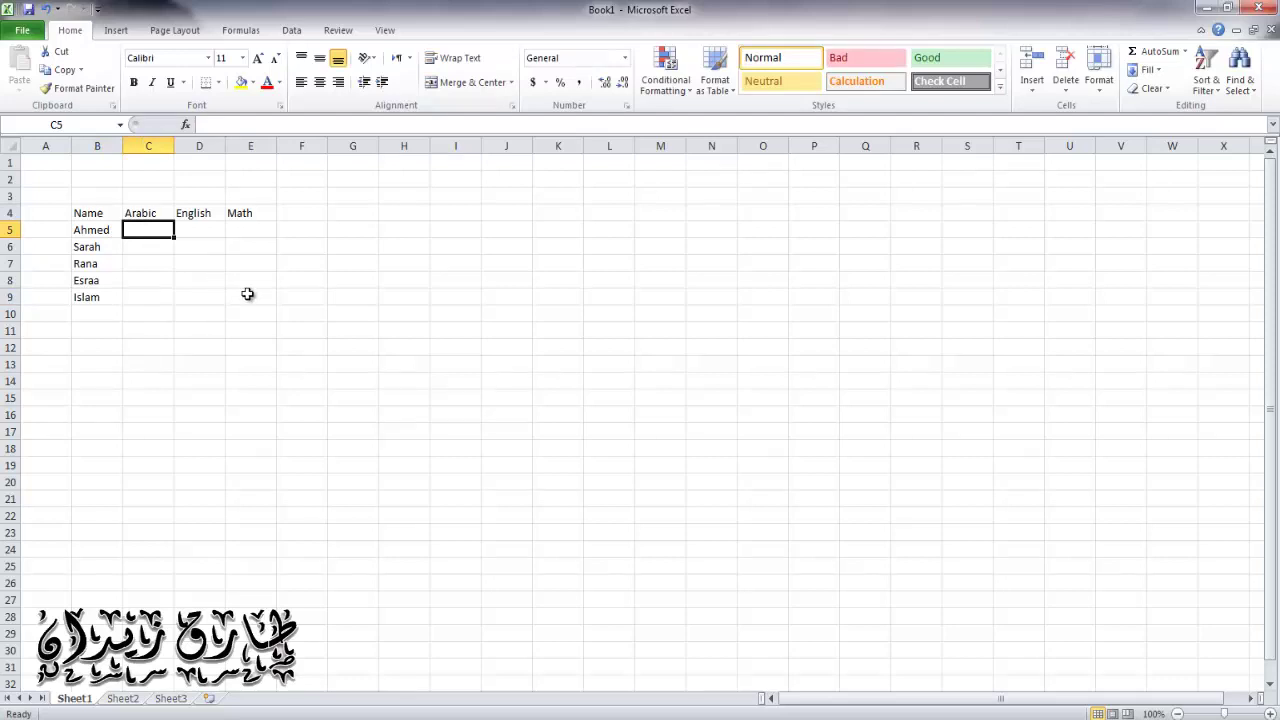
- Enter the Arabic scores 40, 35, 50, 50 and 34 in C5:C9
{"action": "type", "text": "40"}
{"action": "key", "text": "Return"}
{"action": "type", "text": "3"}
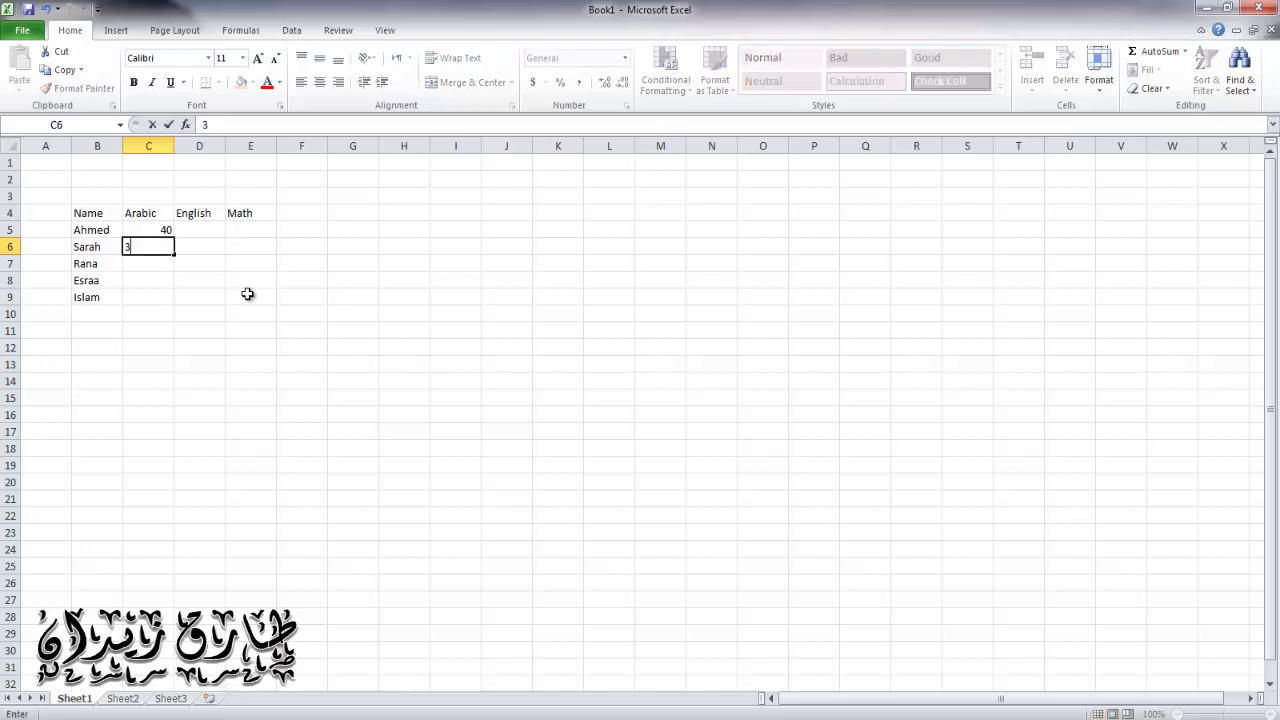
{"action": "type", "text": "5"}
{"action": "key", "text": "Return"}
{"action": "type", "text": "50"}
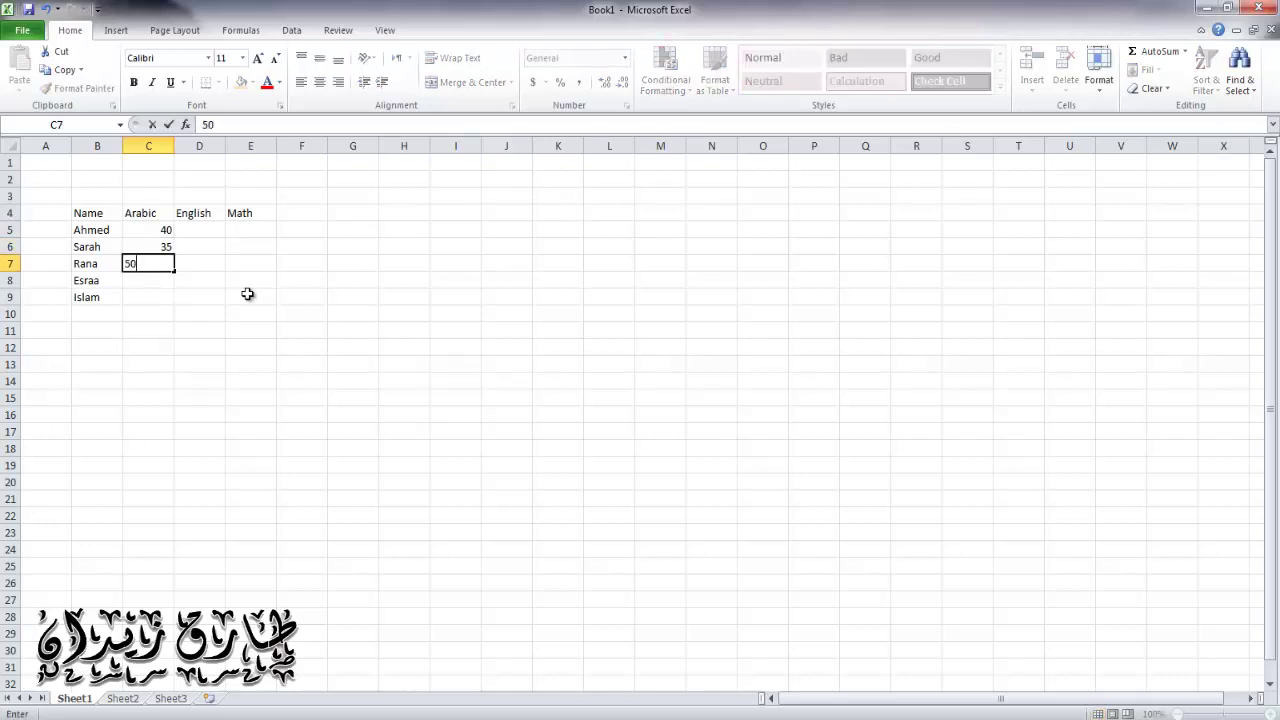
{"action": "key", "text": "Return"}
{"action": "type", "text": "50"}
{"action": "key", "text": "Return"}
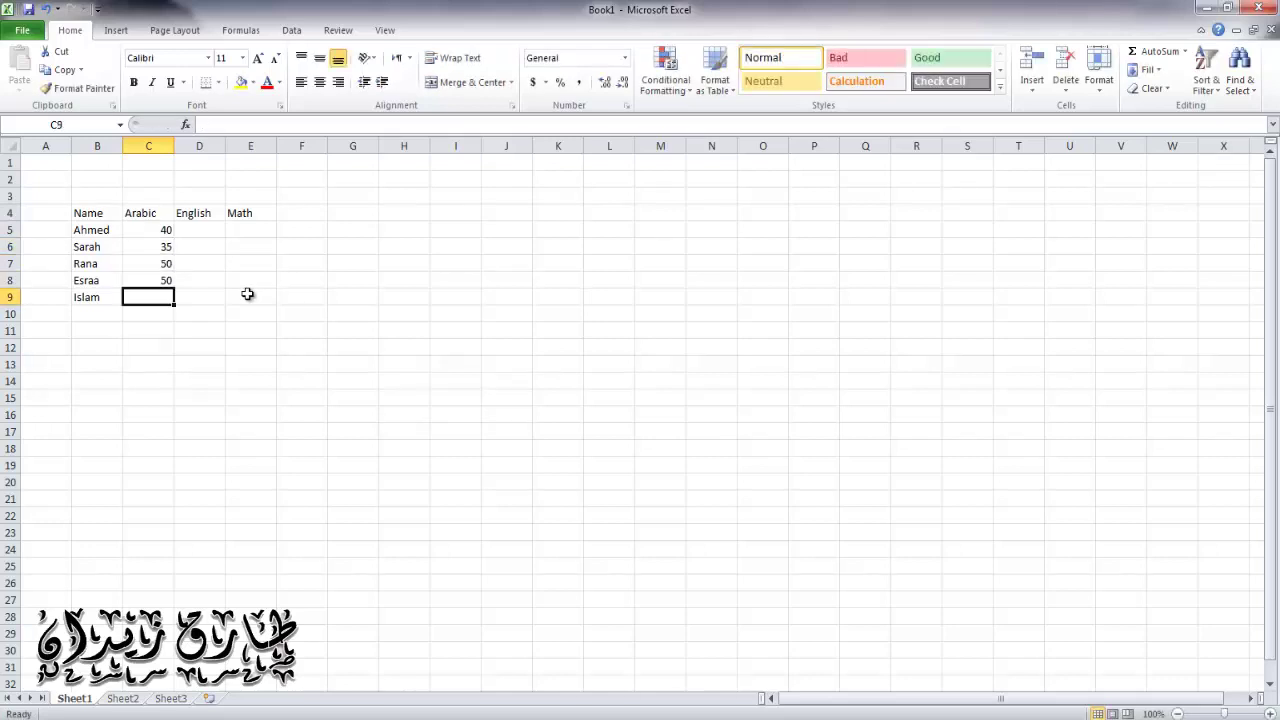
{"action": "type", "text": "34"}
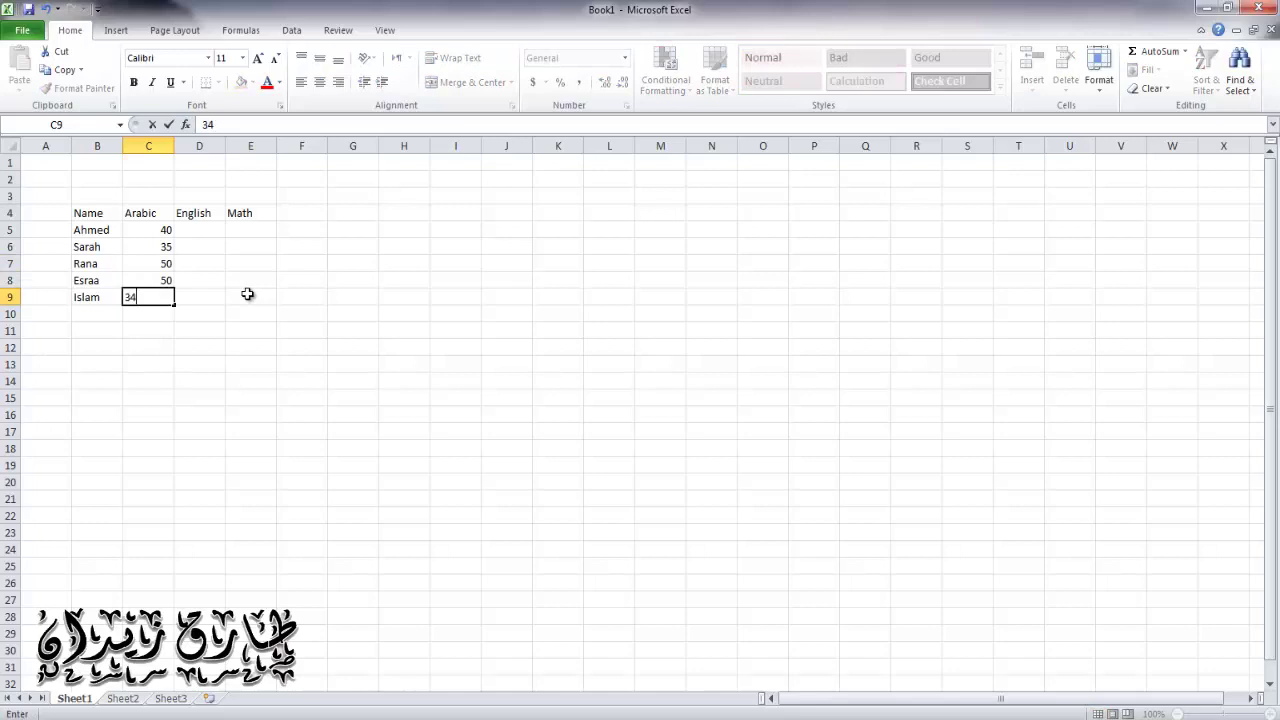
{"action": "key", "text": "Tab"}
- Enter the English scores 25, 40, 45, 35 and 45 in D5:D9
{"action": "key", "text": "Up"}
{"action": "key", "text": "Up"}
{"action": "key", "text": "Up"}
{"action": "key", "text": "Up"}
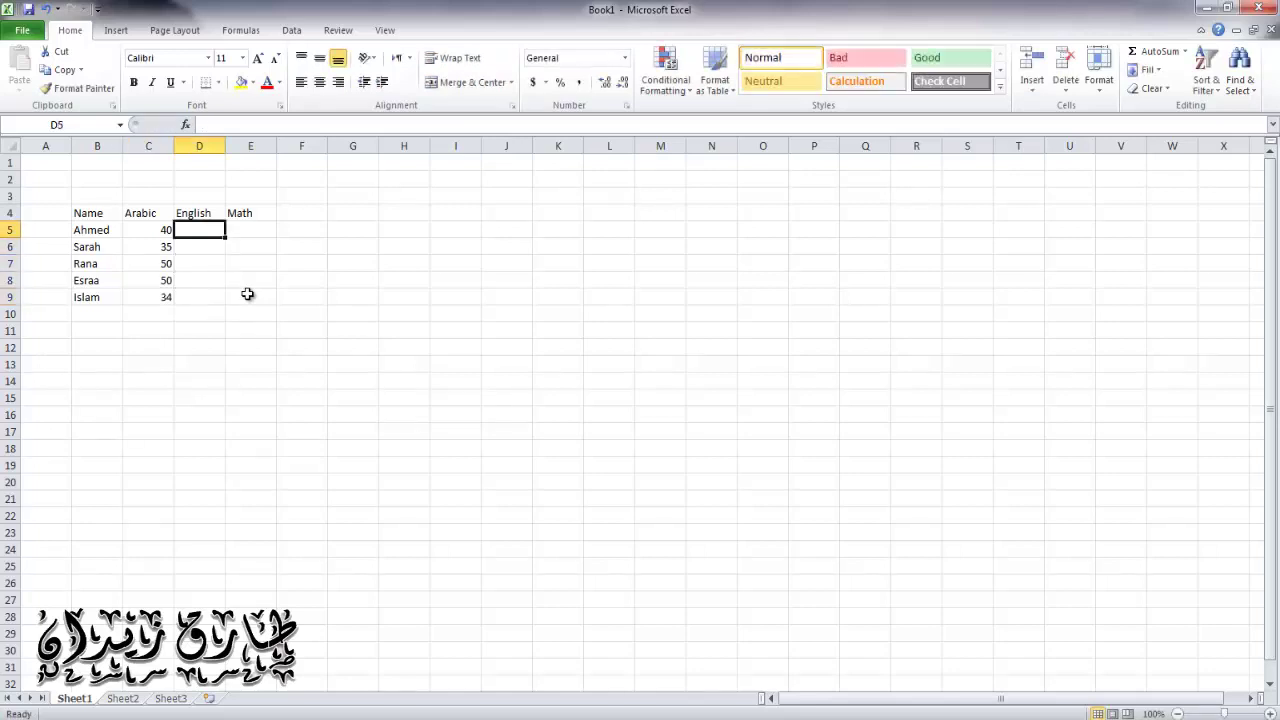
{"action": "type", "text": "25"}
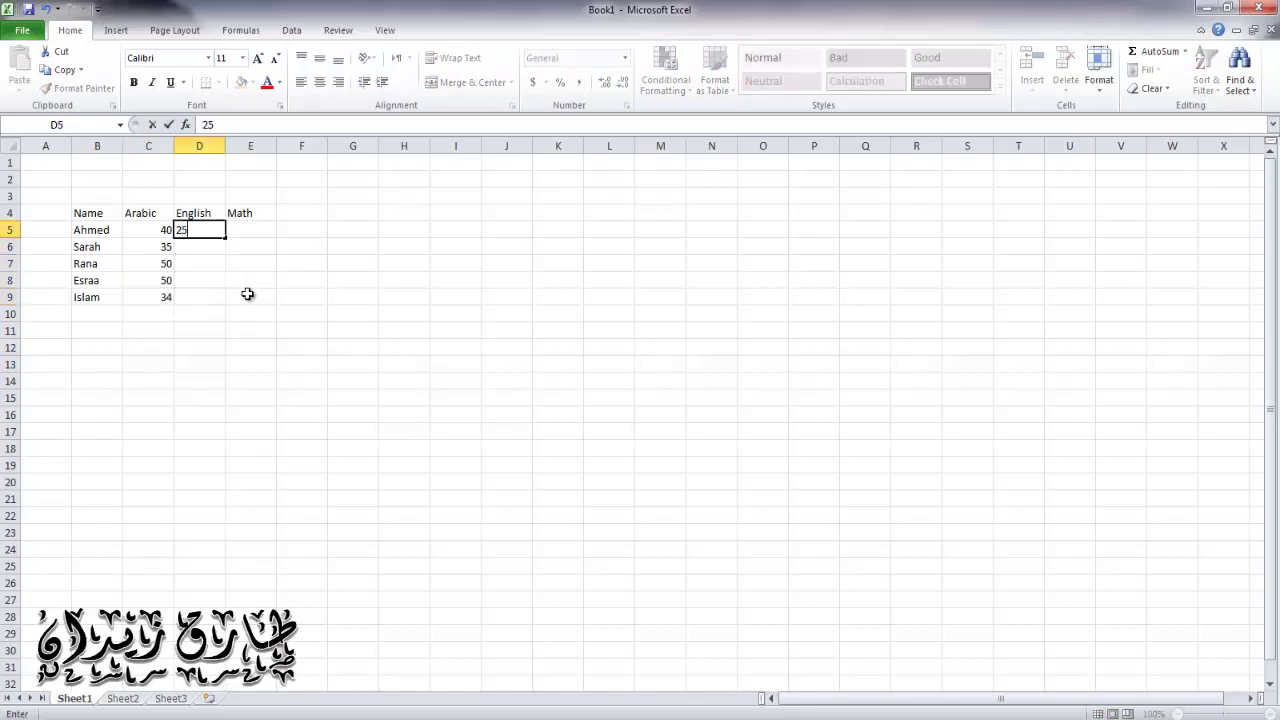
{"action": "key", "text": "Tab"}
{"action": "key", "text": "Left"}
{"action": "key", "text": "Down"}
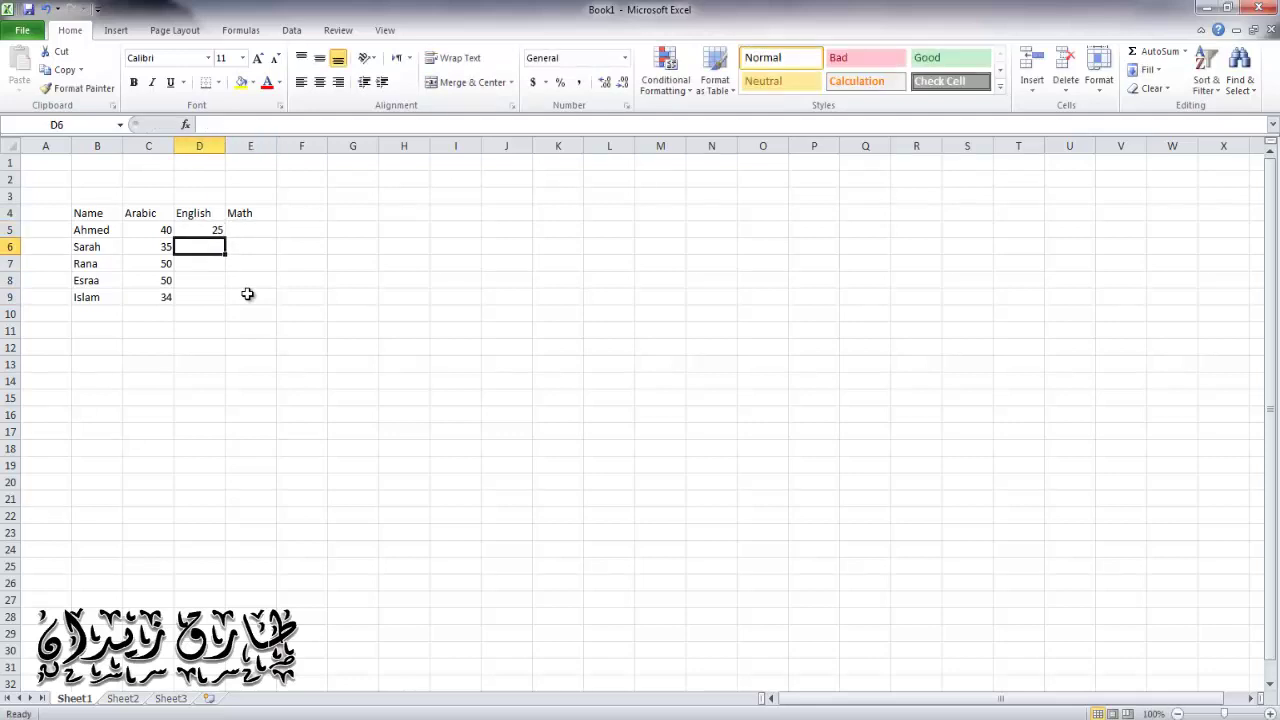
{"action": "type", "text": "40"}
{"action": "key", "text": "Return"}
{"action": "type", "text": "45"}
{"action": "key", "text": "Return"}
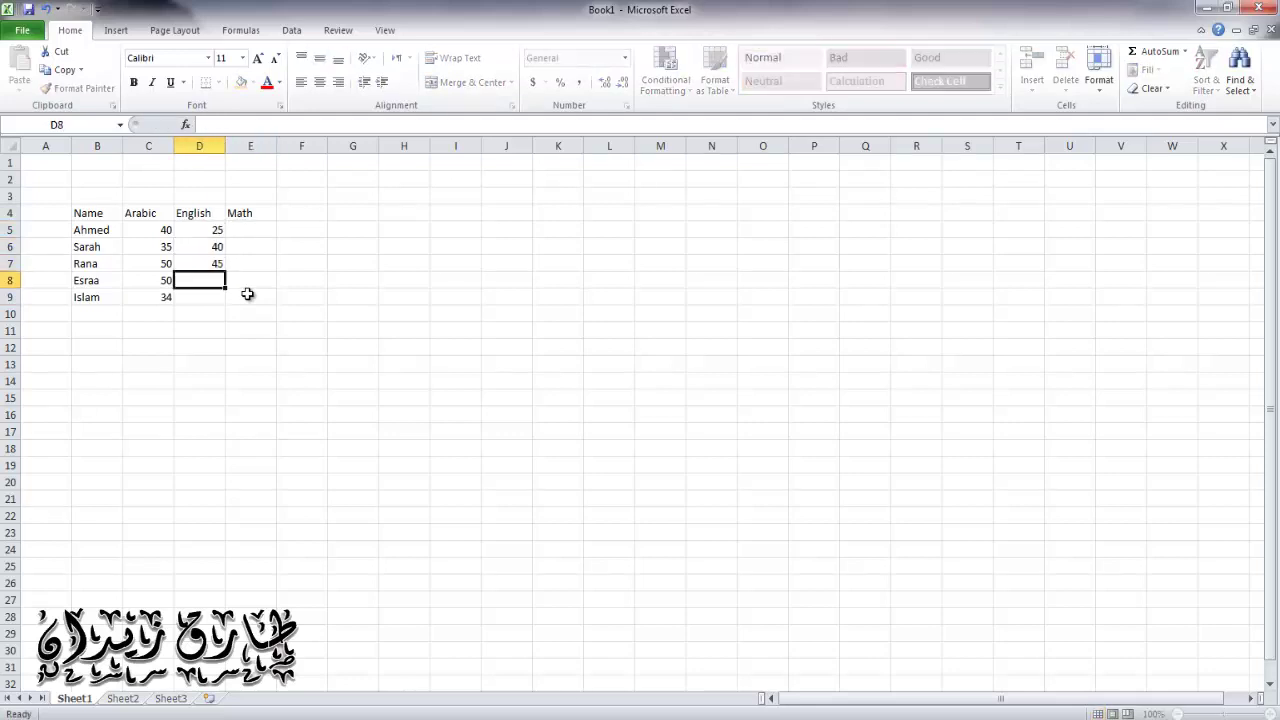
{"action": "type", "text": "5"}
{"action": "key", "text": "BackSpace"}
{"action": "type", "text": "3"}
{"action": "type", "text": "5"}
{"action": "key", "text": "Return"}
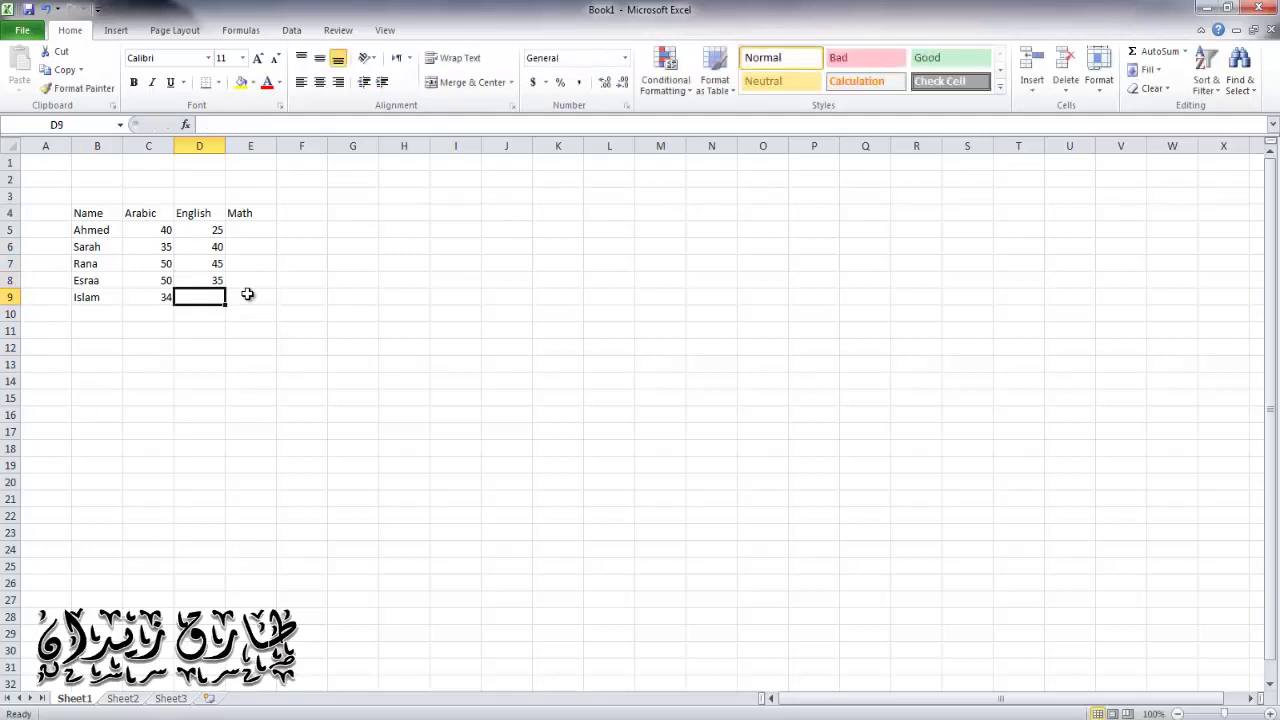
{"action": "type", "text": "45"}
{"action": "key", "text": "Tab"}
- Enter the Math scores 50, 40, 35, 30 and 20 in E5:E9
{"action": "key", "text": "Up"}
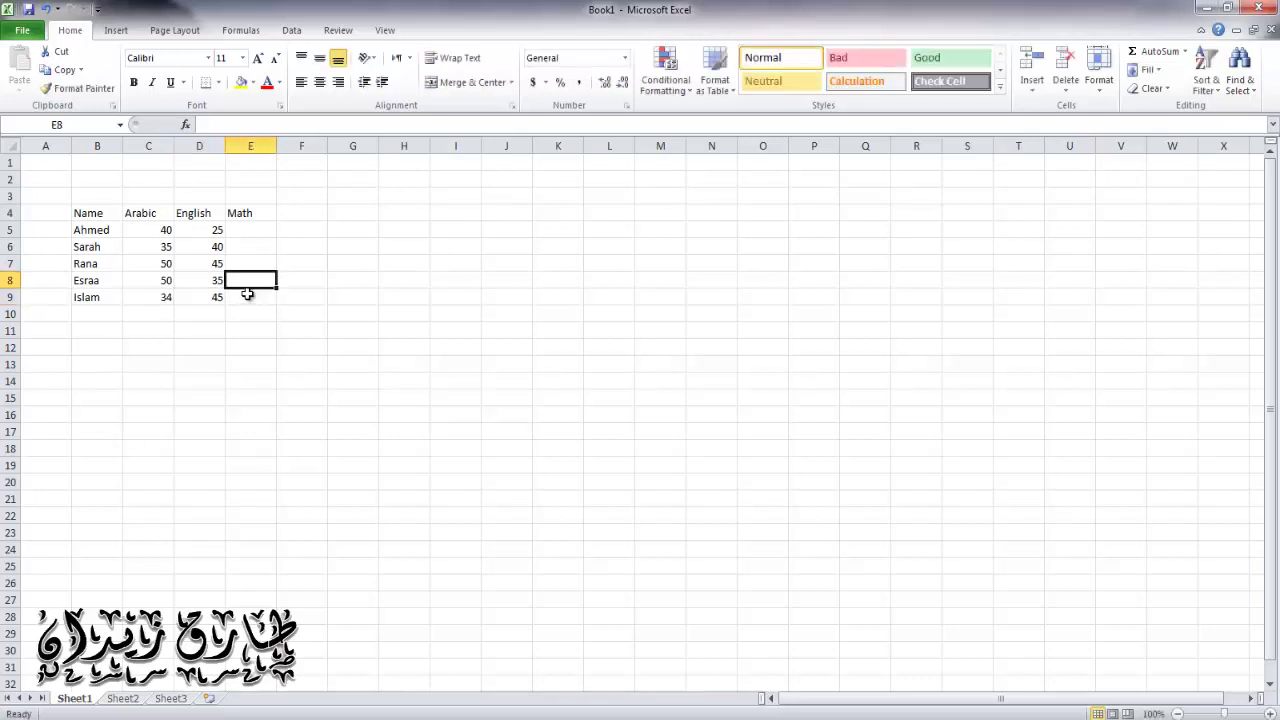
{"action": "key", "text": "Up"}
{"action": "key", "text": "Up"}
{"action": "key", "text": "Up"}
{"action": "type", "text": "50"}
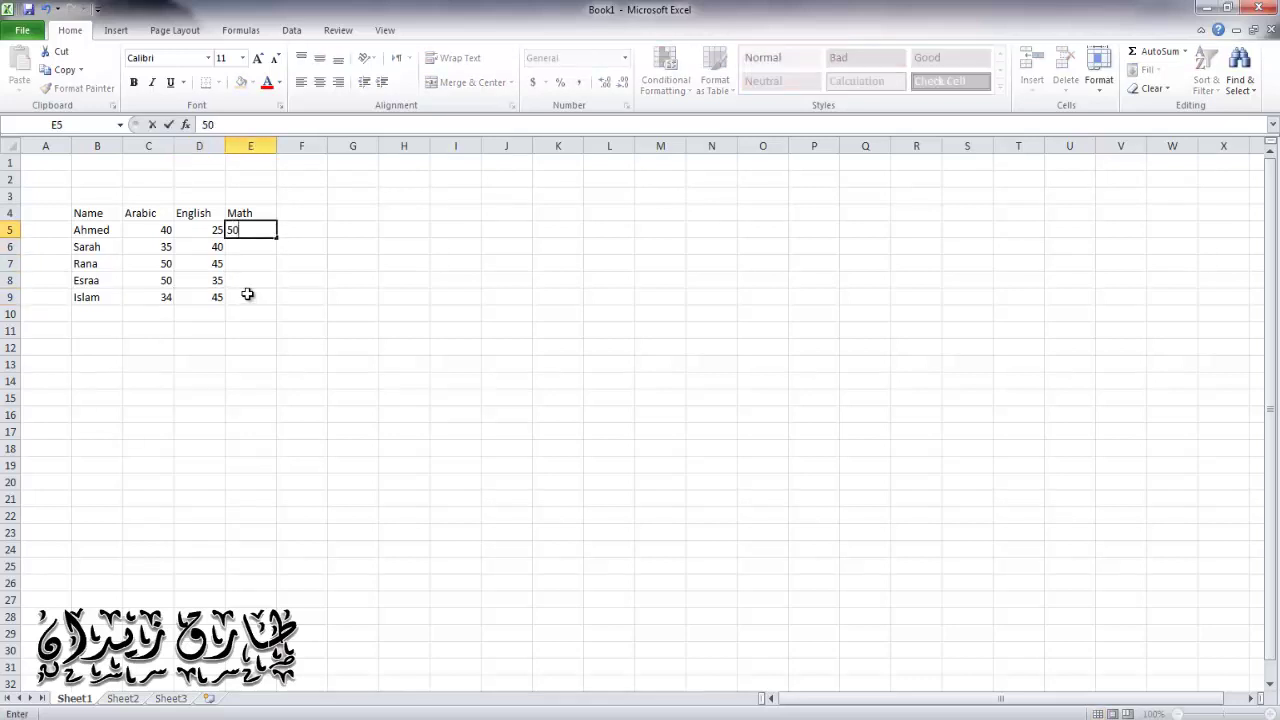
{"action": "key", "text": "Return"}
{"action": "type", "text": "4"}
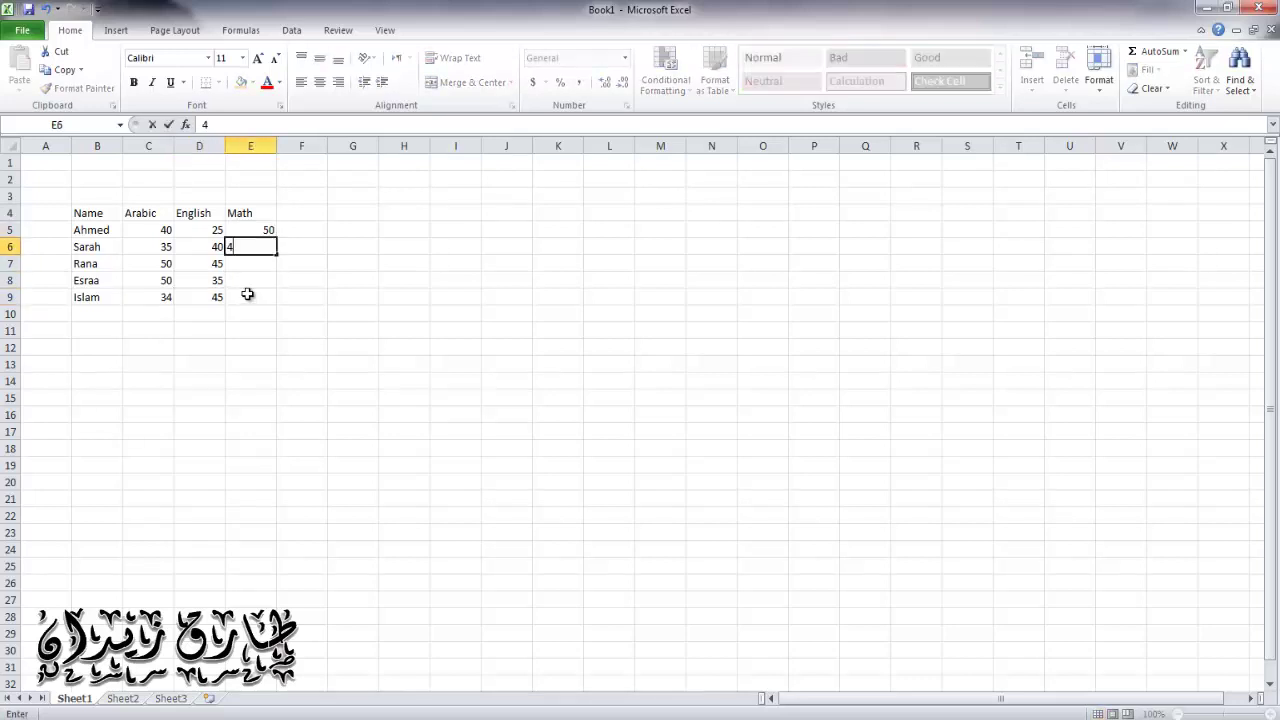
{"action": "type", "text": "0"}
{"action": "key", "text": "Return"}
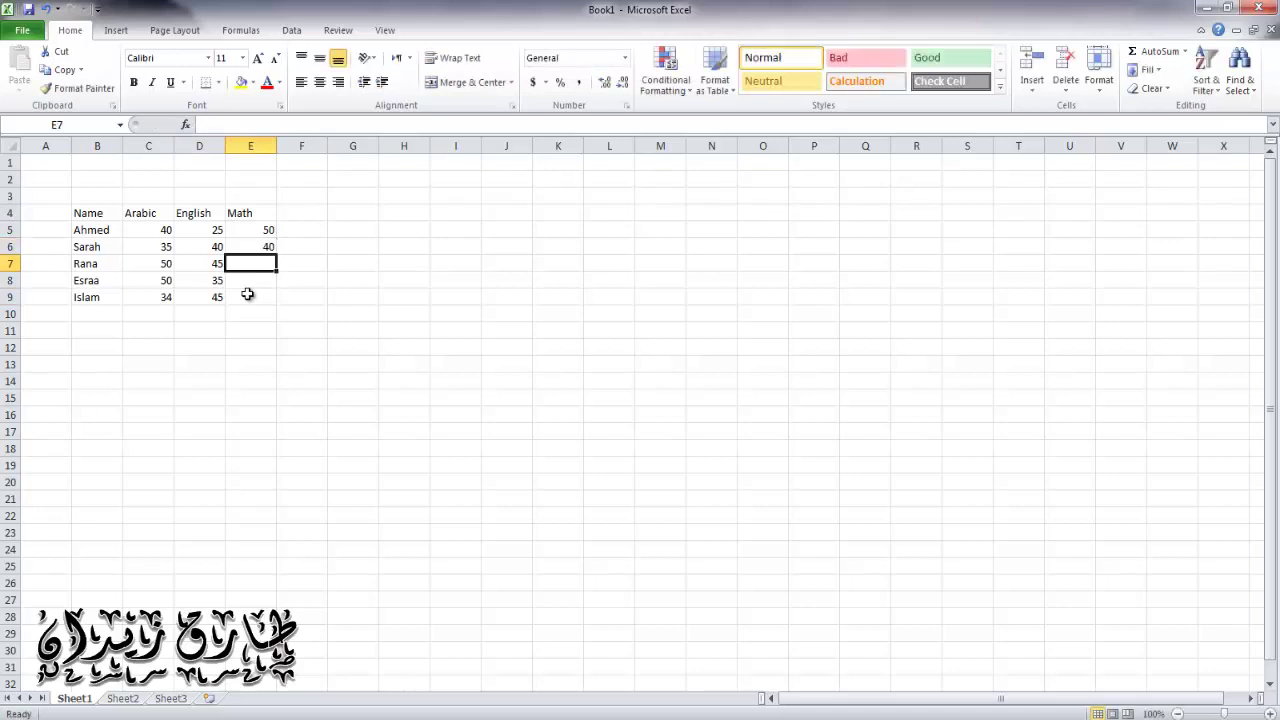
{"action": "type", "text": "3"}
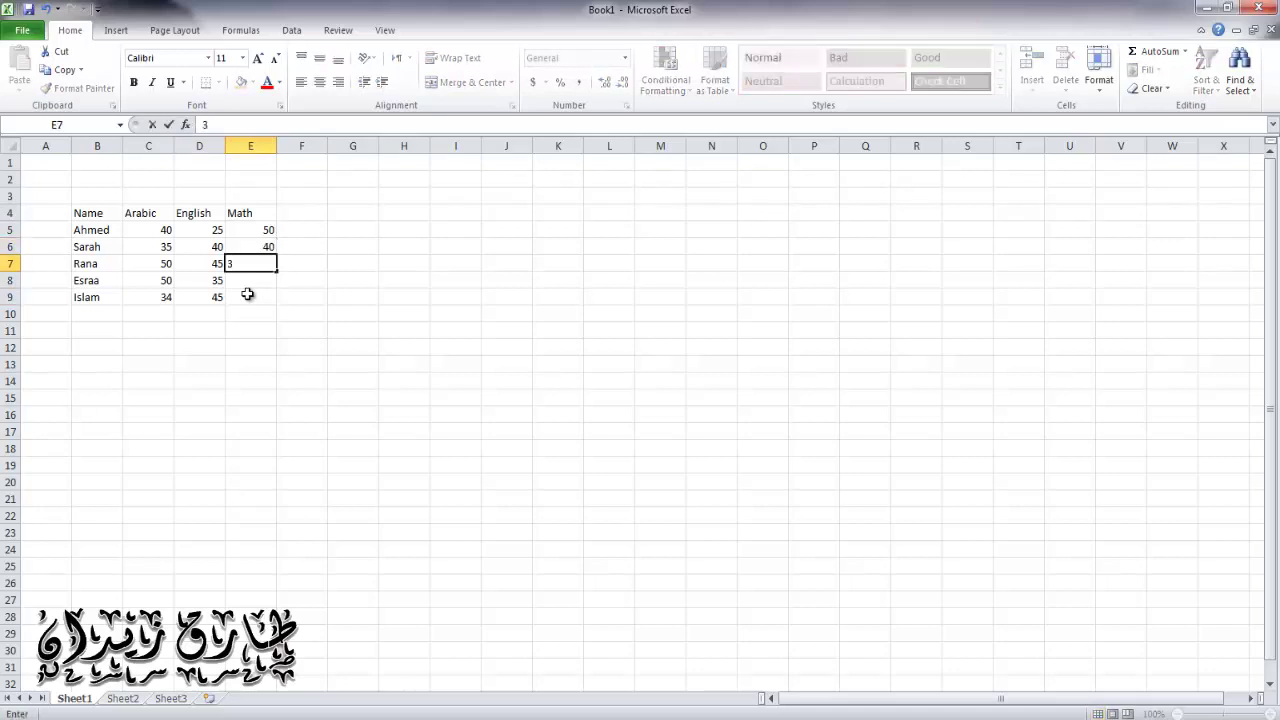
{"action": "type", "text": "5"}
{"action": "key", "text": "Return"}
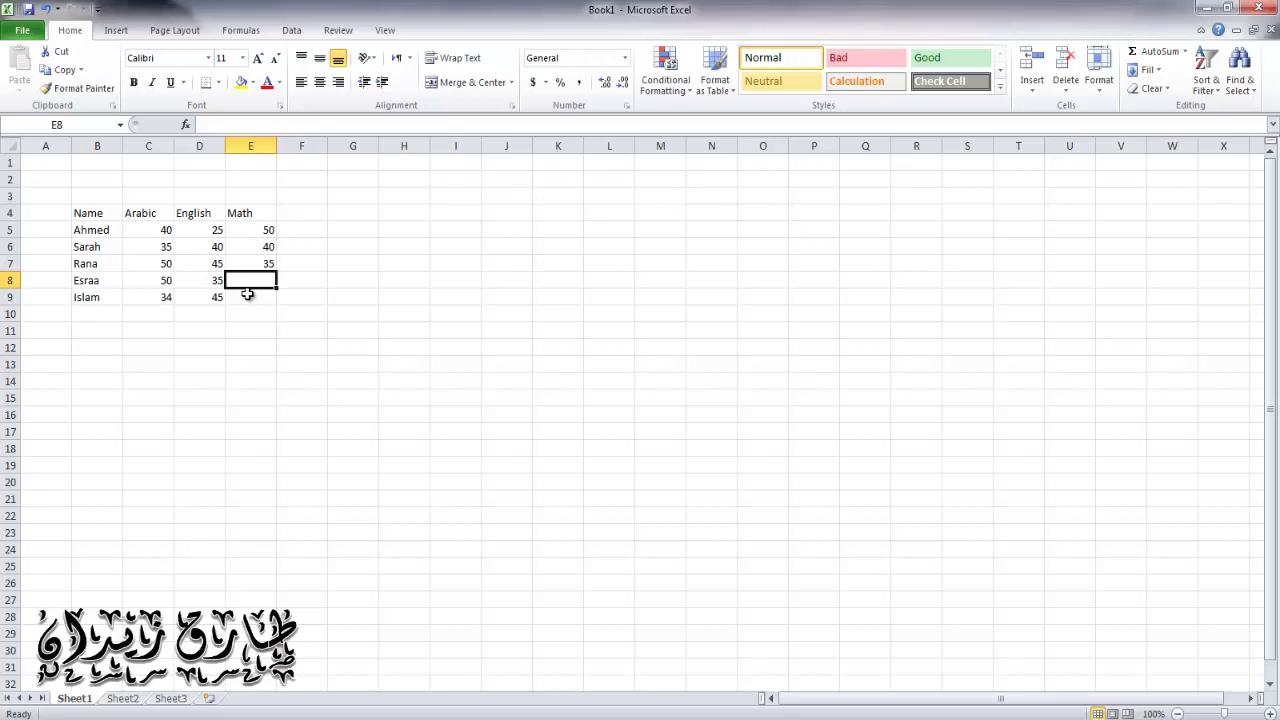
{"action": "type", "text": "30"}
{"action": "key", "text": "Return"}
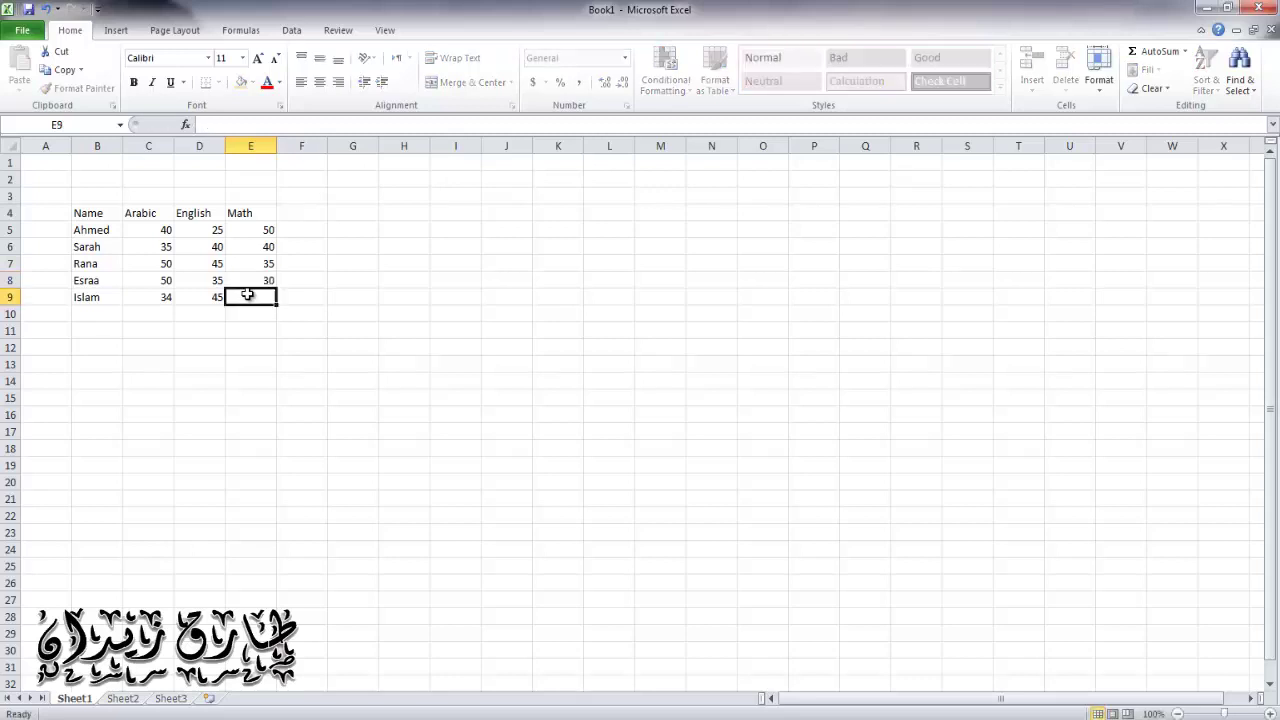
{"action": "type", "text": "20"}
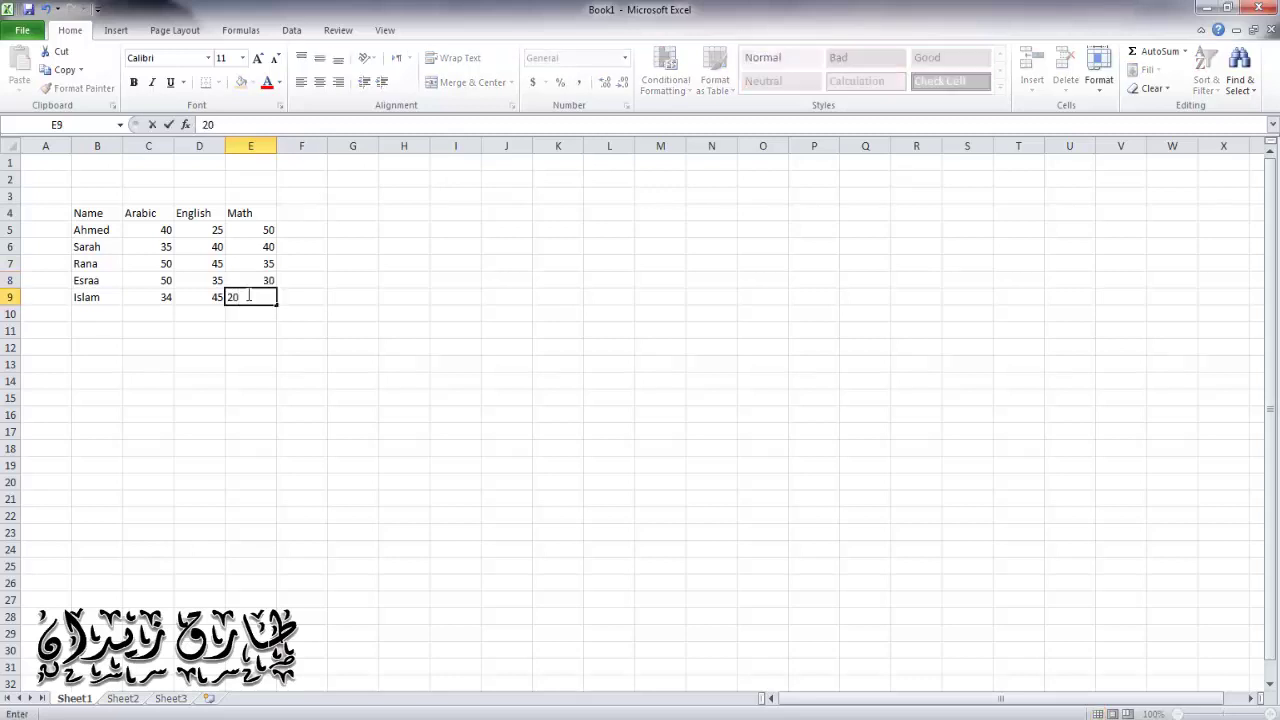
{"action": "left_click", "coordinate": [248, 400]}
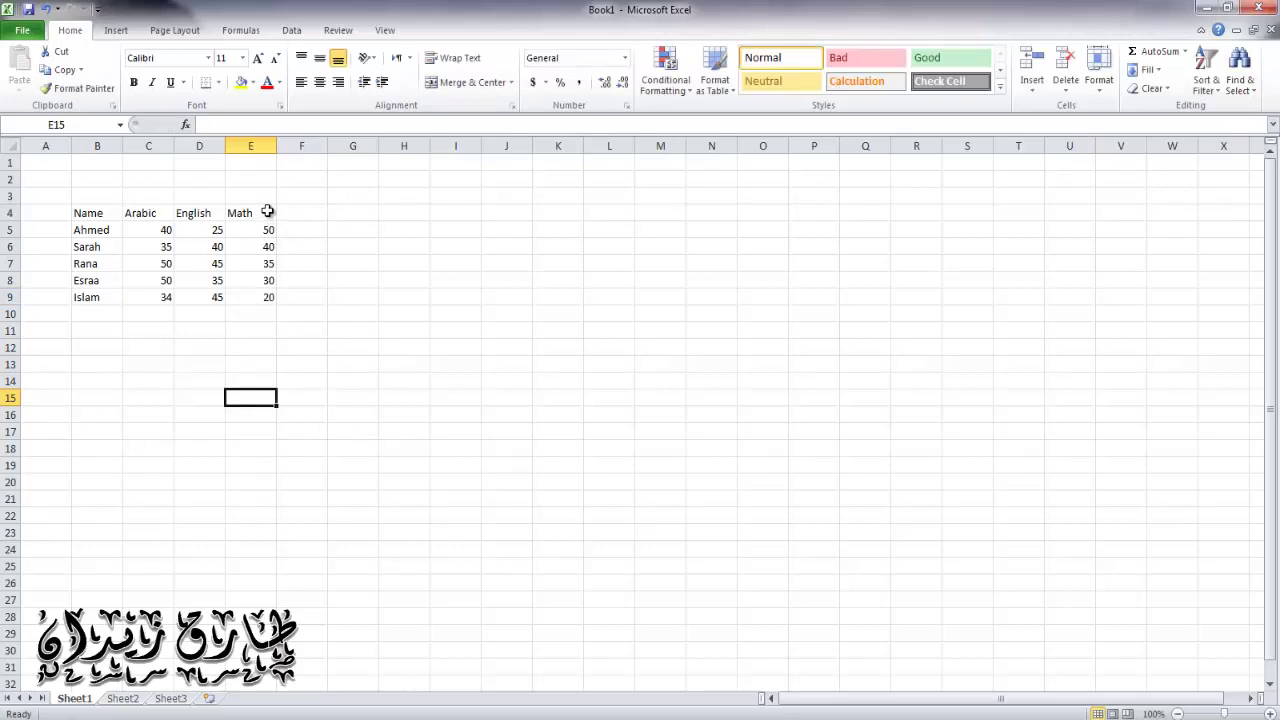
- Enter the heading Total in F4, then select F5 beside the first student's scores
{"action": "left_click", "coordinate": [268, 211]}
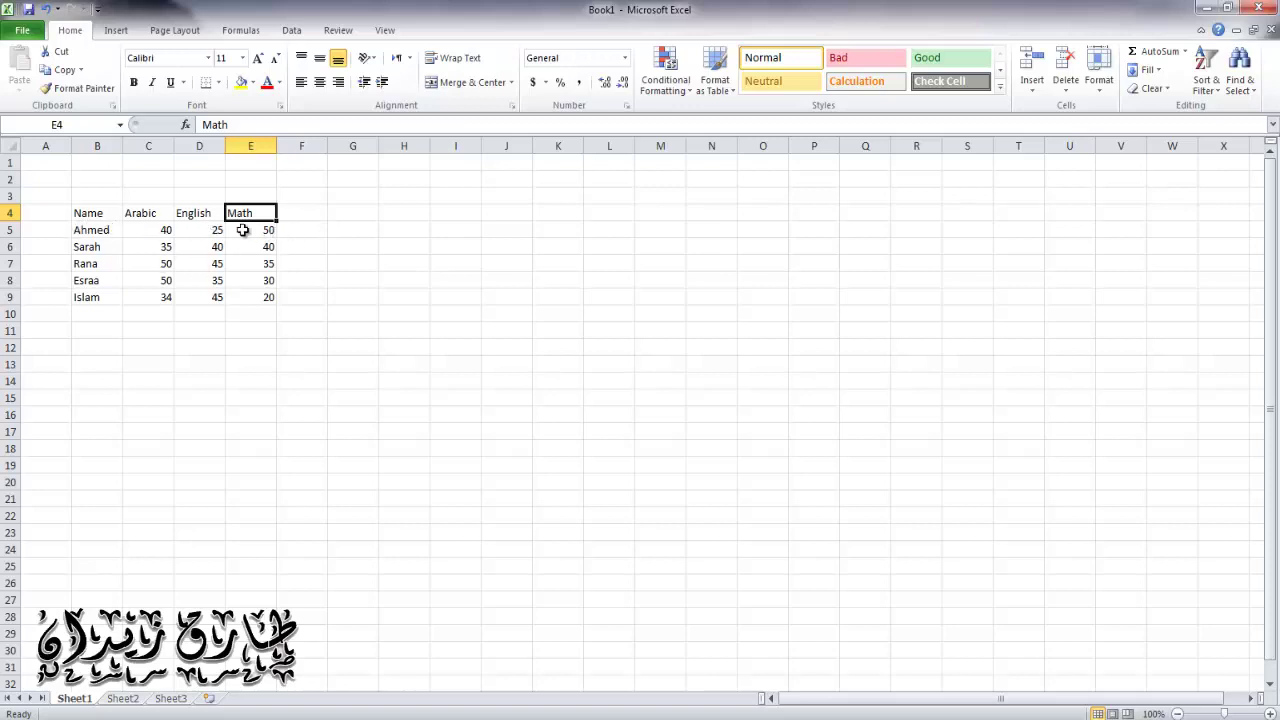
{"action": "left_click", "coordinate": [321, 211]}
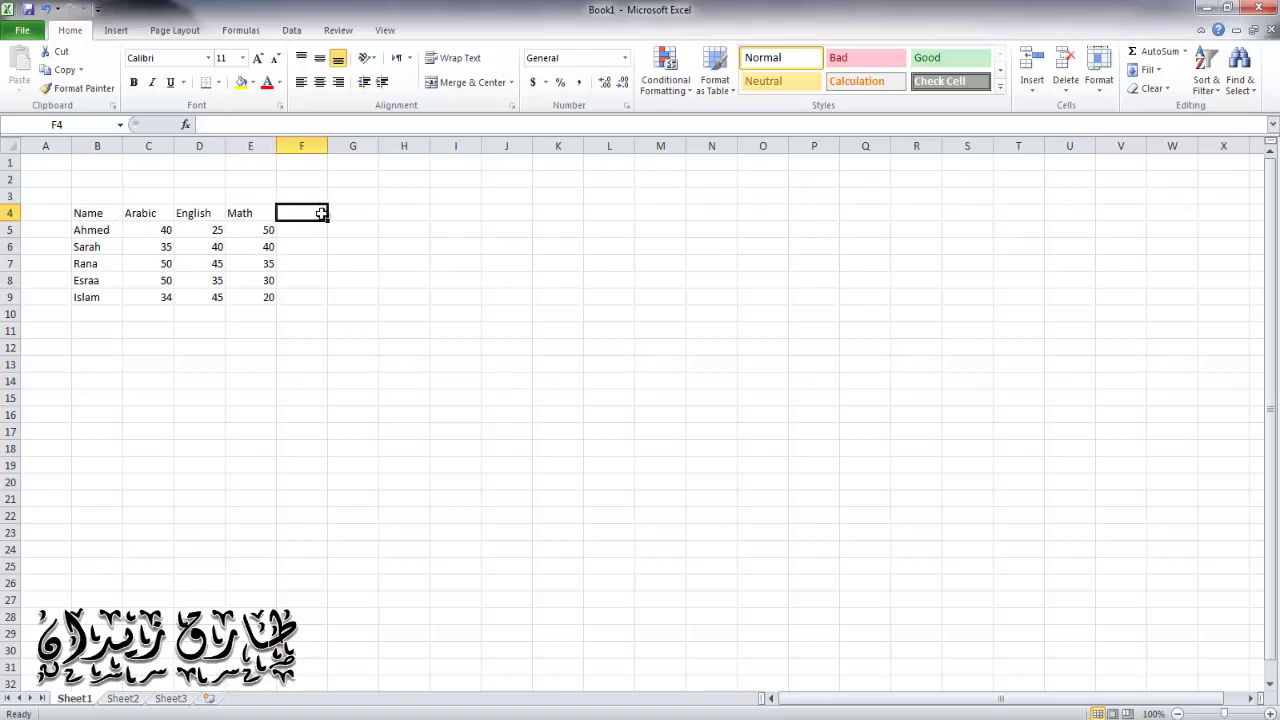
{"action": "type", "text": "Tot"}
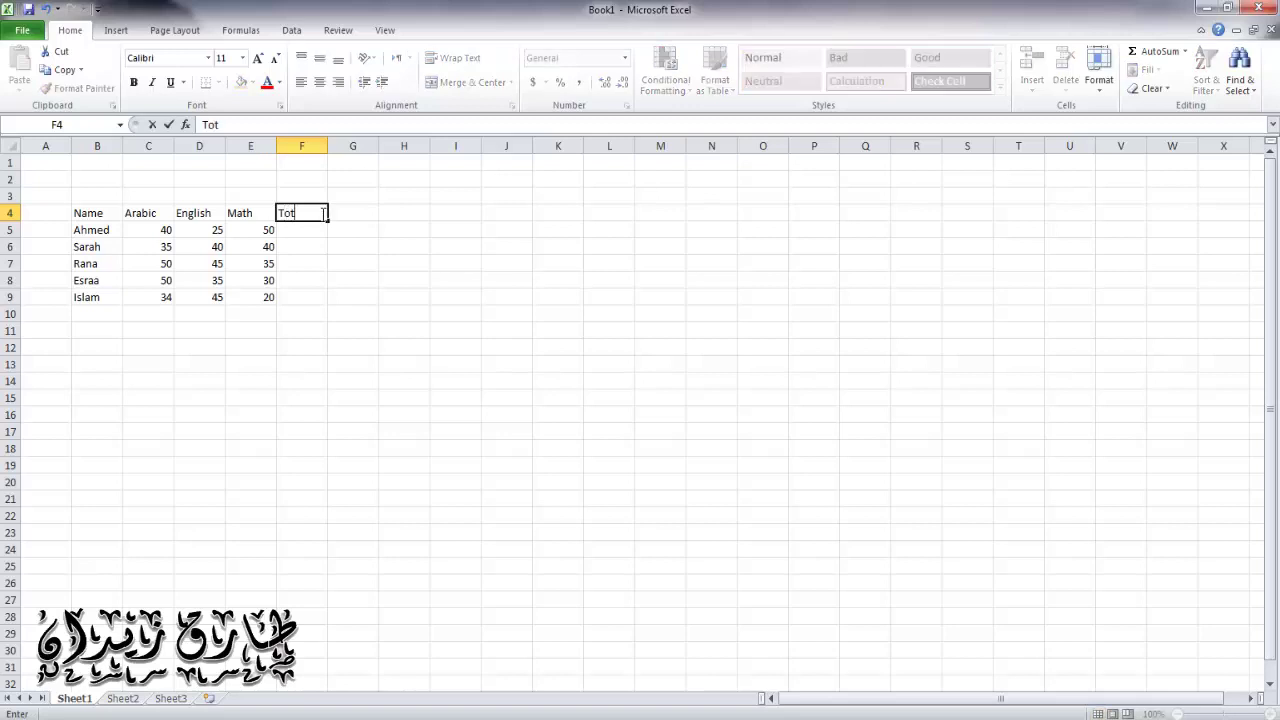
{"action": "type", "text": "al"}
{"action": "left_click", "coordinate": [291, 234]}
{"action": "left_click", "coordinate": [270, 232]}
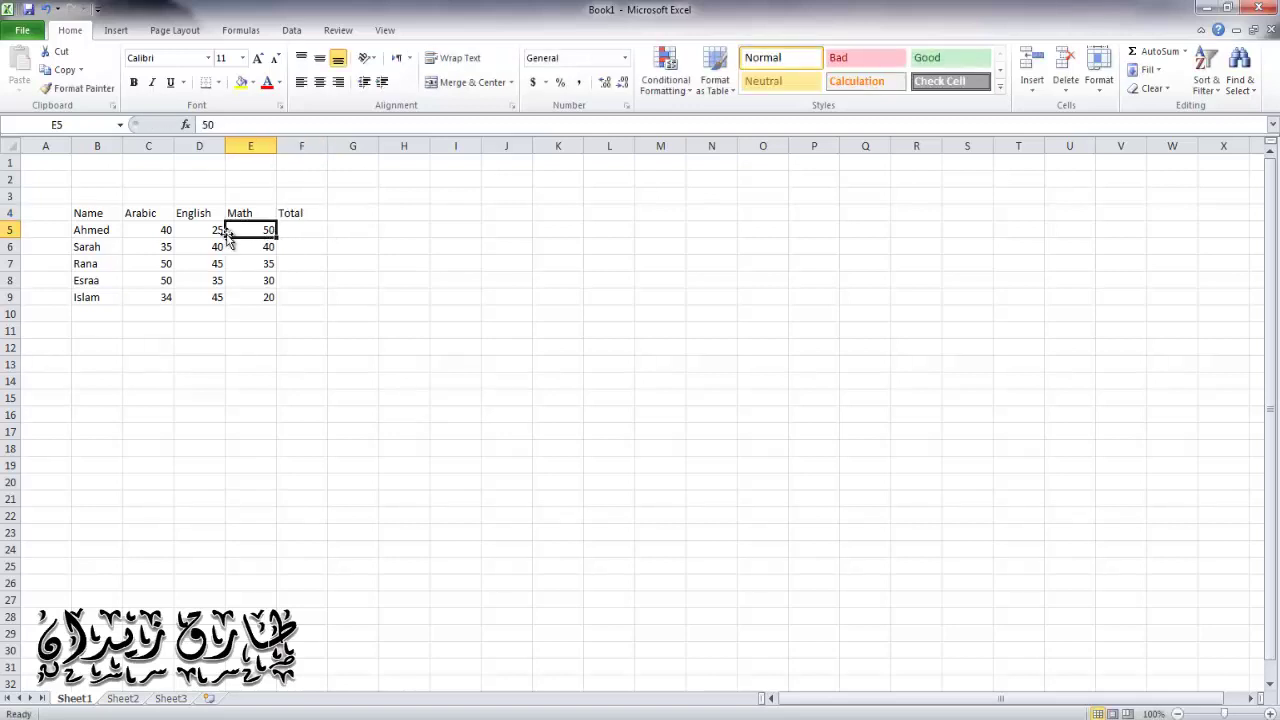
{"action": "left_click", "coordinate": [185, 232]}
{"action": "left_click", "coordinate": [150, 232]}
{"action": "left_click", "coordinate": [292, 232]}
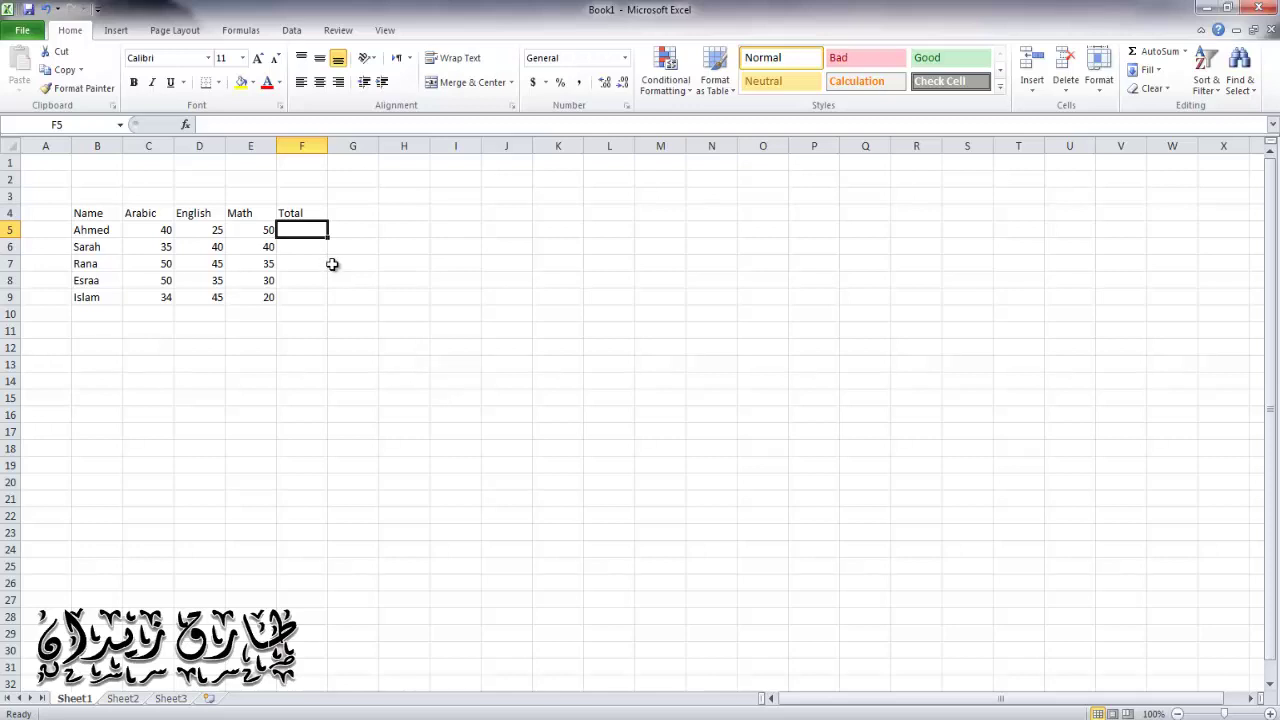
- Build the formula =C5+D5+E5 in F5 so it shows 115
{"action": "type", "text": "="}
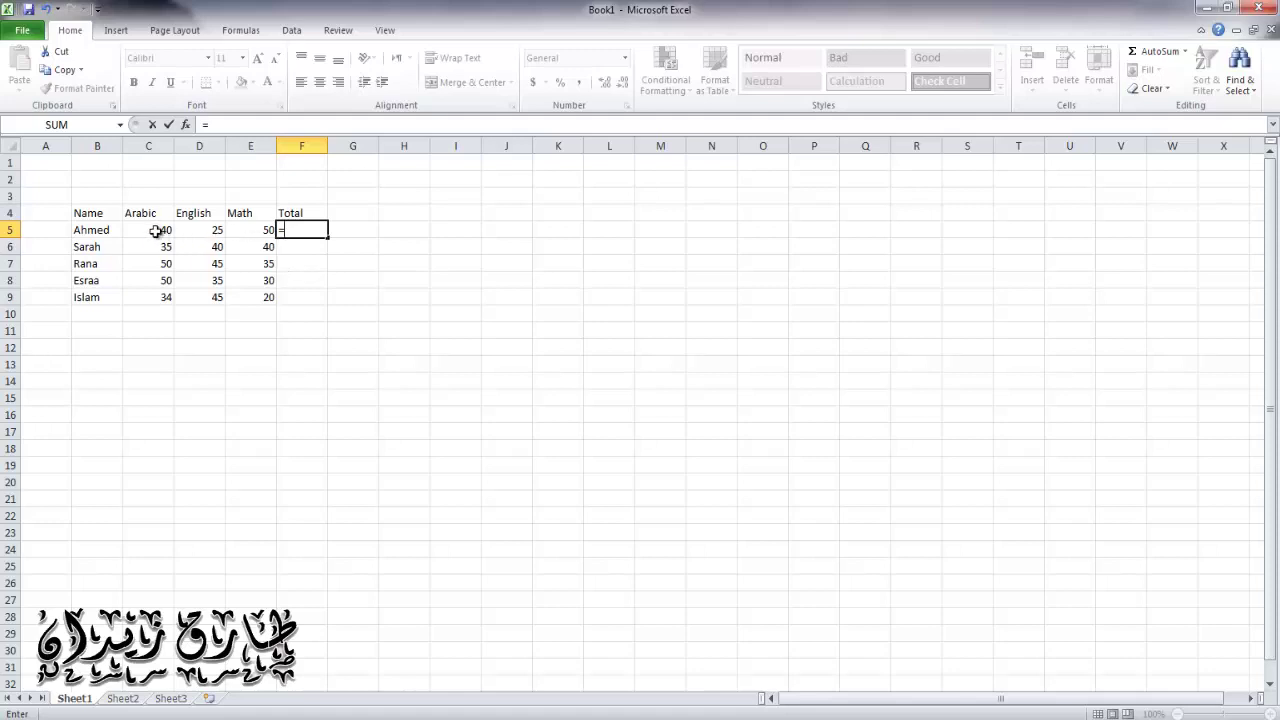
{"action": "left_click", "coordinate": [156, 231]}
{"action": "type", "text": "+"}
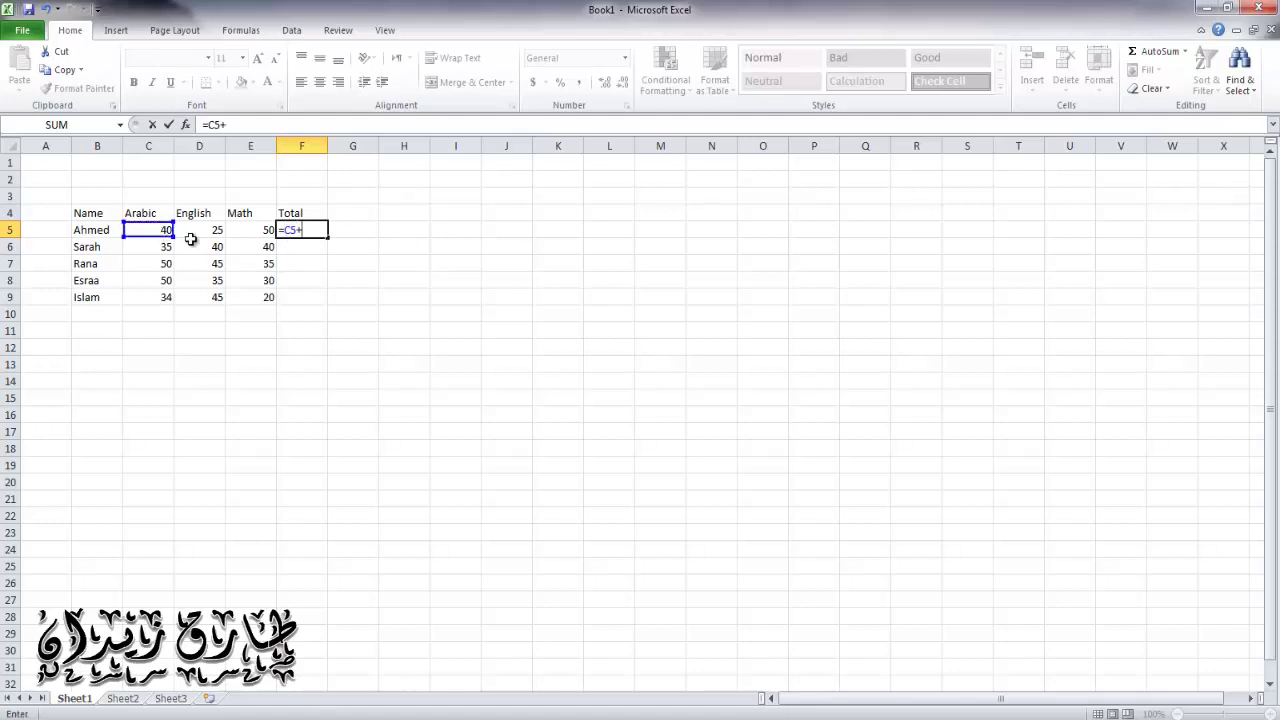
{"action": "left_click", "coordinate": [200, 232]}
{"action": "type", "text": "+"}
{"action": "left_click", "coordinate": [257, 234]}
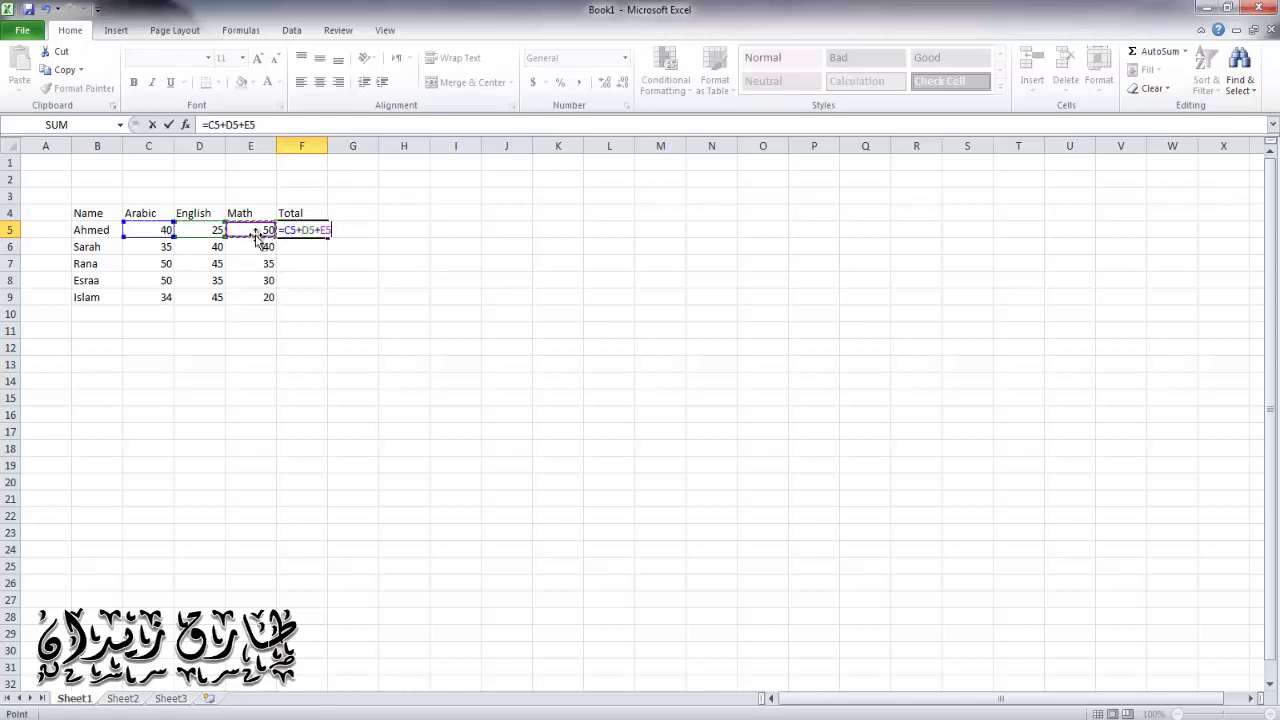
{"action": "key", "text": "Return"}
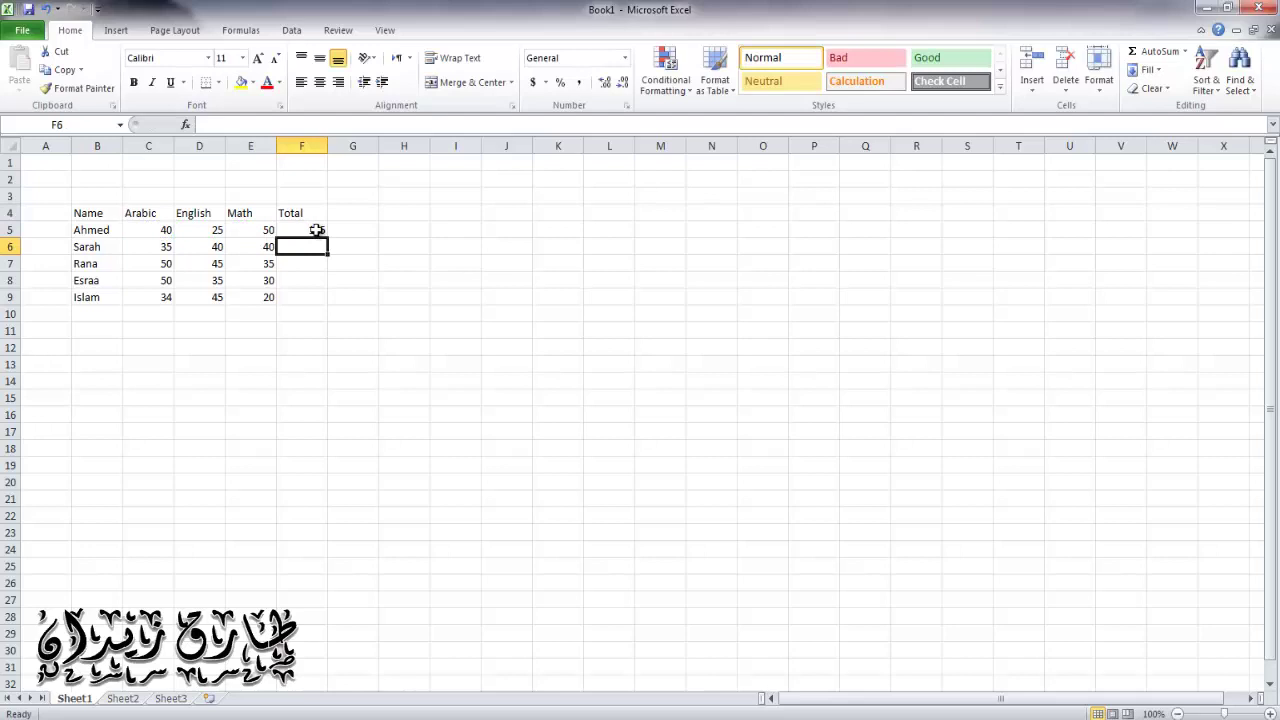
{"action": "left_click", "coordinate": [314, 230]}
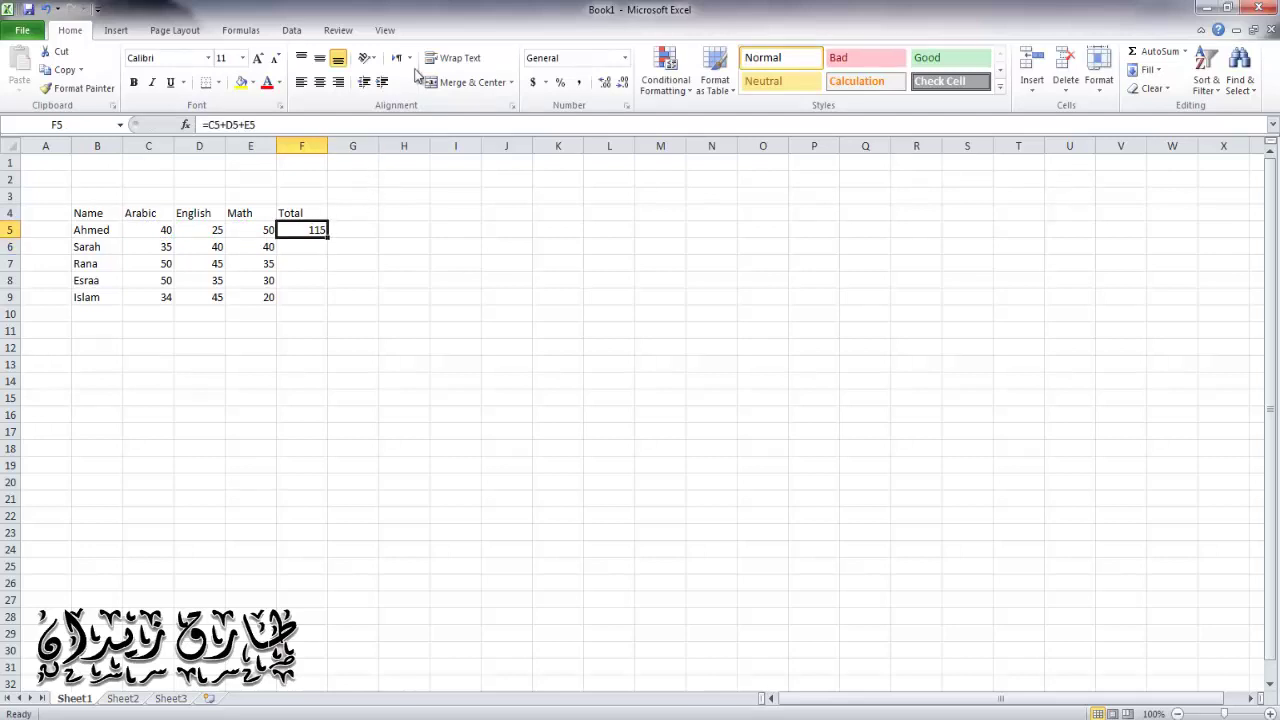
- Browse the Insert, Page Layout, Formulas, Data and View ribbon tabs, ending on Home
{"action": "left_click", "coordinate": [122, 34]}
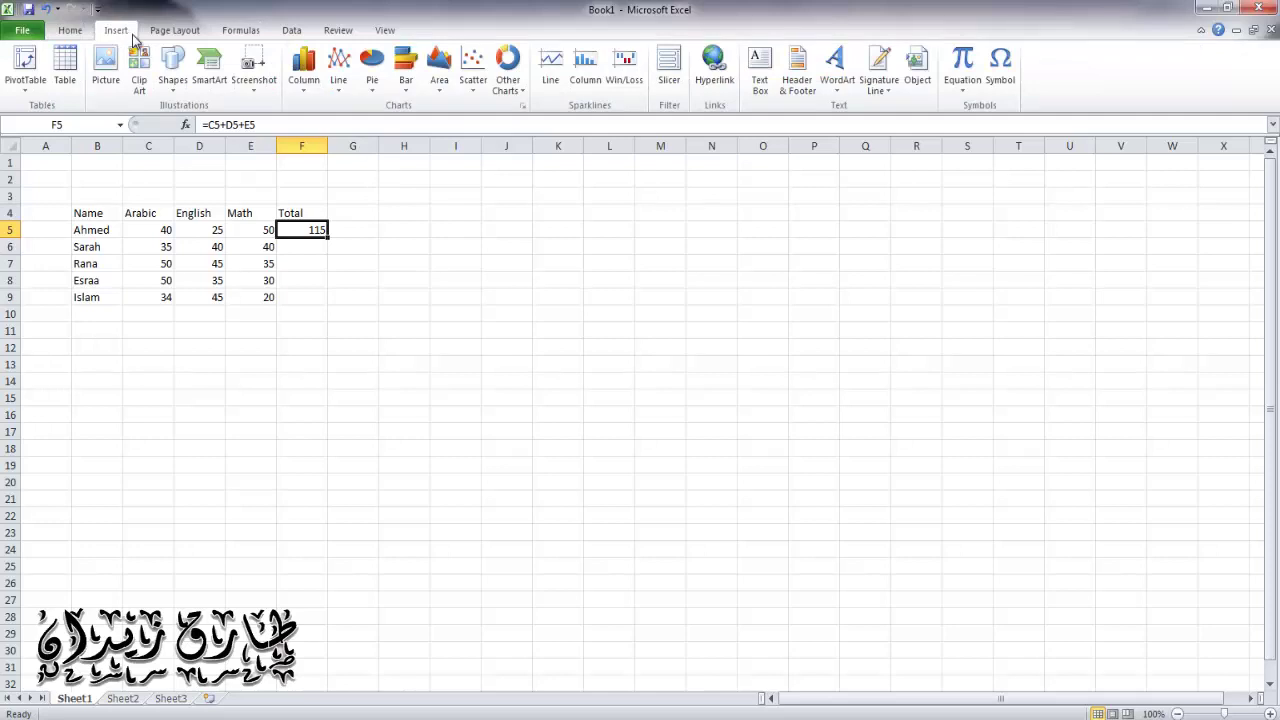
{"action": "left_click", "coordinate": [160, 35]}
{"action": "left_click", "coordinate": [251, 36]}
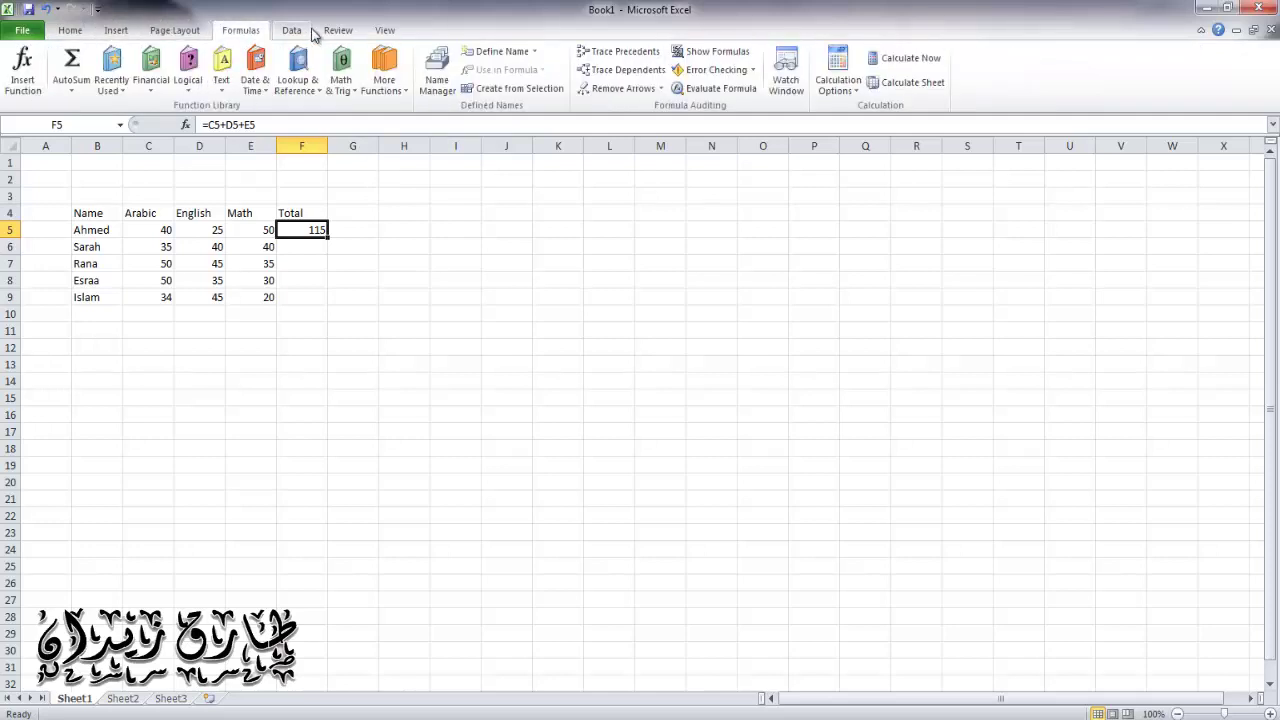
{"action": "left_click", "coordinate": [305, 32]}
{"action": "left_click", "coordinate": [382, 32]}
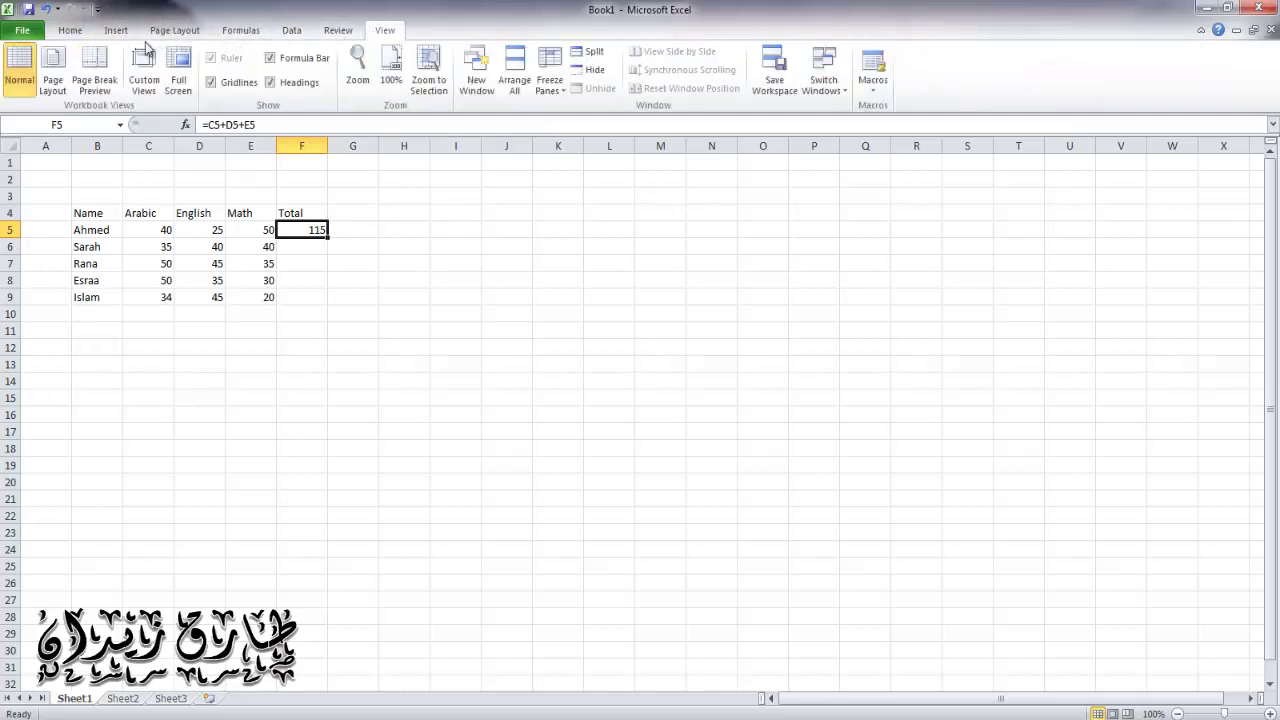
{"action": "left_click", "coordinate": [70, 34]}
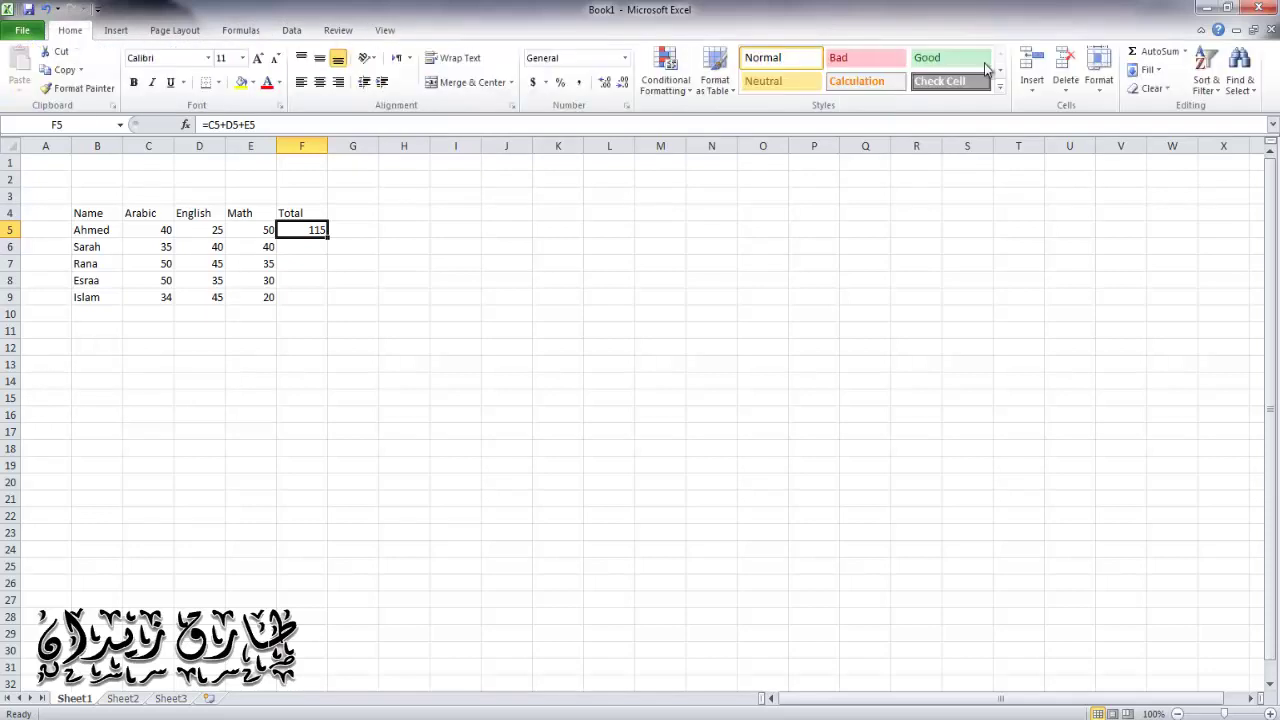
- Put =SUM(C5:E5) in F5 with AutoSum and fill it down to F9
{"action": "left_click", "coordinate": [1160, 54]}
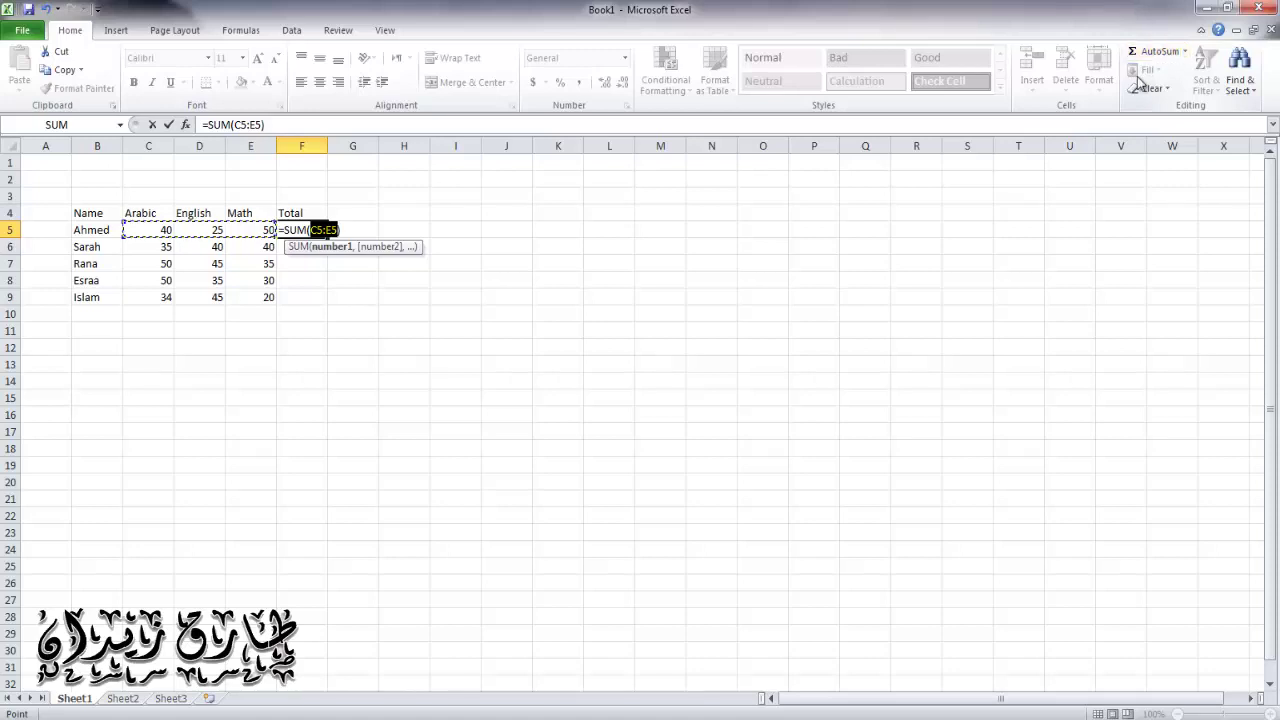
{"action": "key", "text": "Return"}
{"action": "left_click", "coordinate": [315, 230]}
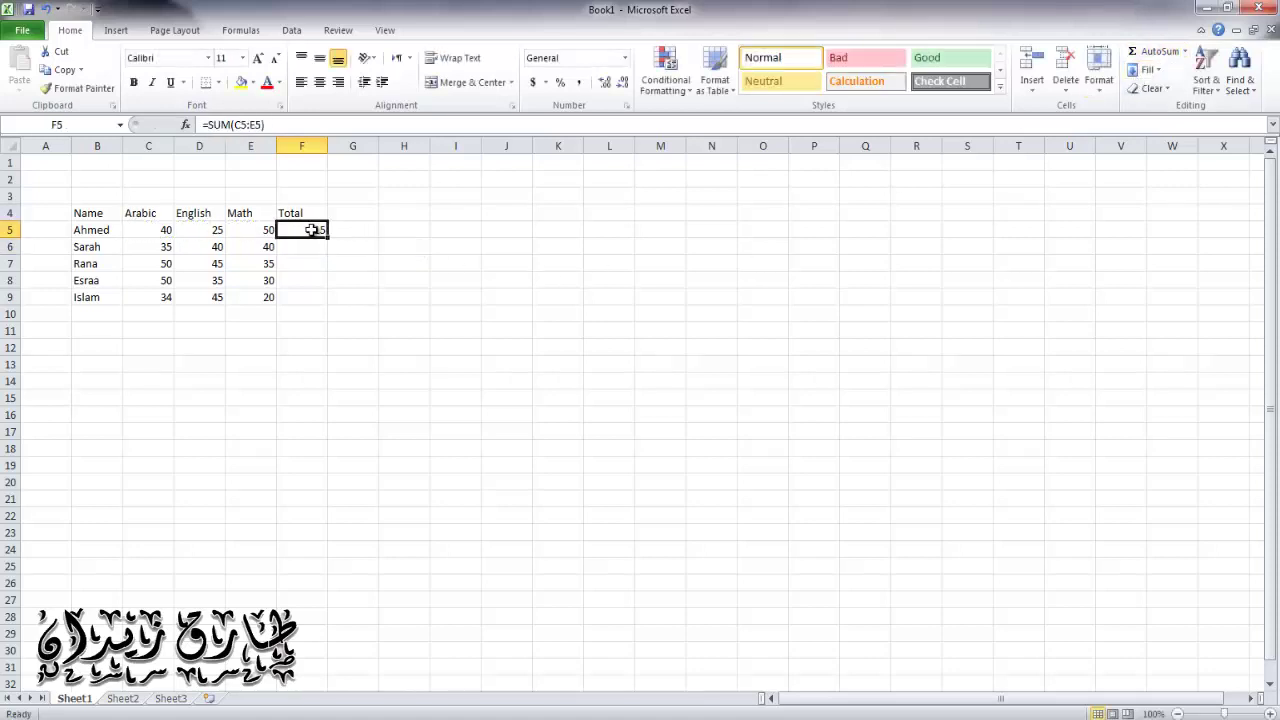
{"action": "left_click_drag", "start_coordinate": [327, 236], "coordinate": [330, 302]}
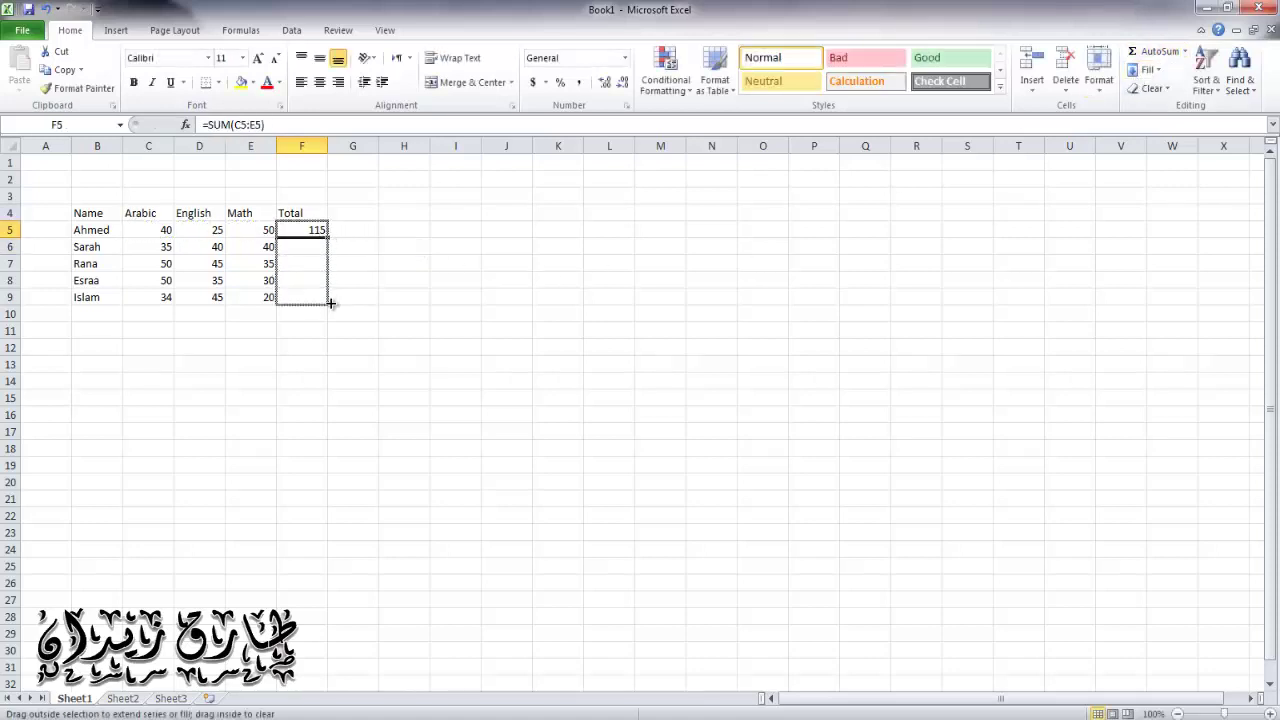
{"action": "left_click", "coordinate": [333, 366]}
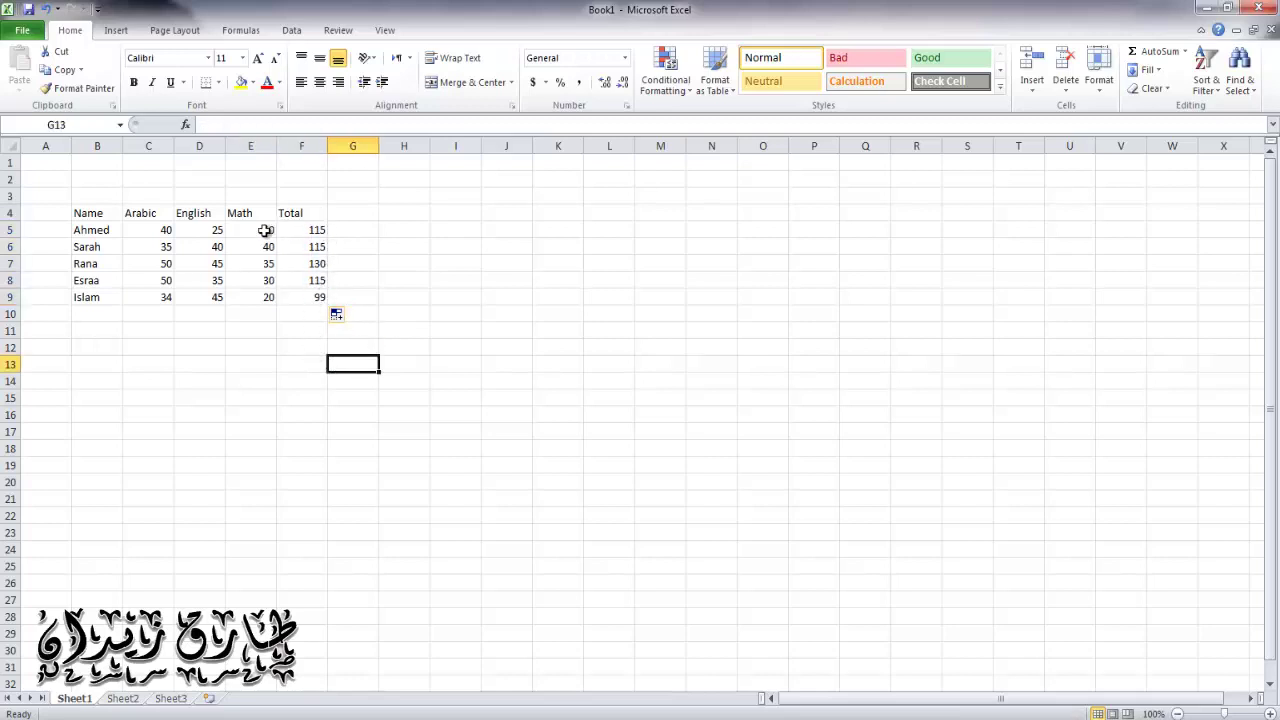
{"action": "left_click_drag", "start_coordinate": [313, 213], "coordinate": [100, 297]}
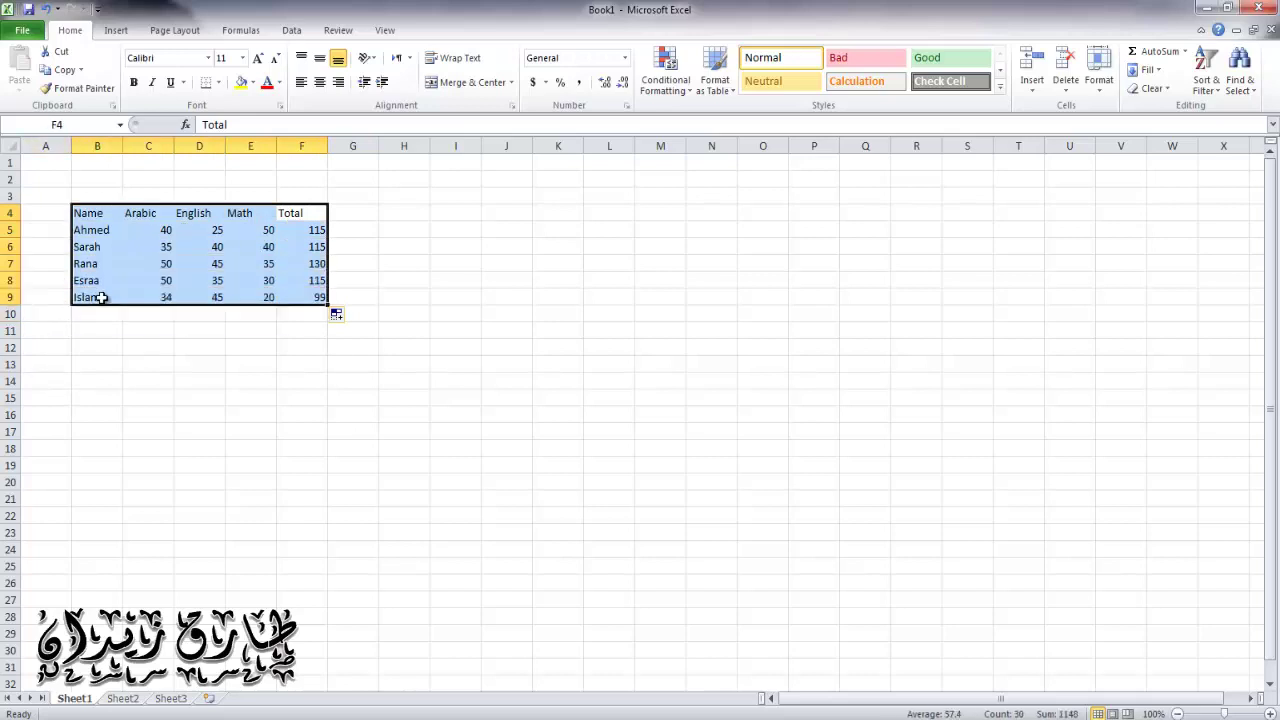
- Enter 50 in E8 and 30 in D5, updating their totals to 135 and 120
{"action": "left_click", "coordinate": [203, 347]}
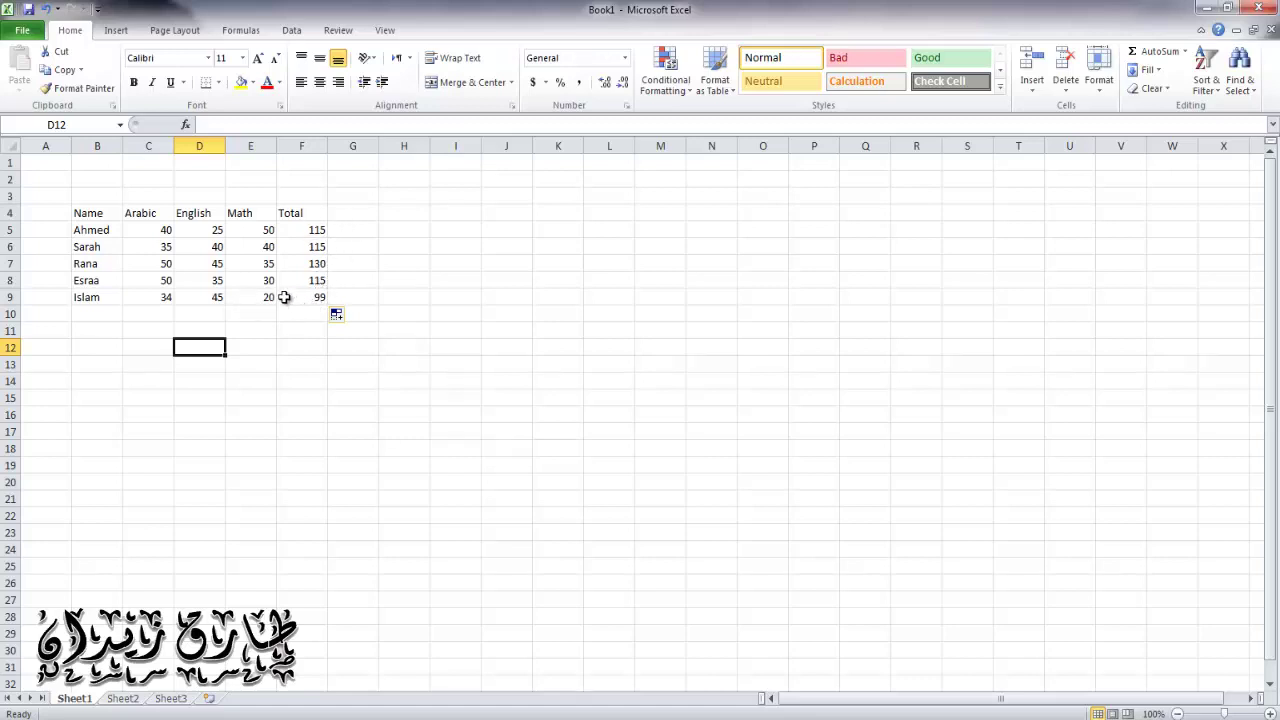
{"action": "left_click", "coordinate": [268, 282]}
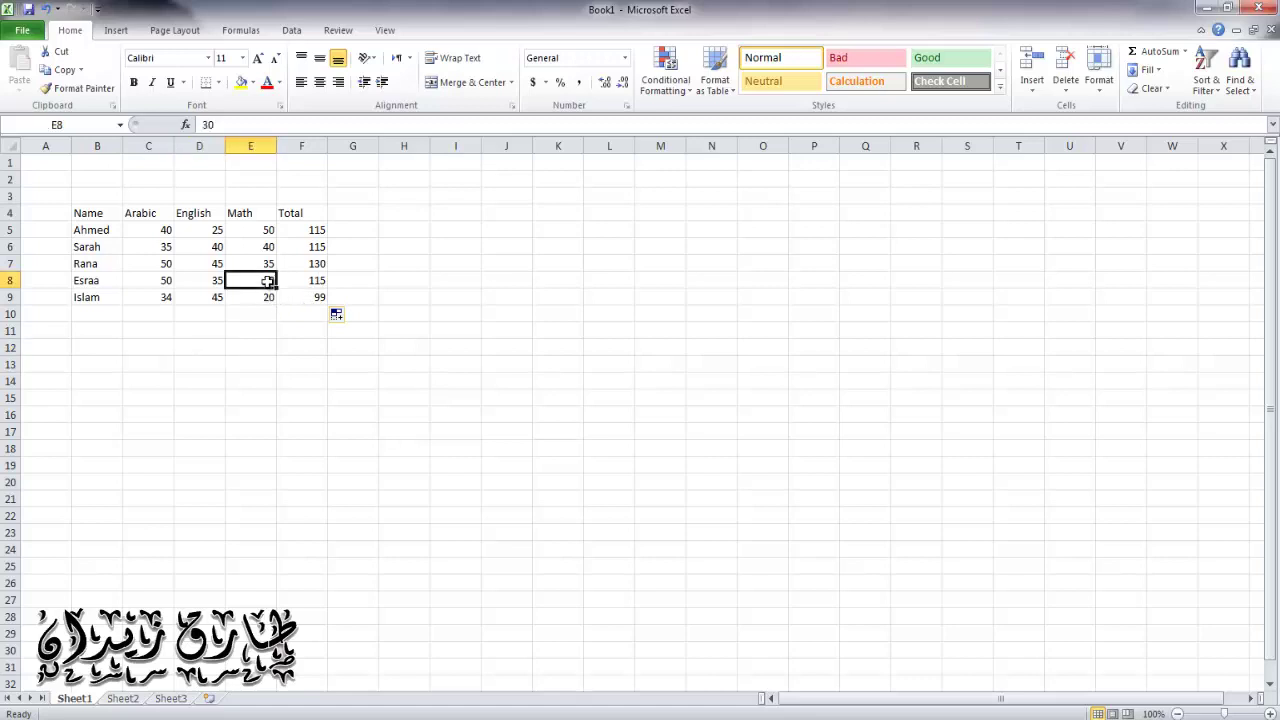
{"action": "type", "text": "50"}
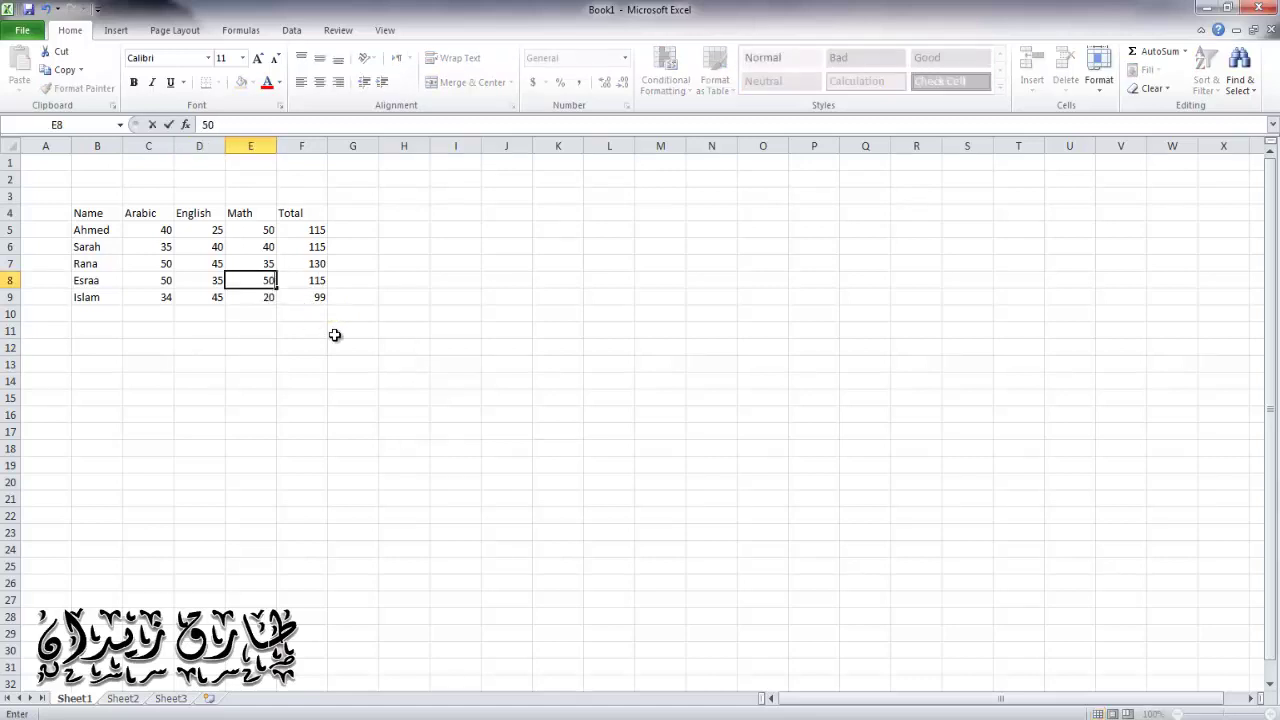
{"action": "left_click", "coordinate": [290, 380]}
{"action": "left_click", "coordinate": [214, 232]}
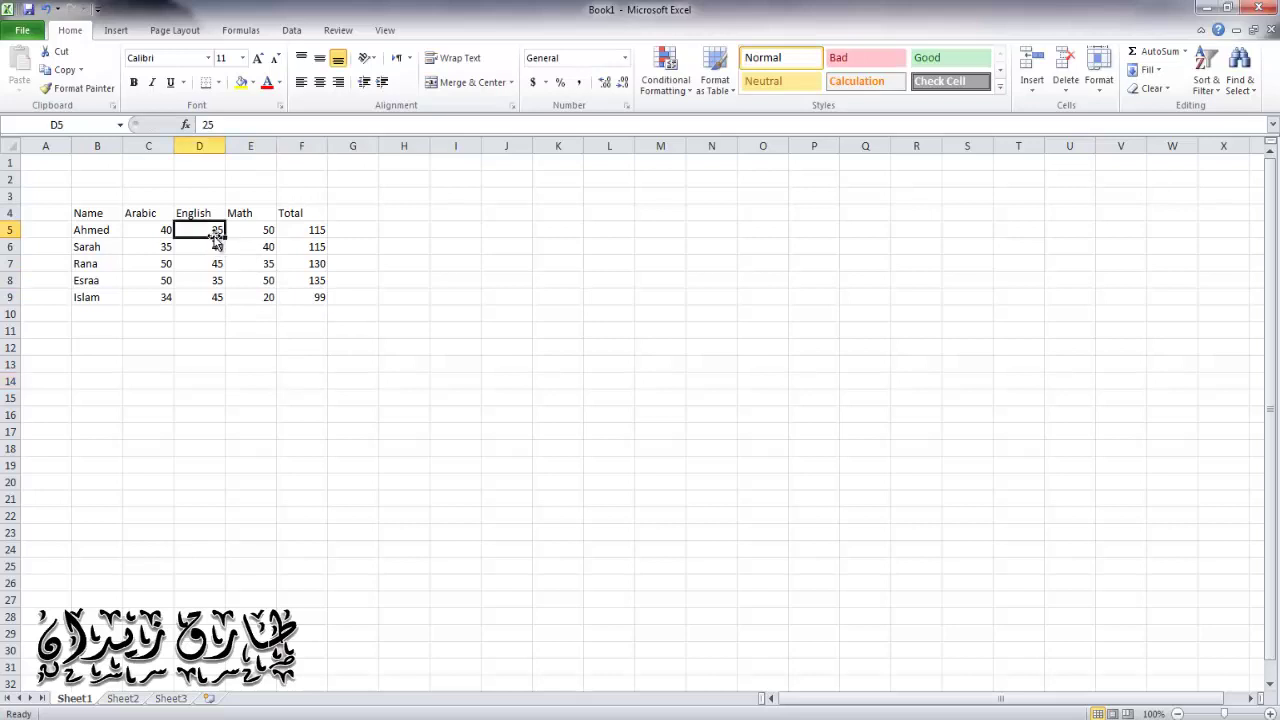
{"action": "type", "text": "30"}
{"action": "left_click", "coordinate": [322, 401]}
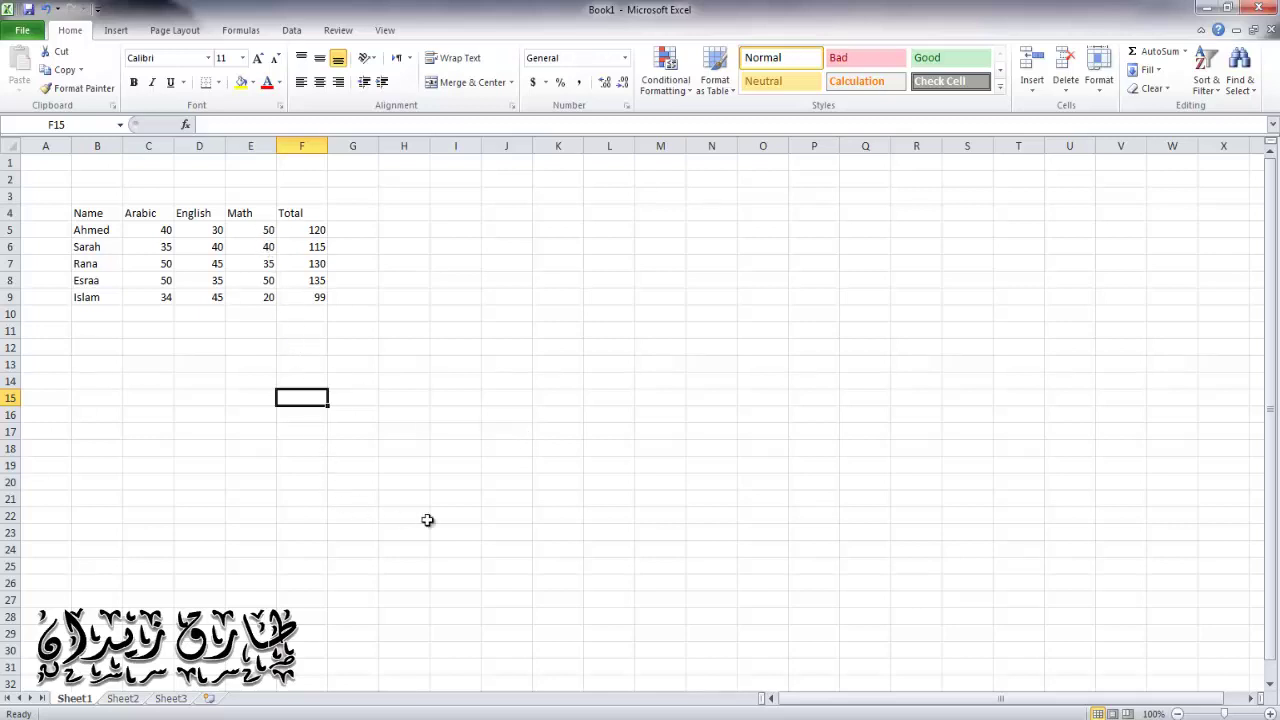
{"action": "left_click", "coordinate": [443, 518]}
- Select B4:E9 and open the Column chart gallery on the Insert tab
{"action": "left_click_drag", "start_coordinate": [268, 212], "coordinate": [88, 298]}
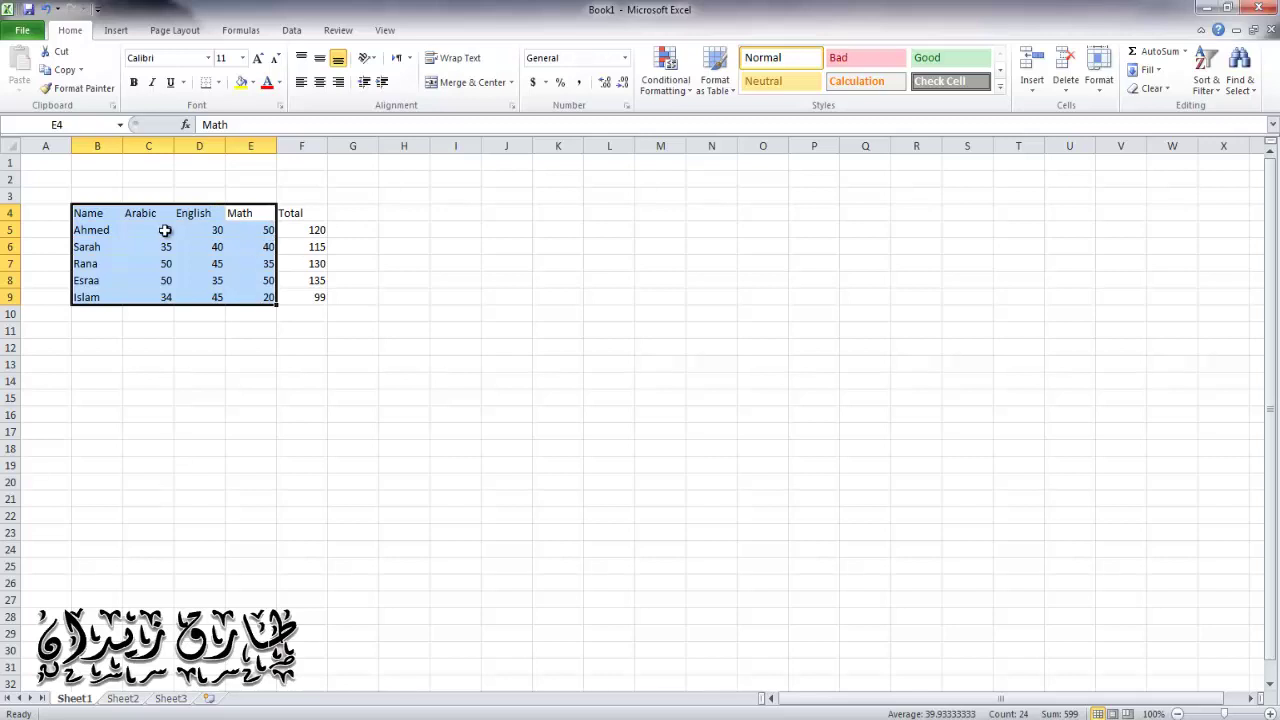
{"action": "left_click", "coordinate": [131, 36]}
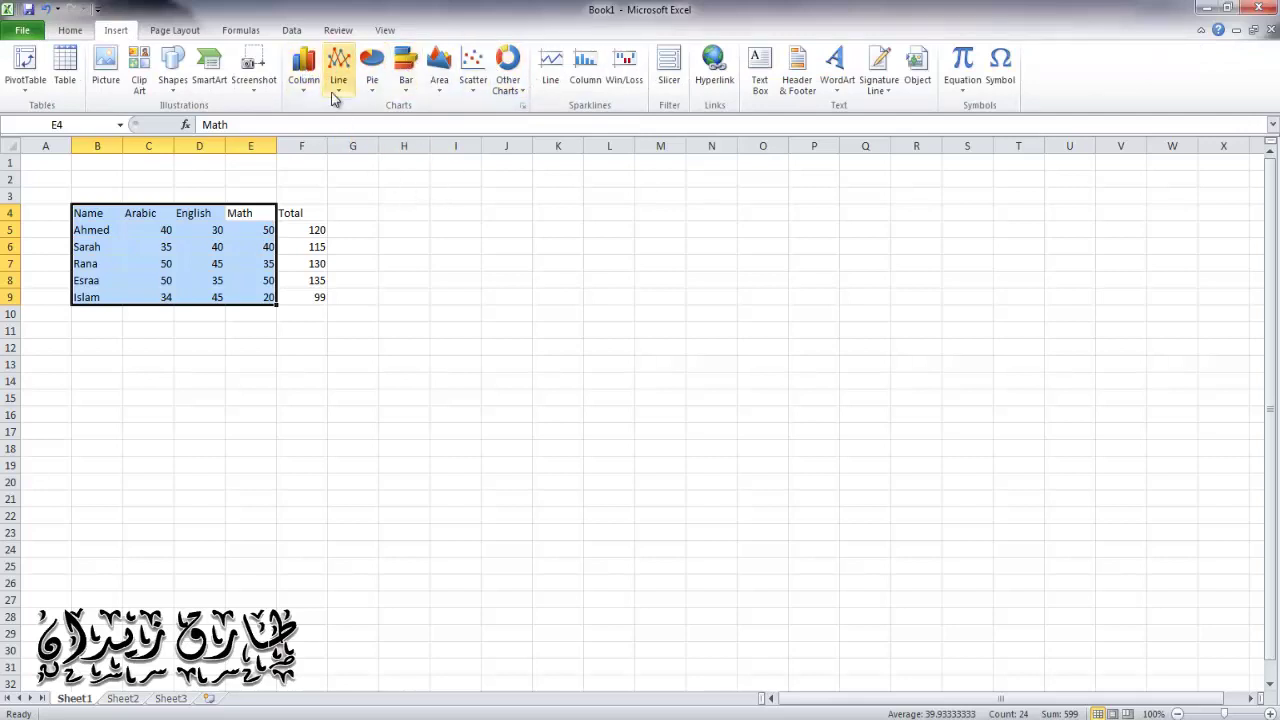
{"action": "left_click", "coordinate": [305, 86]}
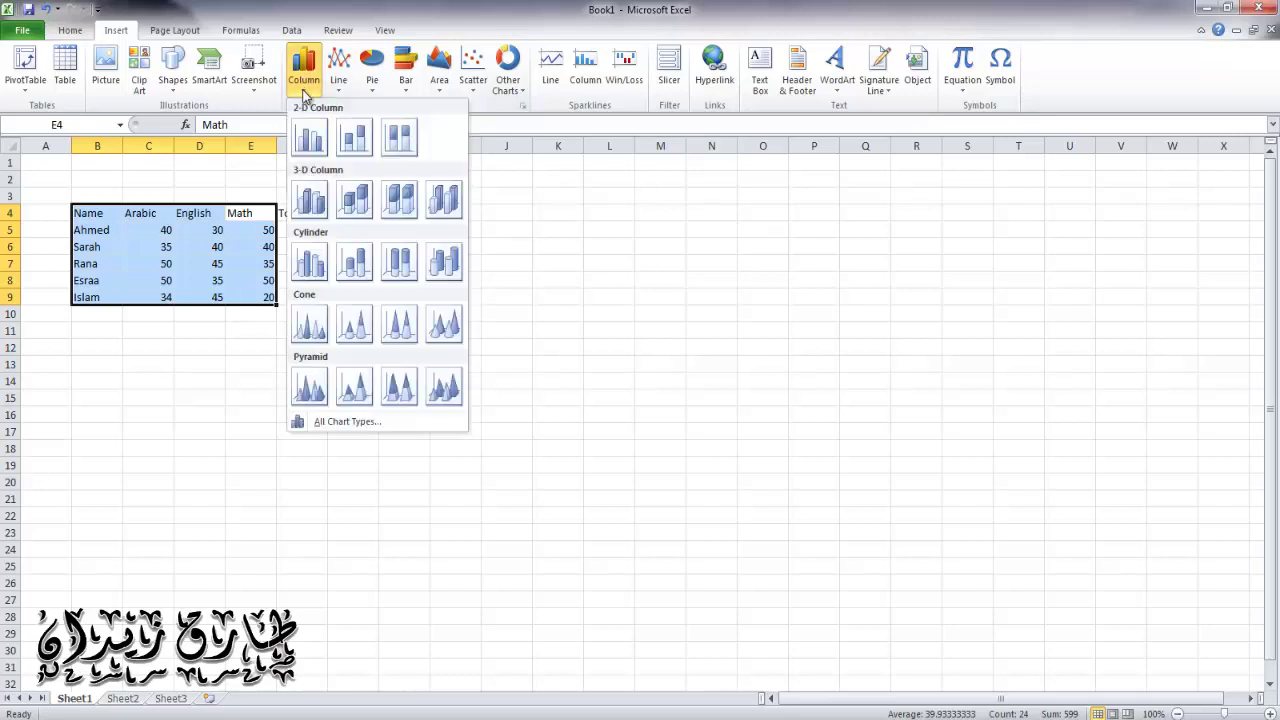
- Insert a 2-D clustered column chart and drag it up beside the grades table
{"action": "left_click", "coordinate": [309, 137]}
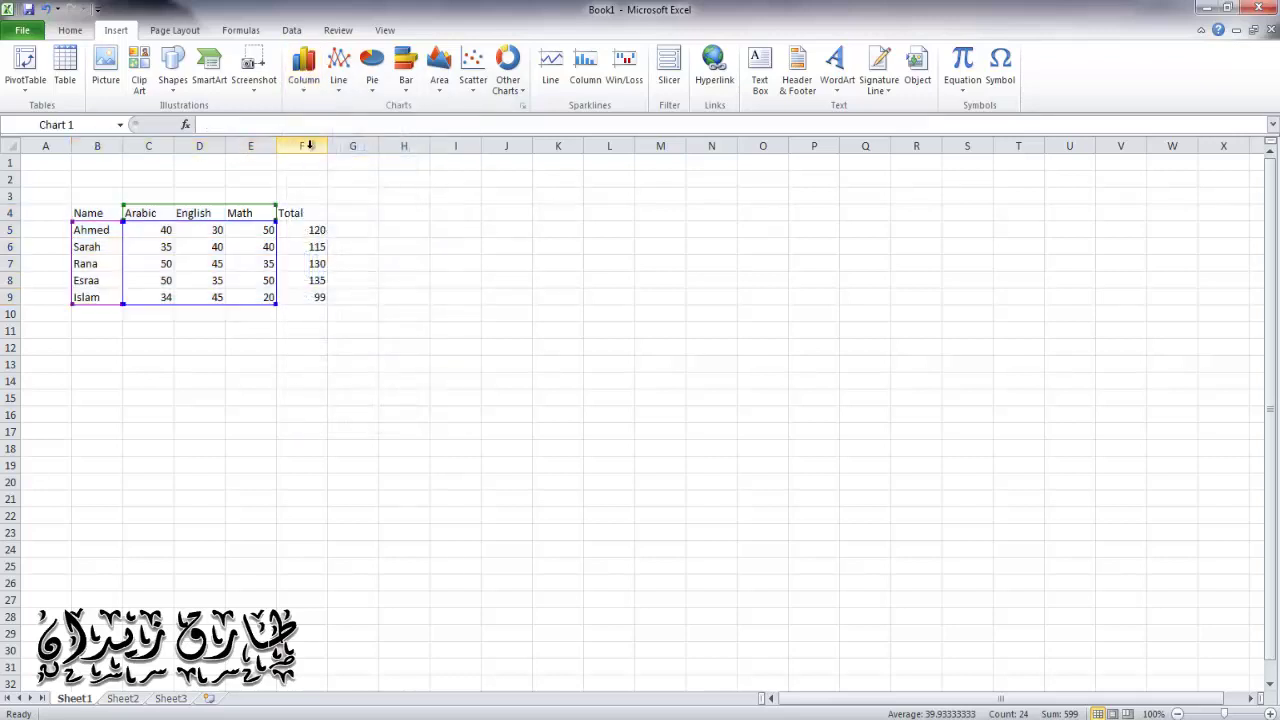
{"action": "mouse_move", "coordinate": [632, 494]}
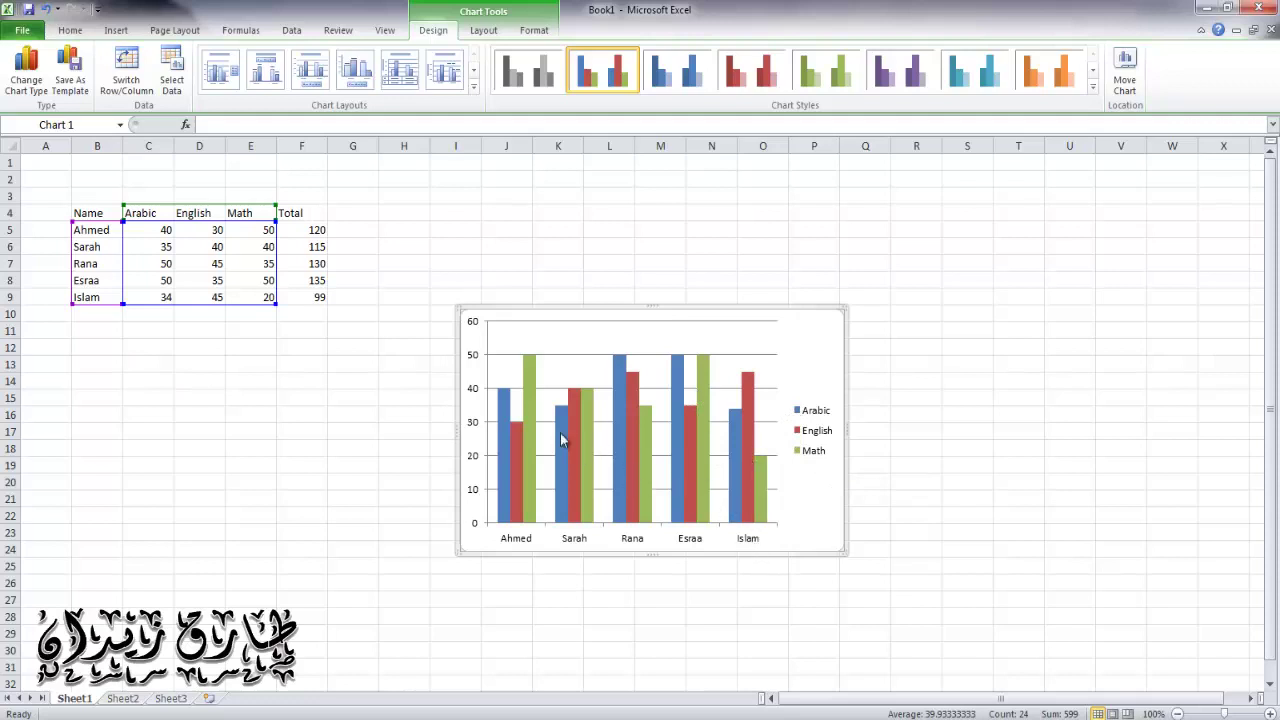
{"action": "mouse_move", "coordinate": [463, 309]}
{"action": "left_mouse_down"}
{"action": "mouse_move", "coordinate": [723, 271]}
{"action": "mouse_move", "coordinate": [466, 257]}
{"action": "mouse_move", "coordinate": [412, 361]}
{"action": "mouse_move", "coordinate": [541, 254]}
{"action": "mouse_move", "coordinate": [430, 287]}
{"action": "mouse_move", "coordinate": [536, 257]}
{"action": "mouse_move", "coordinate": [332, 186]}
{"action": "left_mouse_up"}
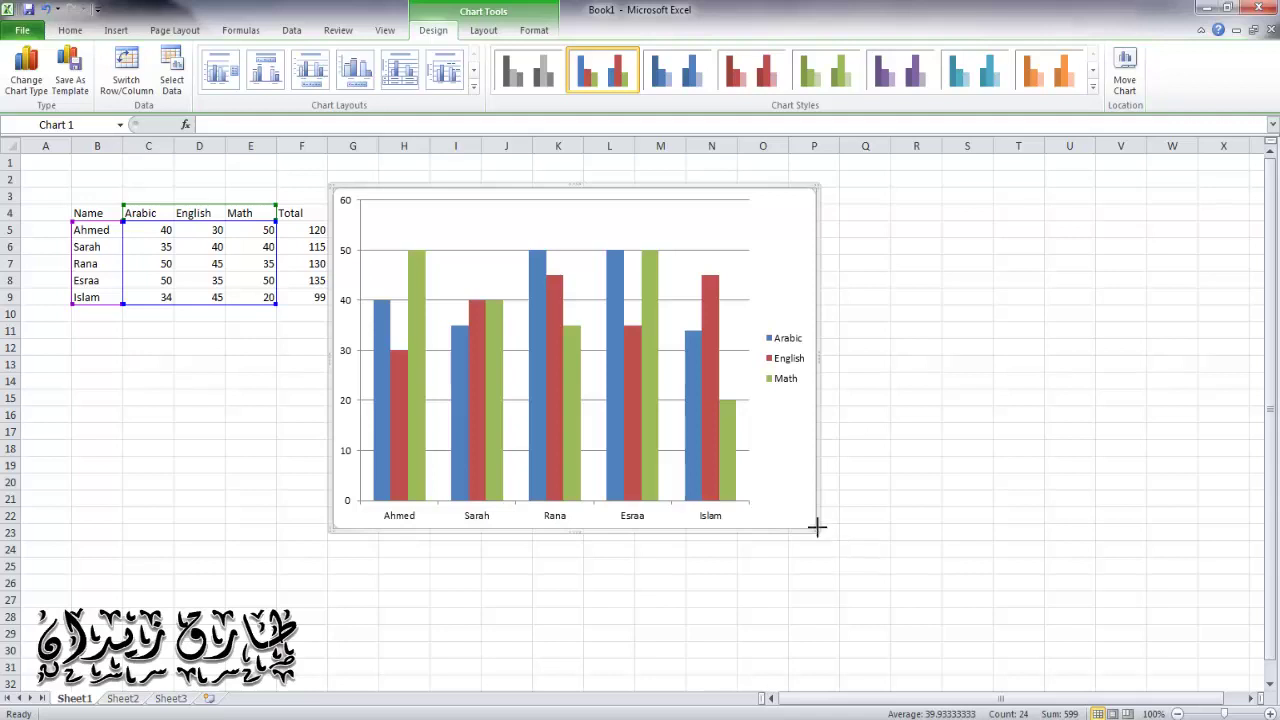
- Resize the chart, adjust its plot area, and shrink it to the lower right of the table
{"action": "left_click_drag", "start_coordinate": [814, 526], "coordinate": [1020, 670]}
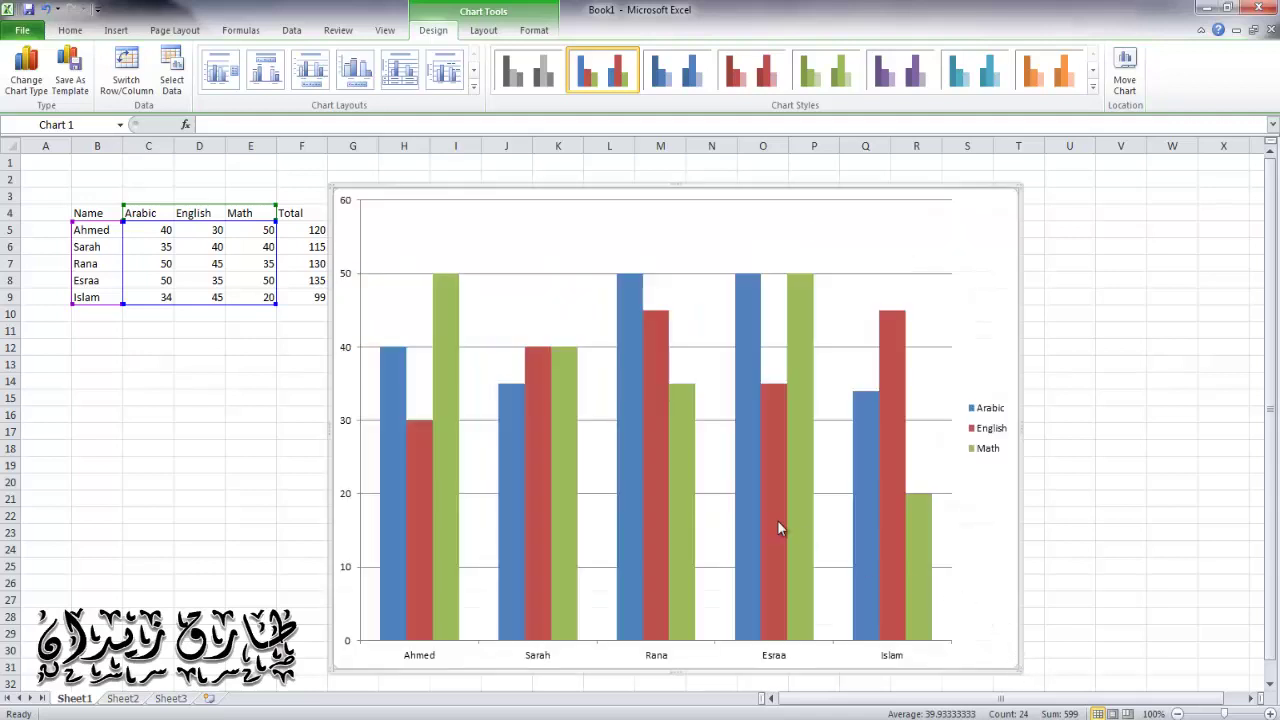
{"action": "left_click", "coordinate": [712, 437]}
{"action": "left_click_drag", "start_coordinate": [851, 366], "coordinate": [735, 291]}
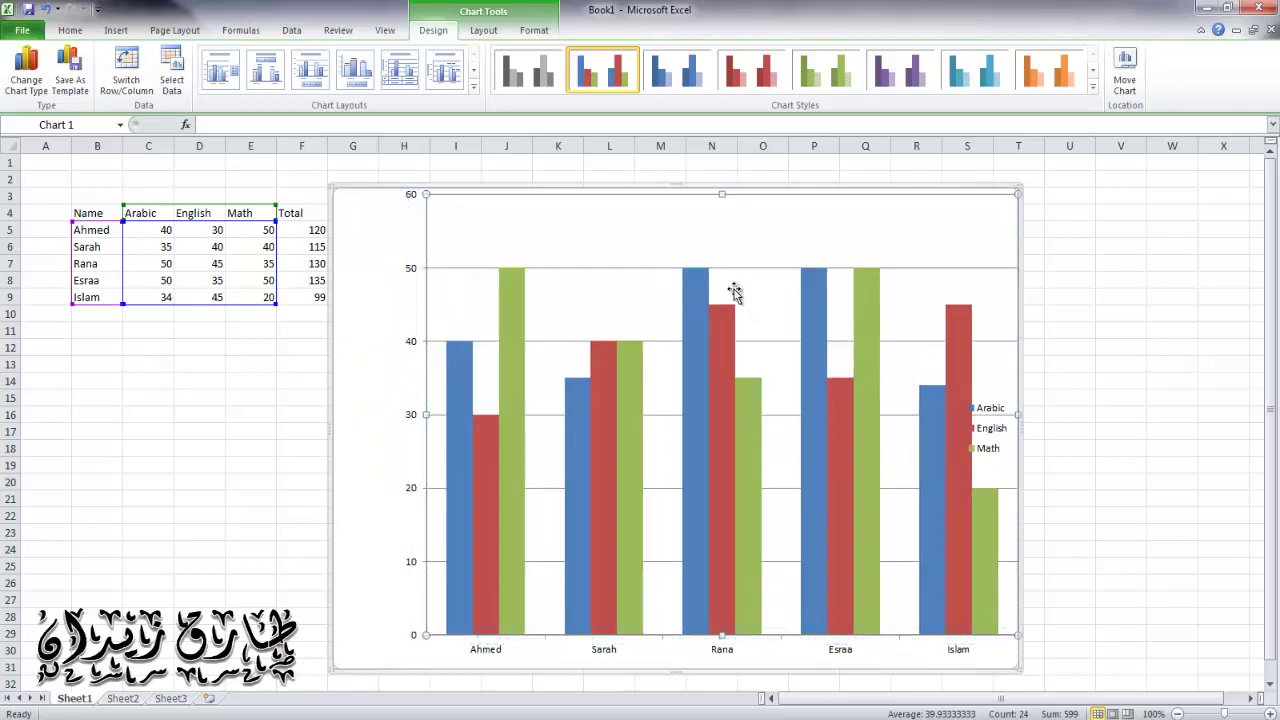
{"action": "left_click_drag", "start_coordinate": [737, 246], "coordinate": [711, 258]}
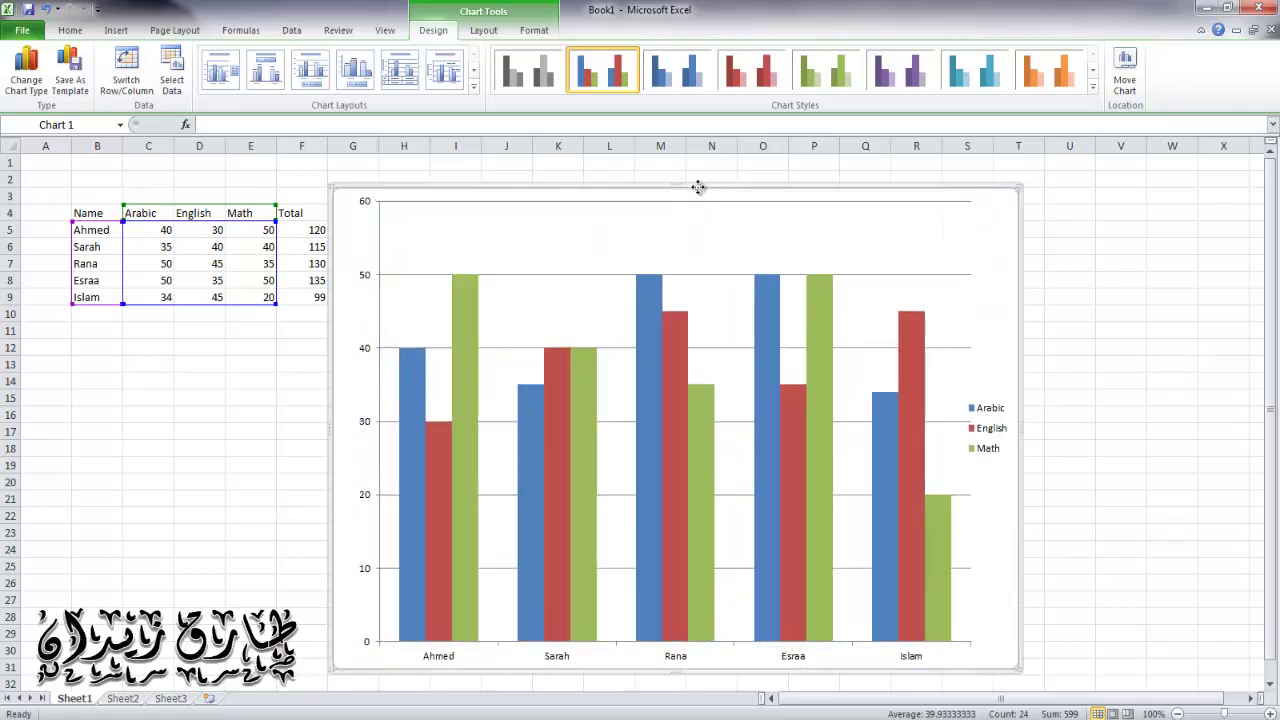
{"action": "left_click_drag", "start_coordinate": [698, 187], "coordinate": [581, 229]}
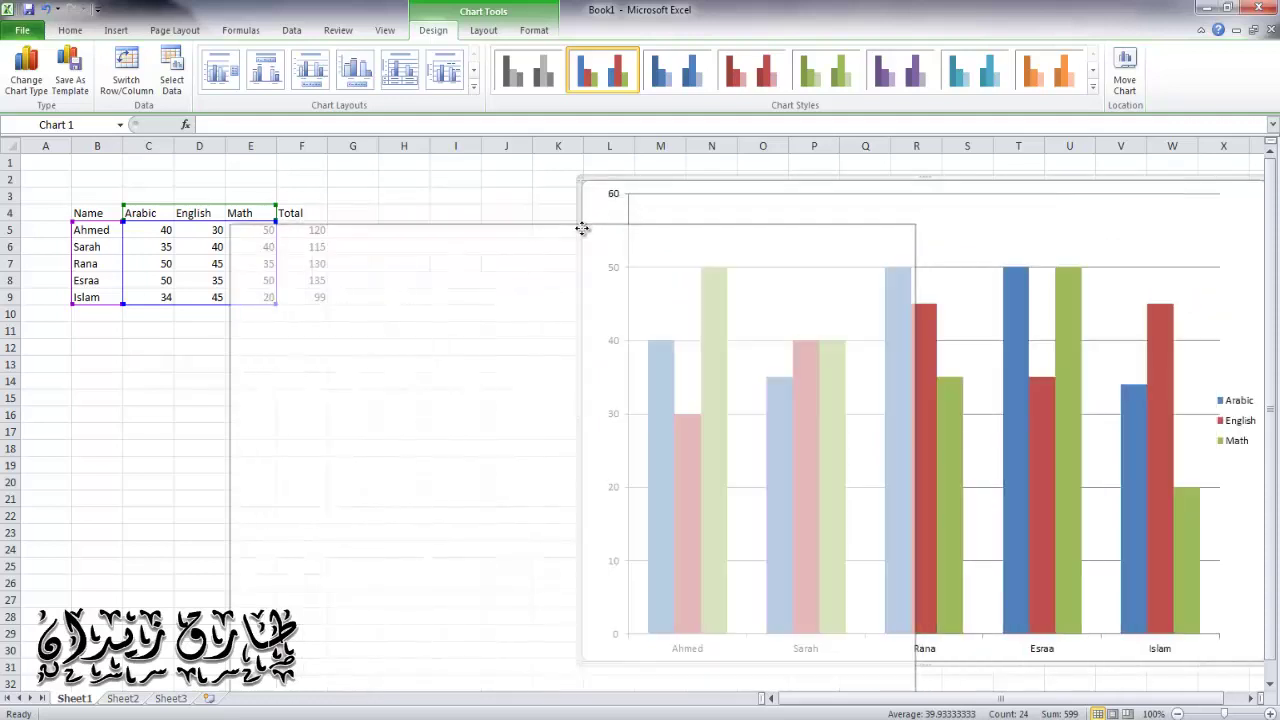
{"action": "left_click_drag", "start_coordinate": [581, 229], "coordinate": [656, 185]}
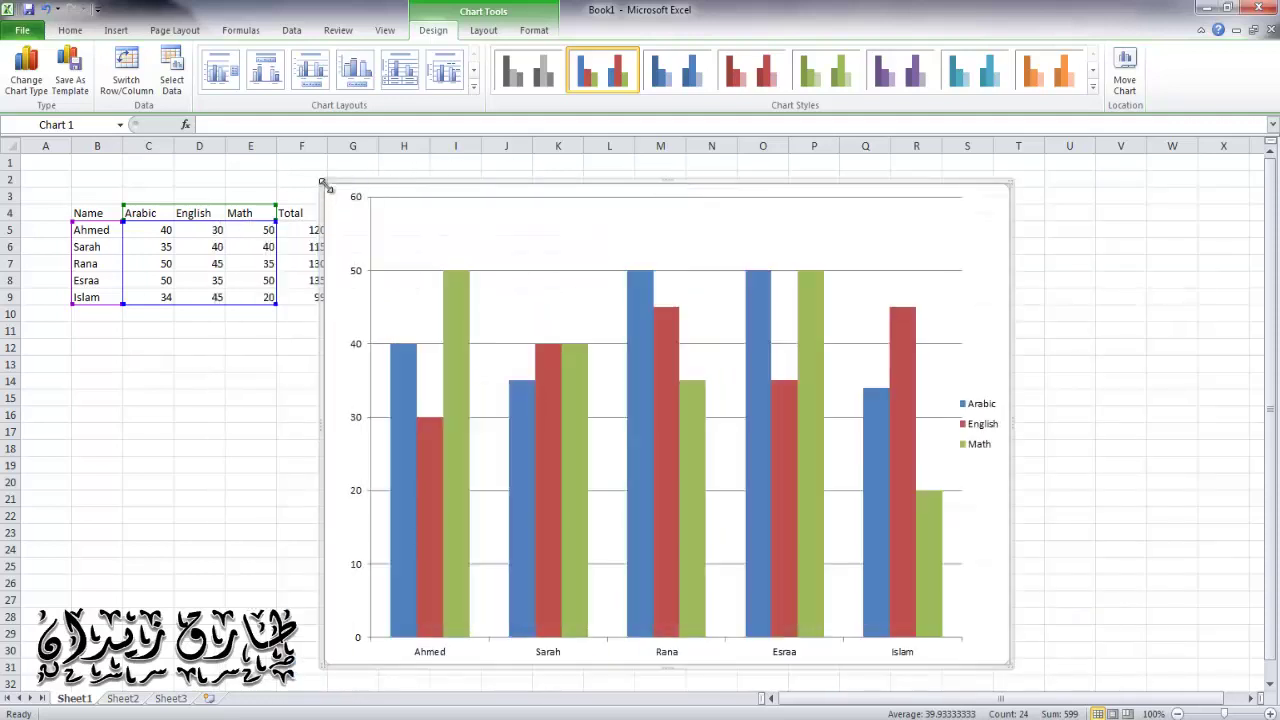
{"action": "left_click_drag", "start_coordinate": [344, 194], "coordinate": [585, 332]}
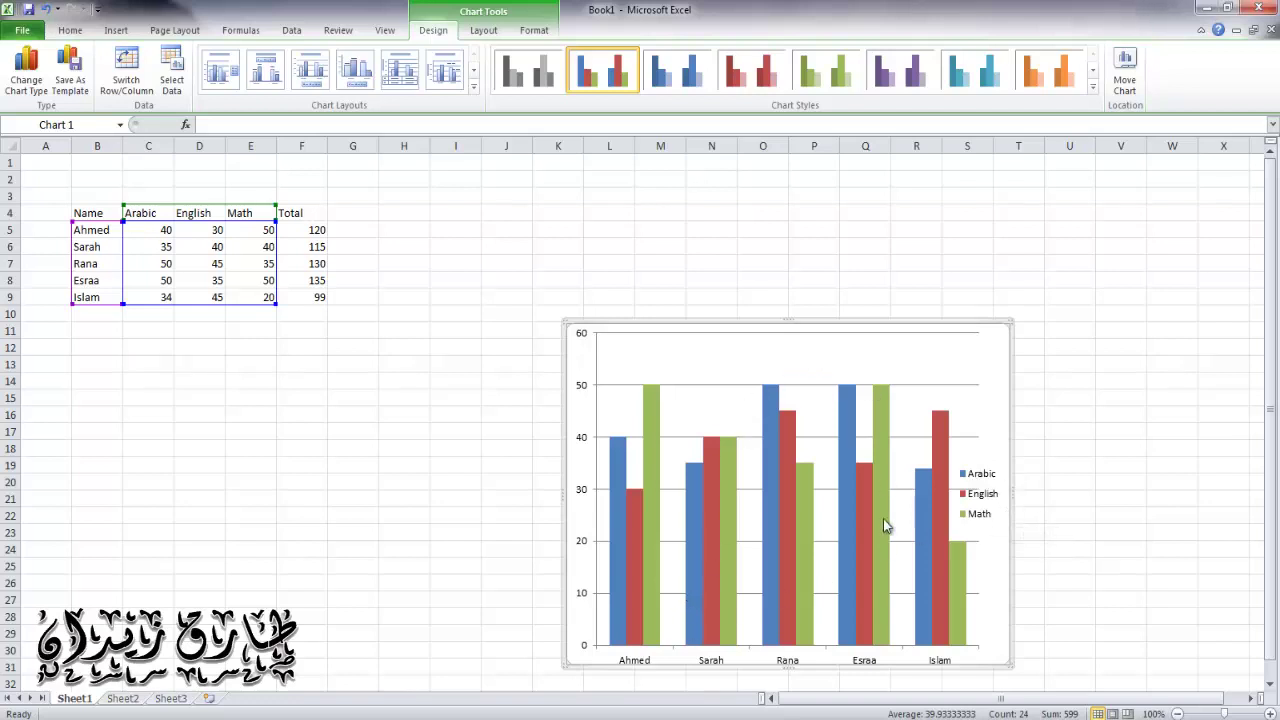
- Swap the chart's series so the five student names form the legend over Arabic, English and Math
{"action": "left_click", "coordinate": [843, 340]}
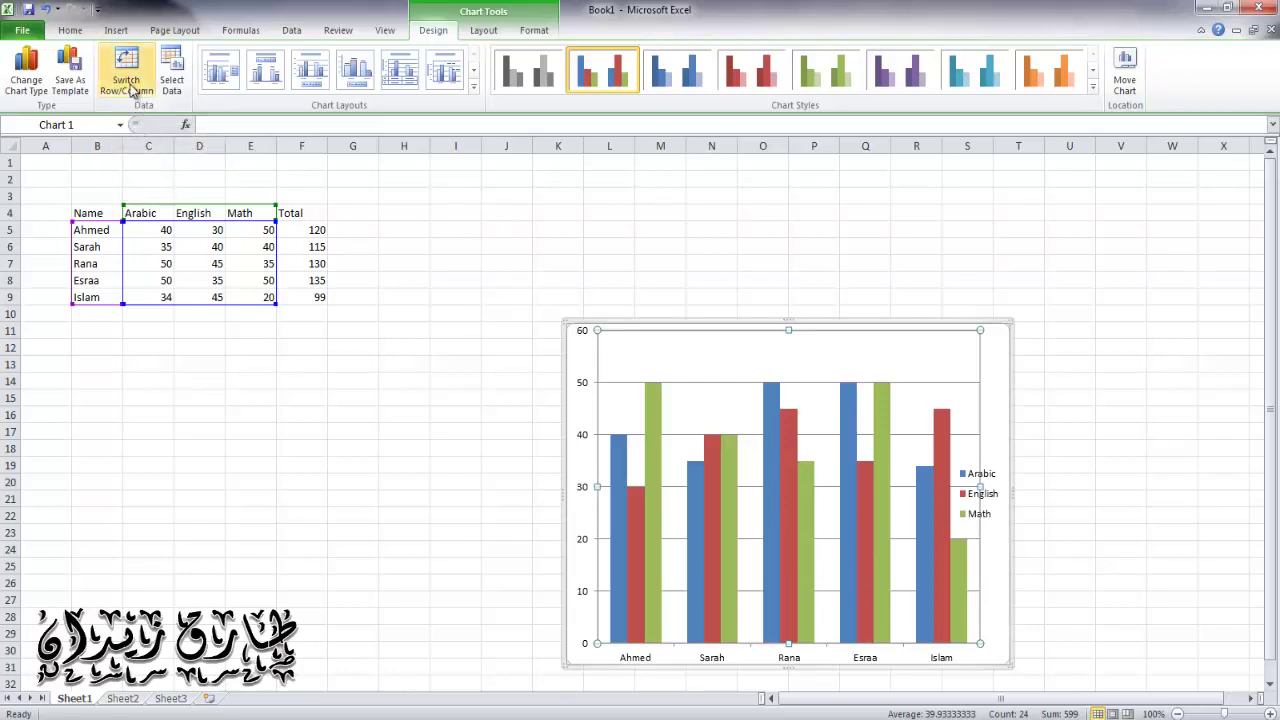
{"action": "left_click", "coordinate": [409, 531]}
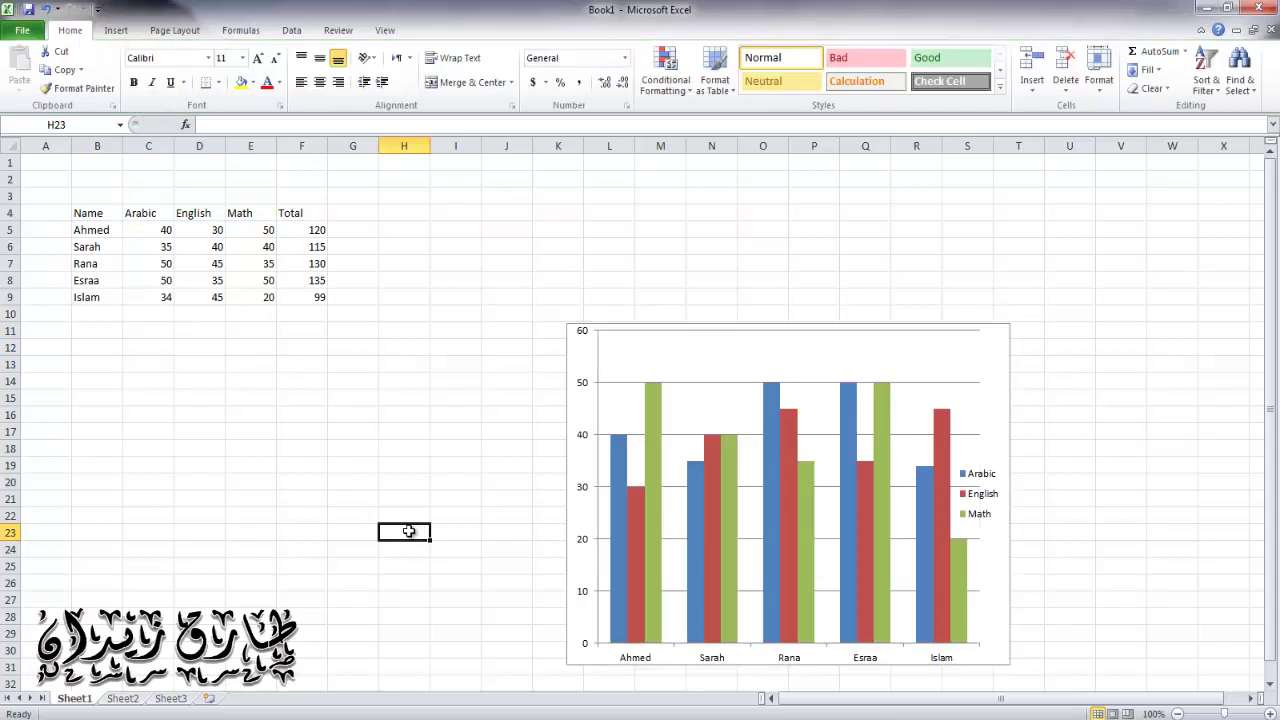
{"action": "left_click", "coordinate": [426, 393]}
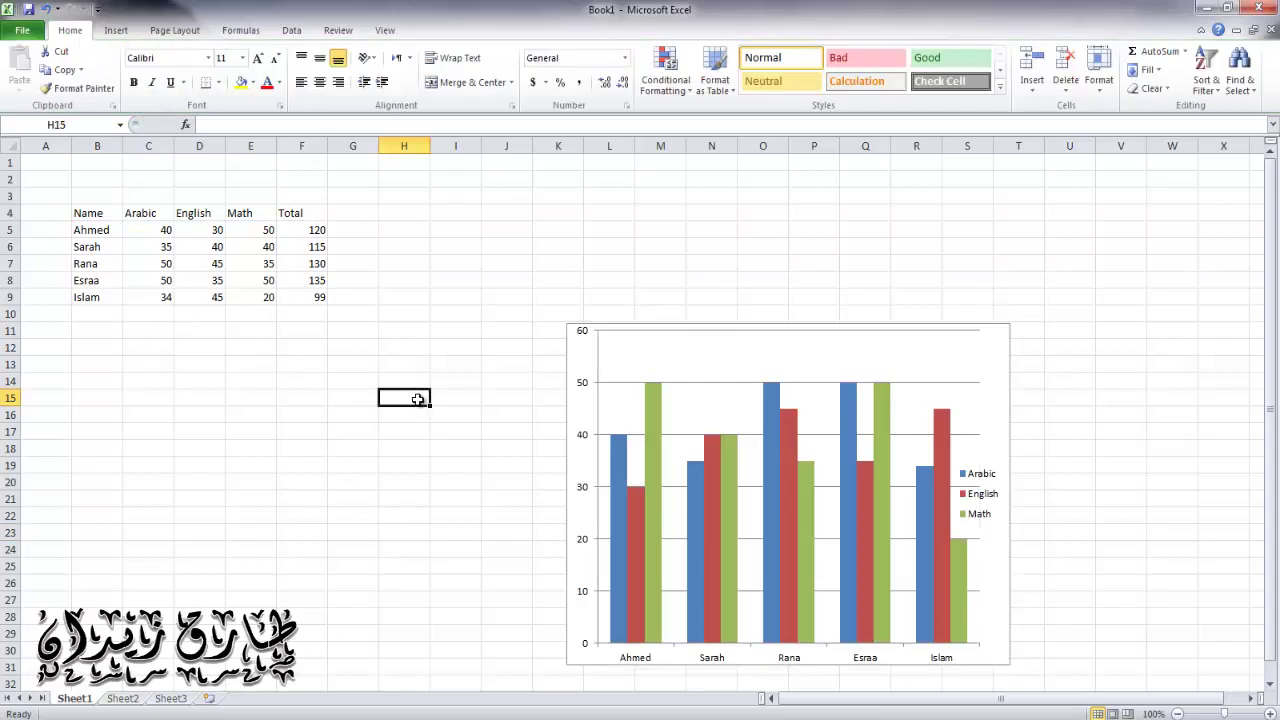
{"action": "left_click", "coordinate": [980, 369]}
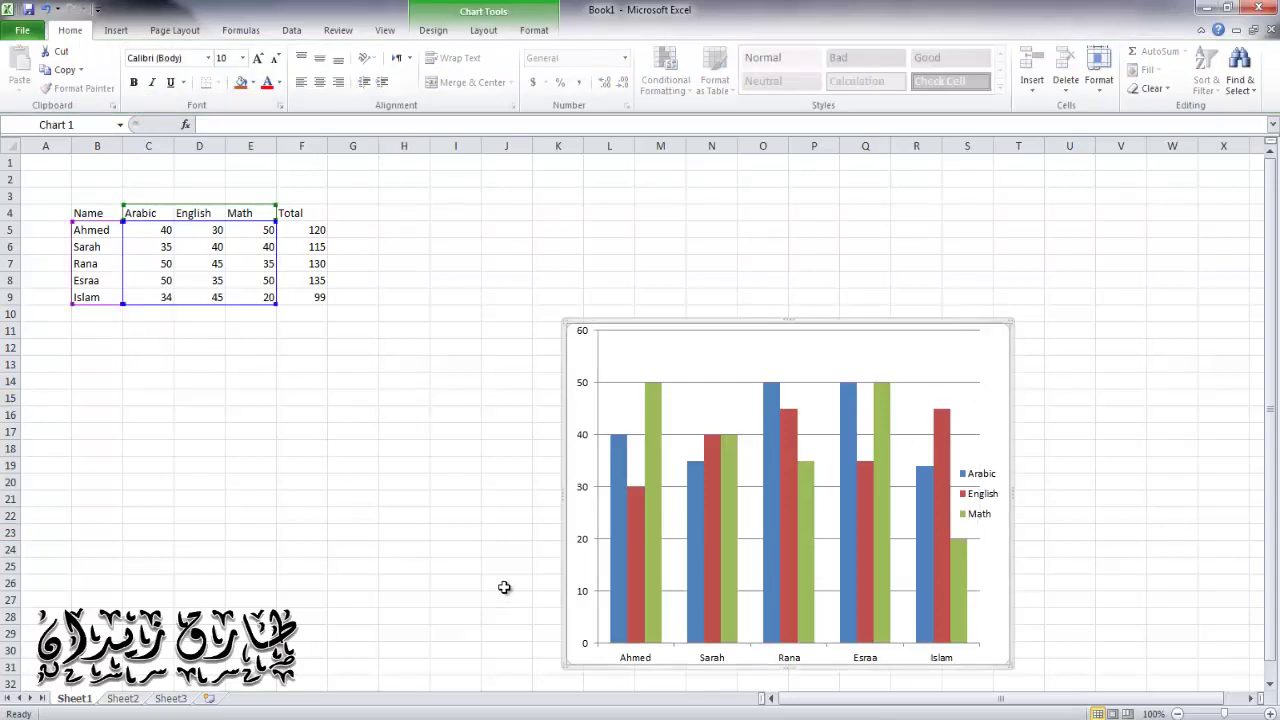
{"action": "left_click", "coordinate": [528, 34]}
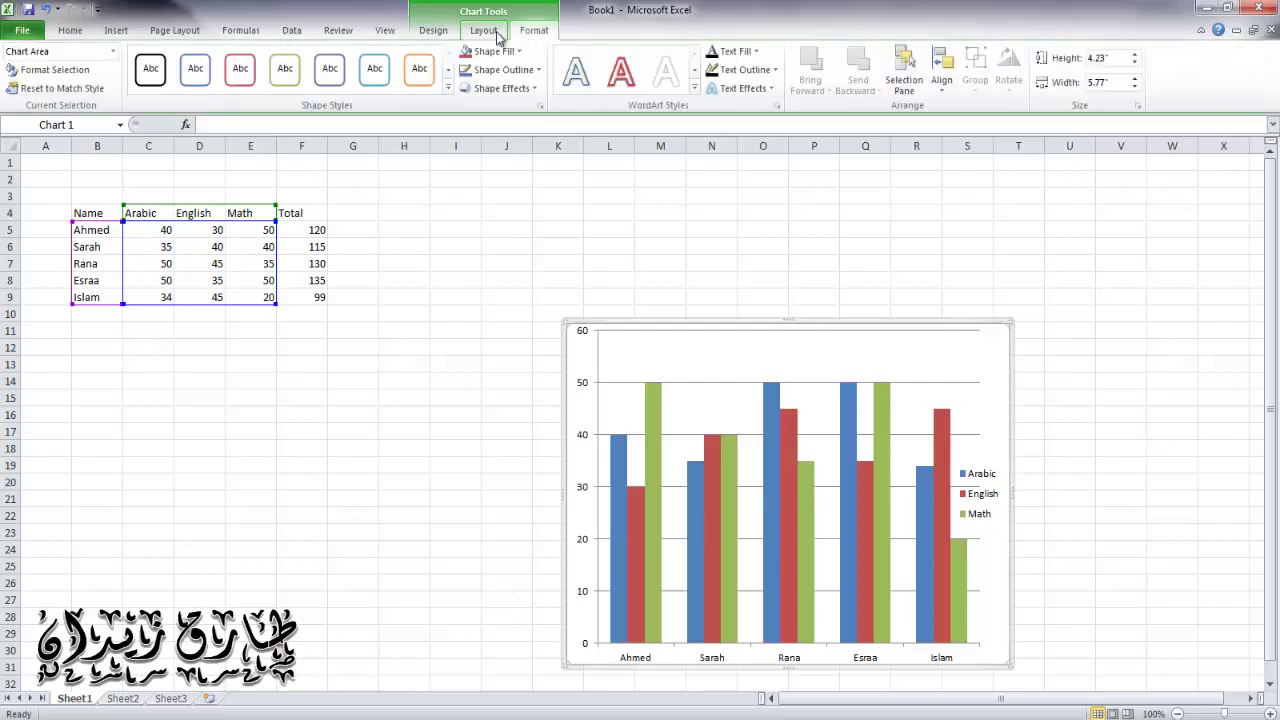
{"action": "left_click", "coordinate": [484, 32]}
{"action": "left_click", "coordinate": [434, 32]}
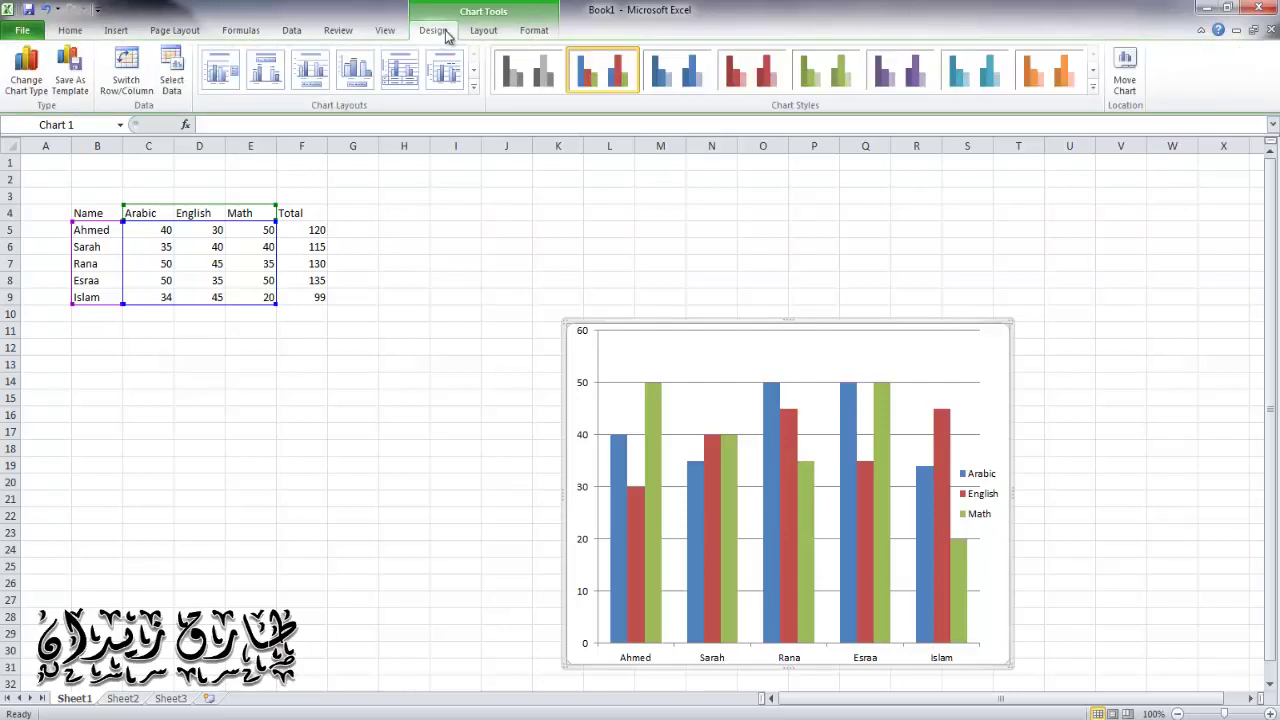
{"action": "left_click", "coordinate": [122, 88]}
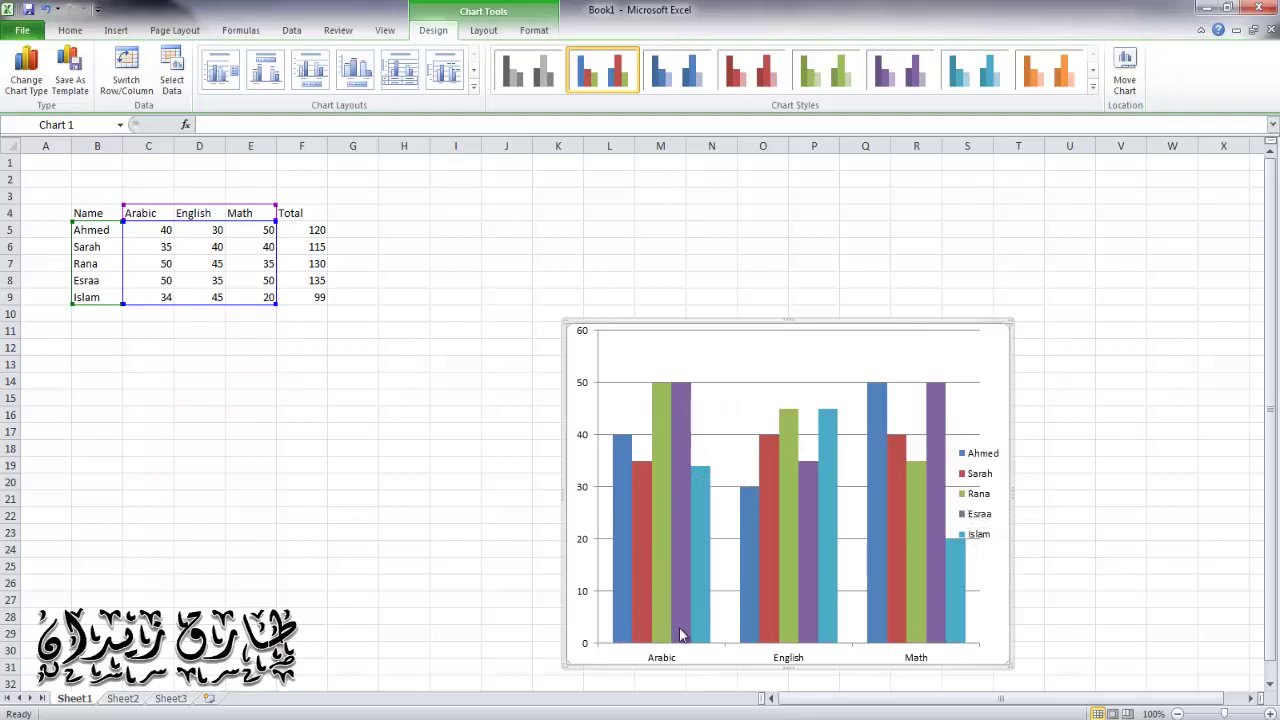
- Try several chart layouts, settling on one with a 'Chart Title' heading and side legend
{"action": "mouse_move", "coordinate": [756, 625]}
{"action": "mouse_move", "coordinate": [793, 420]}
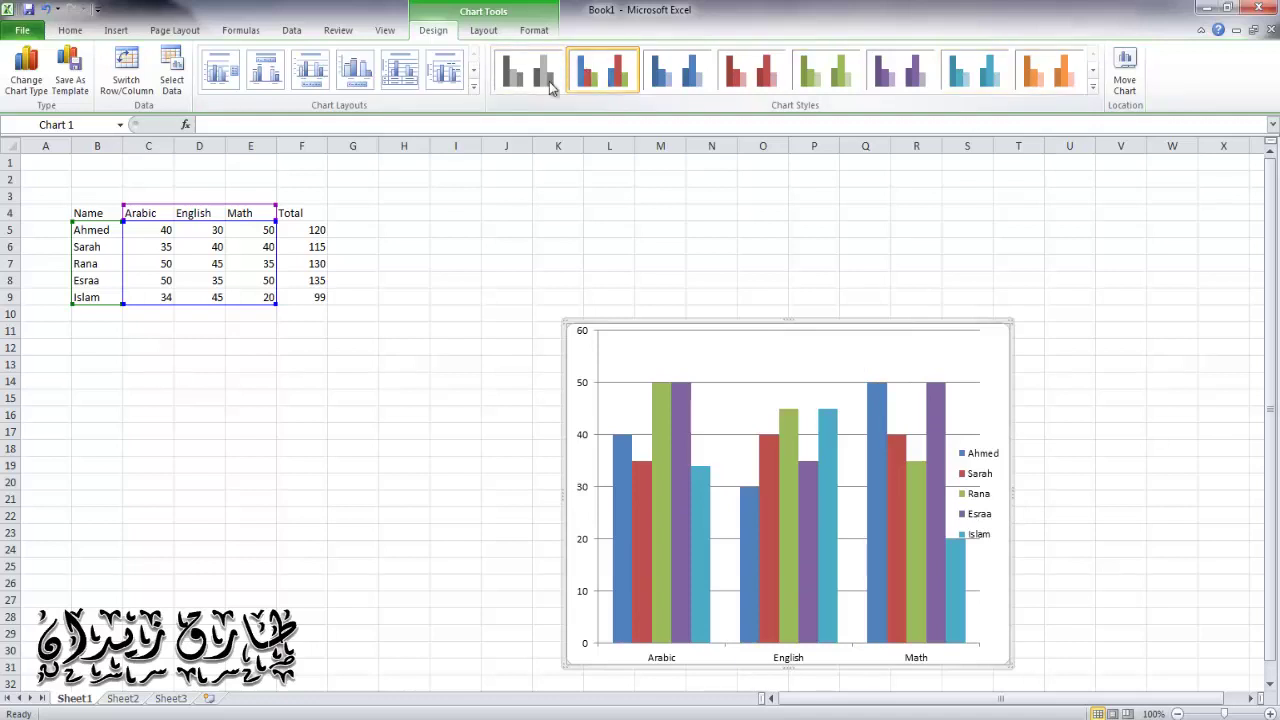
{"action": "left_click", "coordinate": [448, 80]}
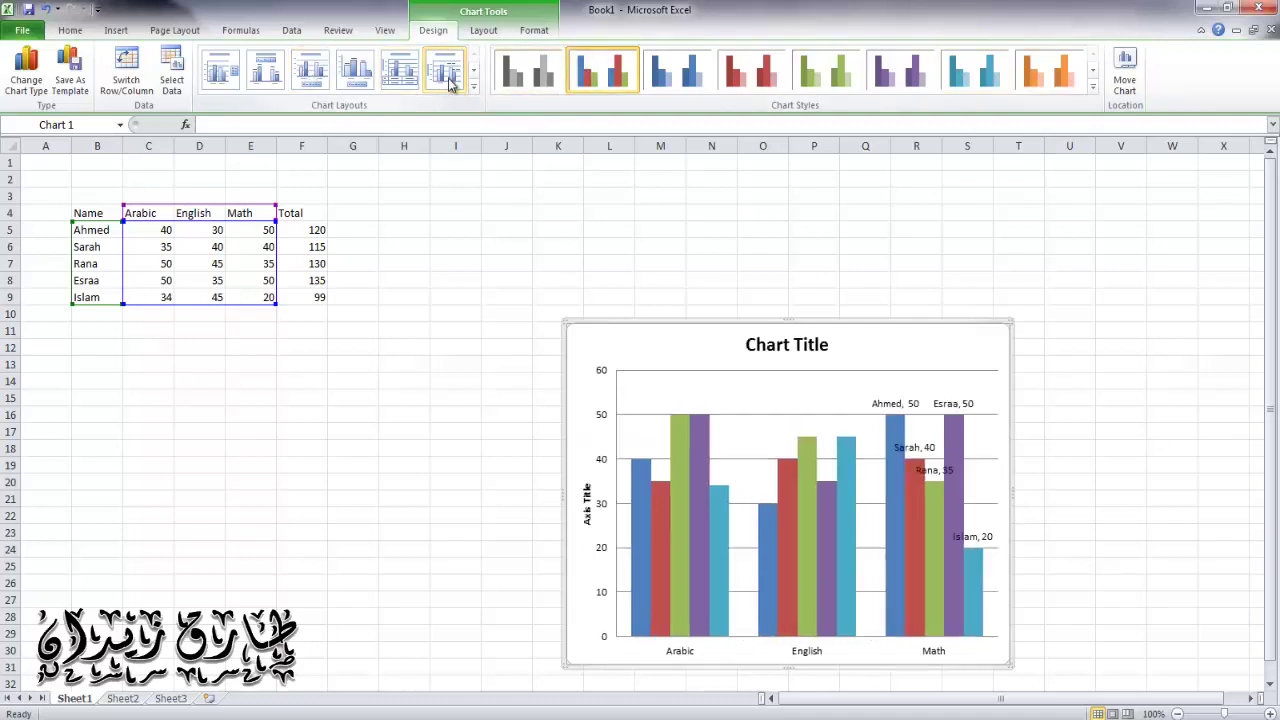
{"action": "left_click", "coordinate": [370, 82]}
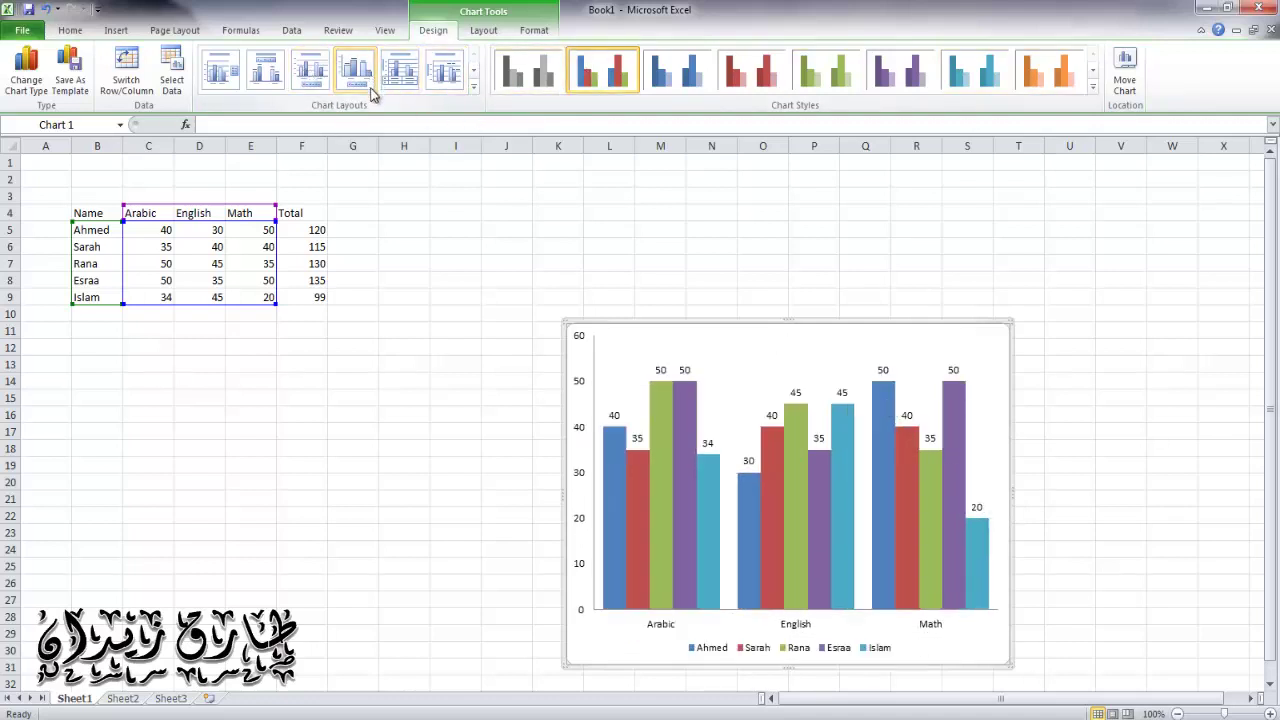
{"action": "left_click", "coordinate": [226, 76]}
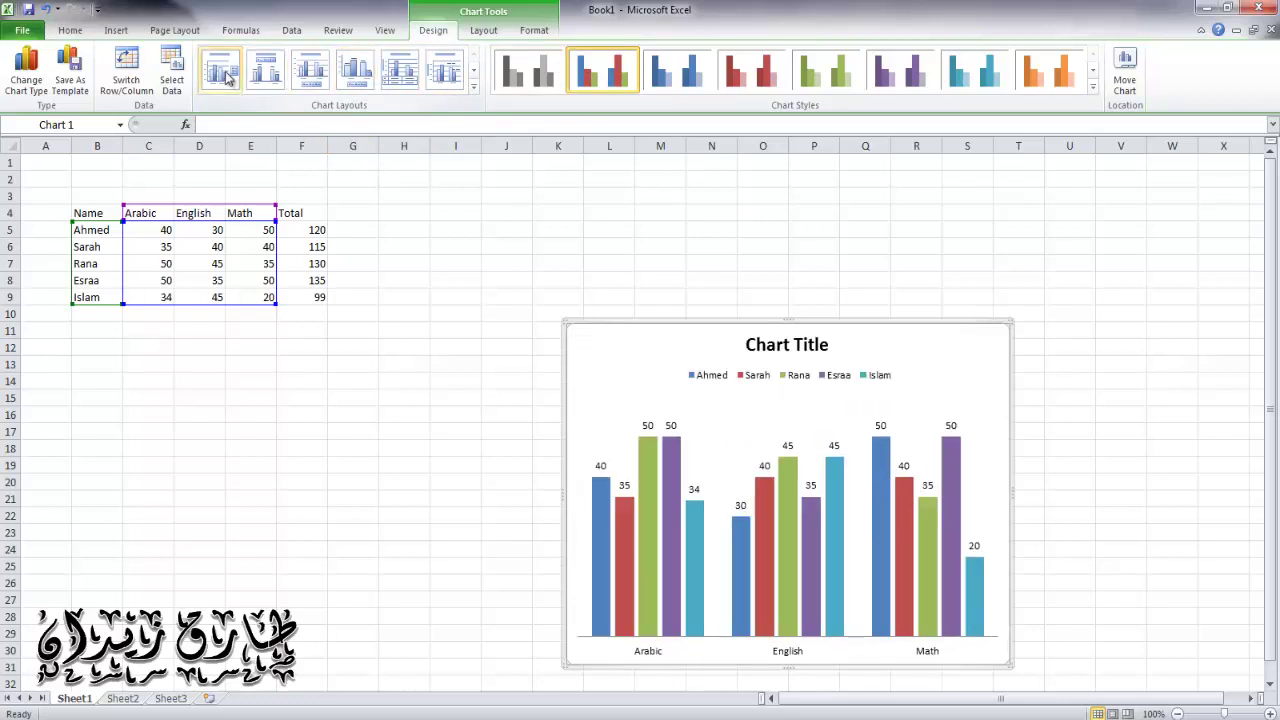
{"action": "left_click", "coordinate": [226, 76]}
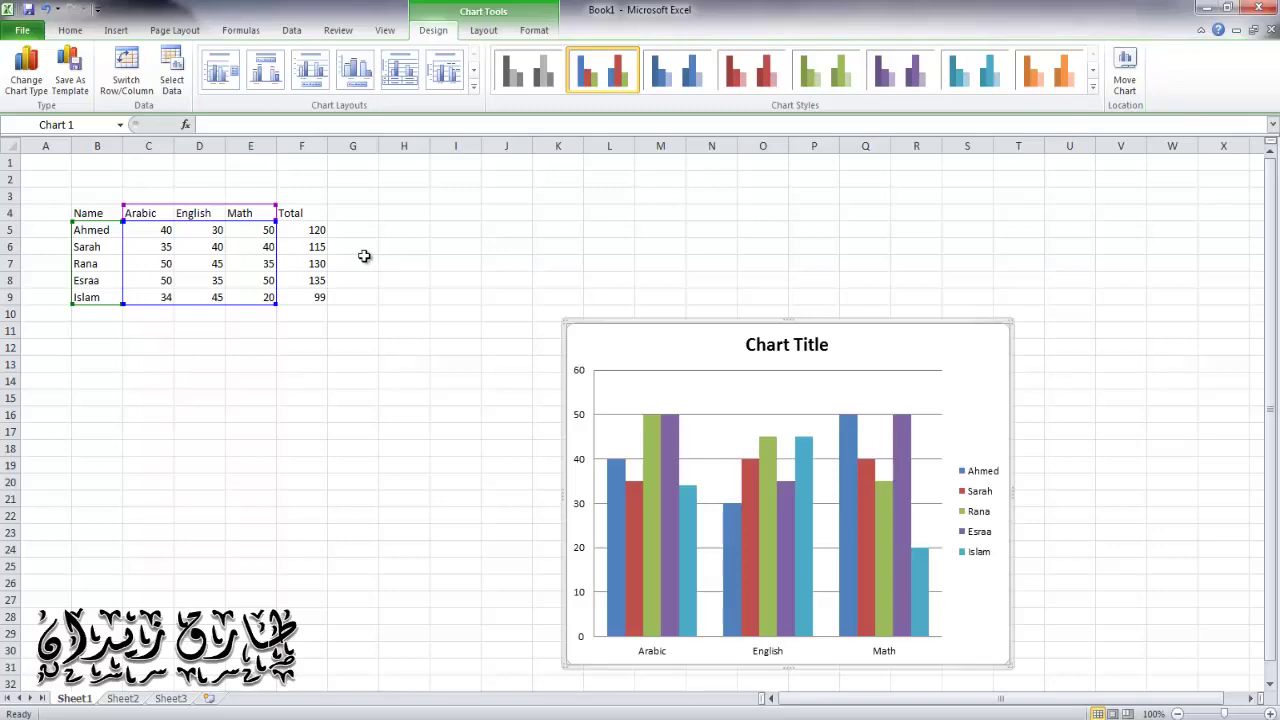
- Change the chart type to Line with Markers
{"action": "left_click", "coordinate": [26, 72]}
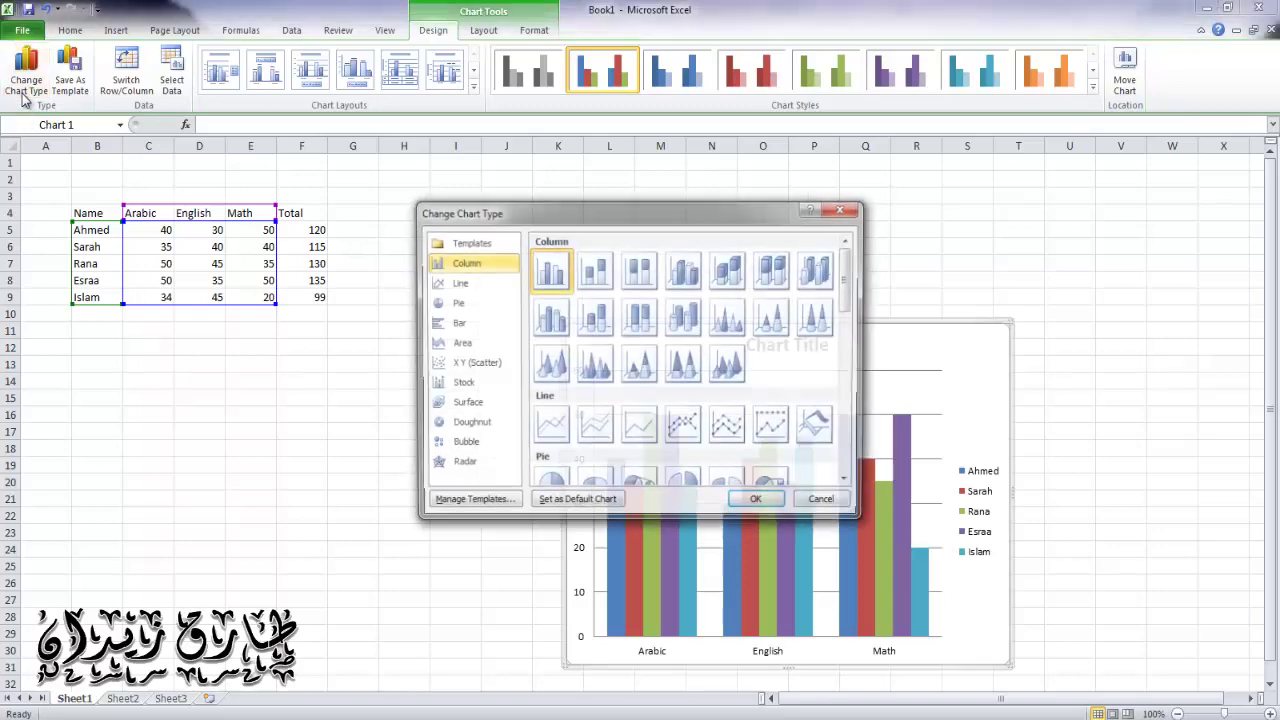
{"action": "left_click", "coordinate": [470, 283]}
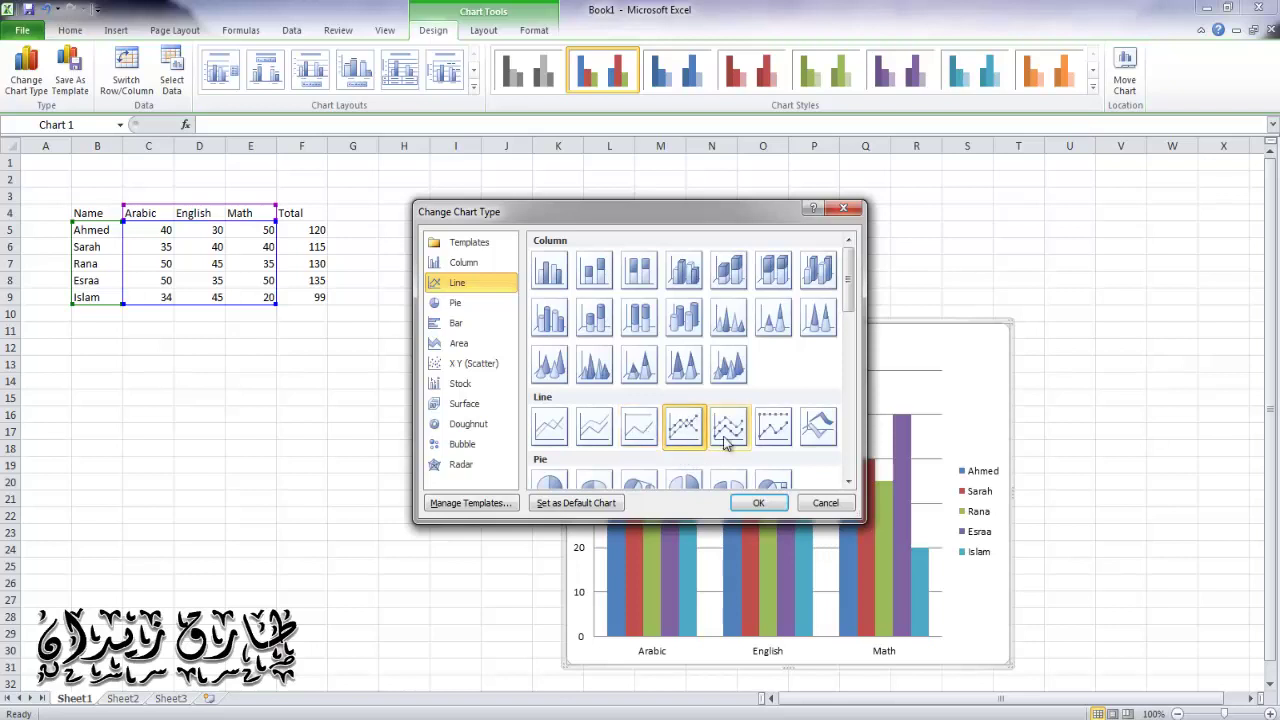
{"action": "left_click", "coordinate": [765, 504]}
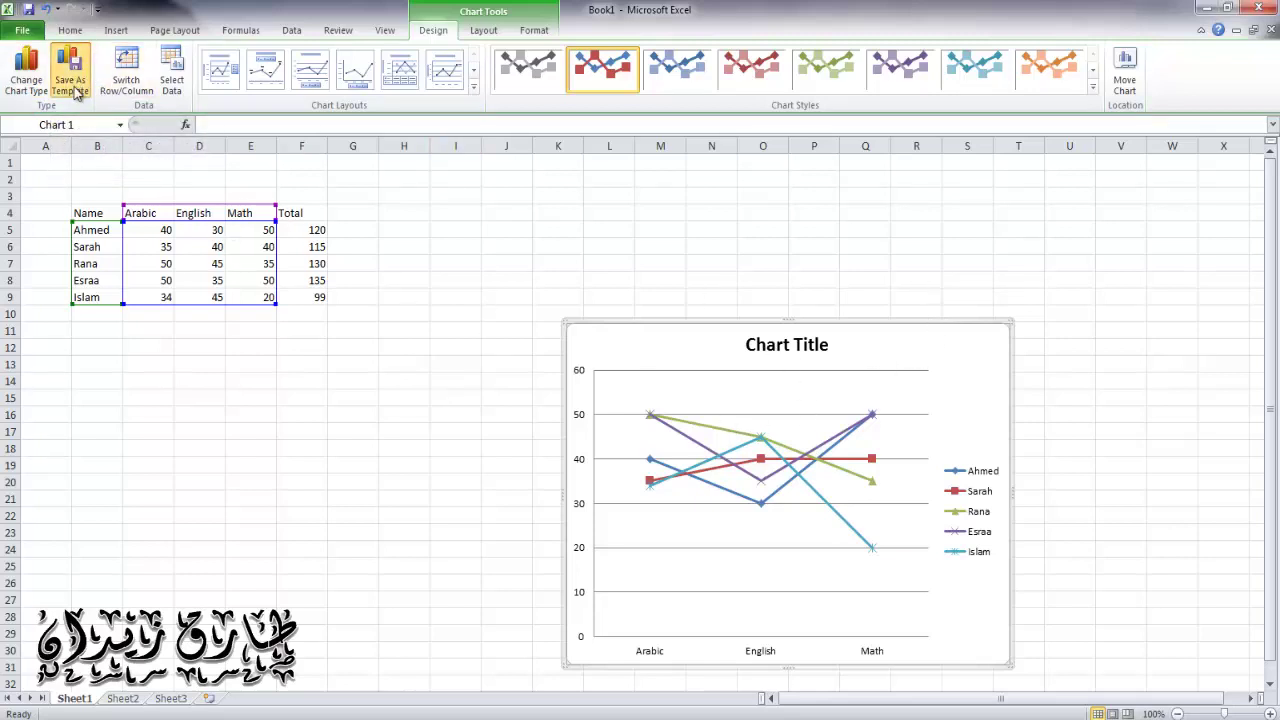
{"action": "left_click", "coordinate": [70, 80]}
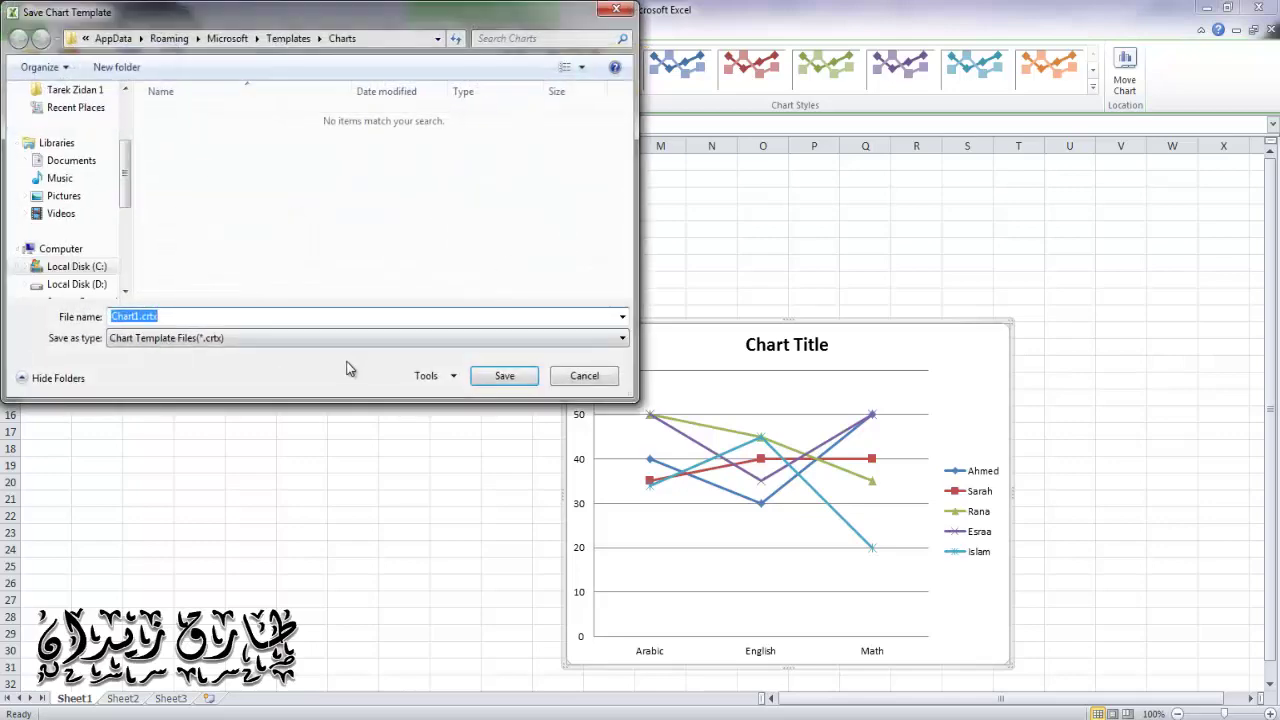
{"action": "left_click", "coordinate": [585, 380]}
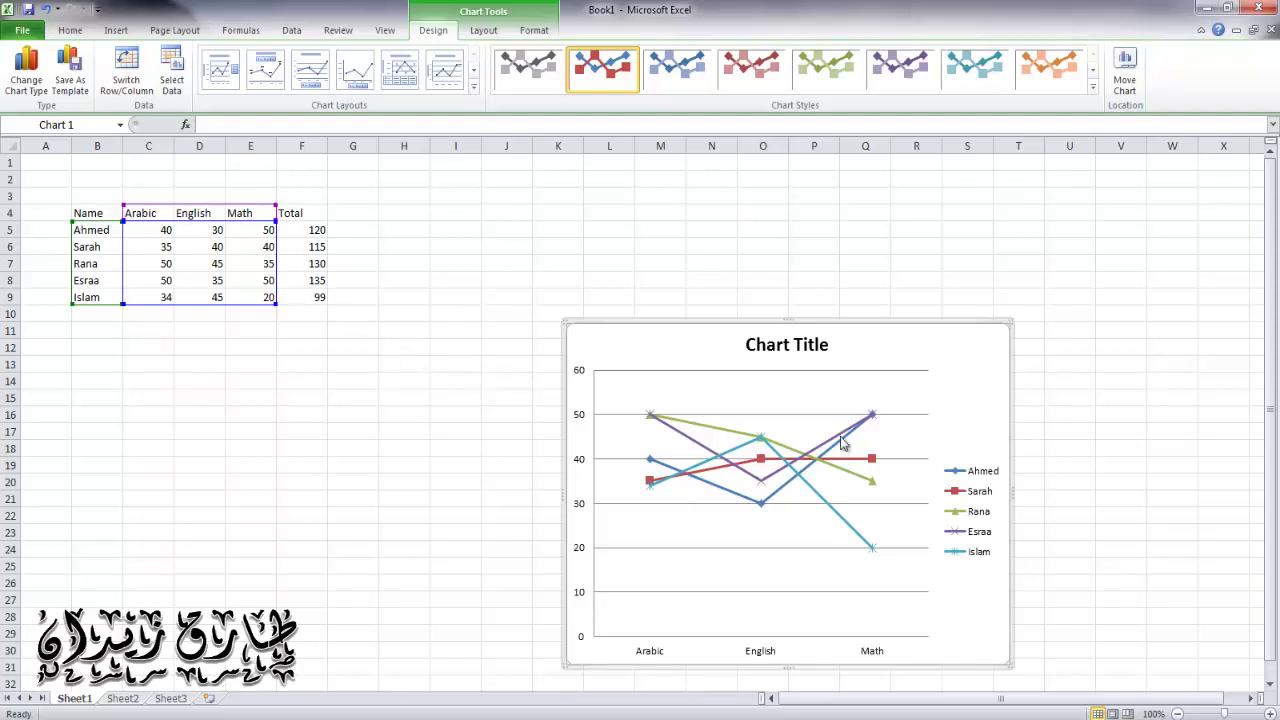
- Delete the grades chart, leaving the B4:F9 table on the sheet
{"action": "key", "text": "Delete"}
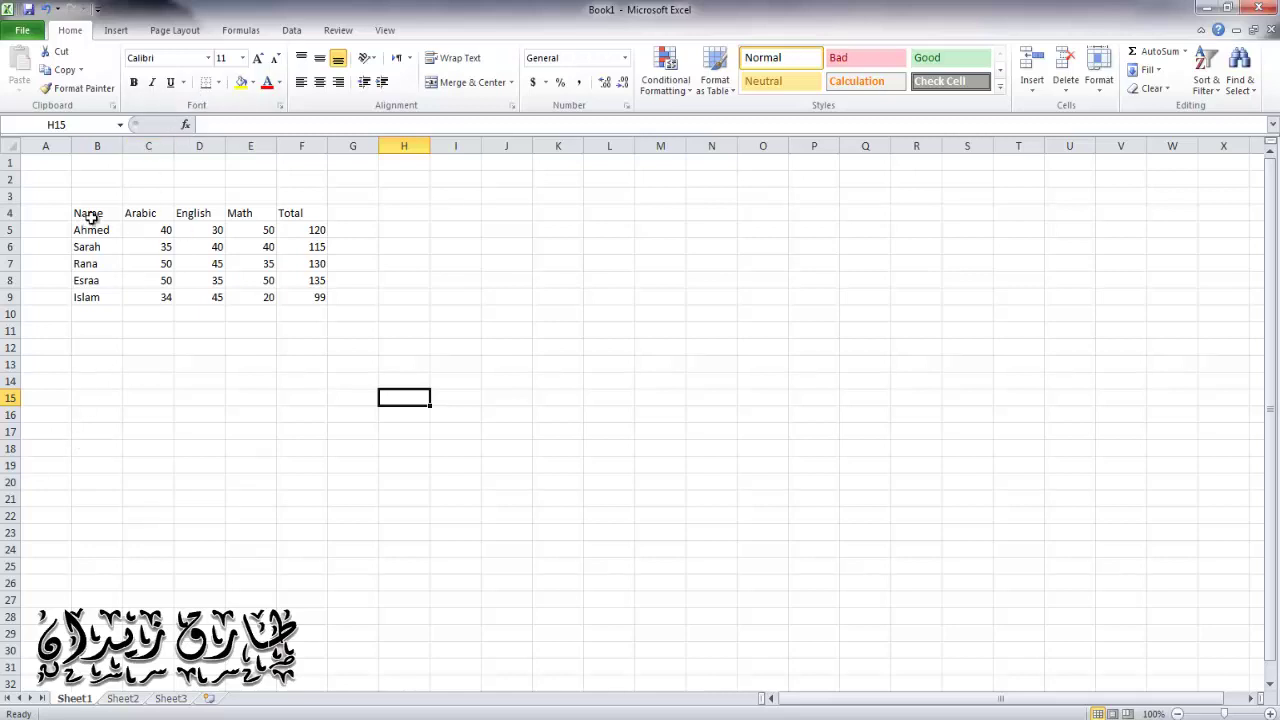
- Set the header row B4:F4 to Arial Black at font size 14
{"action": "left_click_drag", "start_coordinate": [90, 217], "coordinate": [294, 212]}
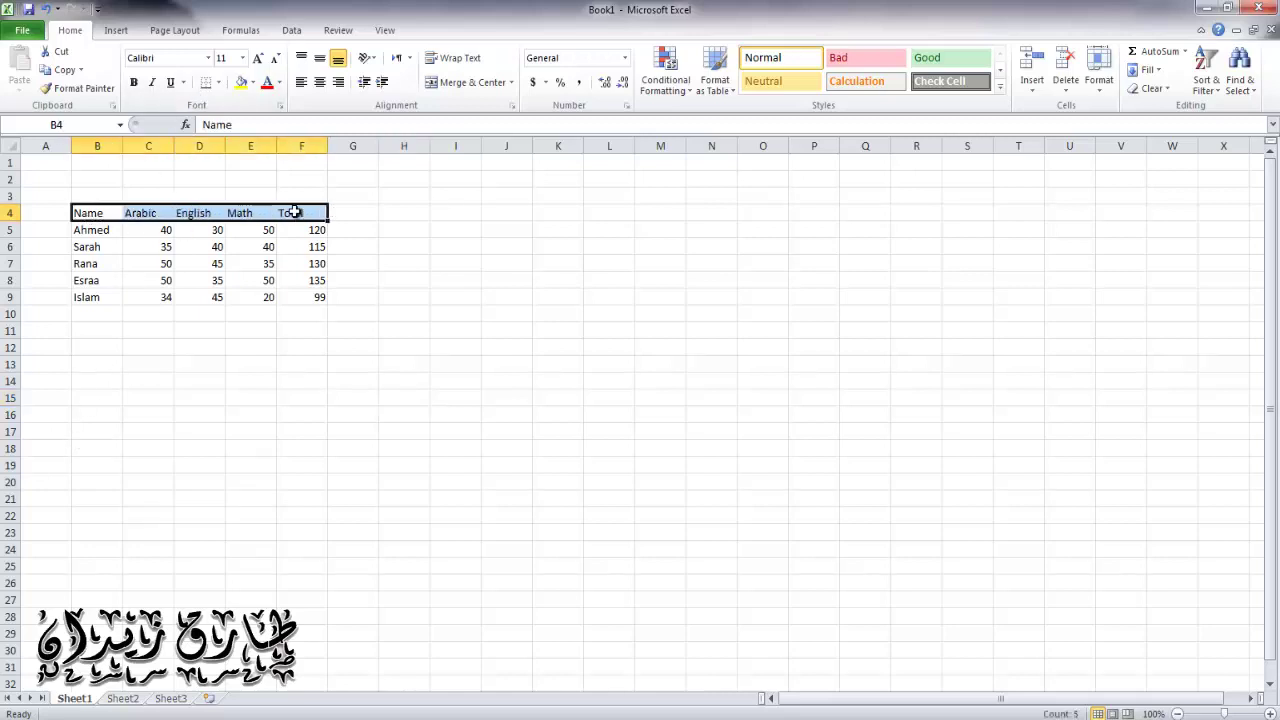
{"action": "left_click", "coordinate": [209, 58]}
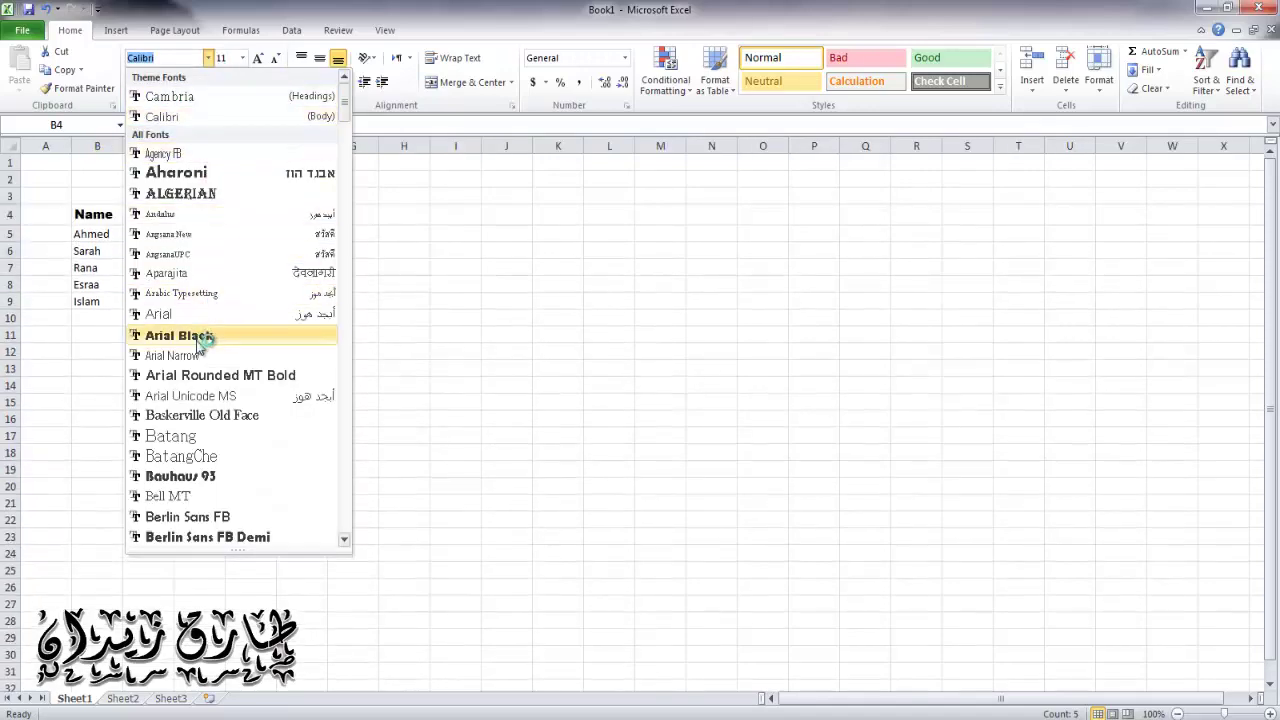
{"action": "left_click", "coordinate": [205, 336]}
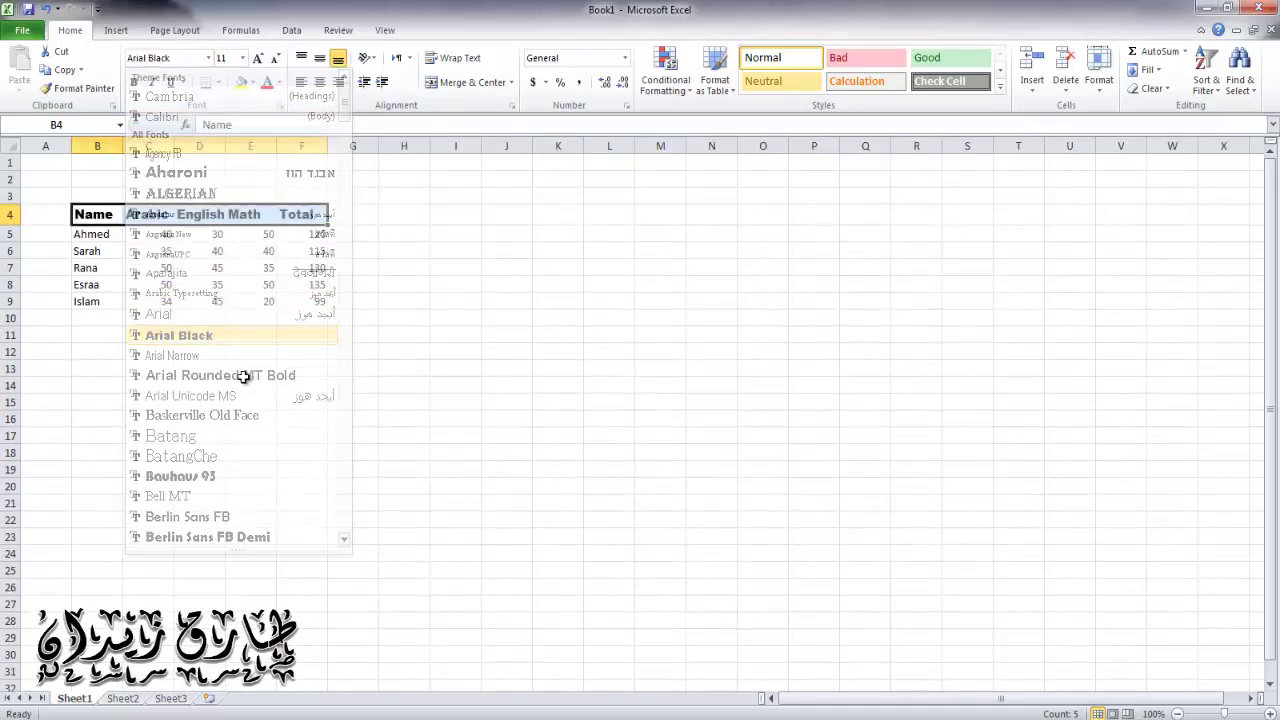
{"action": "left_click", "coordinate": [392, 402]}
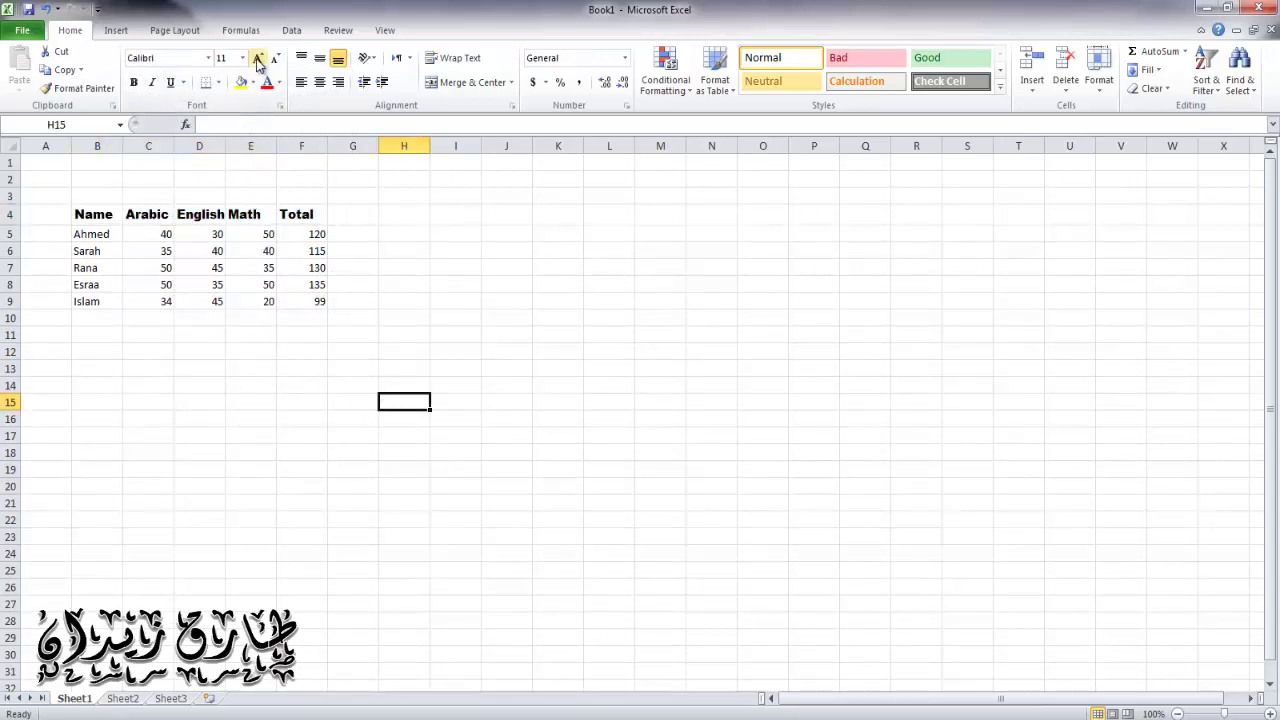
{"action": "left_click_drag", "start_coordinate": [300, 214], "coordinate": [100, 214]}
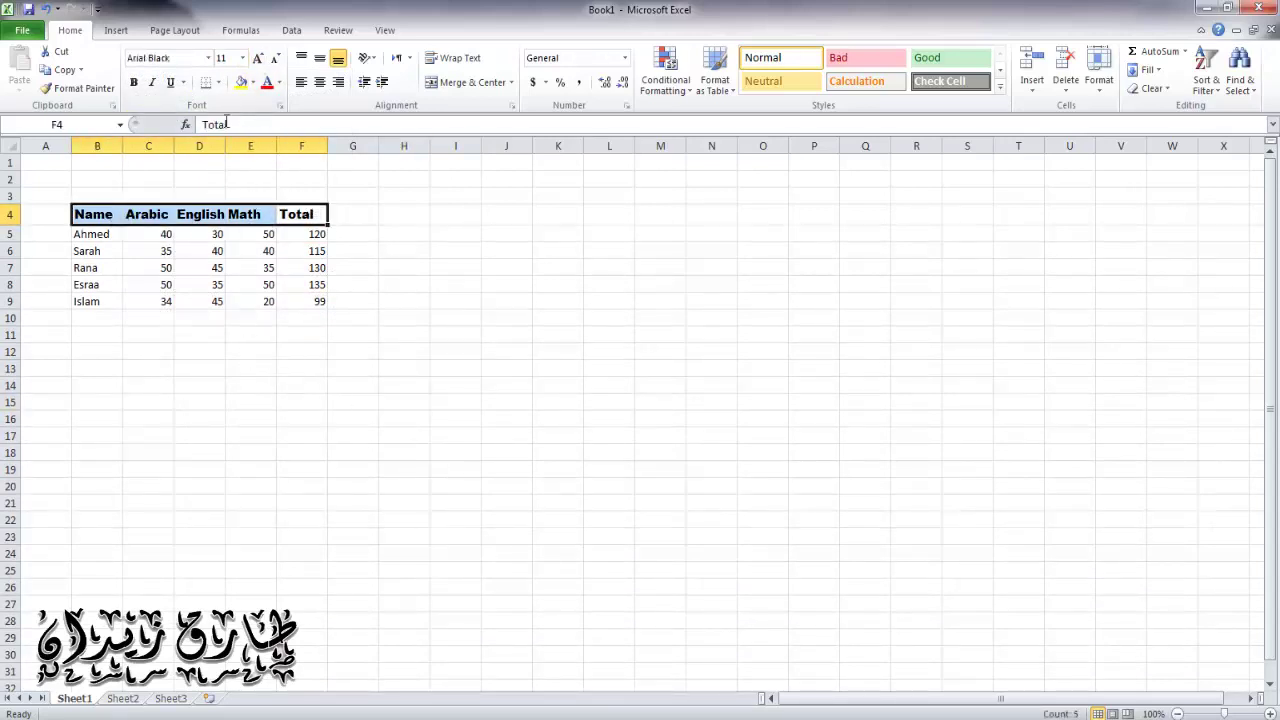
{"action": "left_click", "coordinate": [242, 57]}
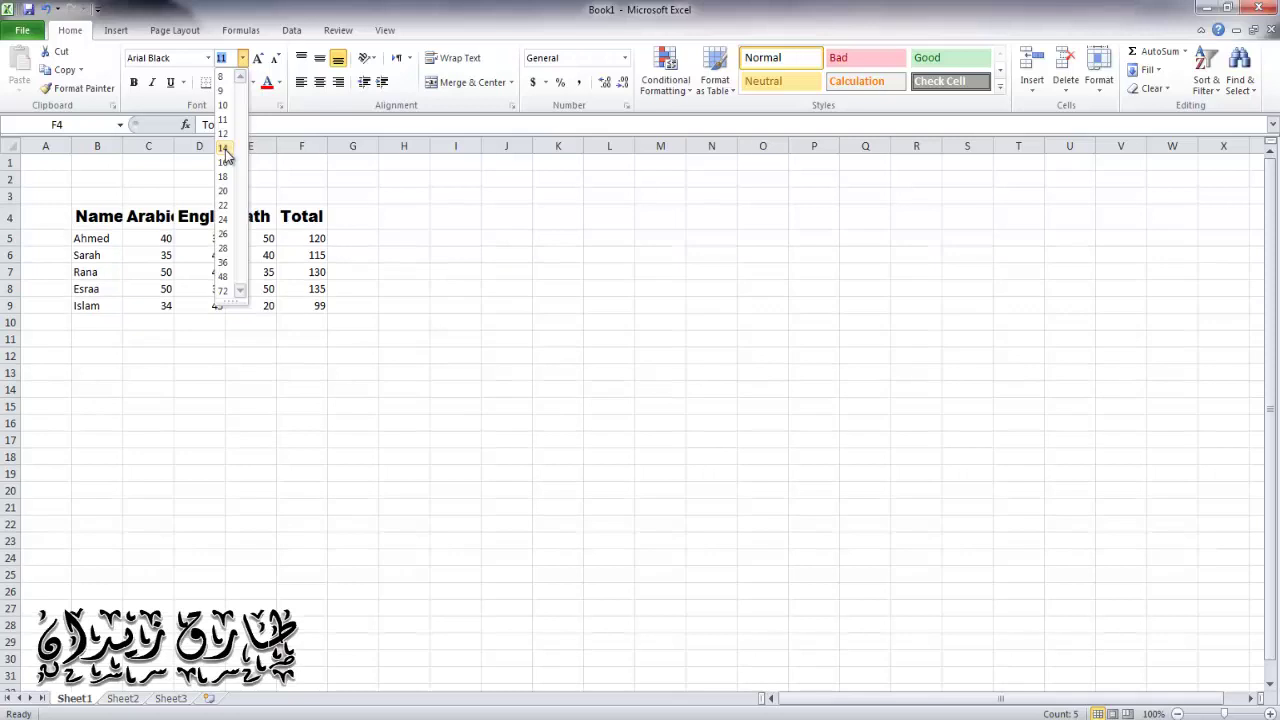
{"action": "left_click", "coordinate": [224, 148]}
{"action": "left_click", "coordinate": [265, 525]}
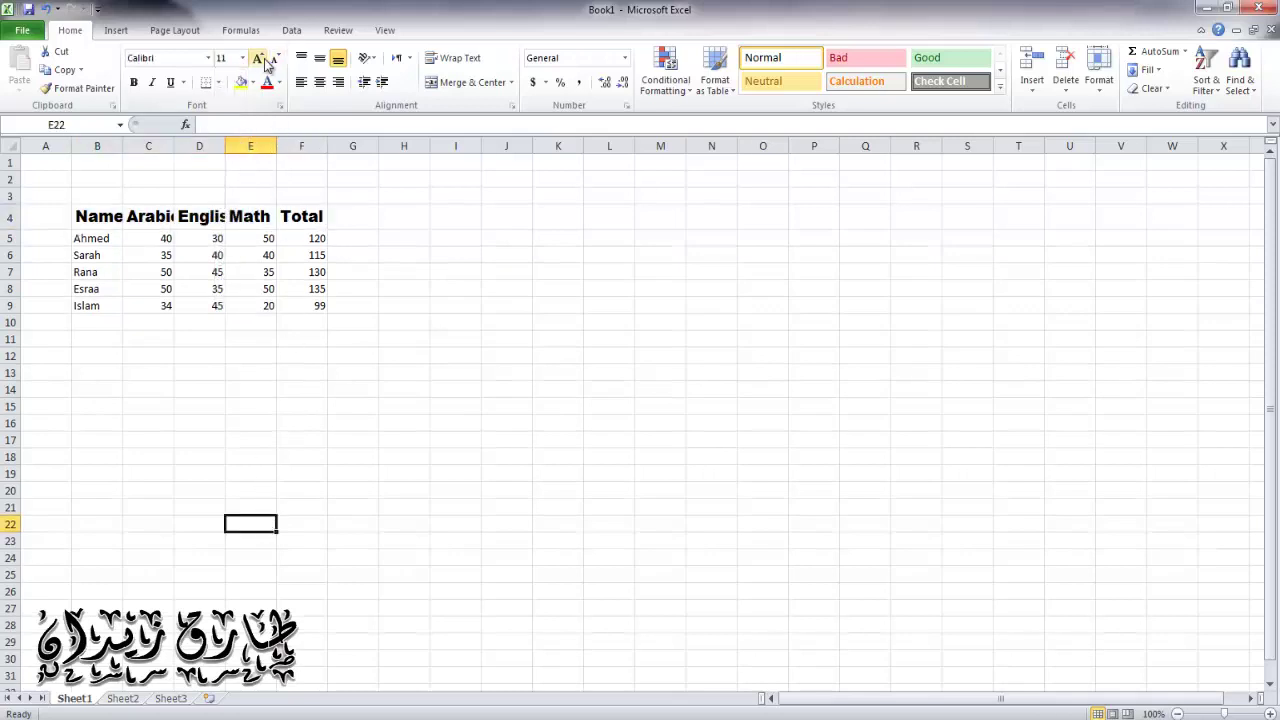
- Test growing the Total header to 18, return it to 14, then reselect B4:F4
{"action": "left_click", "coordinate": [303, 221]}
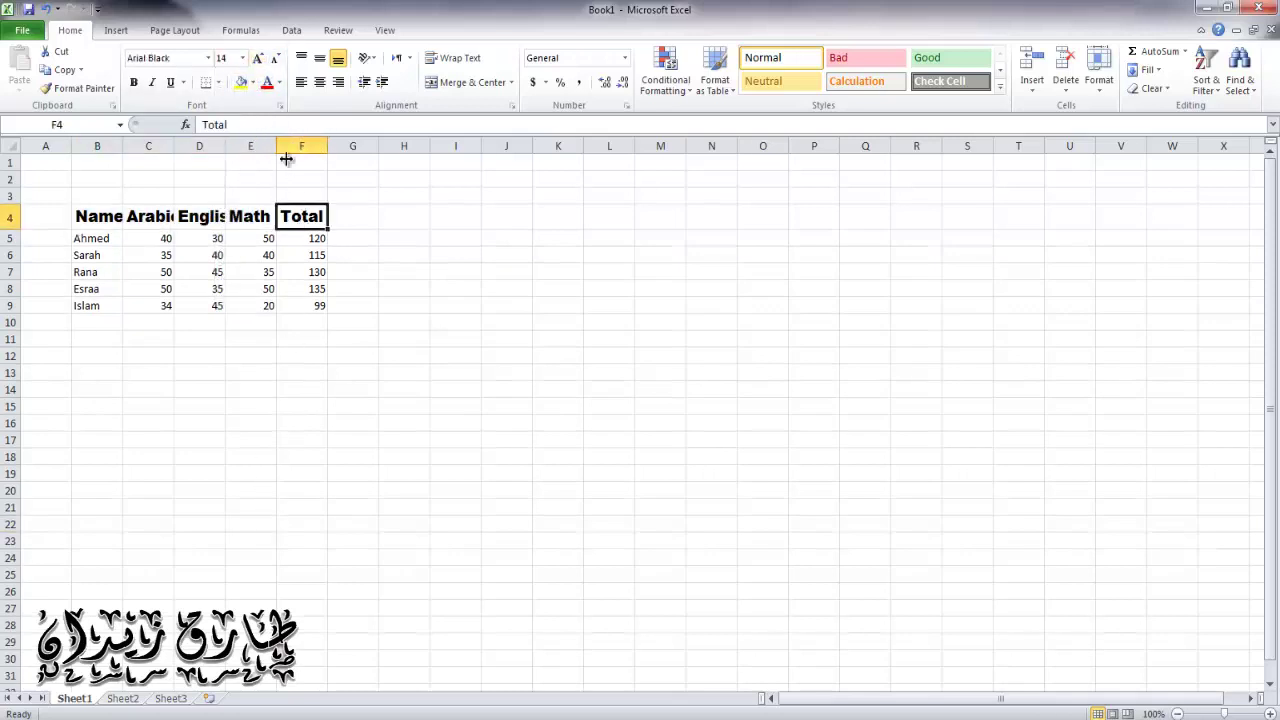
{"action": "left_click", "coordinate": [262, 58]}
{"action": "left_click", "coordinate": [262, 58]}
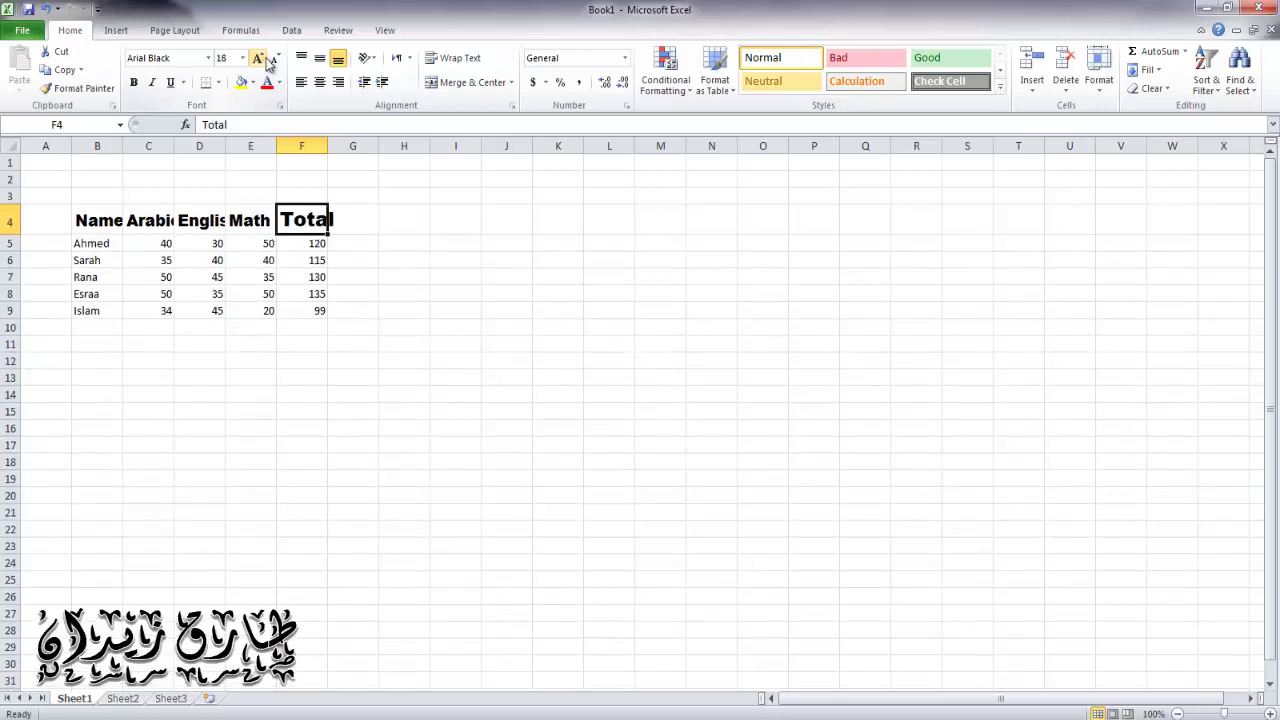
{"action": "left_click", "coordinate": [277, 58]}
{"action": "left_click", "coordinate": [277, 58]}
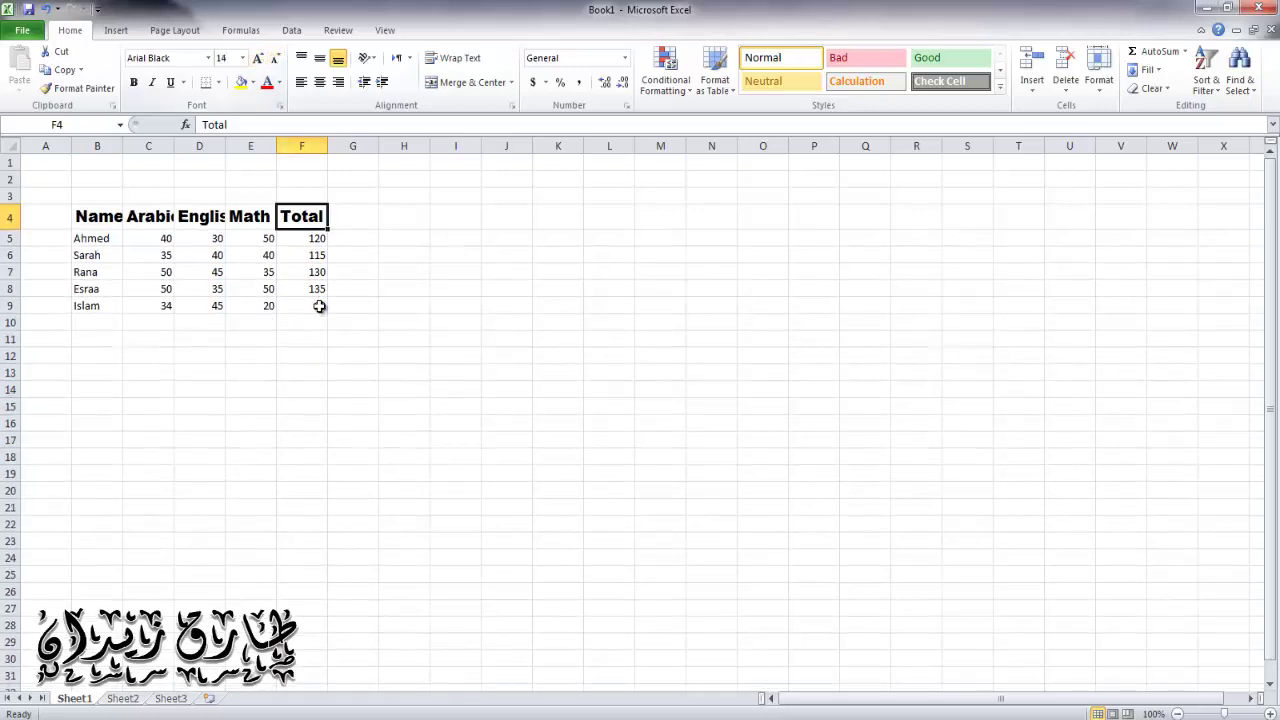
{"action": "left_click", "coordinate": [258, 58]}
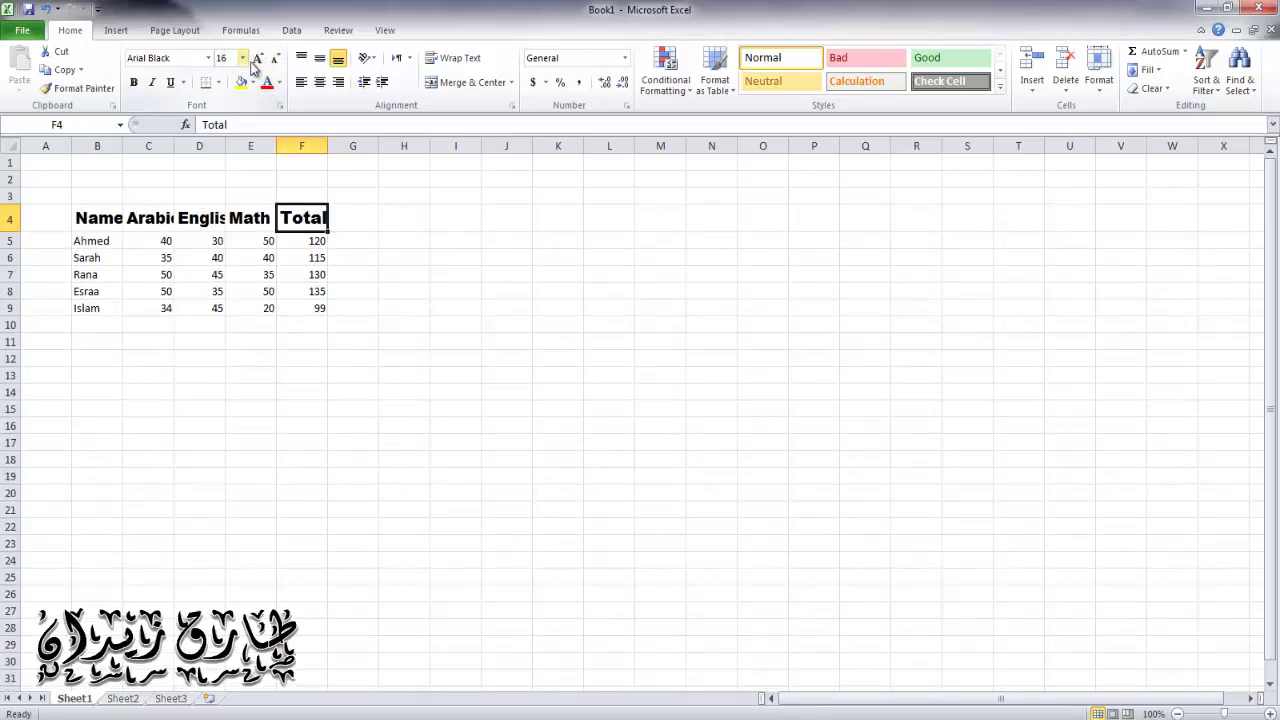
{"action": "left_click", "coordinate": [256, 60]}
{"action": "left_click", "coordinate": [273, 59]}
{"action": "left_click", "coordinate": [273, 59]}
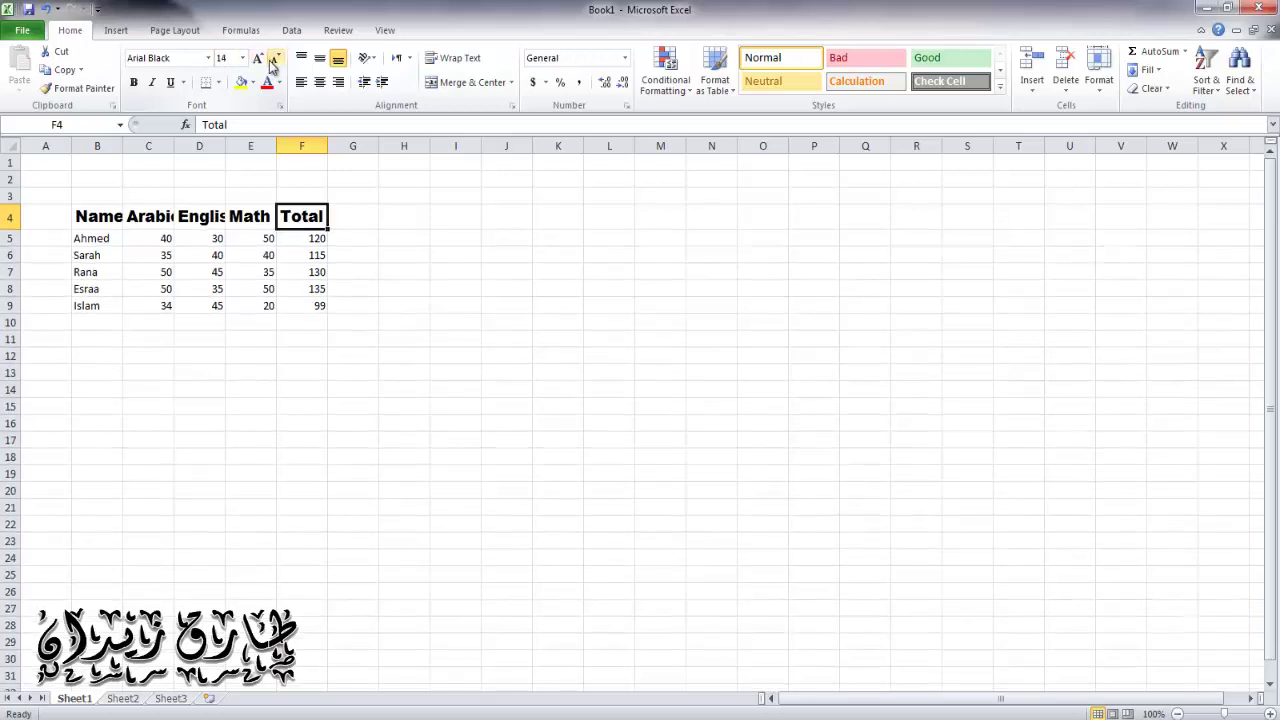
{"action": "left_click", "coordinate": [295, 416]}
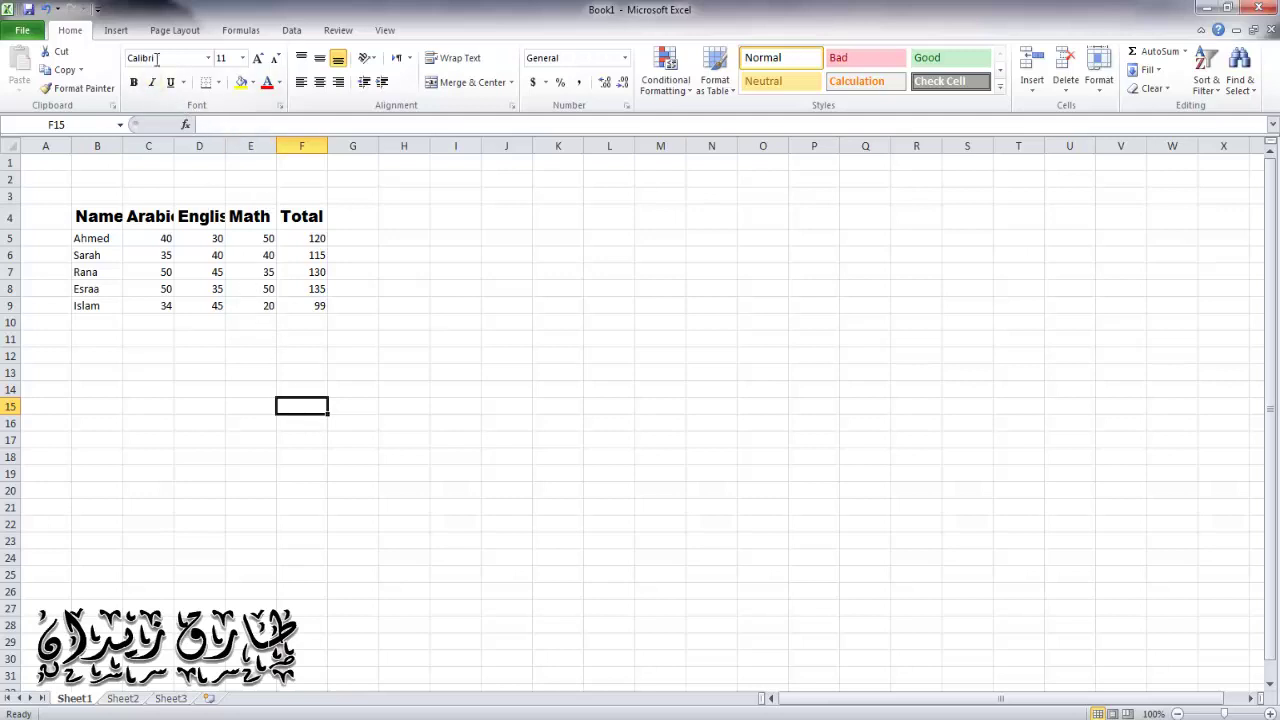
{"action": "left_click", "coordinate": [325, 216]}
{"action": "left_click_drag", "start_coordinate": [325, 216], "coordinate": [100, 216]}
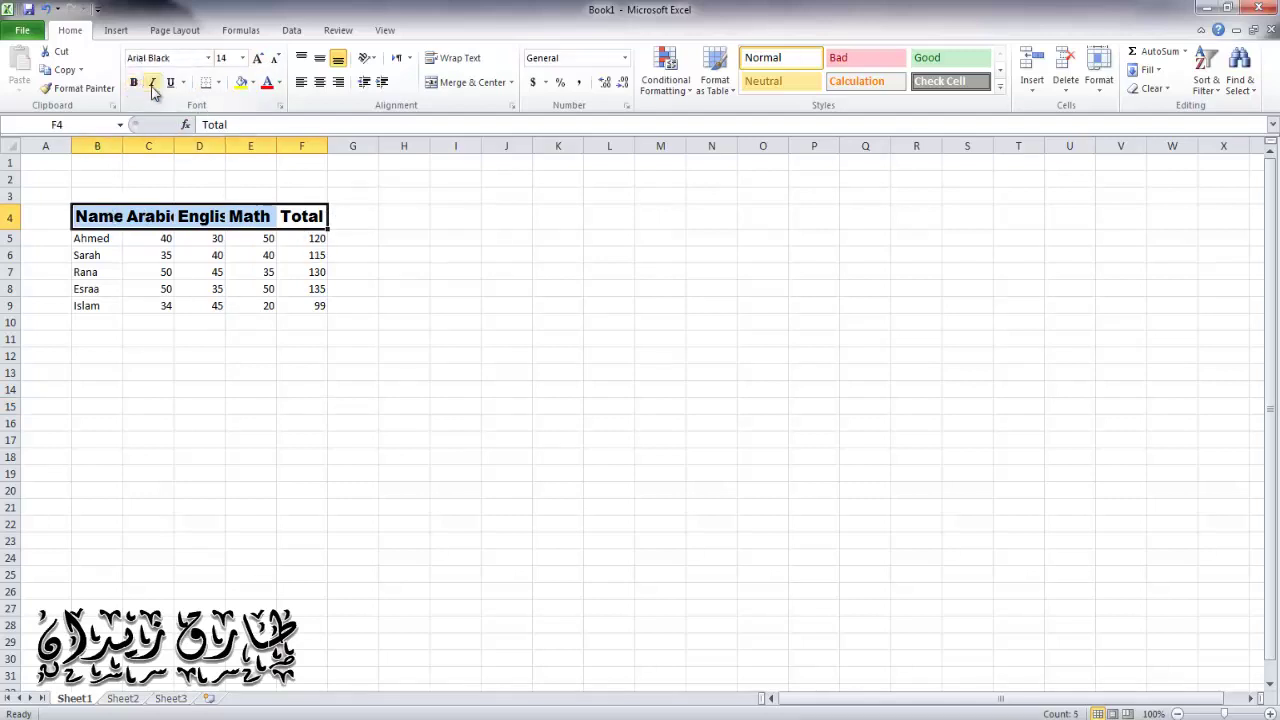
{"action": "left_click", "coordinate": [152, 84]}
{"action": "left_click", "coordinate": [152, 84]}
{"action": "left_click", "coordinate": [171, 84]}
{"action": "left_click", "coordinate": [184, 84]}
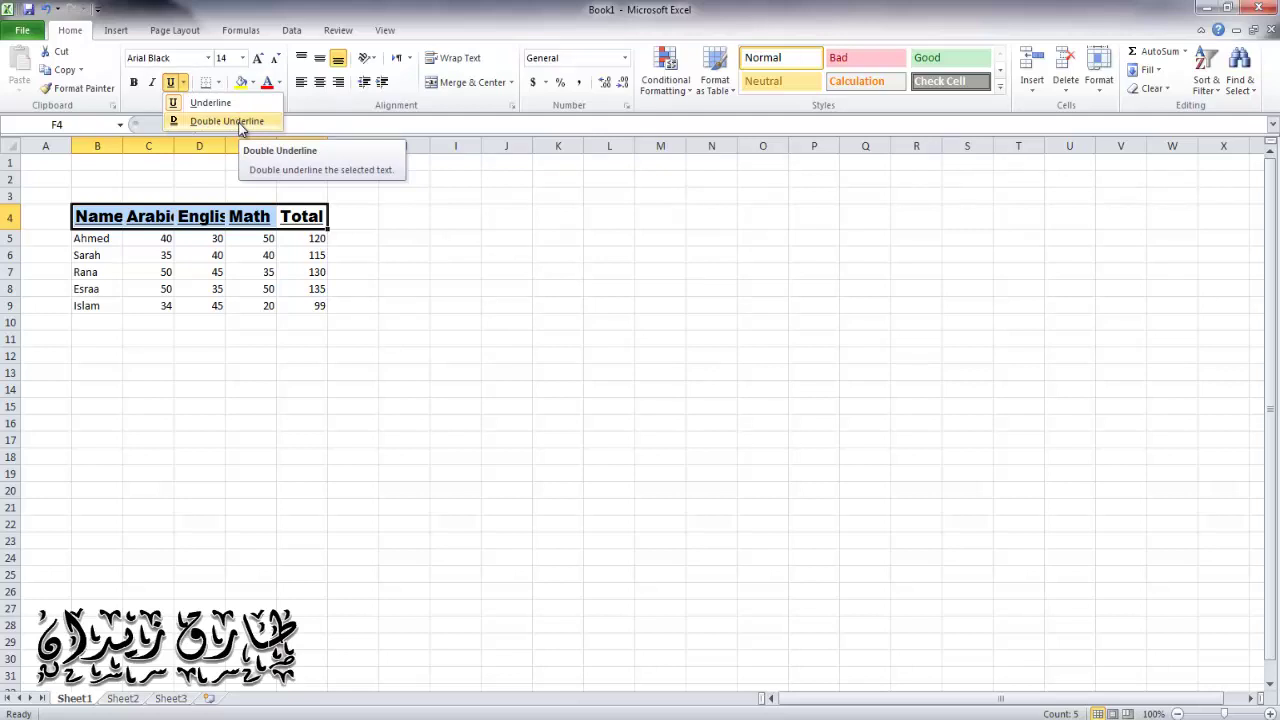
{"action": "left_click", "coordinate": [240, 121]}
{"action": "left_click", "coordinate": [300, 322]}
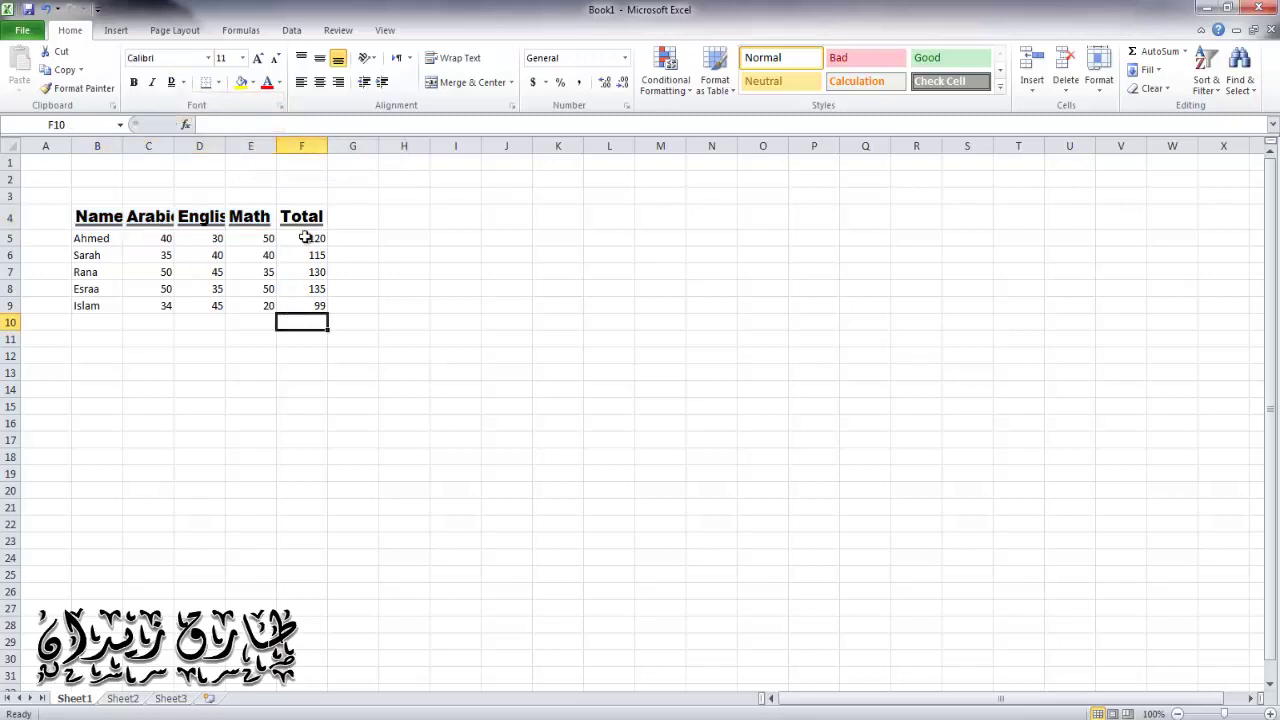
{"action": "left_click_drag", "start_coordinate": [285, 218], "coordinate": [90, 218]}
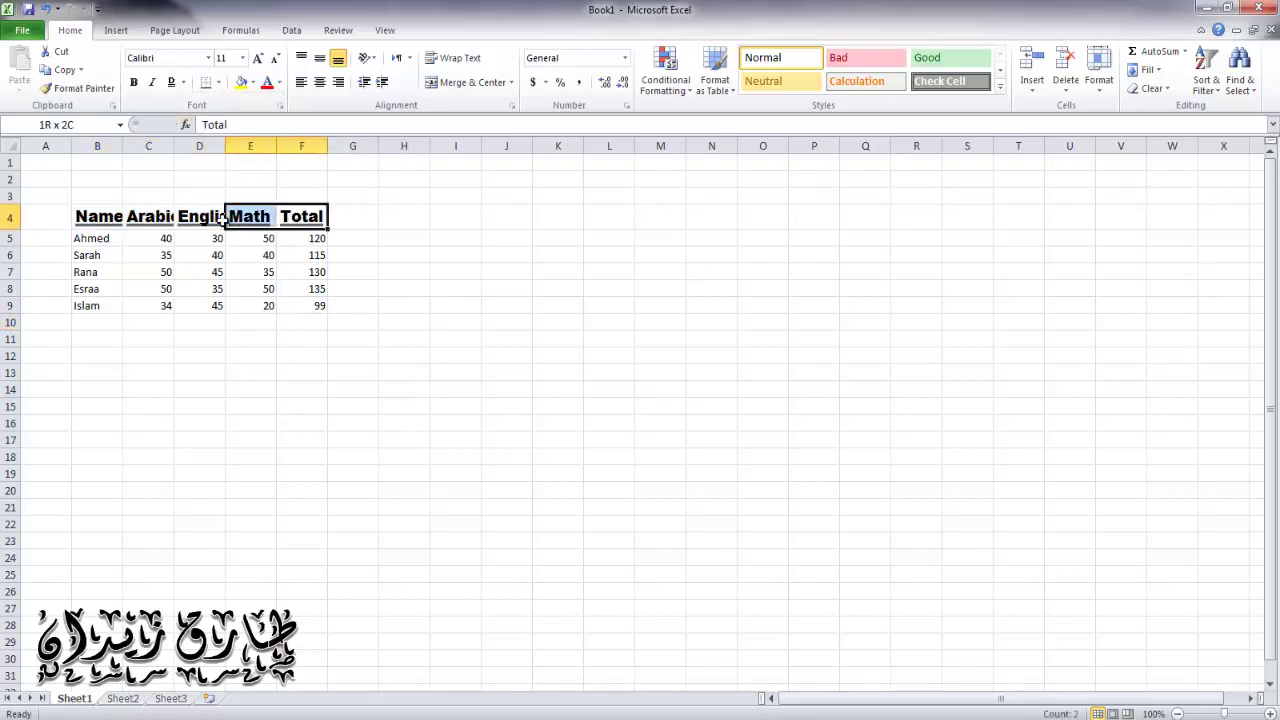
{"action": "left_click", "coordinate": [172, 83]}
{"action": "left_click", "coordinate": [283, 372]}
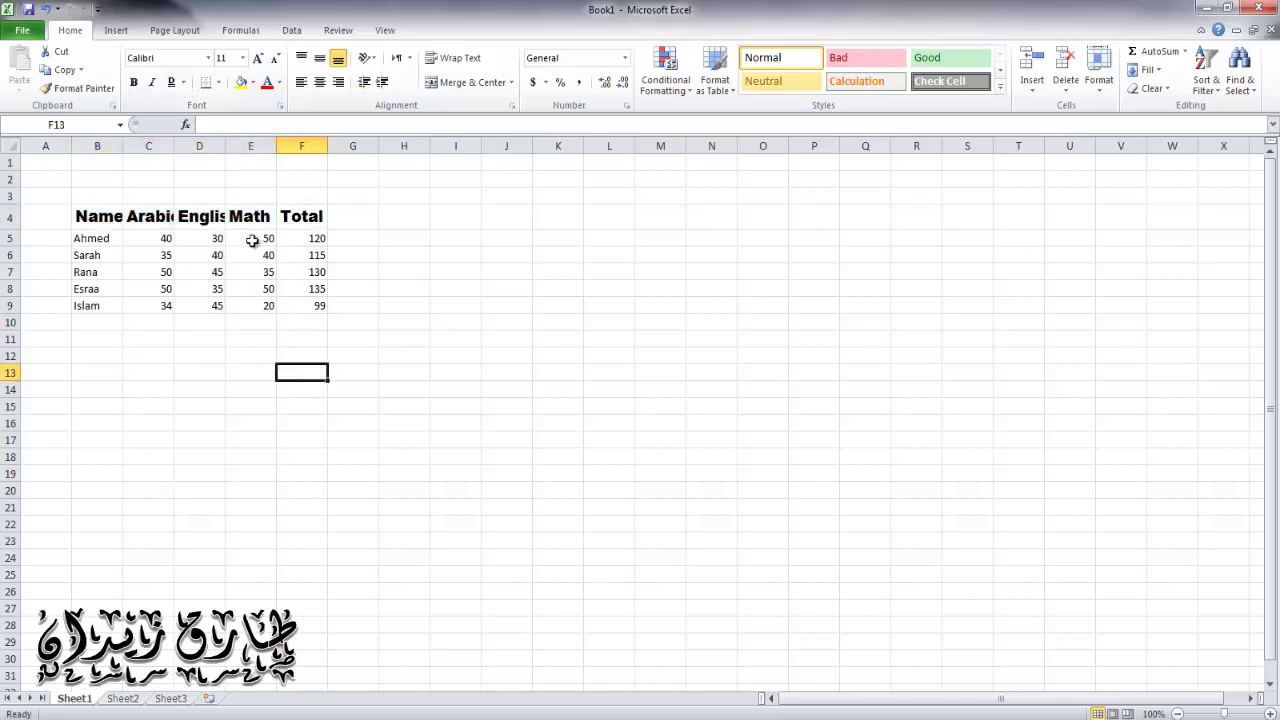
{"action": "left_click_drag", "start_coordinate": [312, 216], "coordinate": [85, 218]}
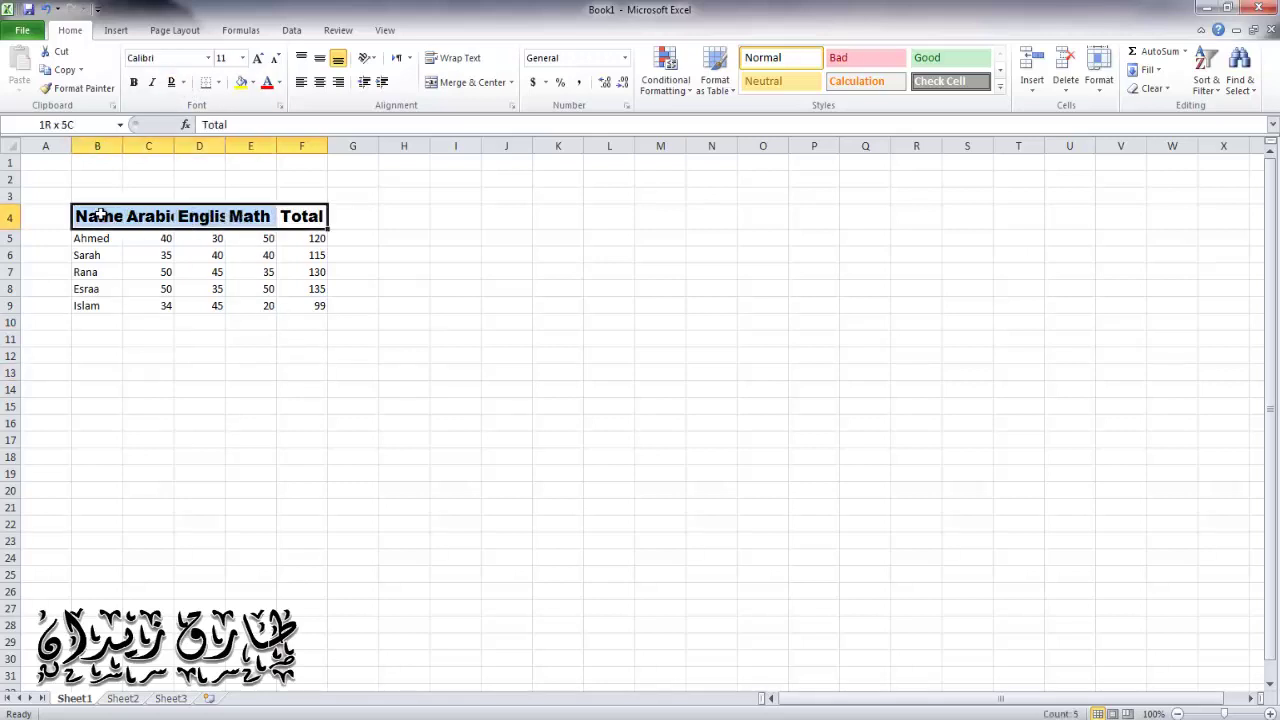
{"action": "left_click", "coordinate": [177, 385]}
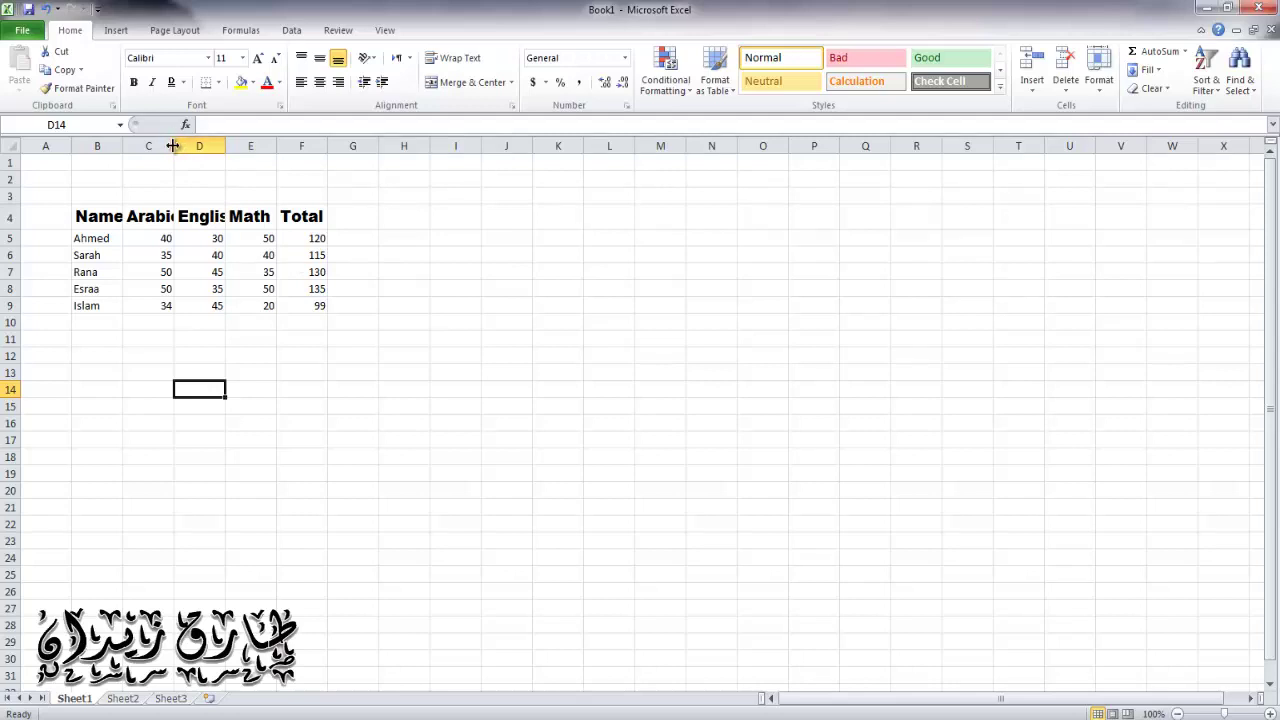
- Narrow column C so the Arabic header is cut off
{"action": "left_click_drag", "start_coordinate": [173, 146], "coordinate": [173, 146]}
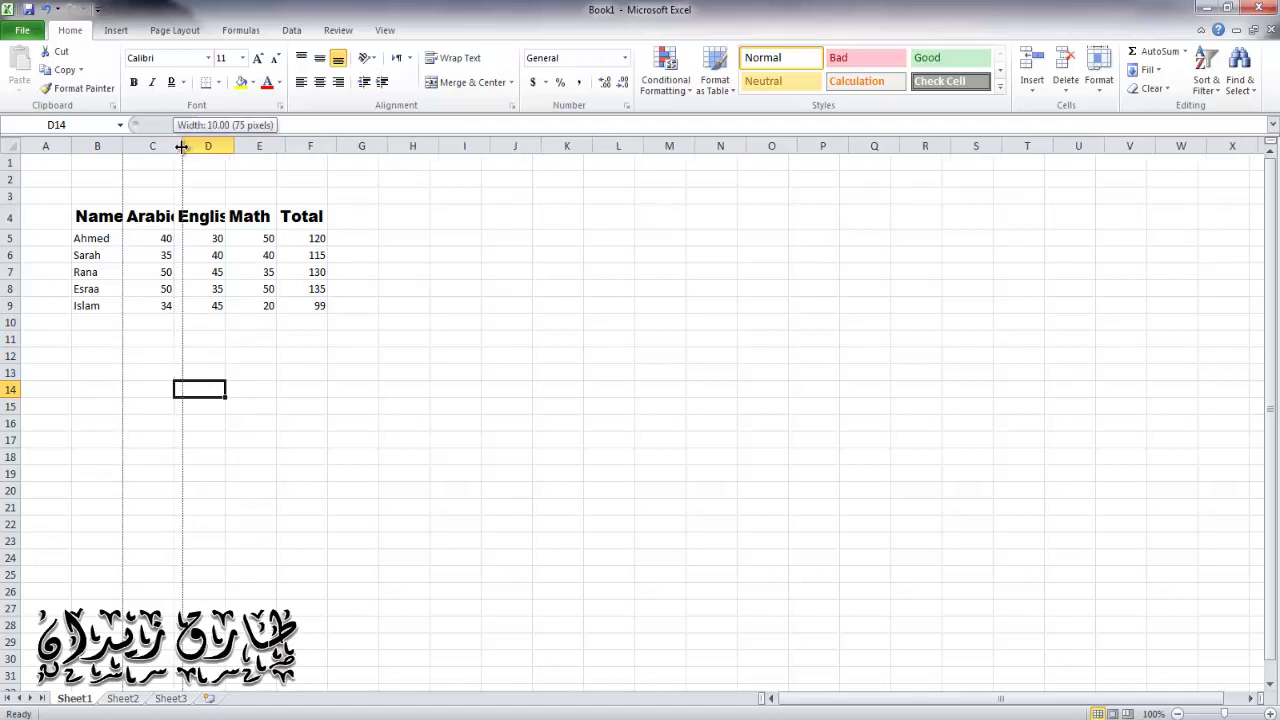
{"action": "left_click_drag", "start_coordinate": [173, 146], "coordinate": [192, 146]}
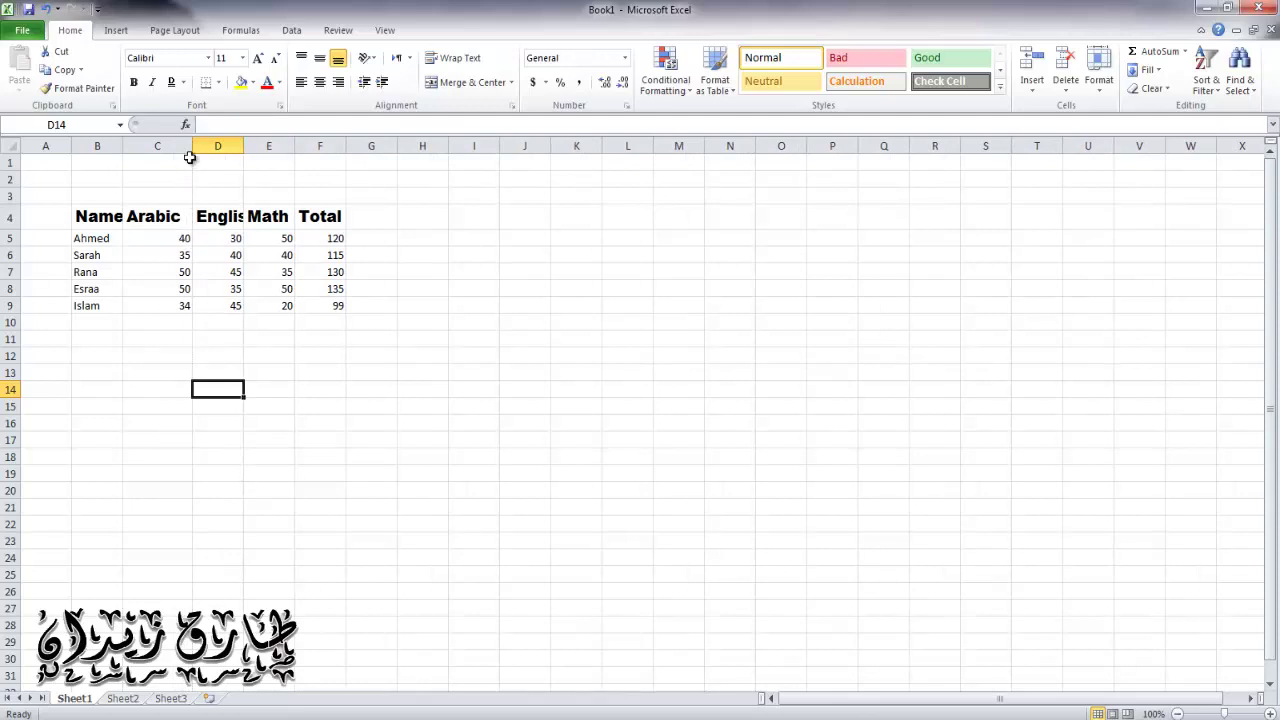
{"action": "left_click_drag", "start_coordinate": [193, 146], "coordinate": [169, 146]}
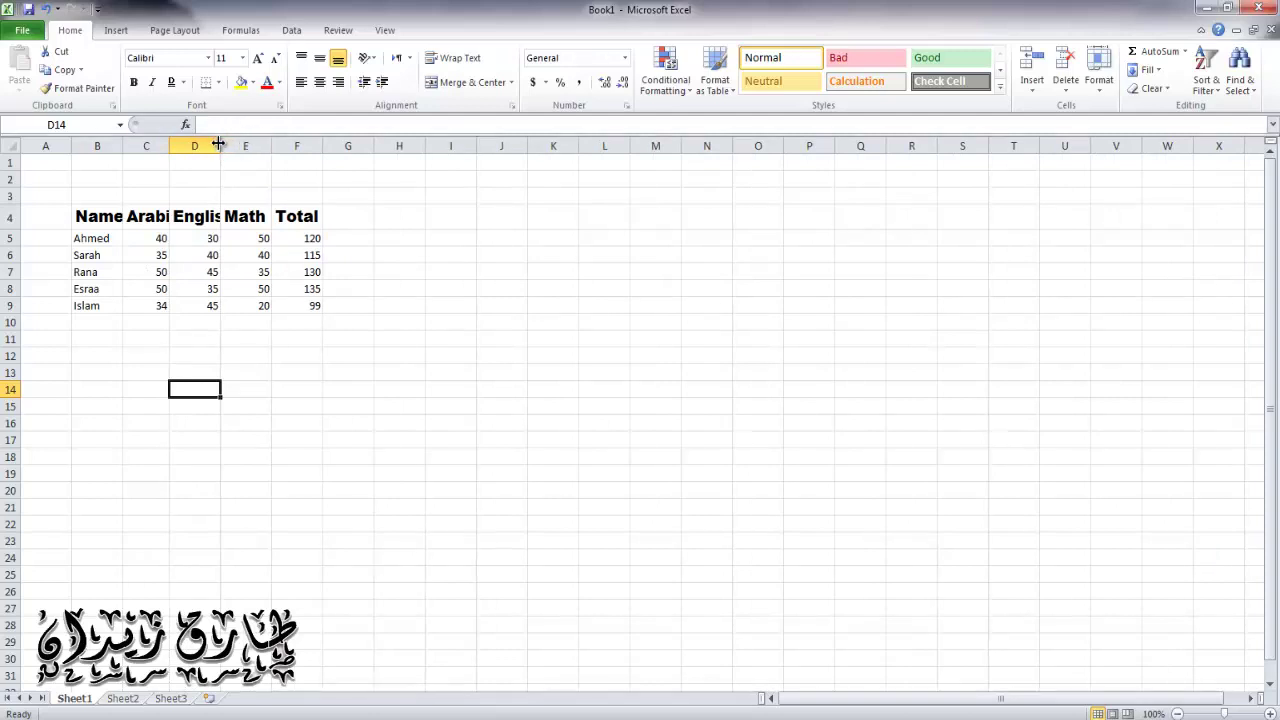
- Autofit column D so the English header shows in full
{"action": "left_click_drag", "start_coordinate": [218, 145], "coordinate": [243, 145]}
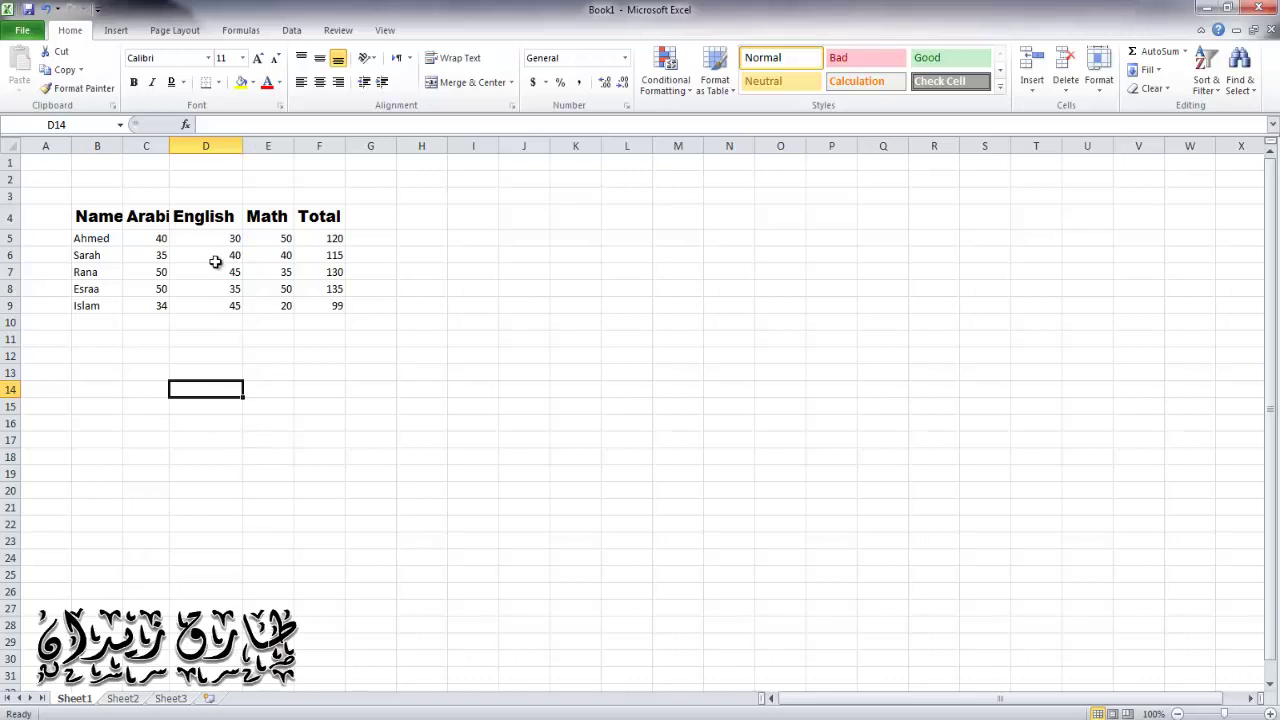
{"action": "left_click", "coordinate": [44, 10]}
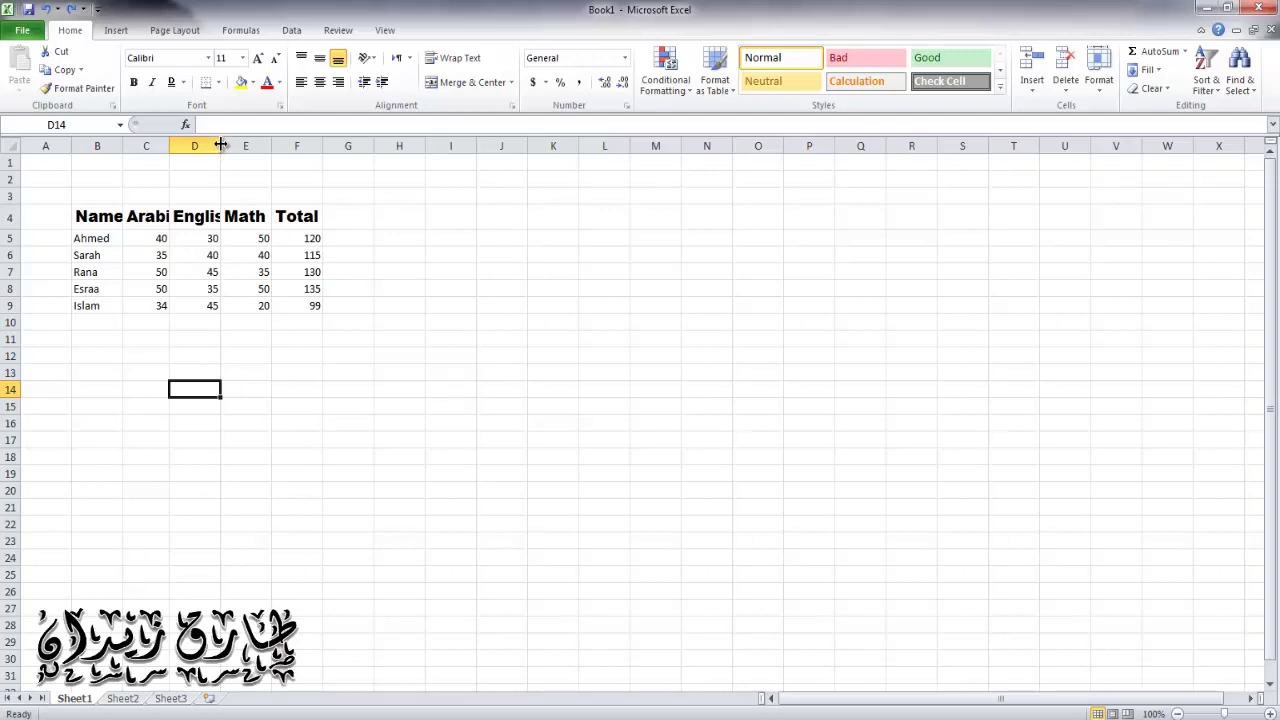
{"action": "double_click", "coordinate": [220, 145]}
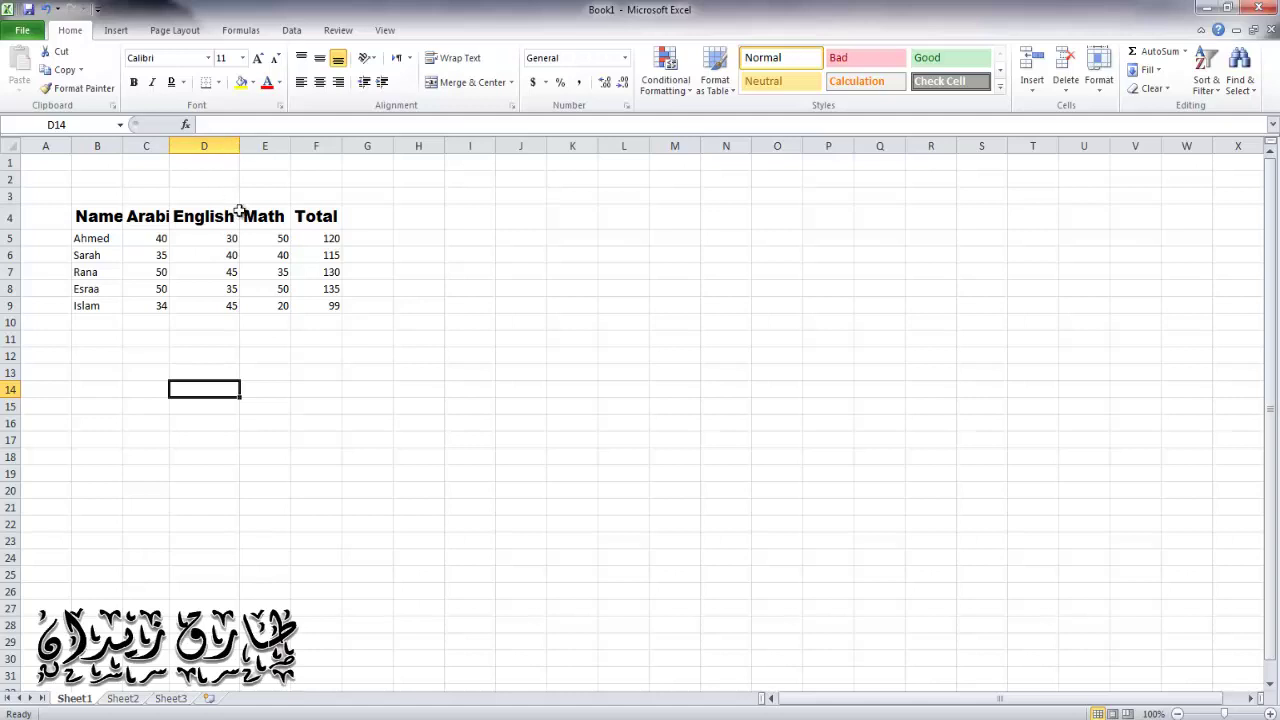
{"action": "left_click", "coordinate": [226, 218]}
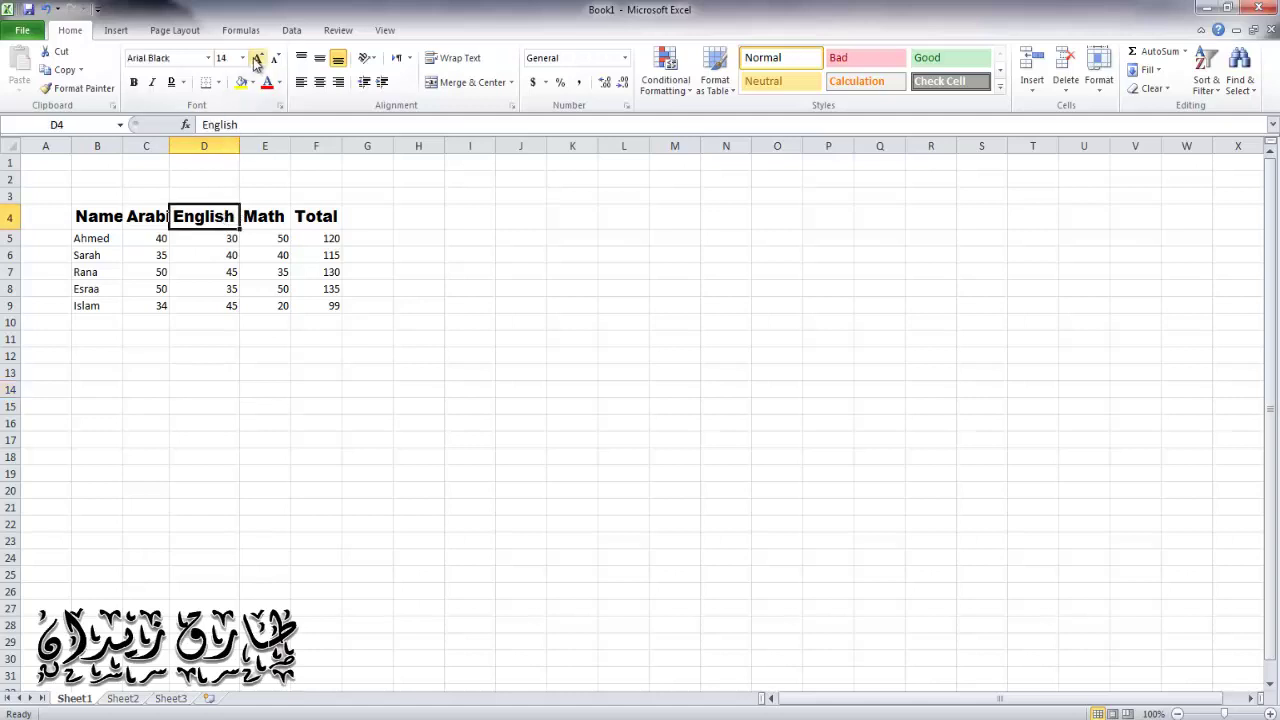
{"action": "left_click", "coordinate": [257, 58]}
{"action": "left_click", "coordinate": [257, 58]}
{"action": "left_click", "coordinate": [257, 58]}
{"action": "left_click", "coordinate": [282, 447]}
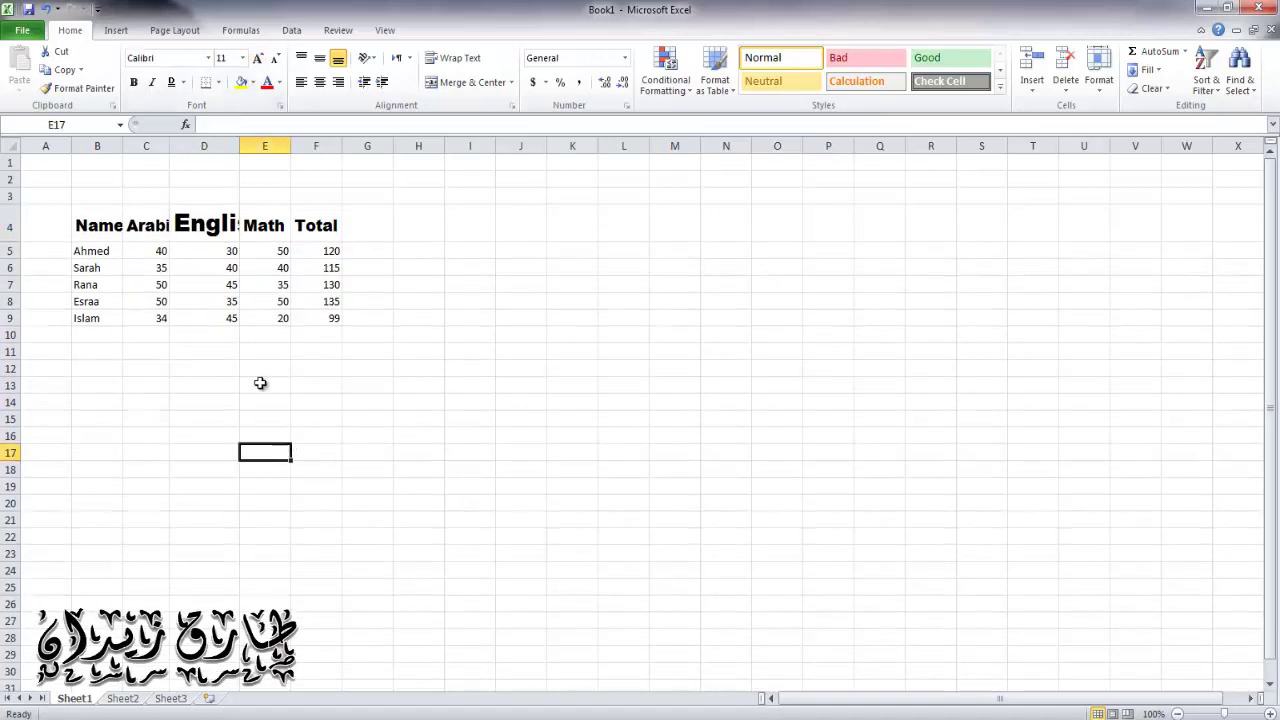
{"action": "double_click", "coordinate": [240, 142]}
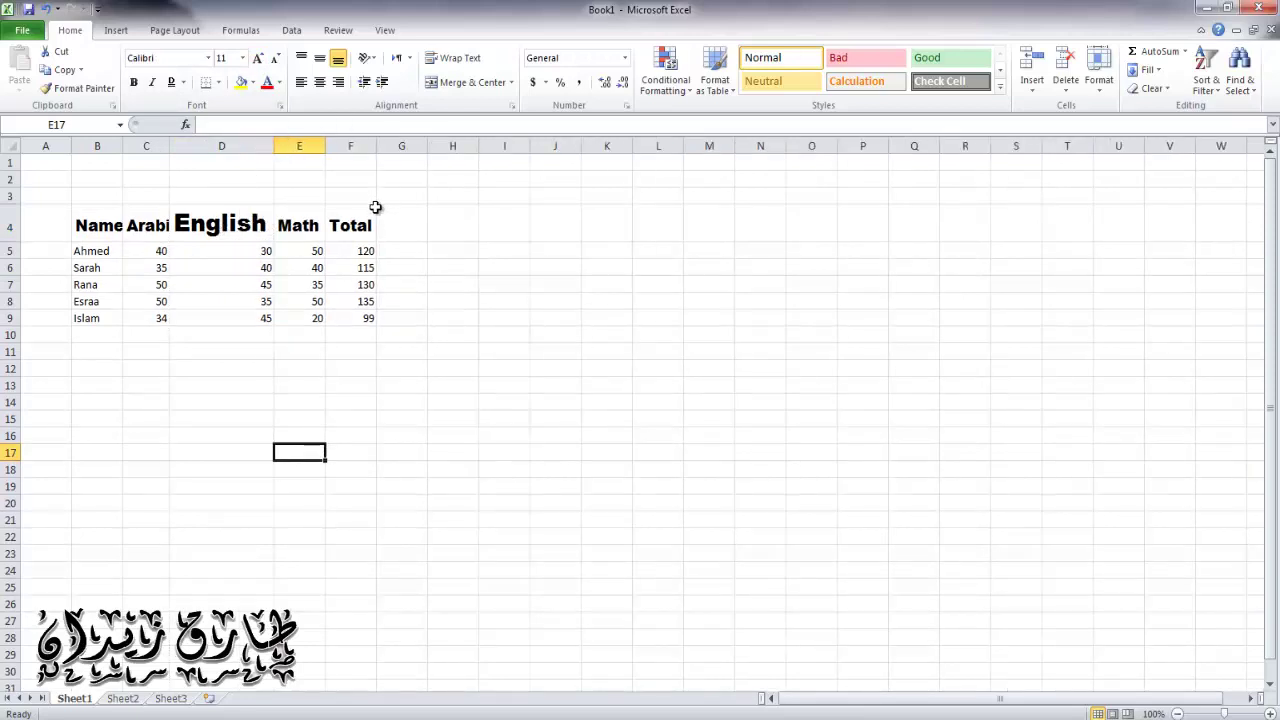
{"action": "double_click", "coordinate": [323, 142]}
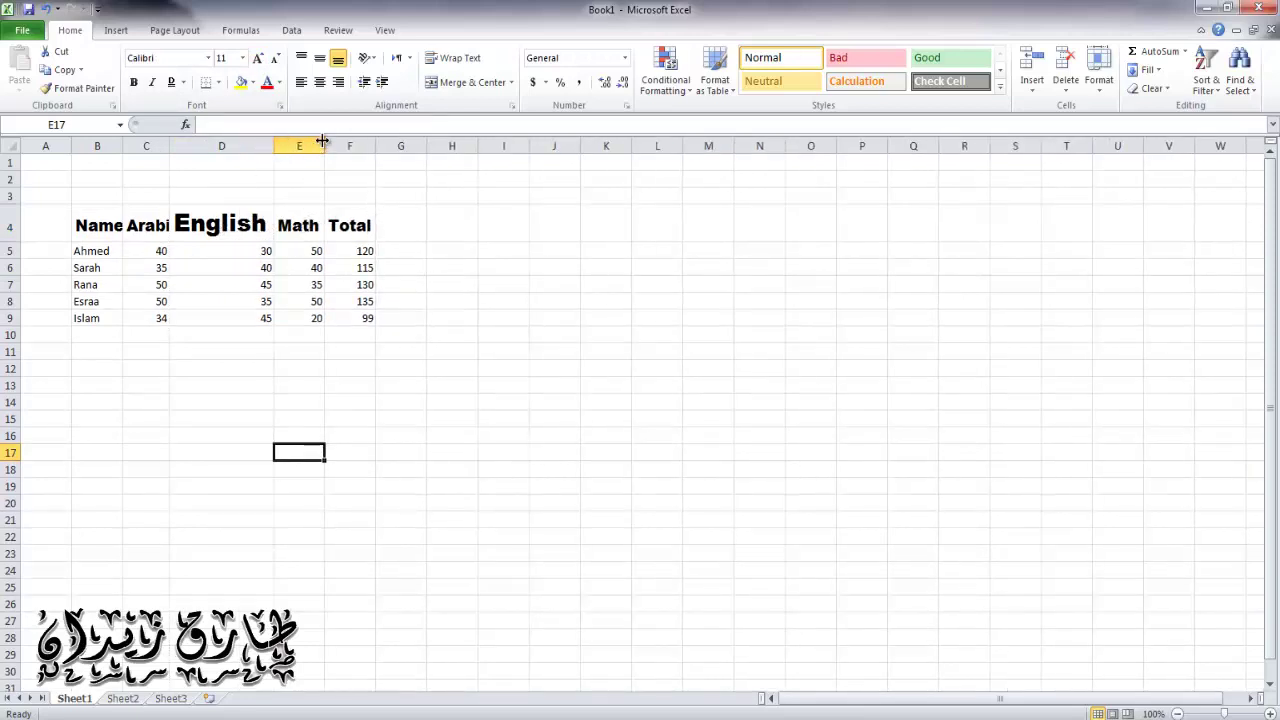
{"action": "double_click", "coordinate": [375, 145]}
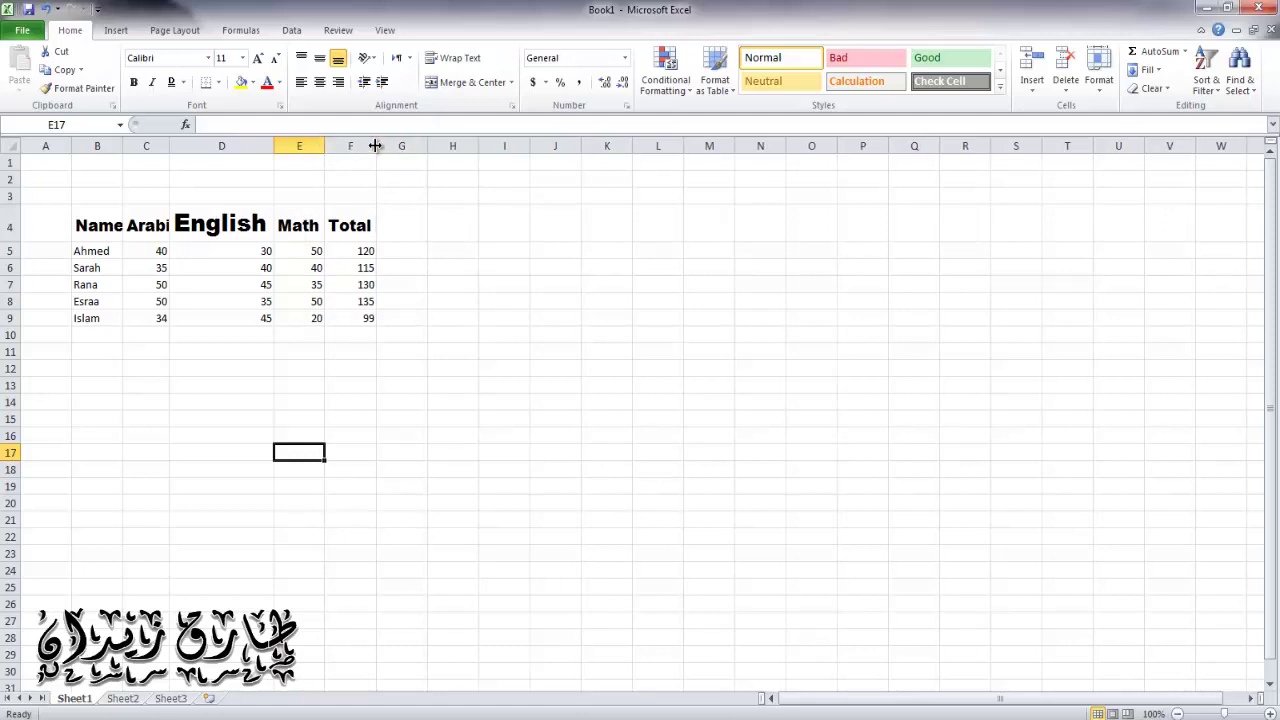
{"action": "double_click", "coordinate": [170, 145]}
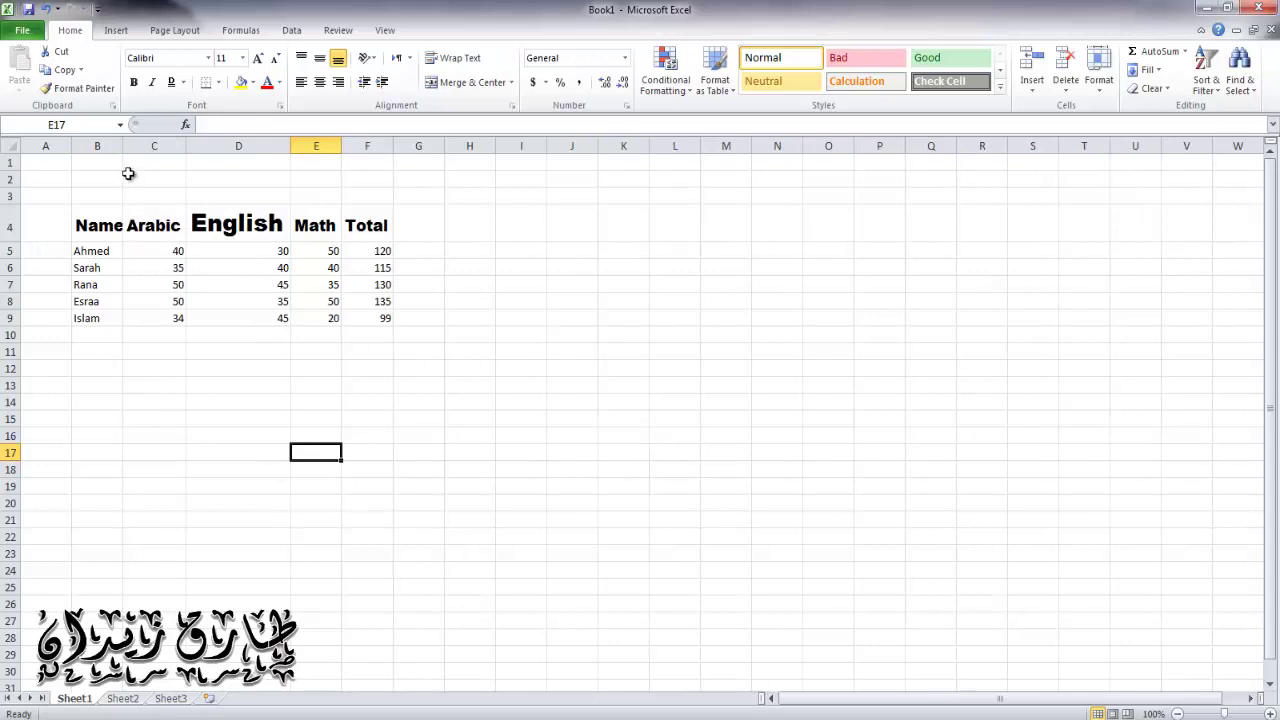
{"action": "double_click", "coordinate": [121, 145]}
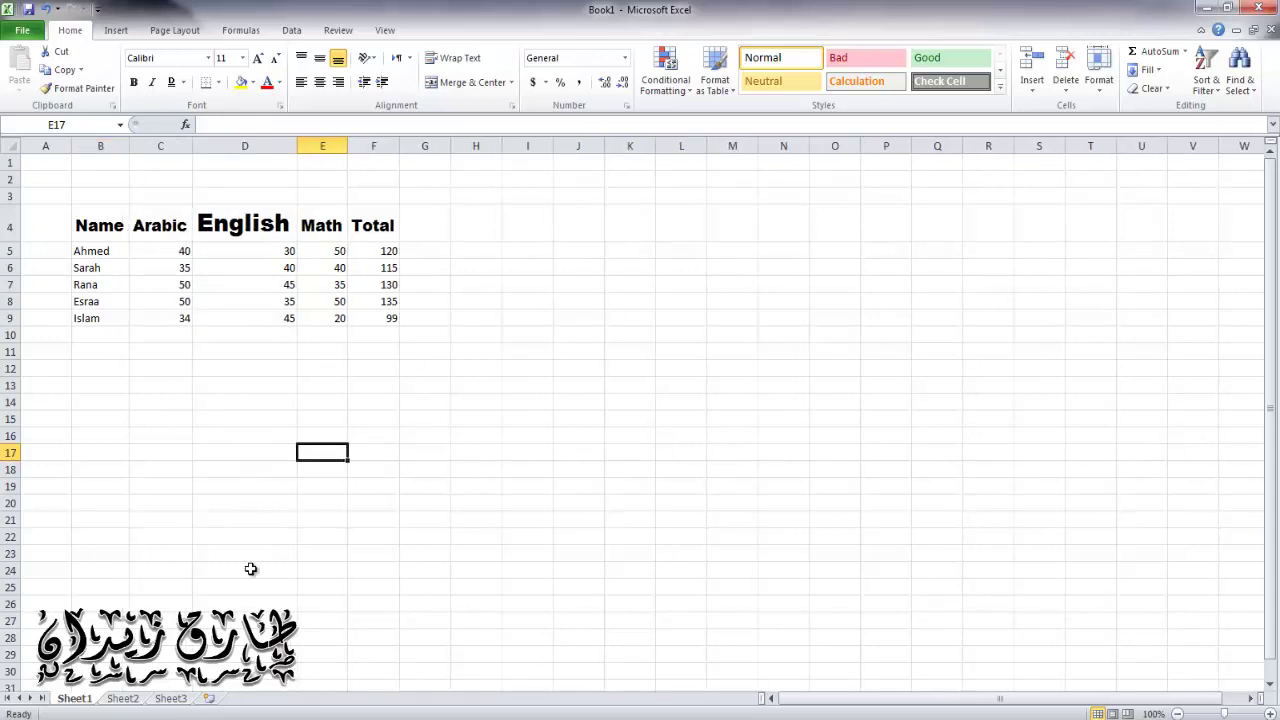
{"action": "left_click", "coordinate": [262, 222]}
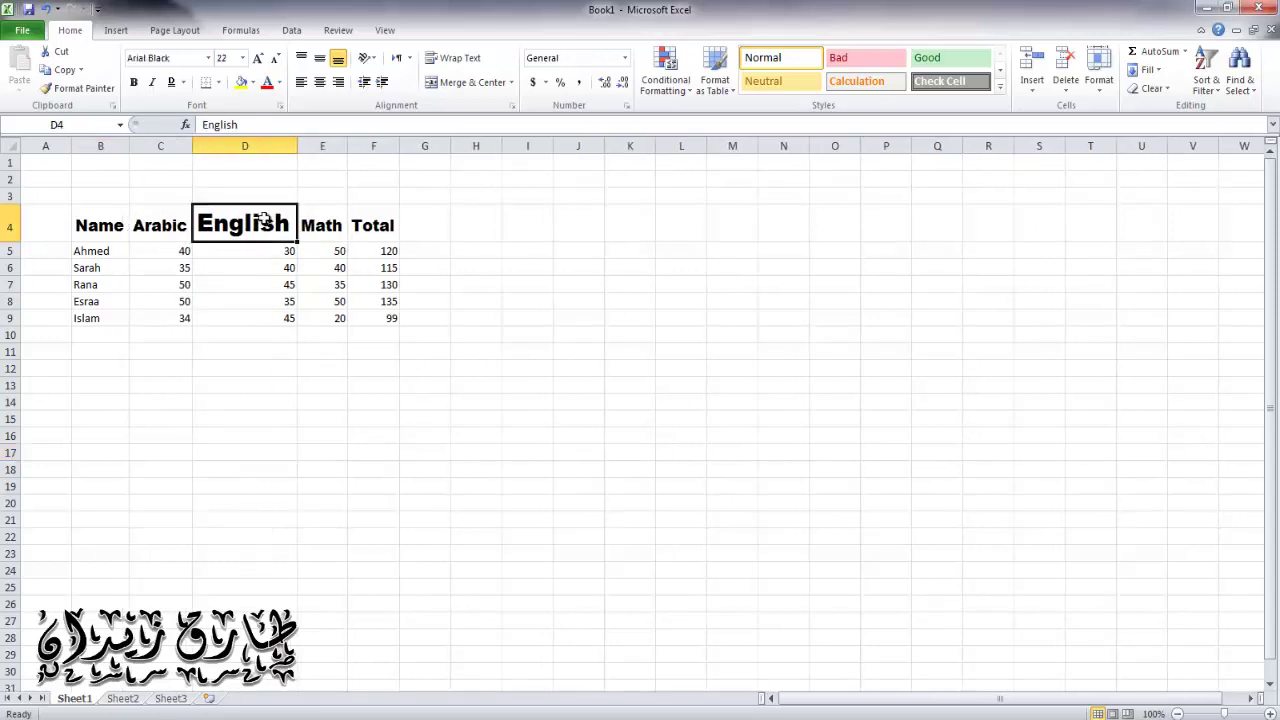
{"action": "left_click", "coordinate": [276, 58]}
{"action": "double_click", "coordinate": [276, 58]}
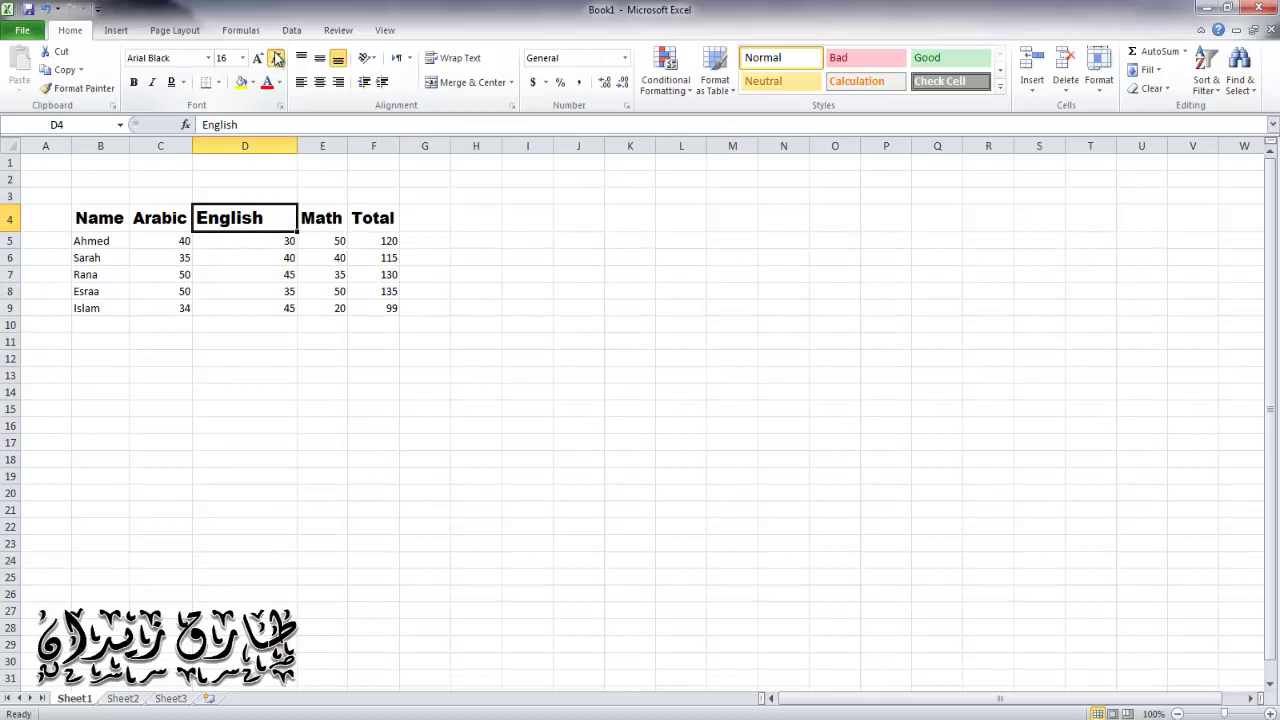
{"action": "left_click", "coordinate": [276, 58]}
{"action": "left_click", "coordinate": [264, 340]}
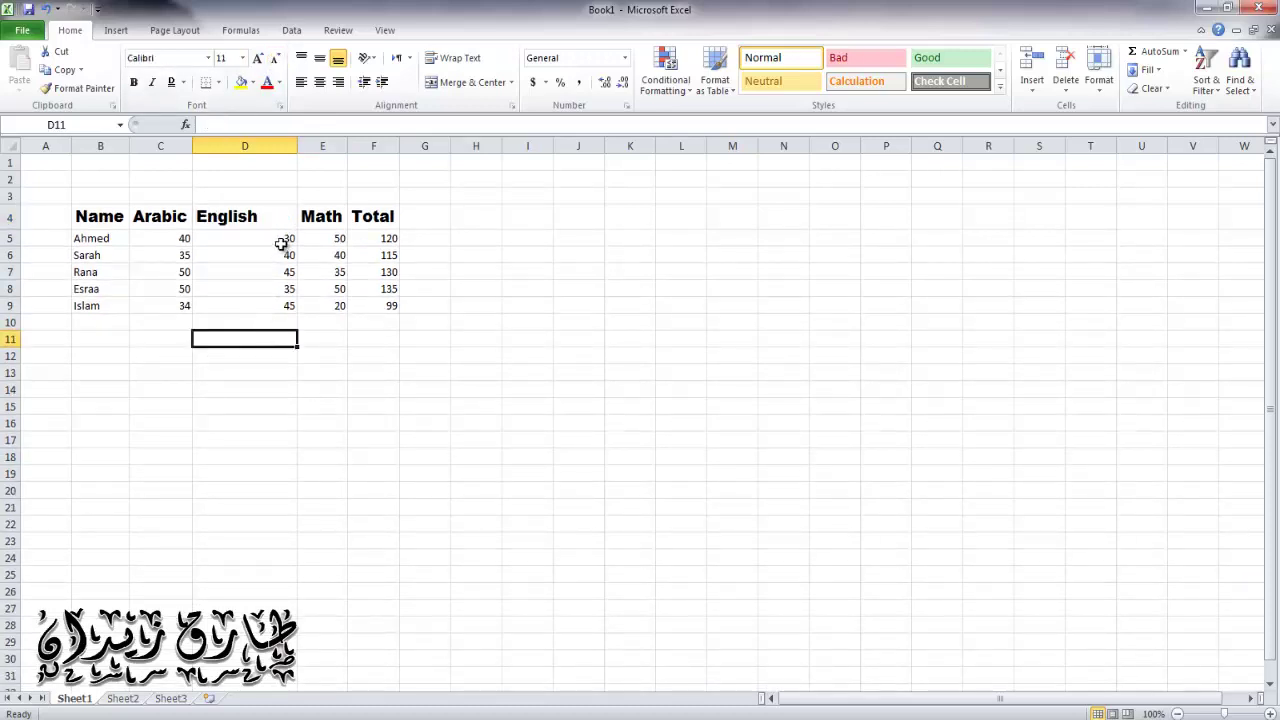
{"action": "double_click", "coordinate": [298, 141]}
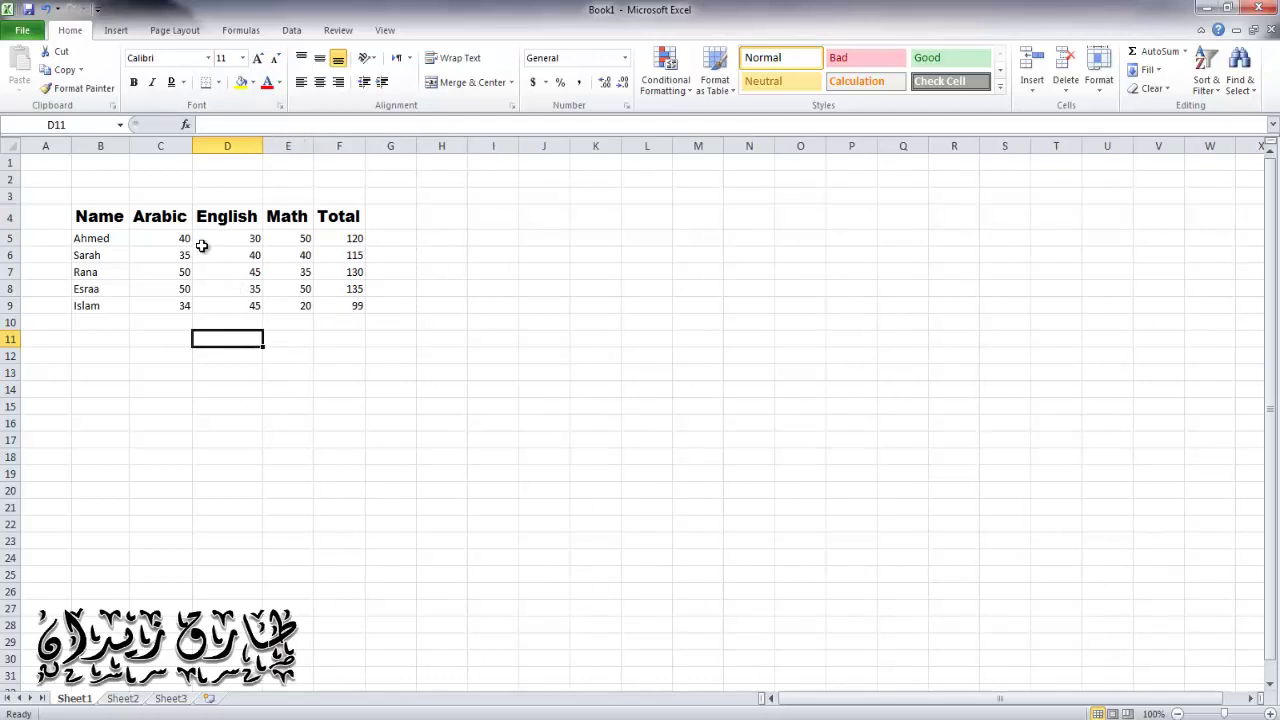
{"action": "left_click", "coordinate": [191, 143]}
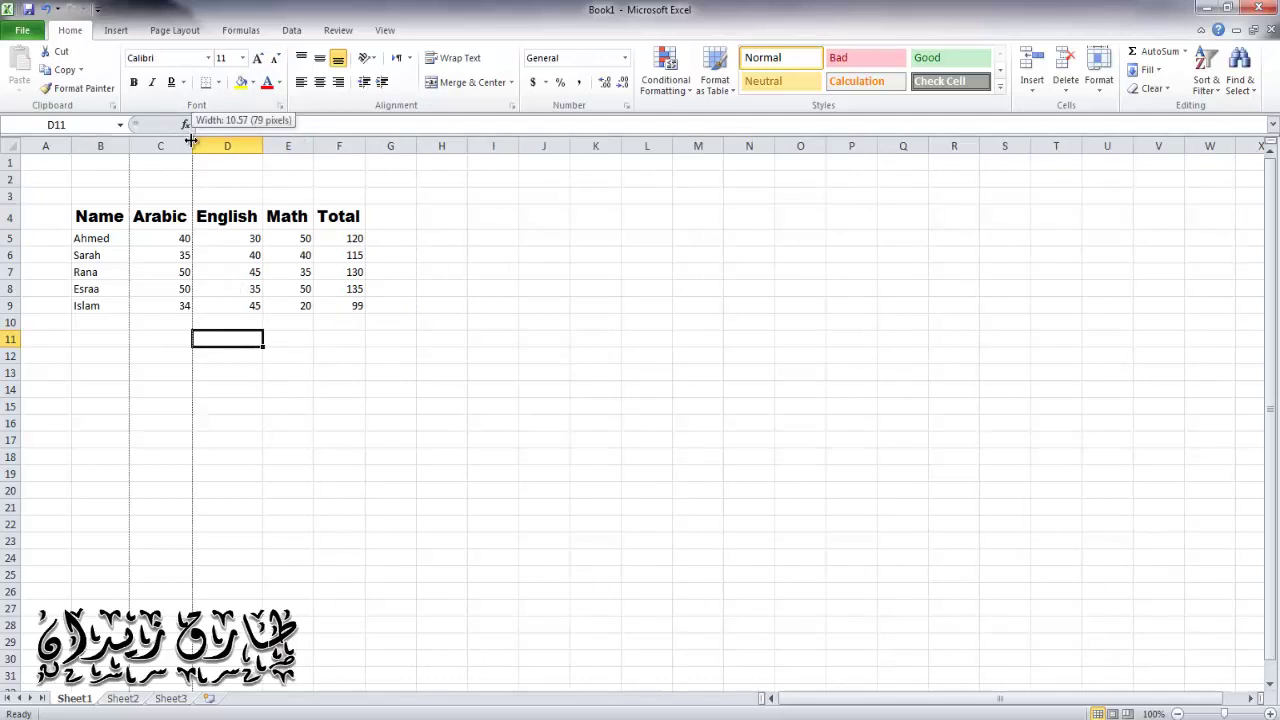
{"action": "left_click", "coordinate": [317, 393]}
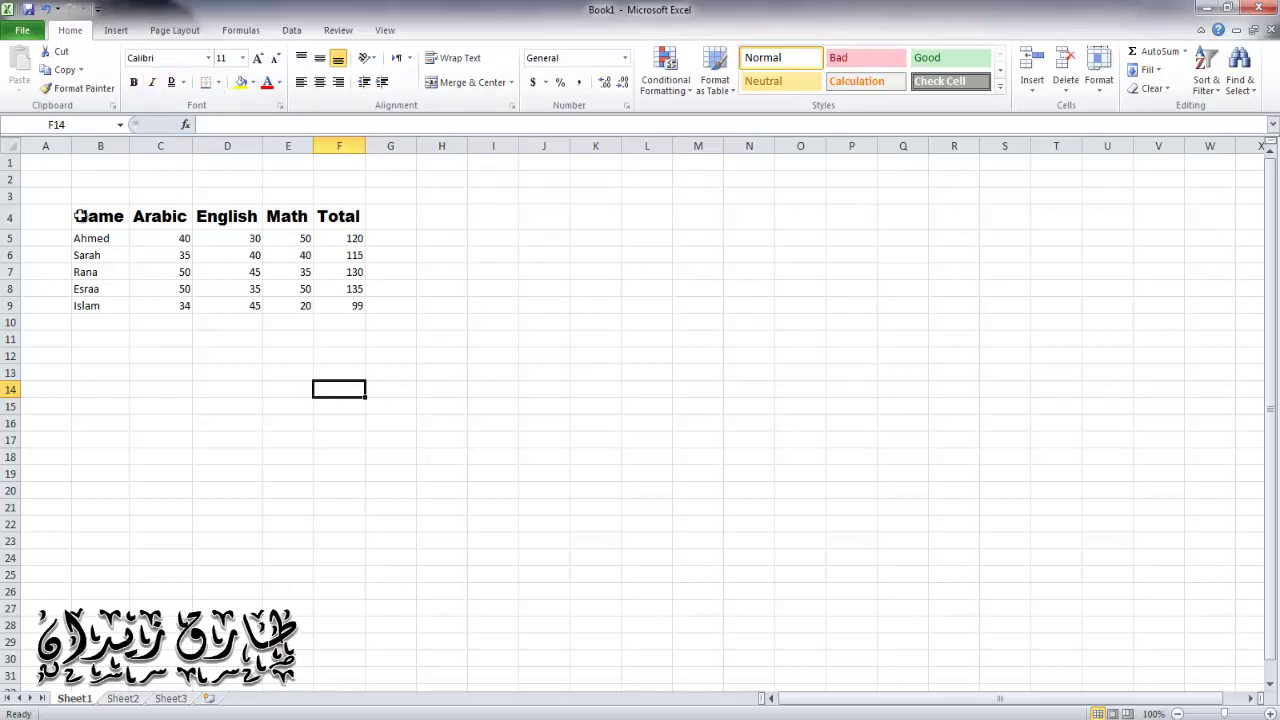
- Apply a thin outside border around header row B4:F4
{"action": "left_click_drag", "start_coordinate": [357, 217], "coordinate": [111, 216]}
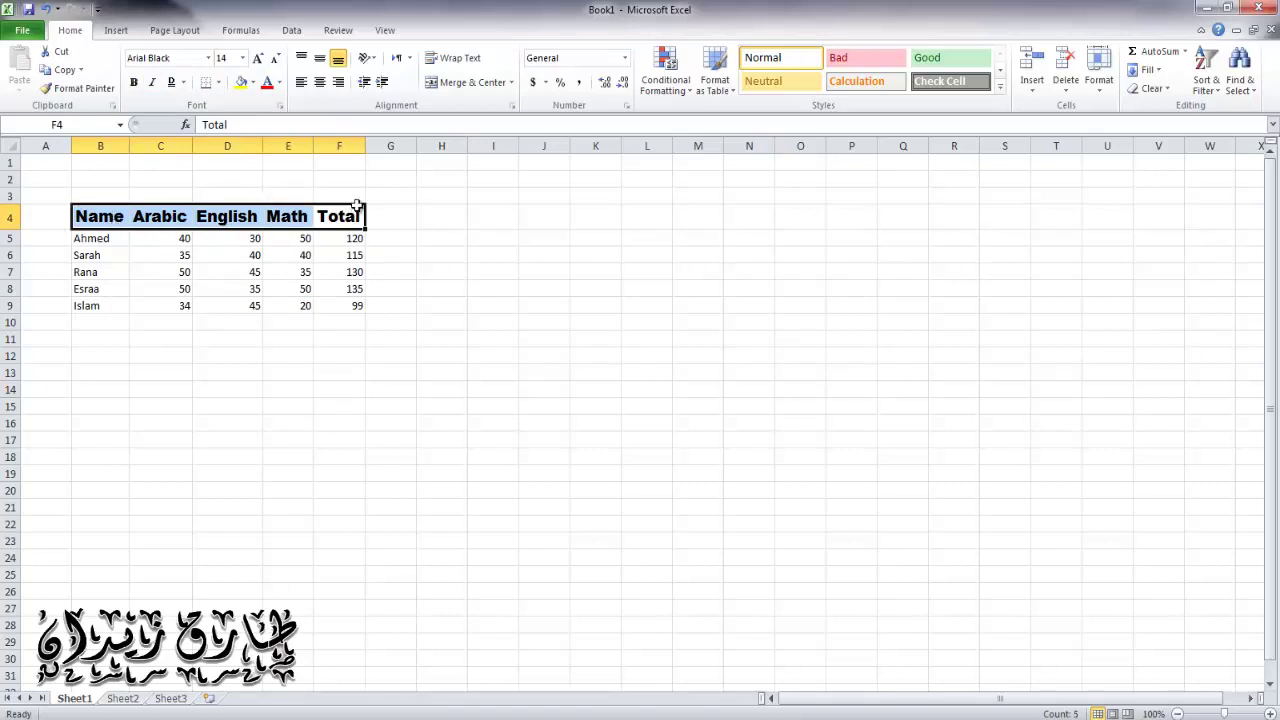
{"action": "left_click", "coordinate": [220, 84]}
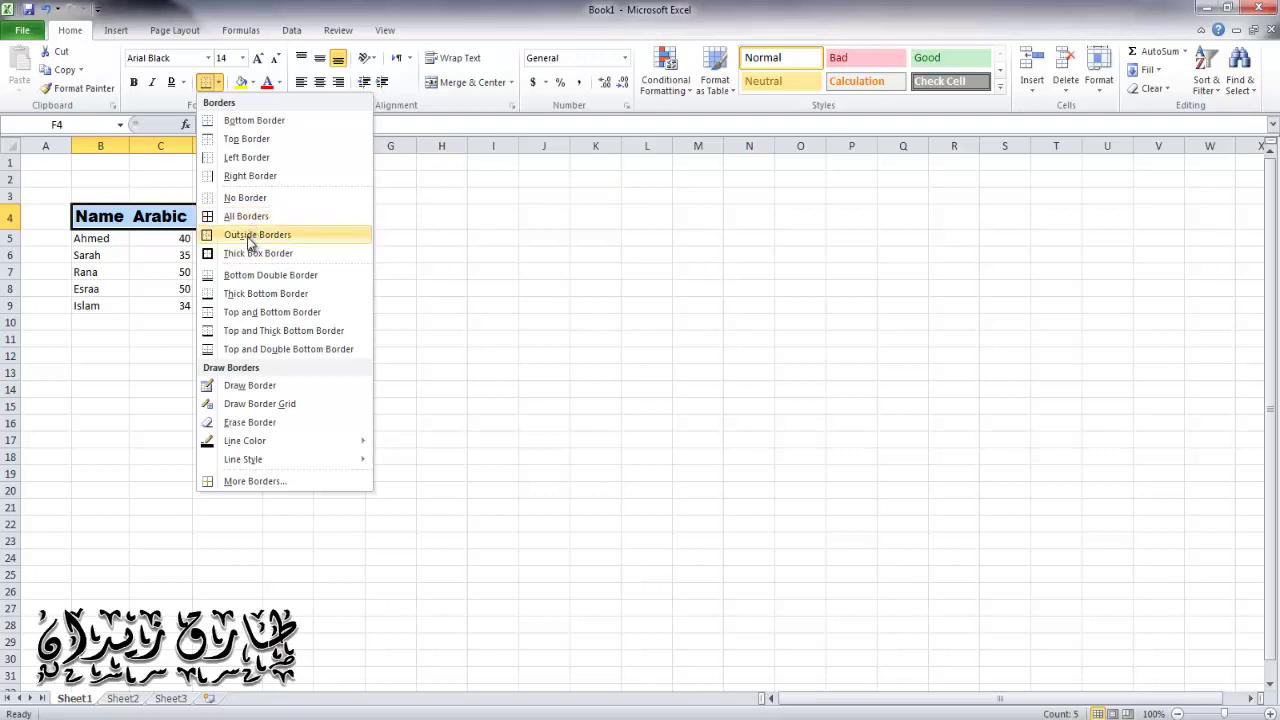
{"action": "left_click", "coordinate": [257, 236]}
{"action": "left_click", "coordinate": [152, 354]}
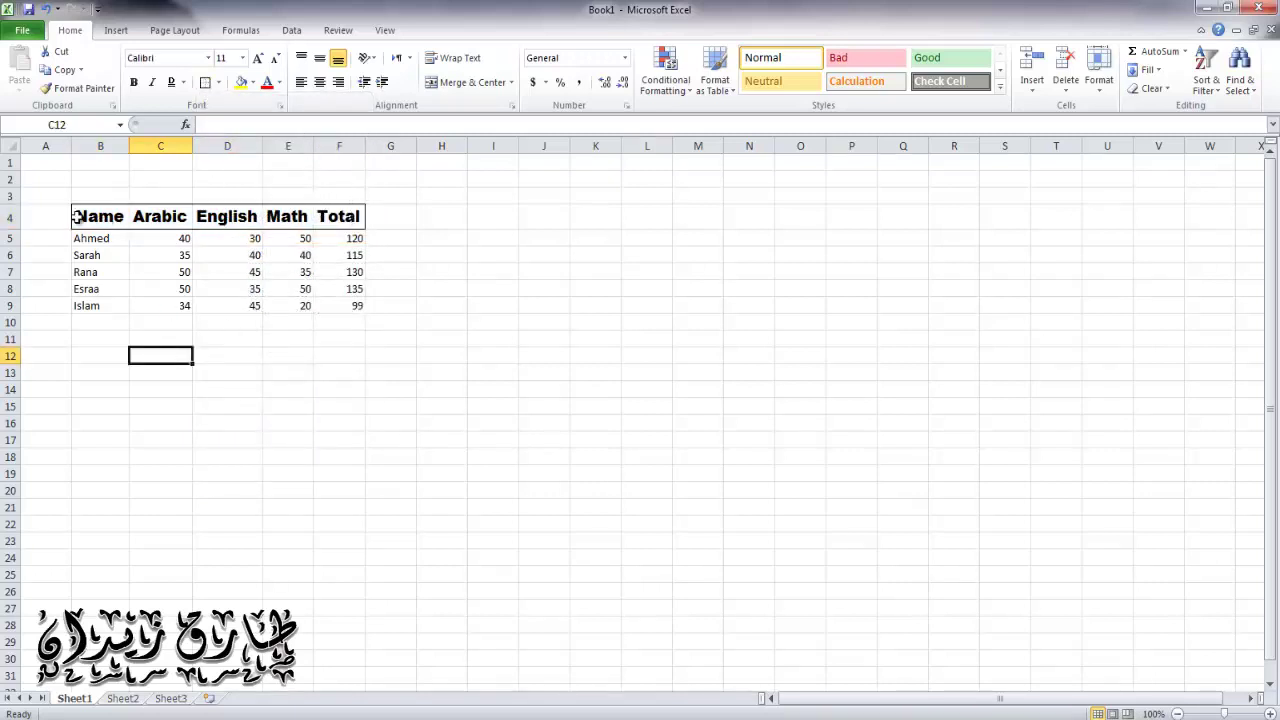
{"action": "left_click_drag", "start_coordinate": [88, 216], "coordinate": [165, 218]}
{"action": "left_click", "coordinate": [428, 266]}
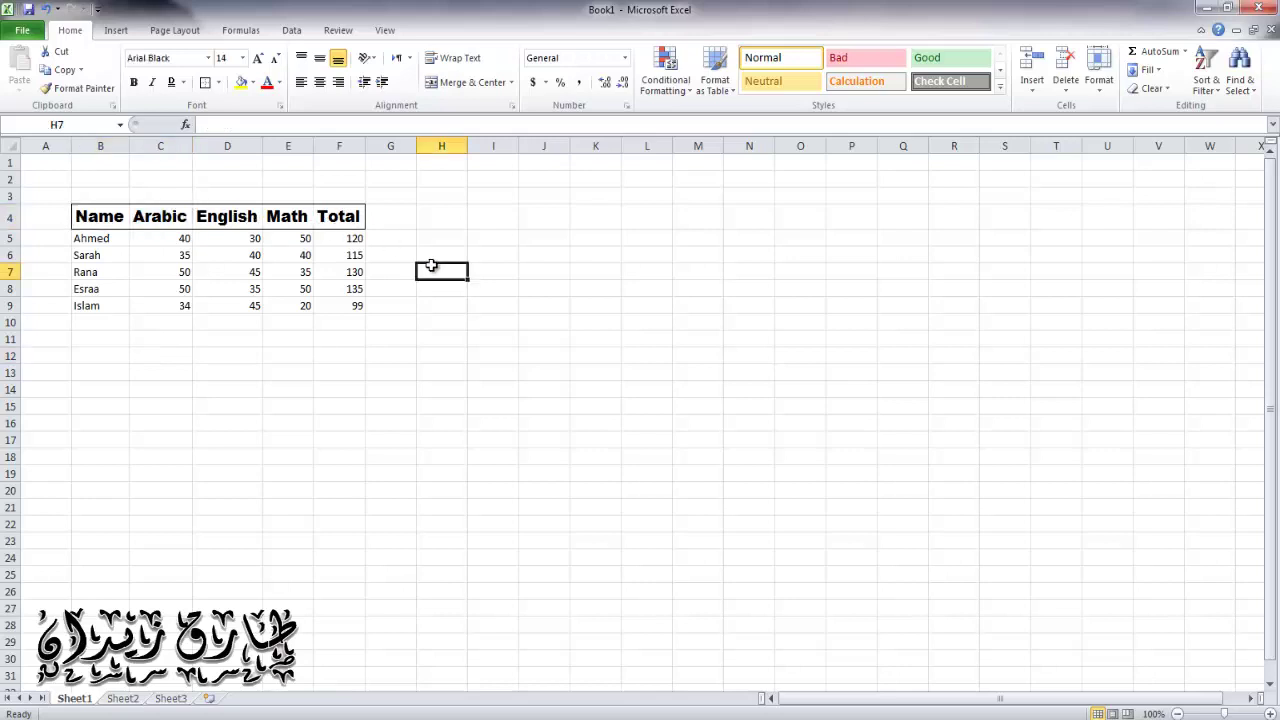
- Replace it with a Thick Box Border around the header row
{"action": "left_click_drag", "start_coordinate": [340, 217], "coordinate": [100, 216]}
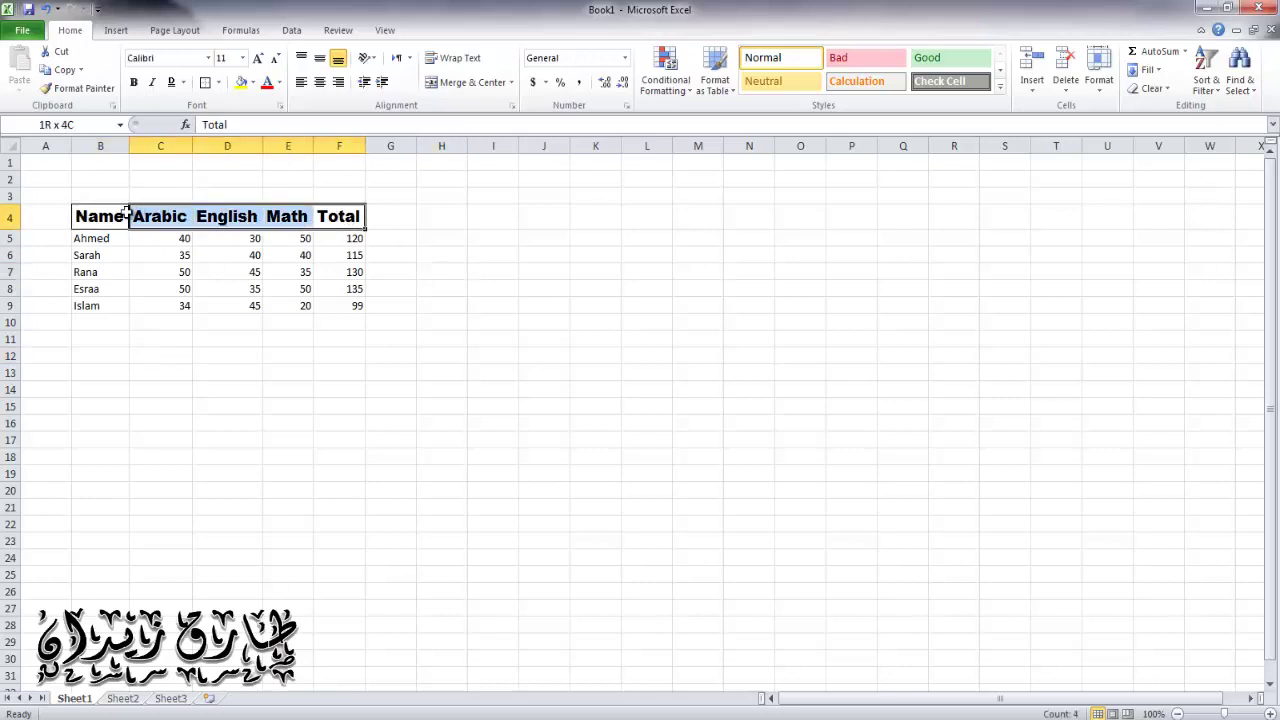
{"action": "left_click", "coordinate": [218, 83]}
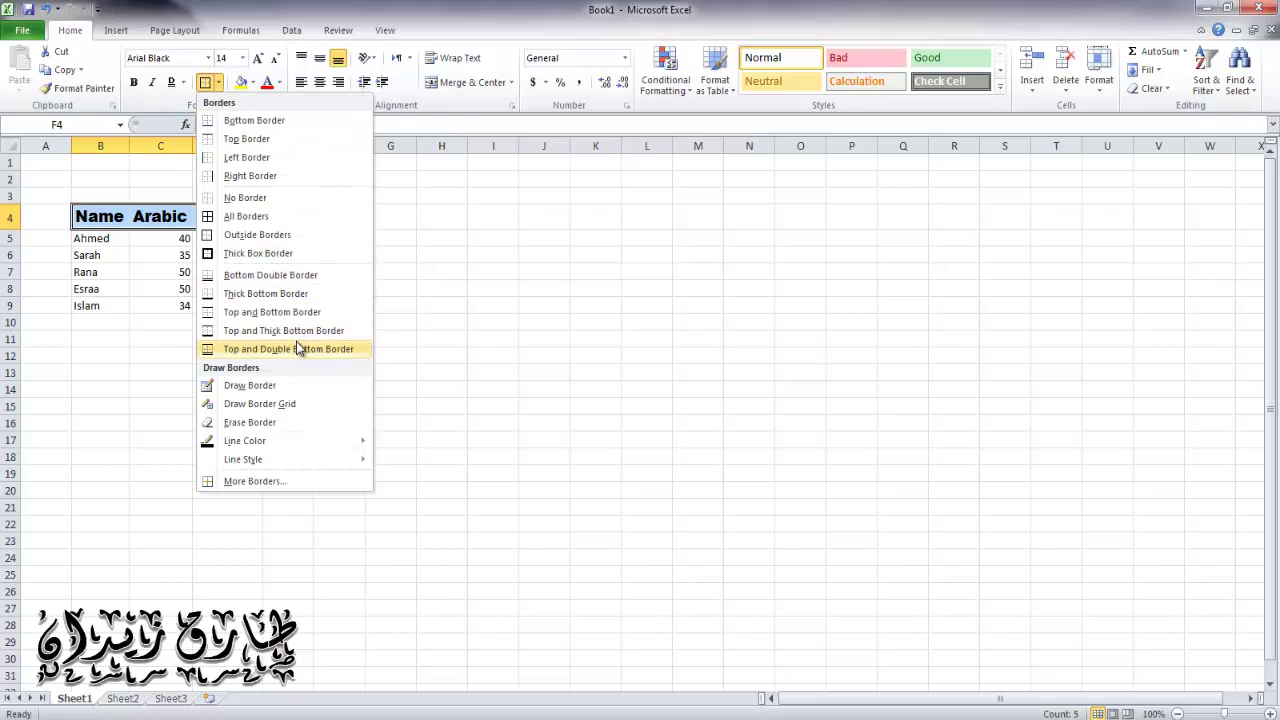
{"action": "left_click", "coordinate": [288, 253]}
{"action": "left_click", "coordinate": [190, 359]}
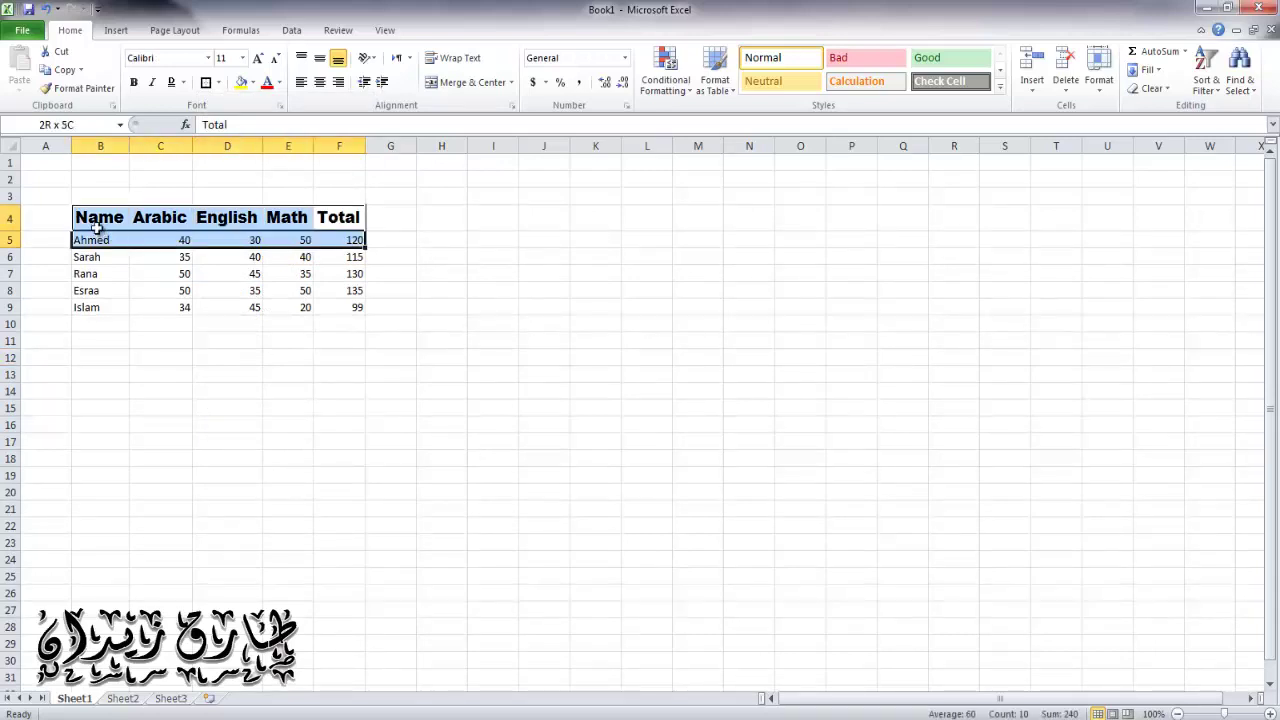
{"action": "left_click_drag", "start_coordinate": [338, 222], "coordinate": [100, 220]}
{"action": "left_click", "coordinate": [223, 83]}
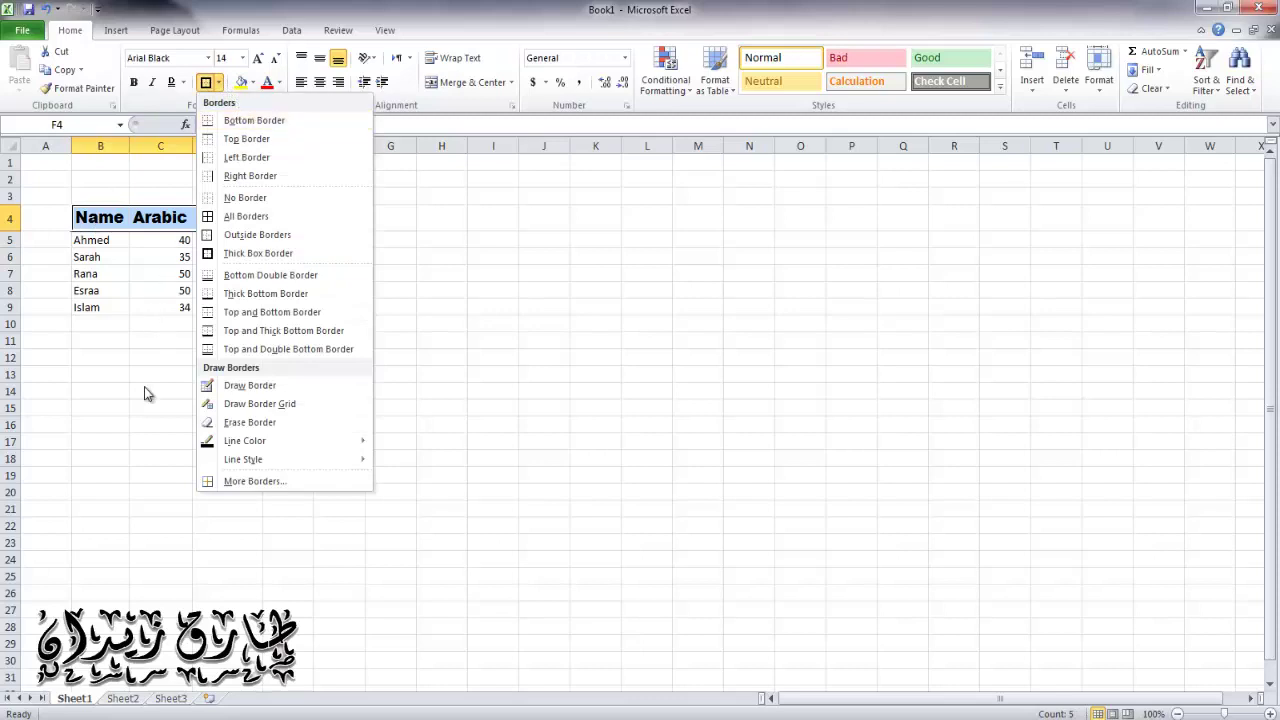
{"action": "key", "text": "Escape"}
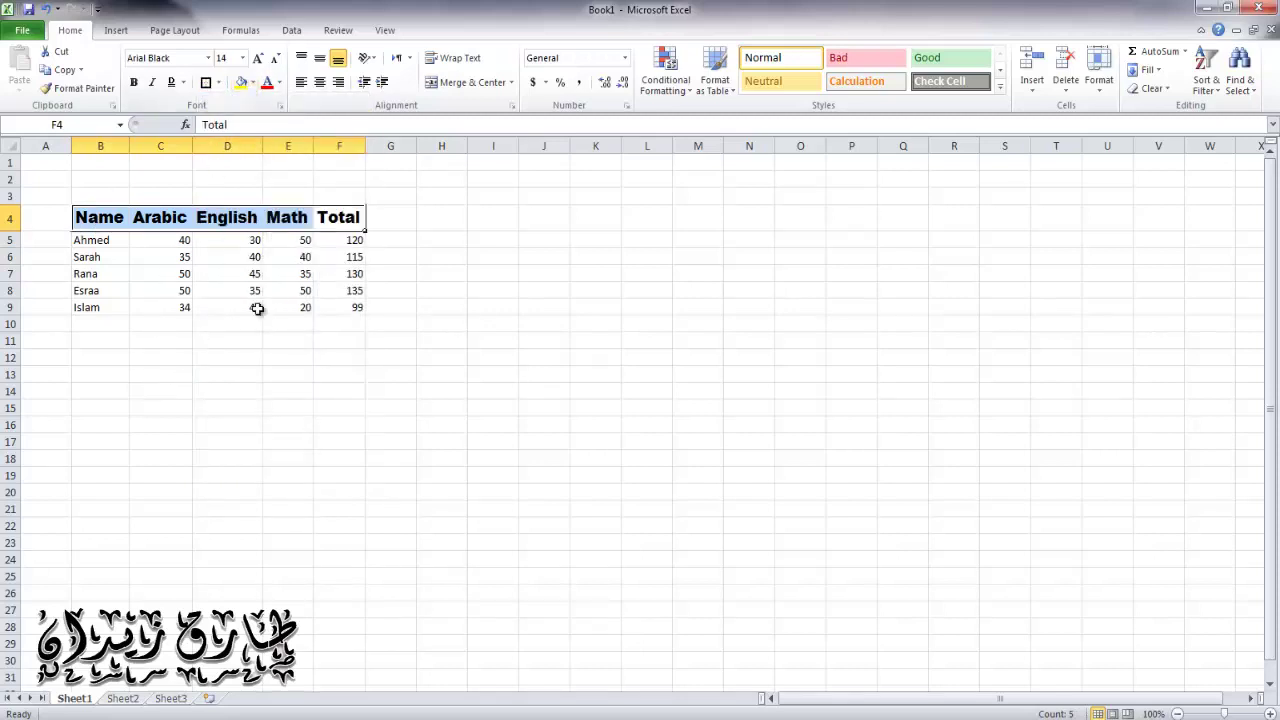
{"action": "left_click", "coordinate": [227, 340]}
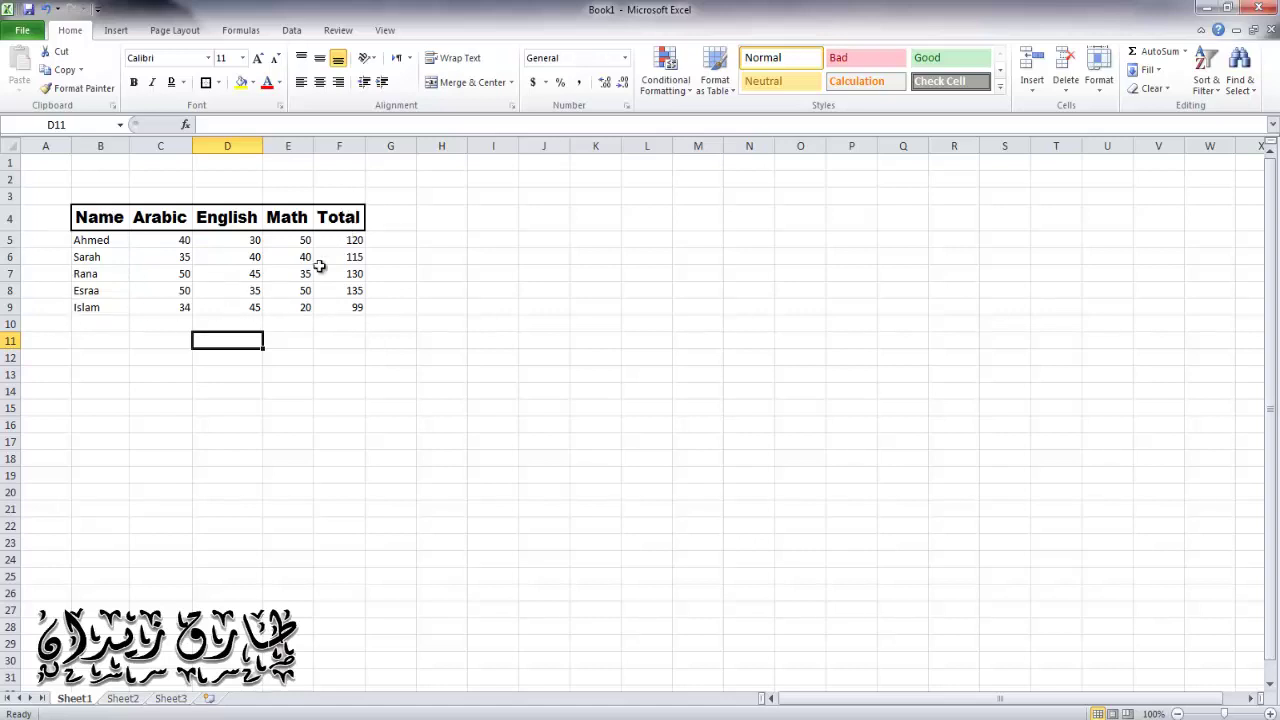
- Open the Border settings in Format Cells for the whole table B4:F9
{"action": "mouse_move", "coordinate": [342, 216]}
{"action": "left_mouse_down"}
{"action": "mouse_move", "coordinate": [253, 219]}
{"action": "mouse_move", "coordinate": [88, 300]}
{"action": "left_mouse_up"}
{"action": "right_click", "coordinate": [210, 312]}
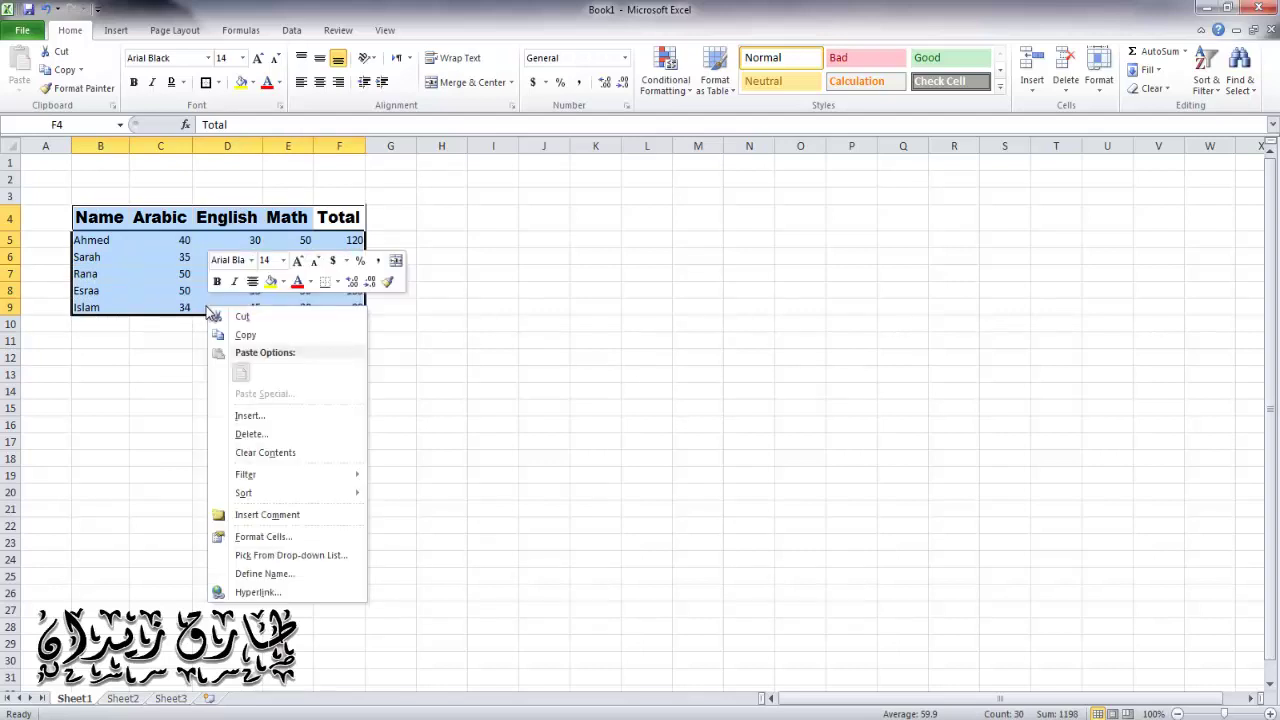
{"action": "left_click", "coordinate": [240, 536]}
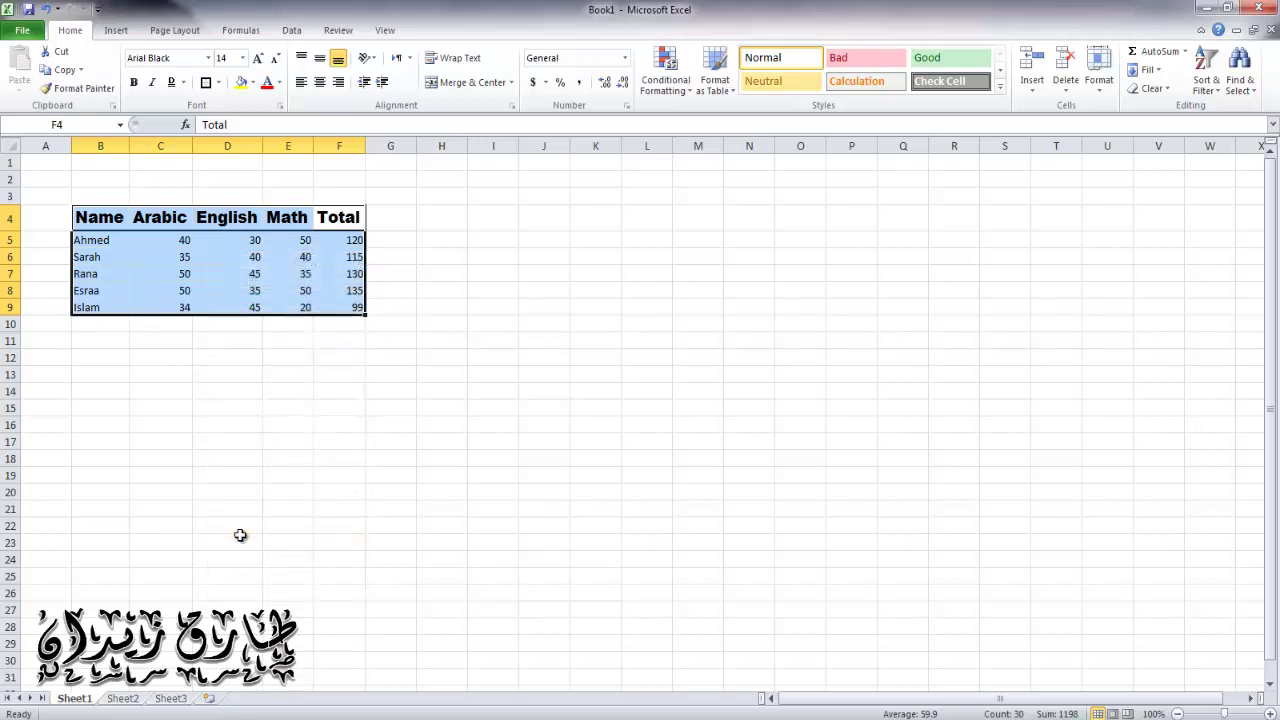
{"action": "key", "text": "ctrl+1"}
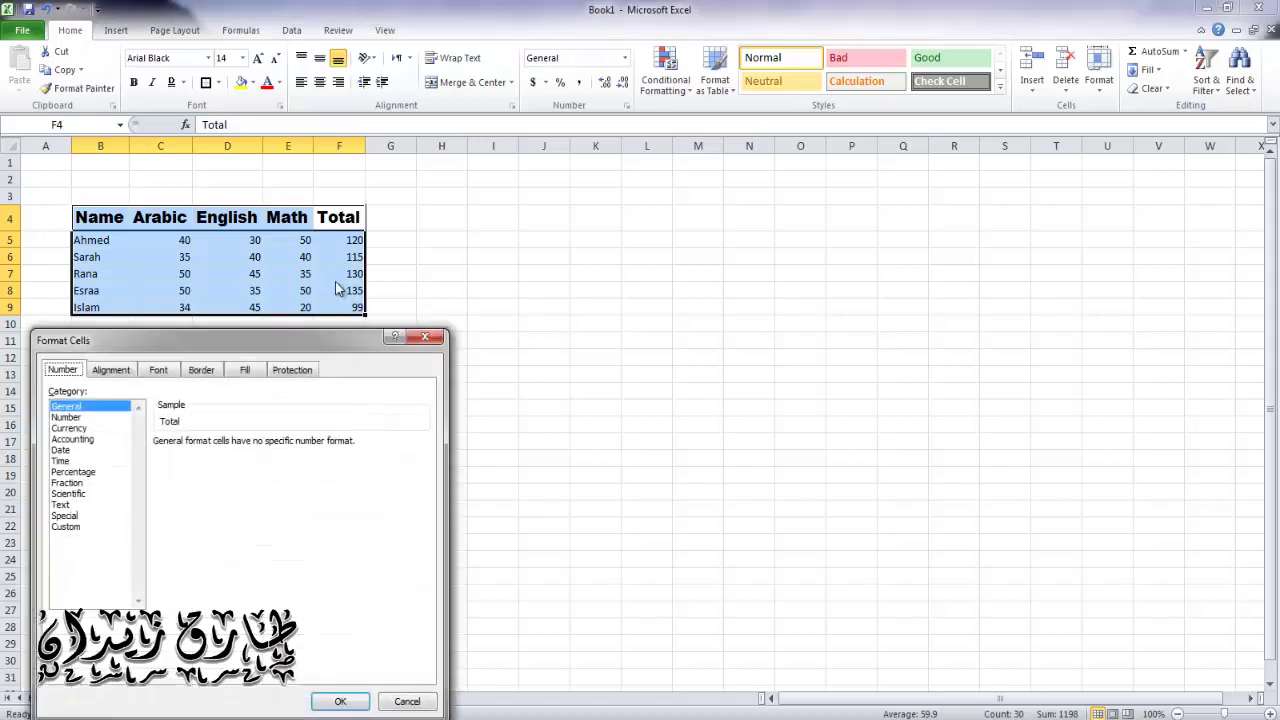
{"action": "left_click_drag", "start_coordinate": [239, 339], "coordinate": [400, 225]}
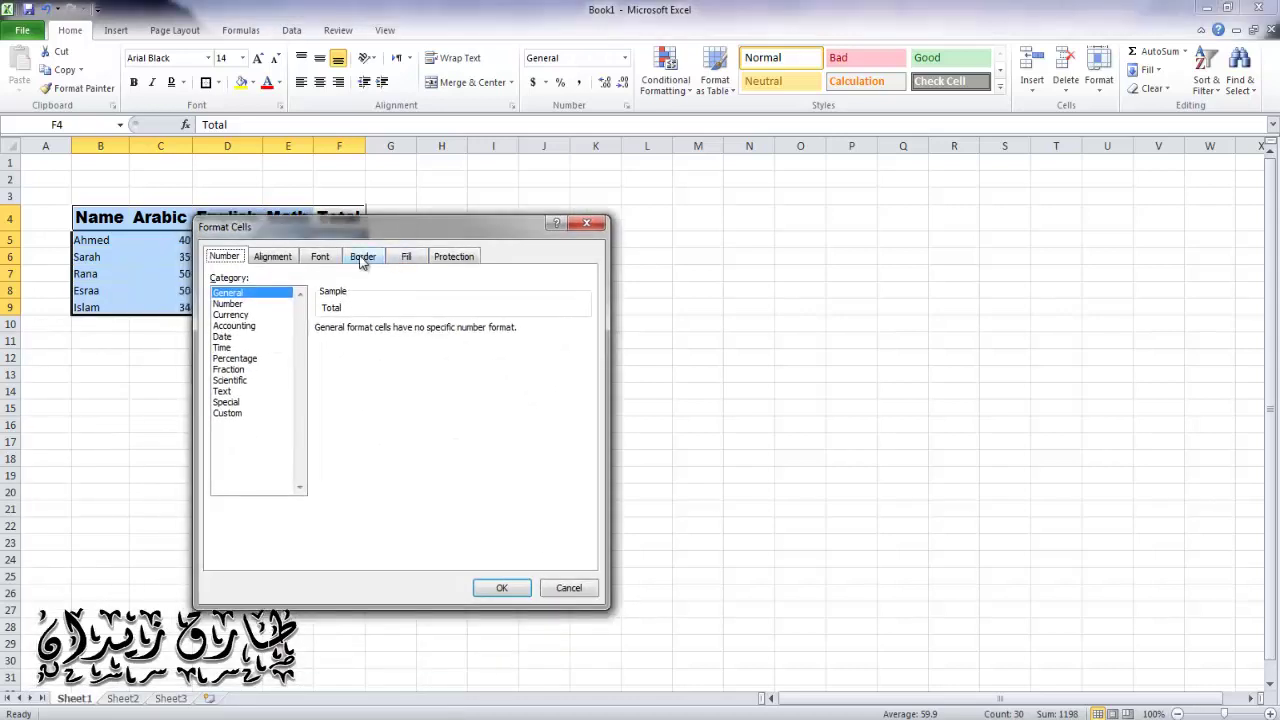
{"action": "left_click", "coordinate": [358, 258]}
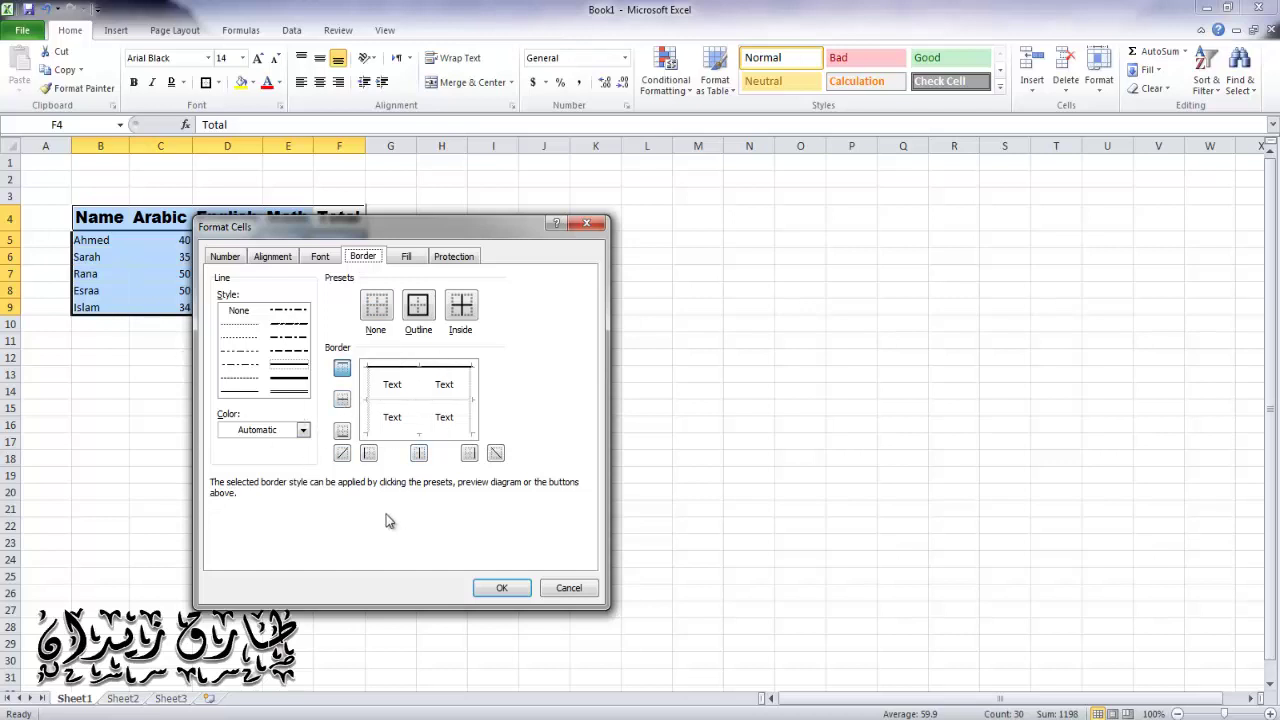
- Give the table a double-line outline and thin inside gridlines
{"action": "left_click", "coordinate": [343, 372]}
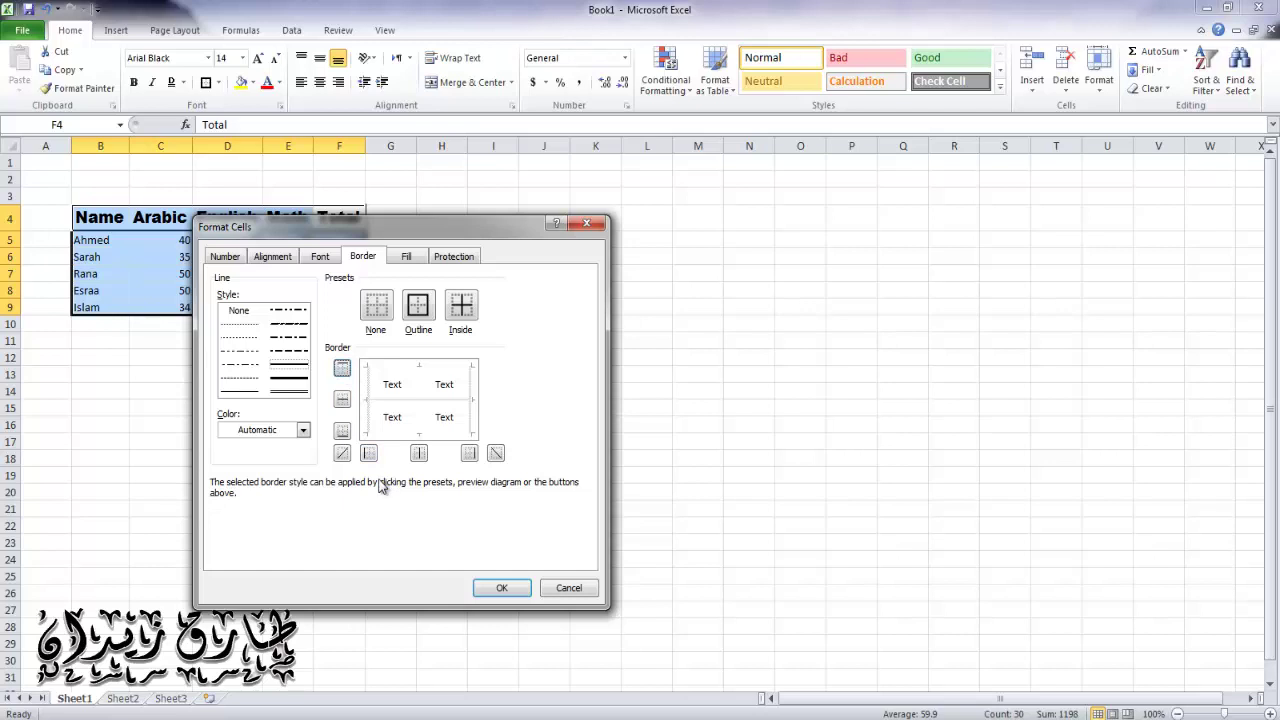
{"action": "left_click", "coordinate": [343, 400]}
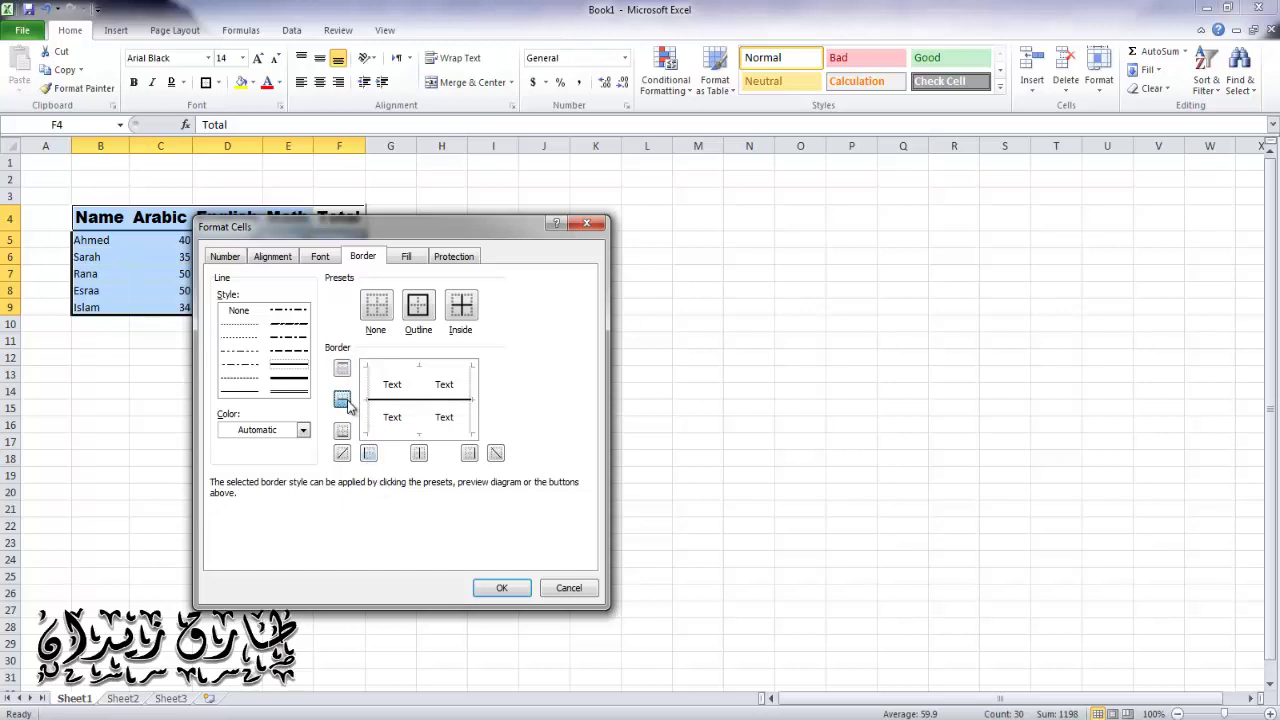
{"action": "left_click", "coordinate": [343, 400]}
{"action": "left_click", "coordinate": [469, 454]}
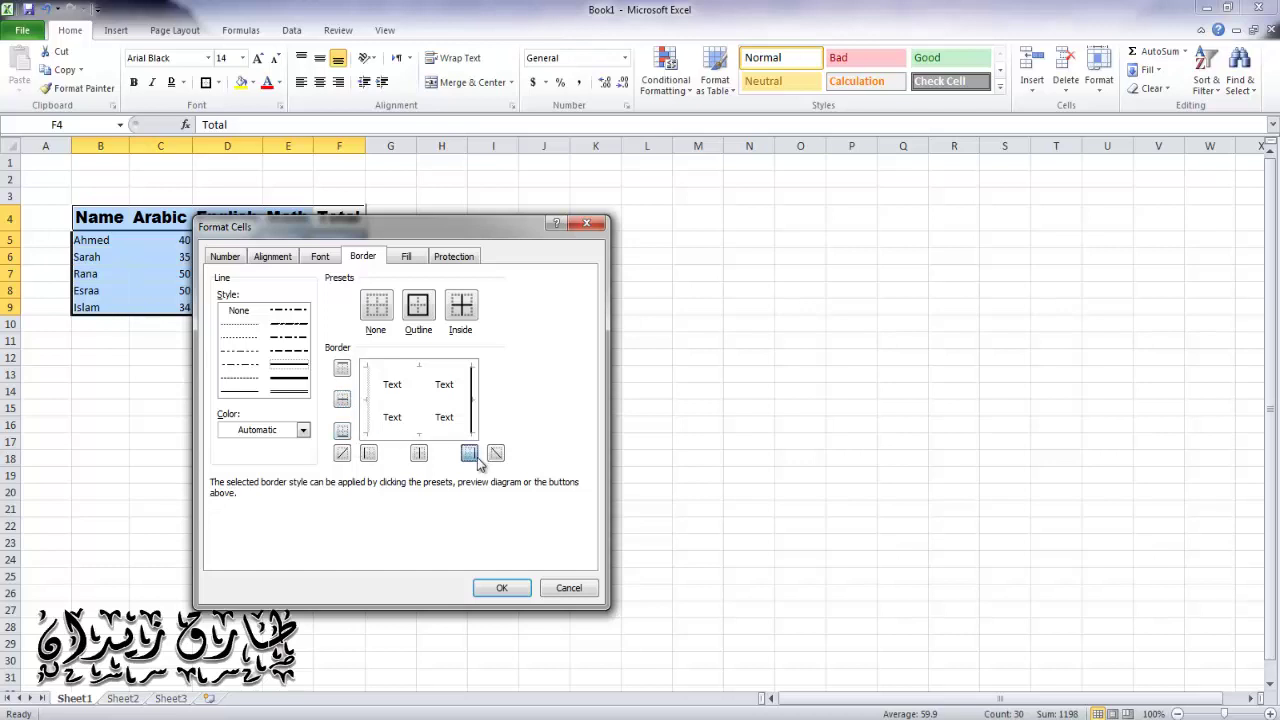
{"action": "left_click", "coordinate": [369, 455]}
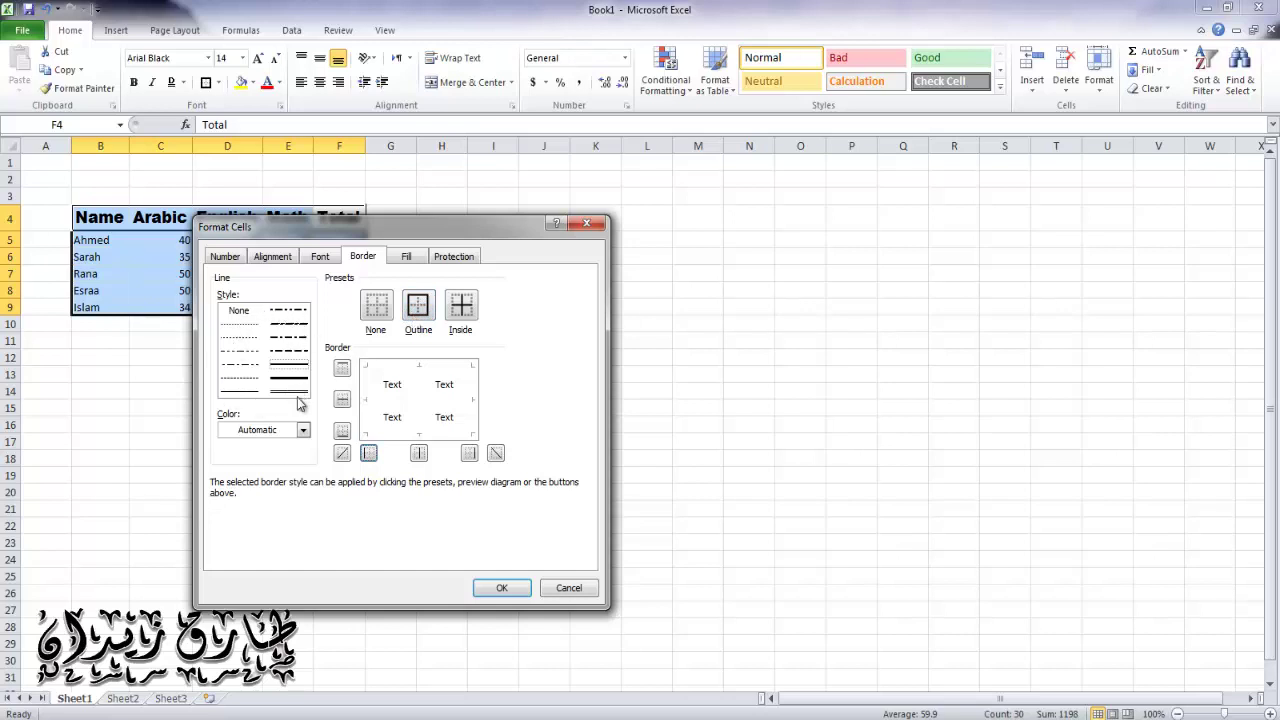
{"action": "left_click", "coordinate": [297, 388]}
{"action": "left_click", "coordinate": [414, 316]}
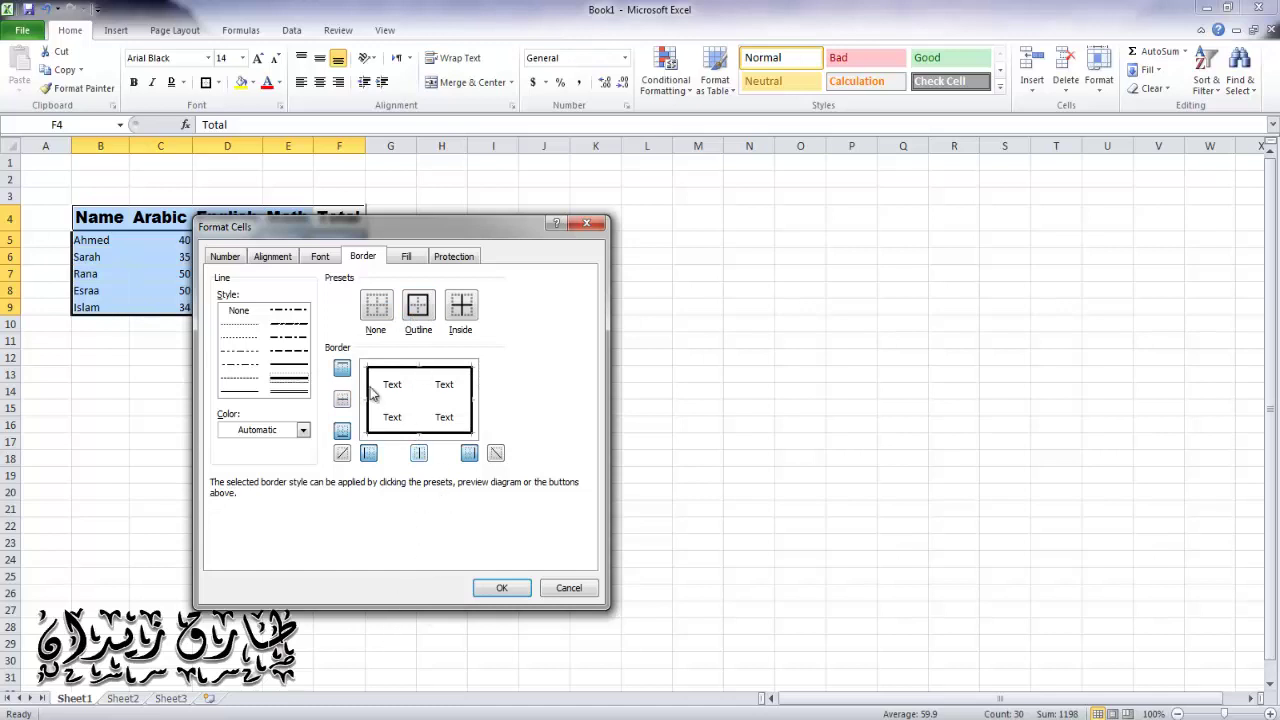
{"action": "left_click", "coordinate": [251, 391]}
{"action": "left_click", "coordinate": [461, 308]}
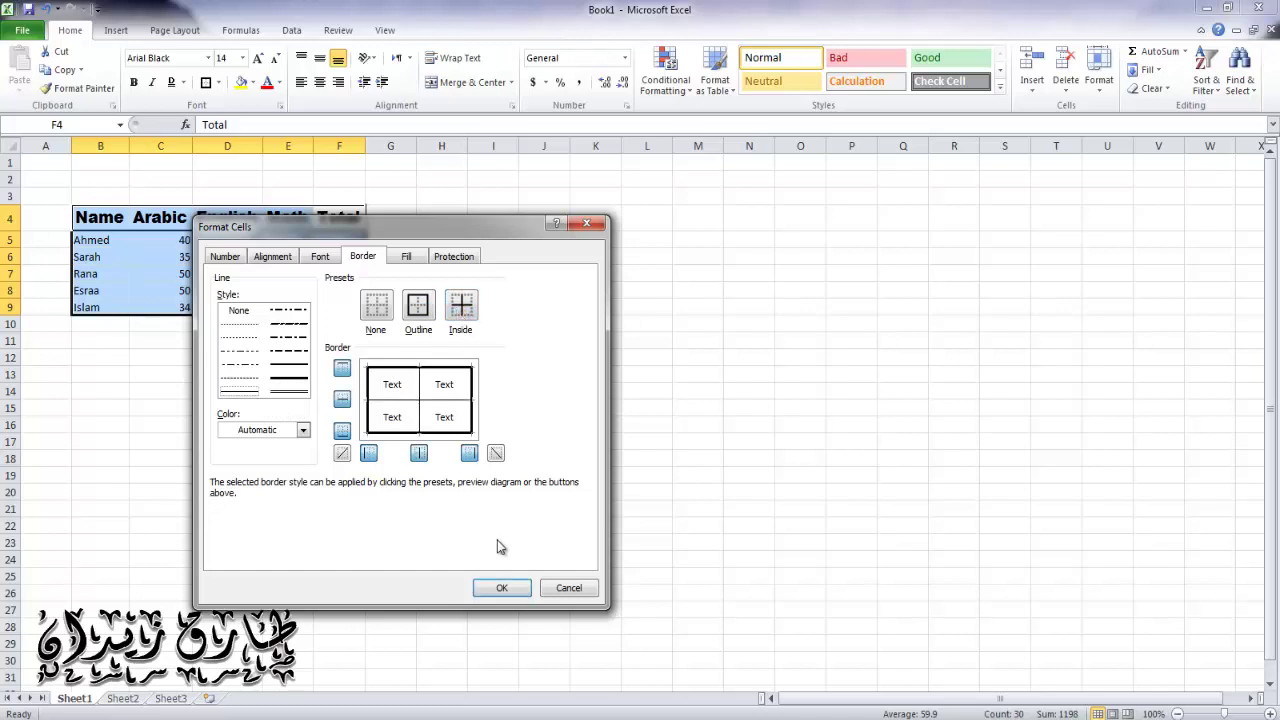
{"action": "left_click", "coordinate": [505, 590]}
{"action": "left_click", "coordinate": [255, 480]}
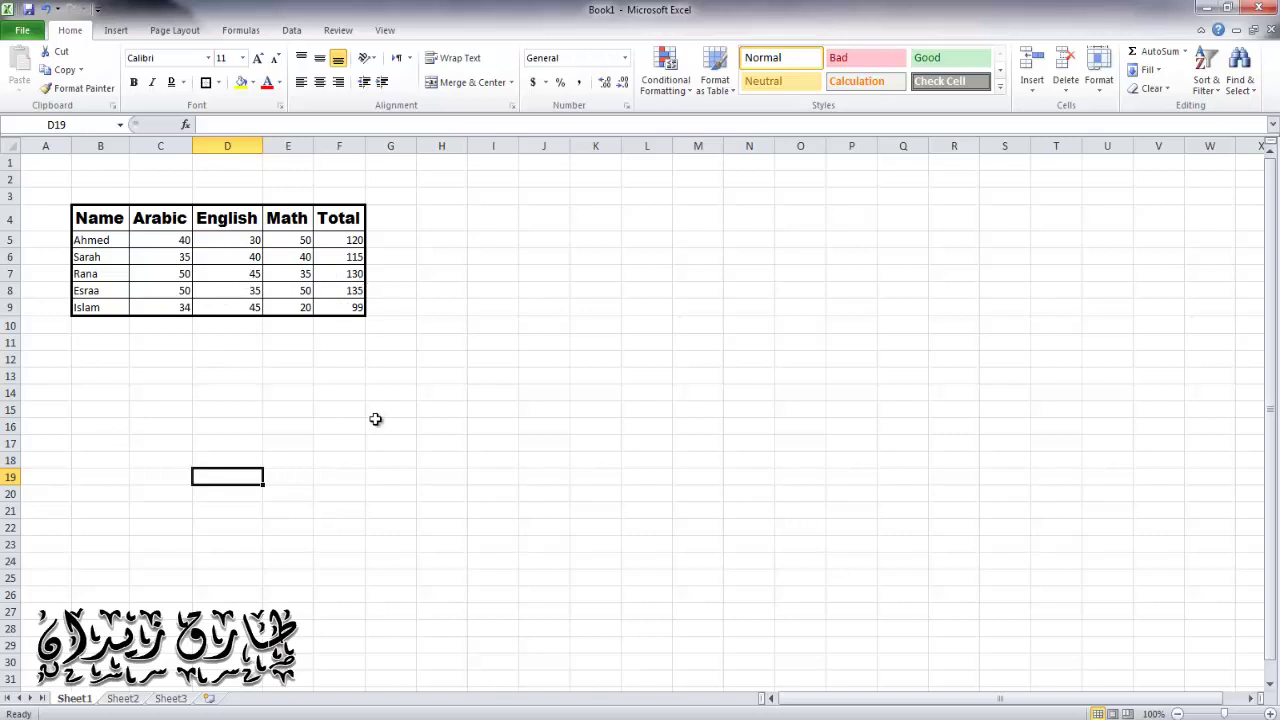
- Apply double-line inside borders to B4:F9 via Format Cells, then undo the change
{"action": "left_click", "coordinate": [333, 356]}
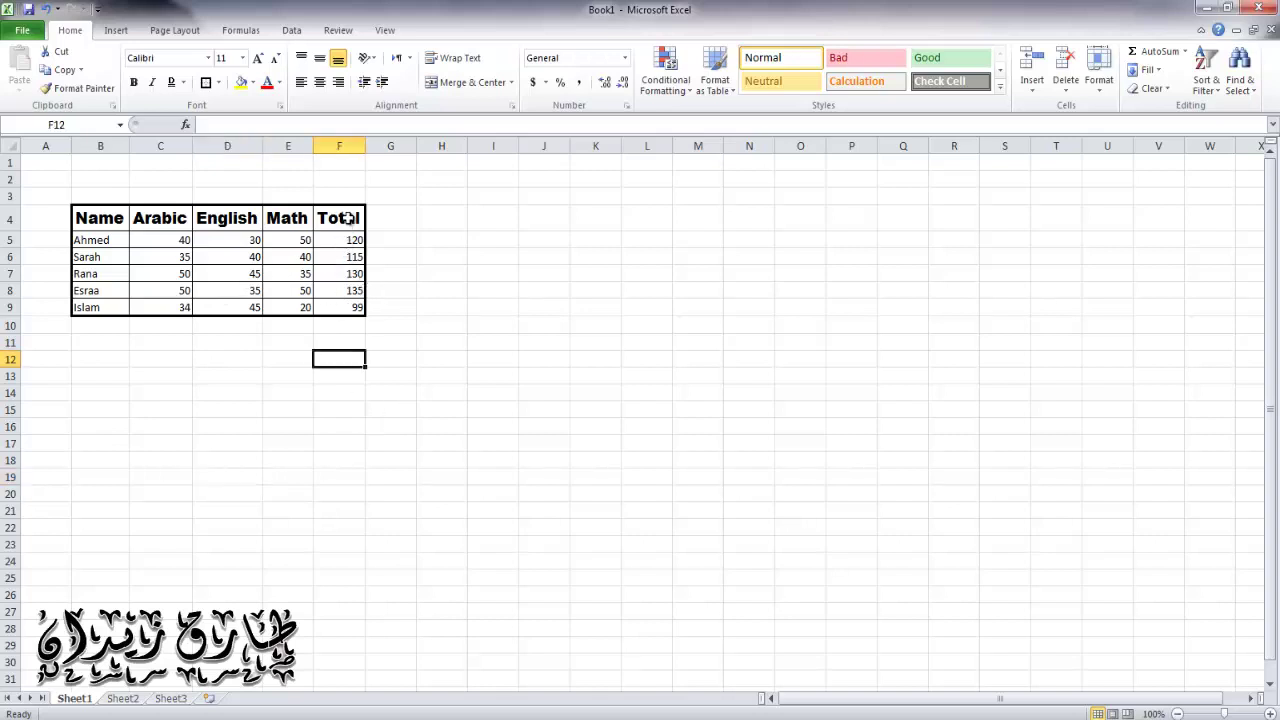
{"action": "mouse_move", "coordinate": [345, 219]}
{"action": "left_mouse_down"}
{"action": "mouse_move", "coordinate": [132, 257]}
{"action": "mouse_move", "coordinate": [104, 309]}
{"action": "left_mouse_up"}
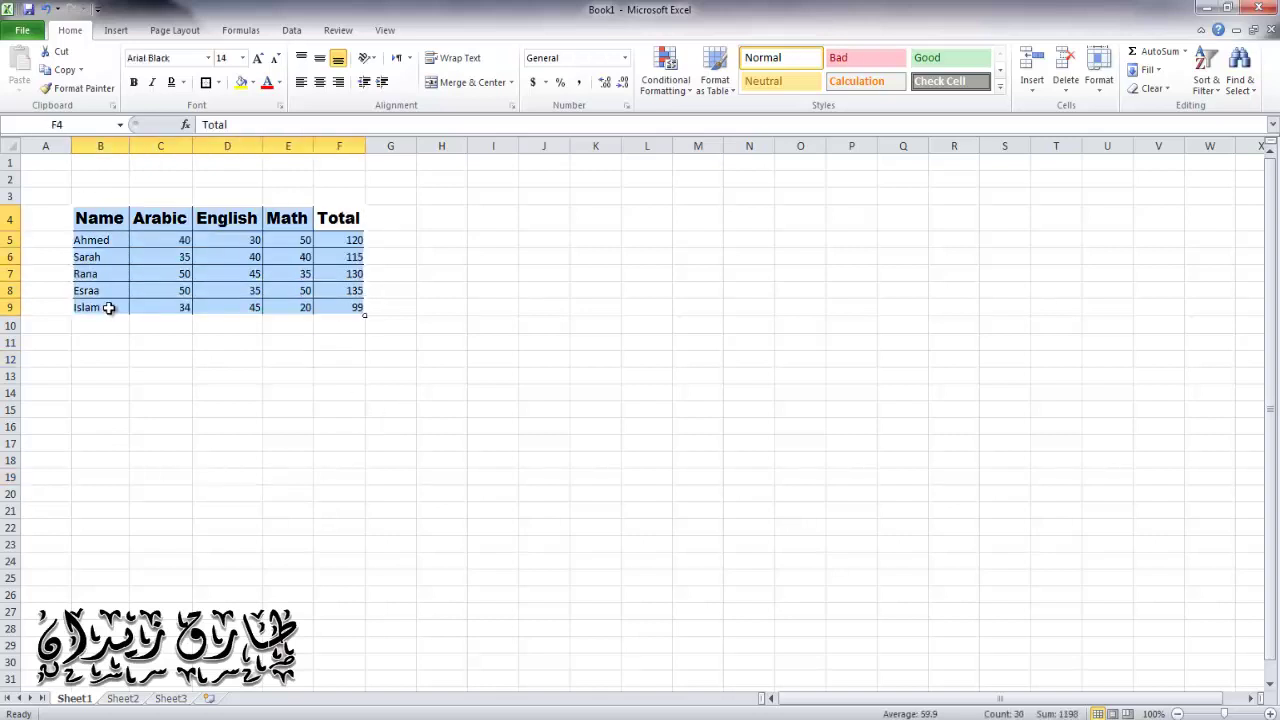
{"action": "right_click", "coordinate": [109, 308]}
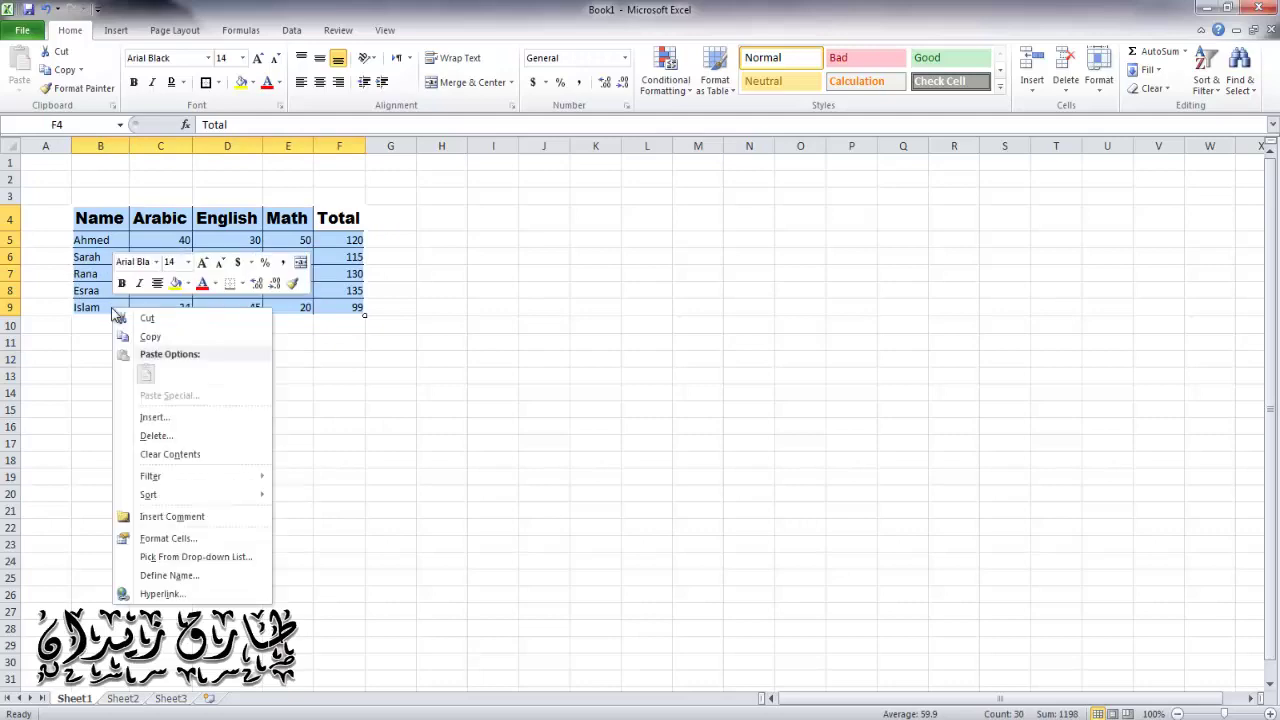
{"action": "left_click", "coordinate": [208, 544]}
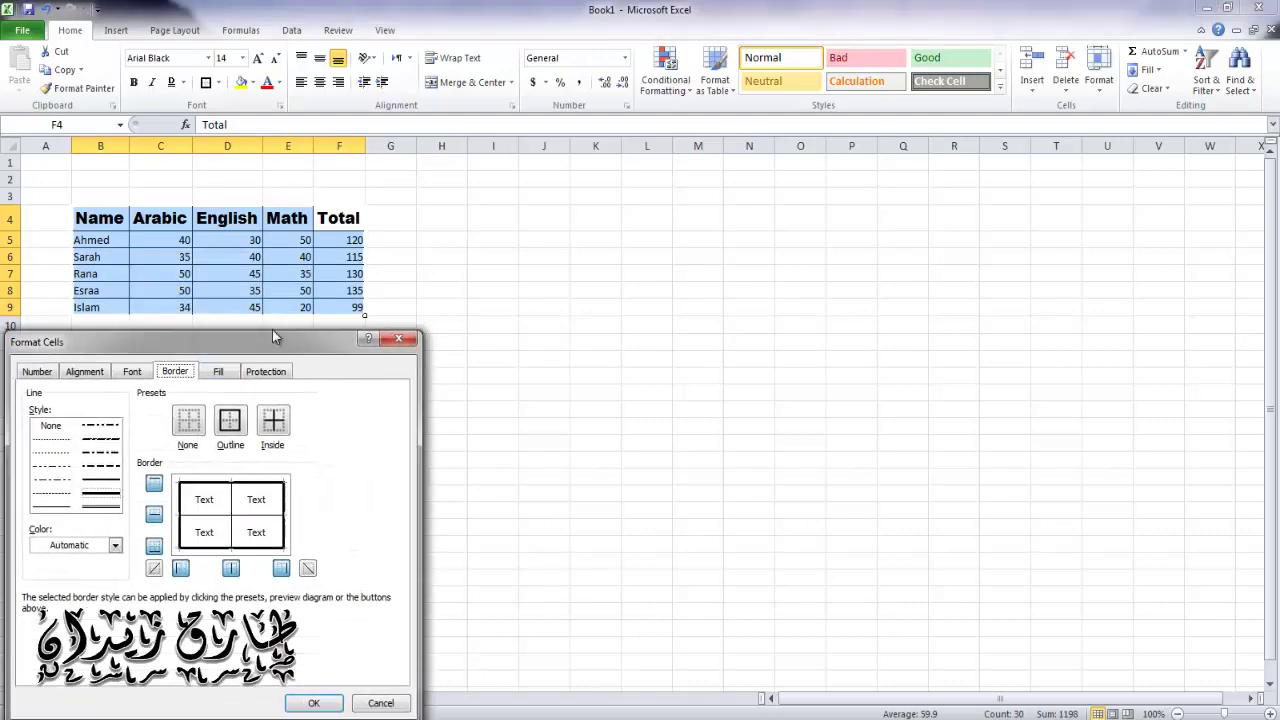
{"action": "left_click_drag", "start_coordinate": [275, 338], "coordinate": [575, 238]}
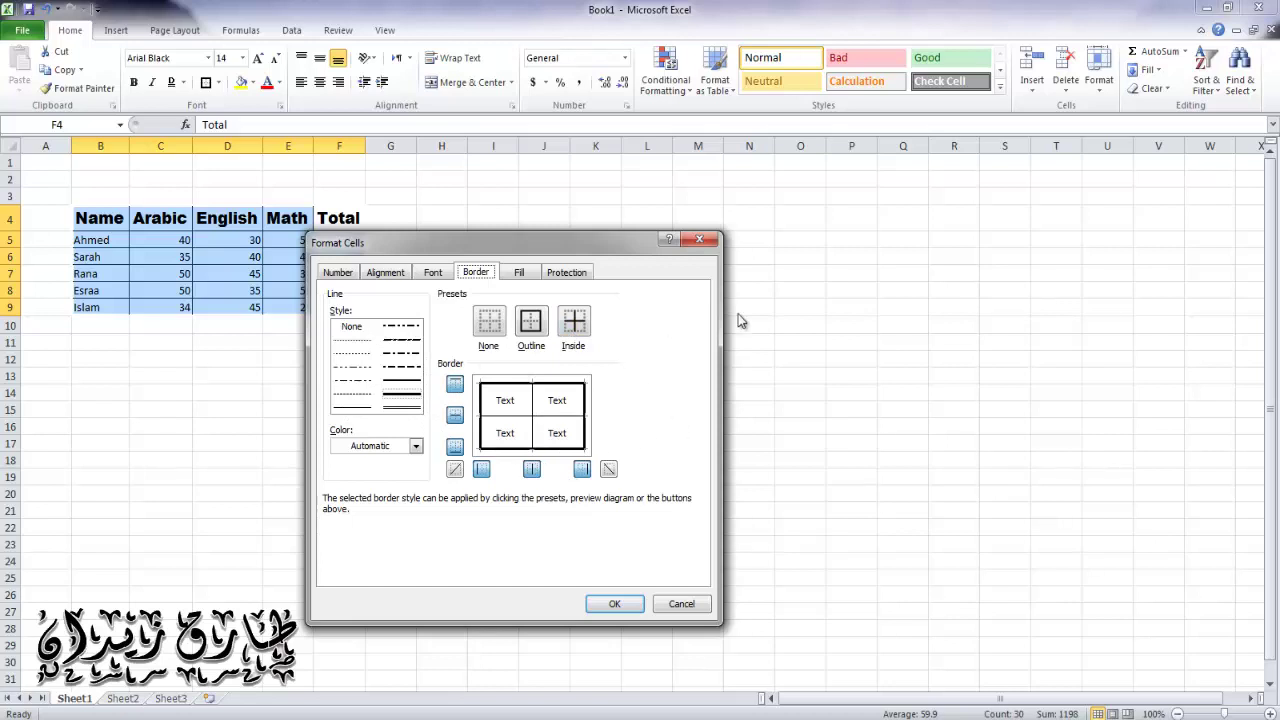
{"action": "left_click", "coordinate": [416, 399]}
{"action": "left_click", "coordinate": [582, 332]}
{"action": "left_click", "coordinate": [614, 604]}
{"action": "left_click", "coordinate": [493, 485]}
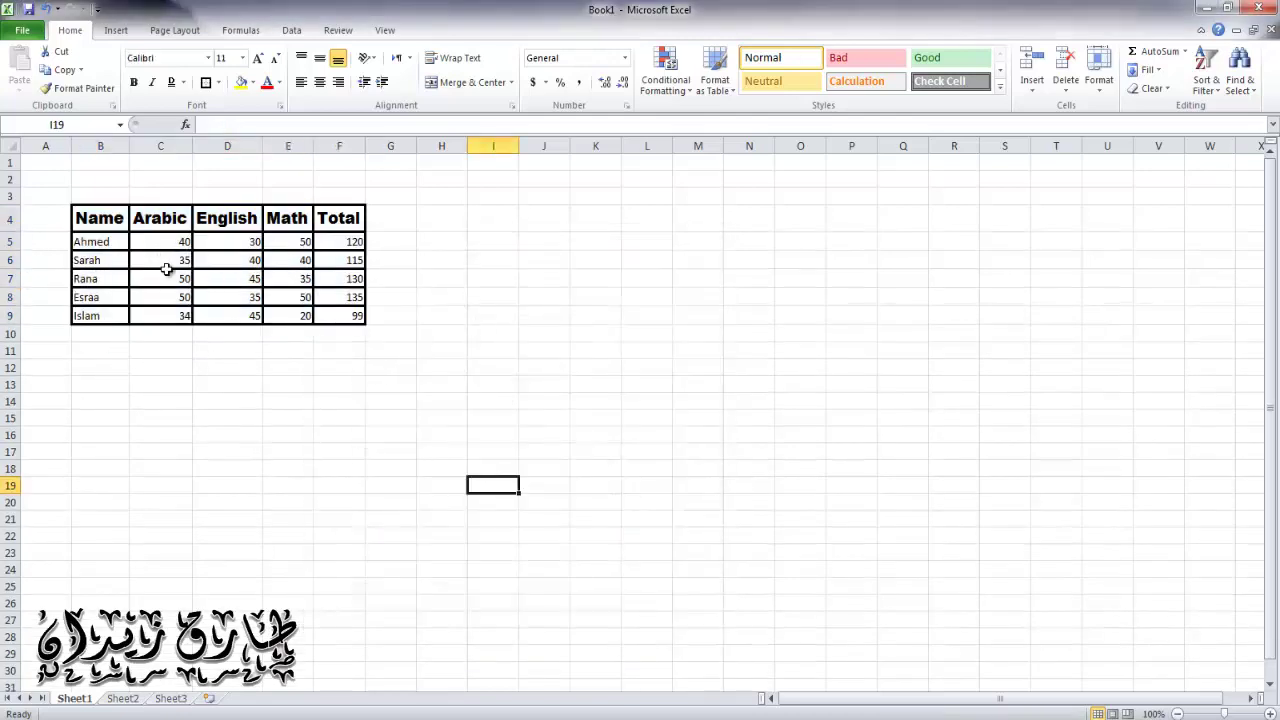
{"action": "left_click", "coordinate": [45, 8]}
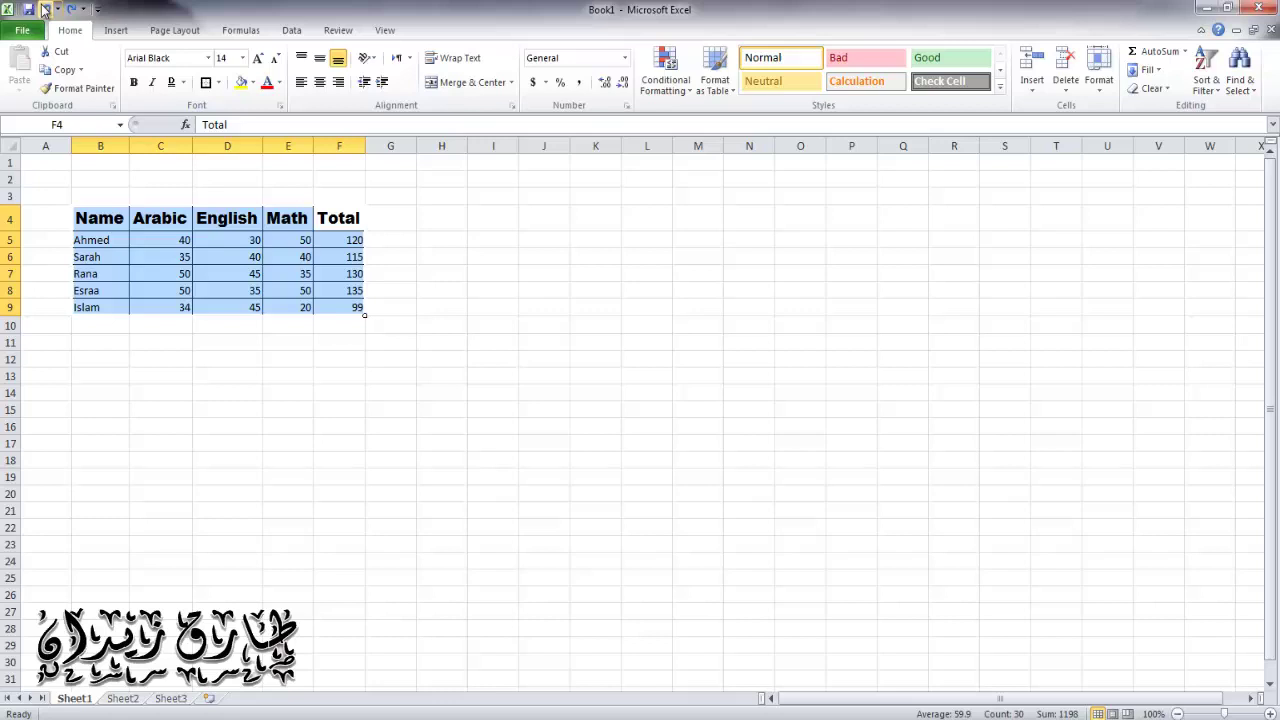
- Shrink row 5's height, then restore it to automatic height
{"action": "left_click", "coordinate": [196, 376]}
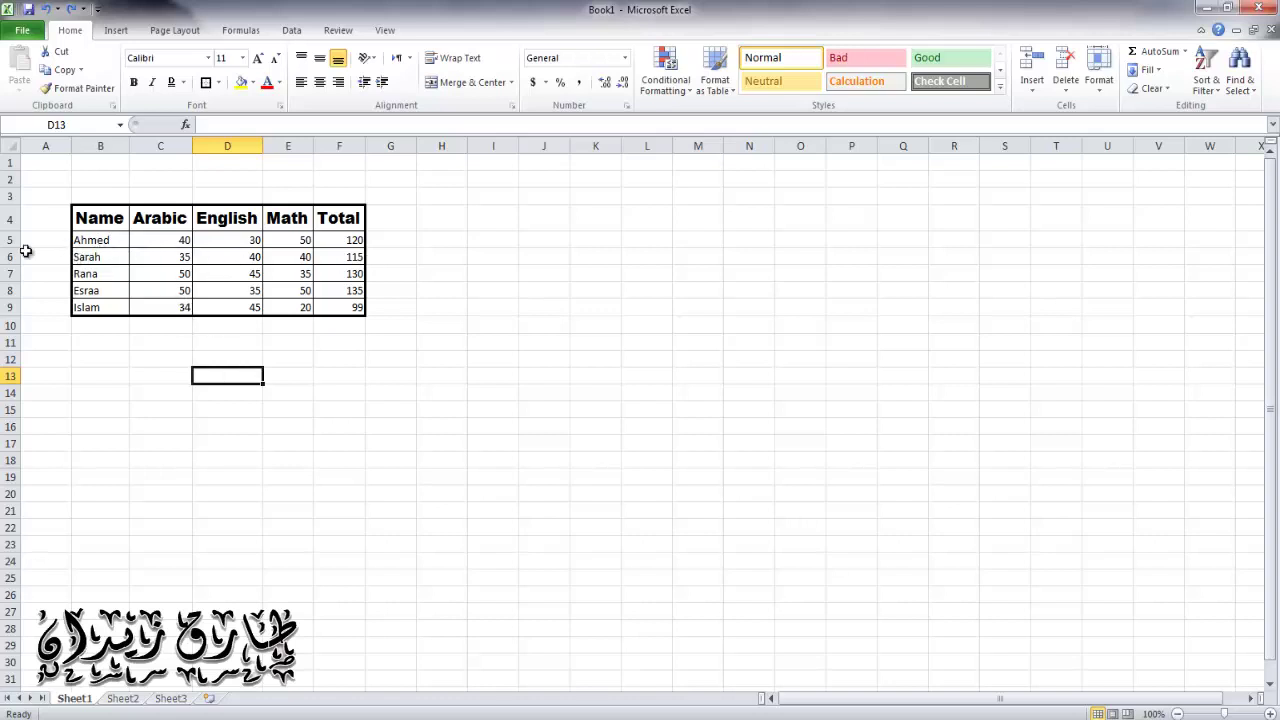
{"action": "left_click_drag", "start_coordinate": [11, 248], "coordinate": [12, 240]}
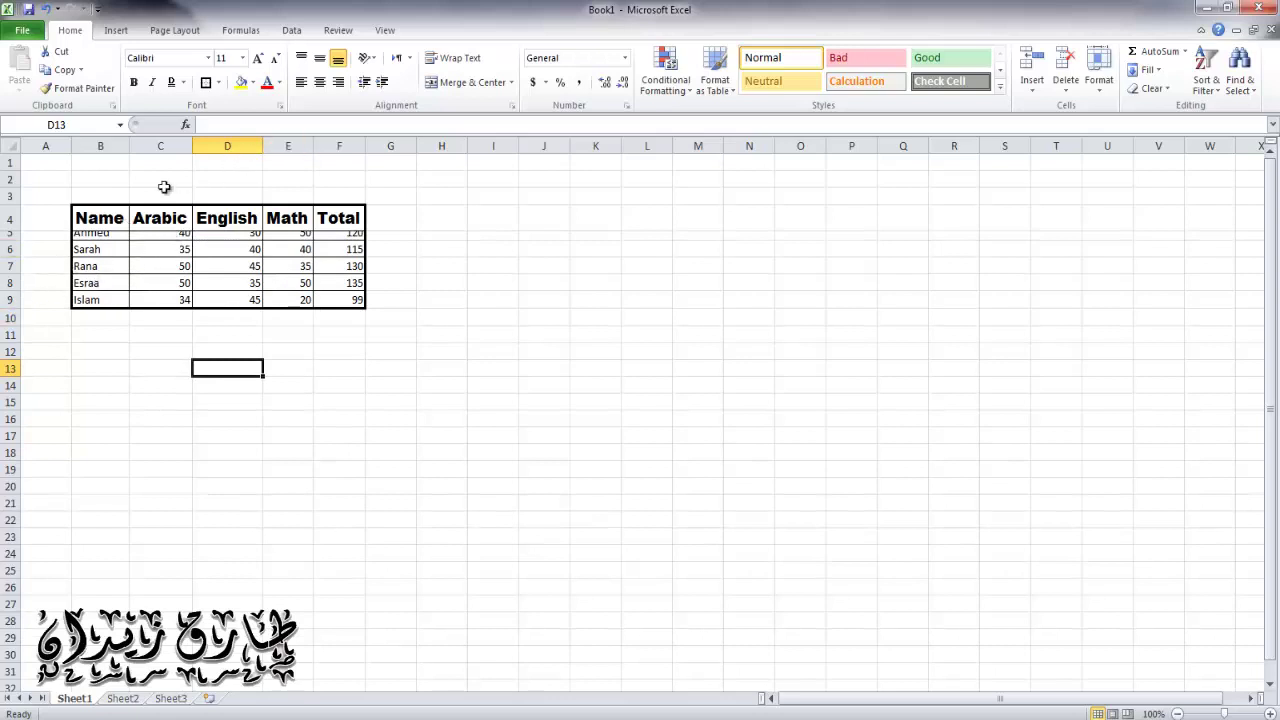
{"action": "double_click", "coordinate": [15, 242]}
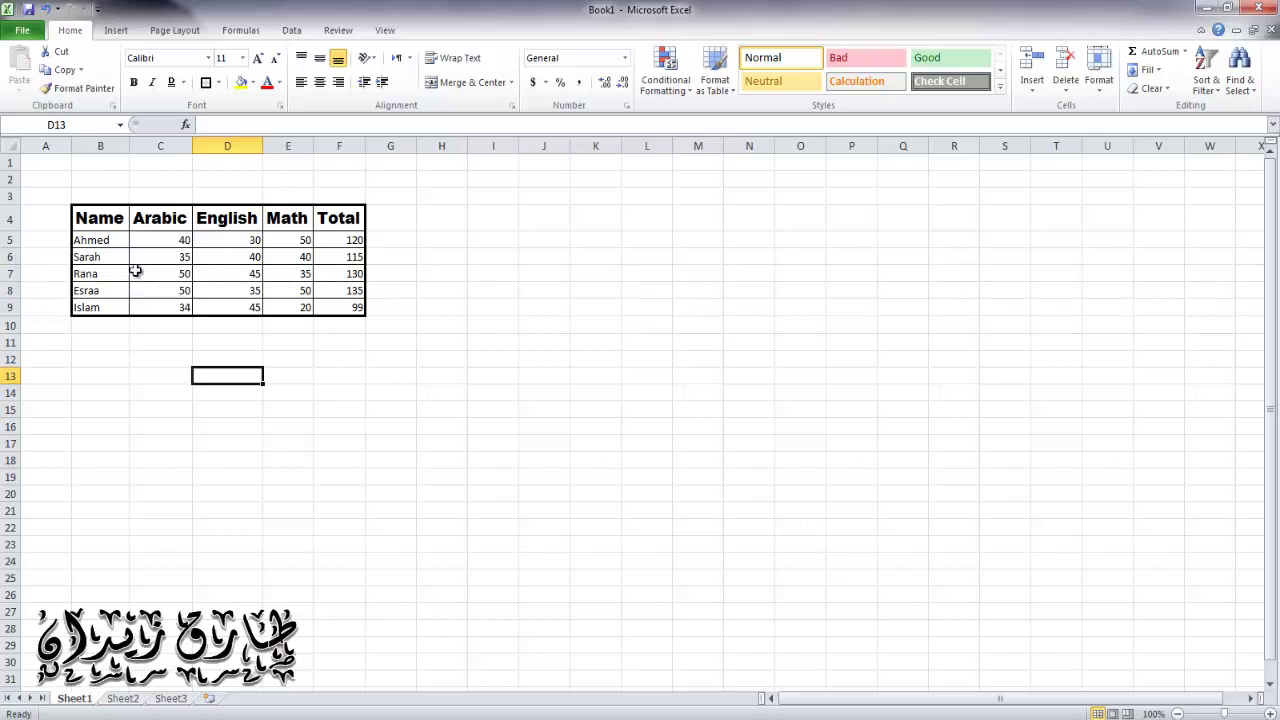
- Enlarge the student names in B5:B9 to 14 pt and make them bold
{"action": "left_click_drag", "start_coordinate": [108, 242], "coordinate": [110, 307]}
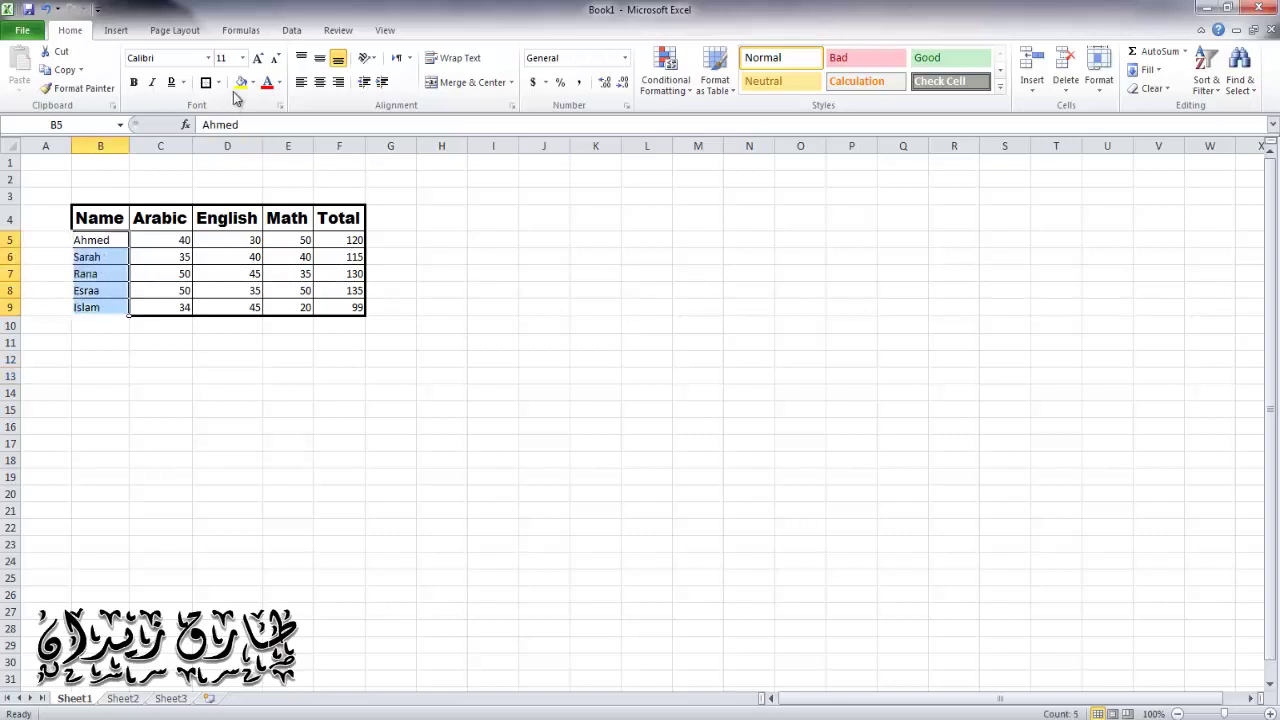
{"action": "left_click", "coordinate": [257, 57]}
{"action": "left_click", "coordinate": [257, 57]}
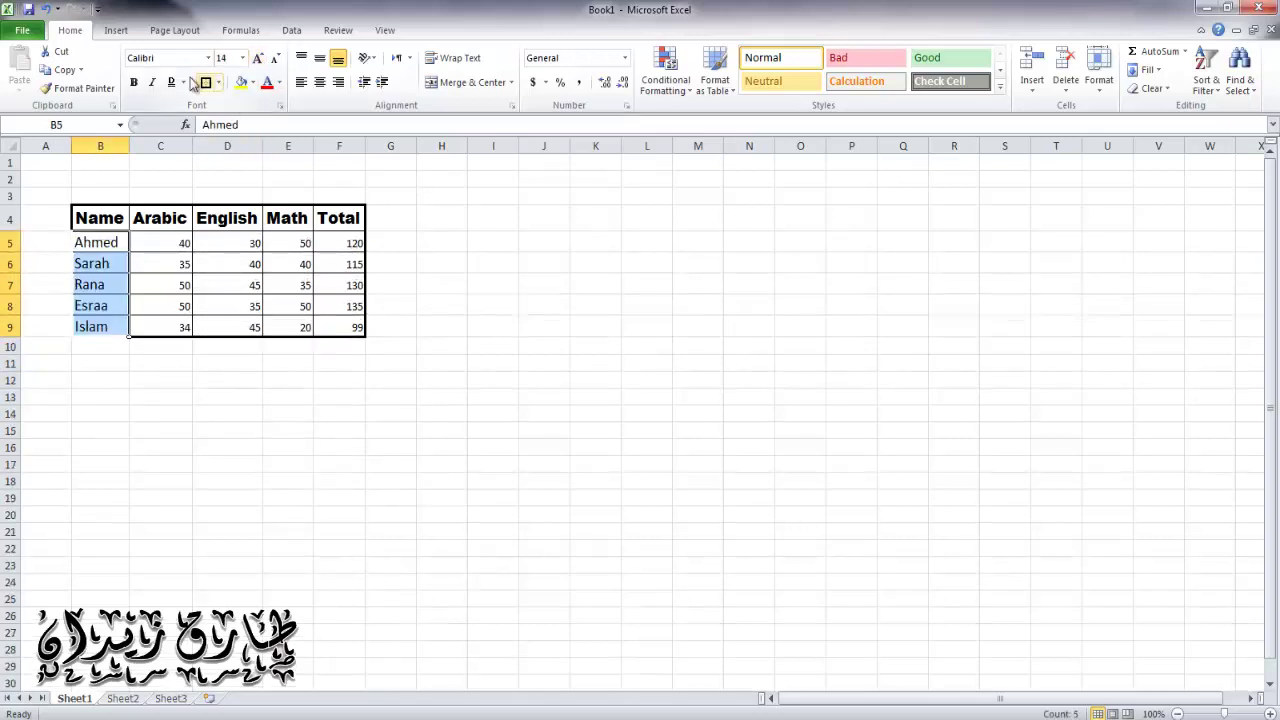
{"action": "left_click", "coordinate": [133, 82]}
{"action": "left_click", "coordinate": [215, 366]}
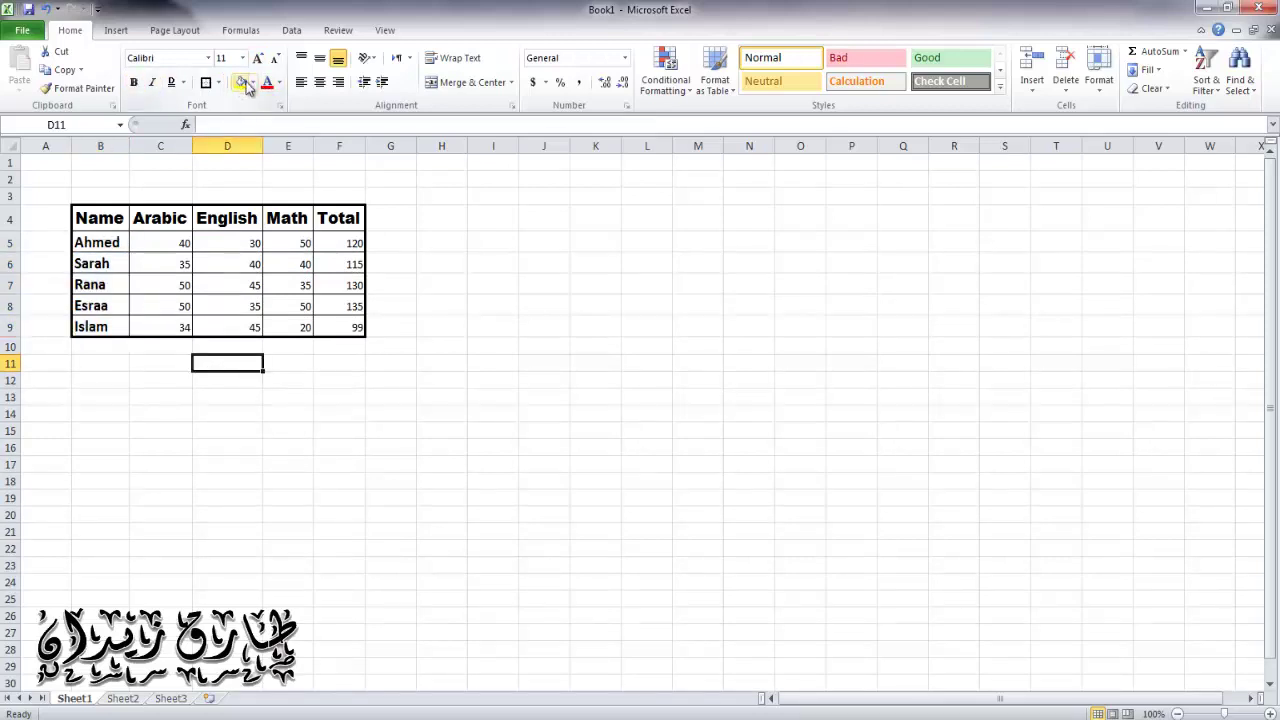
- Give the header row B4:F4, Name through Total, a light-blue fill
{"action": "left_click_drag", "start_coordinate": [352, 218], "coordinate": [106, 222]}
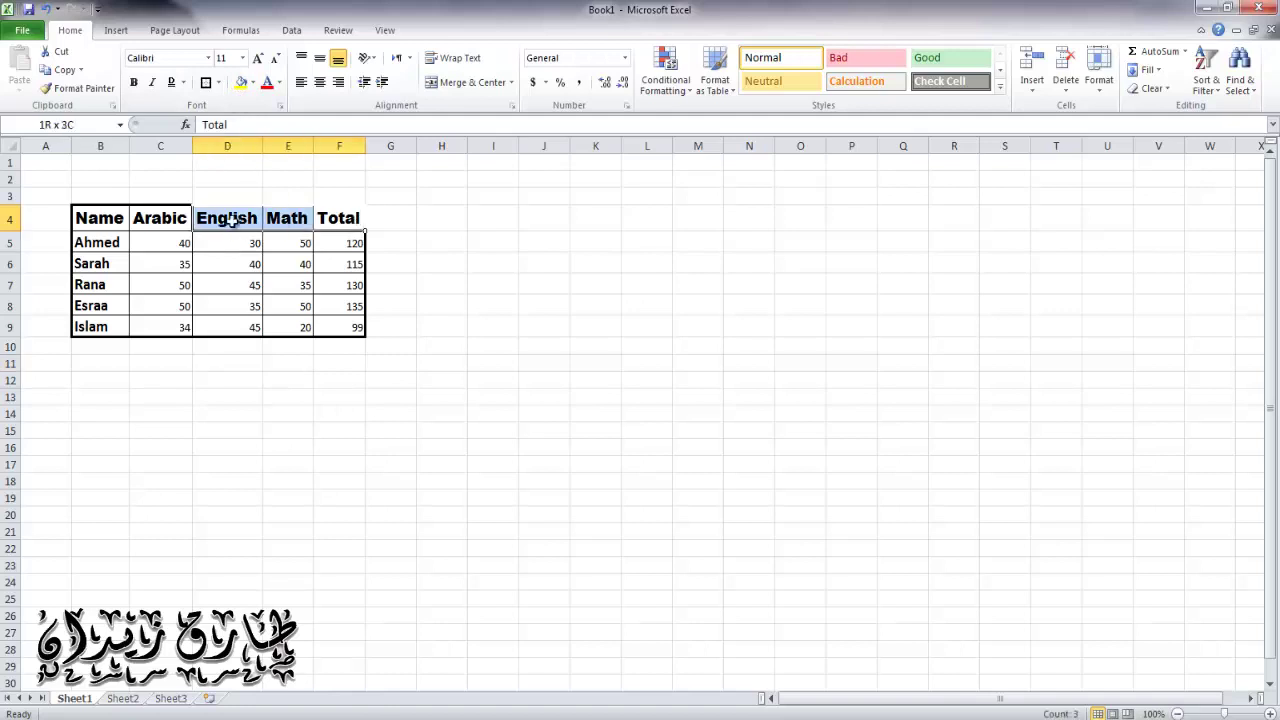
{"action": "left_click", "coordinate": [253, 82]}
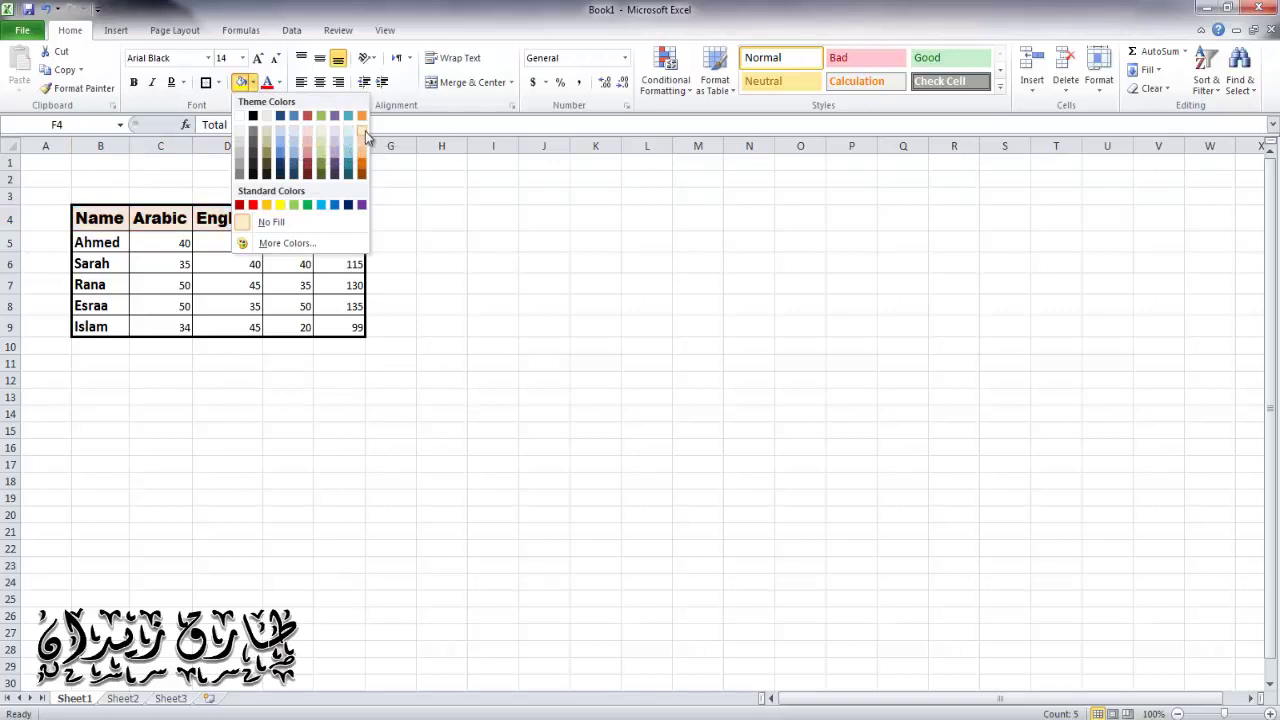
{"action": "left_click", "coordinate": [286, 142]}
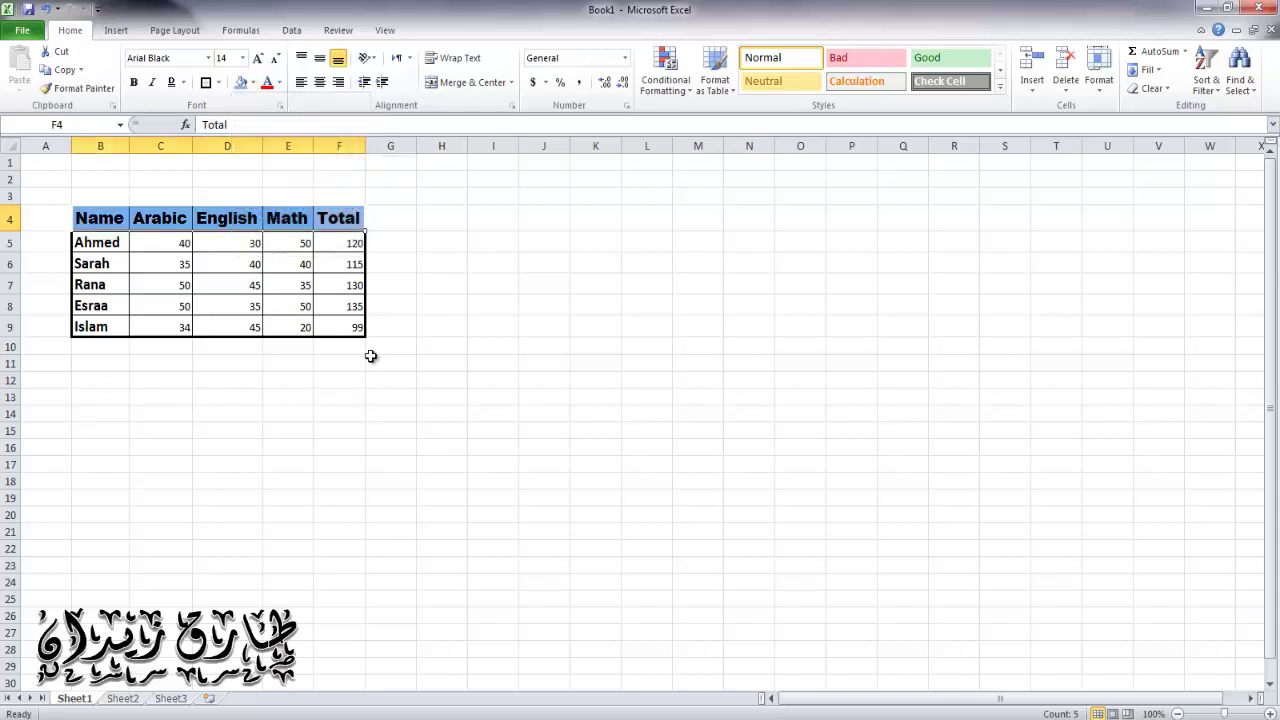
{"action": "left_click", "coordinate": [355, 382]}
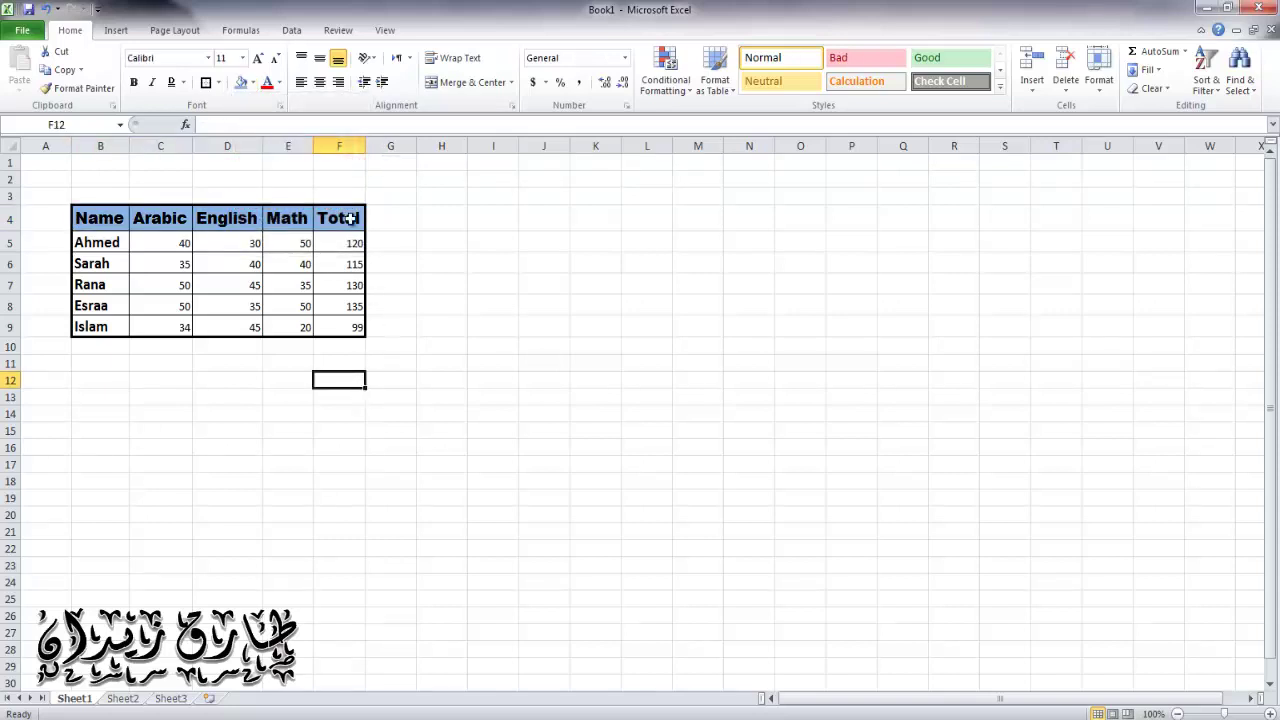
- Shade the five student name cells B5:B9 yellow
{"action": "left_click_drag", "start_coordinate": [104, 242], "coordinate": [106, 327]}
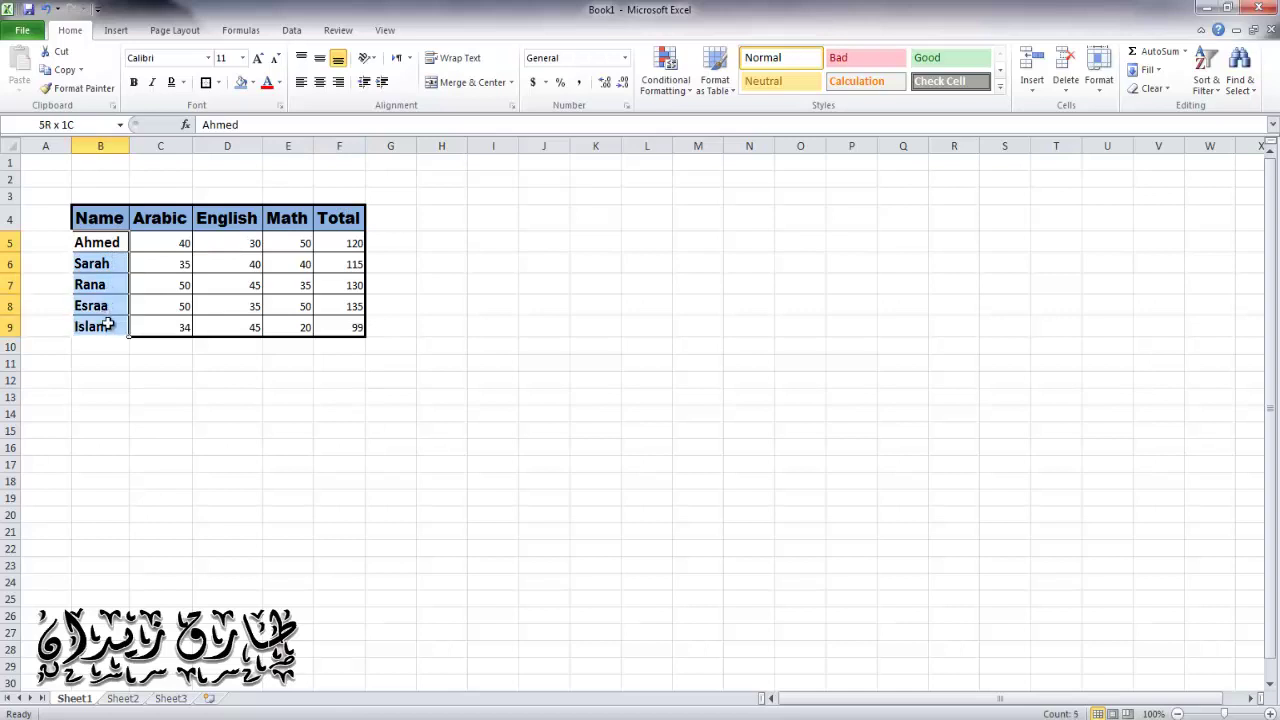
{"action": "left_click", "coordinate": [252, 84]}
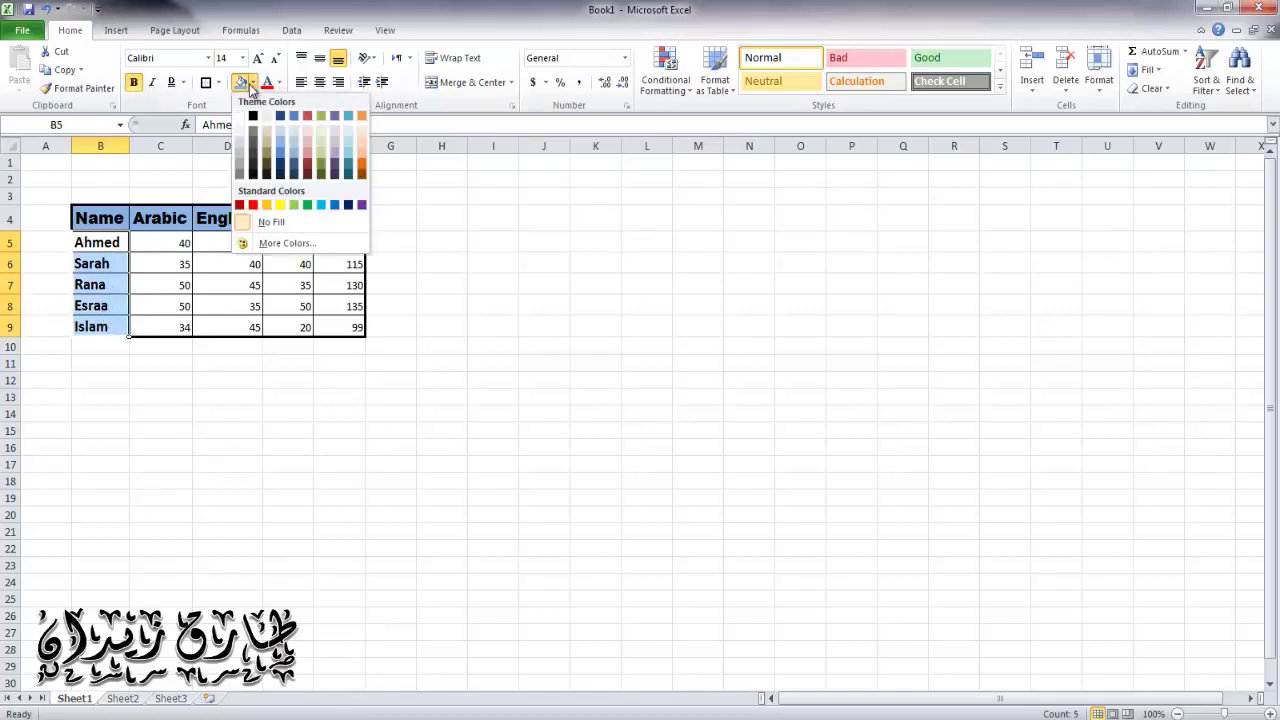
{"action": "left_click", "coordinate": [280, 204]}
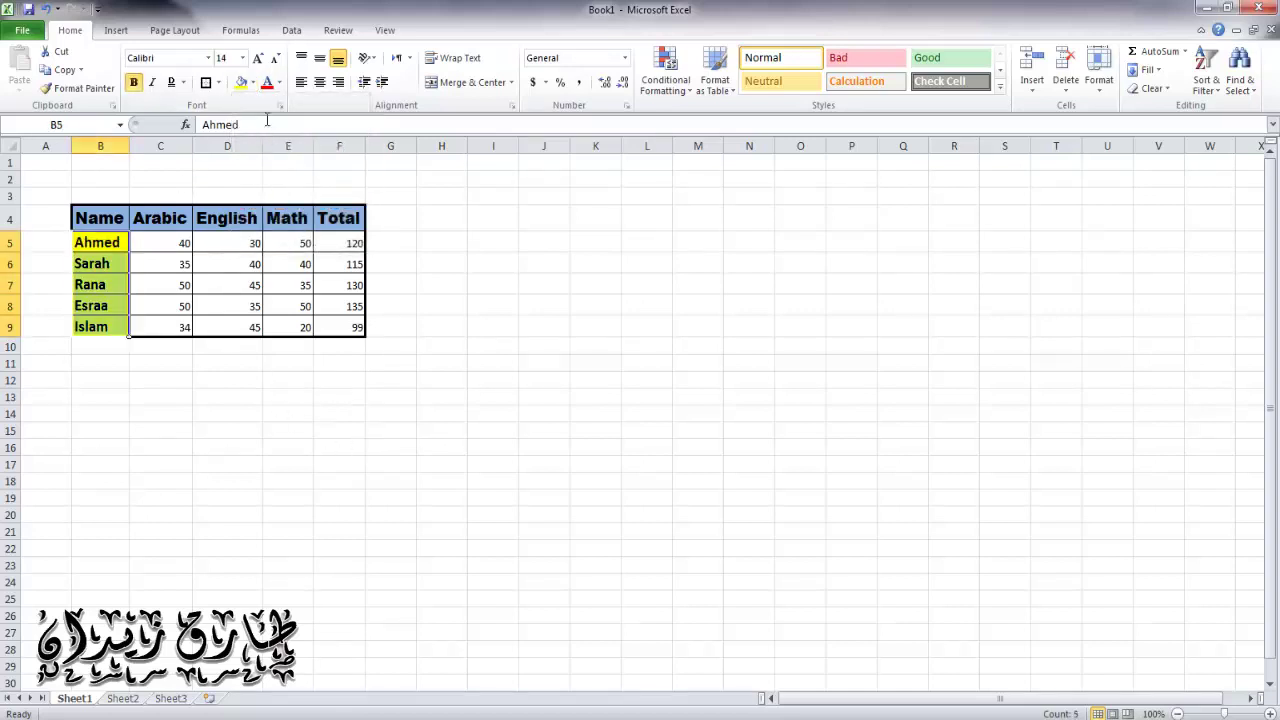
{"action": "left_click", "coordinate": [307, 479]}
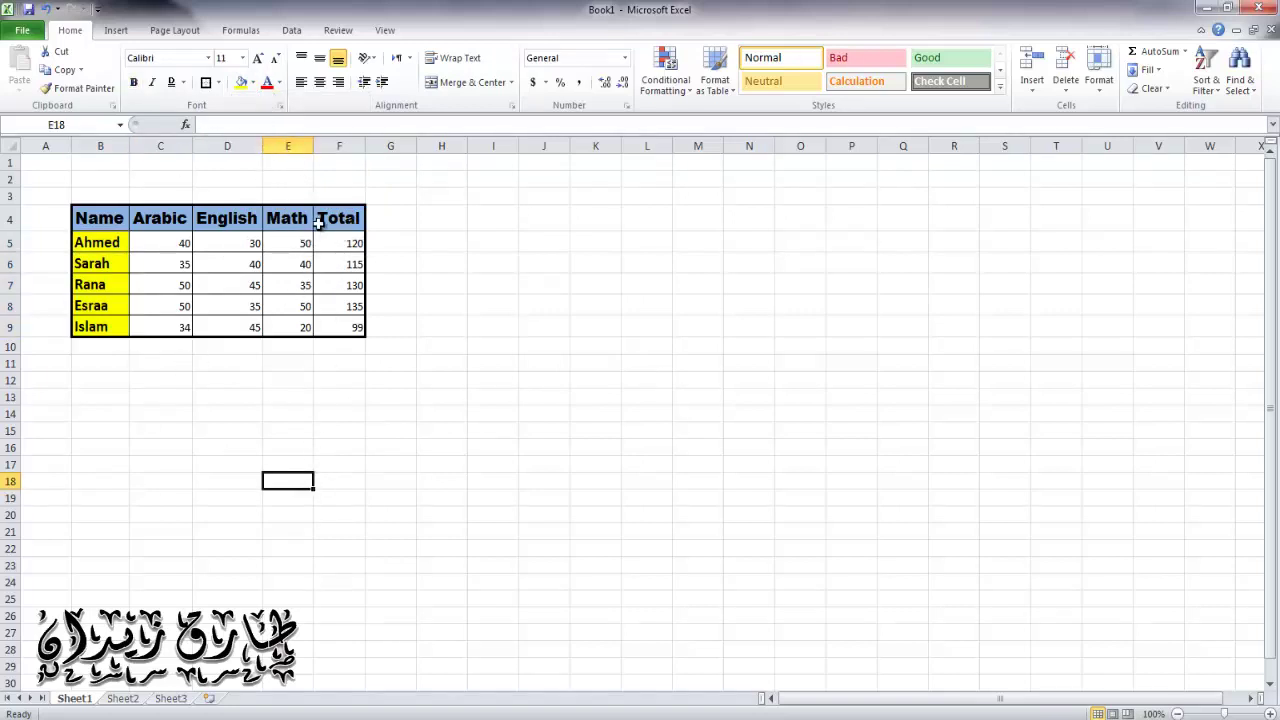
- Make the header labels in B4:F4 red
{"action": "left_click_drag", "start_coordinate": [318, 224], "coordinate": [95, 220]}
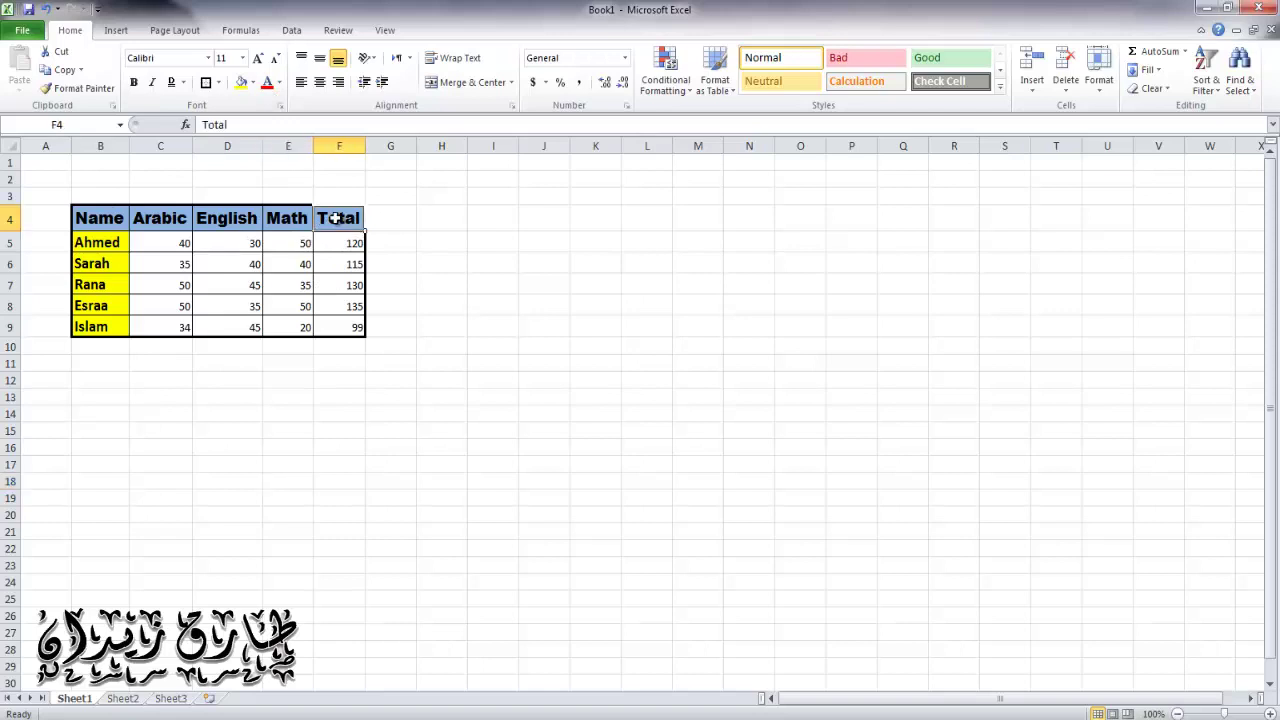
{"action": "left_click", "coordinate": [279, 83]}
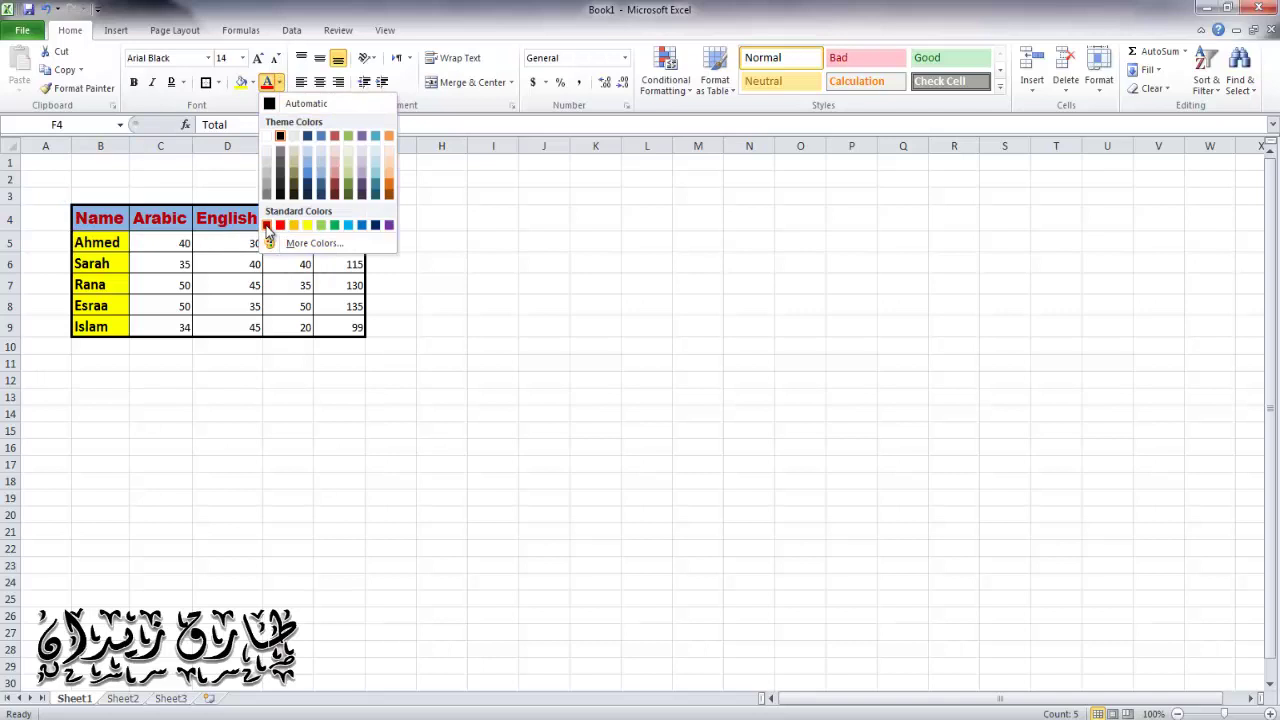
{"action": "left_click", "coordinate": [280, 225]}
{"action": "left_click", "coordinate": [390, 414]}
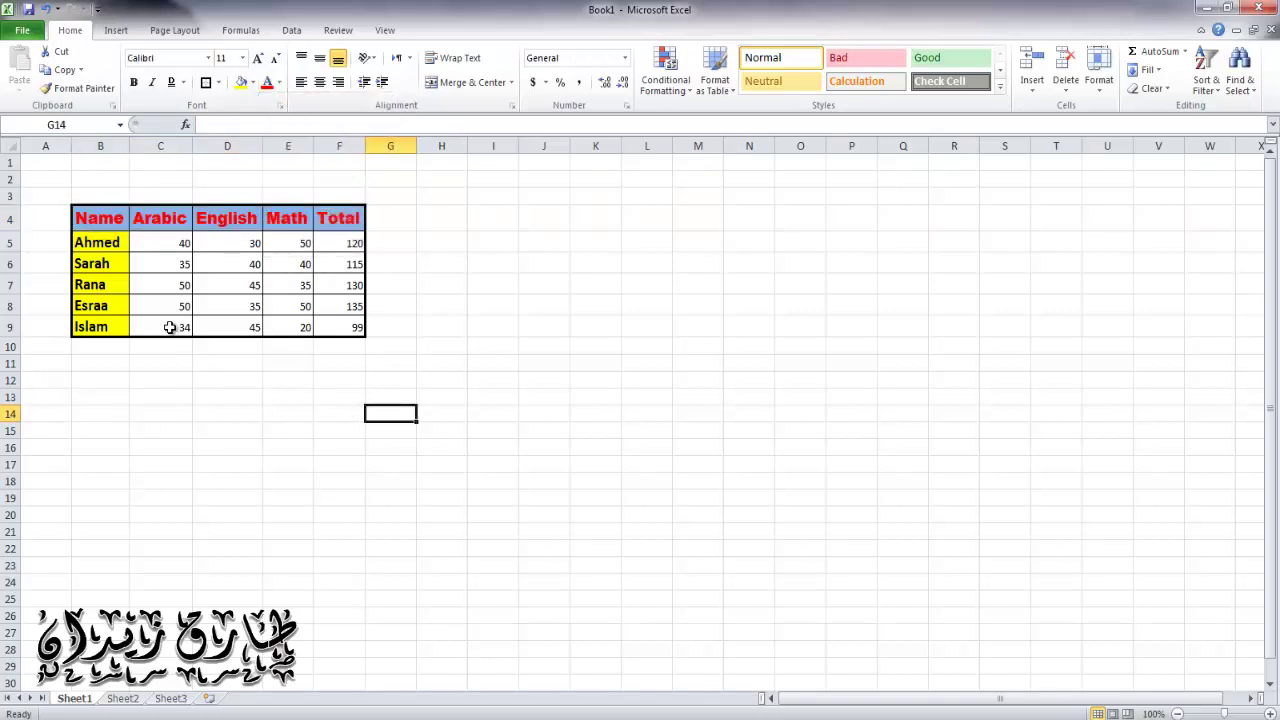
- Select the student names B5:B9 and preview font colours without applying one
{"action": "left_click_drag", "start_coordinate": [97, 242], "coordinate": [100, 327]}
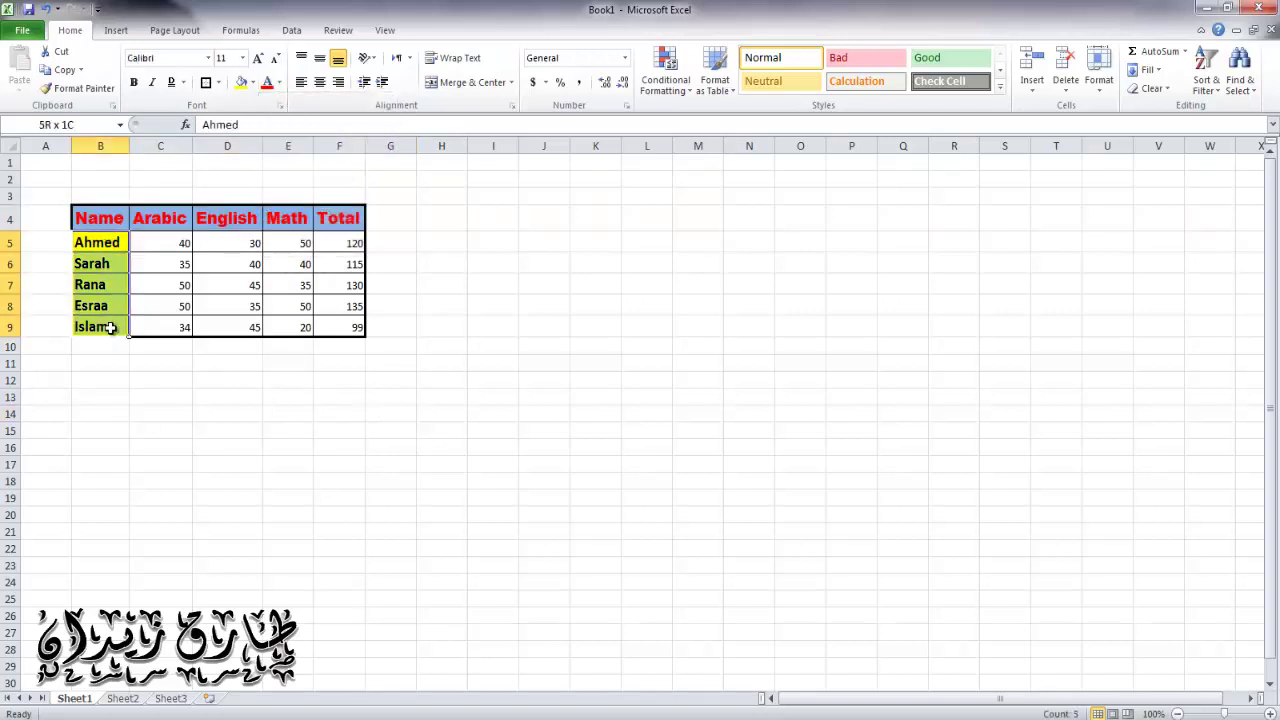
{"action": "left_click", "coordinate": [281, 83]}
{"action": "left_click", "coordinate": [389, 424]}
{"action": "left_click", "coordinate": [443, 328]}
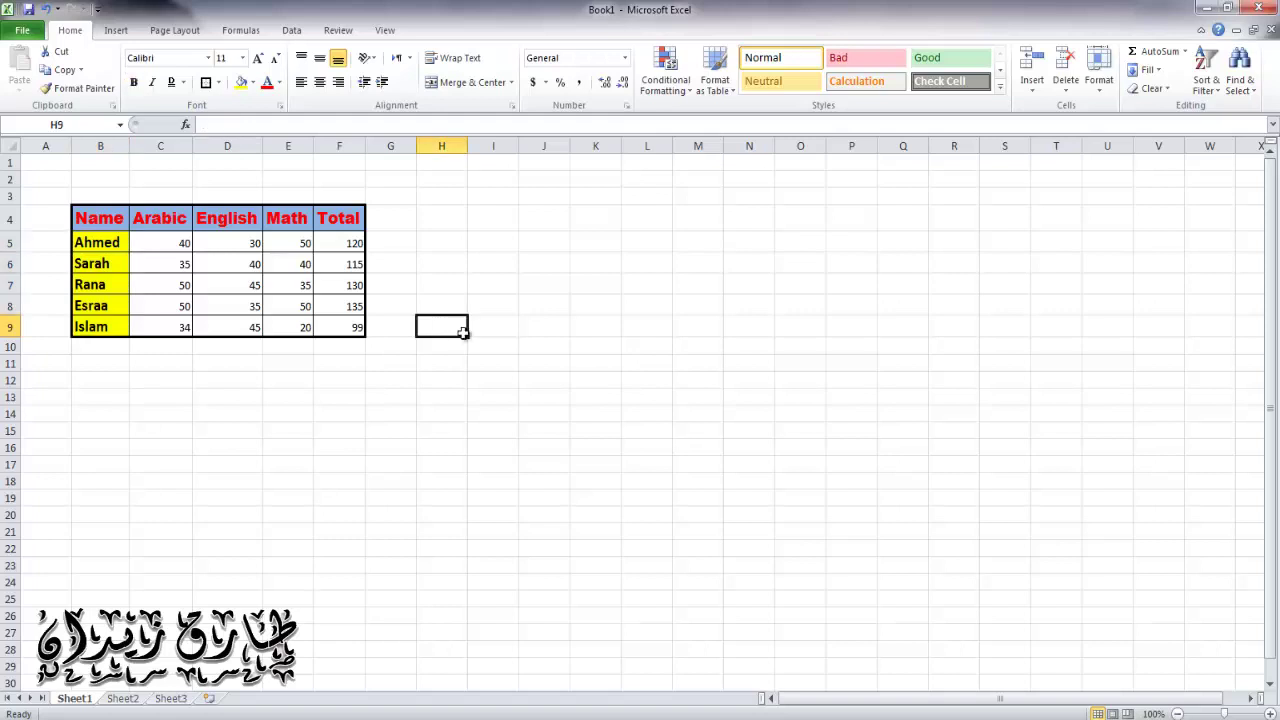
{"action": "type", "text": "f"}
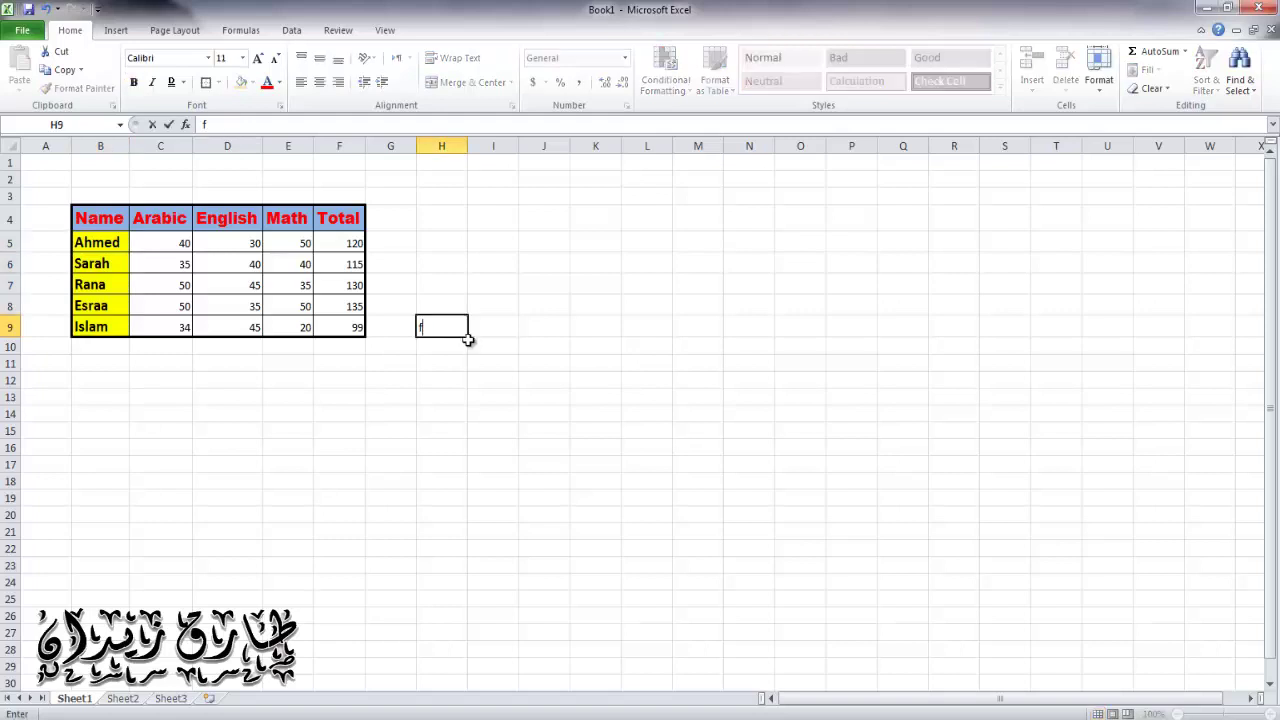
{"action": "type", "text": "gdfgdfgdfgdfgdfgd"}
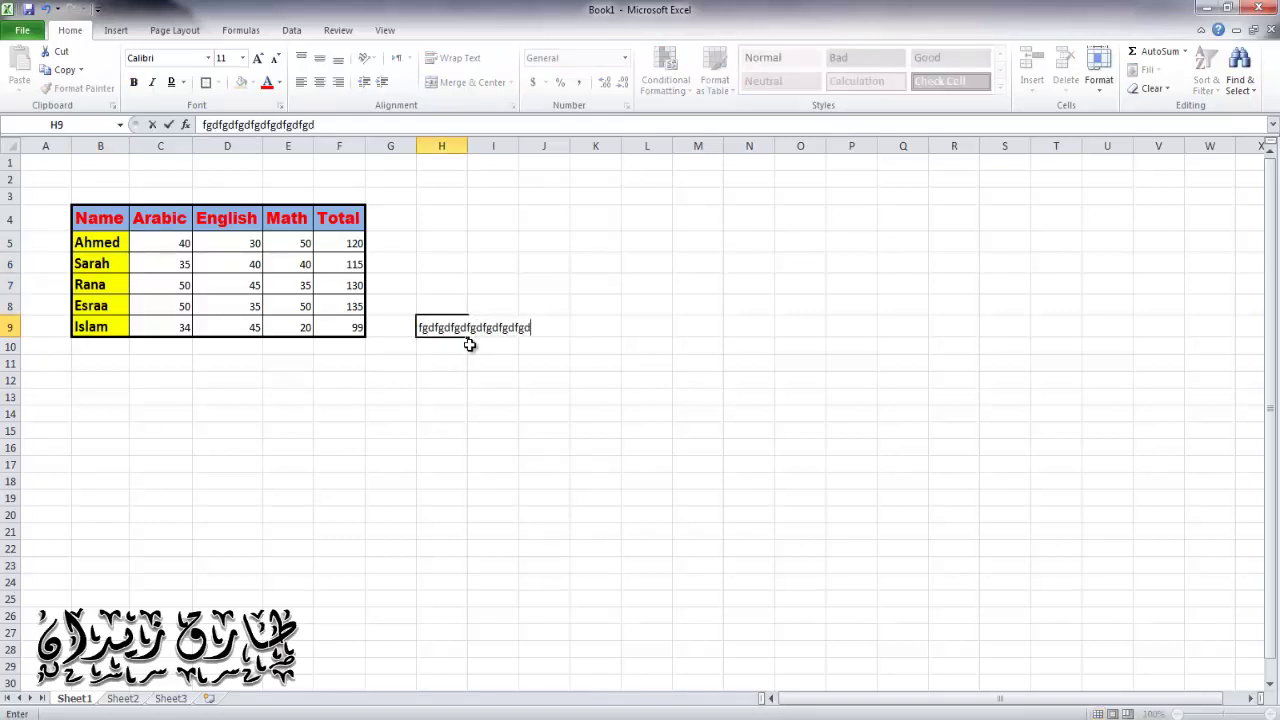
{"action": "type", "text": "fgdfgdfgdfgdg"}
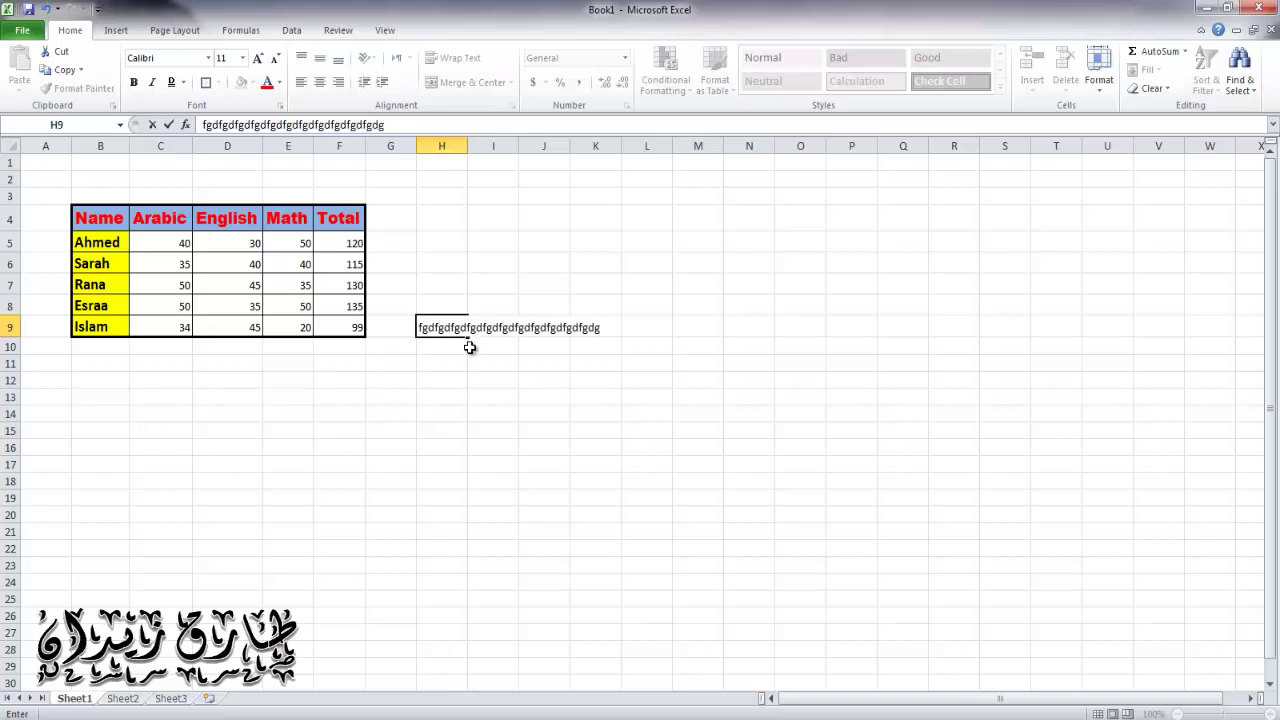
{"action": "type", "text": "fgfhfdh"}
{"action": "left_click", "coordinate": [485, 374]}
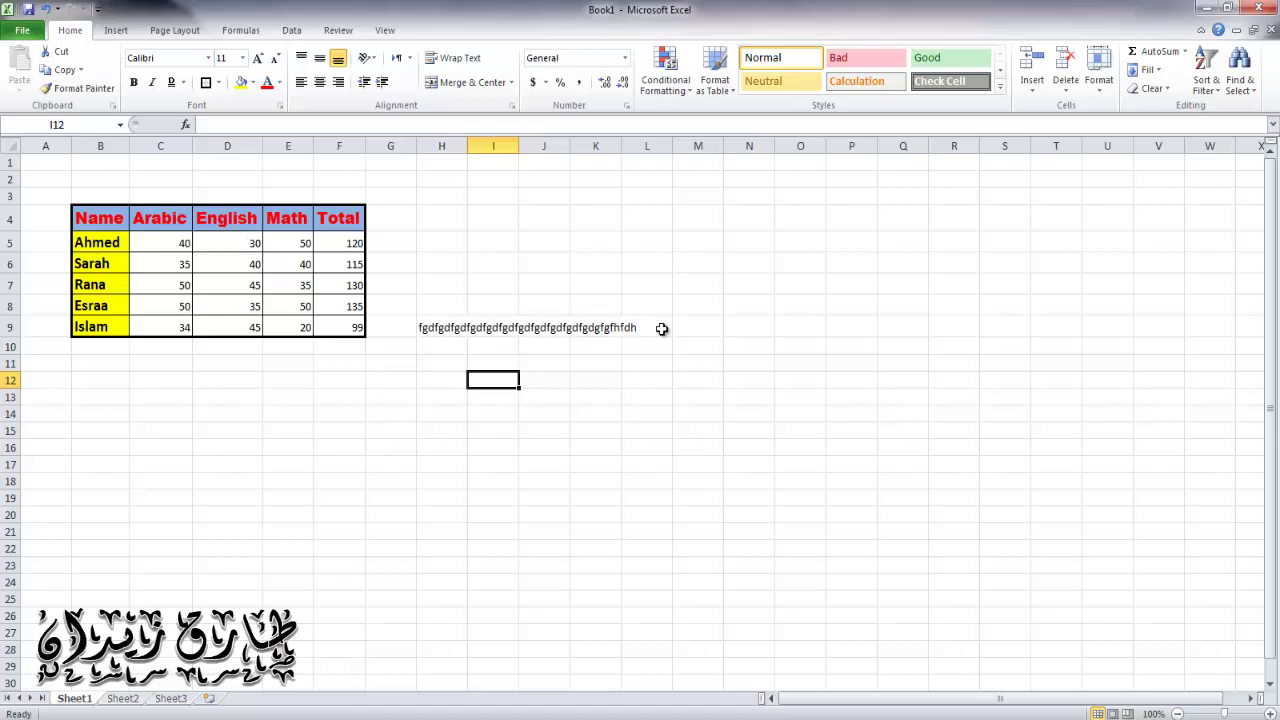
{"action": "left_click", "coordinate": [425, 327]}
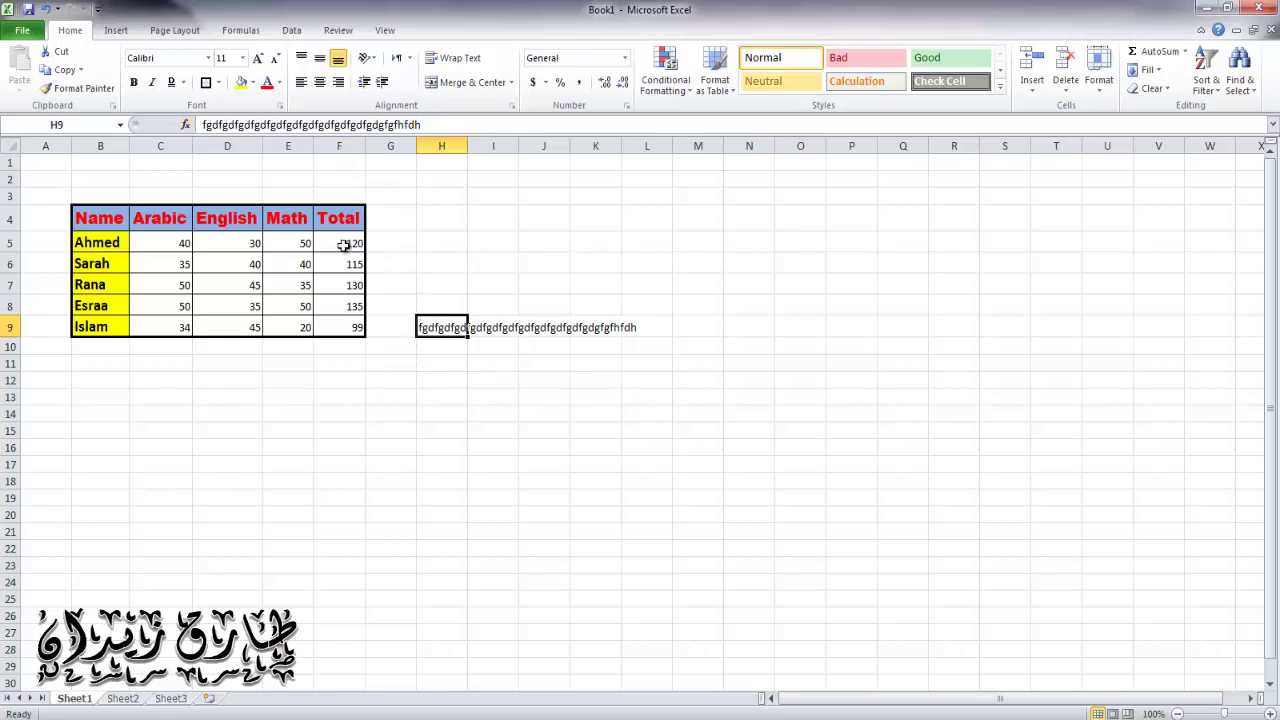
{"action": "left_click", "coordinate": [508, 333]}
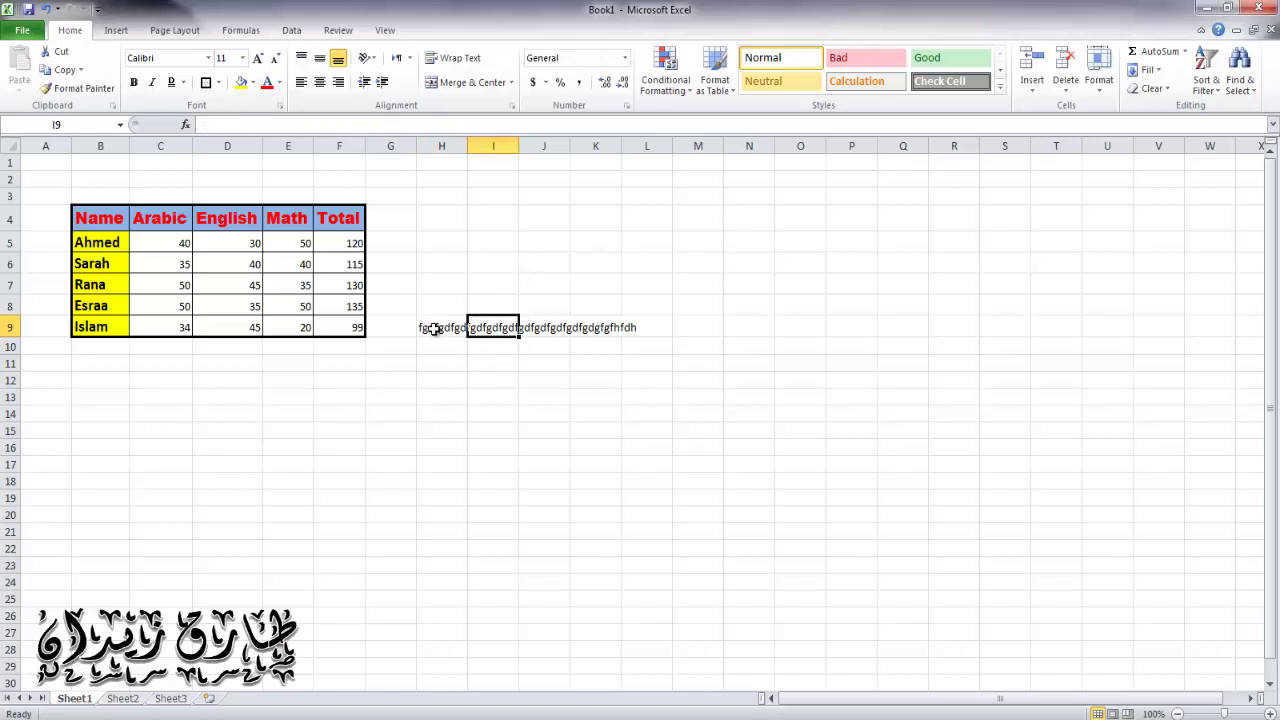
{"action": "left_click", "coordinate": [554, 333]}
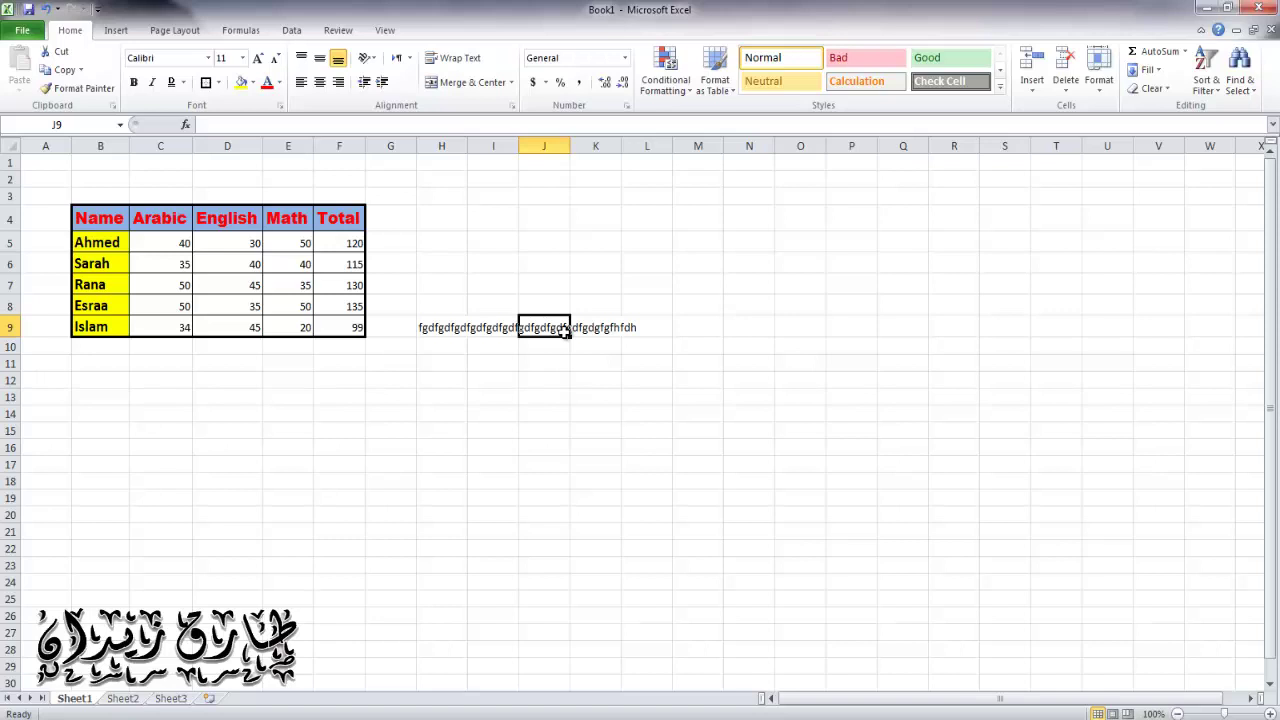
{"action": "left_click", "coordinate": [611, 333]}
{"action": "left_click", "coordinate": [642, 327]}
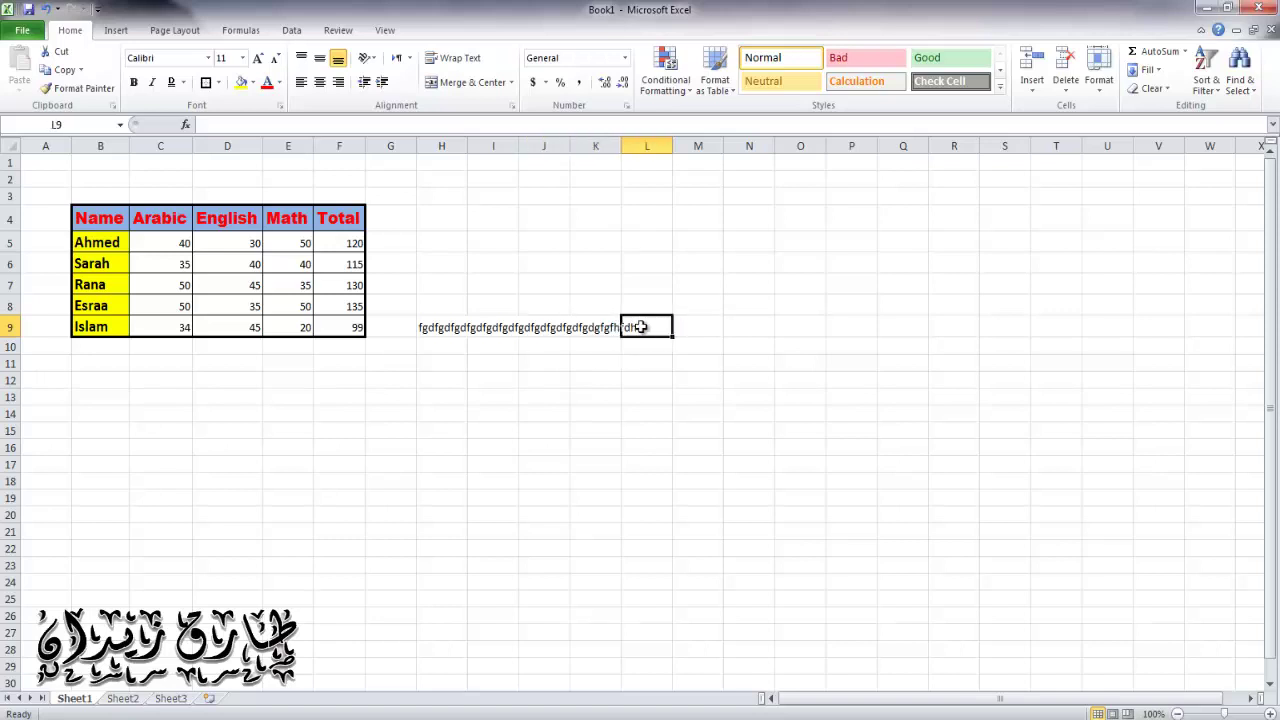
{"action": "left_click", "coordinate": [443, 327]}
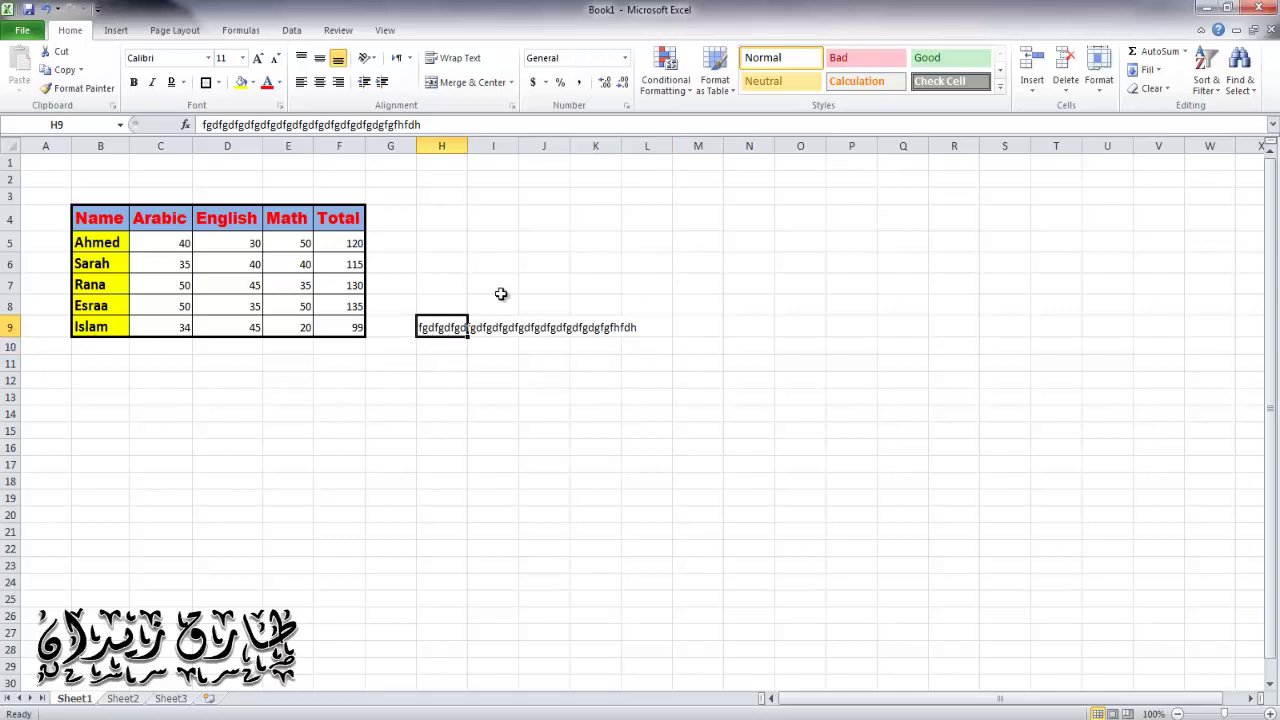
{"action": "key", "text": "Delete"}
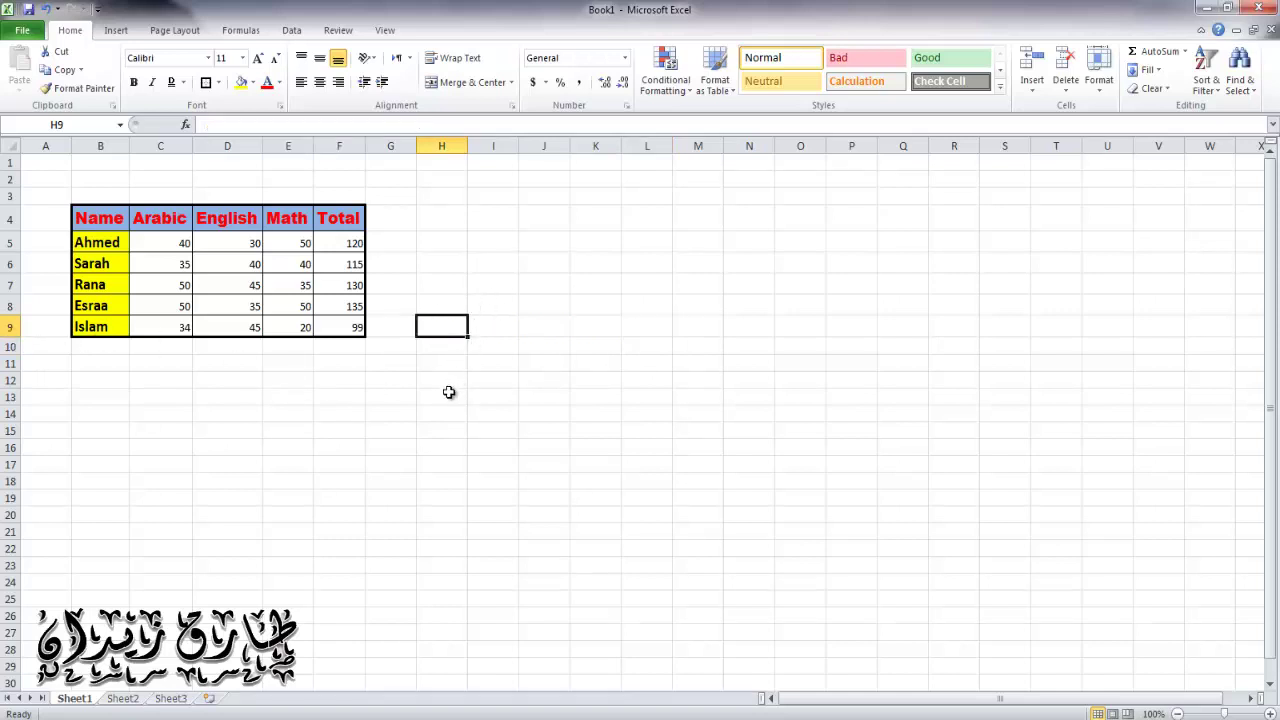
- Enter the long test string 'dfgdfsfdgdfgdfgdfgdfhgdfdhghfdgh' in cell H13
{"action": "left_click", "coordinate": [461, 394]}
{"action": "type", "text": "dfgdfs"}
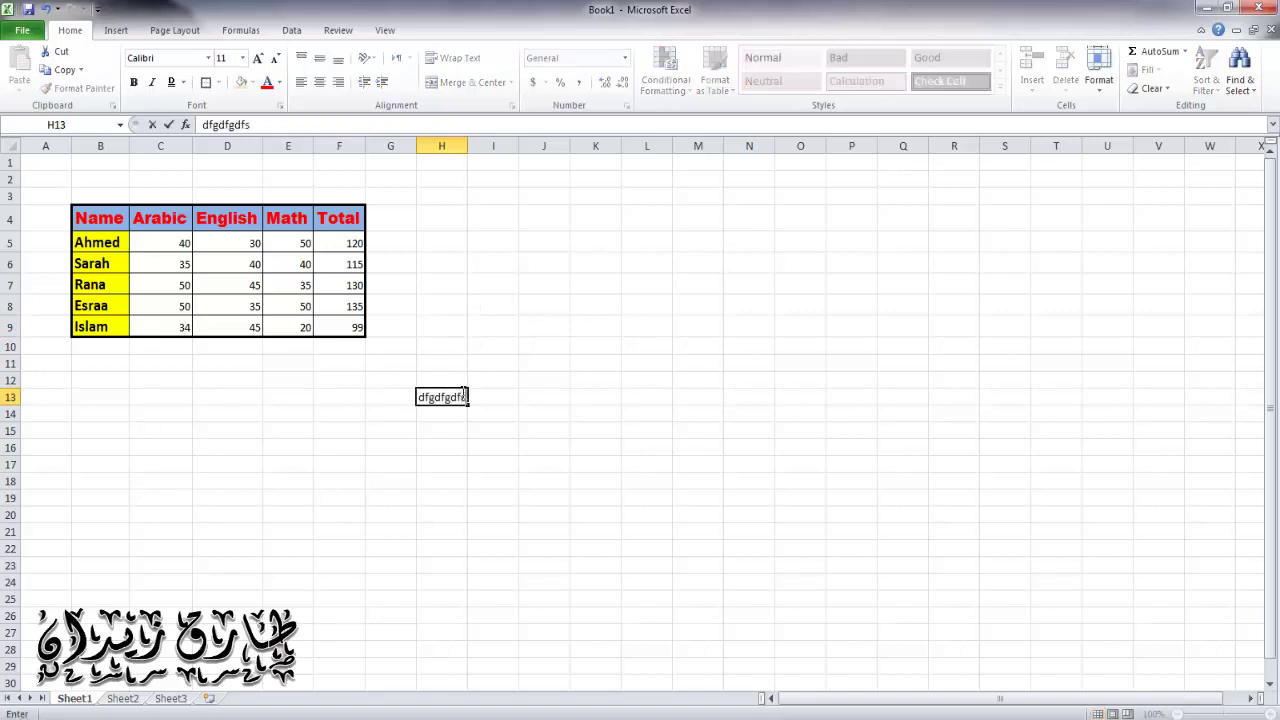
{"action": "type", "text": "fdgdfgdfgdfg"}
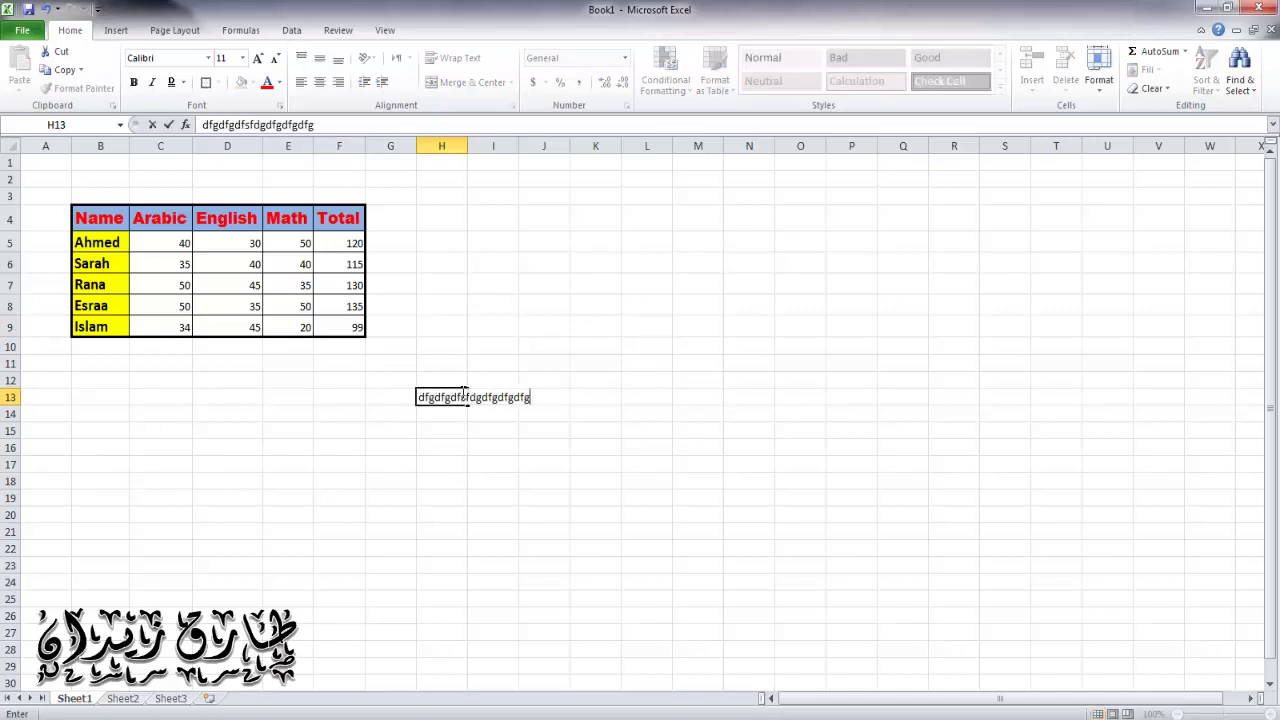
{"action": "type", "text": "dfhgdfdhghfdghfdgh"}
{"action": "left_click", "coordinate": [455, 463]}
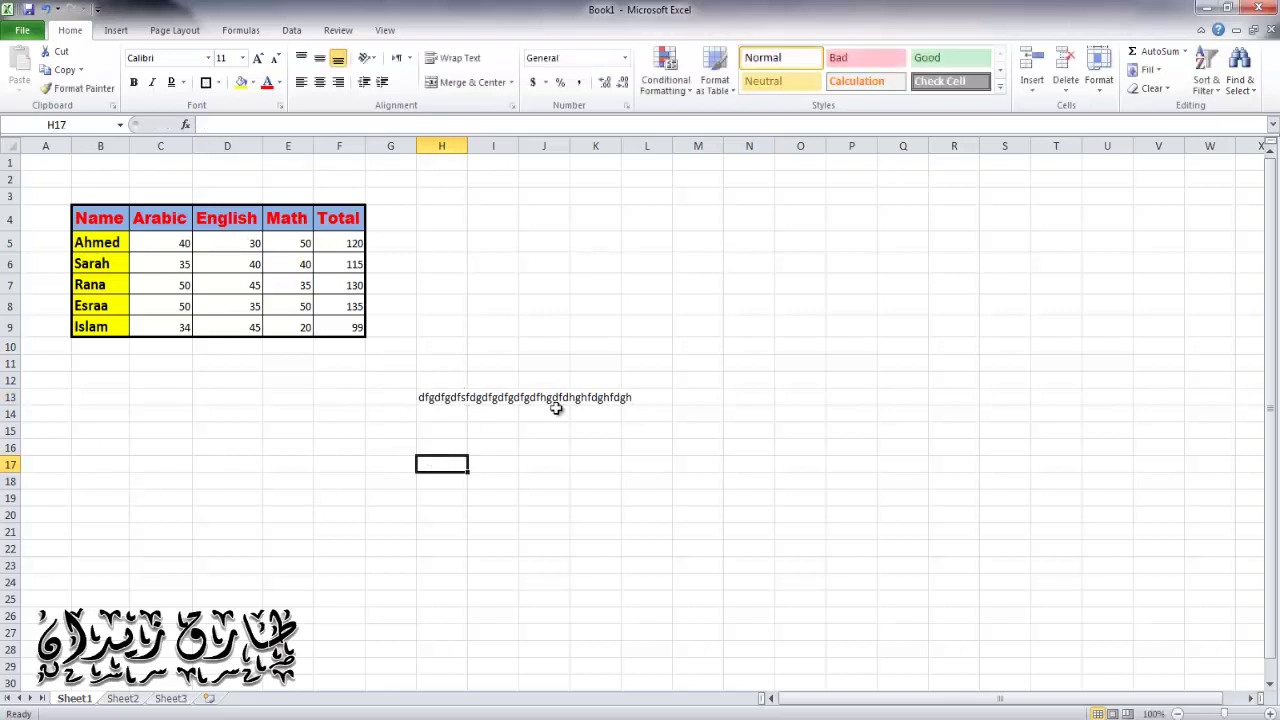
- Make row 13 much taller and widen column H, then reselect H13
{"action": "left_click", "coordinate": [438, 395]}
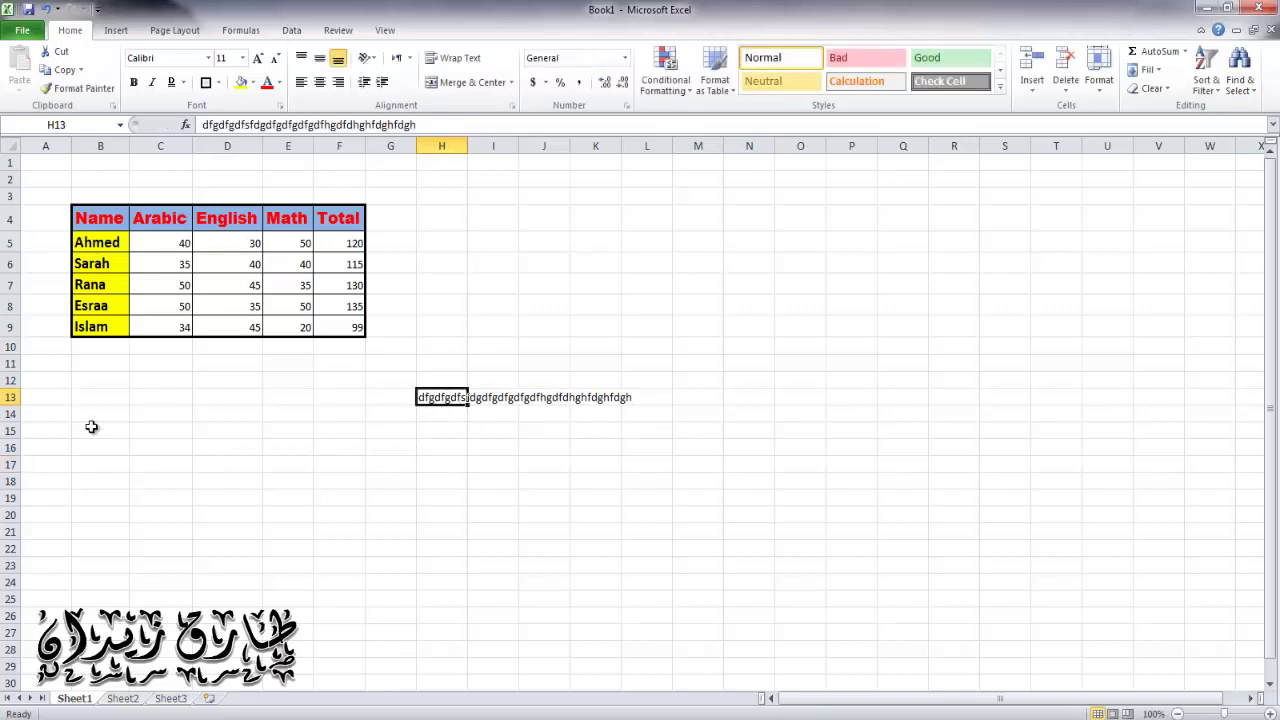
{"action": "left_click_drag", "start_coordinate": [14, 405], "coordinate": [25, 532]}
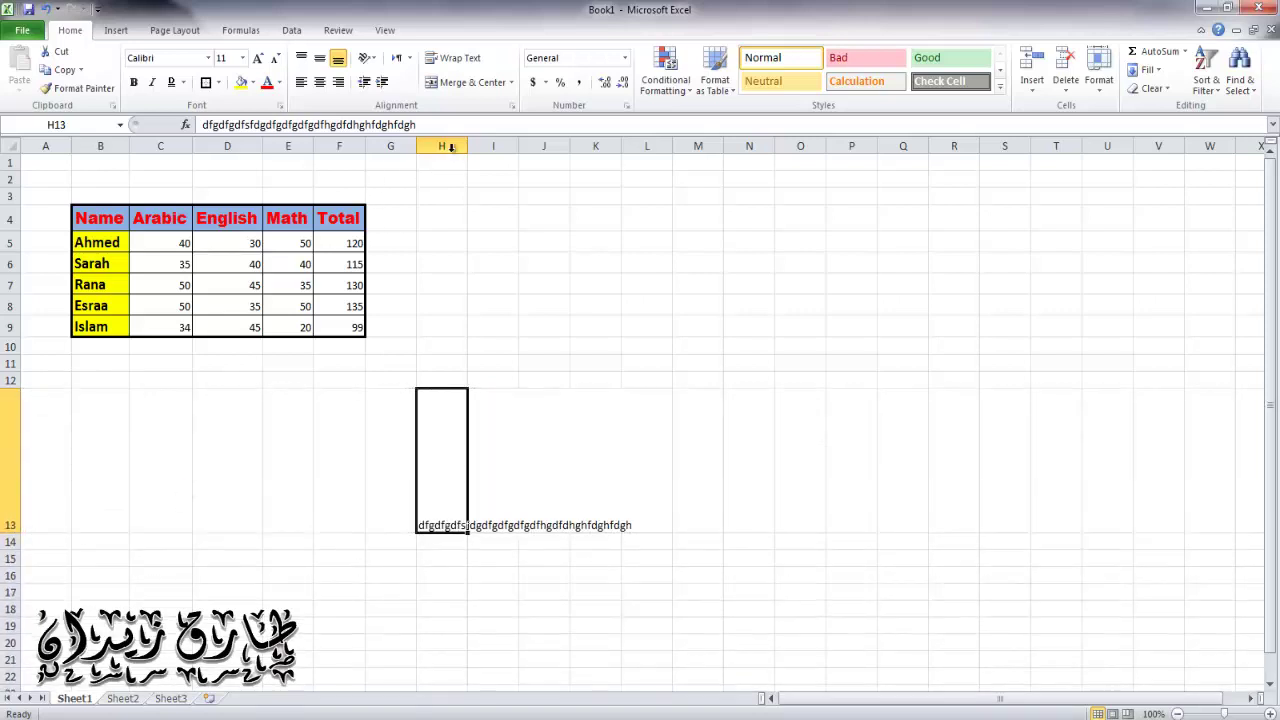
{"action": "left_click_drag", "start_coordinate": [467, 146], "coordinate": [509, 146]}
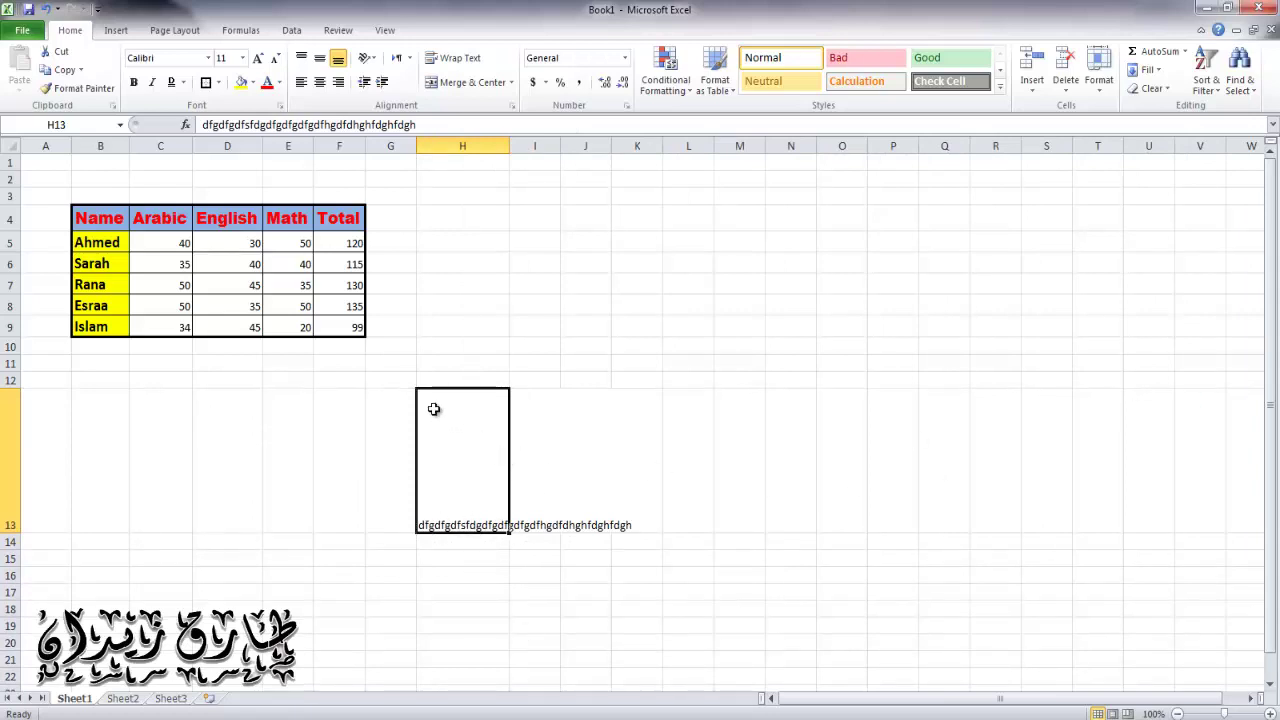
{"action": "left_click", "coordinate": [742, 609]}
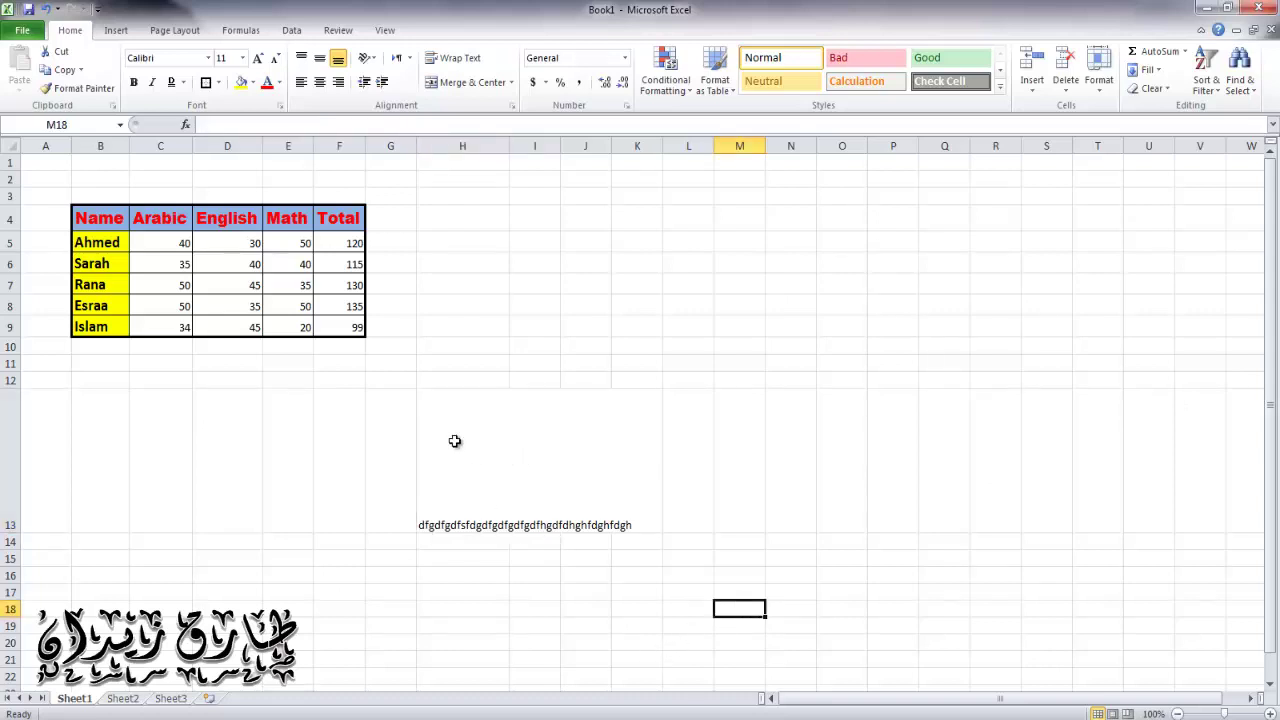
{"action": "left_click", "coordinate": [480, 516]}
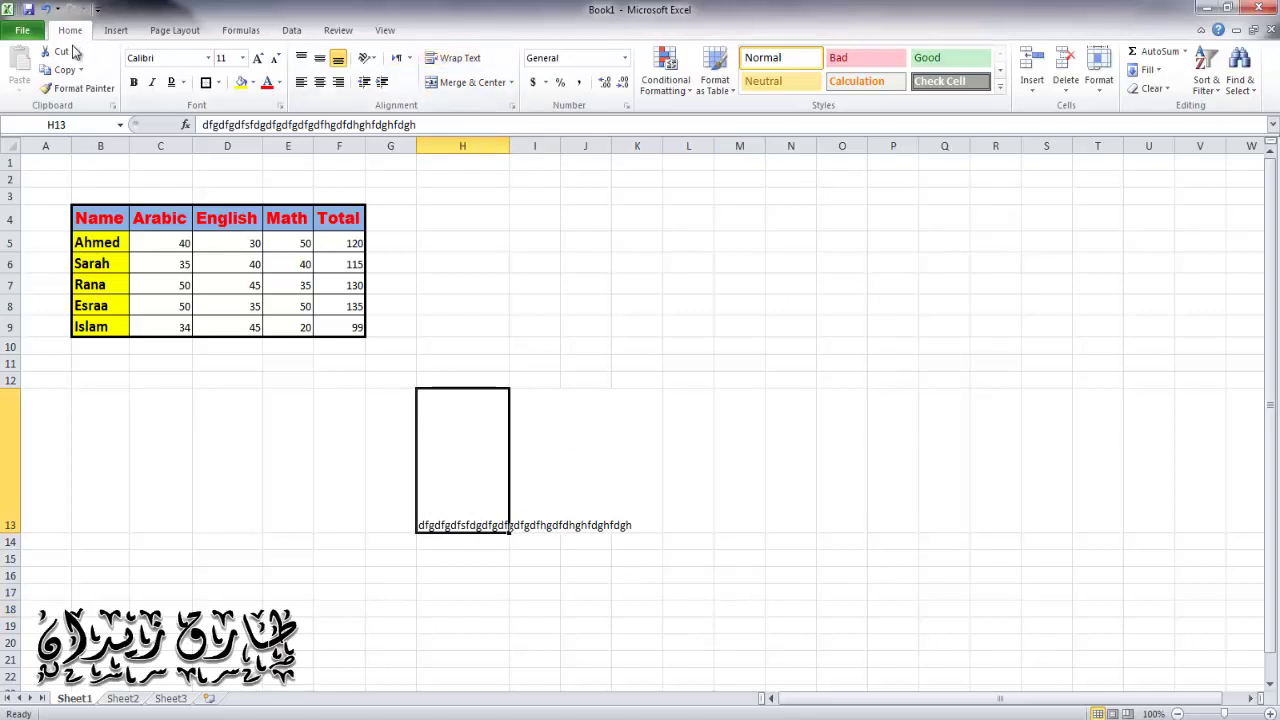
- Turn on Wrap Text for H13 so its long string wraps onto three lines
{"action": "left_click", "coordinate": [458, 58]}
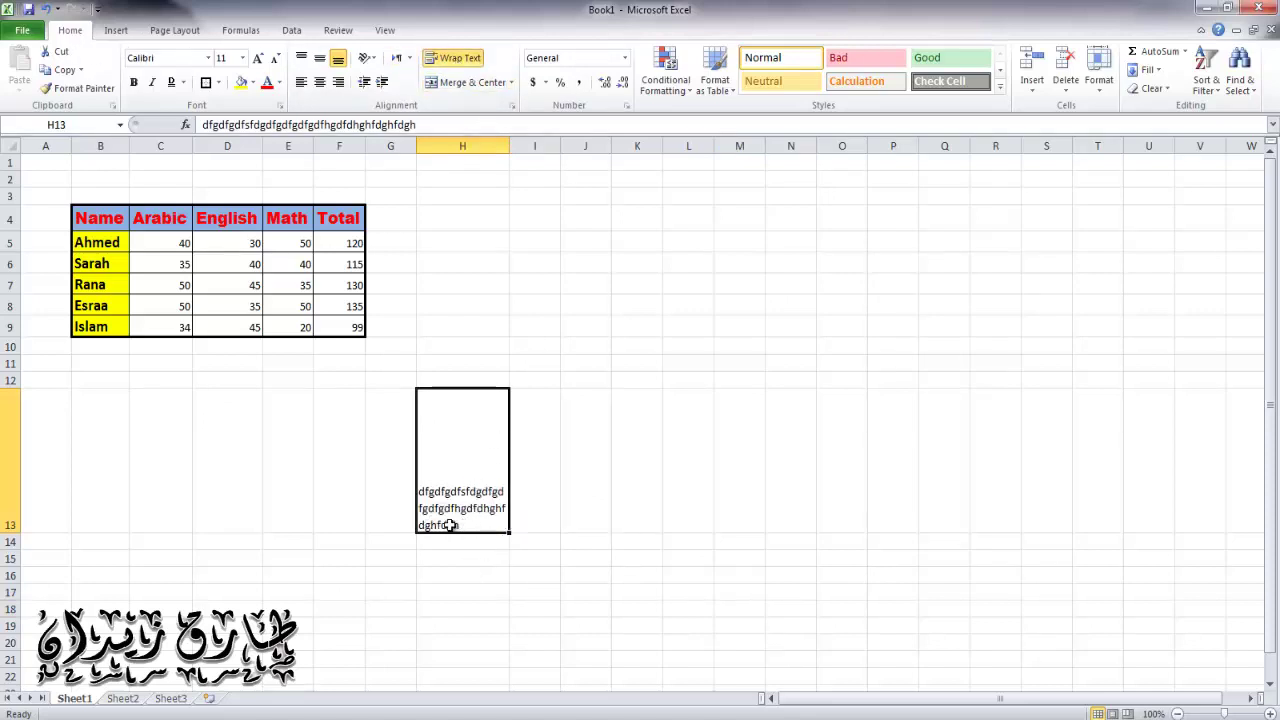
{"action": "left_click", "coordinate": [460, 574]}
{"action": "left_click", "coordinate": [474, 441]}
{"action": "key", "text": "Right"}
{"action": "key", "text": "Right"}
{"action": "key", "text": "Right"}
{"action": "key", "text": "Right"}
{"action": "left_click", "coordinate": [451, 497]}
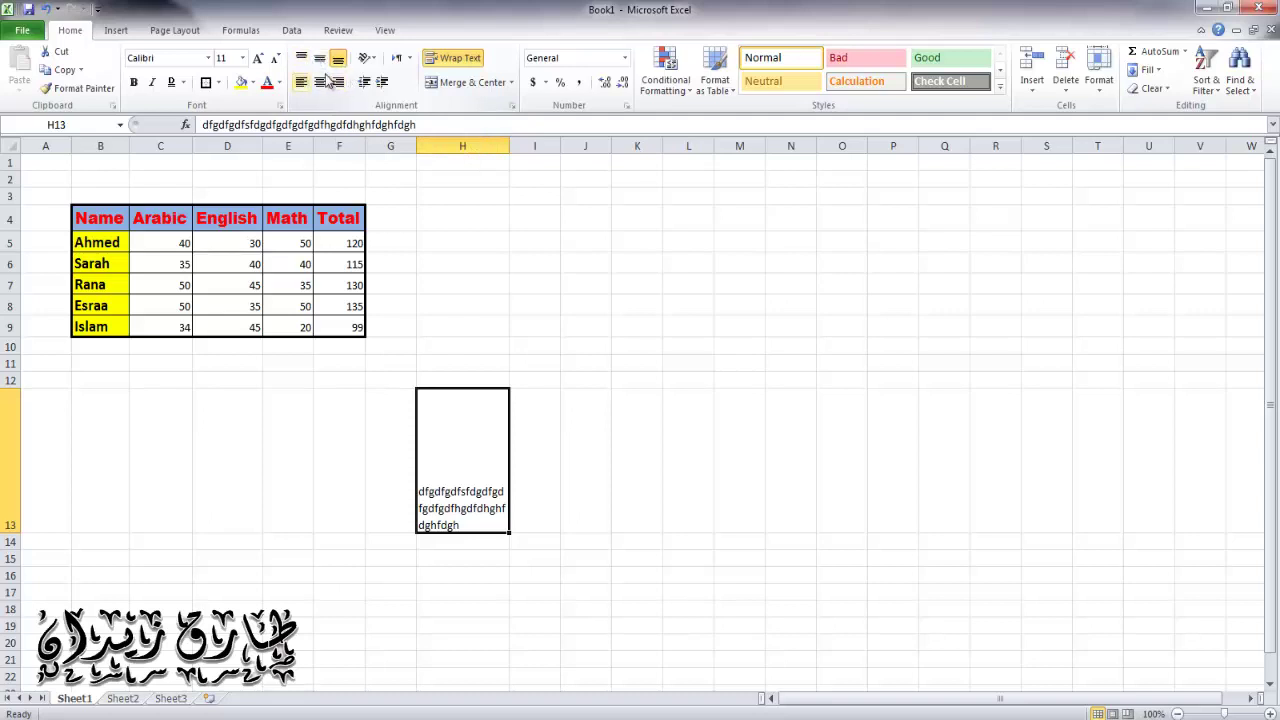
- Center H13's text horizontally and vertically after trying right, left and top alignment
{"action": "left_click", "coordinate": [343, 84]}
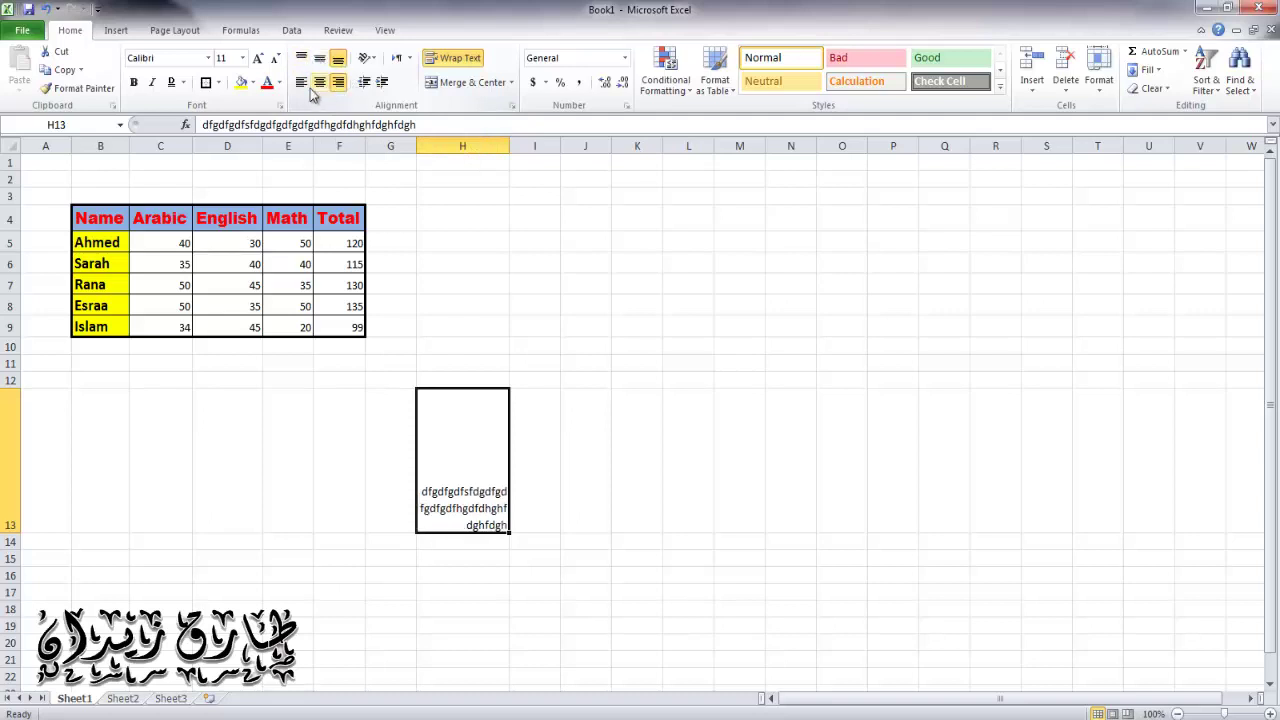
{"action": "left_click", "coordinate": [302, 84]}
{"action": "left_click", "coordinate": [317, 85]}
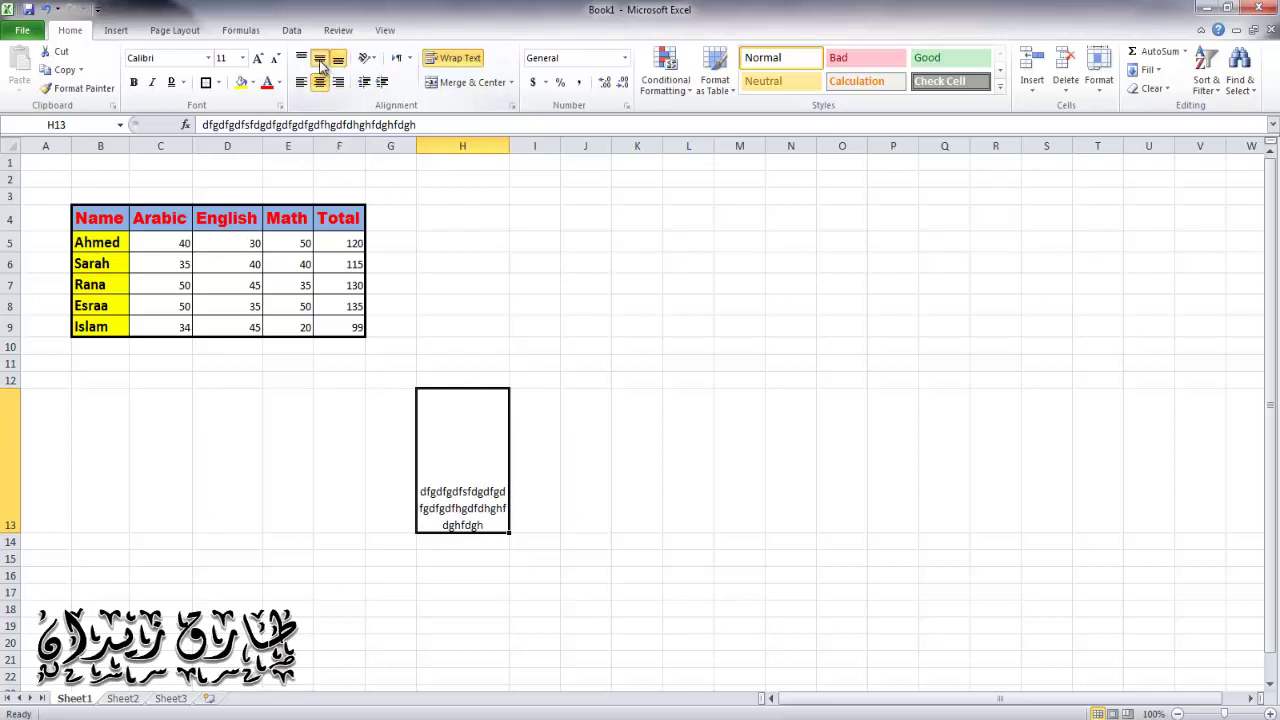
{"action": "left_click", "coordinate": [319, 58]}
{"action": "left_click", "coordinate": [304, 59]}
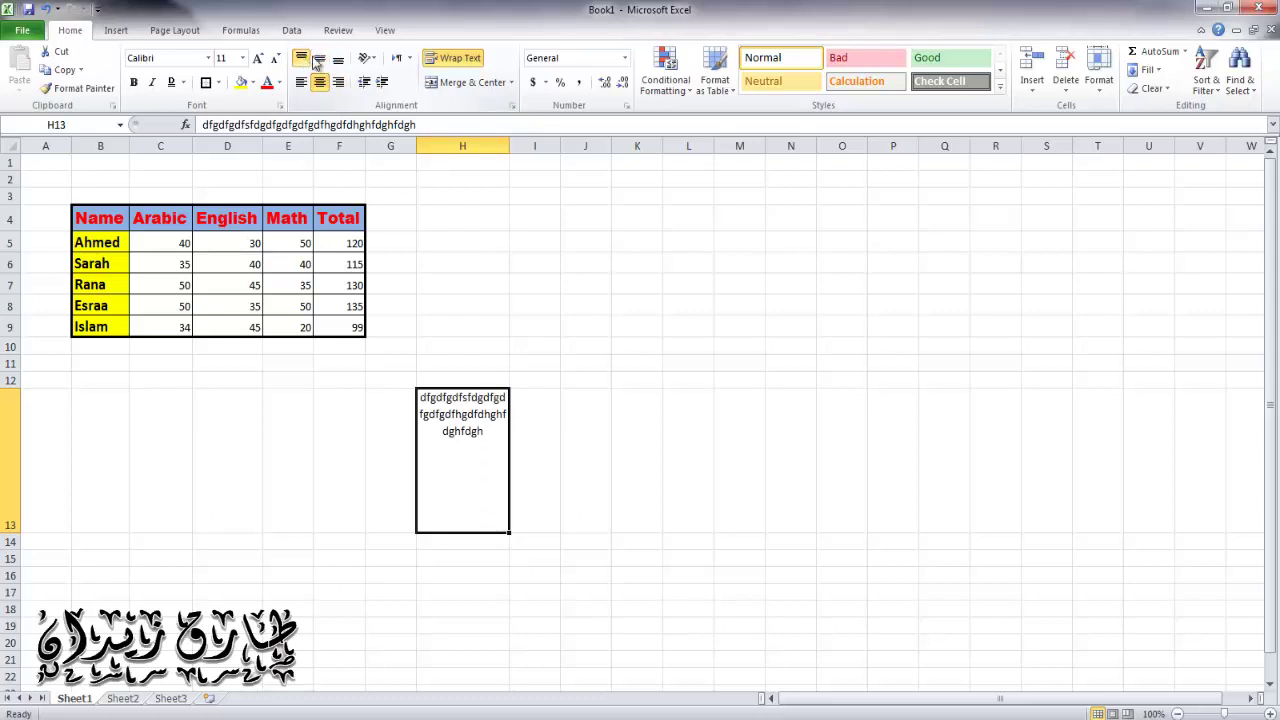
{"action": "left_click", "coordinate": [320, 59]}
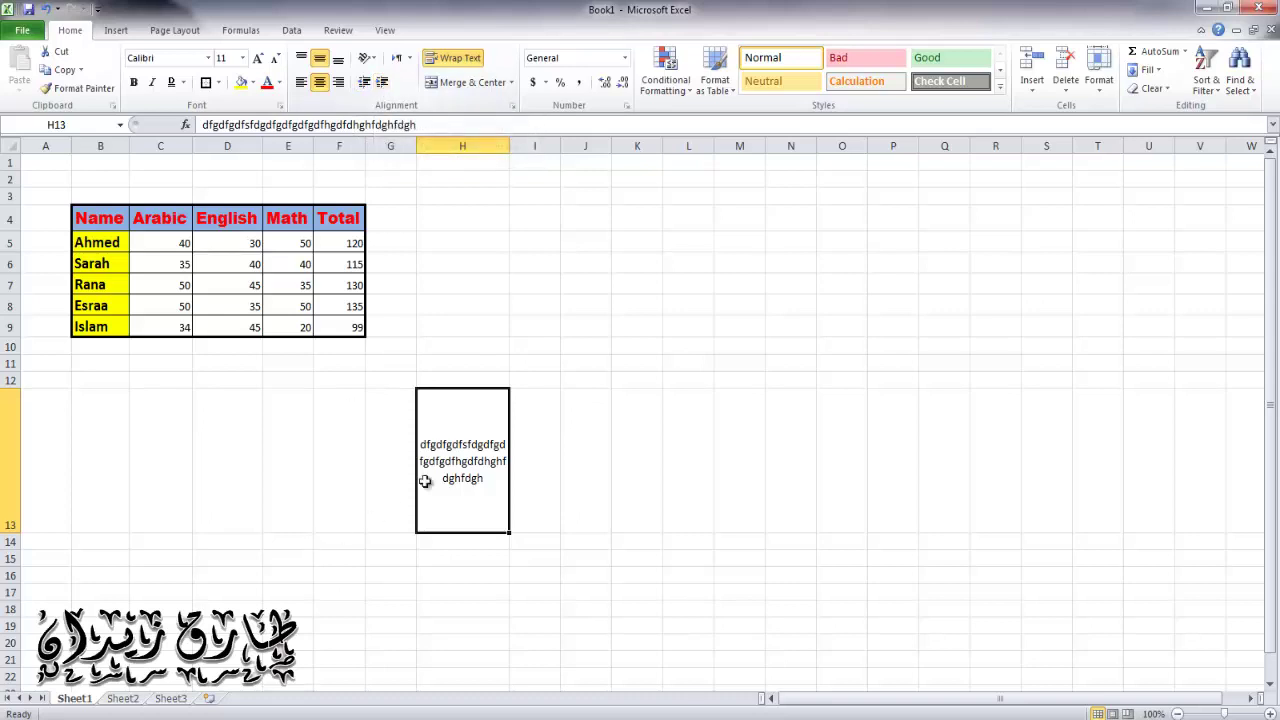
- Try counterclockwise, clockwise and upward rotation on H13, then restore horizontal text
{"action": "left_click", "coordinate": [532, 422]}
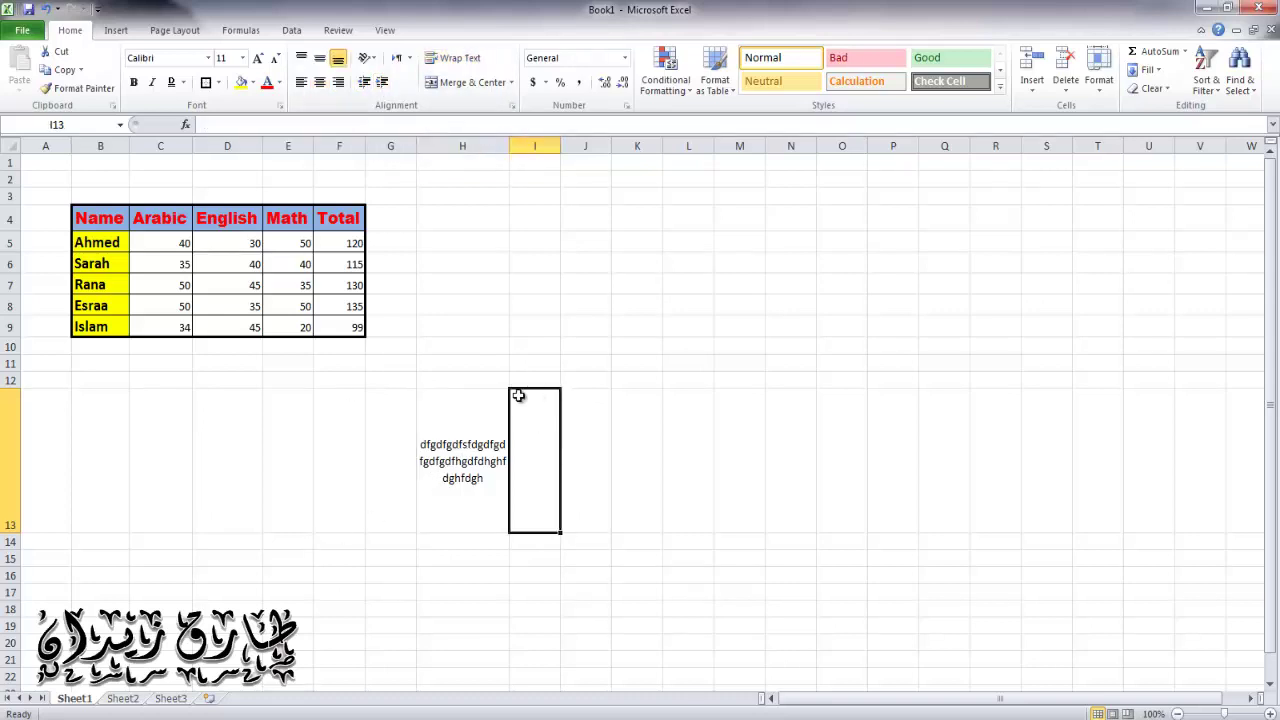
{"action": "left_click", "coordinate": [478, 451]}
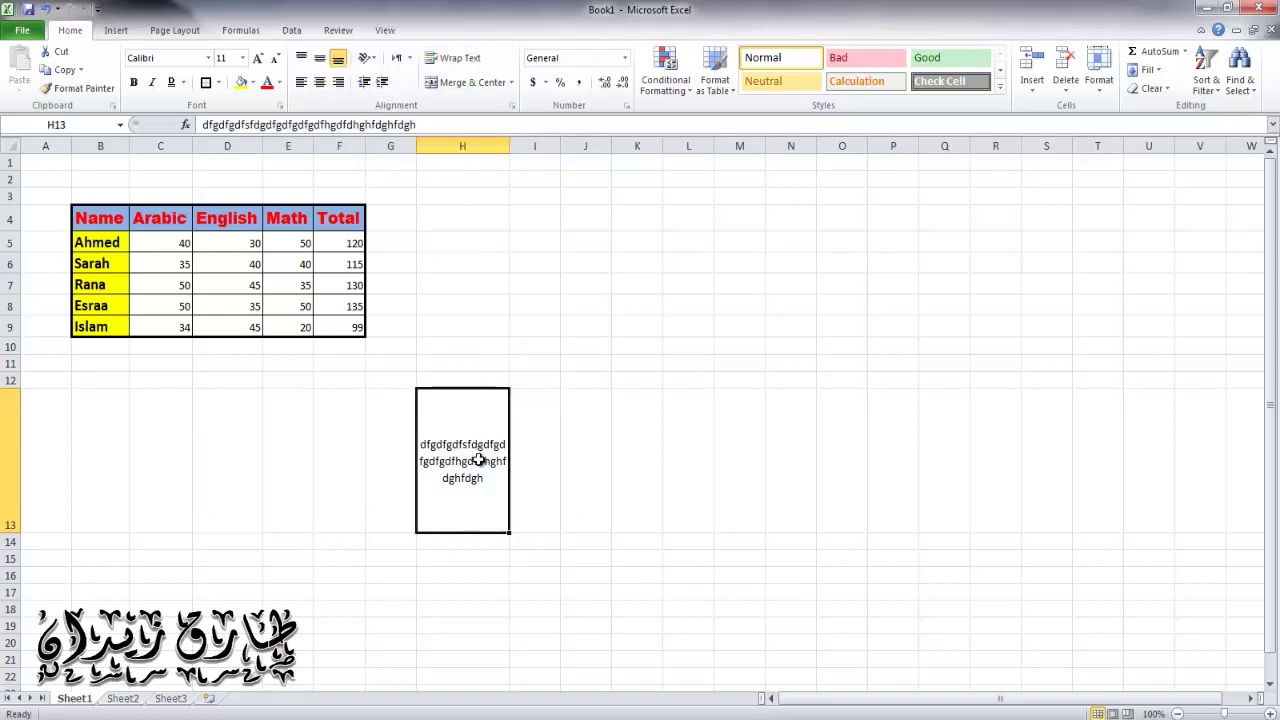
{"action": "left_click", "coordinate": [376, 59]}
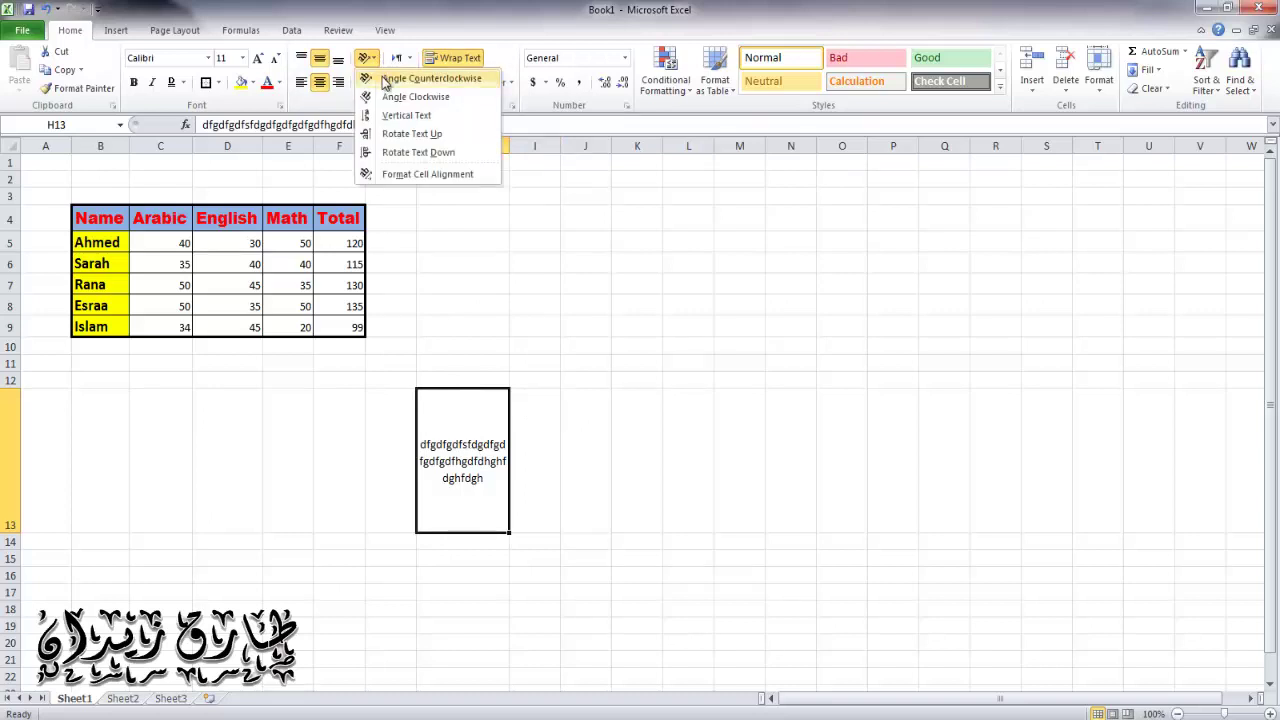
{"action": "left_click", "coordinate": [386, 80]}
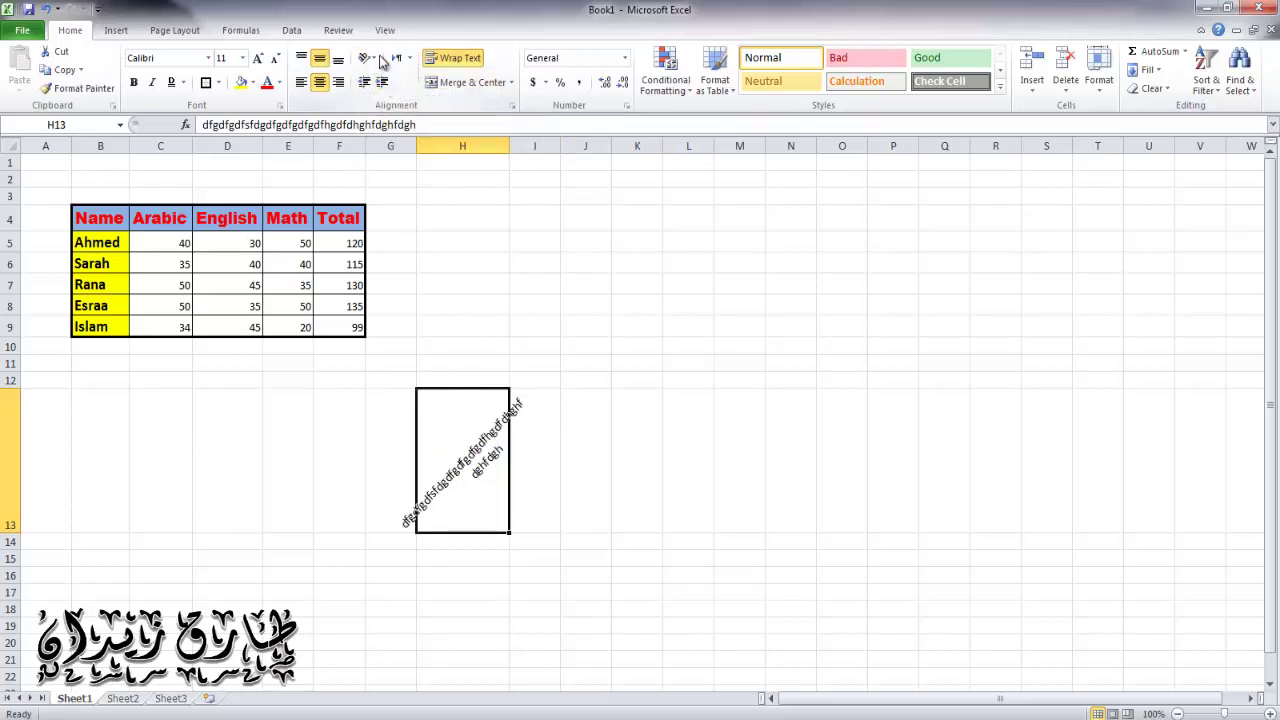
{"action": "left_click", "coordinate": [372, 60]}
{"action": "left_click", "coordinate": [410, 97]}
{"action": "left_click", "coordinate": [368, 59]}
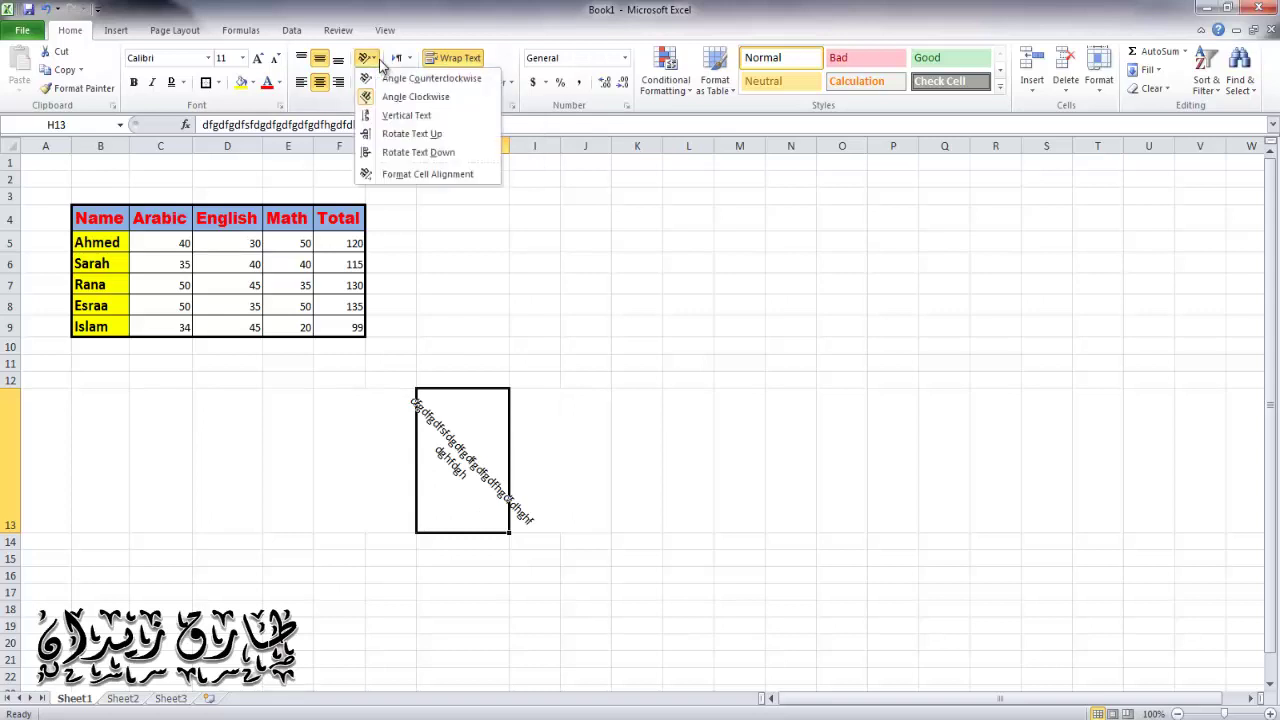
{"action": "left_click", "coordinate": [398, 133]}
{"action": "left_click", "coordinate": [372, 60]}
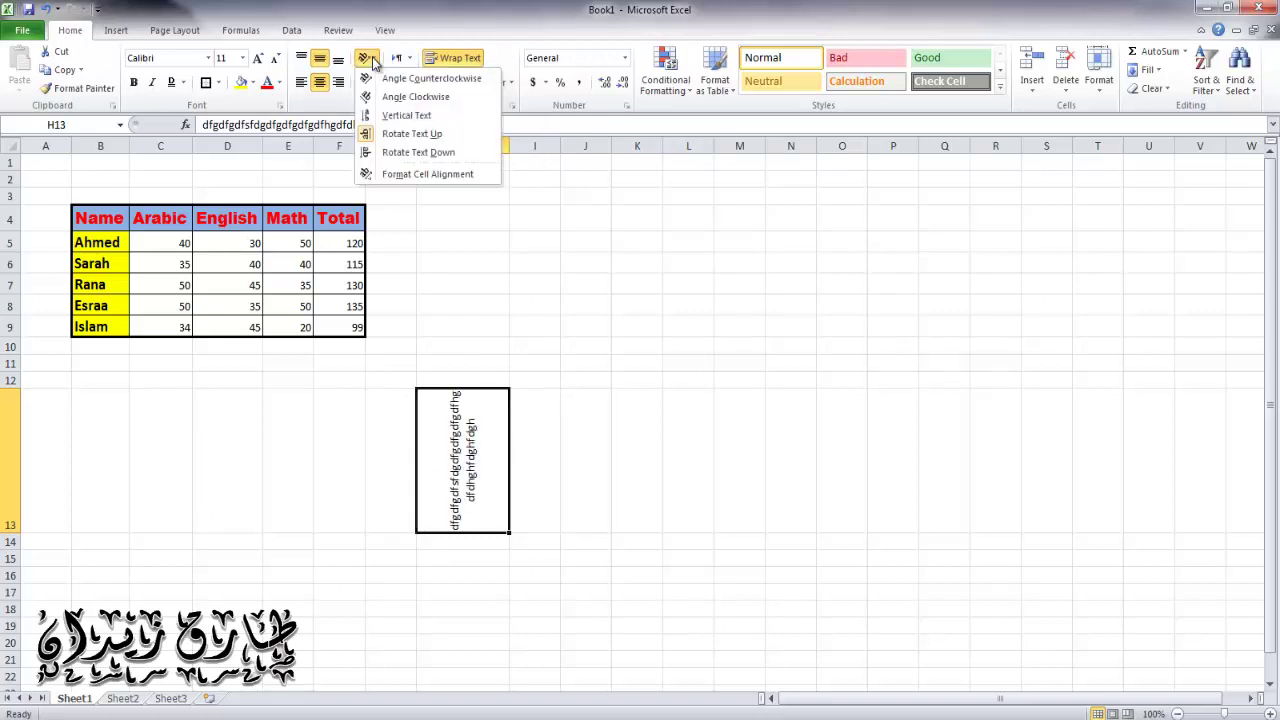
{"action": "left_click", "coordinate": [392, 133]}
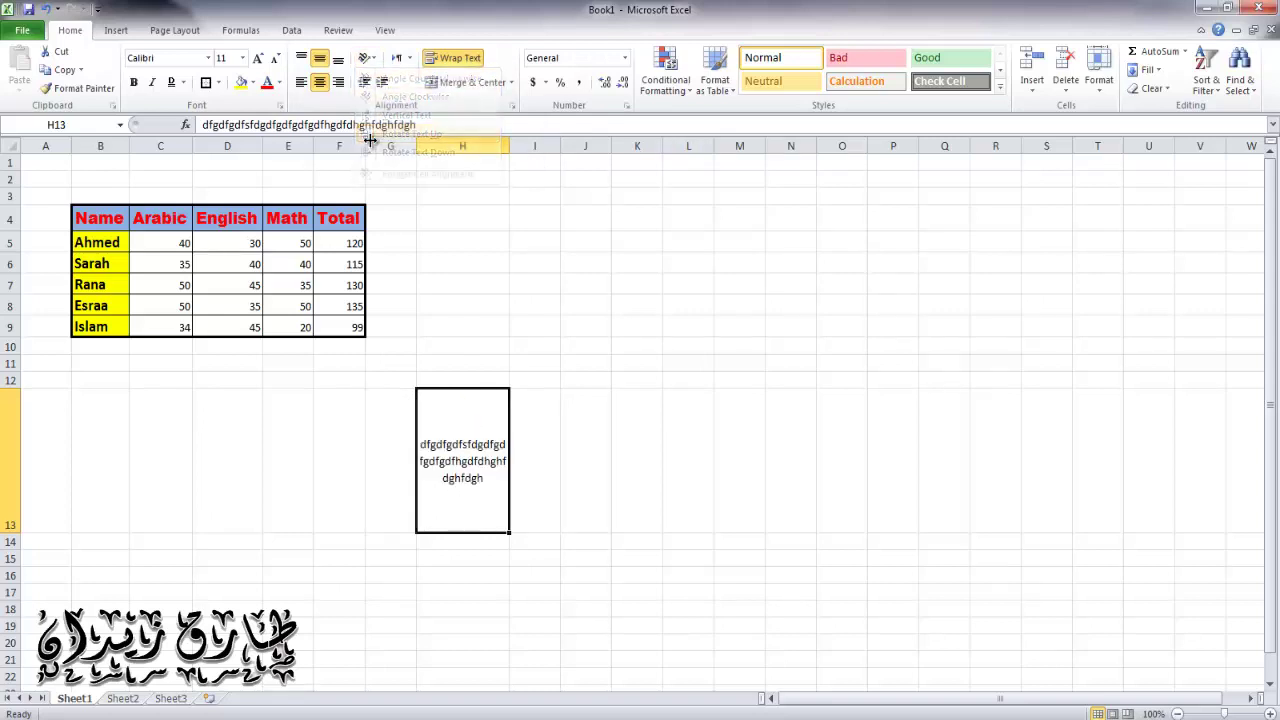
{"action": "left_click", "coordinate": [411, 60]}
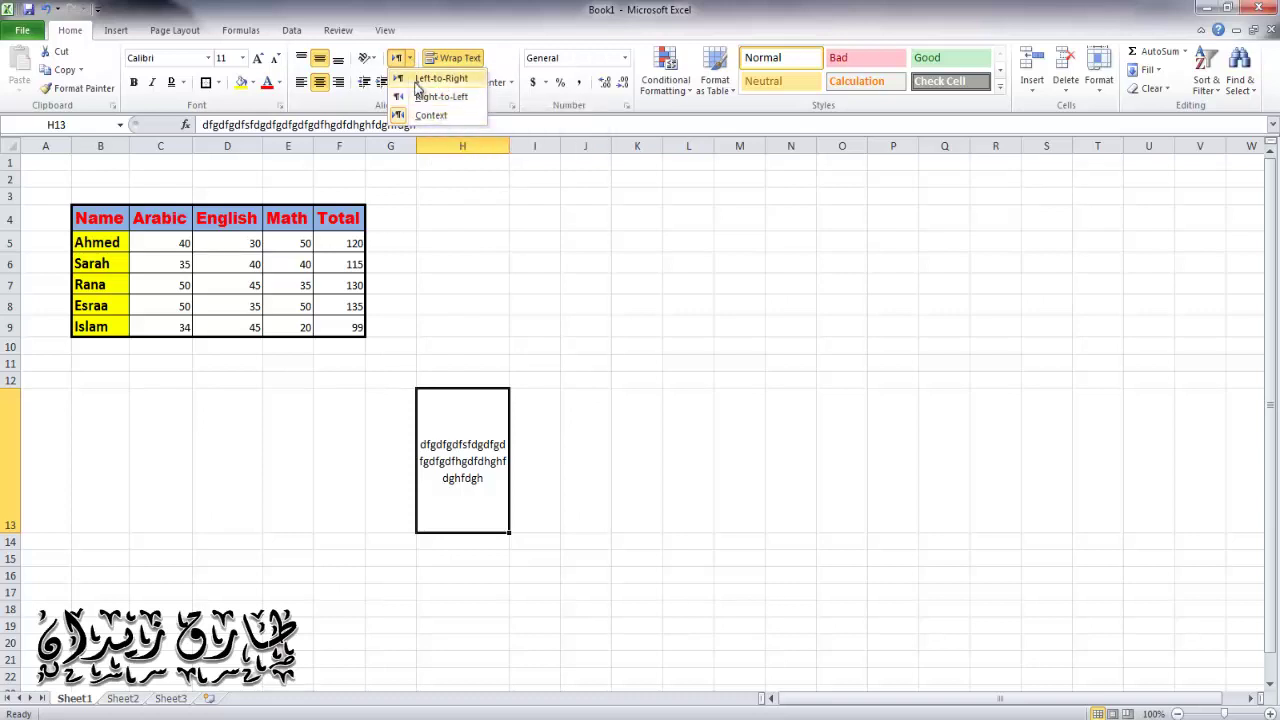
- Set H13's text direction to Context after trying Left-to-Right and Right-to-Left
{"action": "left_click", "coordinate": [420, 80]}
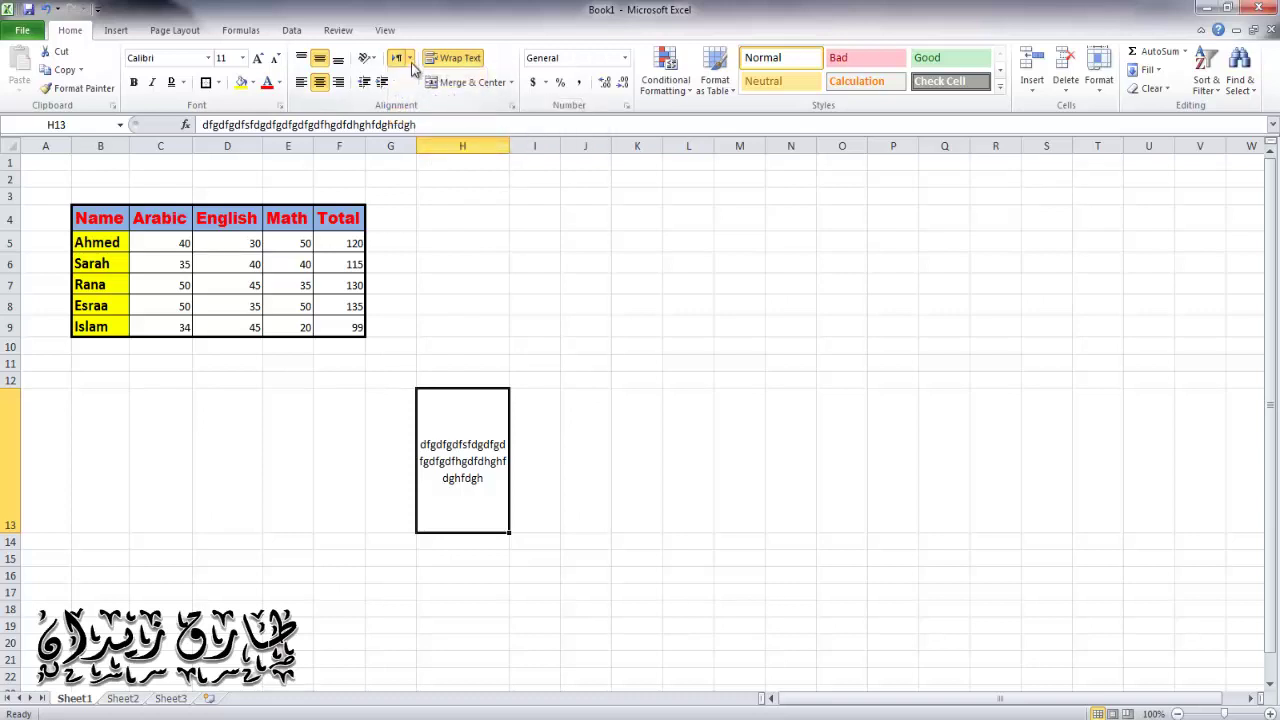
{"action": "left_click", "coordinate": [409, 58]}
{"action": "left_click", "coordinate": [432, 98]}
{"action": "left_click", "coordinate": [410, 58]}
{"action": "left_click", "coordinate": [436, 115]}
{"action": "left_click", "coordinate": [410, 58]}
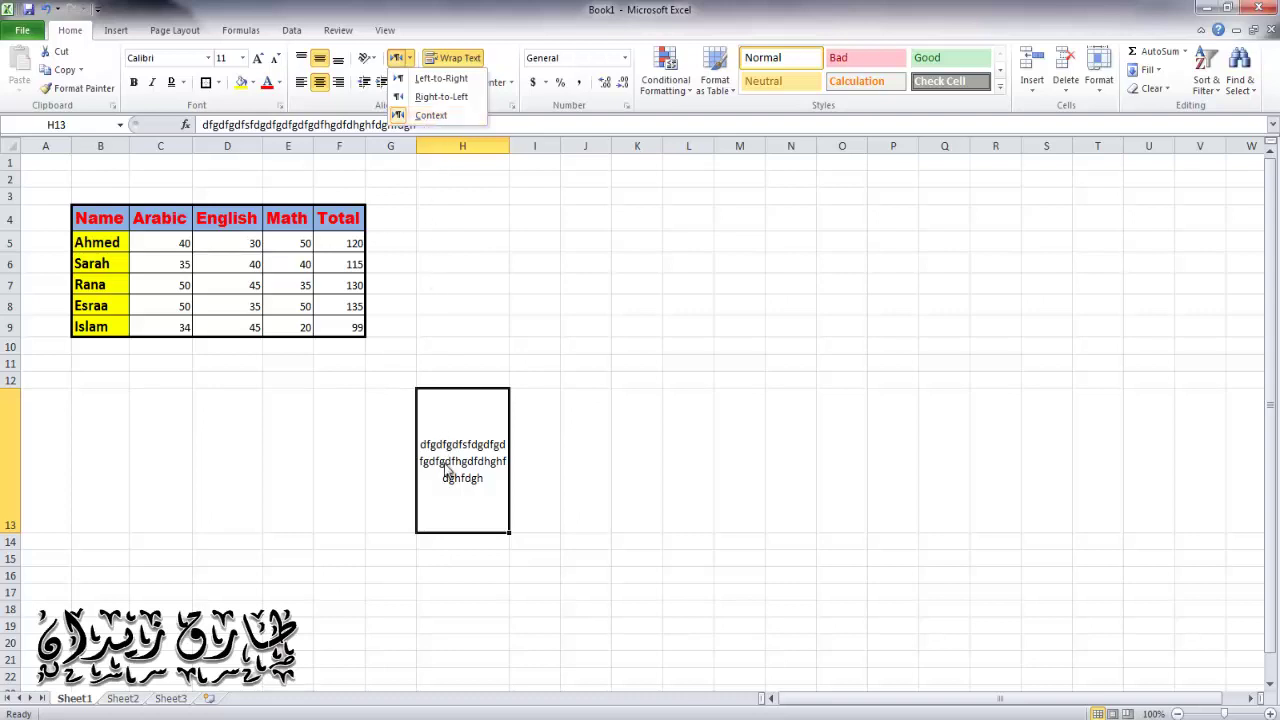
{"action": "key", "text": "Escape"}
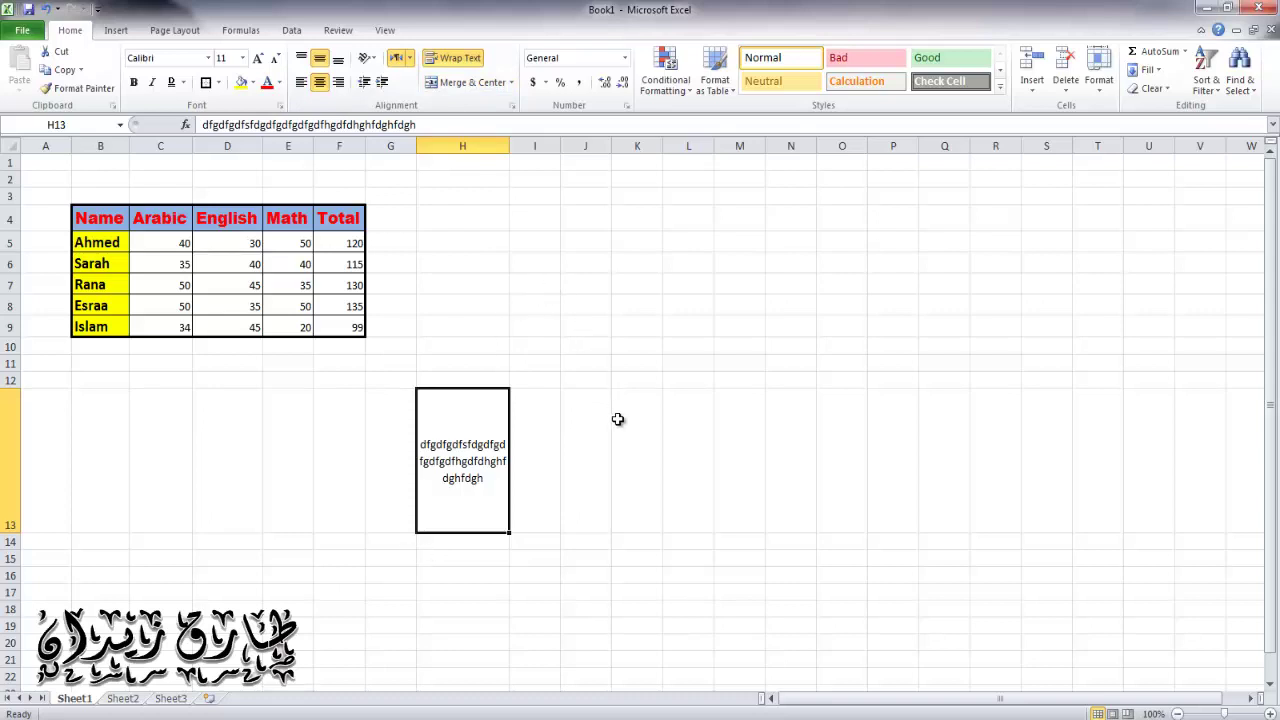
{"action": "left_click", "coordinate": [84, 180]}
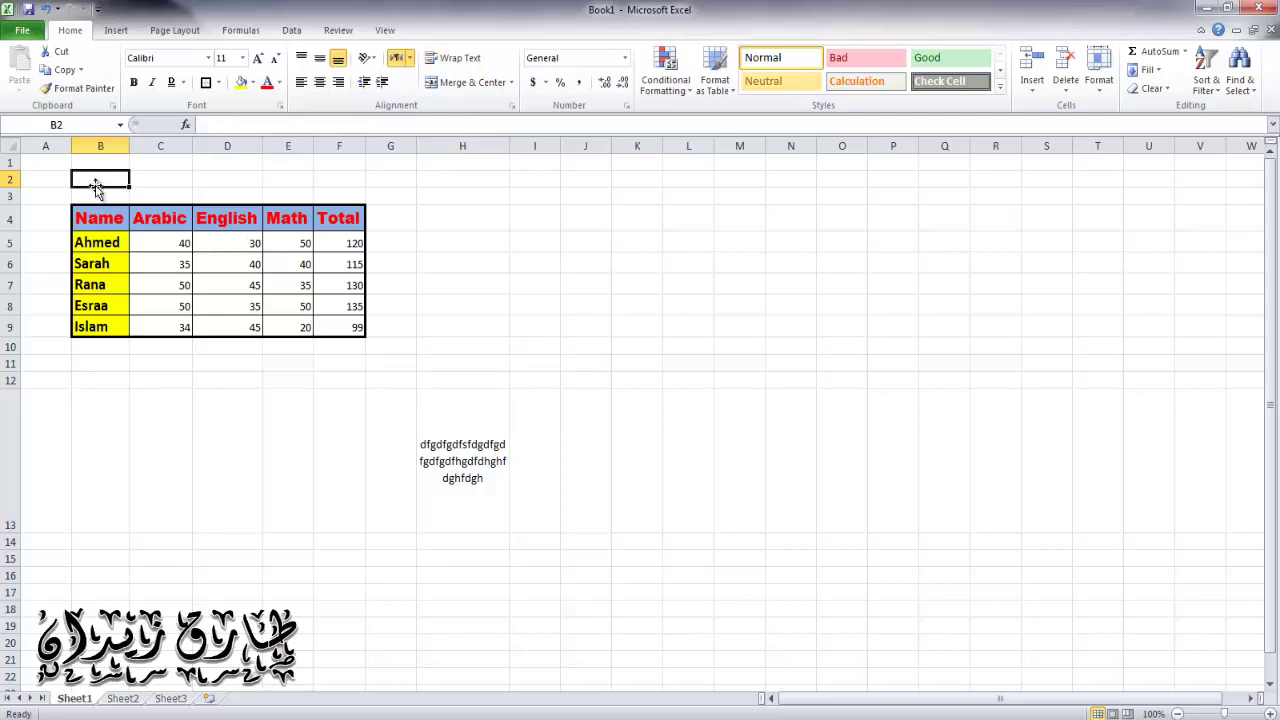
- Type 'De' in B2 to start the title December
{"action": "type", "text": "December Degrees"}
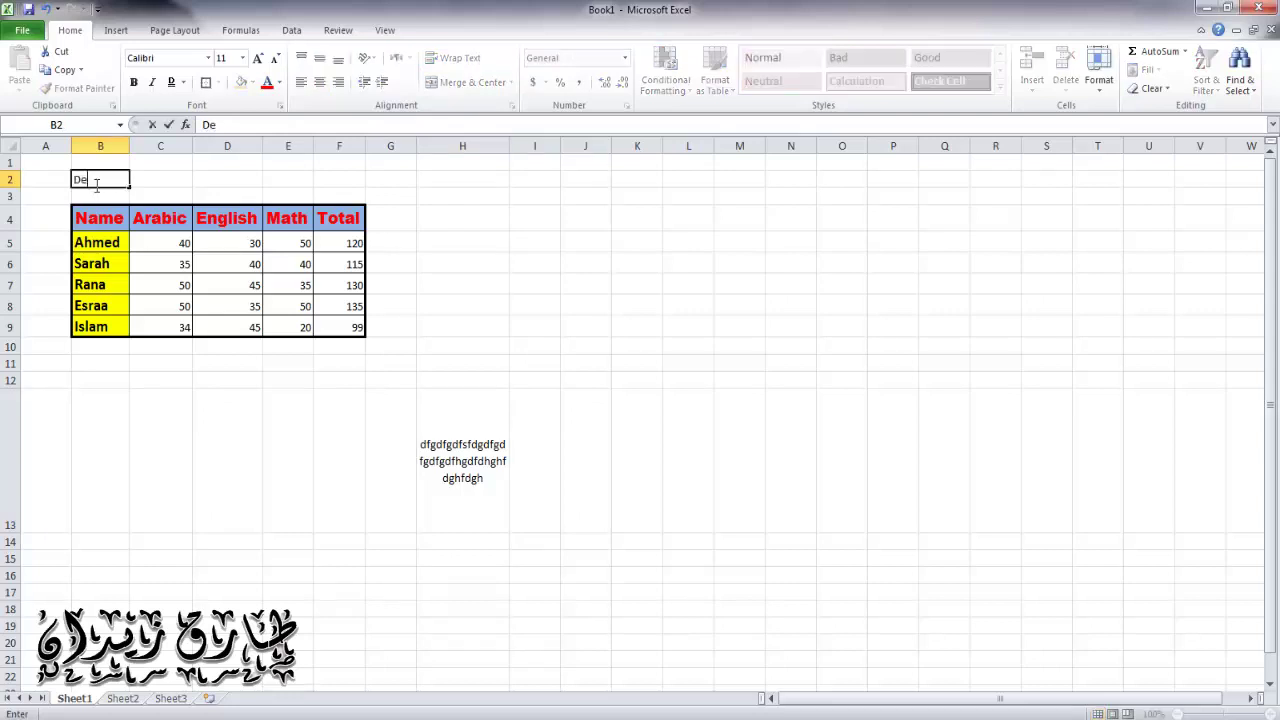
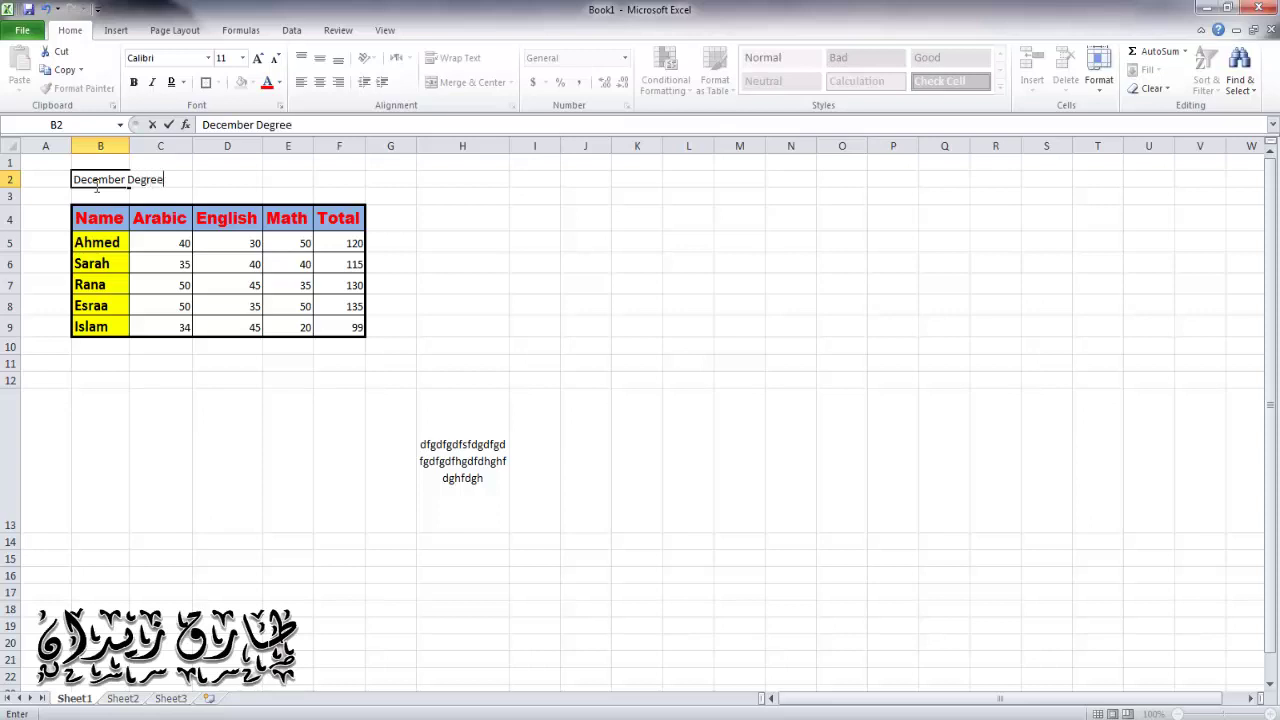
- Finish the B2 title so it reads 'December Degrees'
{"action": "type", "text": "s"}
{"action": "key", "text": "Return"}
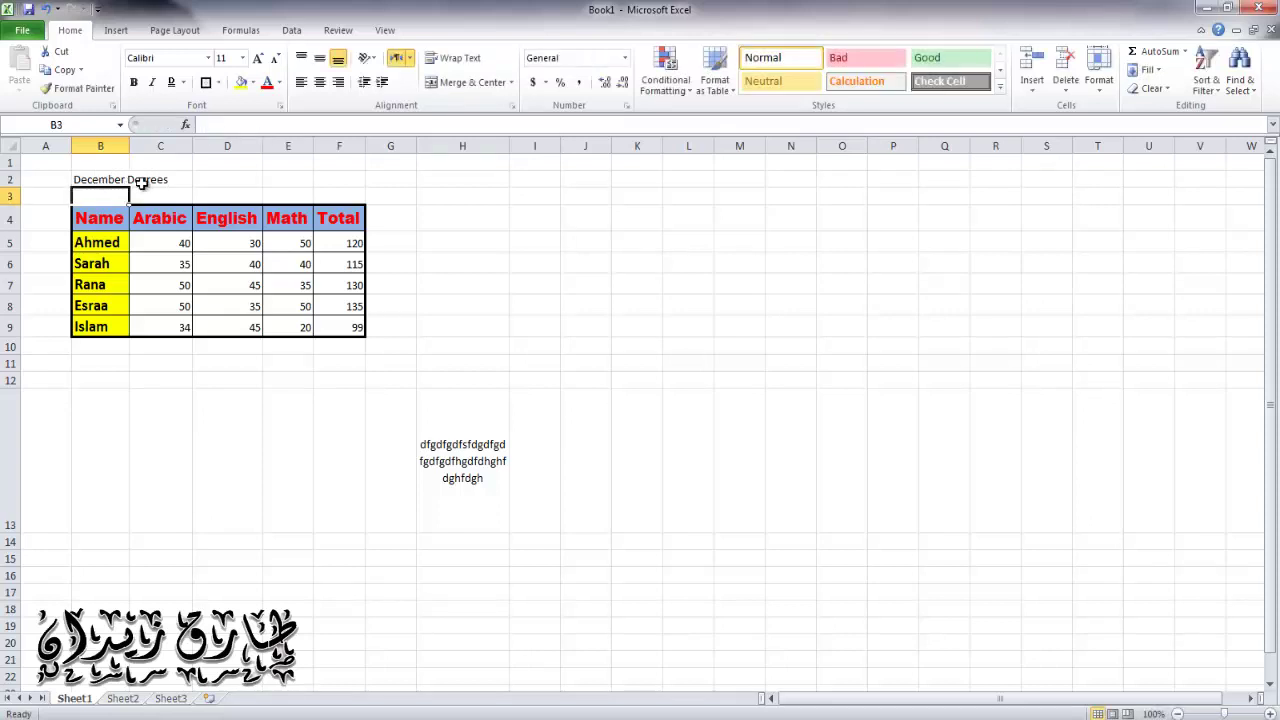
{"action": "left_click", "coordinate": [142, 181]}
{"action": "left_click", "coordinate": [100, 180]}
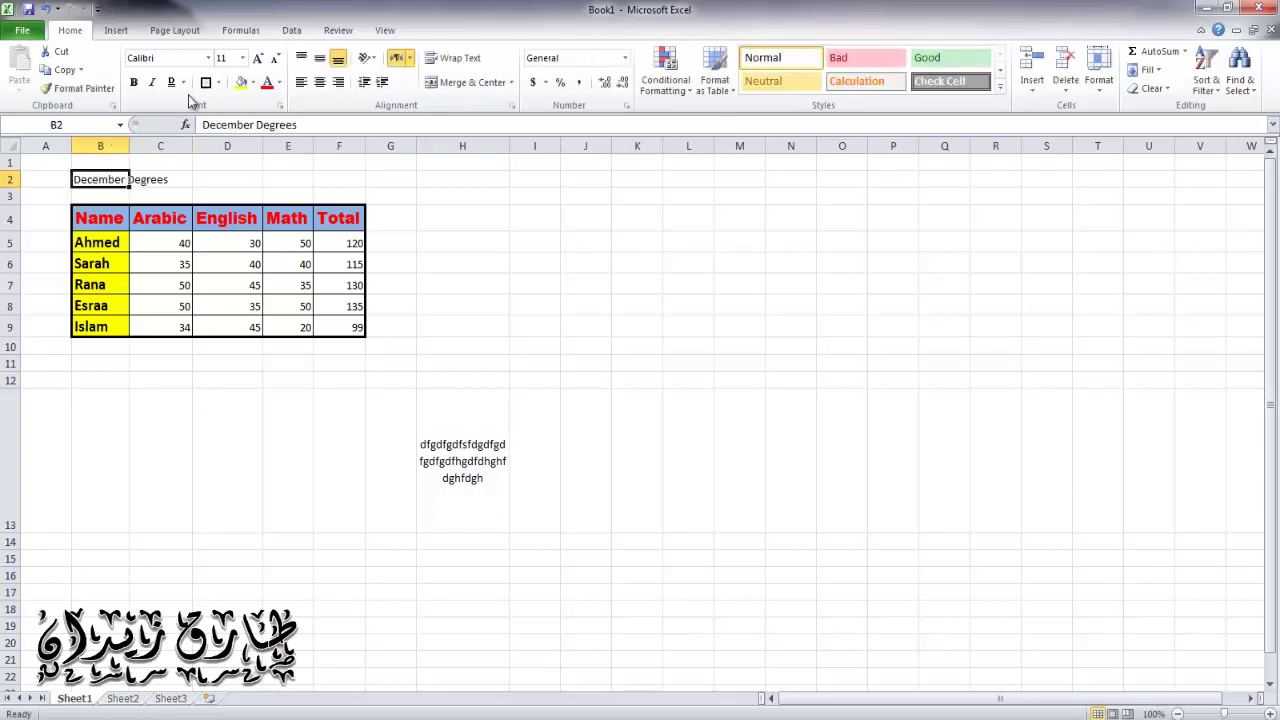
- Make the December Degrees title bold and enlarge it to 18 pt
{"action": "left_click", "coordinate": [135, 82]}
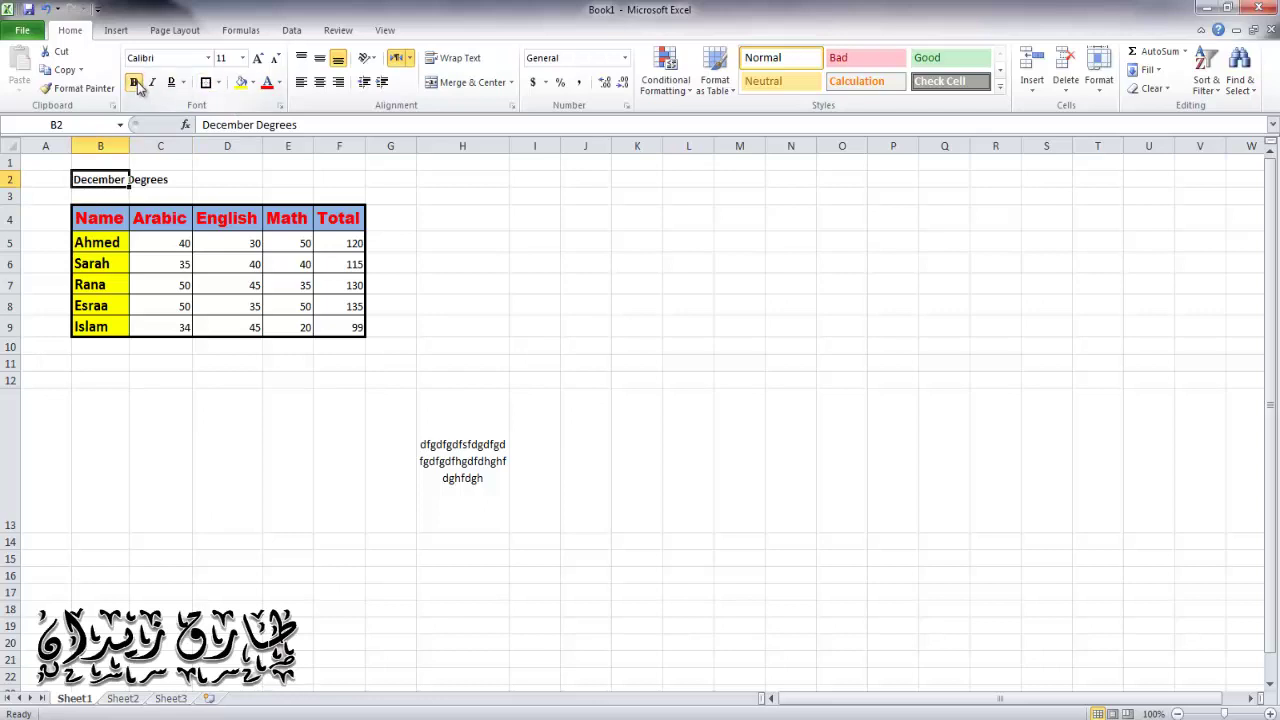
{"action": "left_click", "coordinate": [258, 58]}
{"action": "left_click", "coordinate": [258, 58]}
{"action": "left_click", "coordinate": [258, 58]}
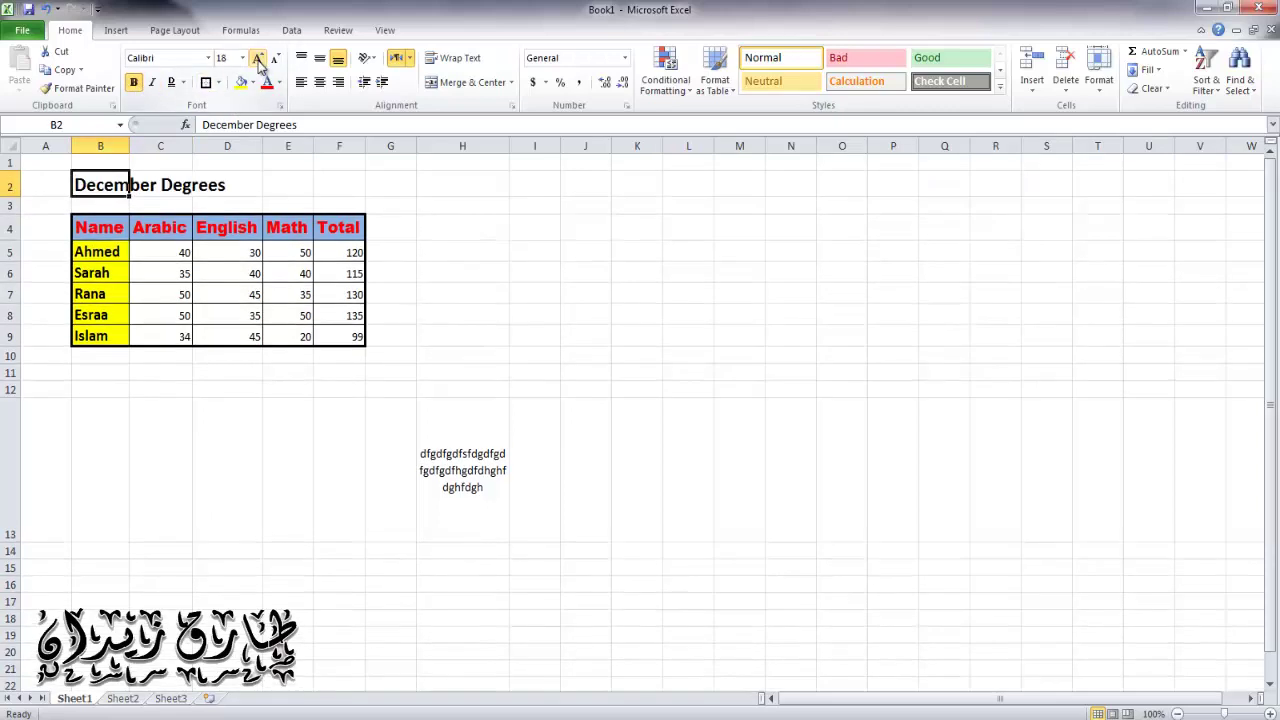
{"action": "left_click", "coordinate": [160, 420]}
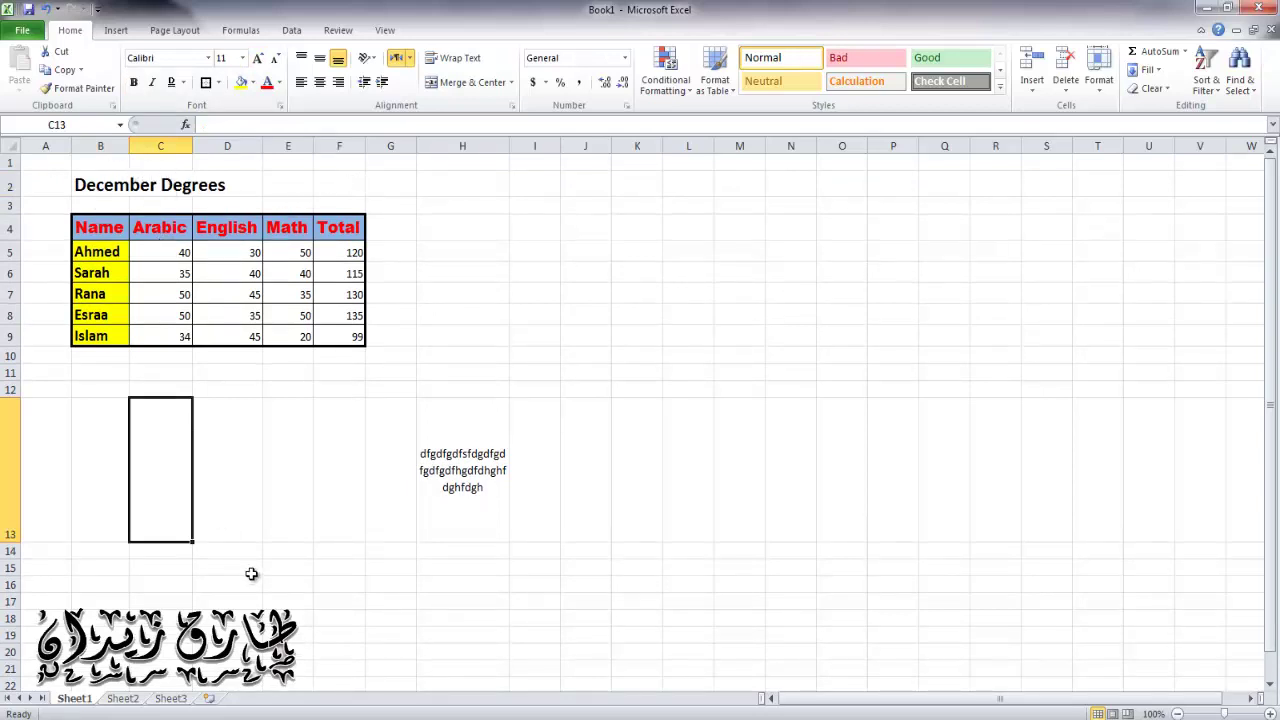
{"action": "left_click", "coordinate": [80, 189]}
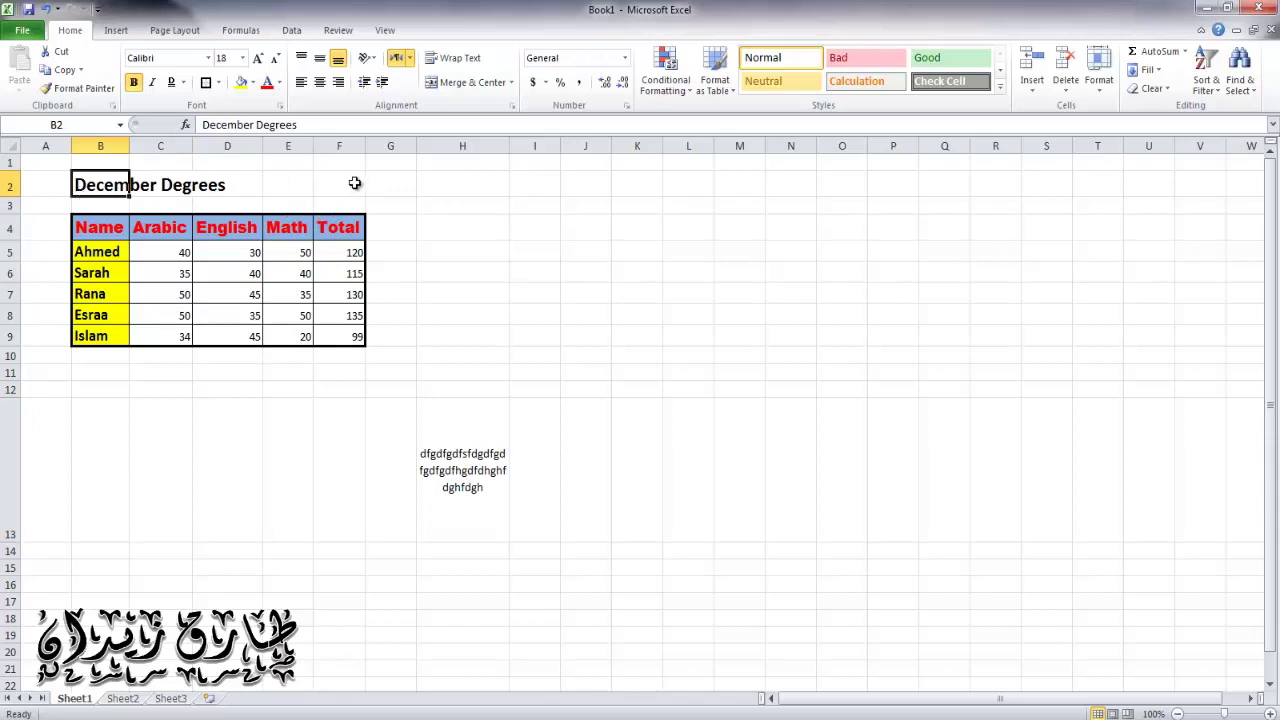
{"action": "left_click", "coordinate": [352, 183]}
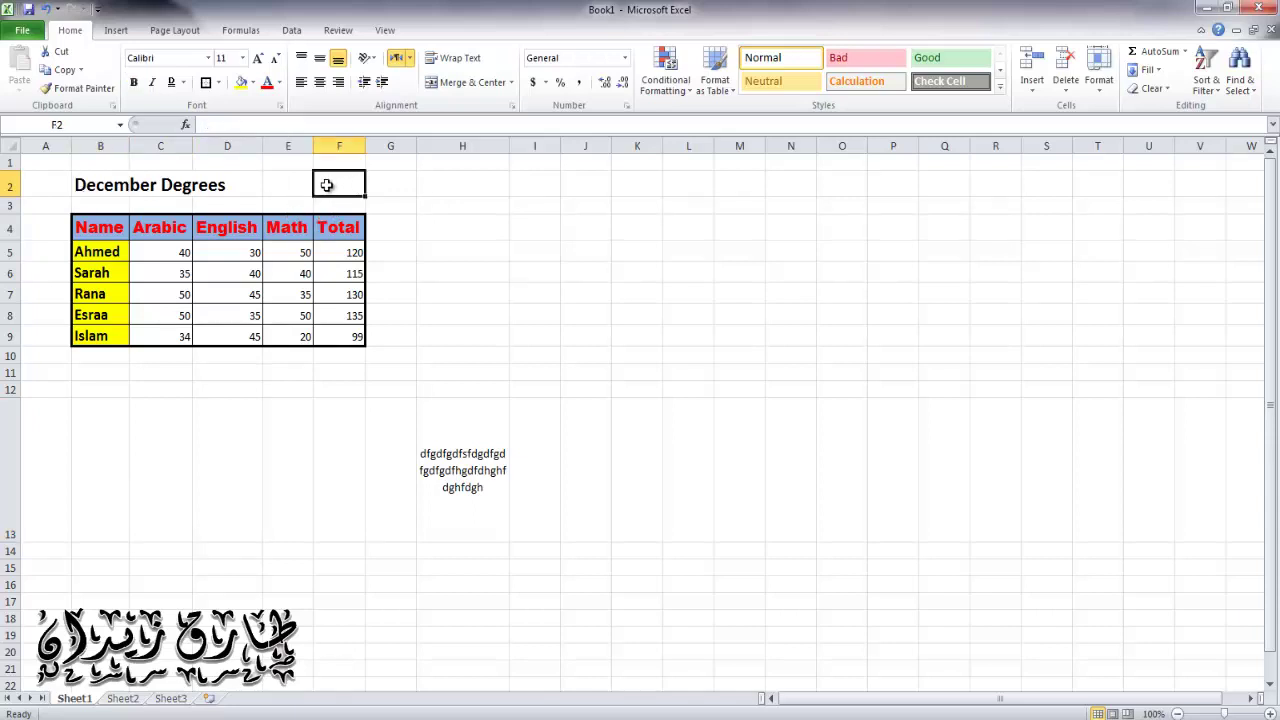
- Merge B2:F2 and centre the December Degrees title horizontally and vertically
{"action": "left_click_drag", "start_coordinate": [352, 184], "coordinate": [103, 186]}
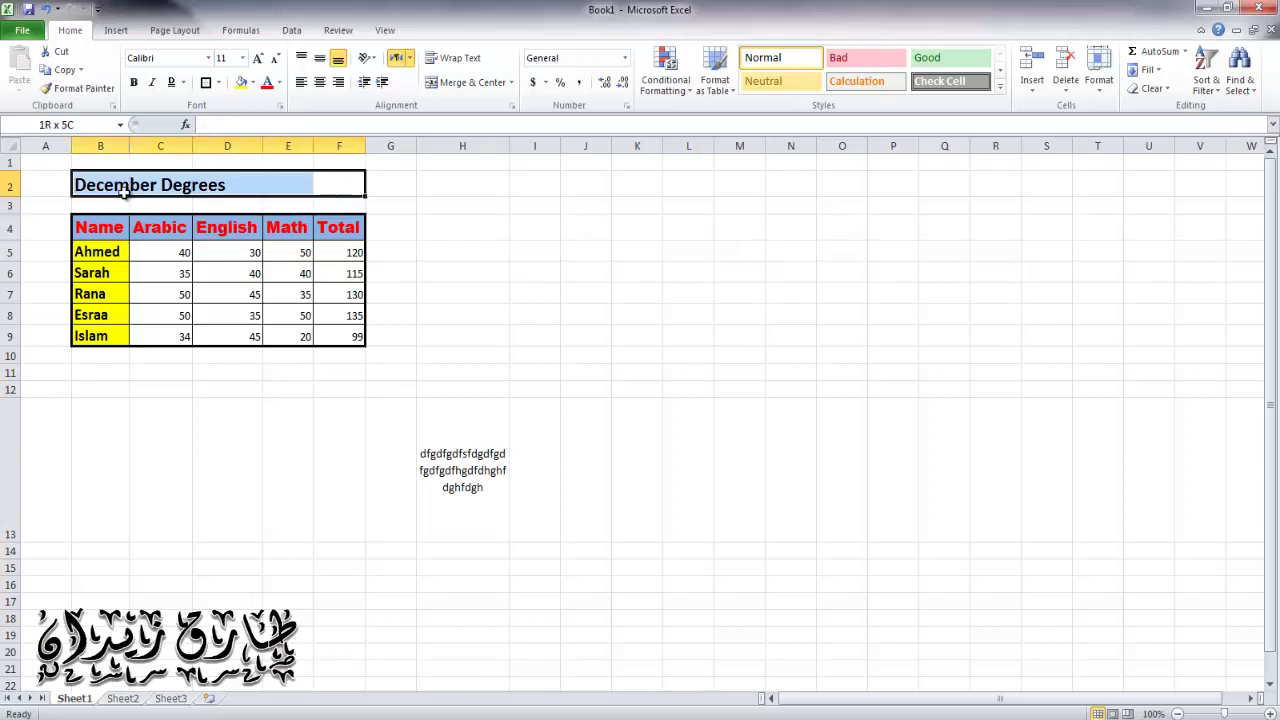
{"action": "left_click", "coordinate": [380, 400]}
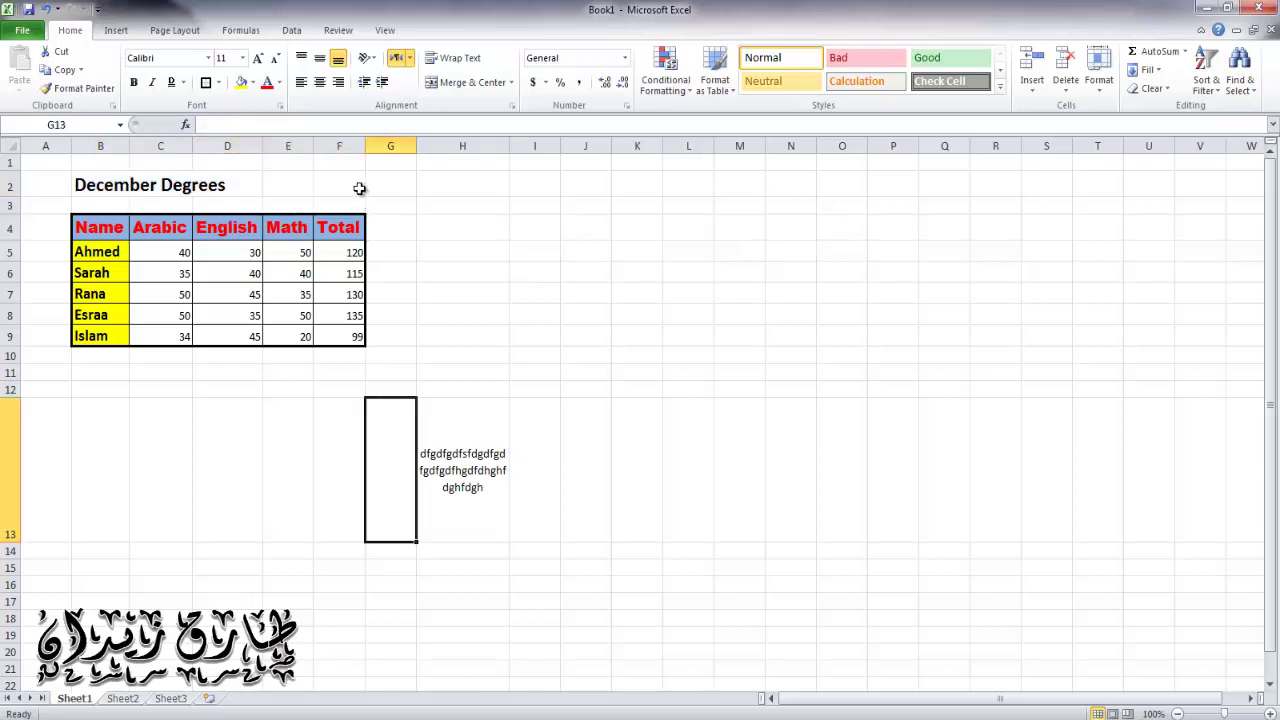
{"action": "left_click_drag", "start_coordinate": [355, 186], "coordinate": [78, 176]}
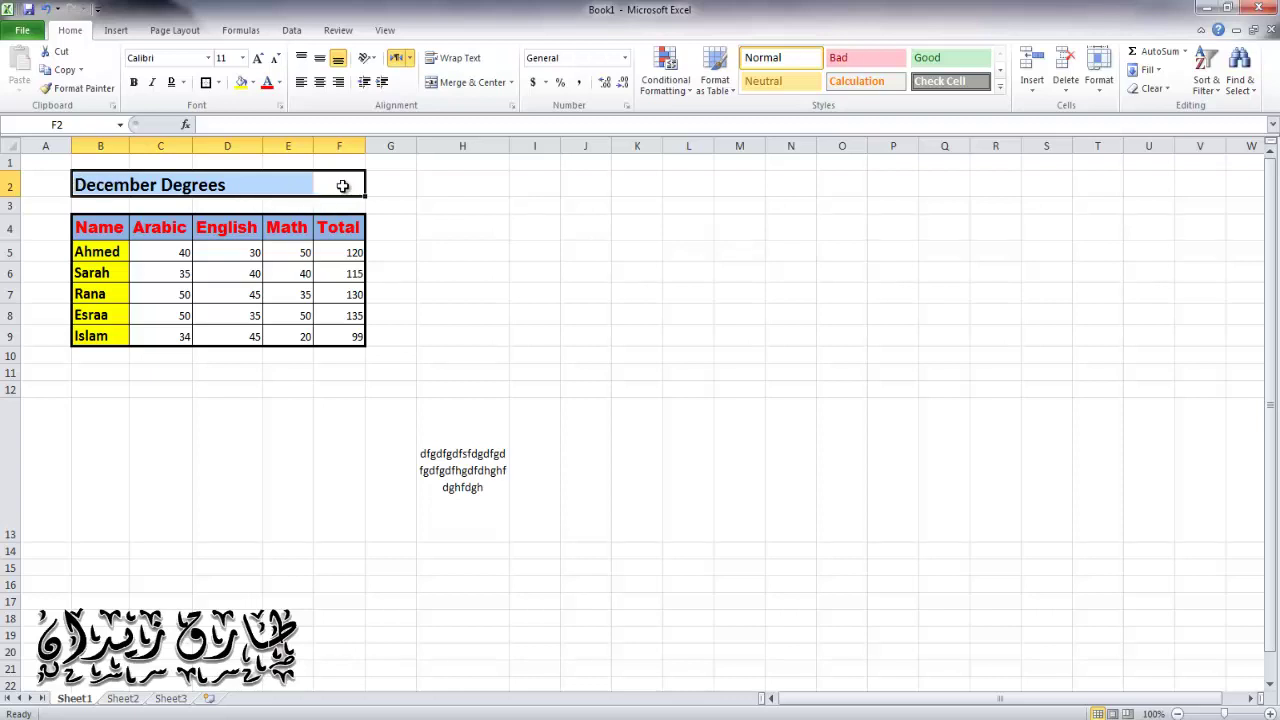
{"action": "left_click_drag", "start_coordinate": [342, 184], "coordinate": [104, 186]}
{"action": "left_click", "coordinate": [465, 88]}
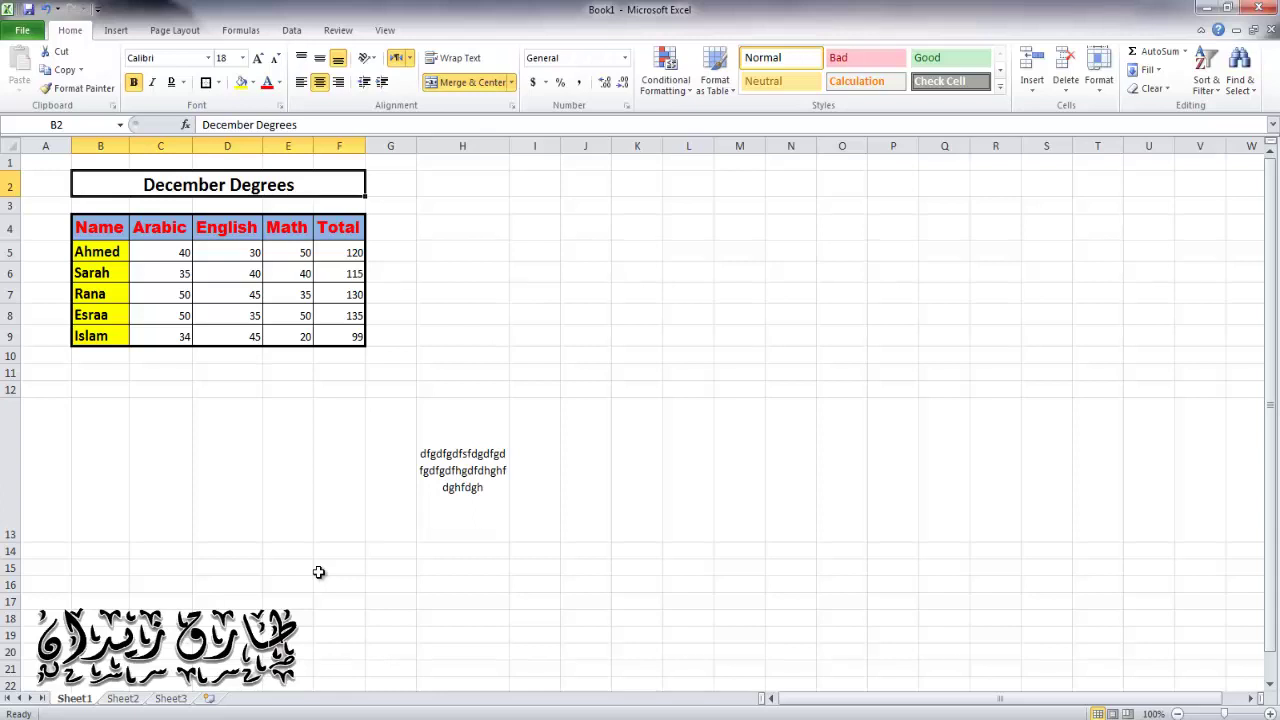
{"action": "left_click", "coordinate": [321, 60]}
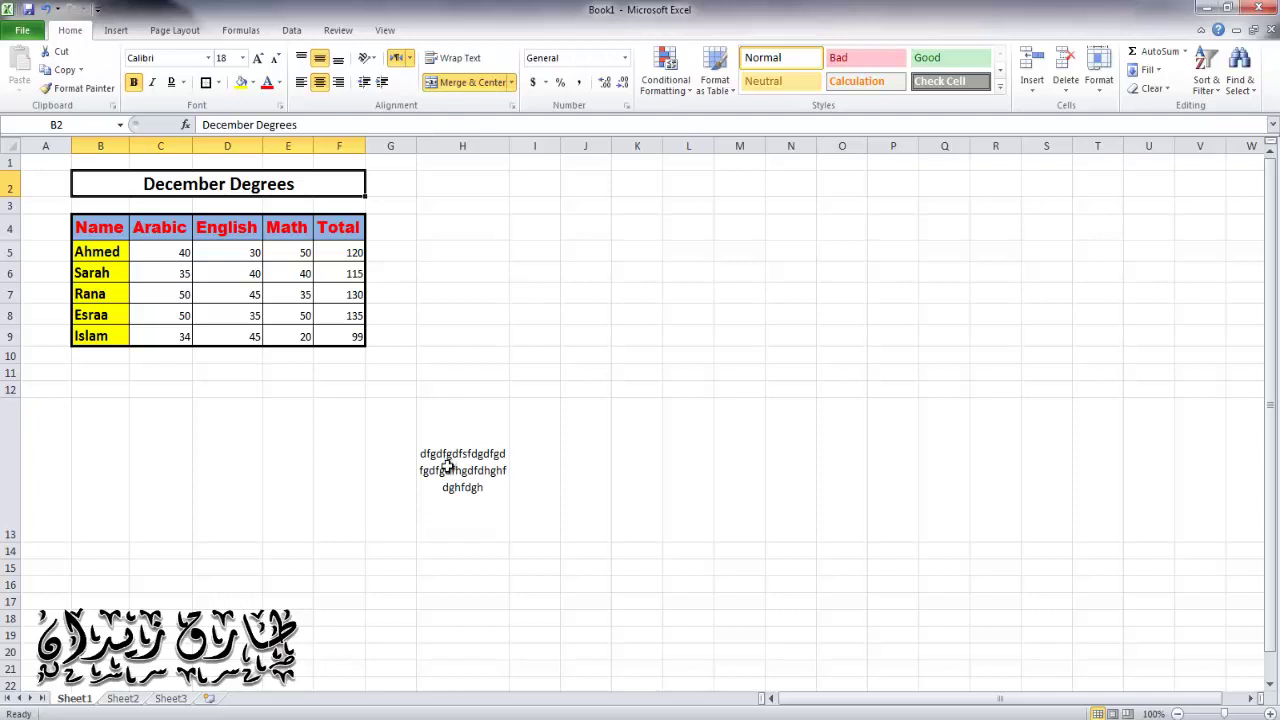
{"action": "left_click", "coordinate": [200, 410]}
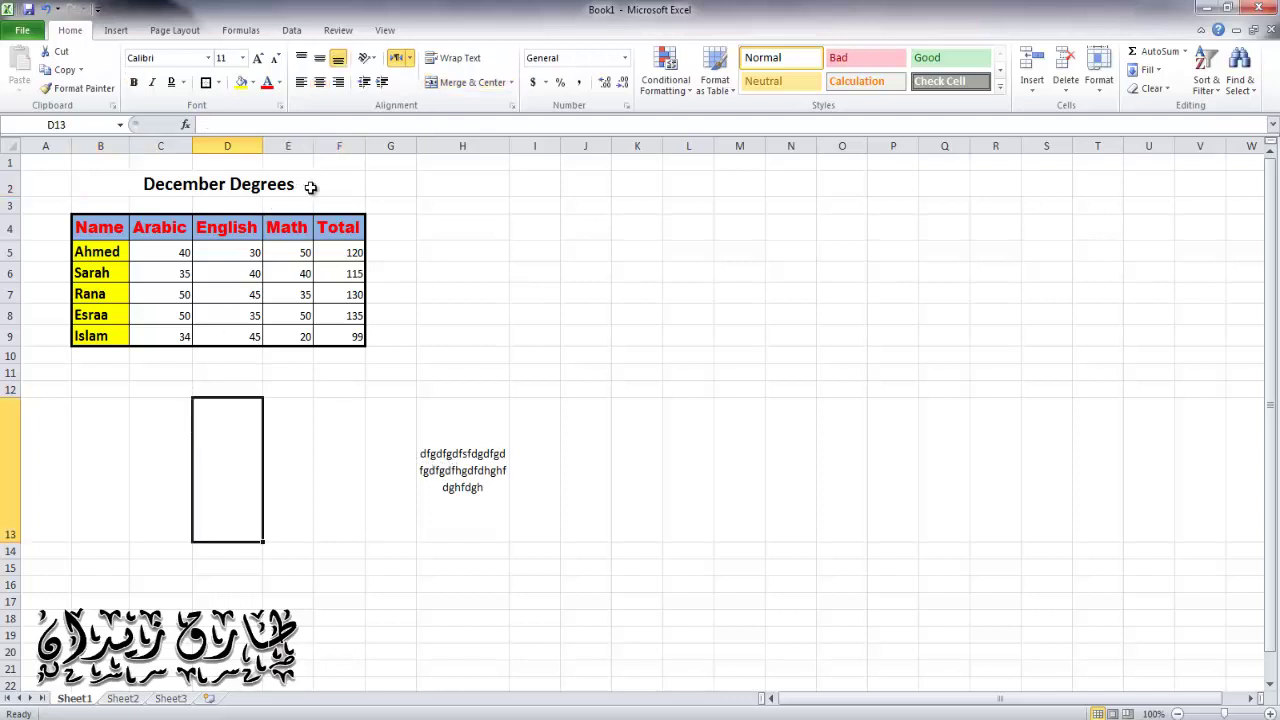
{"action": "left_click", "coordinate": [219, 186]}
{"action": "left_click", "coordinate": [170, 455]}
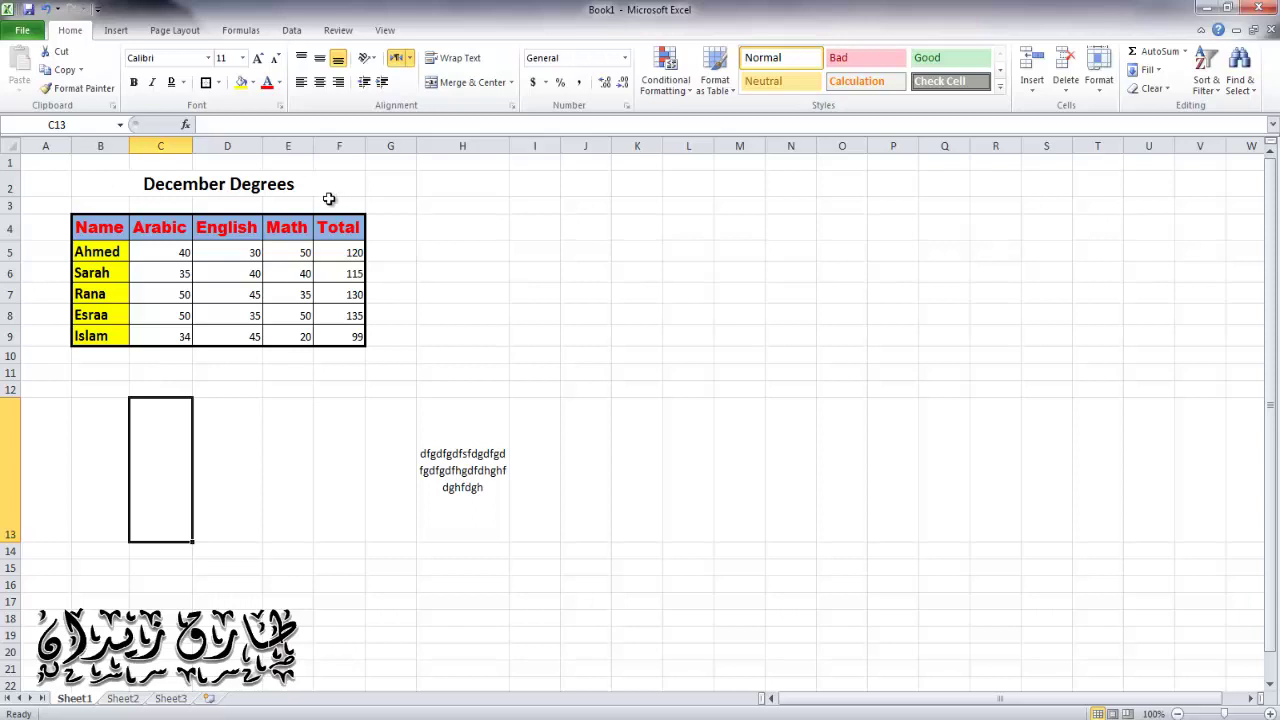
- Centre all headings, names and marks in the grades table B4:F9
{"action": "left_click_drag", "start_coordinate": [351, 257], "coordinate": [181, 338]}
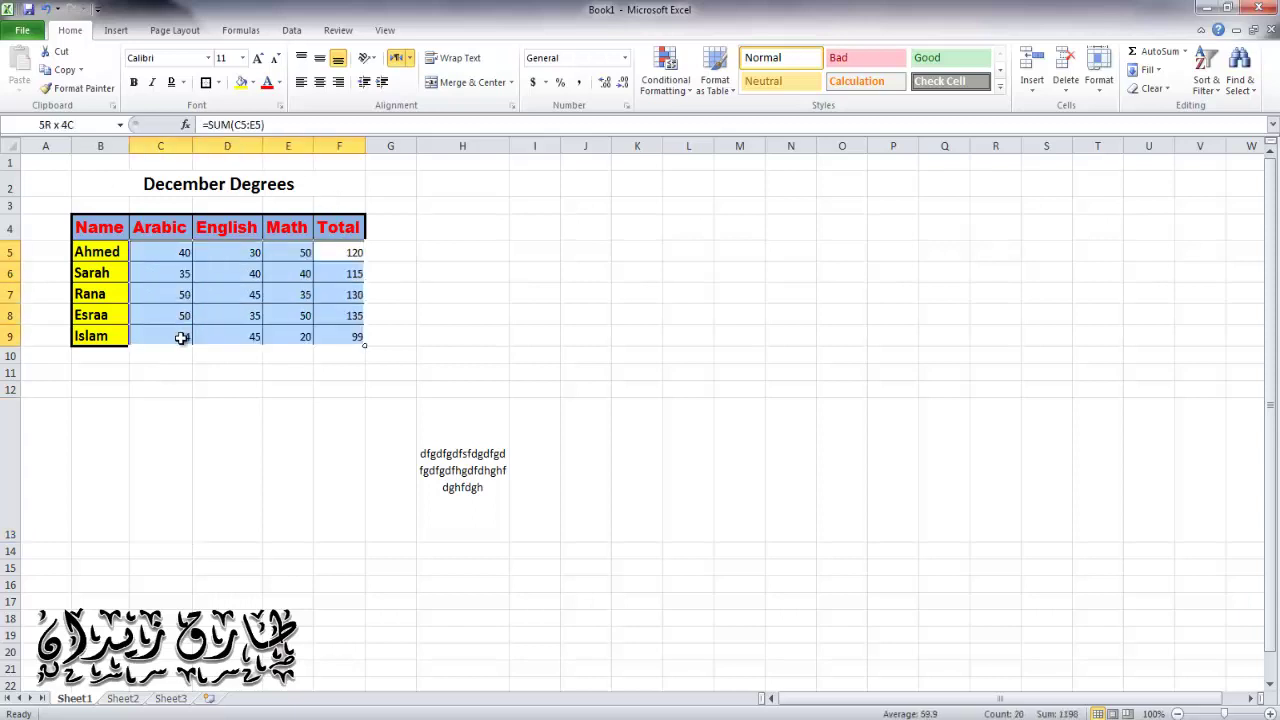
{"action": "left_click", "coordinate": [181, 459]}
{"action": "left_click_drag", "start_coordinate": [350, 240], "coordinate": [100, 336]}
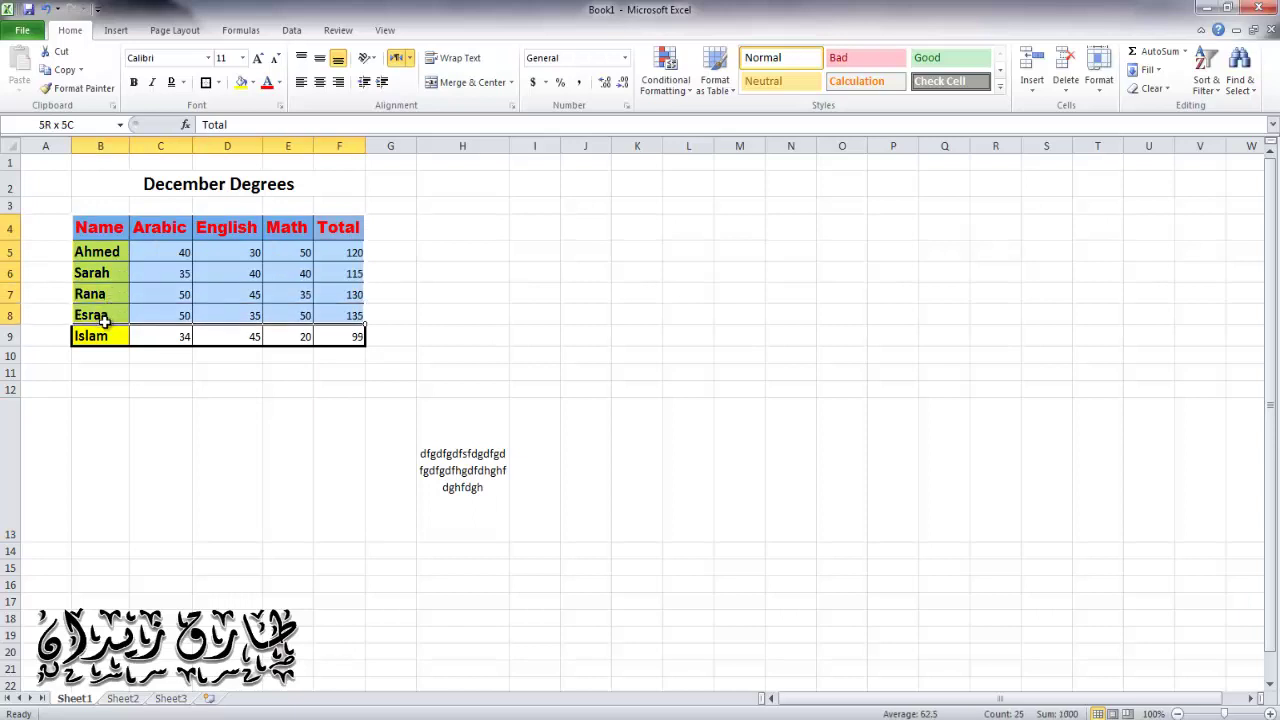
{"action": "left_click", "coordinate": [320, 82]}
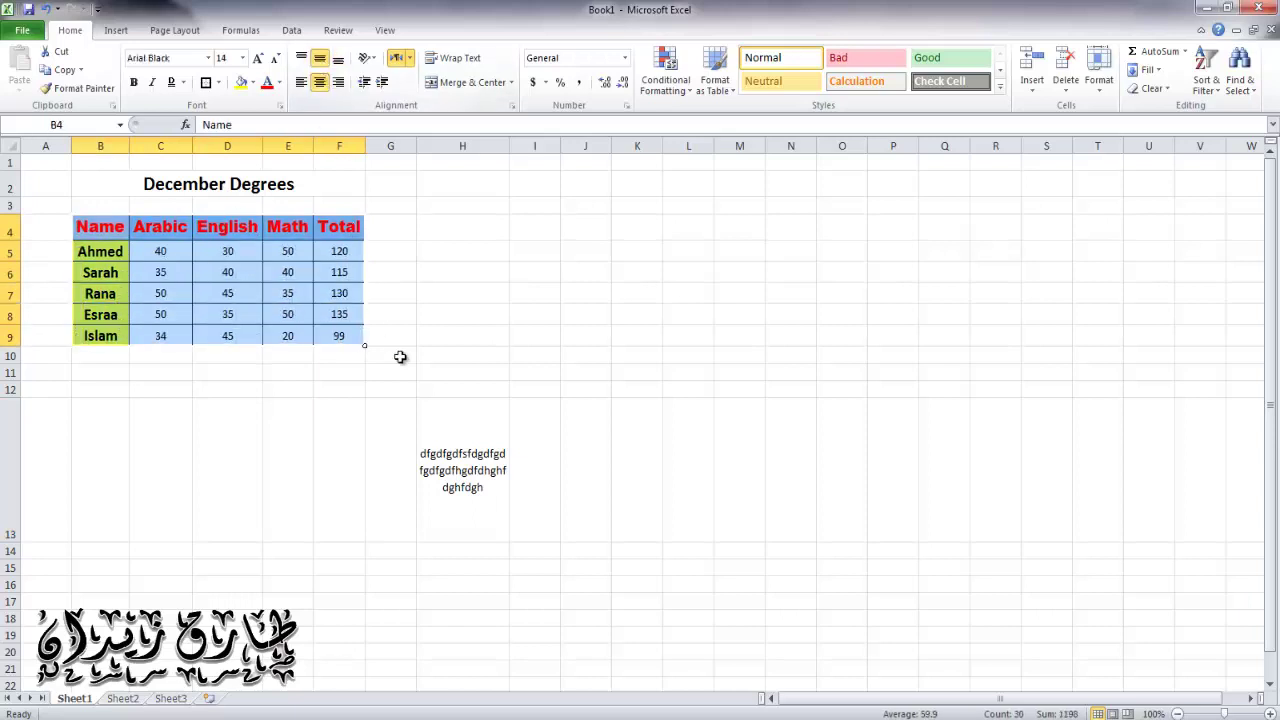
{"action": "left_click", "coordinate": [425, 371]}
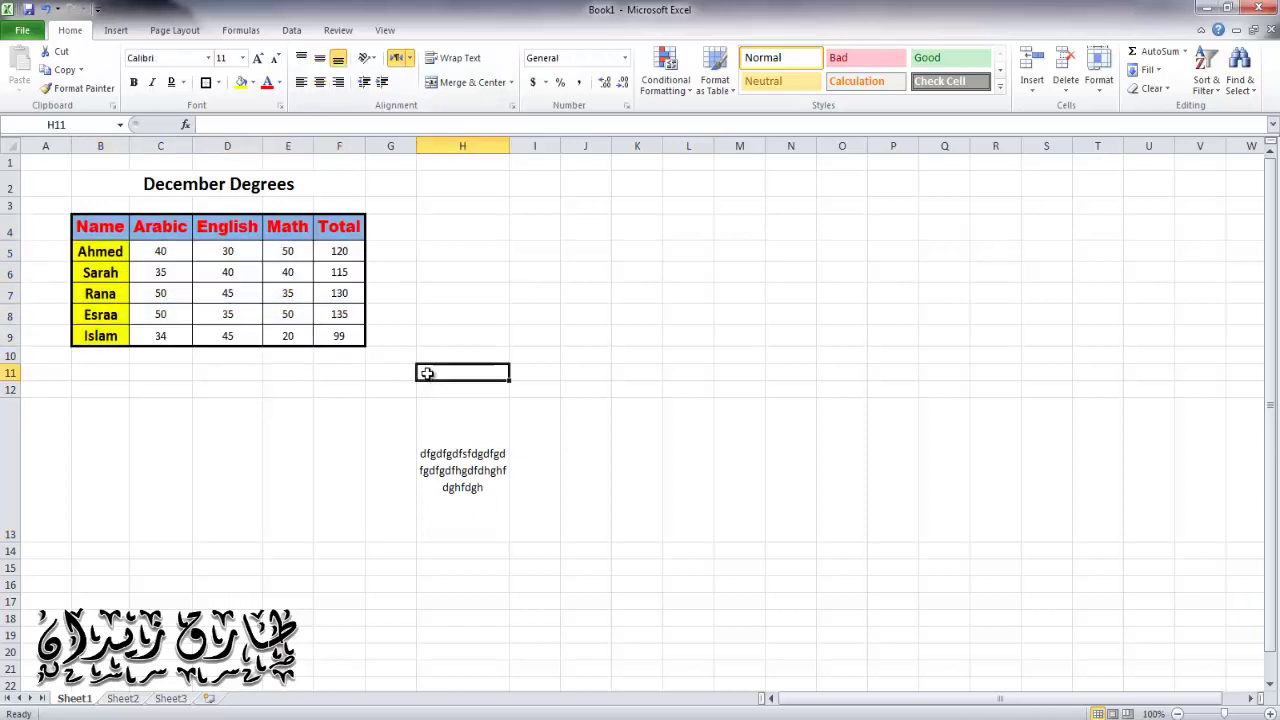
{"action": "left_click", "coordinate": [465, 438]}
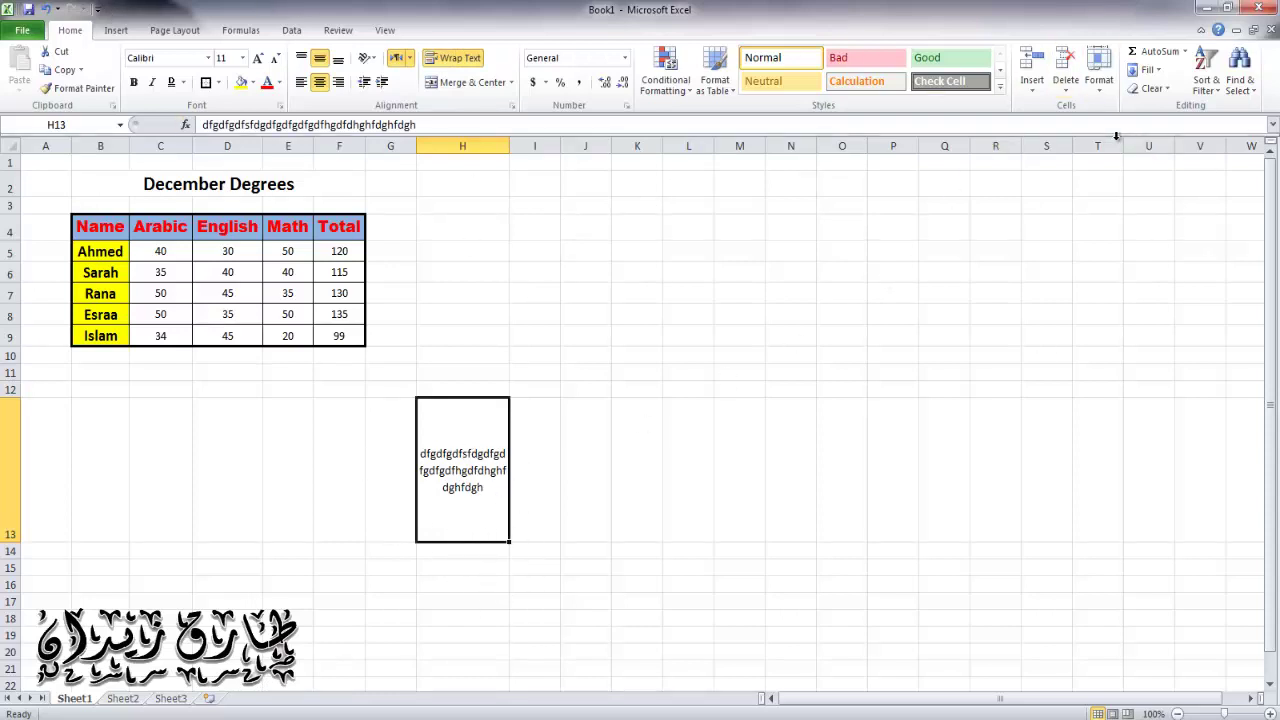
- Clear only the contents of H13 with Clear Contents, then undo it
{"action": "left_click", "coordinate": [1152, 88]}
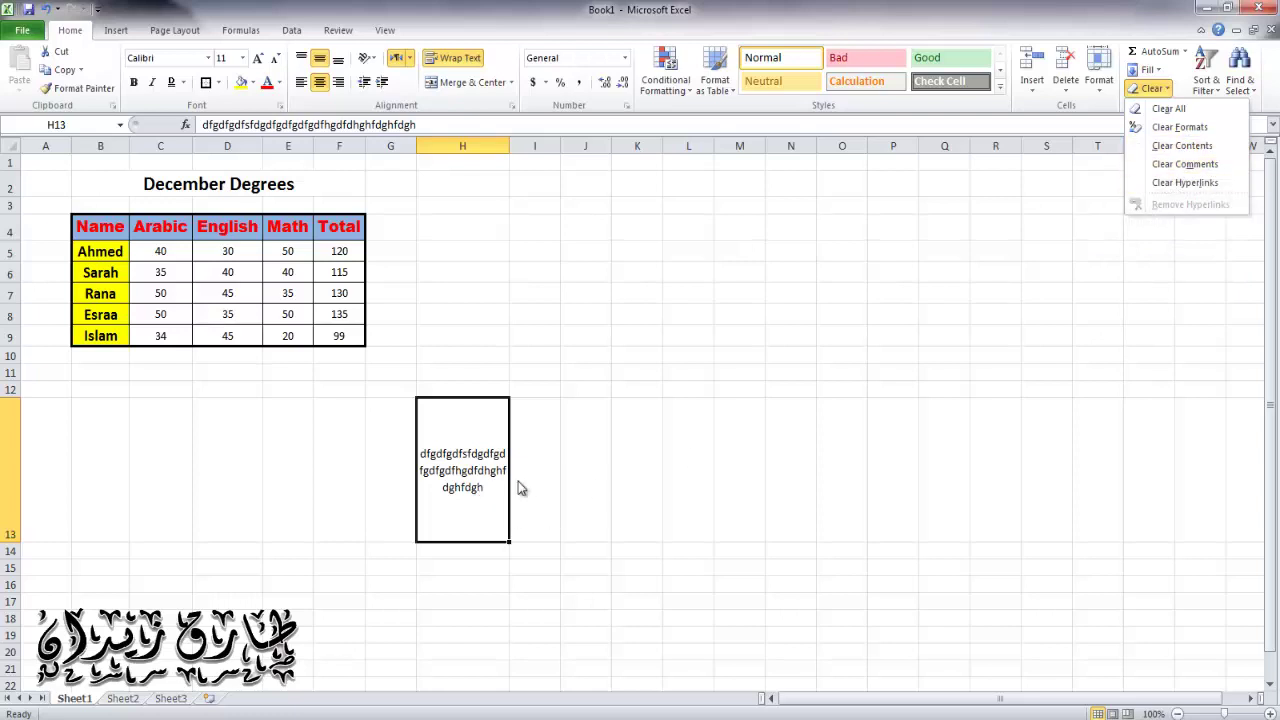
{"action": "left_click", "coordinate": [473, 512]}
{"action": "right_click", "coordinate": [473, 512]}
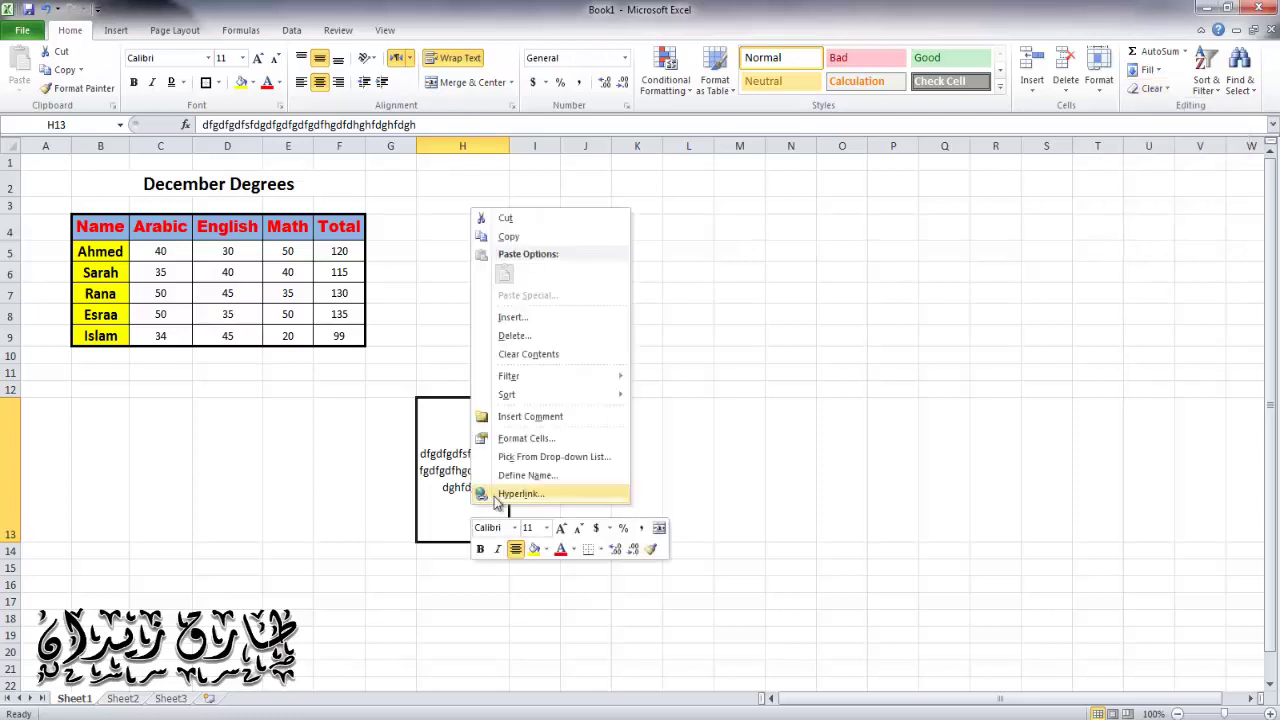
{"action": "left_click", "coordinate": [206, 84]}
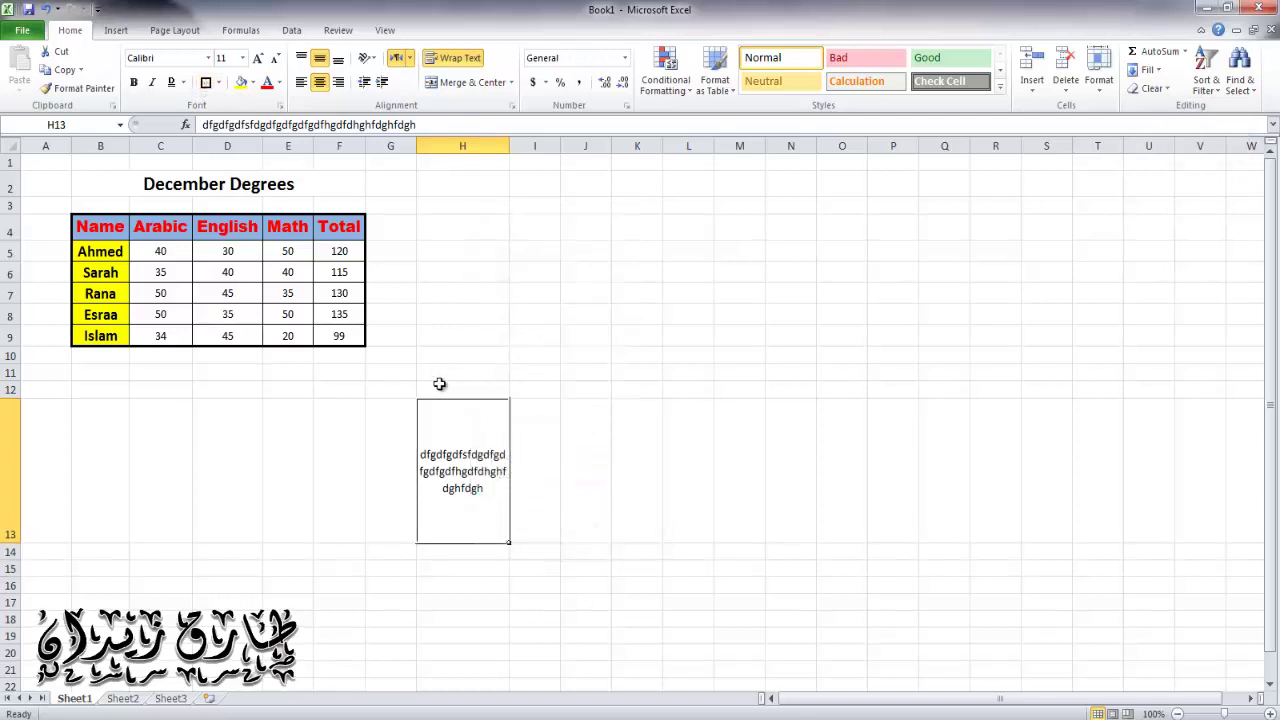
{"action": "left_click", "coordinate": [562, 450]}
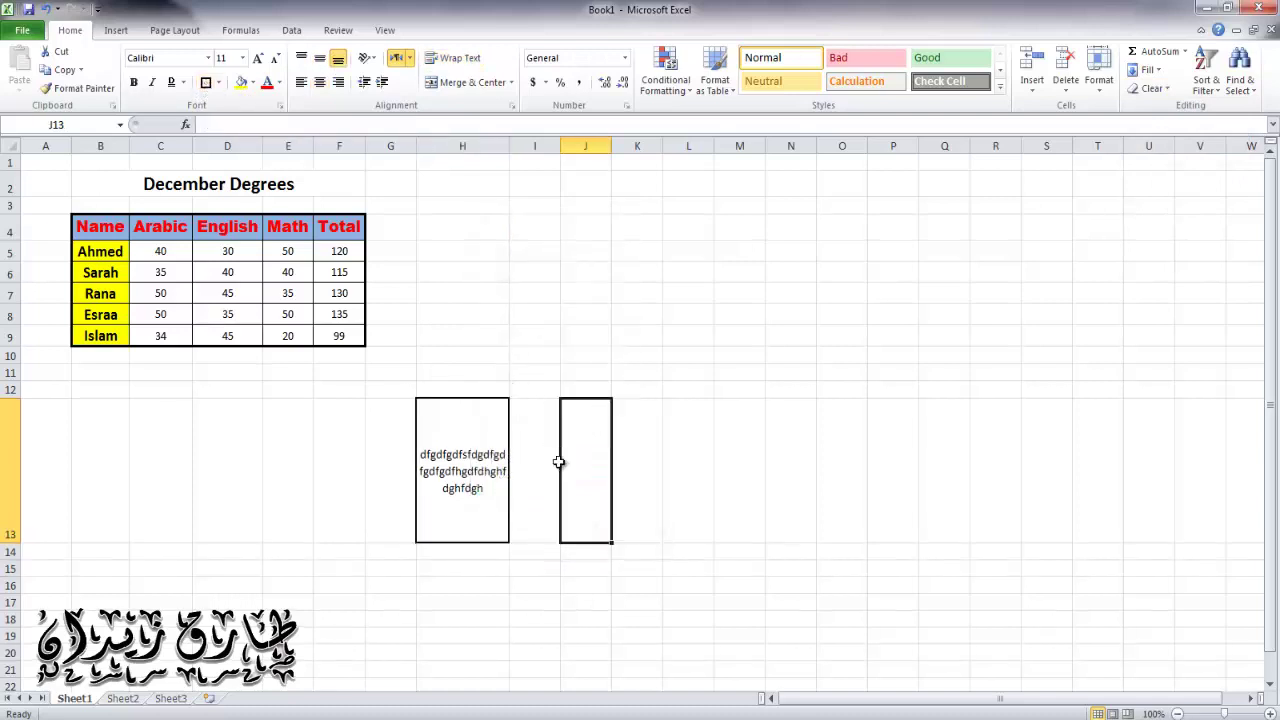
{"action": "left_click", "coordinate": [469, 492]}
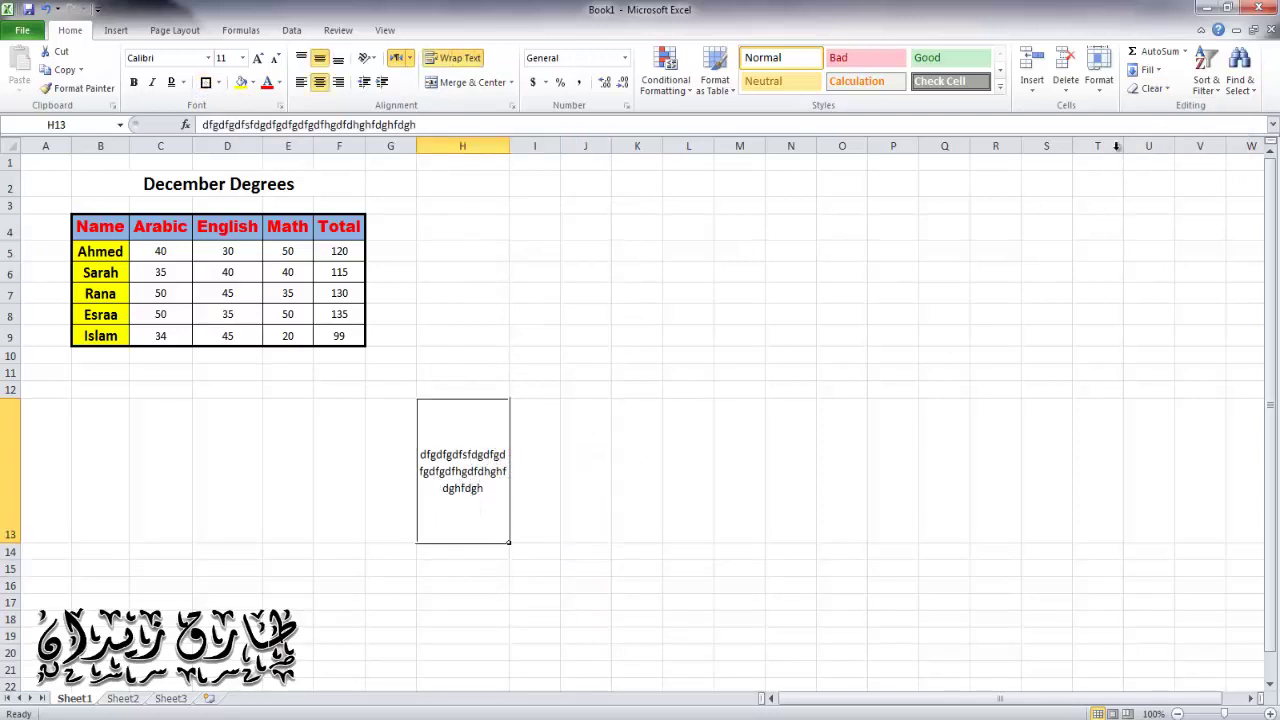
{"action": "left_click", "coordinate": [1162, 90]}
{"action": "left_click", "coordinate": [1180, 143]}
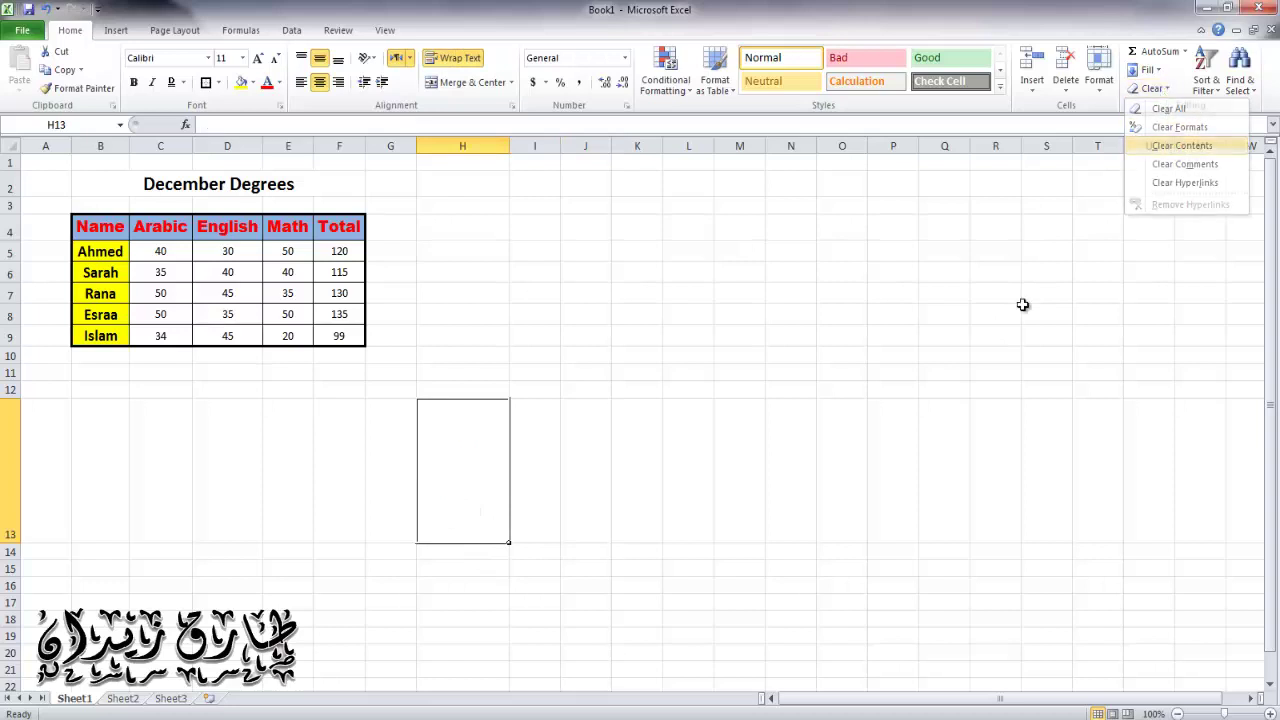
{"action": "left_click", "coordinate": [740, 495]}
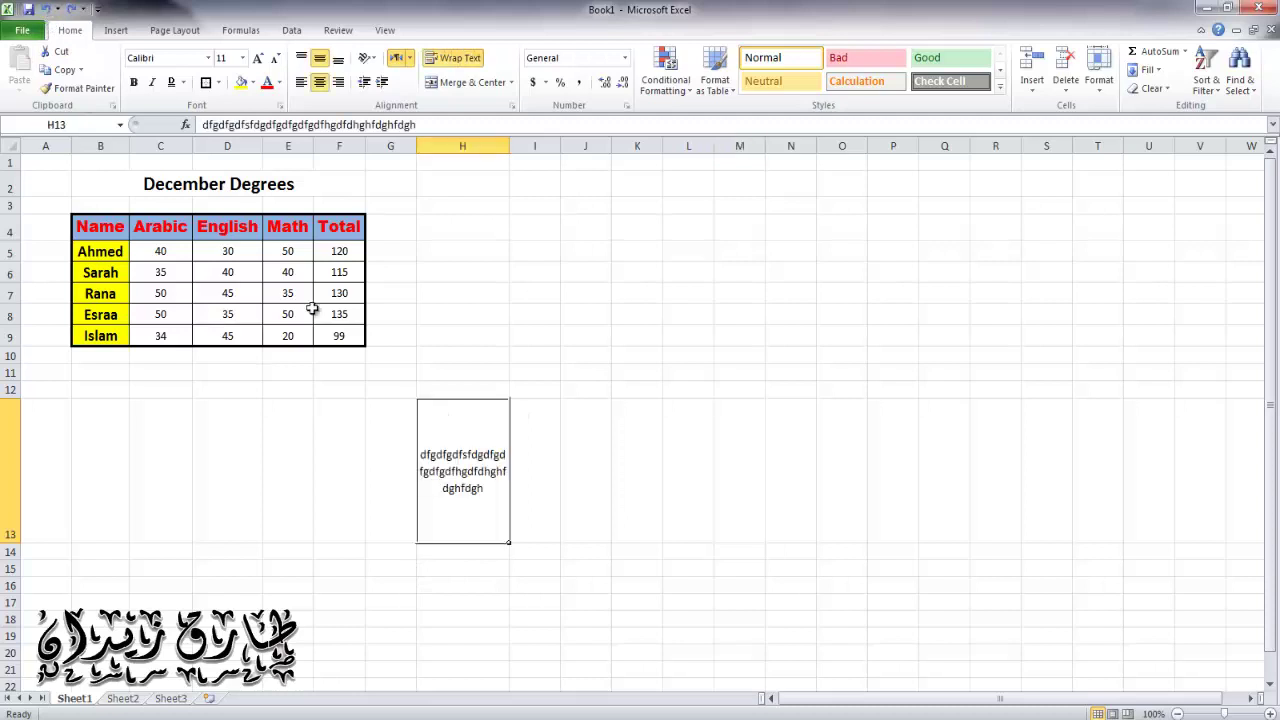
{"action": "left_click", "coordinate": [45, 9]}
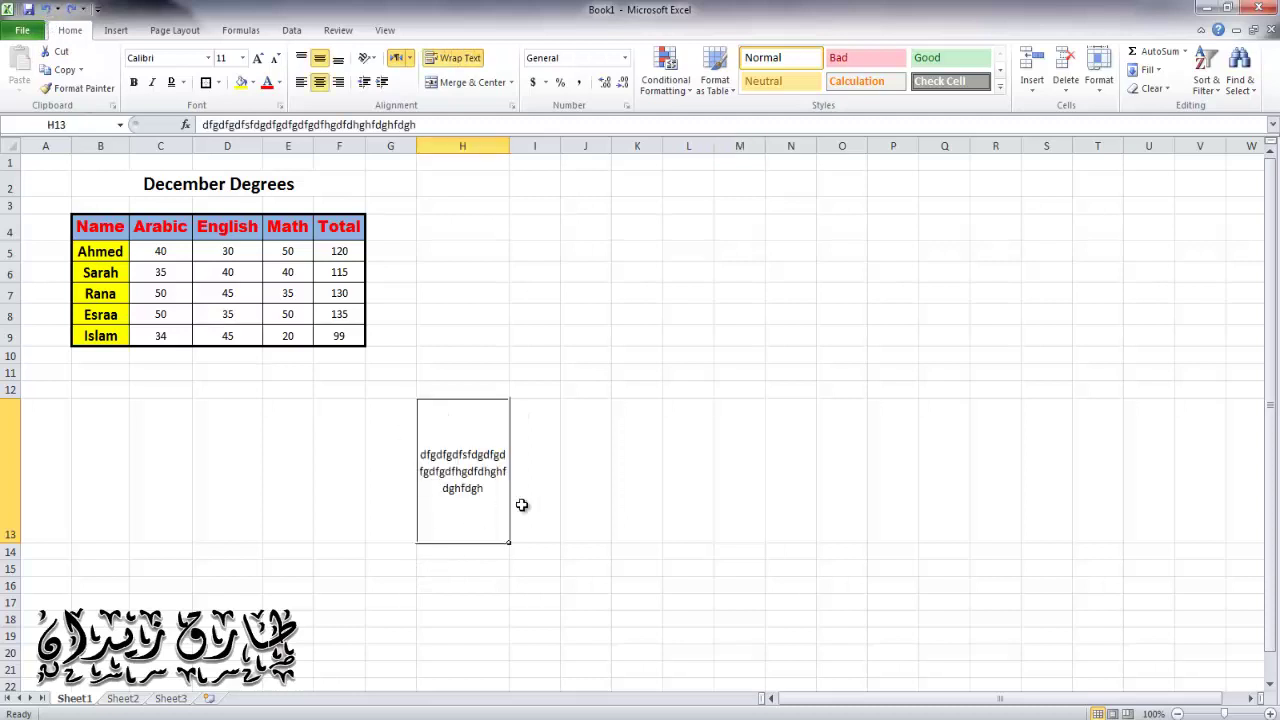
- Use Clear All to wipe H13's sample text and formatting entirely
{"action": "left_click", "coordinate": [1163, 89]}
{"action": "left_click", "coordinate": [1168, 108]}
{"action": "left_click", "coordinate": [680, 551]}
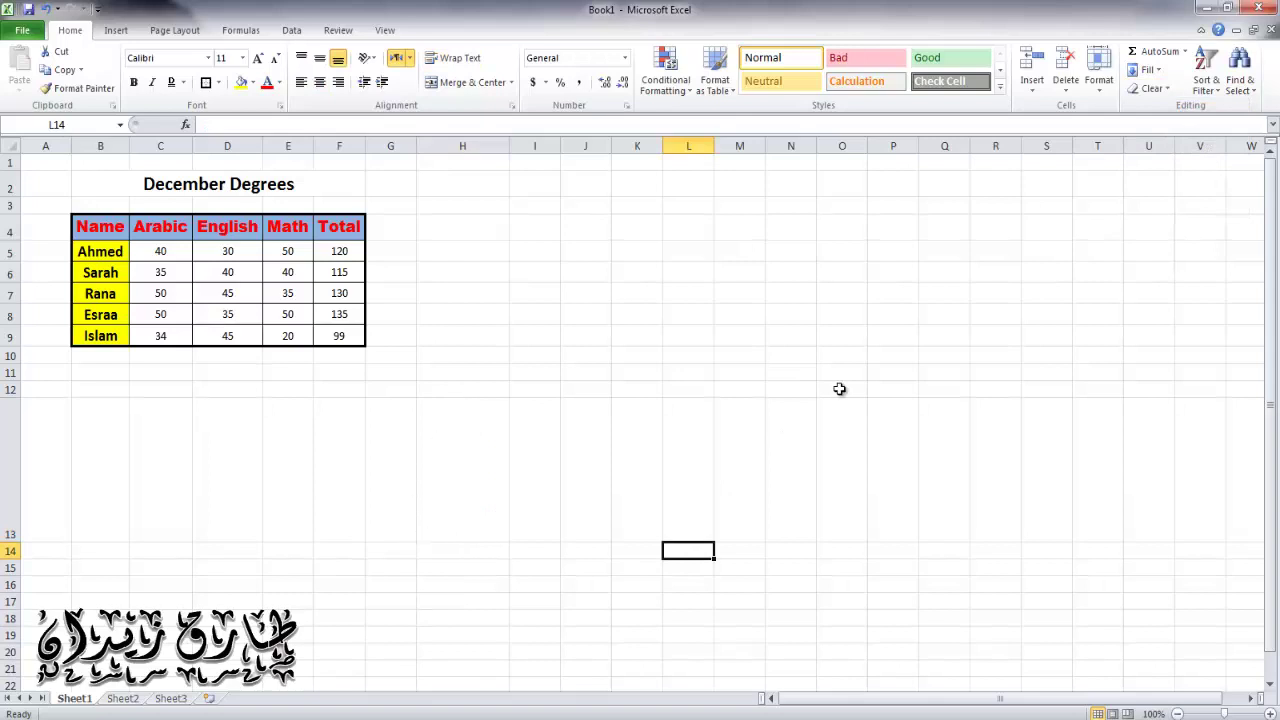
{"action": "left_click", "coordinate": [1165, 89]}
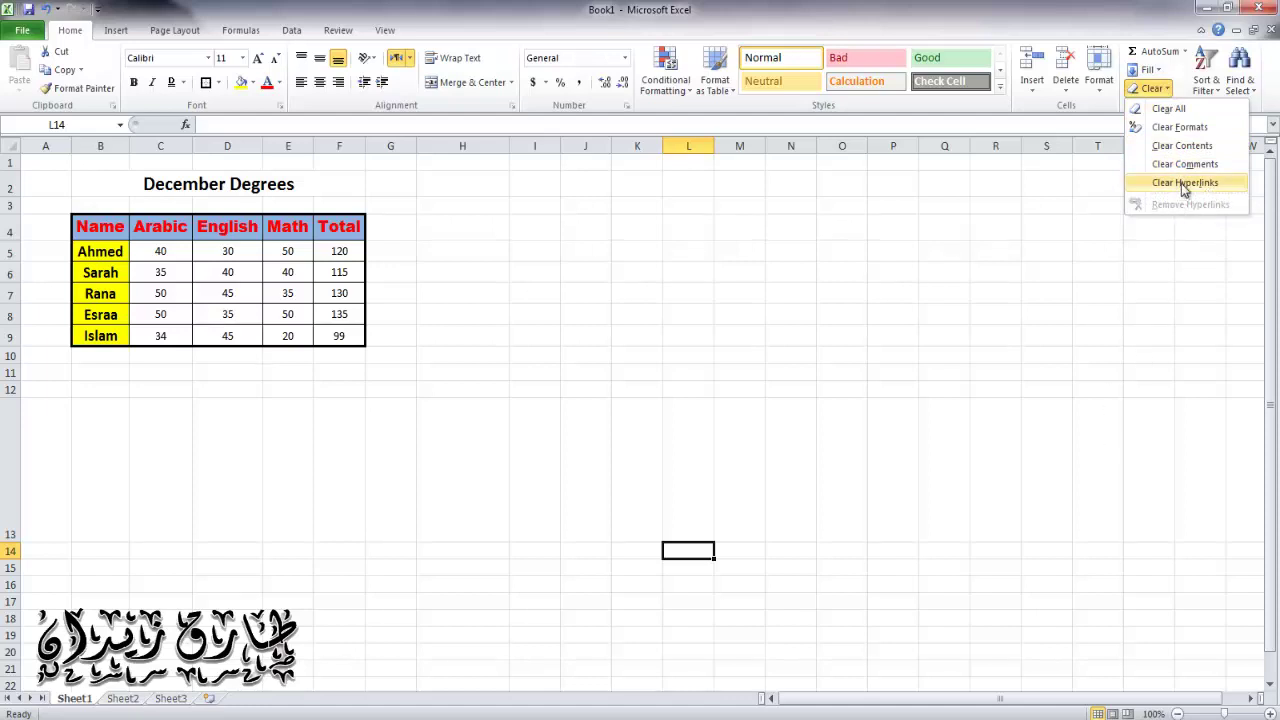
{"action": "left_click", "coordinate": [452, 465]}
{"action": "left_click", "coordinate": [556, 483]}
{"action": "left_click", "coordinate": [457, 480]}
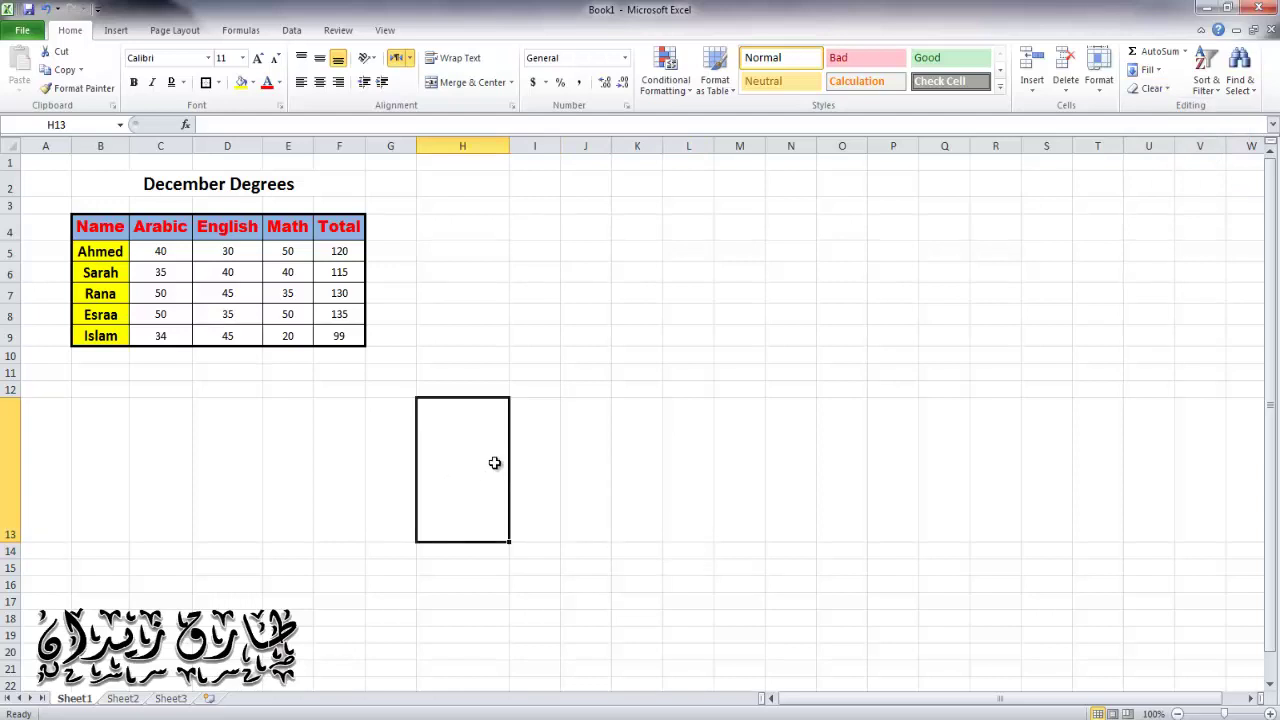
{"action": "type", "text": "tarek"}
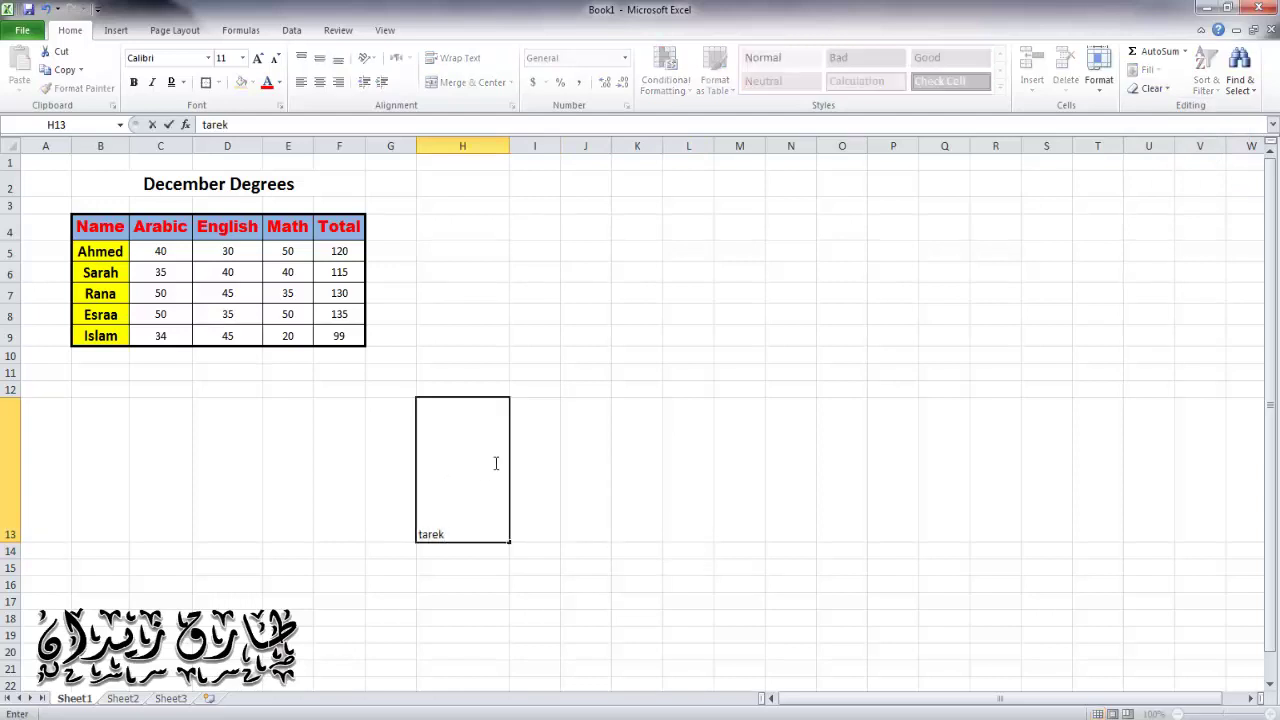
{"action": "key", "text": "Return"}
{"action": "left_click", "coordinate": [428, 528]}
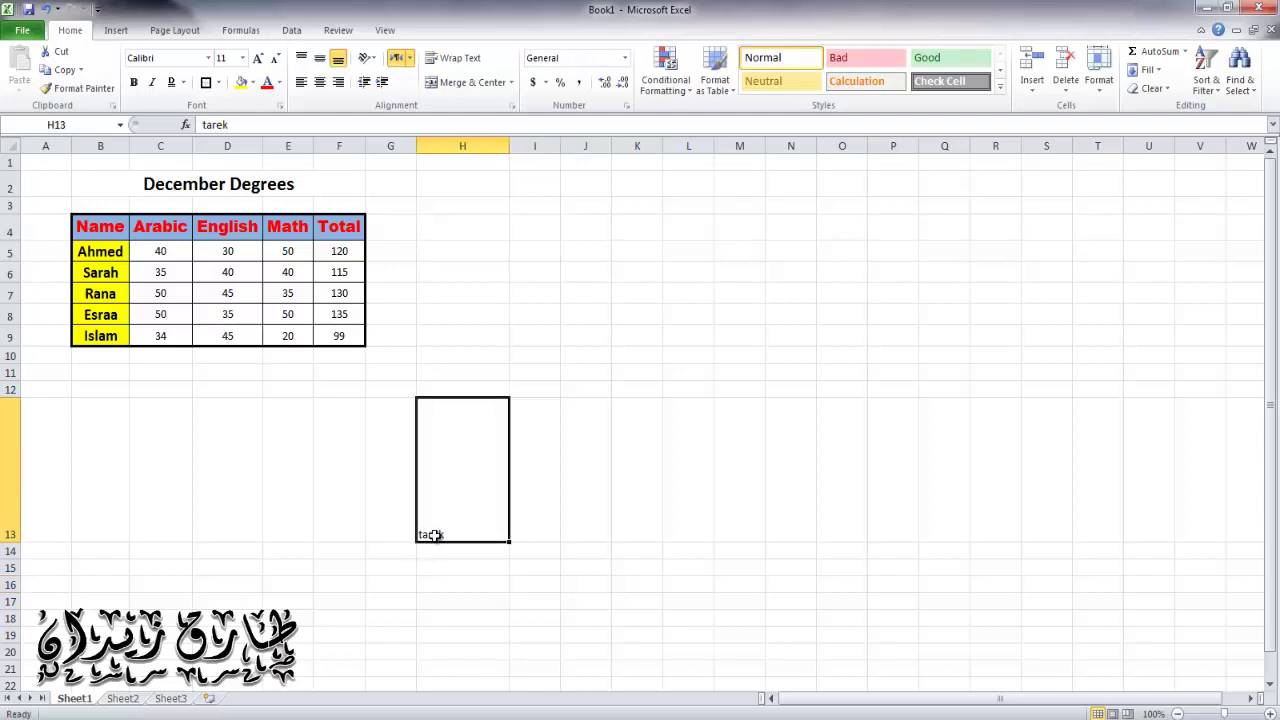
{"action": "right_click", "coordinate": [436, 540]}
{"action": "left_click", "coordinate": [429, 530]}
{"action": "right_click", "coordinate": [432, 536]}
{"action": "left_click", "coordinate": [497, 521]}
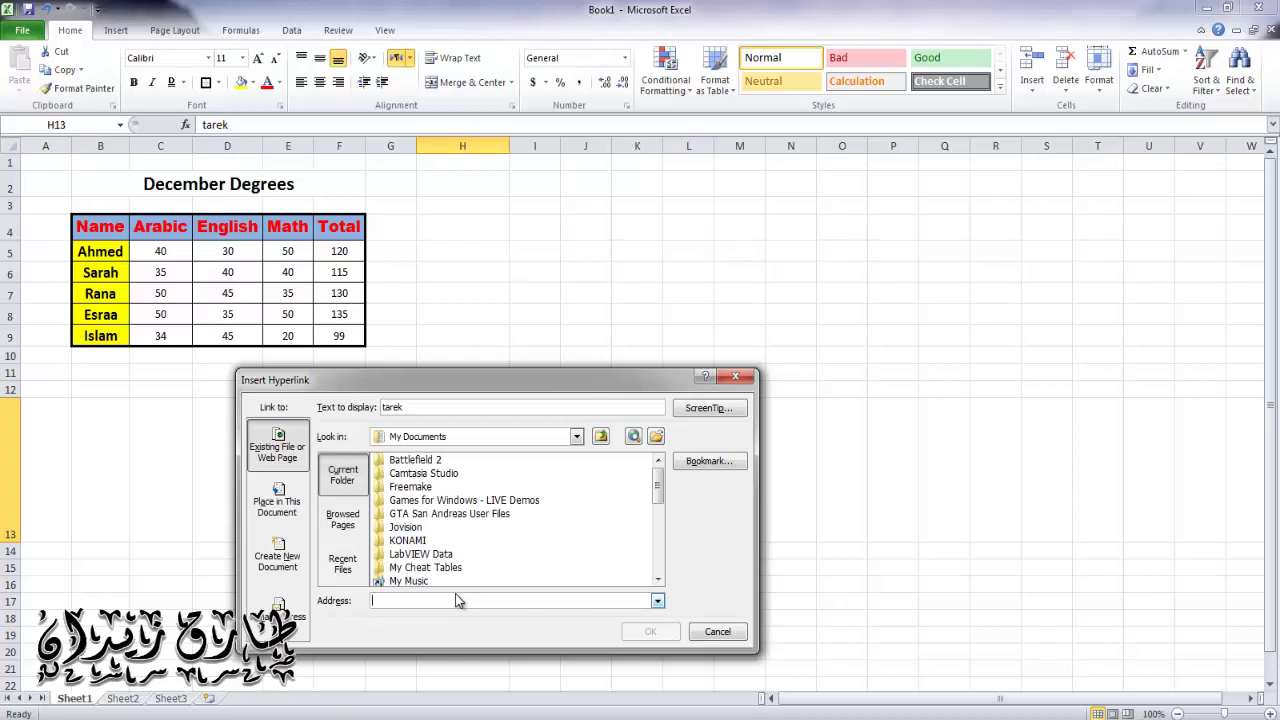
{"action": "type", "text": "www."}
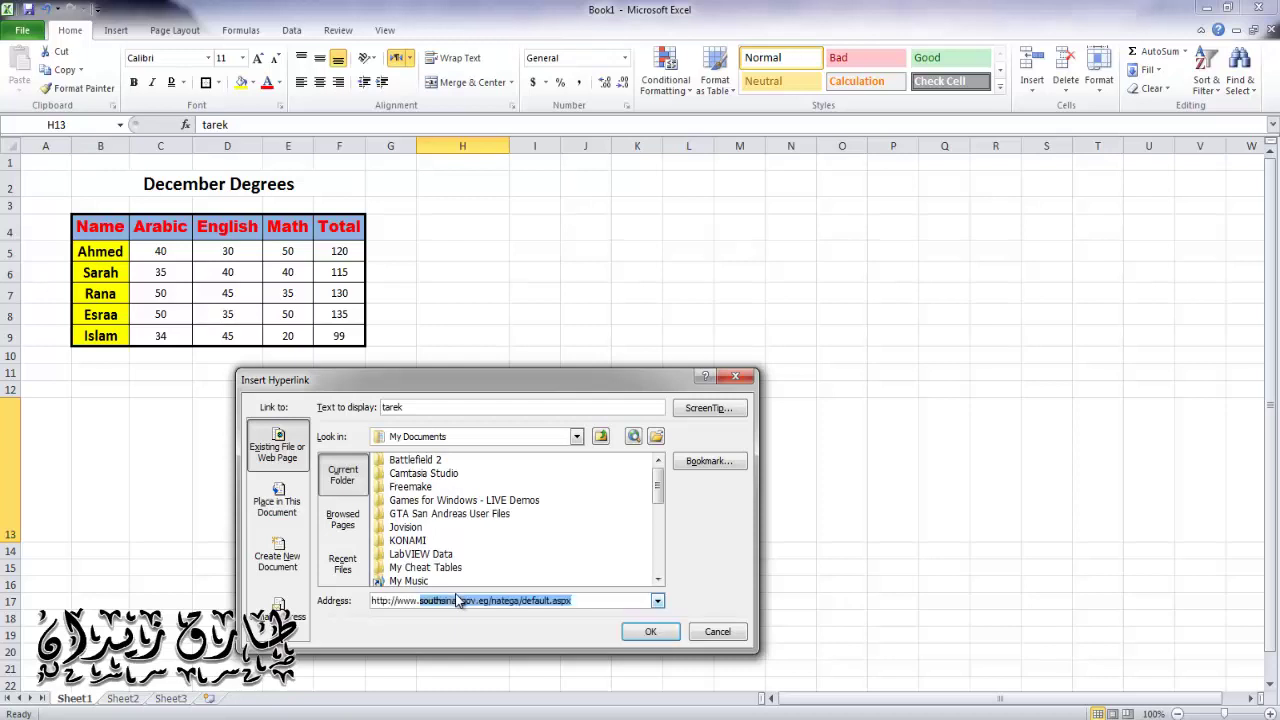
{"action": "type", "text": "go"}
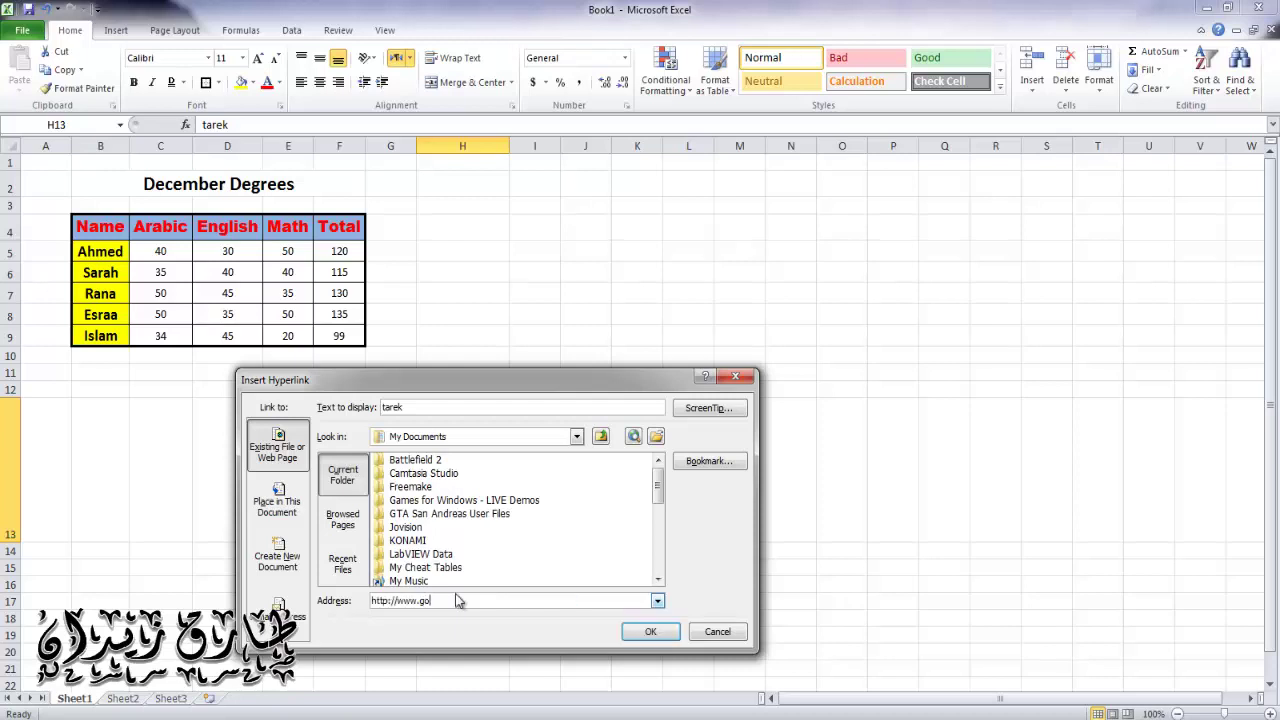
{"action": "type", "text": "ogle.com"}
{"action": "left_click", "coordinate": [645, 634]}
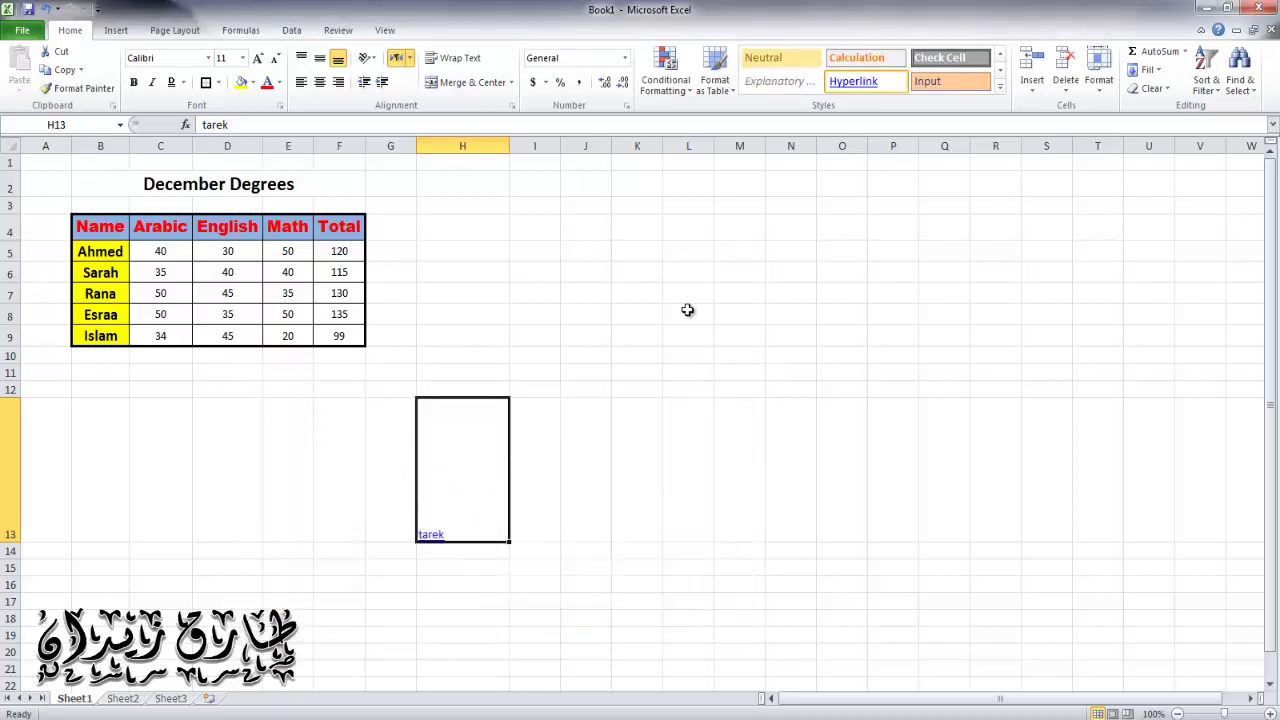
{"action": "mouse_move", "coordinate": [438, 544]}
{"action": "left_click", "coordinate": [499, 617]}
- Edit the H13 hyperlink to point to the Battlefield 2 folder in My Documents
{"action": "left_click", "coordinate": [487, 533]}
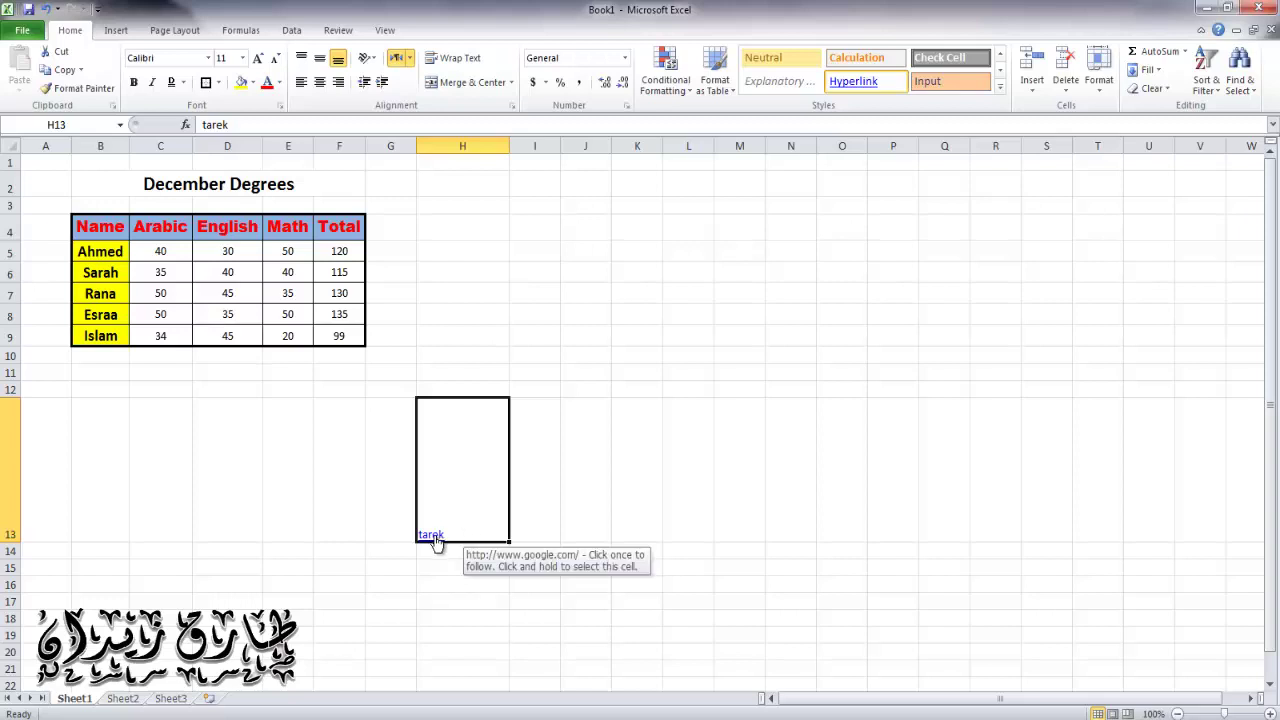
{"action": "right_click", "coordinate": [489, 515]}
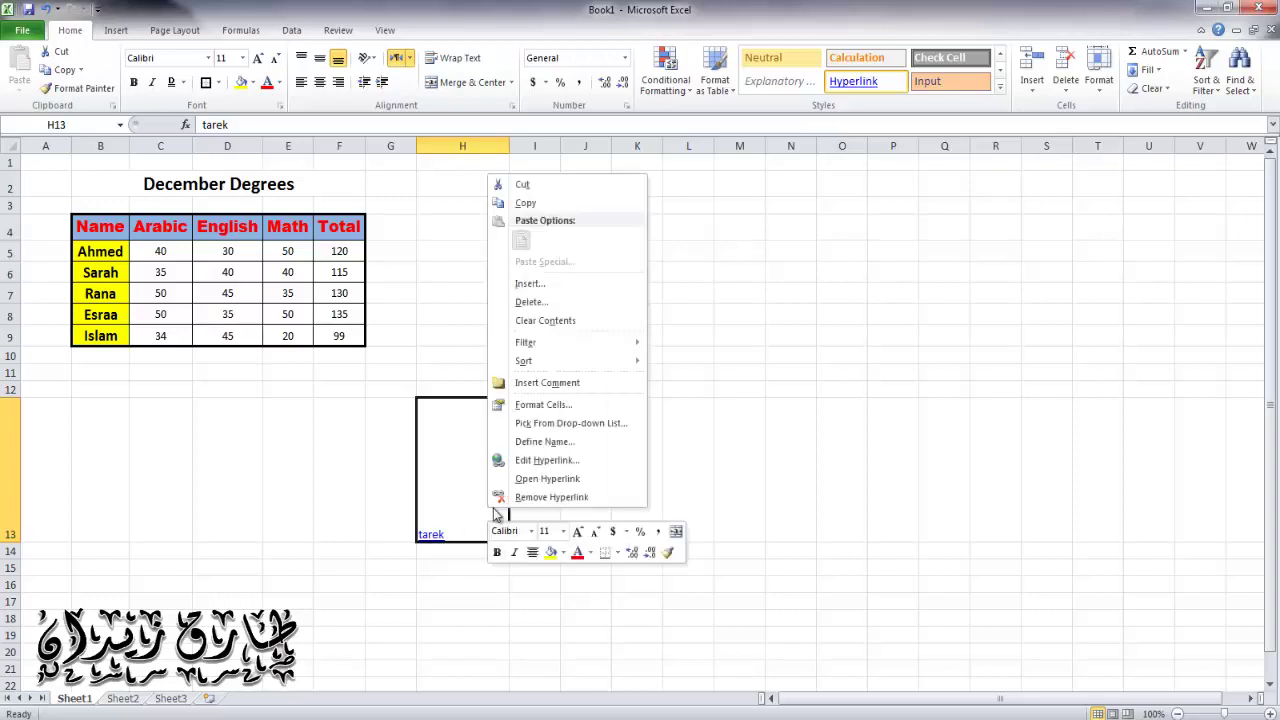
{"action": "left_click", "coordinate": [557, 468]}
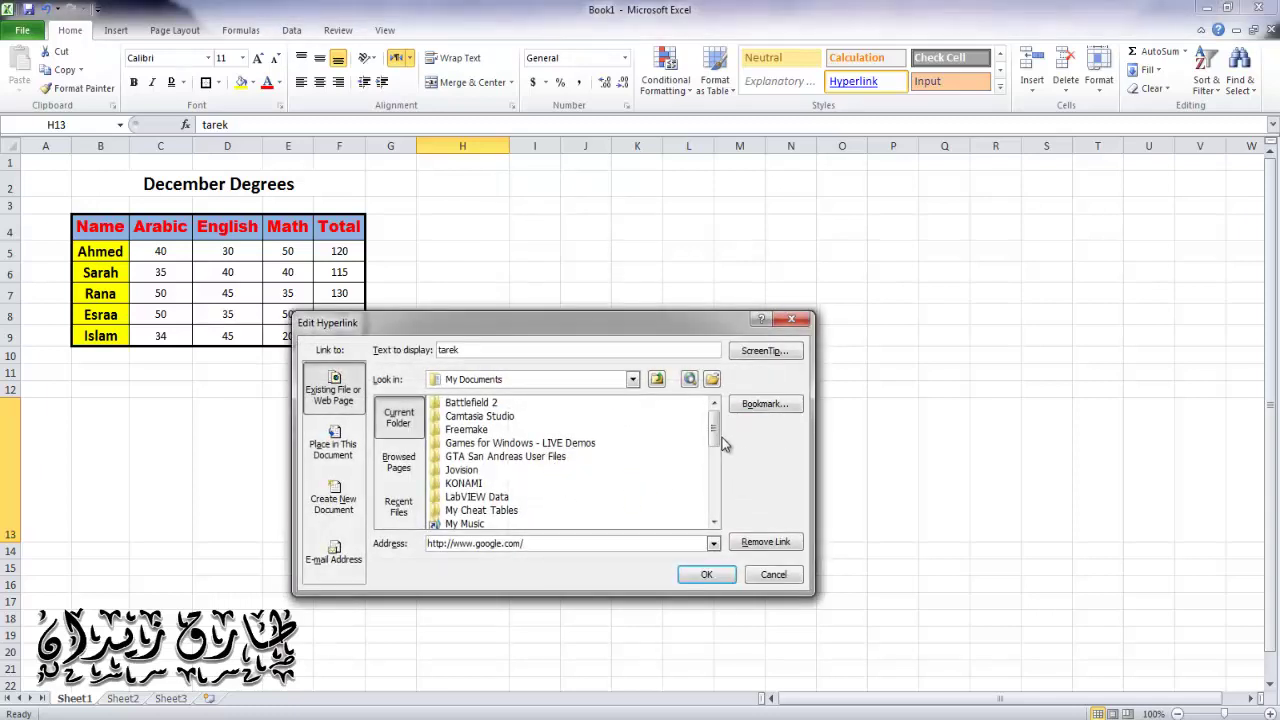
{"action": "left_click", "coordinate": [476, 402]}
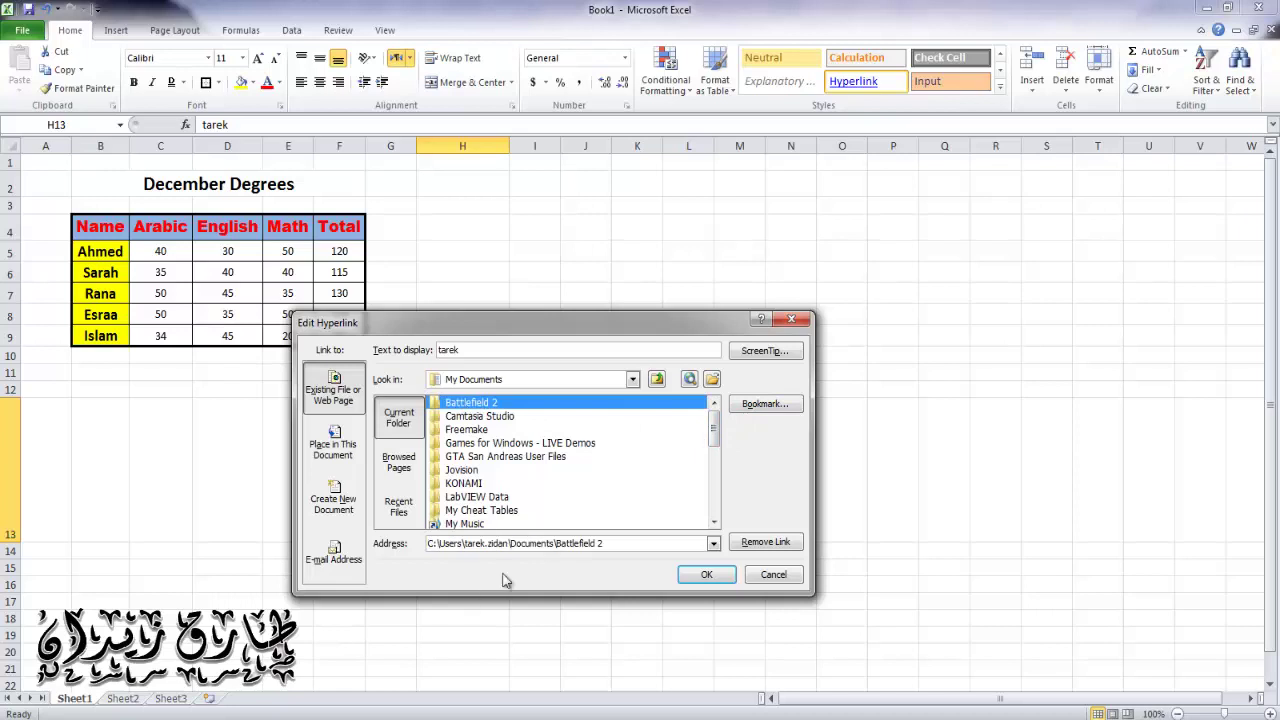
{"action": "left_click", "coordinate": [707, 576]}
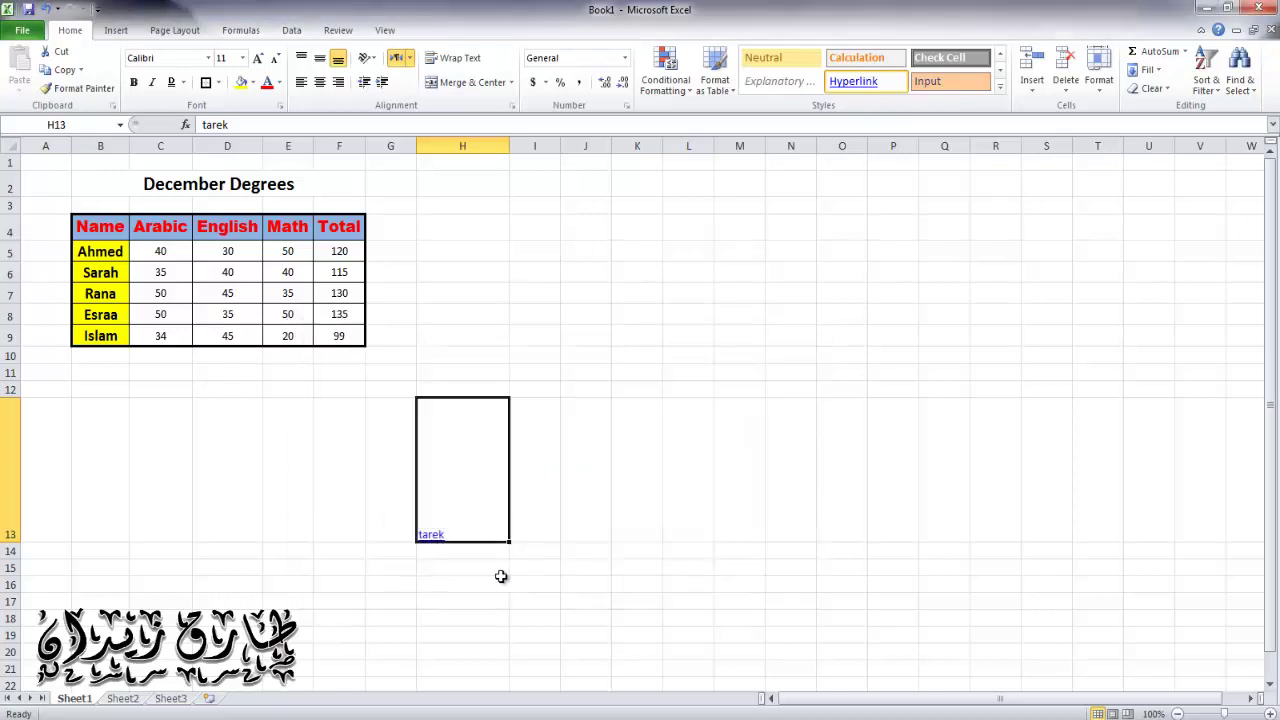
- Follow the H13 link past the warning, then close the opened folder
{"action": "left_click", "coordinate": [437, 543]}
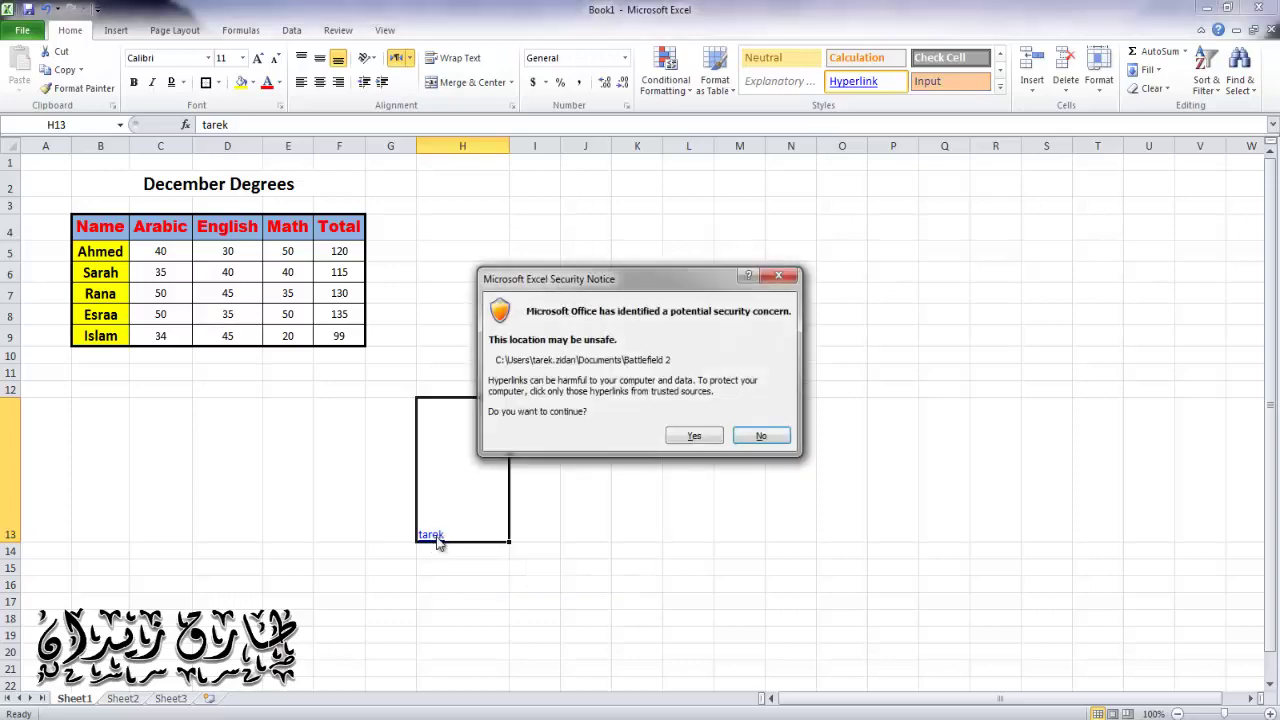
{"action": "left_click", "coordinate": [694, 437]}
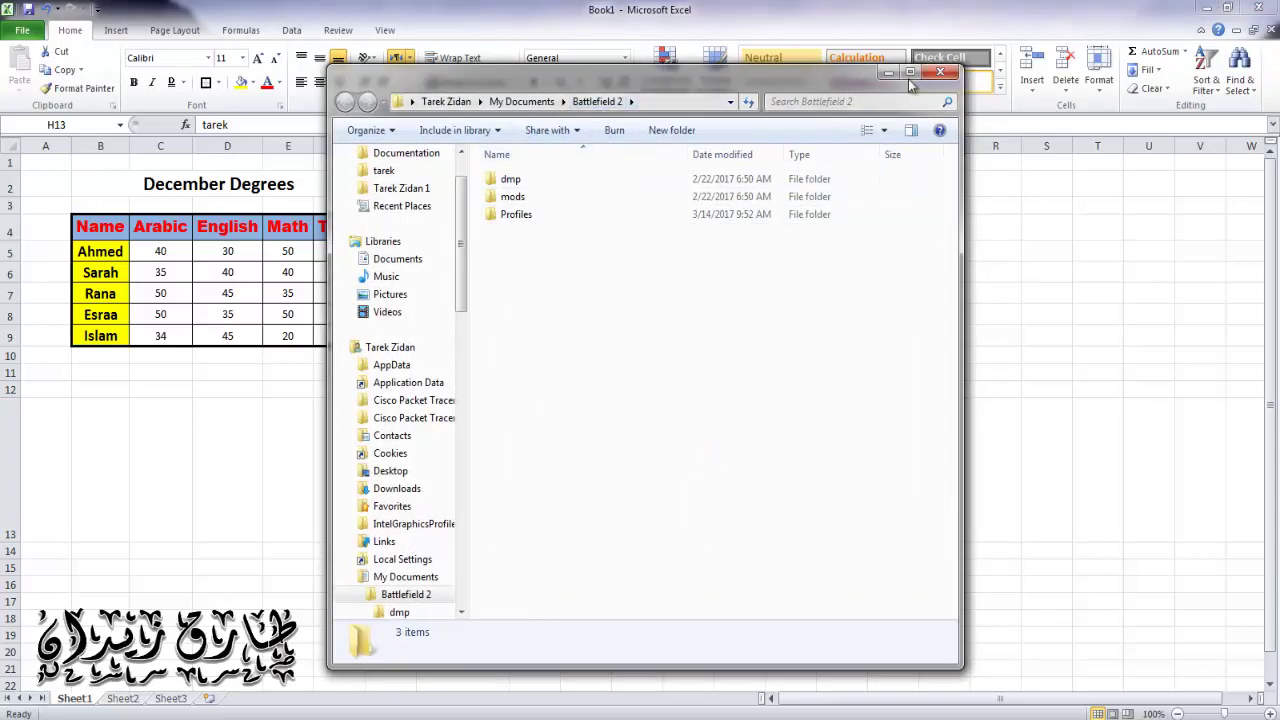
{"action": "left_click", "coordinate": [940, 74]}
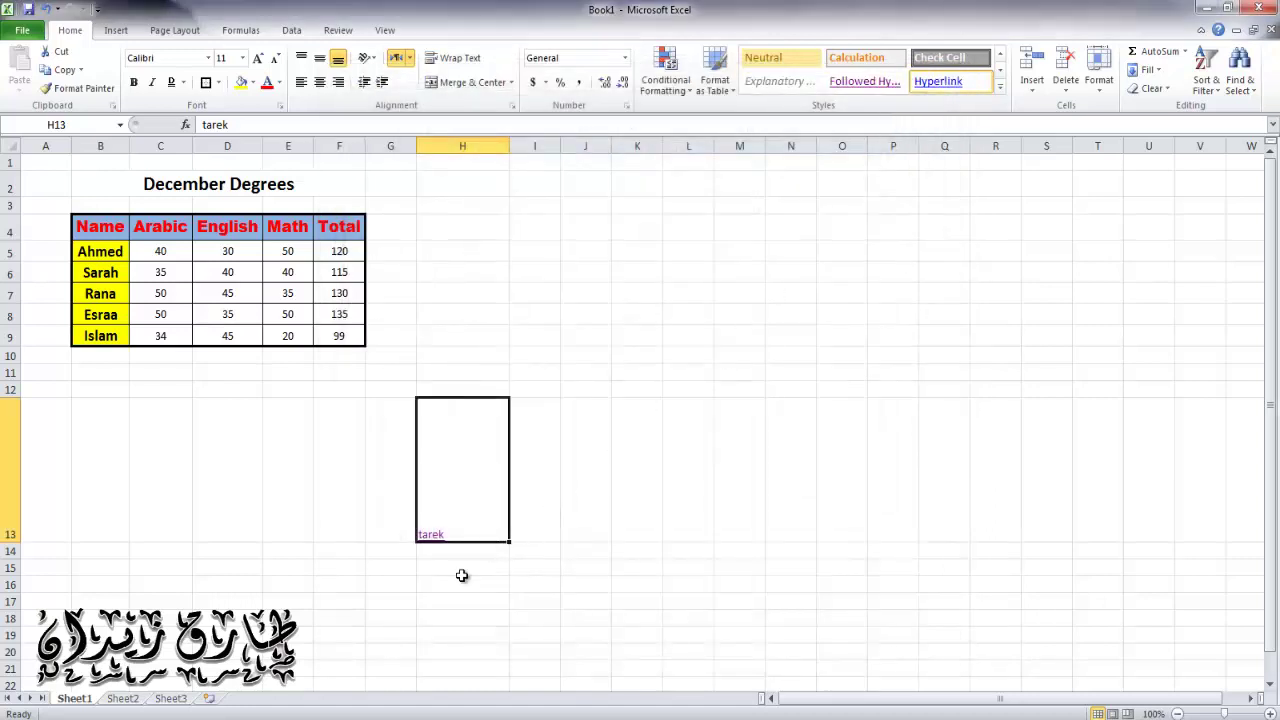
- Strip the hyperlink from H13 with Clear Hyperlinks
{"action": "left_click", "coordinate": [462, 576]}
{"action": "left_click", "coordinate": [474, 512]}
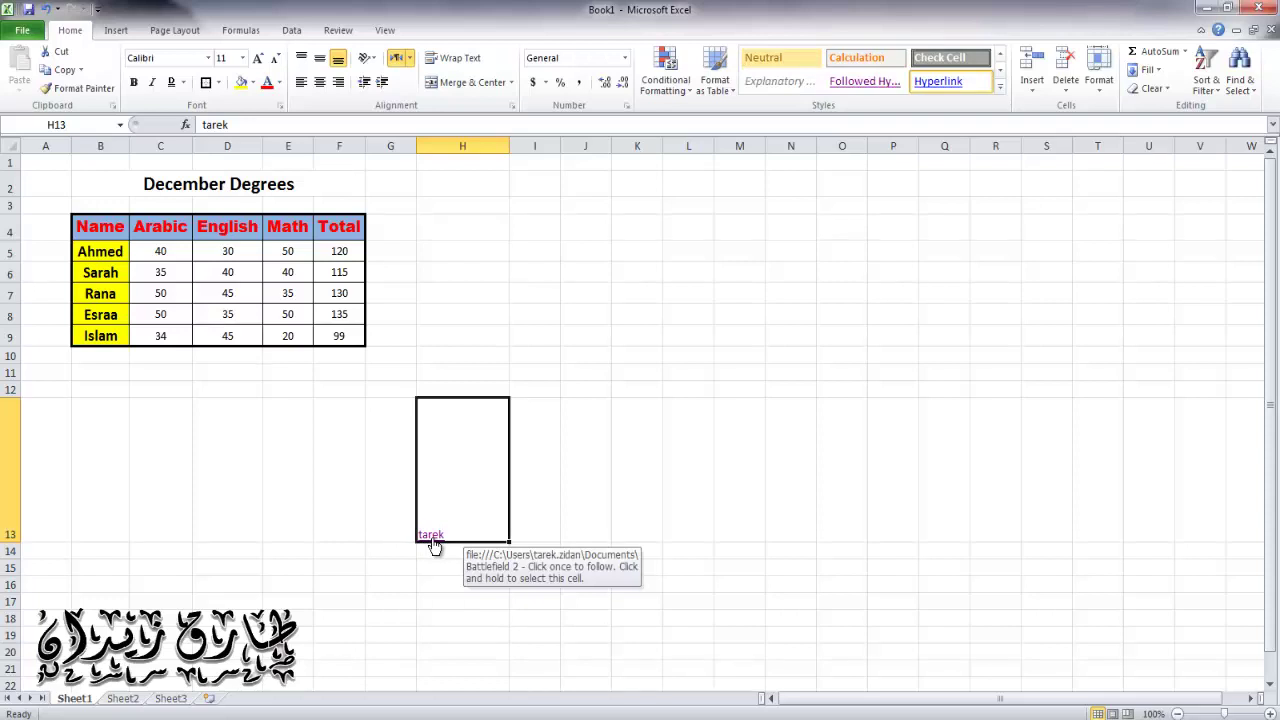
{"action": "key", "text": "ctrl+z"}
{"action": "key", "text": "ctrl+y"}
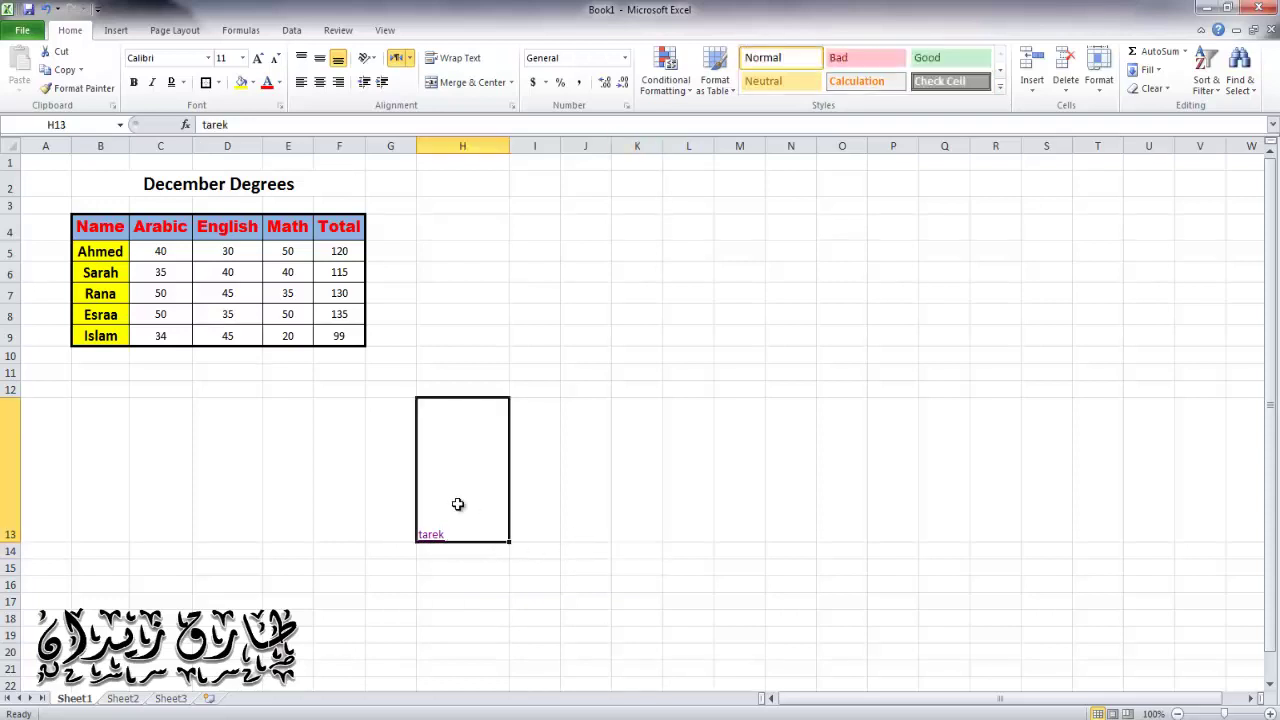
{"action": "left_click", "coordinate": [1160, 88]}
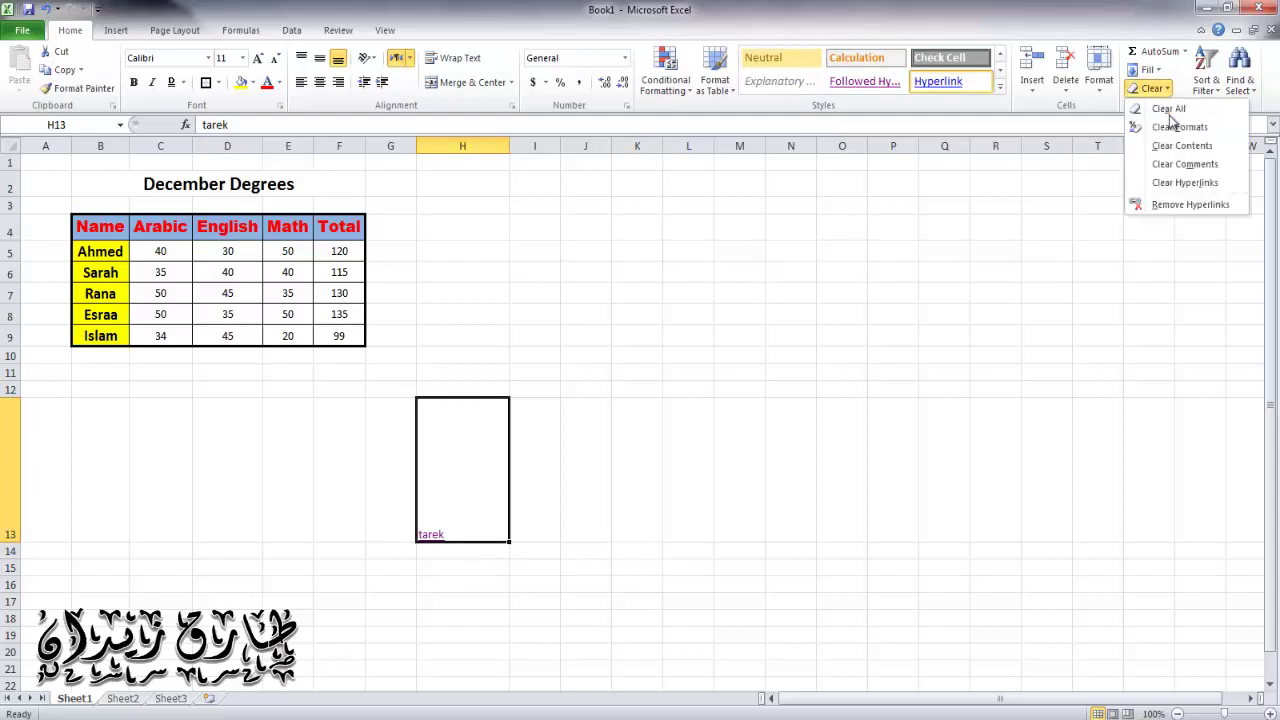
{"action": "left_click", "coordinate": [1182, 183]}
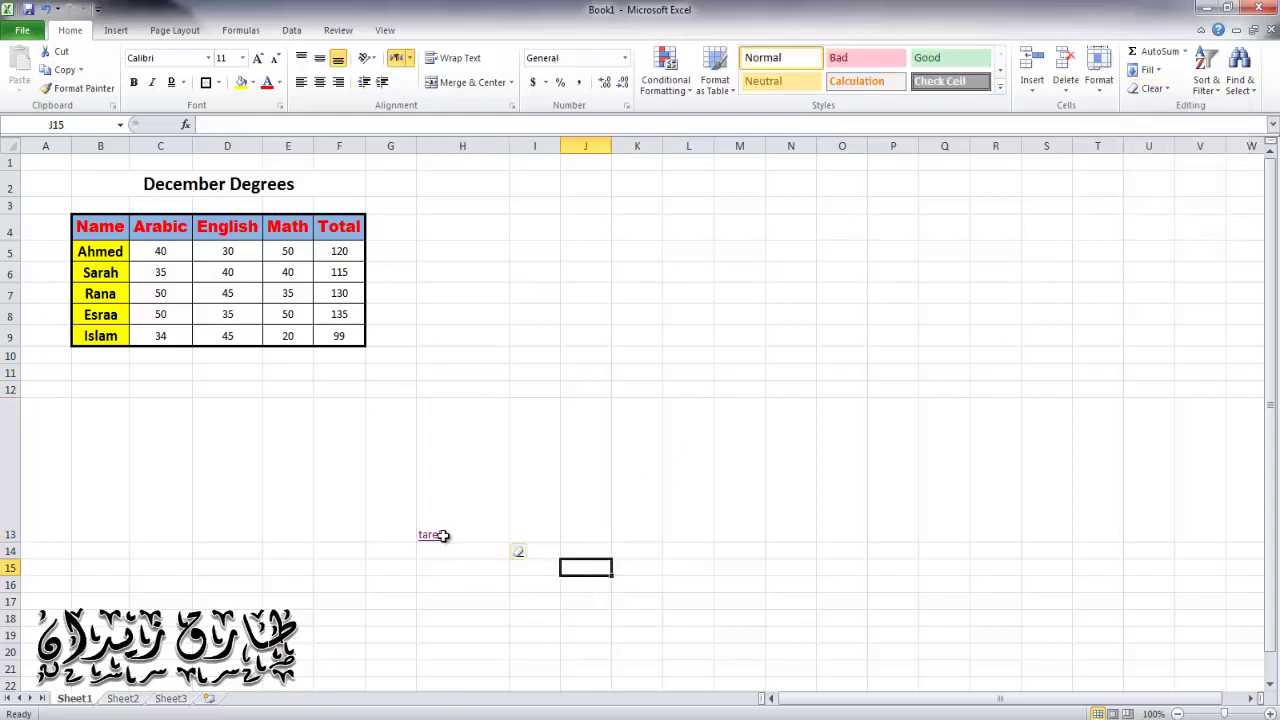
- Clear everything remaining in H13 so the cell is empty
{"action": "left_click", "coordinate": [434, 568]}
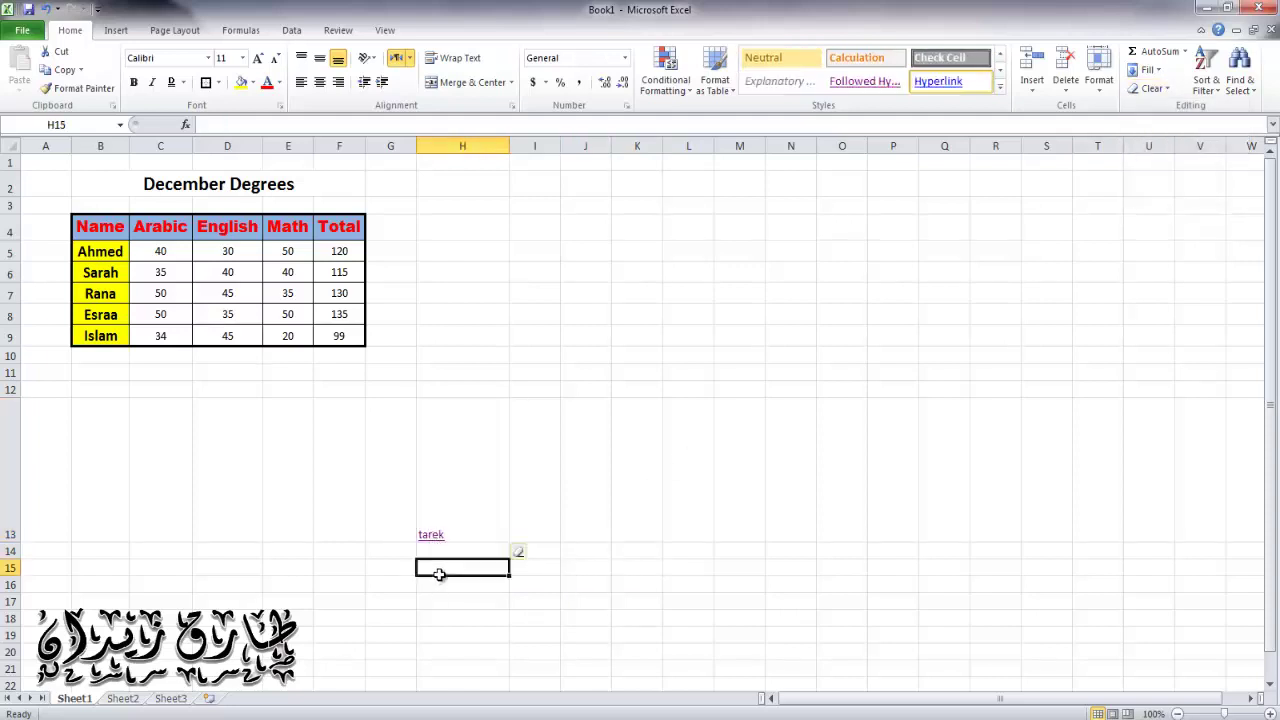
{"action": "left_click", "coordinate": [430, 536]}
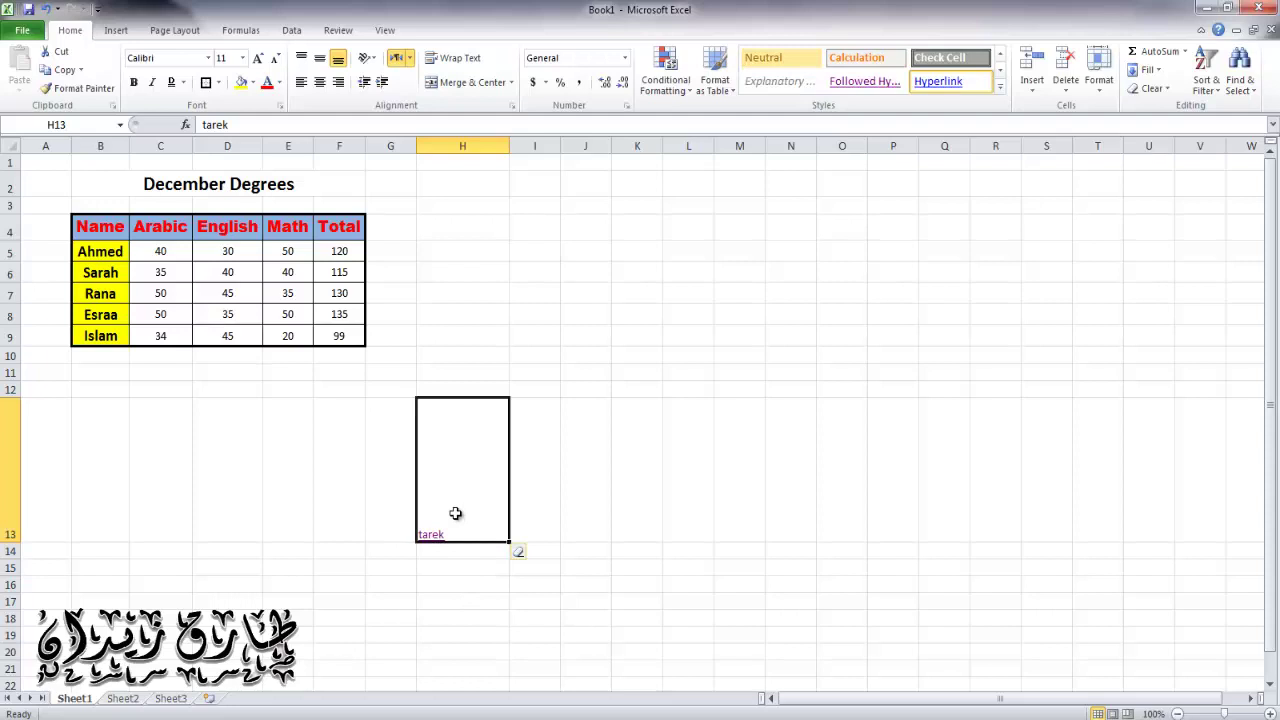
{"action": "left_click", "coordinate": [1150, 88]}
{"action": "left_click", "coordinate": [1170, 107]}
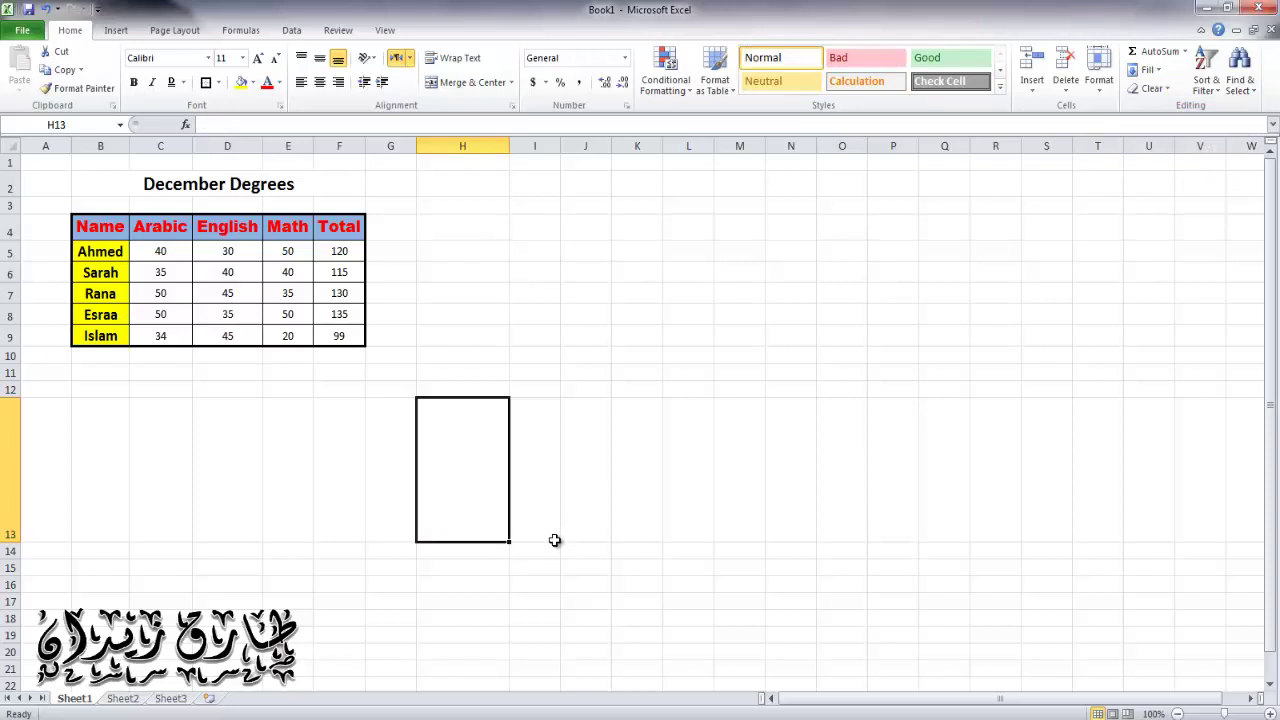
{"action": "left_click", "coordinate": [625, 460]}
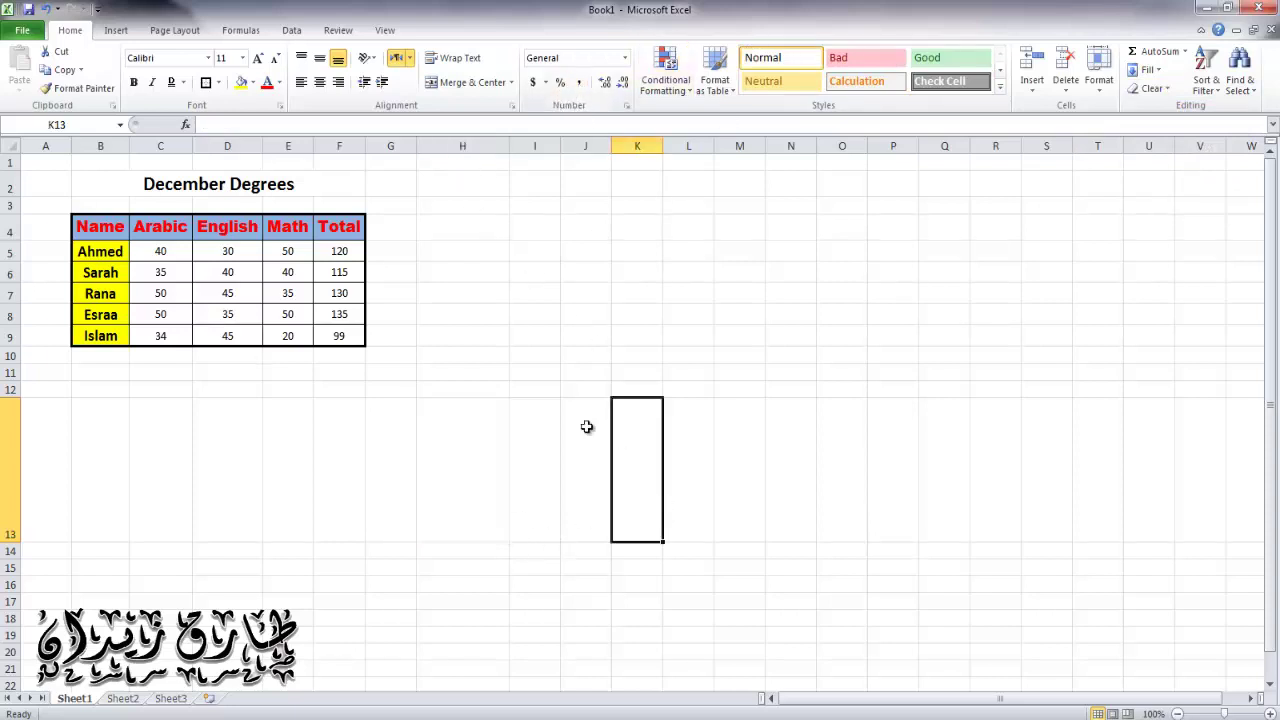
{"action": "left_click", "coordinate": [439, 448]}
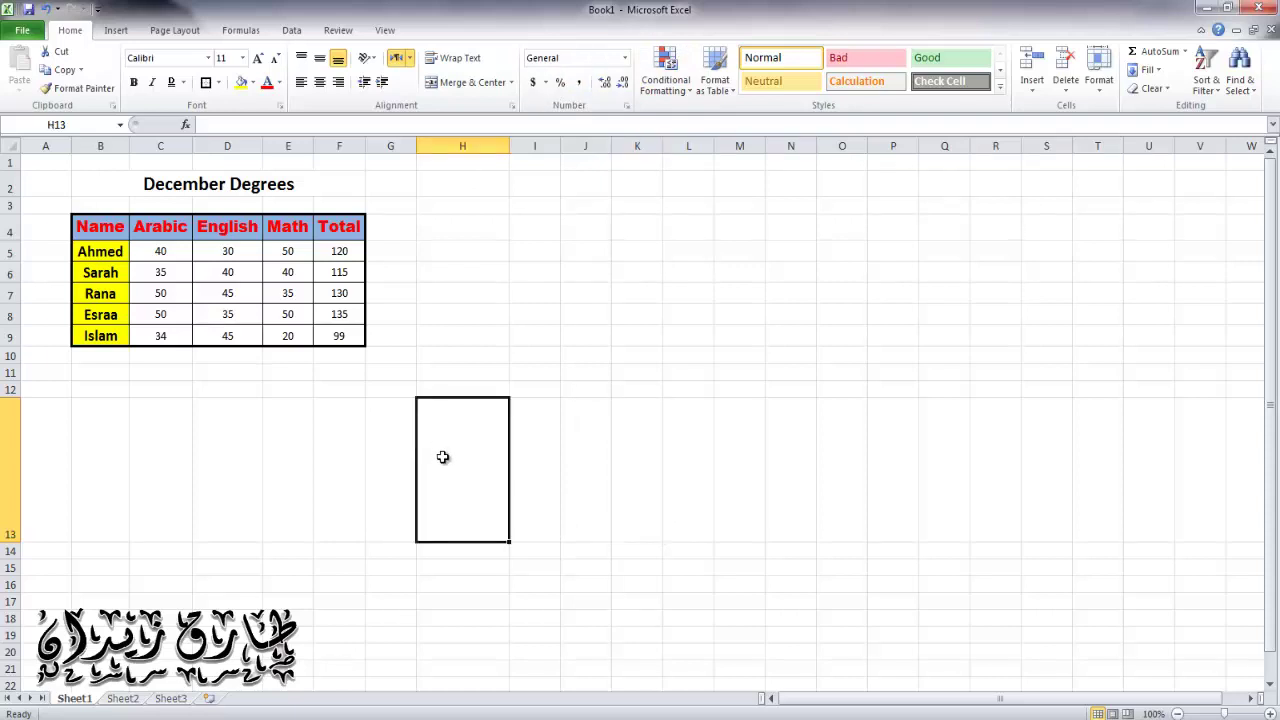
- Enter 20000 in H13 and restore row 13 to normal height
{"action": "type", "text": "2000"}
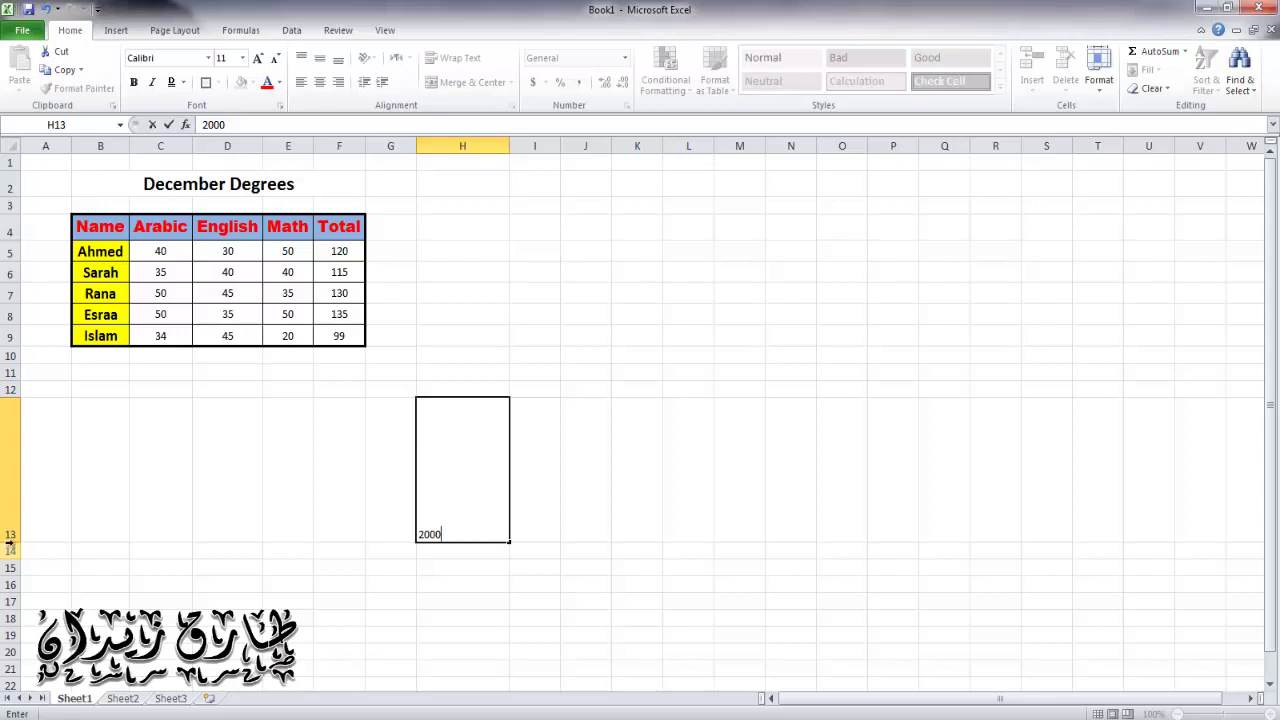
{"action": "left_click_drag", "start_coordinate": [10, 542], "coordinate": [10, 414]}
{"action": "left_click", "coordinate": [428, 557]}
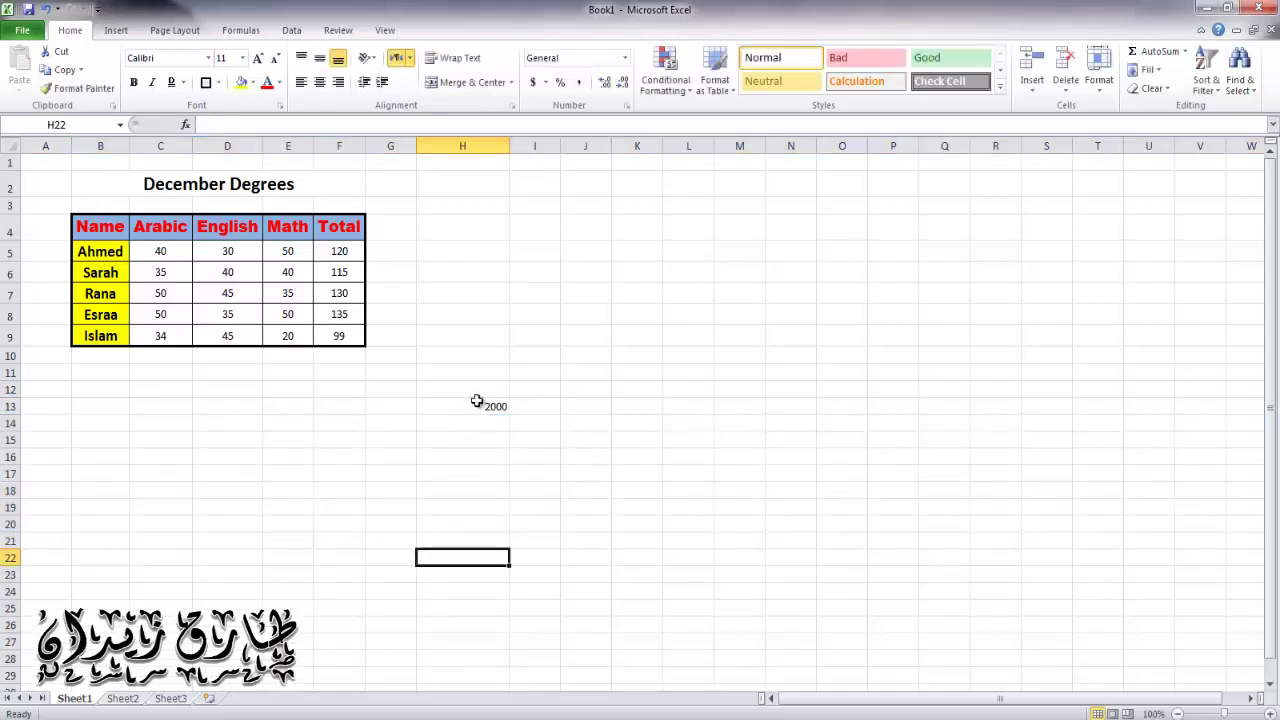
{"action": "left_click", "coordinate": [477, 401]}
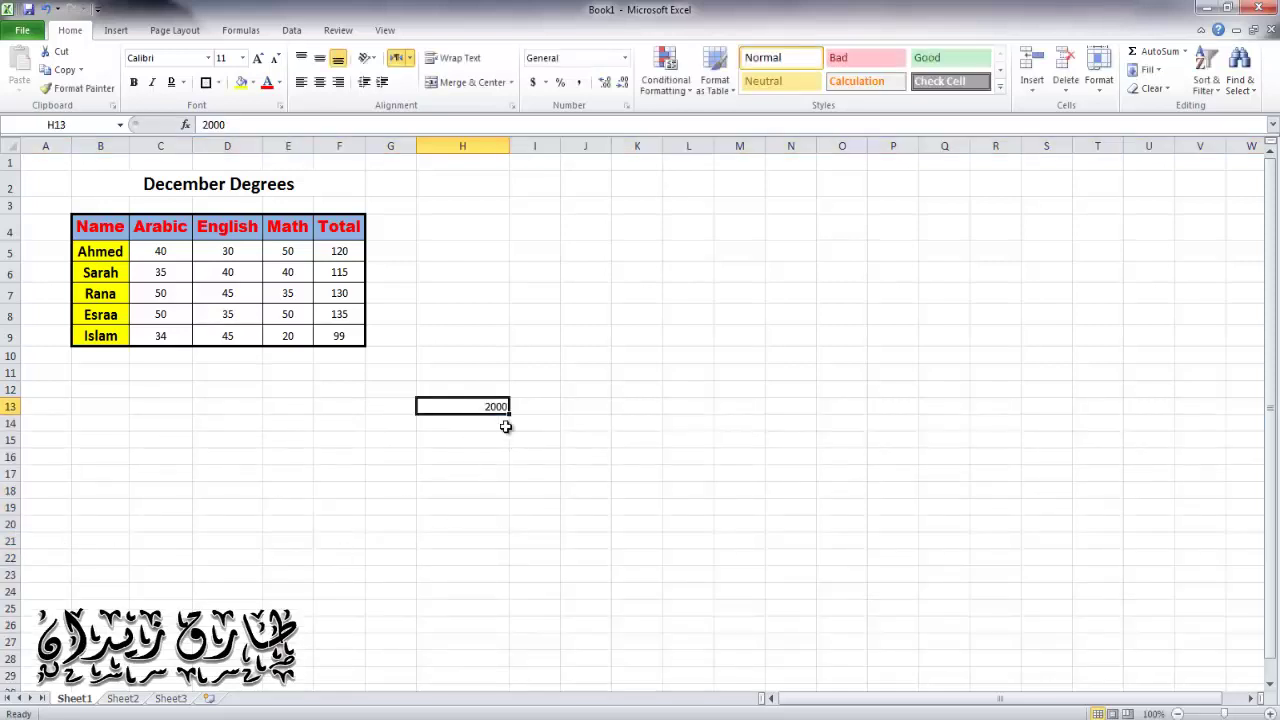
{"action": "type", "text": "20"}
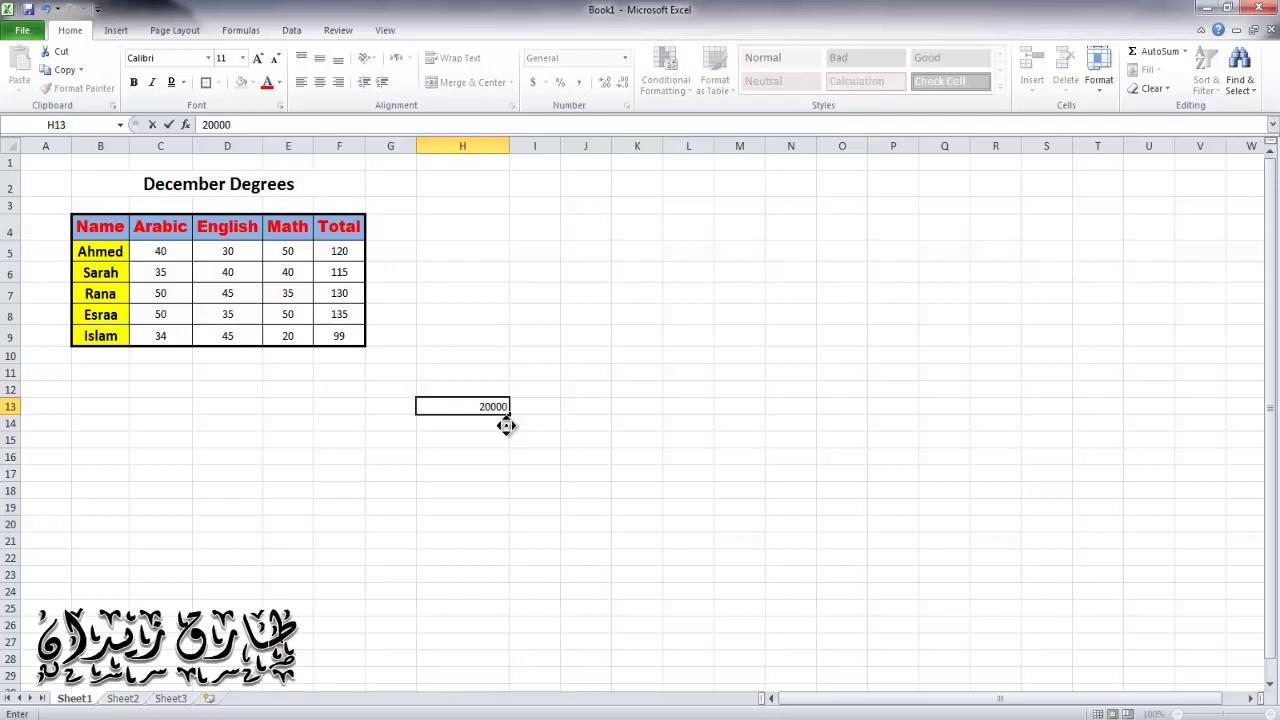
{"action": "middle_click", "coordinate": [506, 427]}
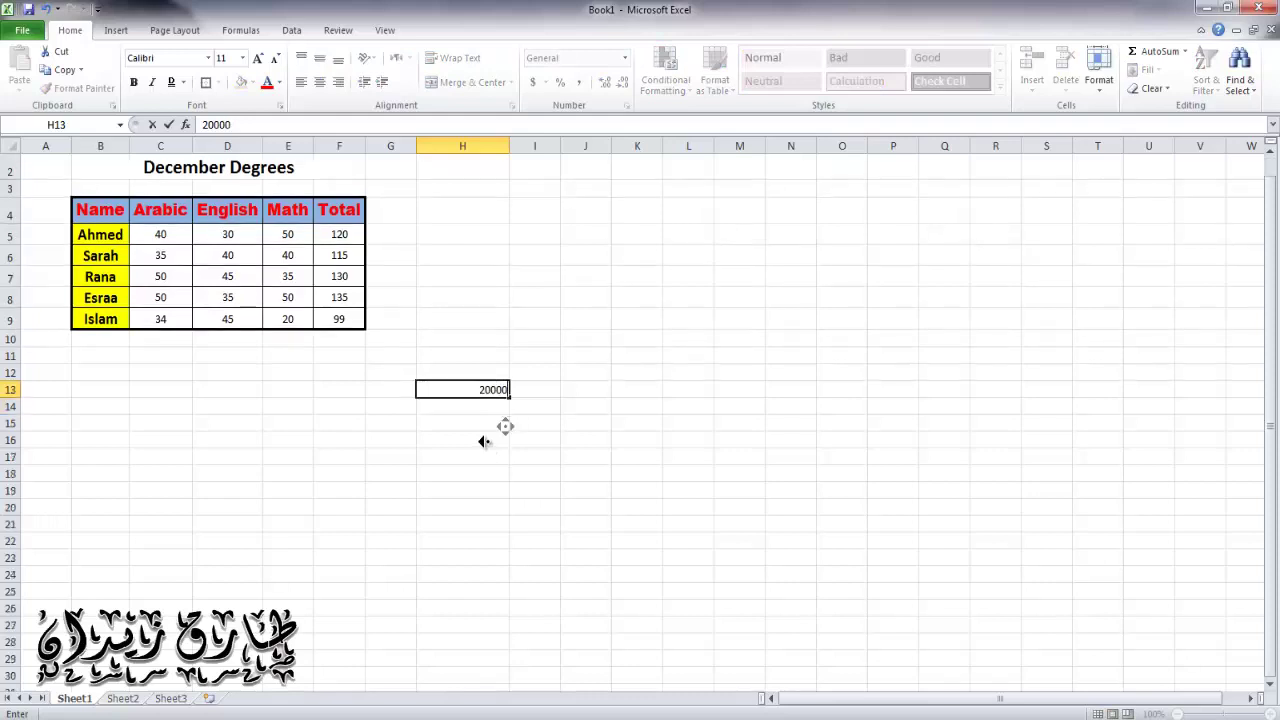
{"action": "left_click", "coordinate": [484, 441]}
{"action": "key", "text": "Return"}
{"action": "left_click", "coordinate": [497, 390]}
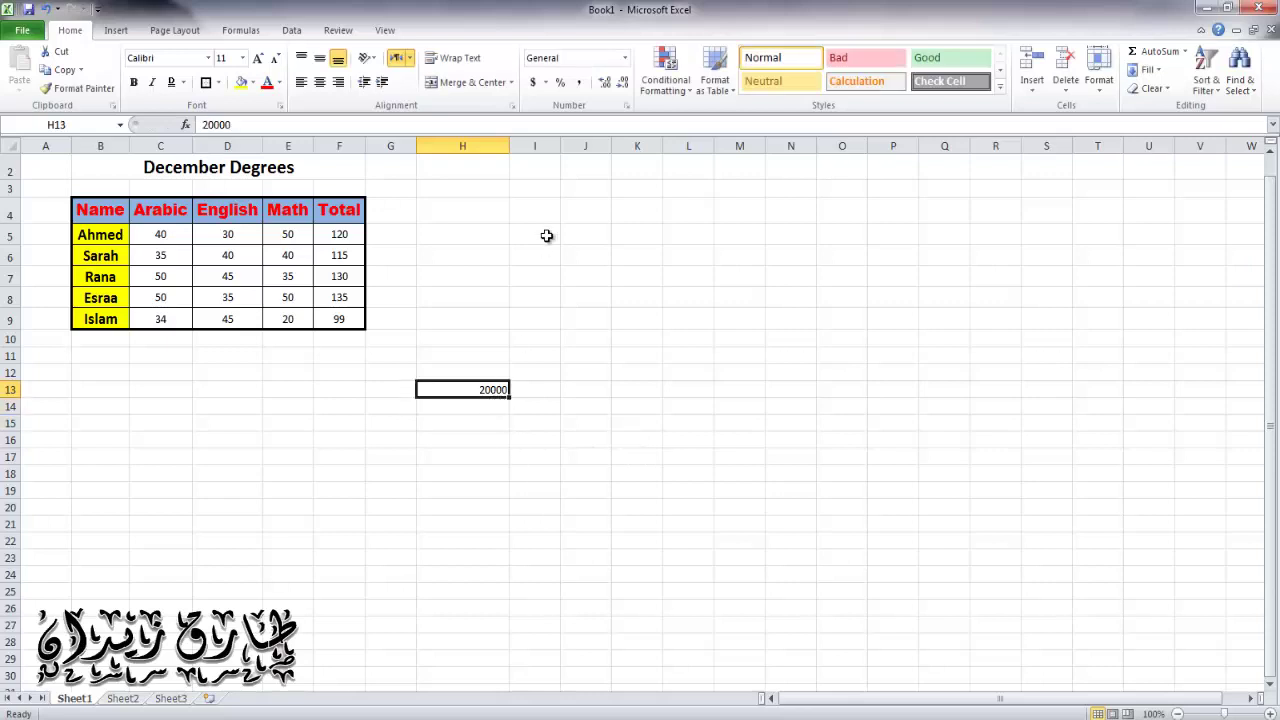
- Give H13 comma-style number formatting with zero decimal places
{"action": "left_click", "coordinate": [578, 82]}
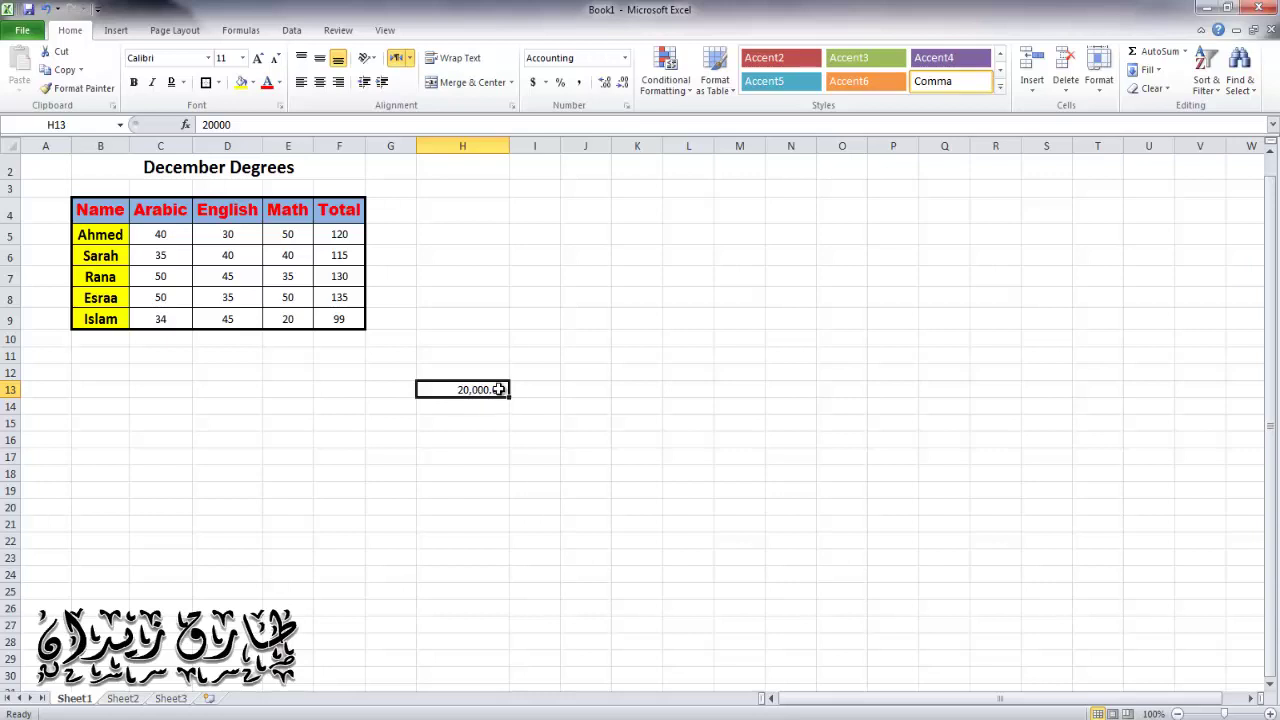
{"action": "left_click", "coordinate": [621, 88]}
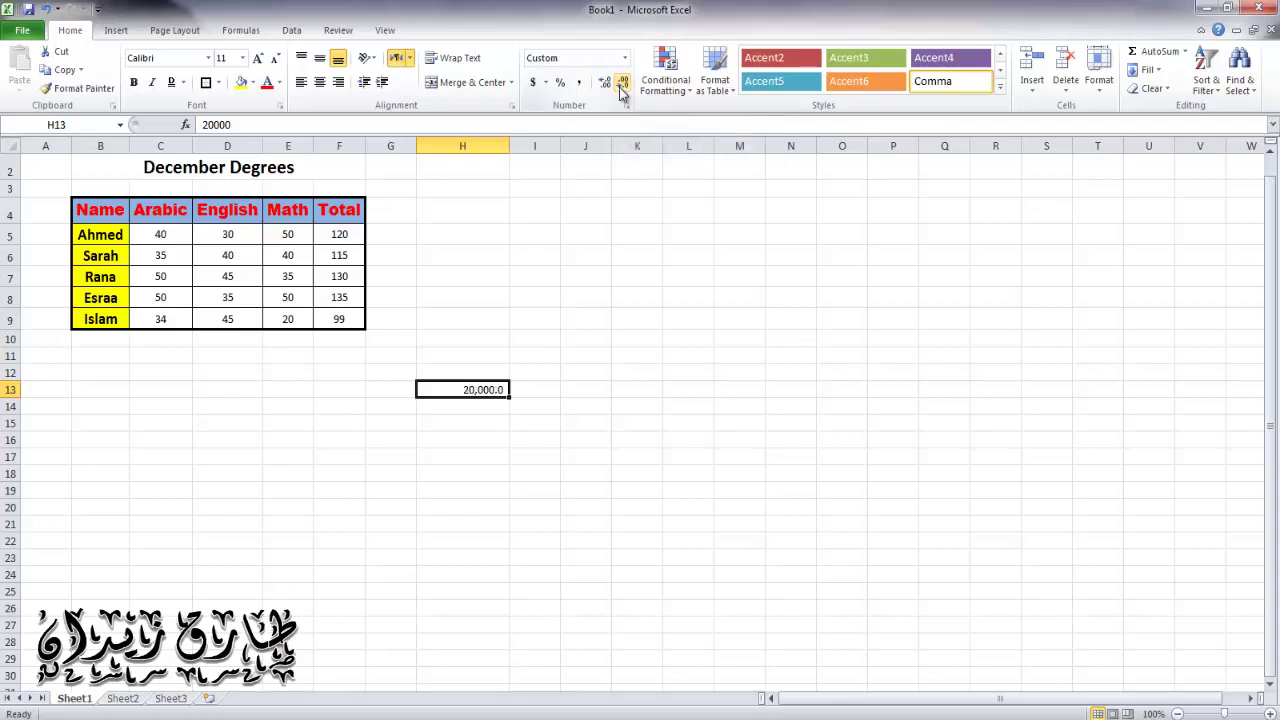
{"action": "left_click", "coordinate": [621, 88]}
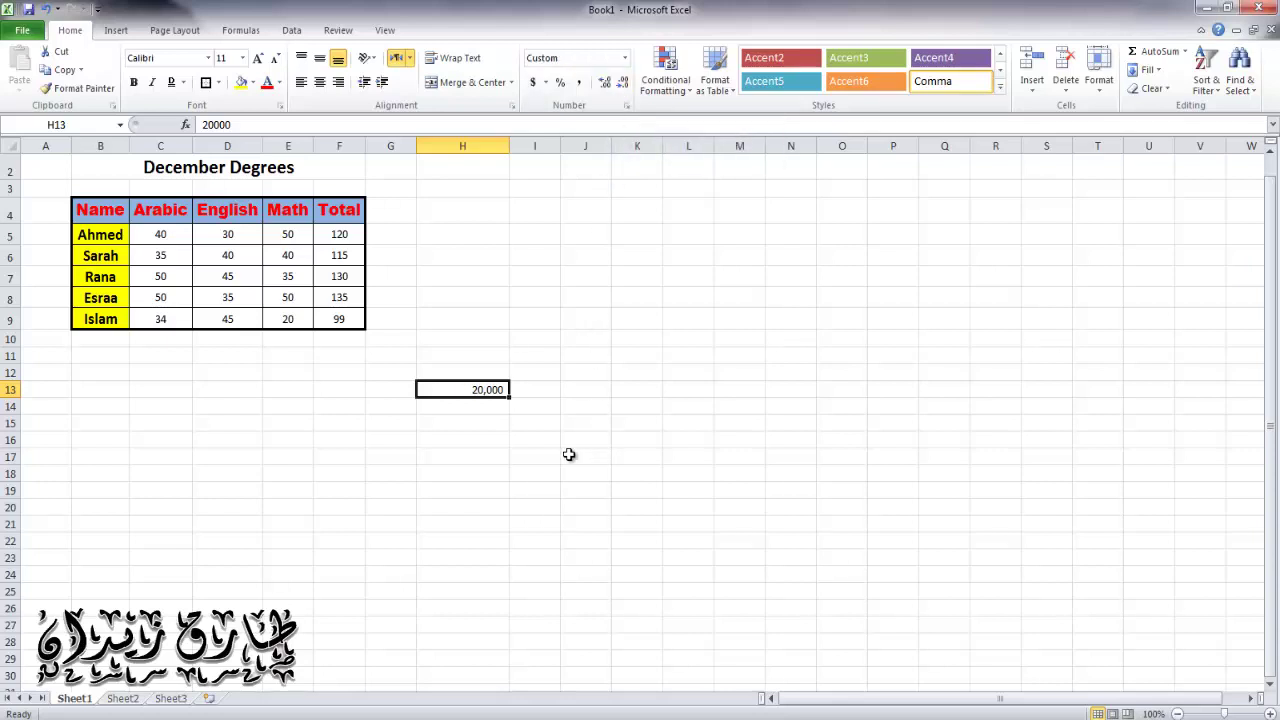
{"action": "left_click", "coordinate": [613, 90]}
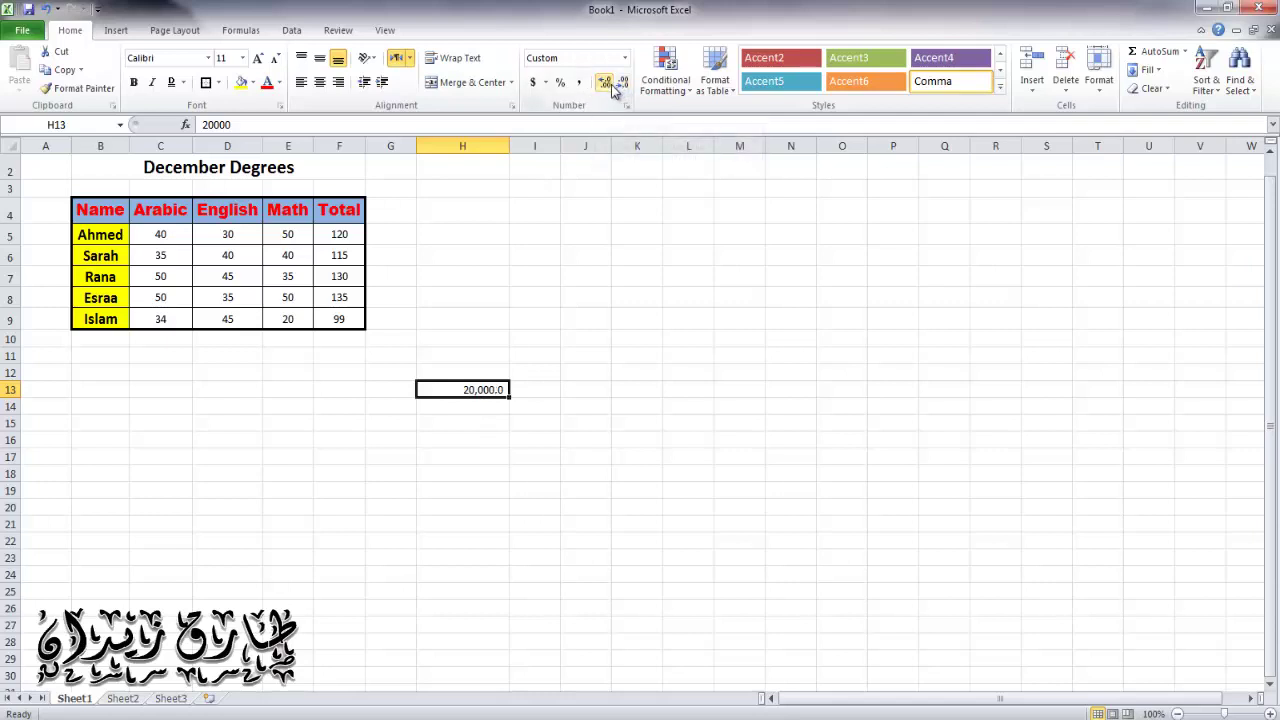
{"action": "left_click", "coordinate": [613, 90]}
{"action": "left_click", "coordinate": [621, 88]}
{"action": "left_click", "coordinate": [621, 88]}
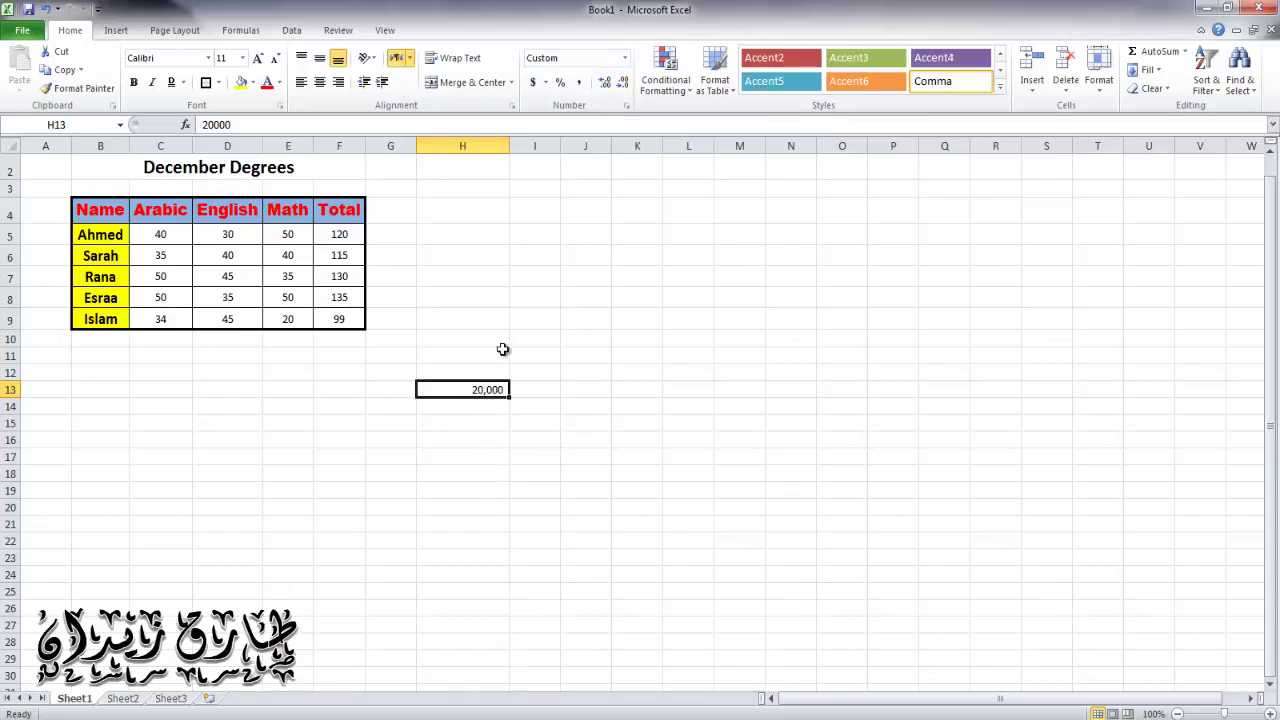
- Switch H13 to the € Euro accounting format, showing € 20,000
{"action": "left_click", "coordinate": [546, 84]}
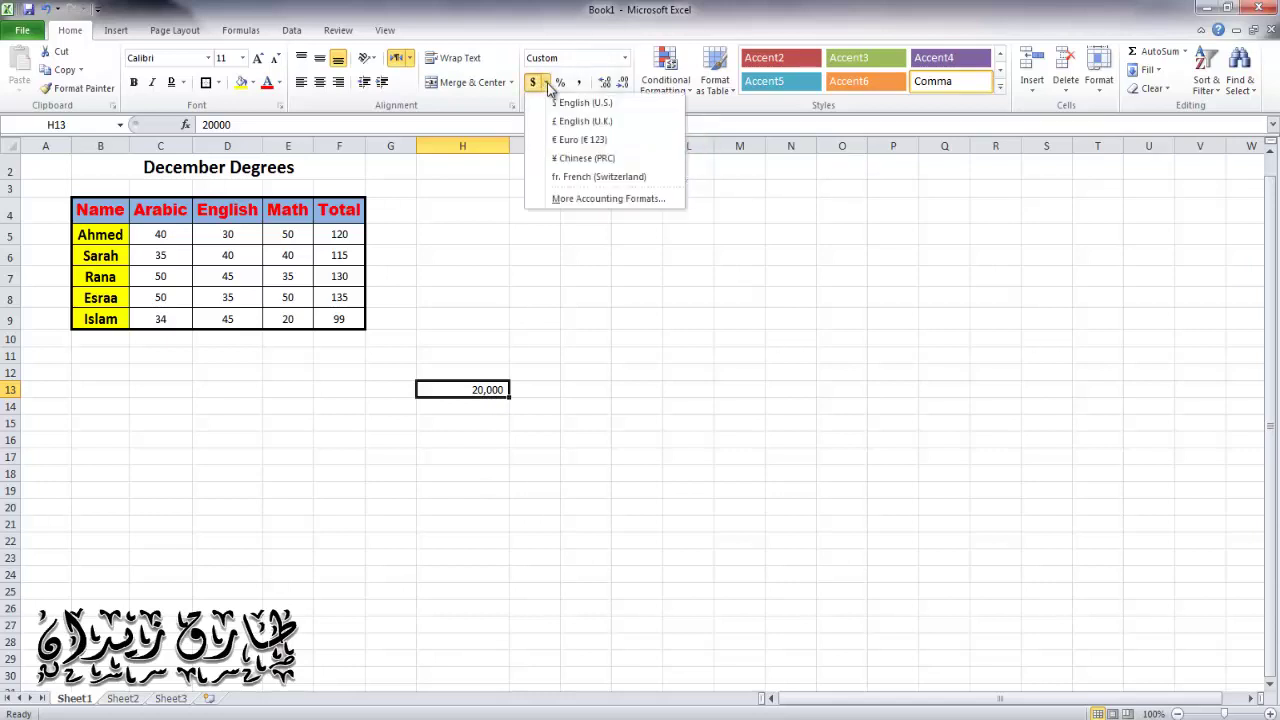
{"action": "left_click", "coordinate": [579, 141]}
{"action": "left_click", "coordinate": [481, 473]}
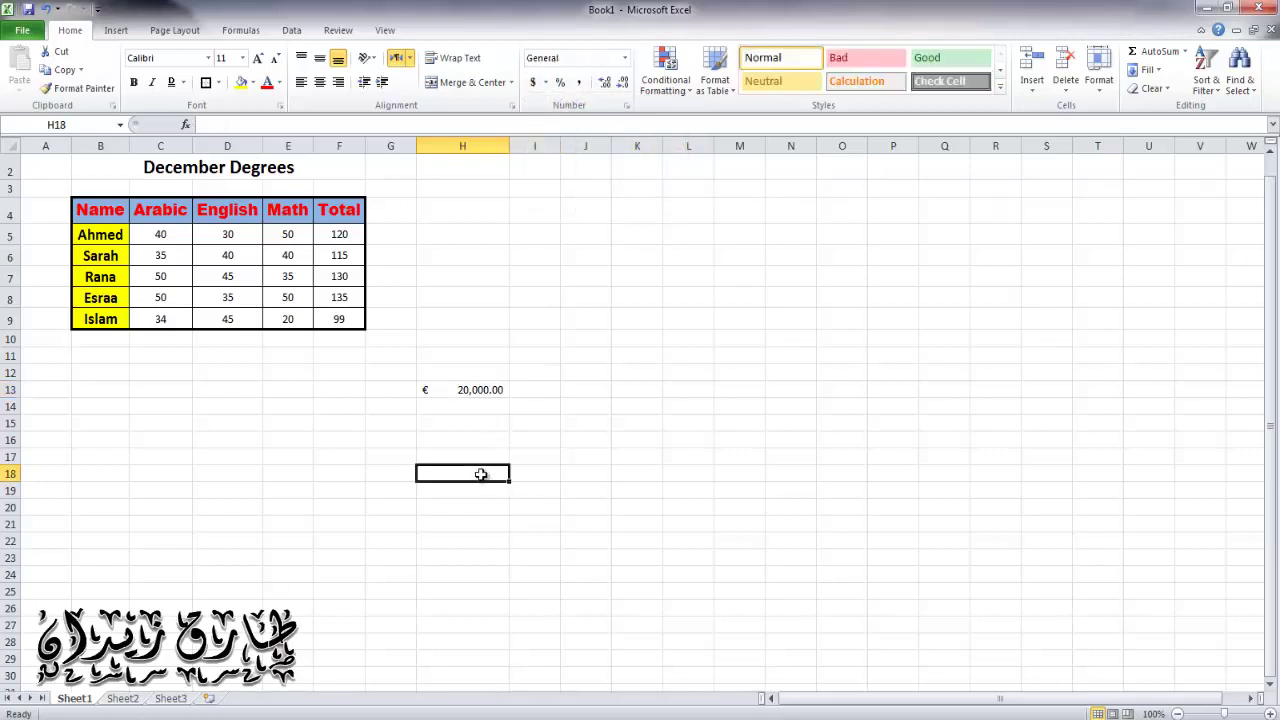
{"action": "left_click", "coordinate": [443, 390]}
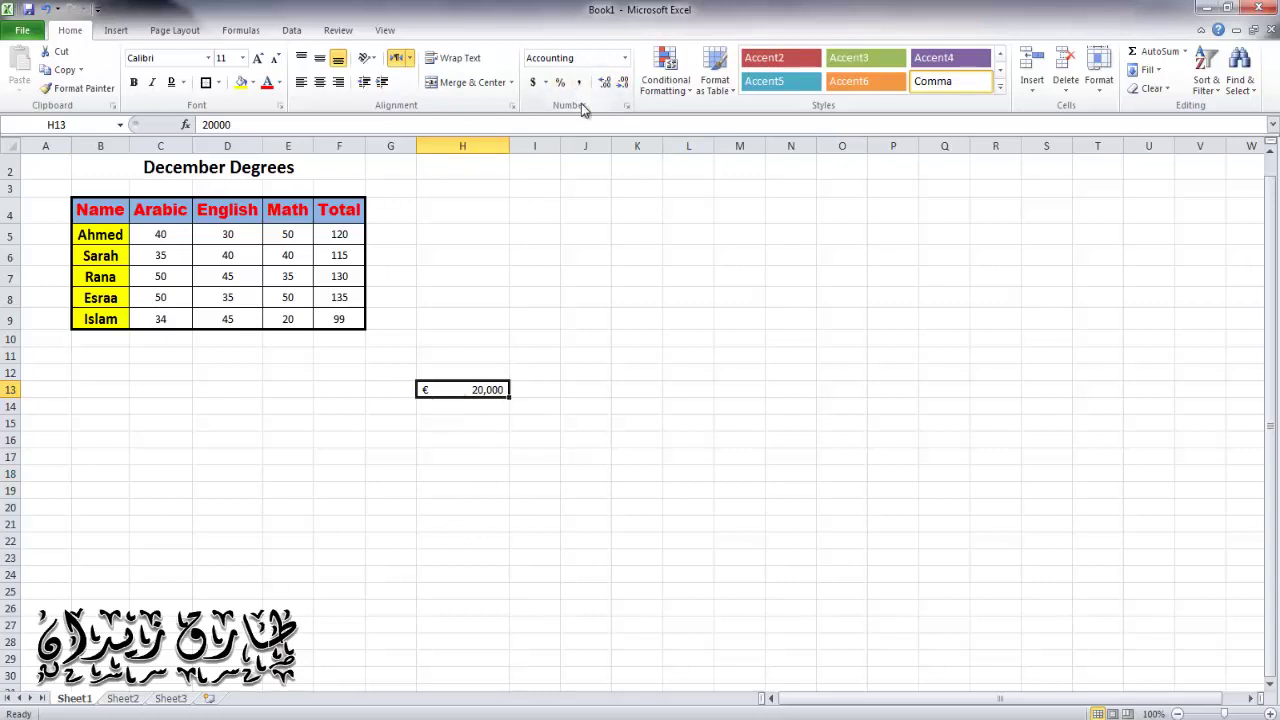
- Enter 0.25 in H11 and display it as 25%
{"action": "left_click", "coordinate": [495, 356]}
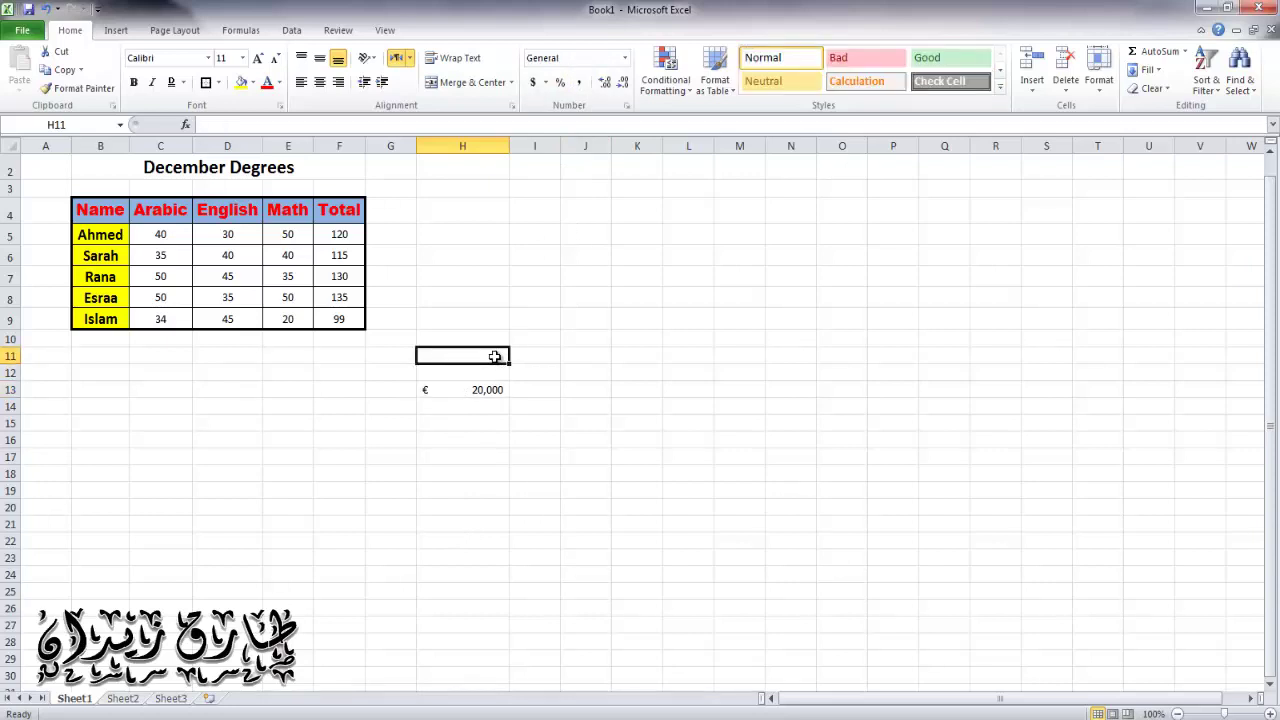
{"action": "type", "text": ".25"}
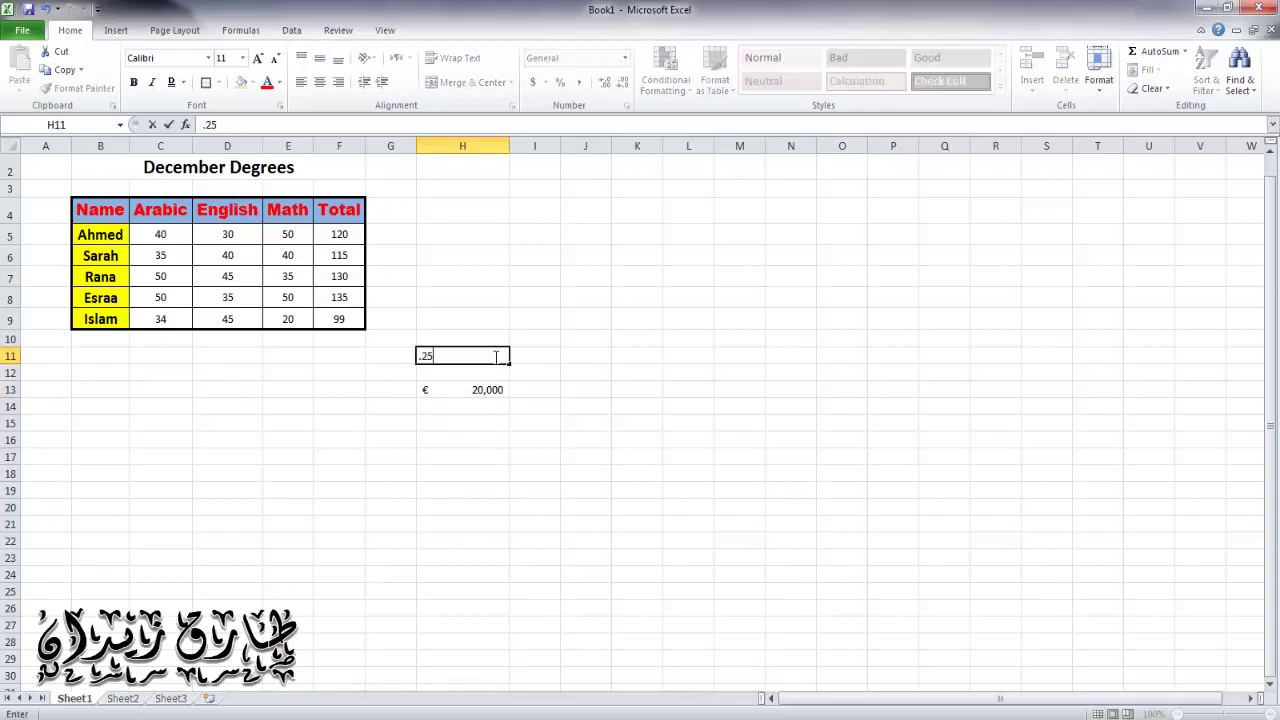
{"action": "left_click", "coordinate": [500, 468]}
{"action": "left_click", "coordinate": [502, 355]}
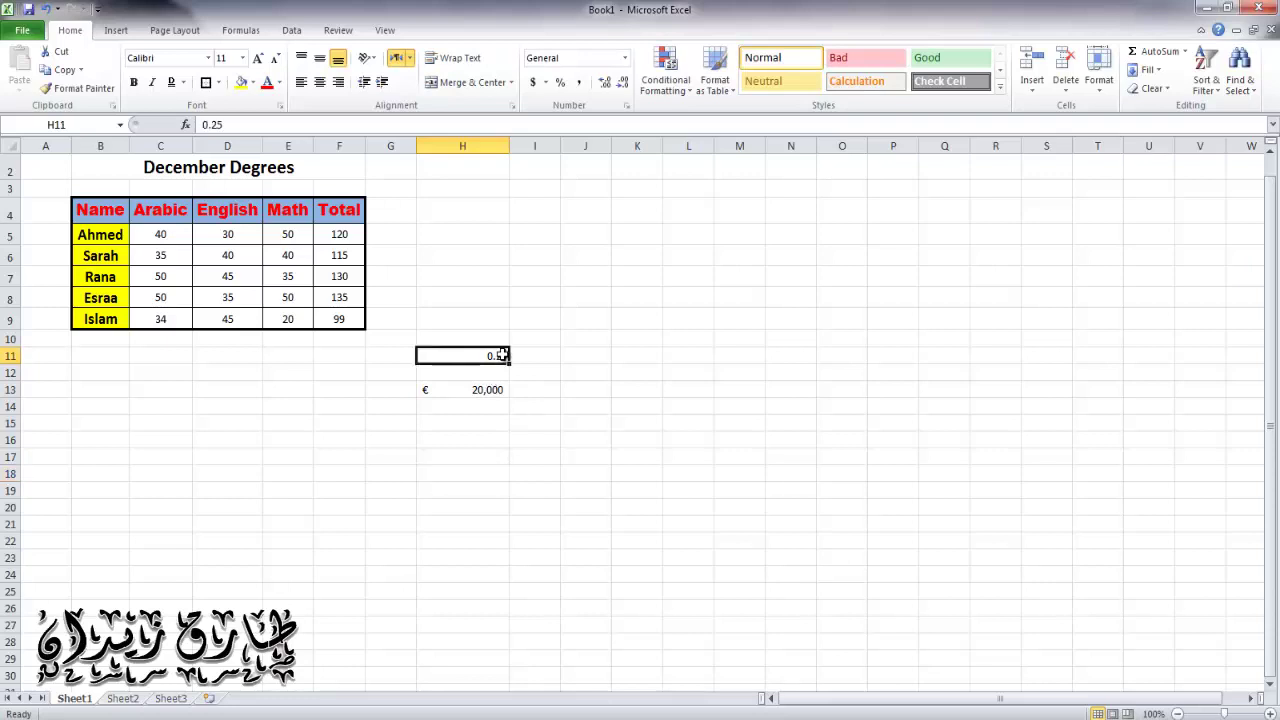
{"action": "left_click", "coordinate": [561, 83]}
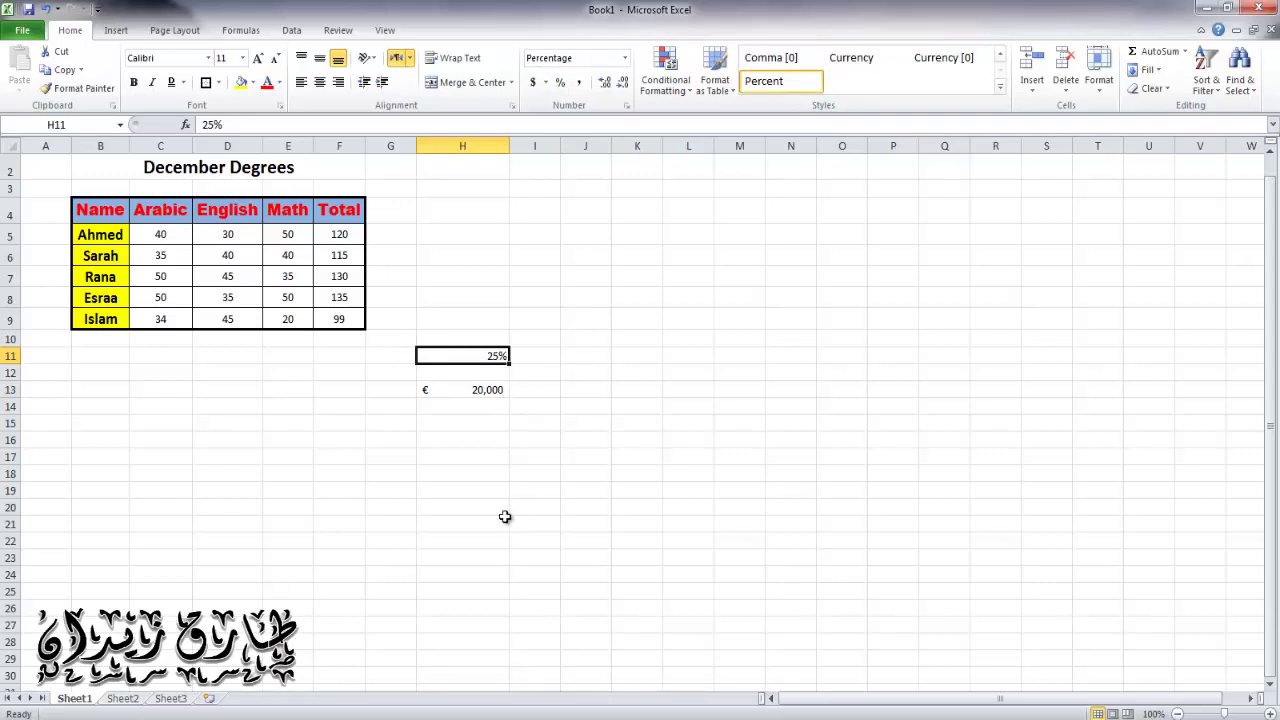
- Enter =E5/F5 in H5 and format the result as a percentage (42%)
{"action": "left_click", "coordinate": [459, 238]}
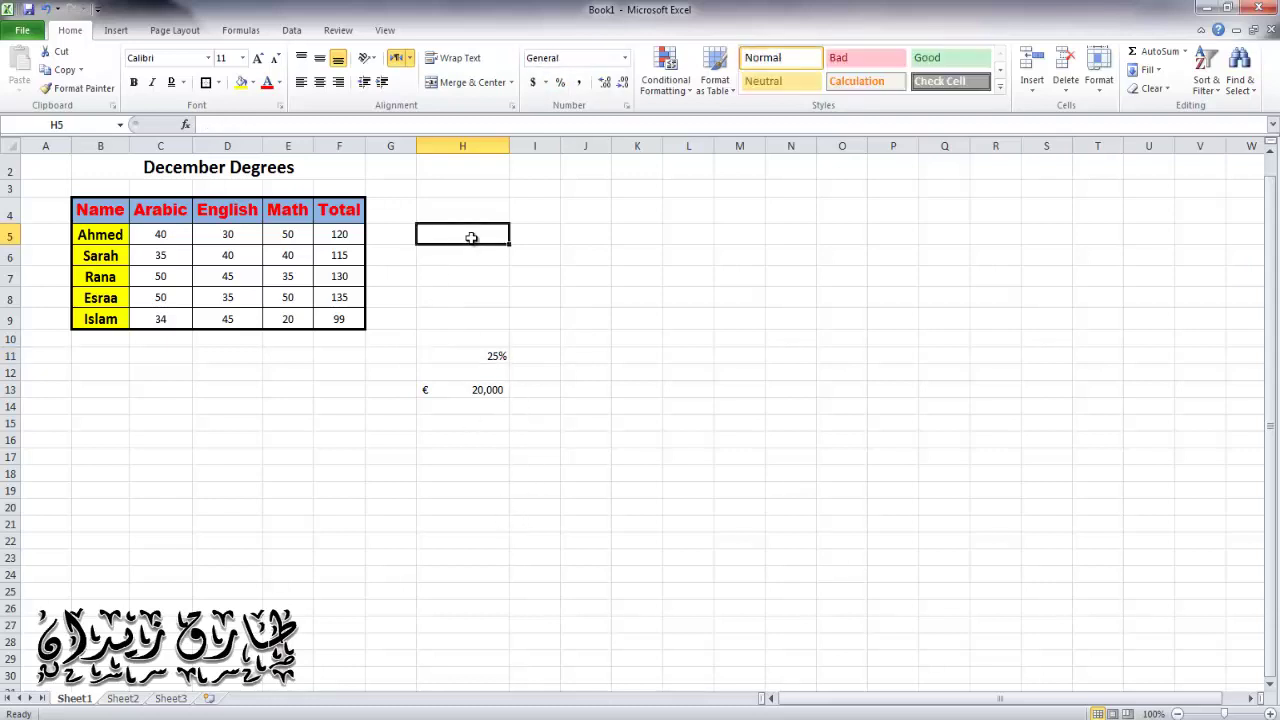
{"action": "type", "text": "="}
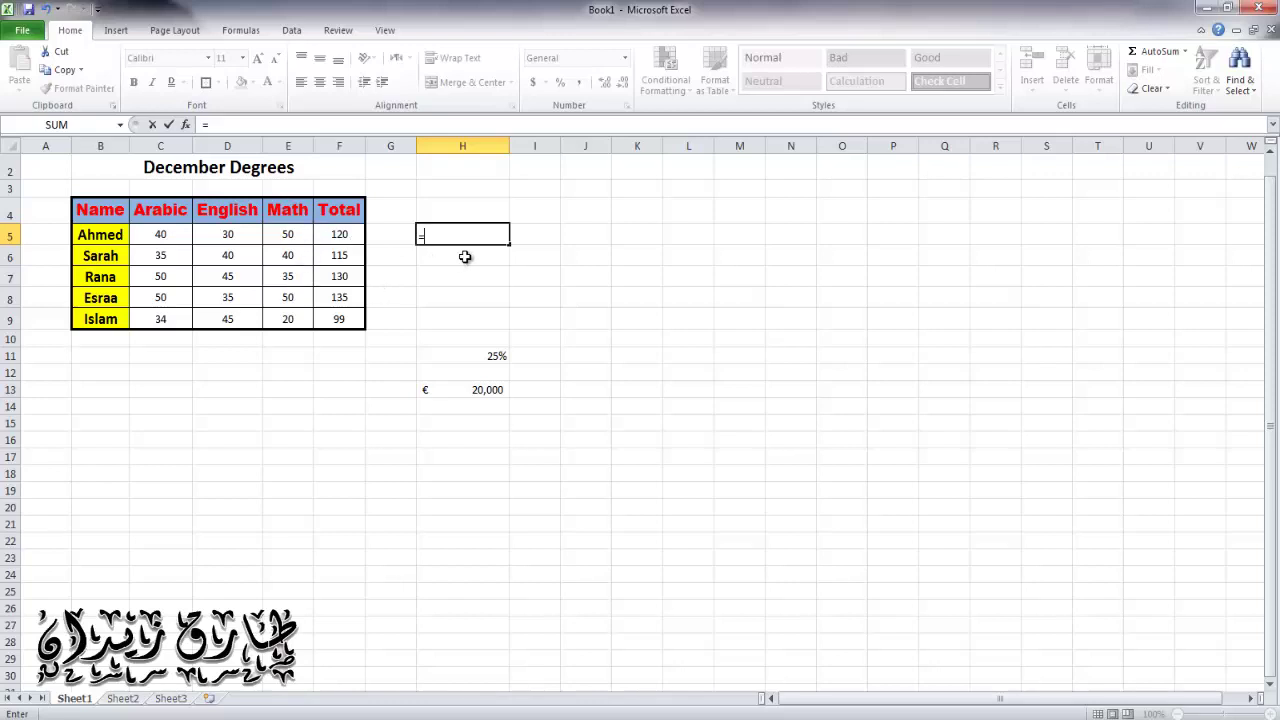
{"action": "left_click", "coordinate": [288, 237]}
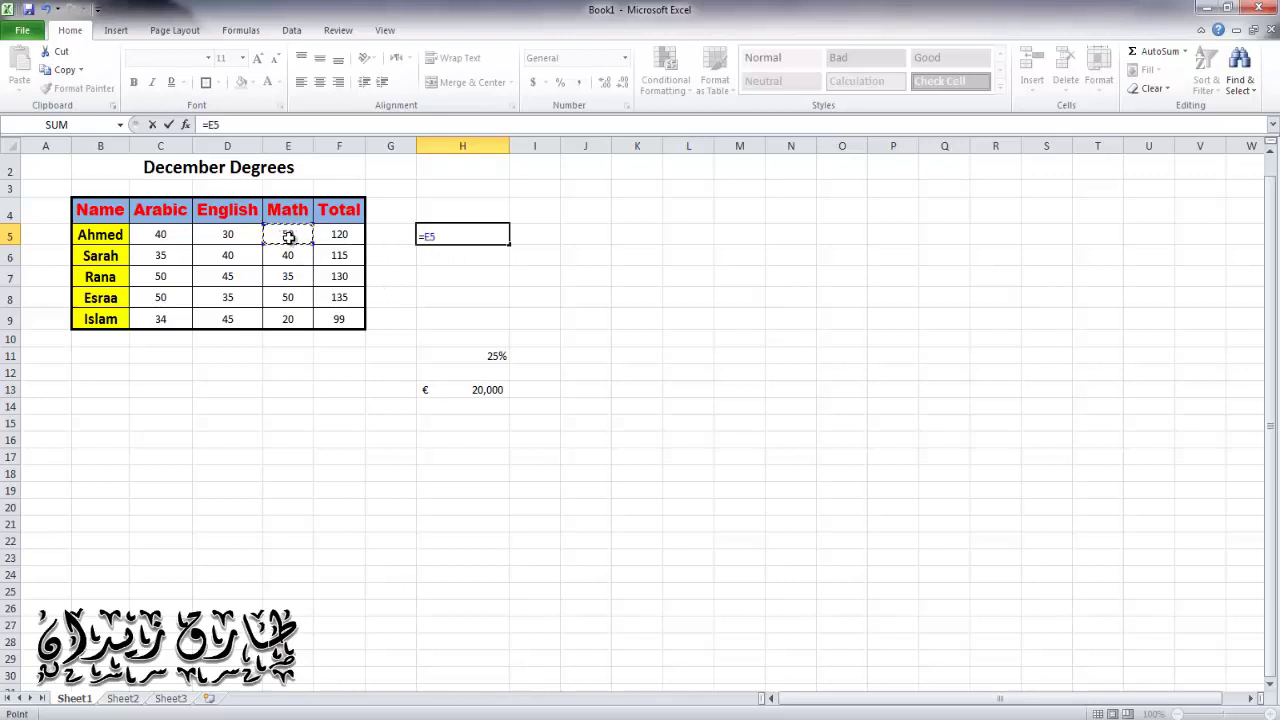
{"action": "type", "text": "/"}
{"action": "left_click", "coordinate": [339, 236]}
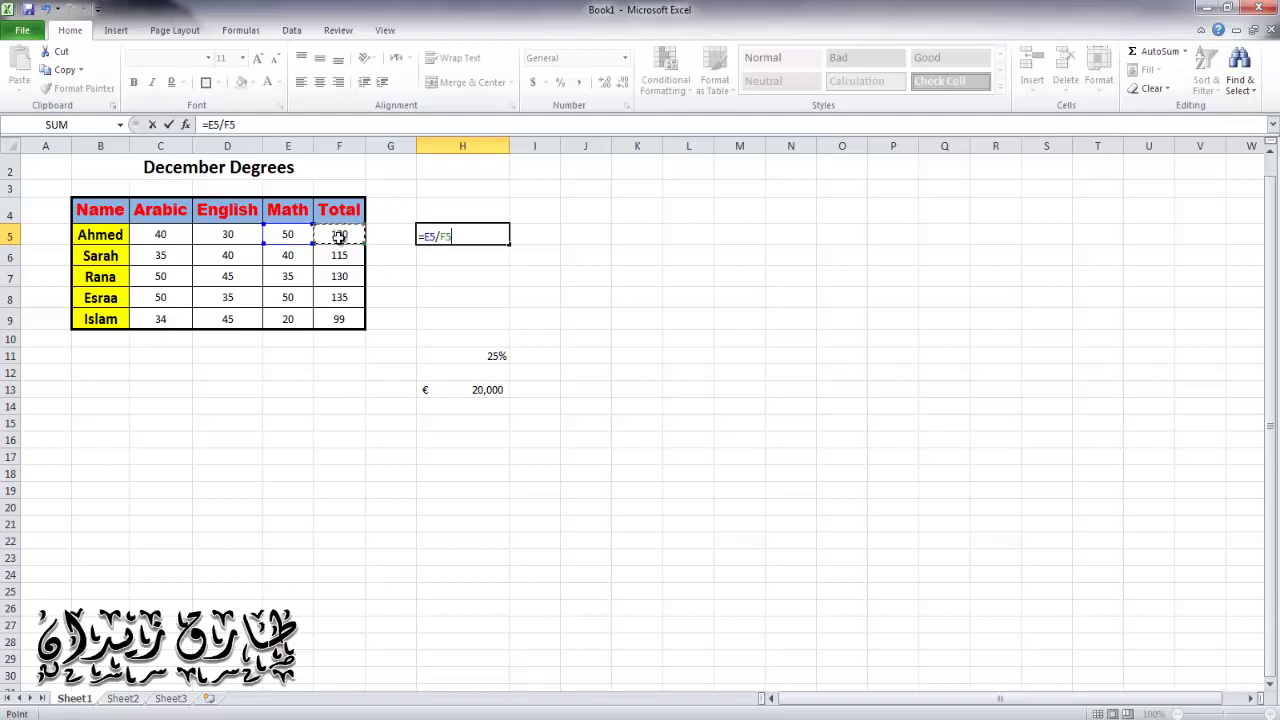
{"action": "key", "text": "Return"}
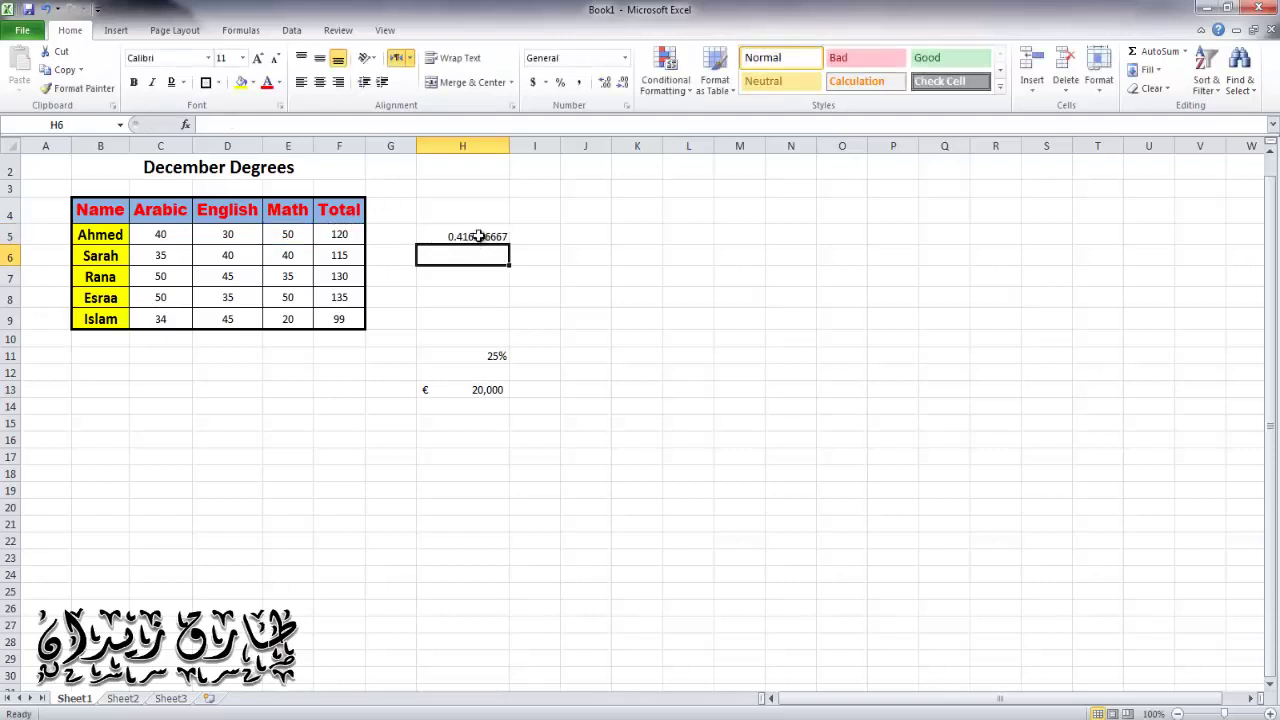
{"action": "left_click", "coordinate": [479, 236]}
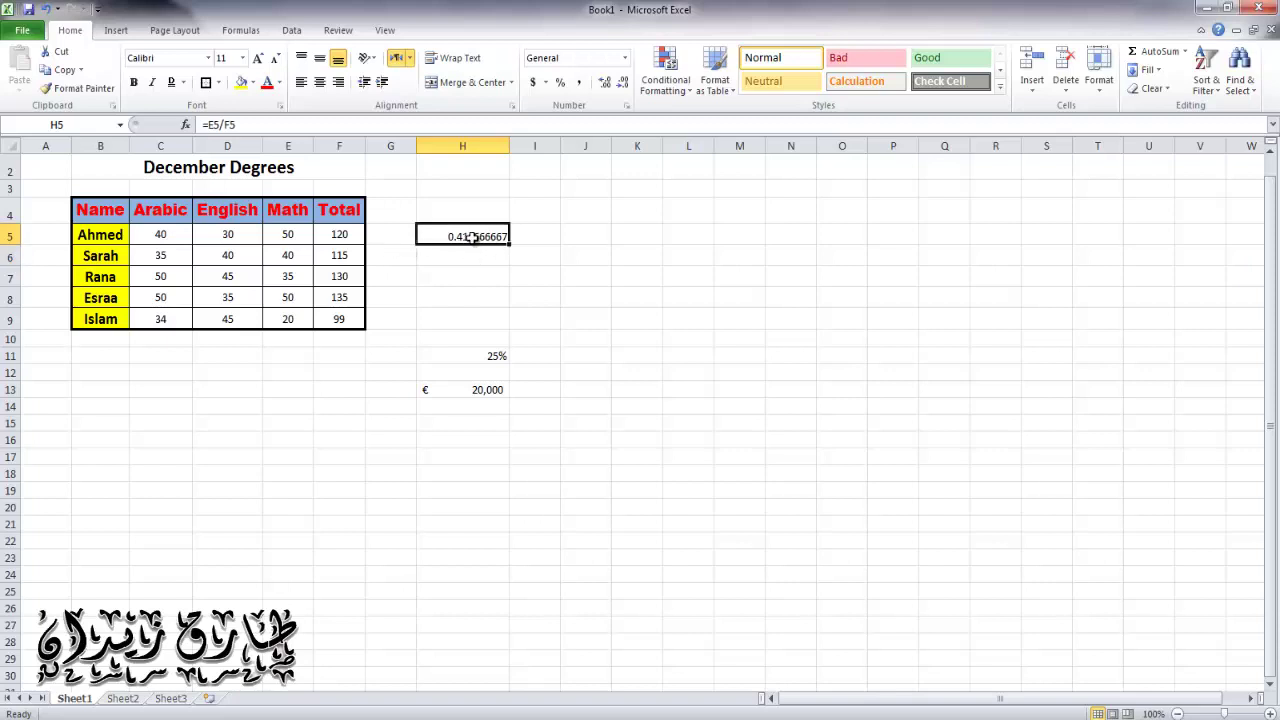
{"action": "left_click", "coordinate": [561, 82]}
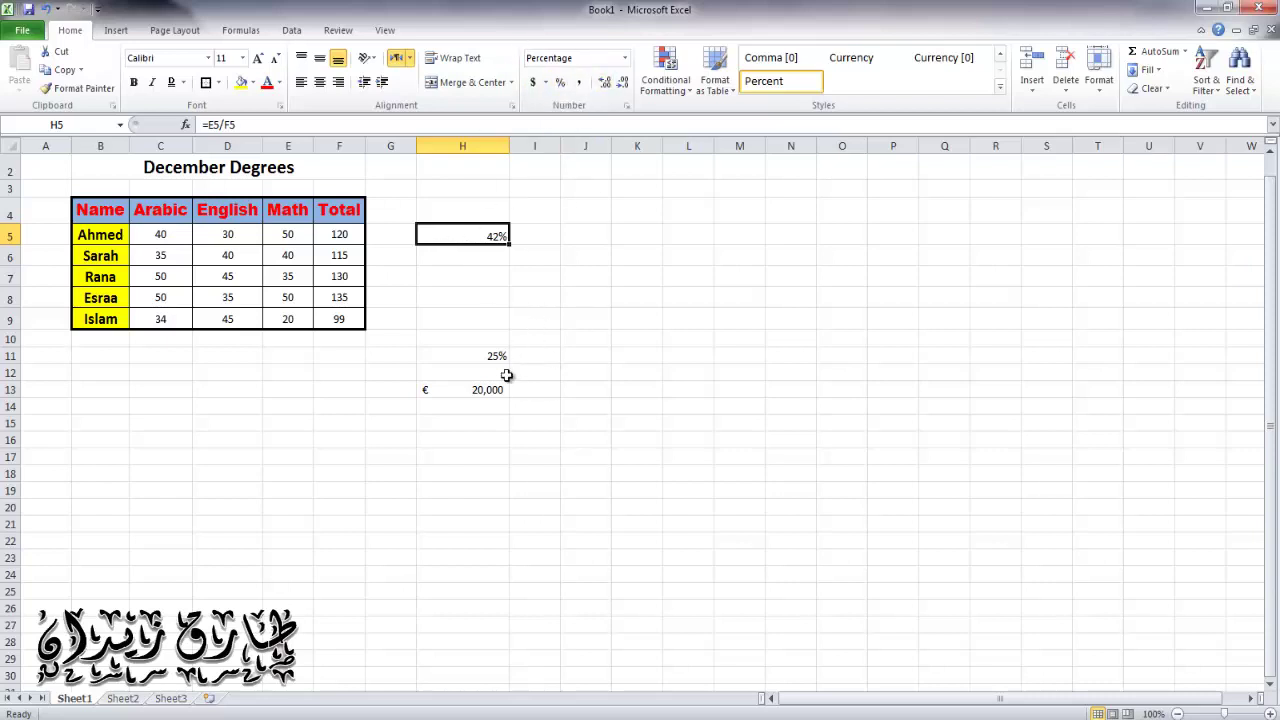
{"action": "left_click", "coordinate": [484, 306]}
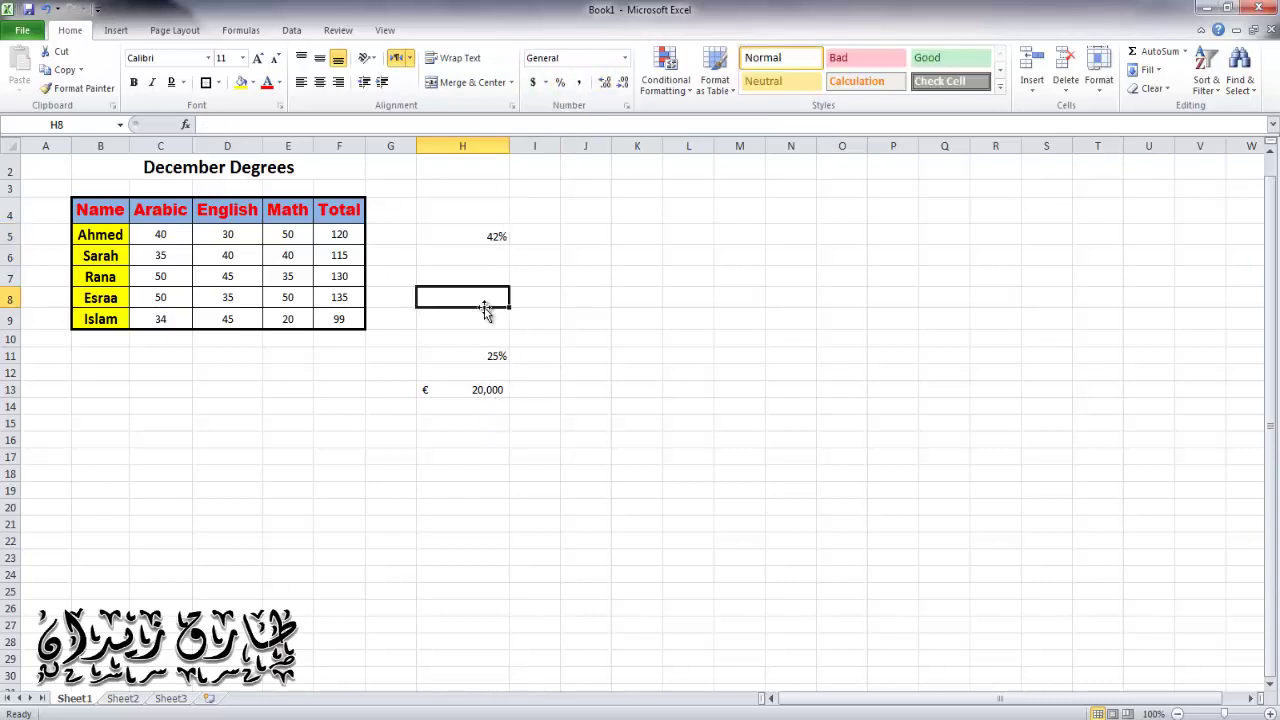
- Enter 12 in H8, try Short Date, then format it as Time (12:00:00 AM)
{"action": "type", "text": "12"}
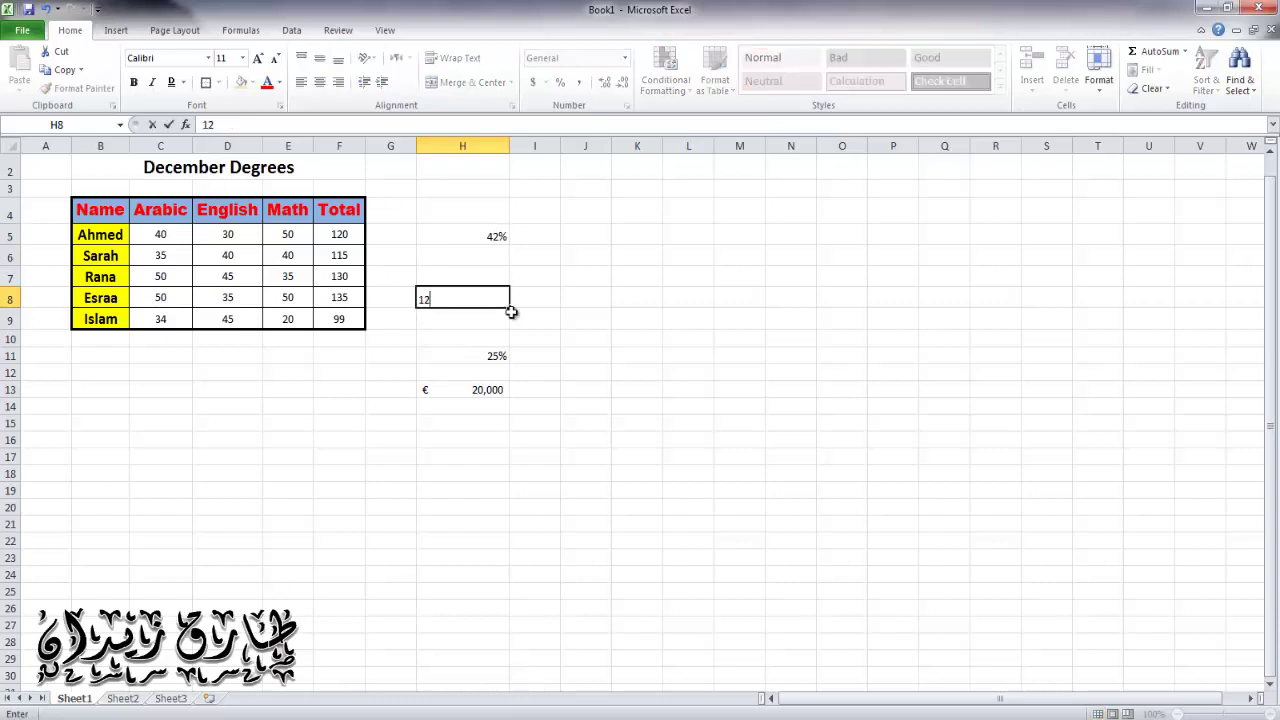
{"action": "left_click", "coordinate": [463, 298]}
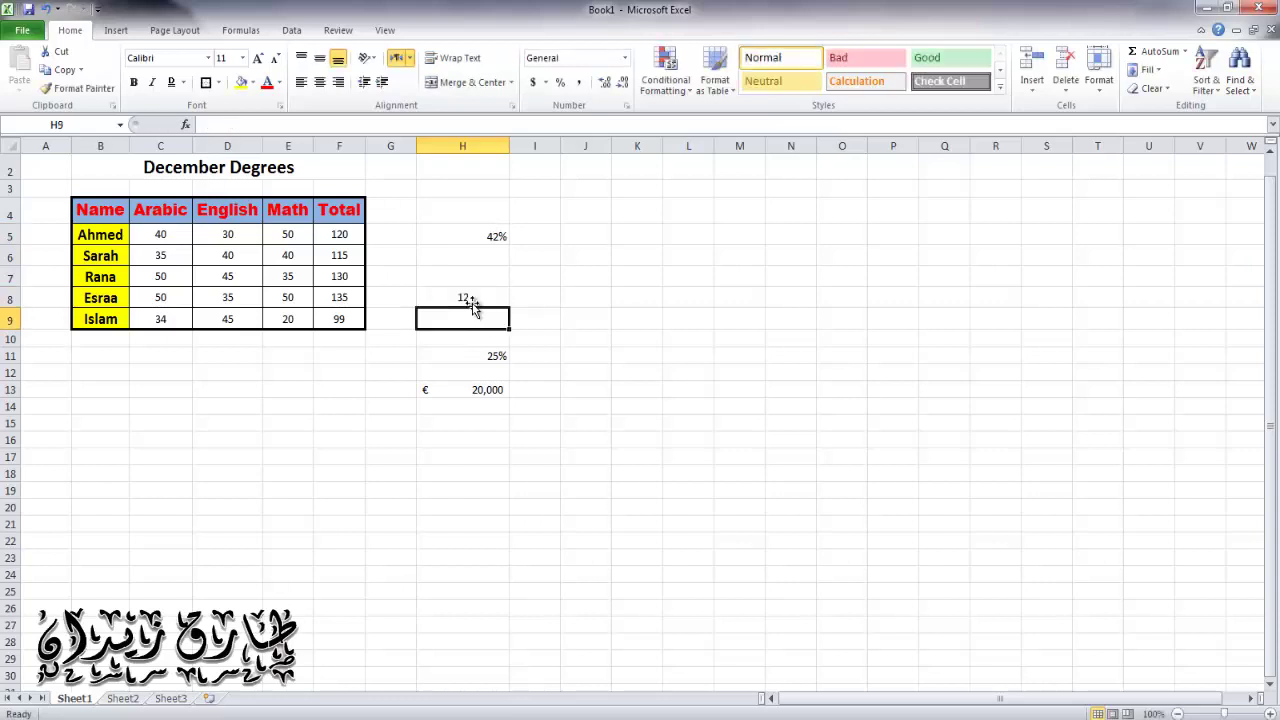
{"action": "left_click", "coordinate": [625, 59]}
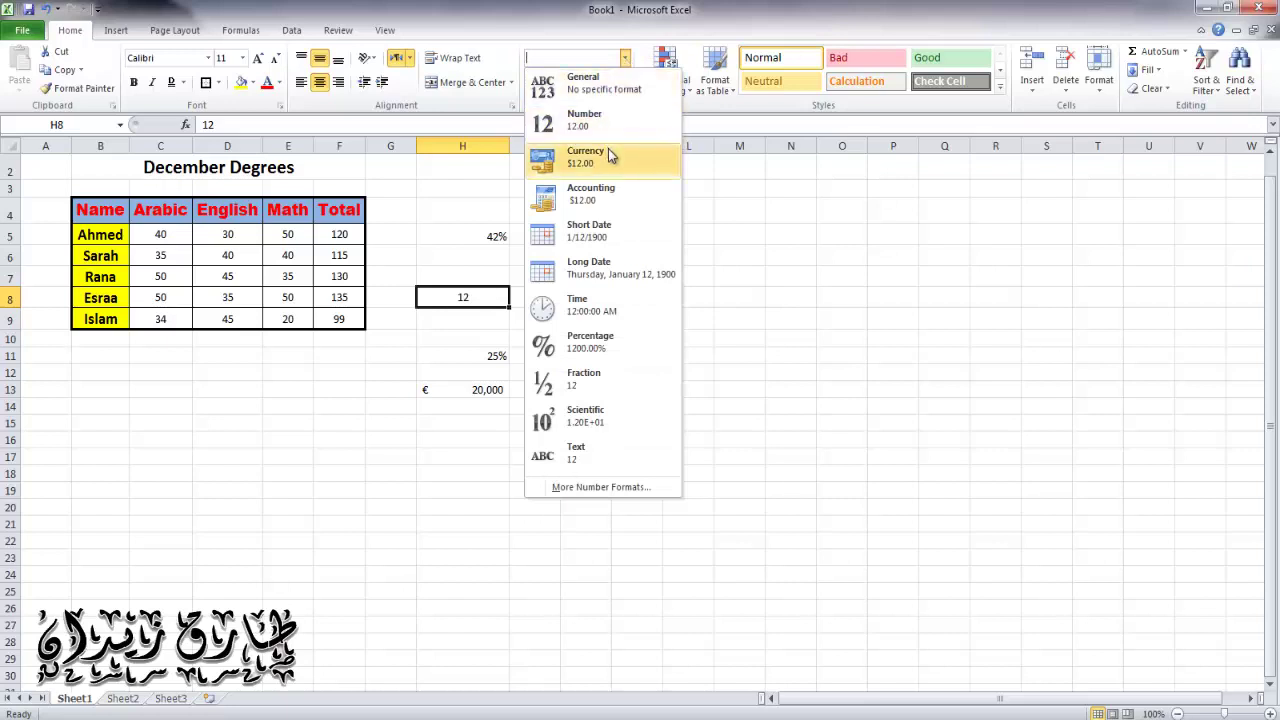
{"action": "left_click", "coordinate": [613, 248]}
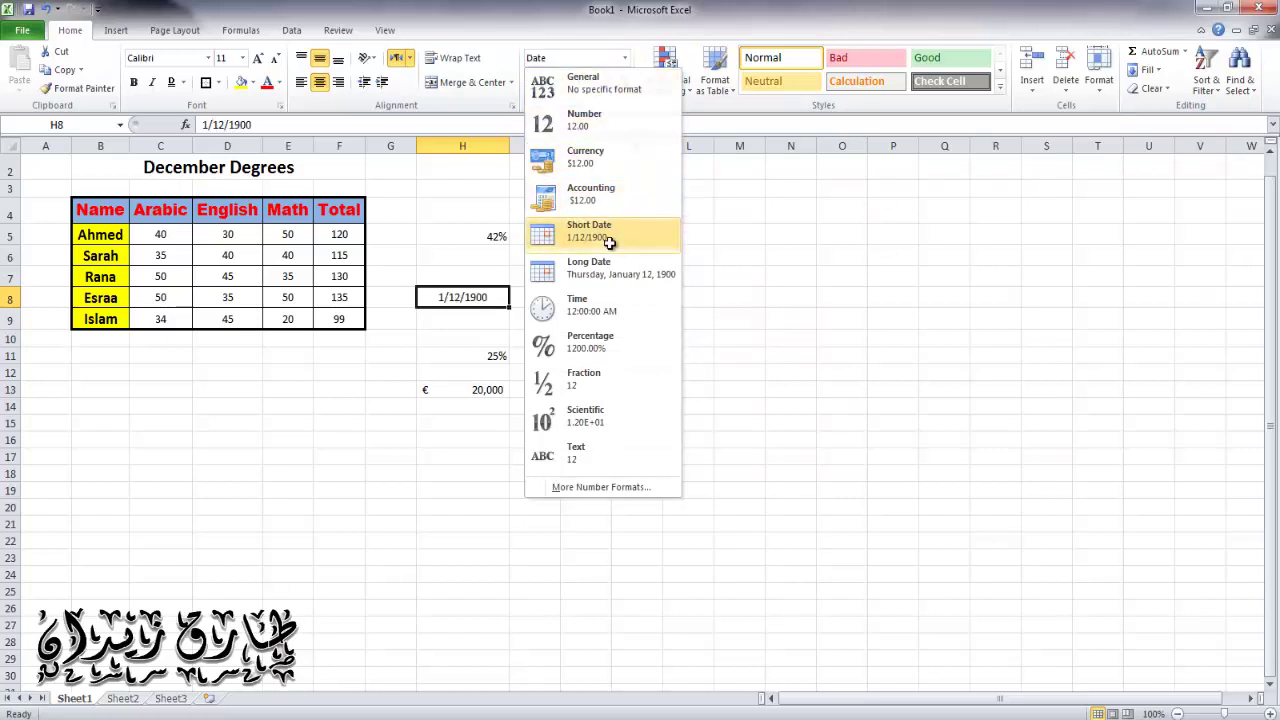
{"action": "left_click", "coordinate": [297, 124]}
{"action": "left_click", "coordinate": [475, 337]}
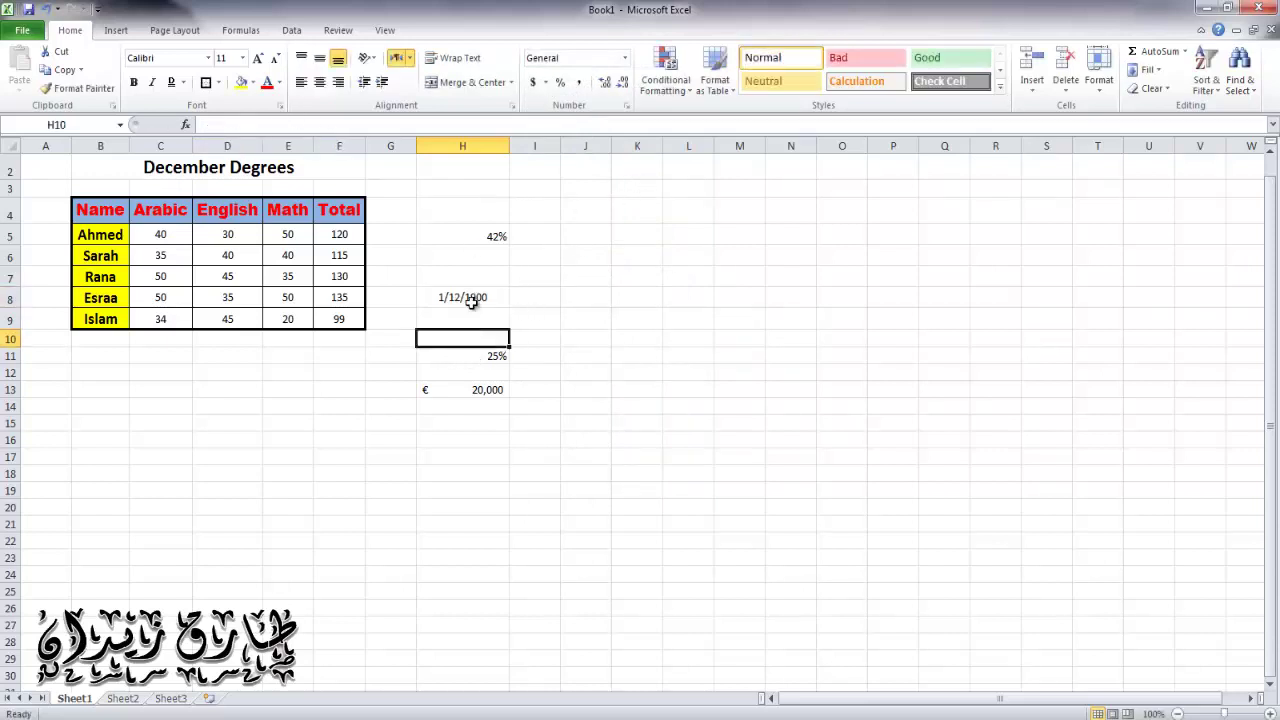
{"action": "left_click", "coordinate": [471, 300]}
{"action": "left_click", "coordinate": [626, 58]}
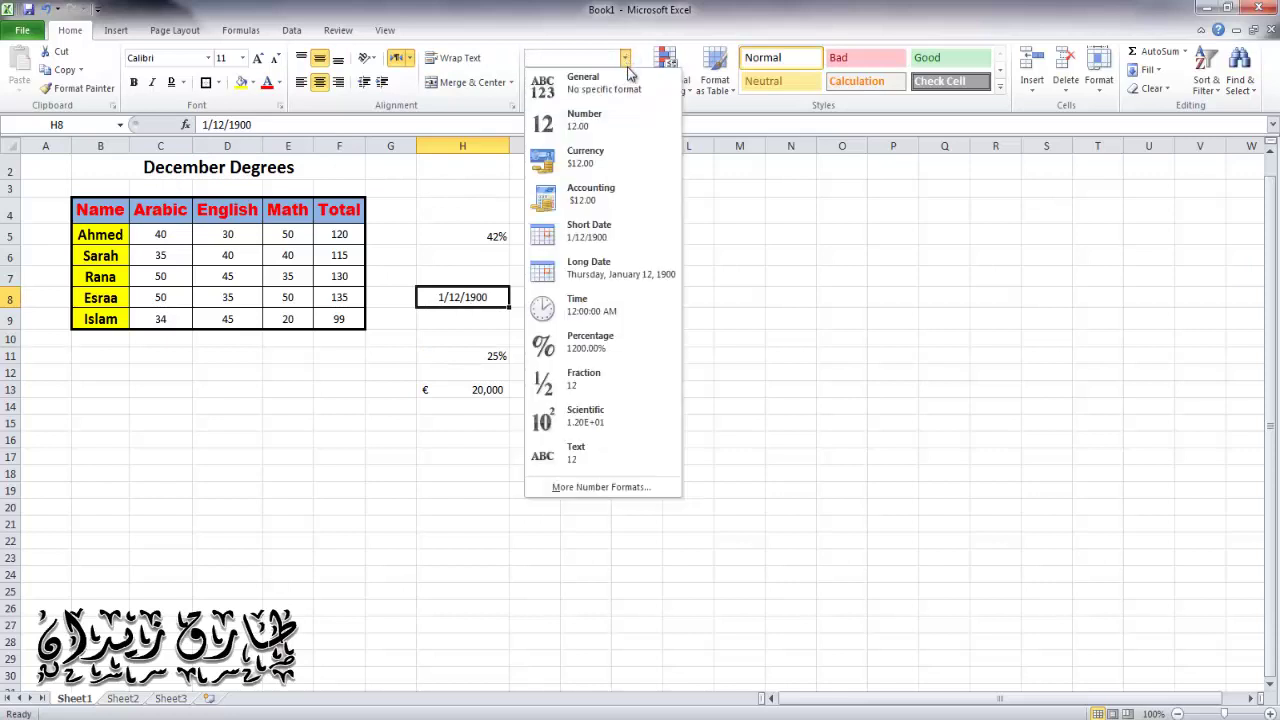
{"action": "left_click", "coordinate": [590, 304]}
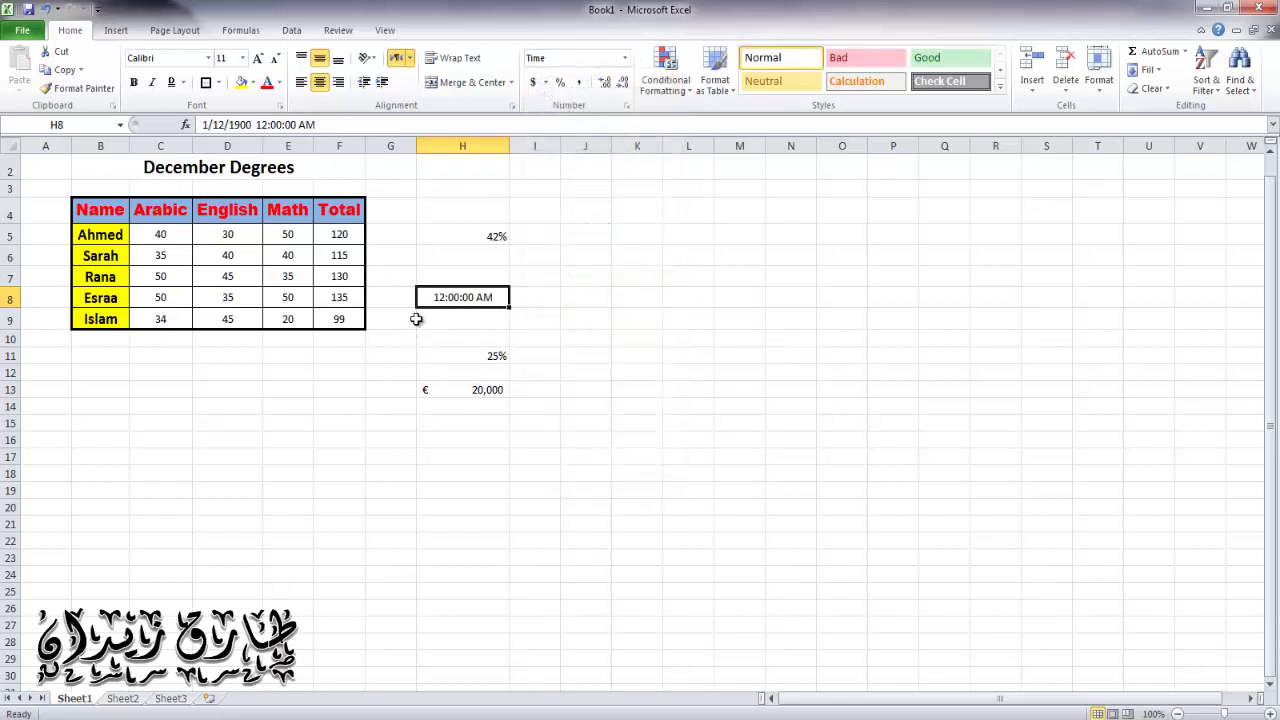
{"action": "left_click", "coordinate": [465, 272]}
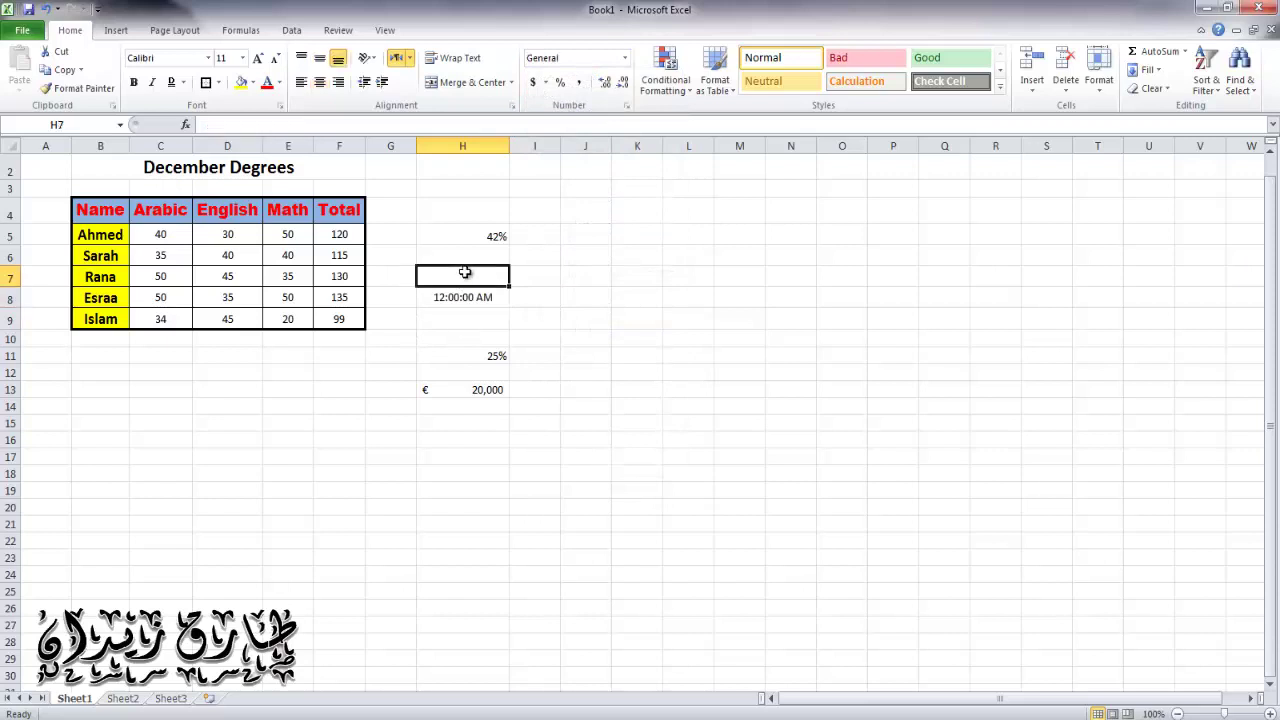
{"action": "type", "text": "15"}
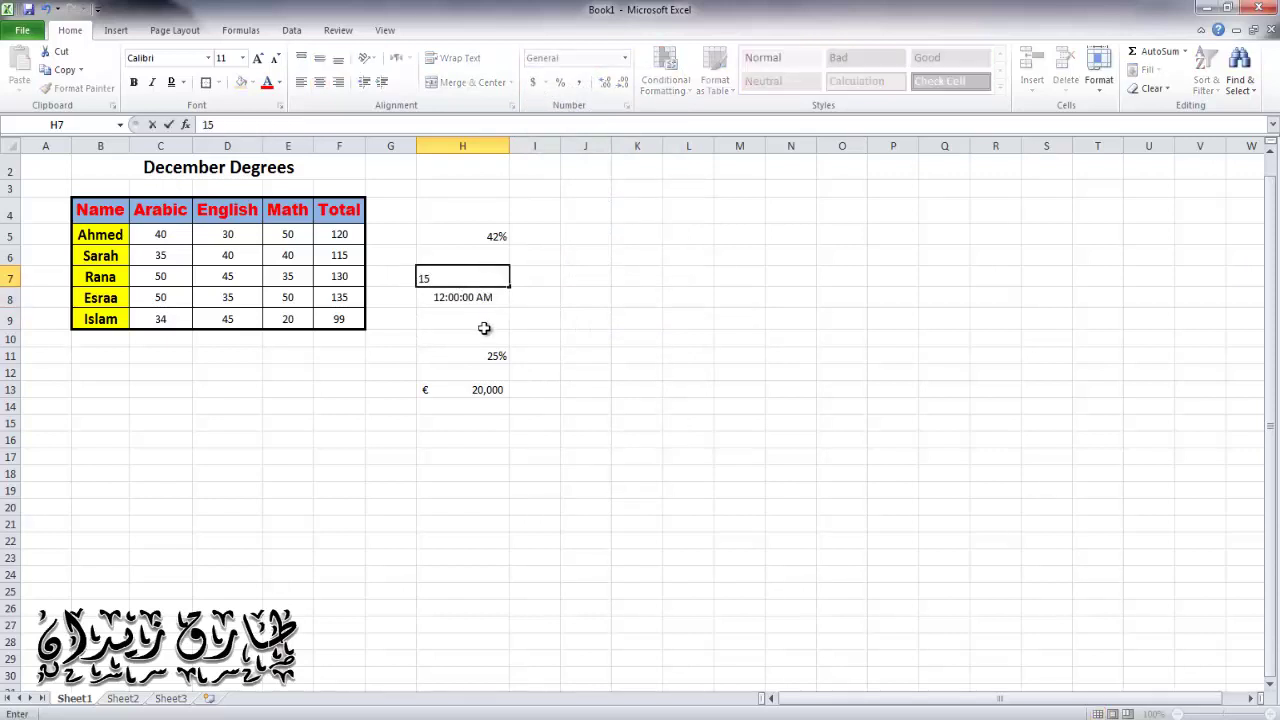
{"action": "left_click", "coordinate": [486, 318]}
{"action": "left_click", "coordinate": [478, 277]}
{"action": "left_click", "coordinate": [625, 58]}
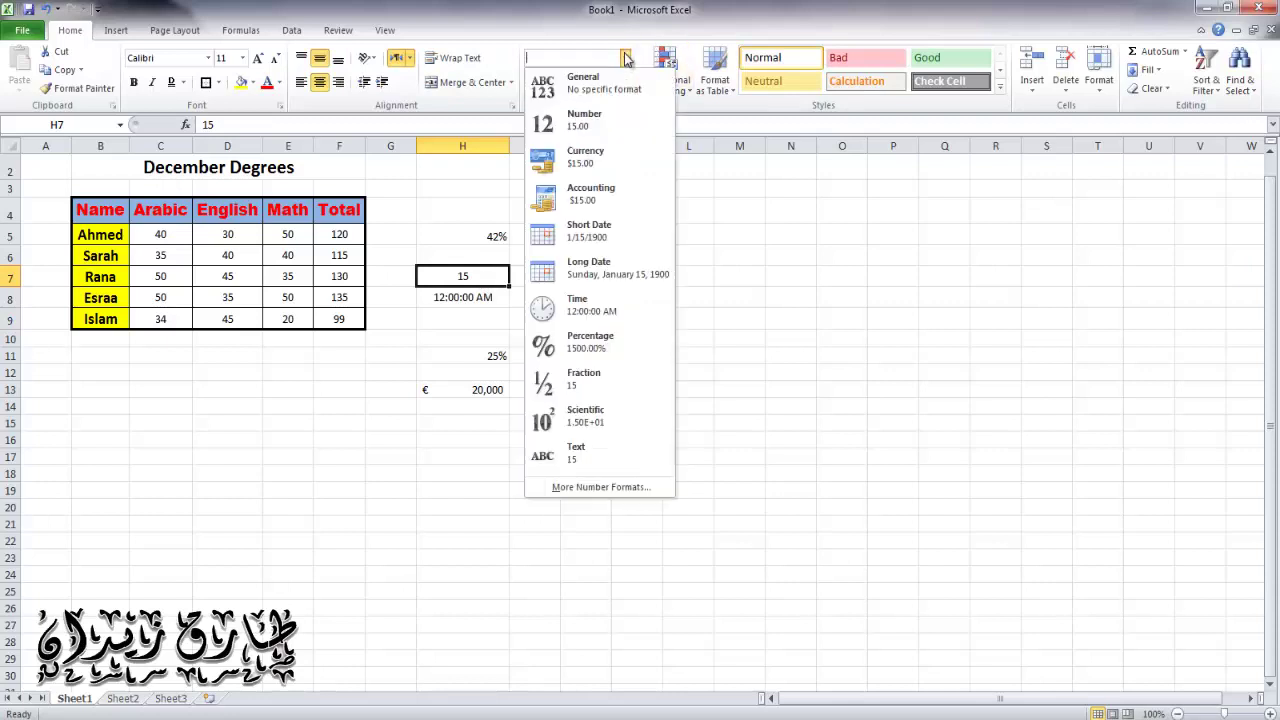
{"action": "left_click", "coordinate": [589, 302]}
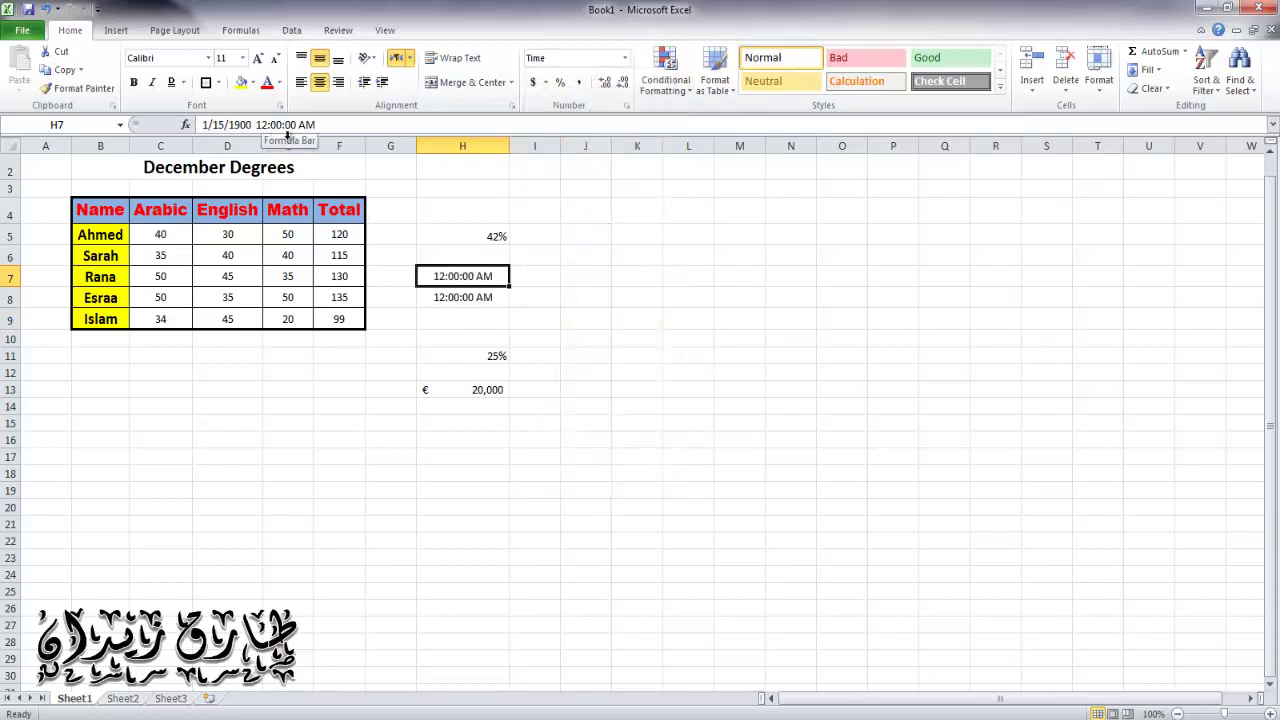
{"action": "left_click", "coordinate": [466, 299]}
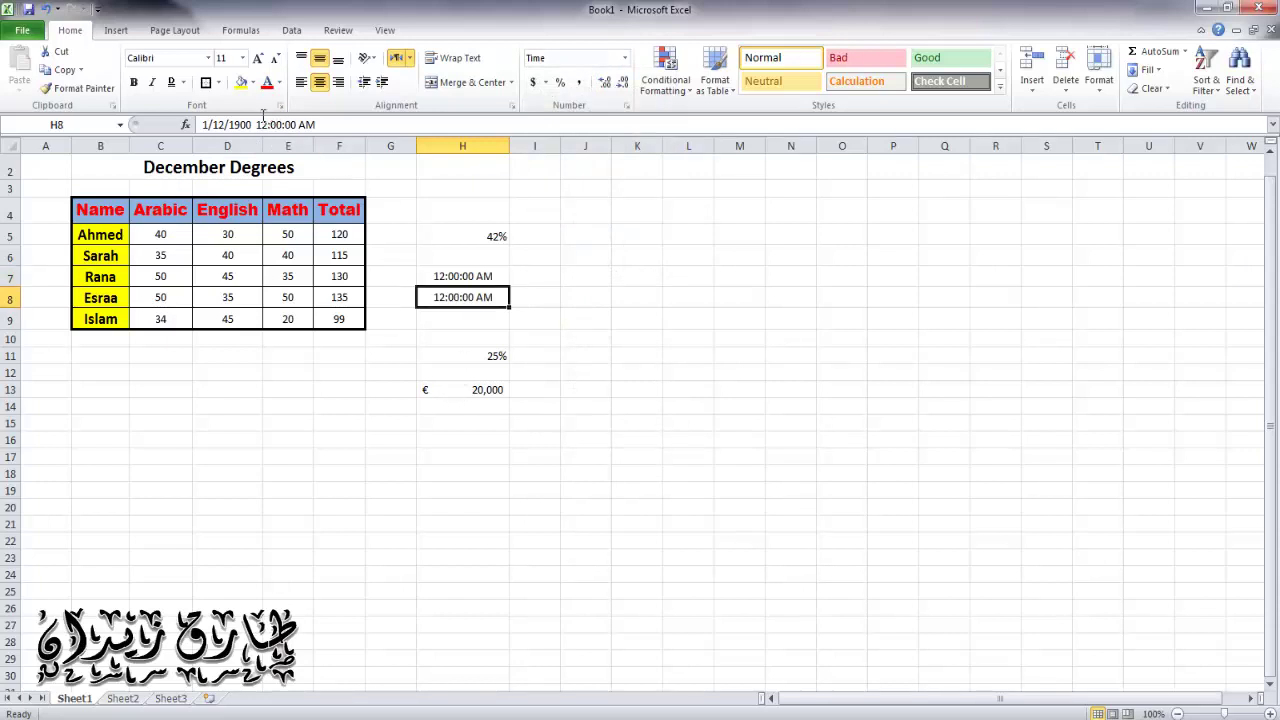
{"action": "left_click_drag", "start_coordinate": [261, 124], "coordinate": [248, 124]}
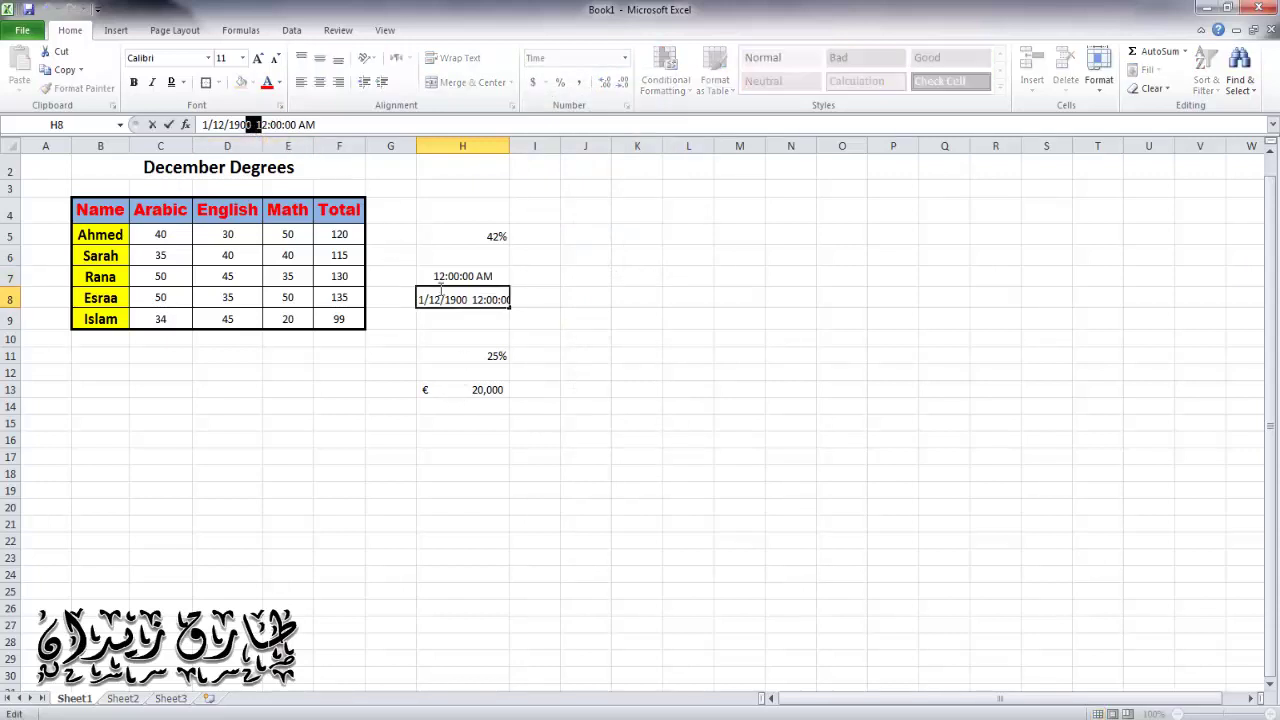
{"action": "key", "text": "Return"}
{"action": "left_click", "coordinate": [476, 275]}
{"action": "left_click", "coordinate": [478, 318]}
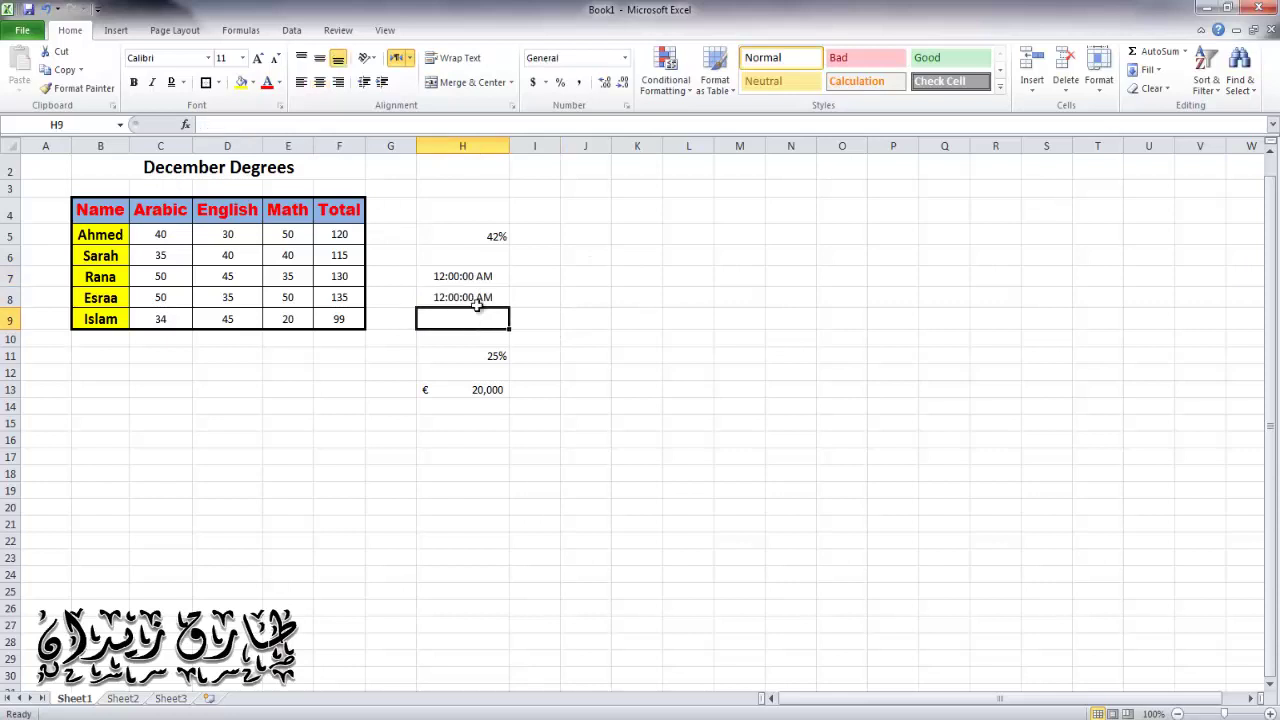
{"action": "key", "text": "Up"}
{"action": "key", "text": "Up"}
{"action": "left_click", "coordinate": [494, 290]}
{"action": "left_click", "coordinate": [493, 276]}
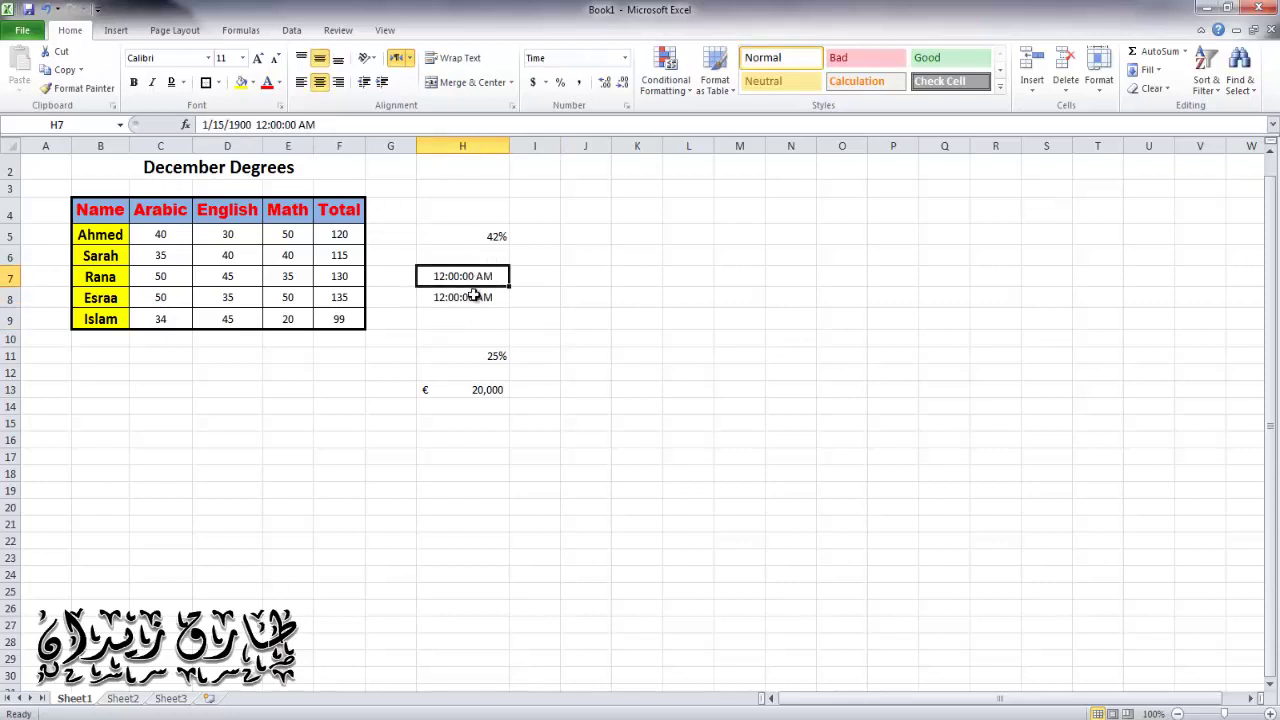
{"action": "left_click", "coordinate": [480, 318]}
{"action": "left_click", "coordinate": [482, 297]}
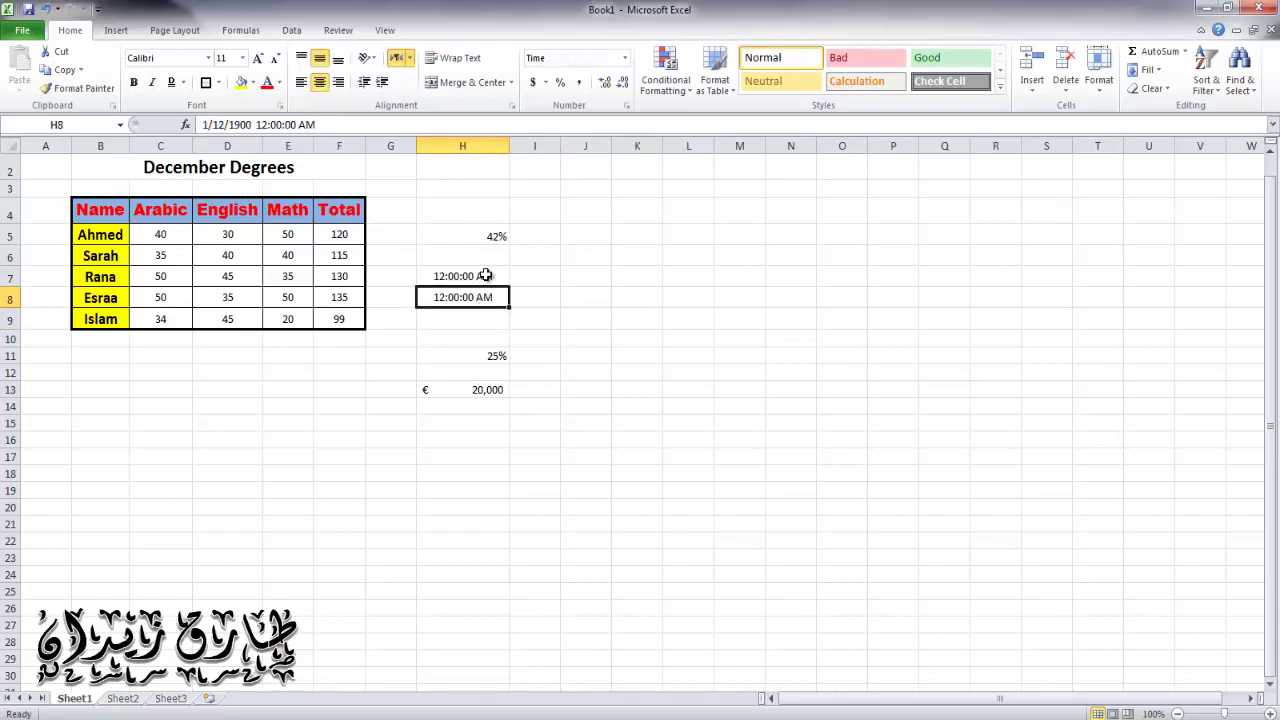
{"action": "left_click", "coordinate": [312, 124]}
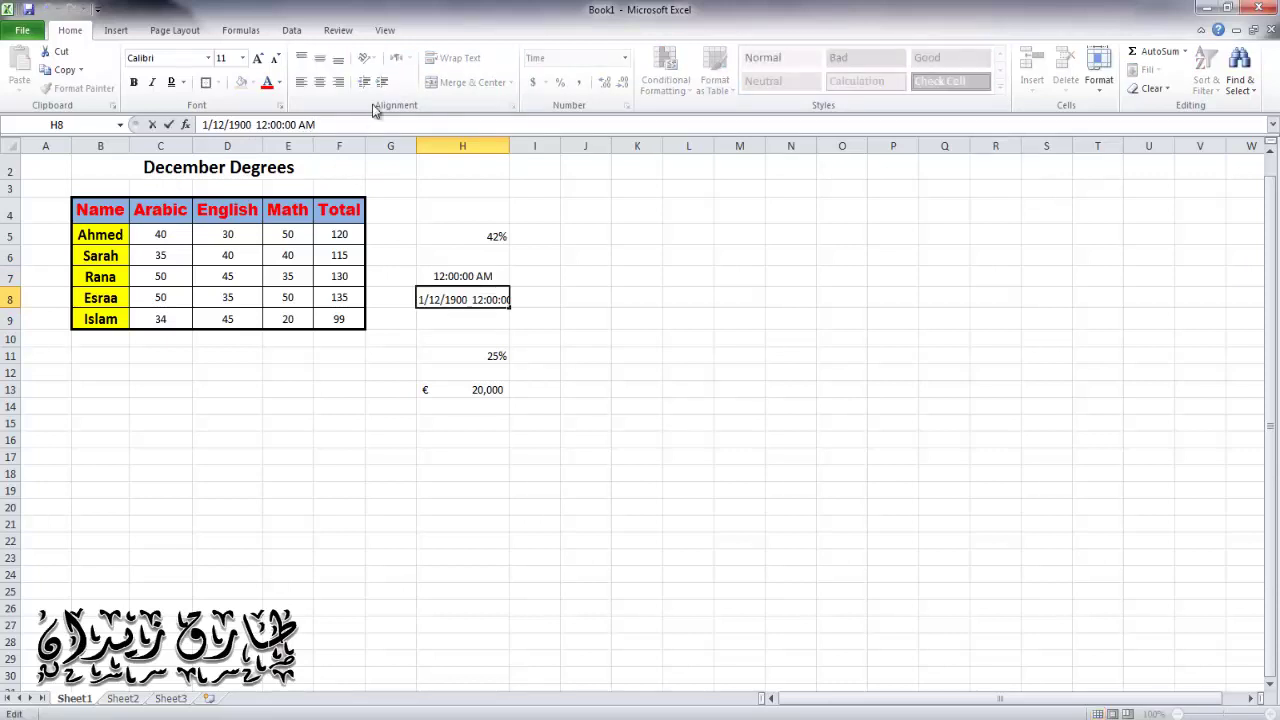
{"action": "key", "text": "BackSpace"}
{"action": "key", "text": "BackSpace"}
{"action": "type", "text": "PM"}
{"action": "key", "text": "Return"}
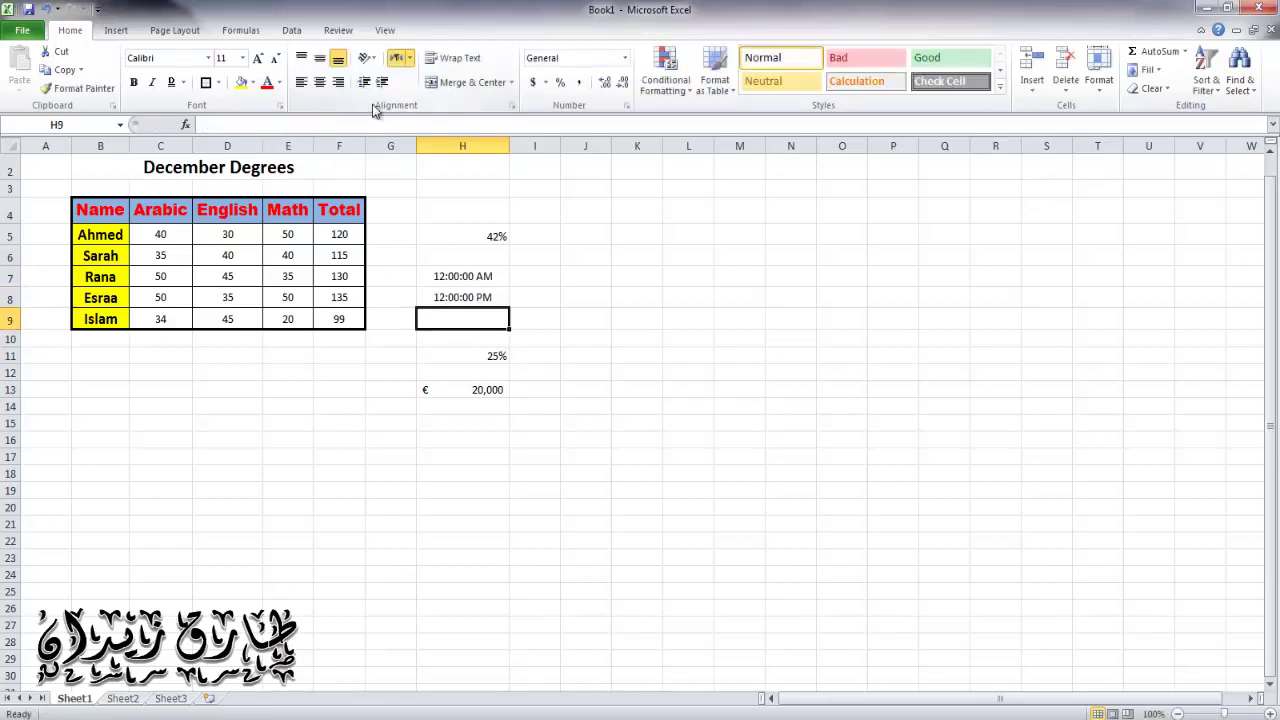
{"action": "left_click", "coordinate": [625, 57]}
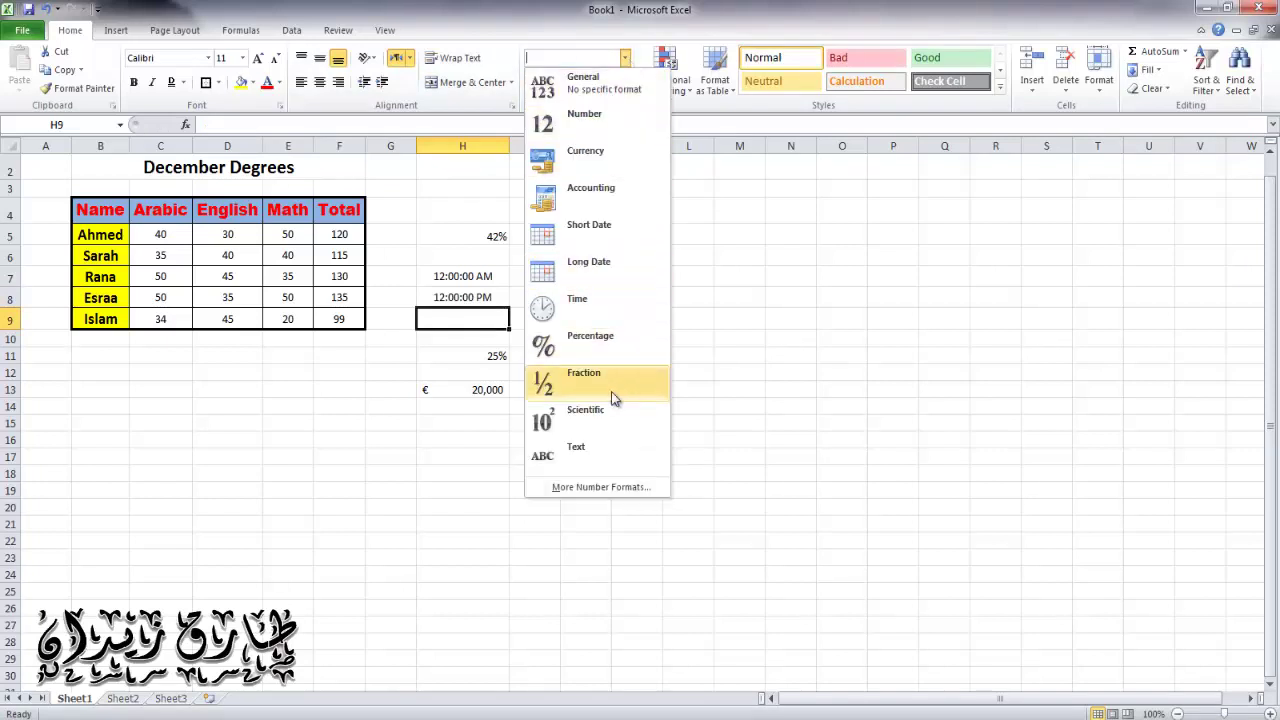
{"action": "left_click", "coordinate": [454, 540]}
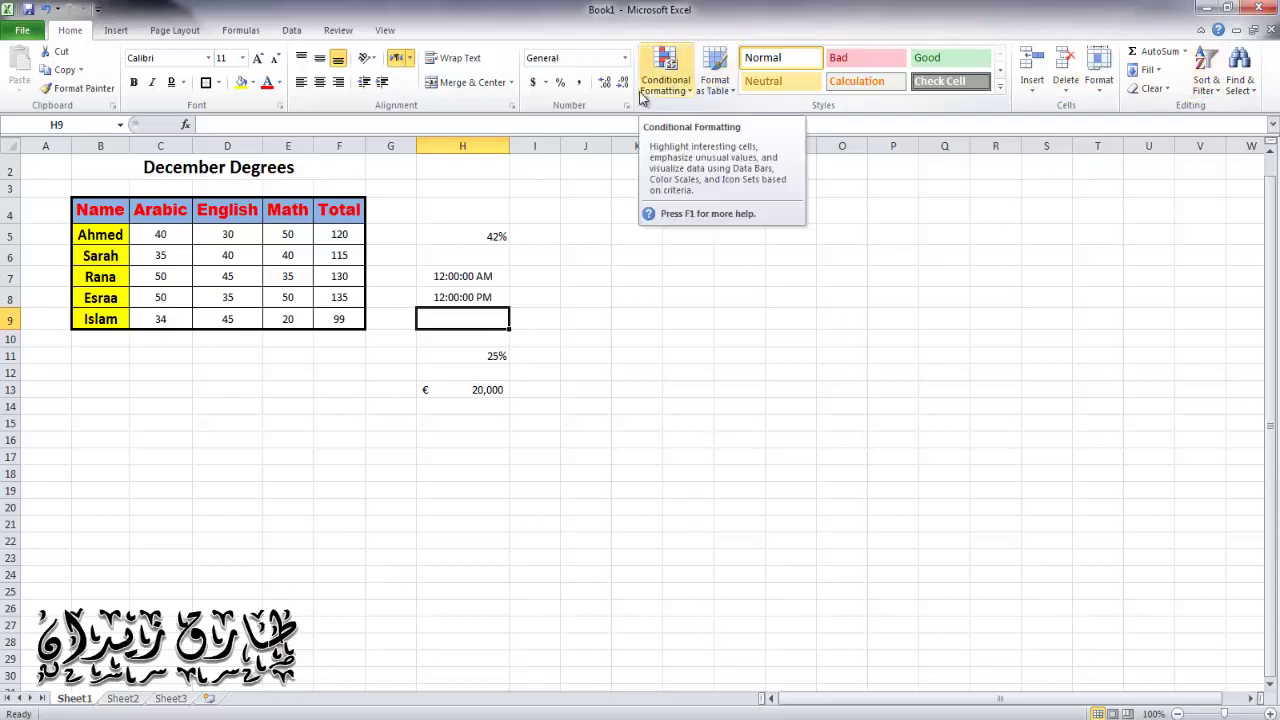
- Attempt a dark table style on J8:R18, undoing the stray one-cell table at M26
{"action": "left_click", "coordinate": [729, 95]}
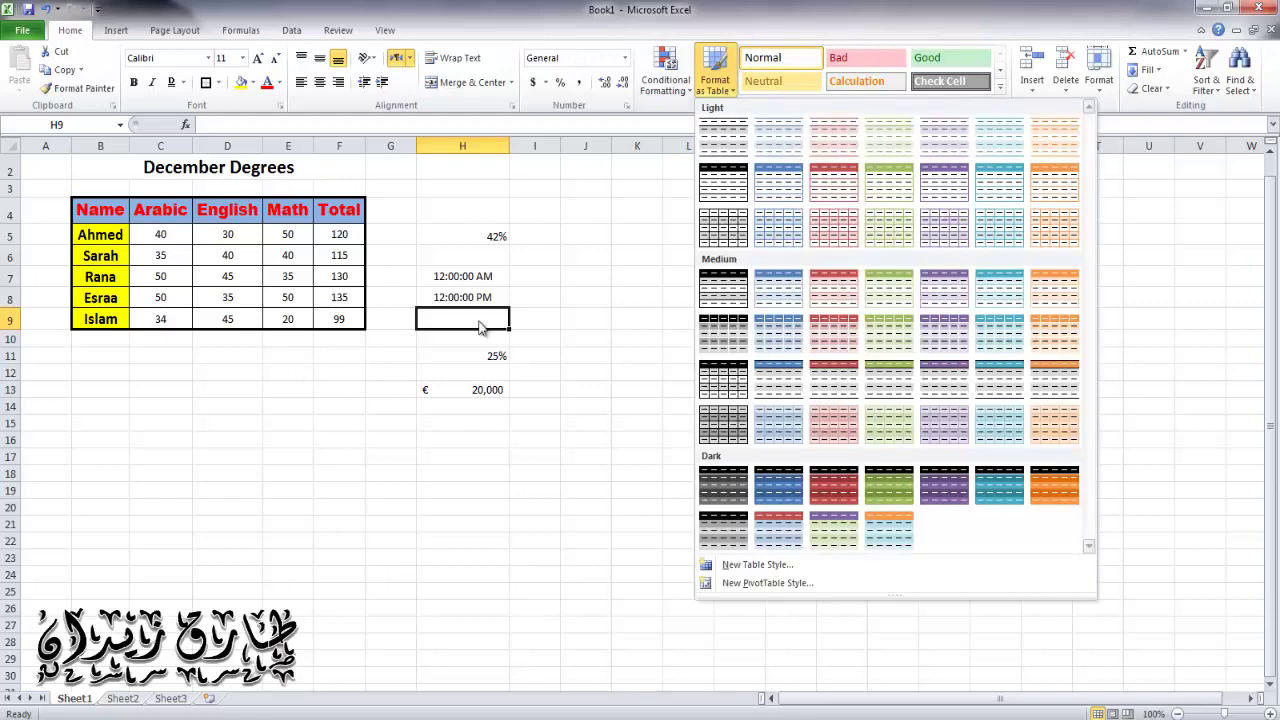
{"action": "left_click", "coordinate": [625, 294]}
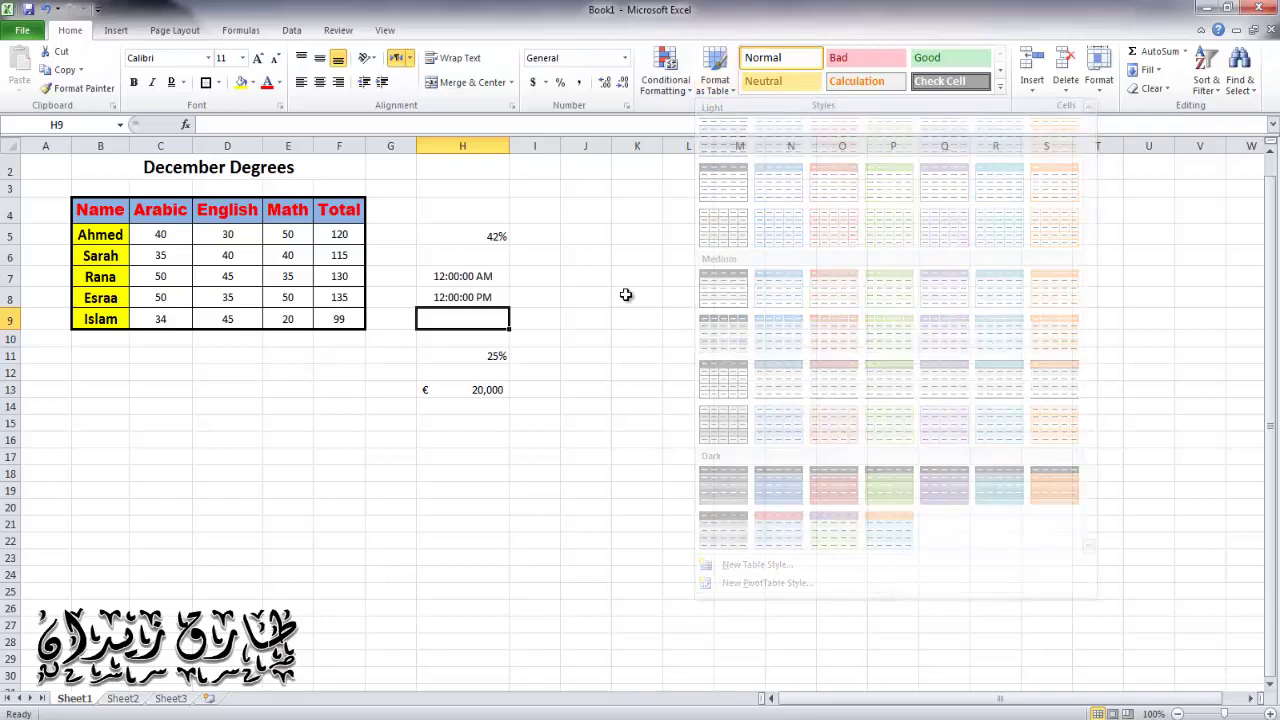
{"action": "left_click_drag", "start_coordinate": [585, 297], "coordinate": [955, 475]}
{"action": "left_click", "coordinate": [731, 88]}
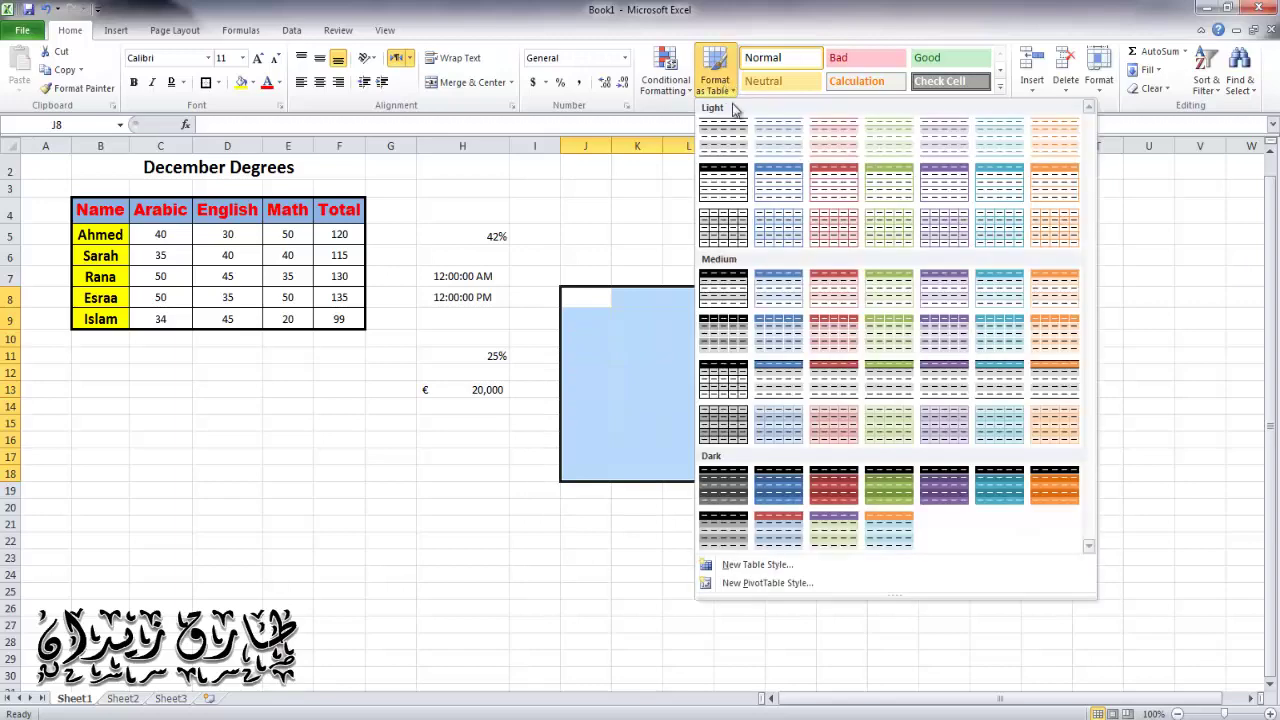
{"action": "left_click", "coordinate": [738, 228]}
{"action": "left_click", "coordinate": [760, 600]}
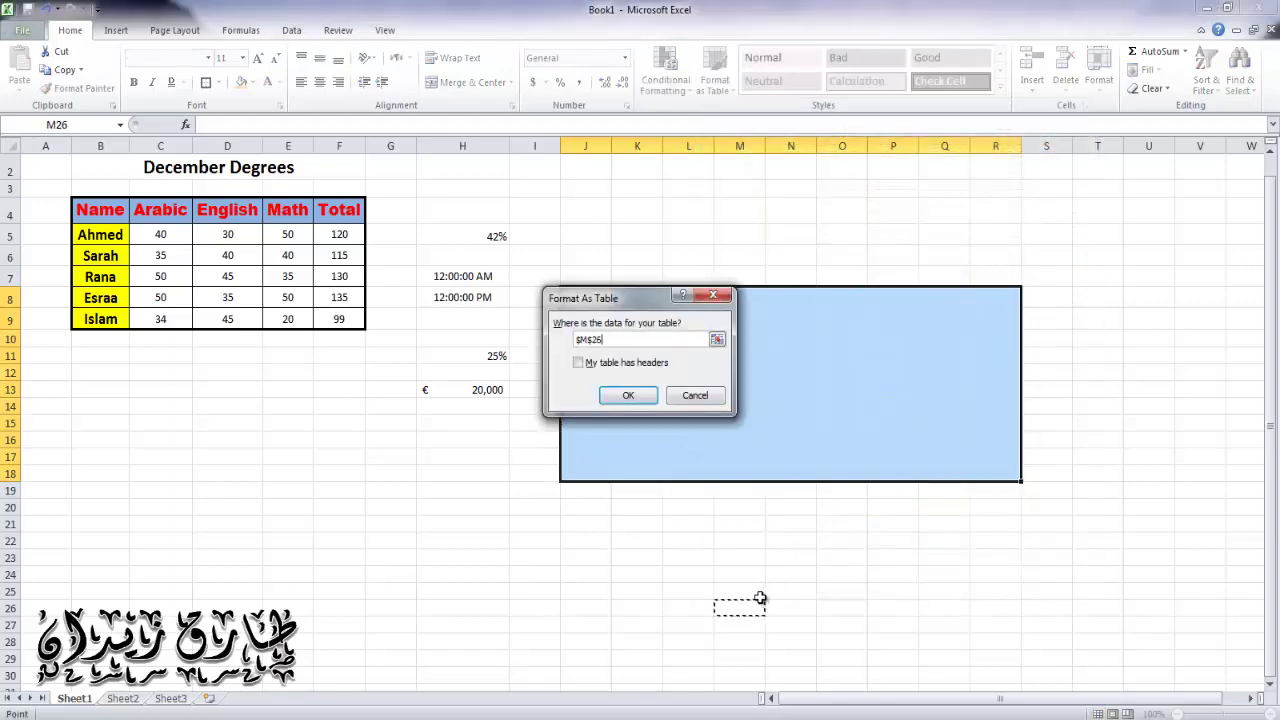
{"action": "left_click", "coordinate": [645, 395]}
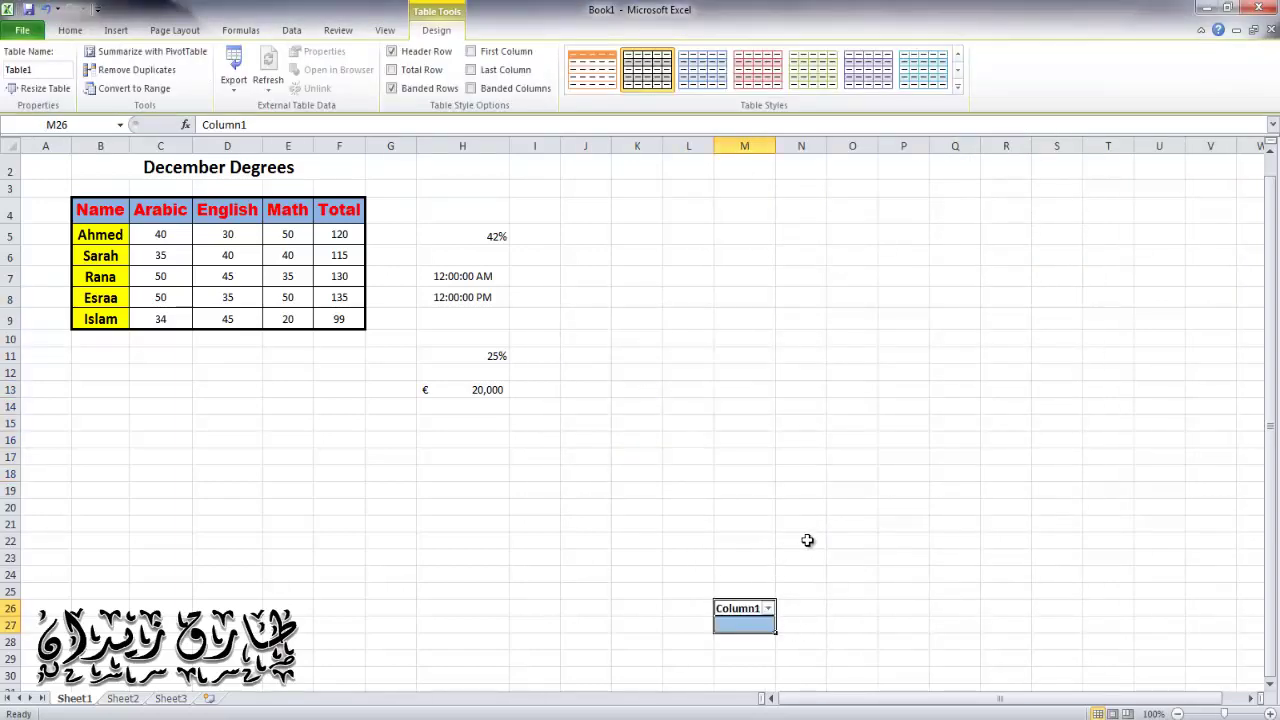
{"action": "key", "text": "ctrl+z"}
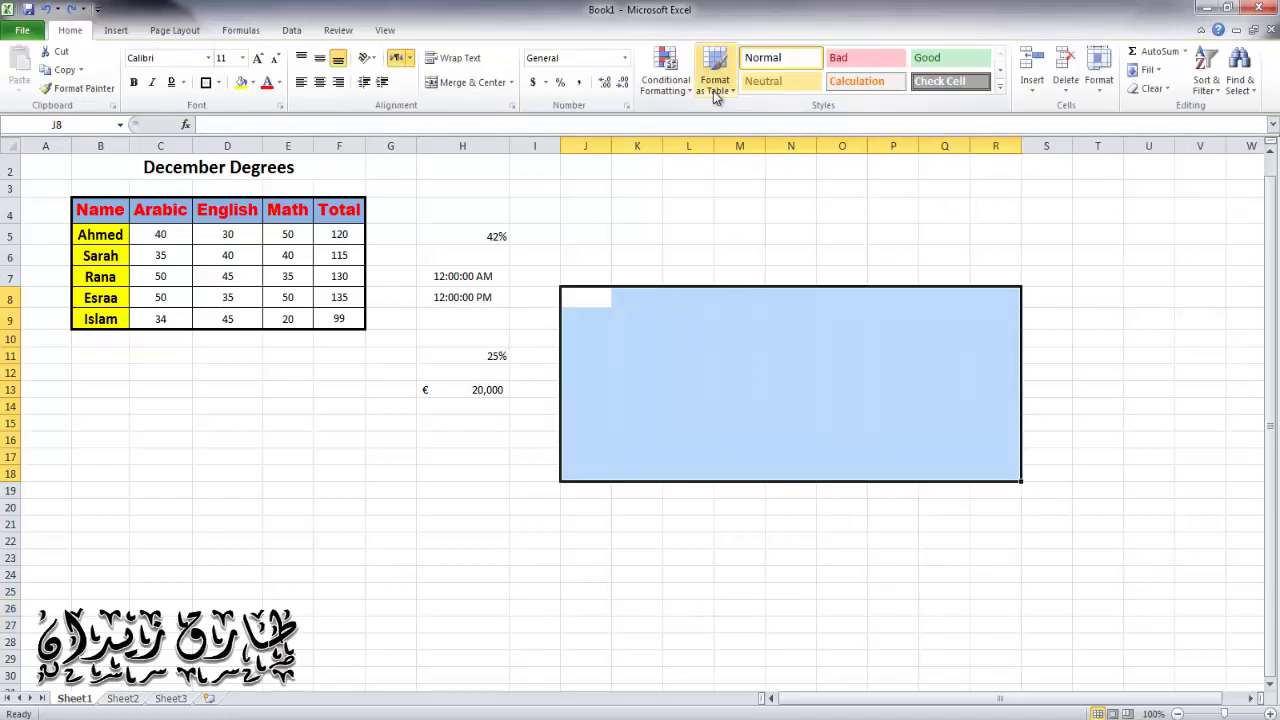
- Format J8:R18 as a dark-header table with columns Column1–Column9
{"action": "left_click", "coordinate": [713, 85]}
{"action": "left_click", "coordinate": [732, 290]}
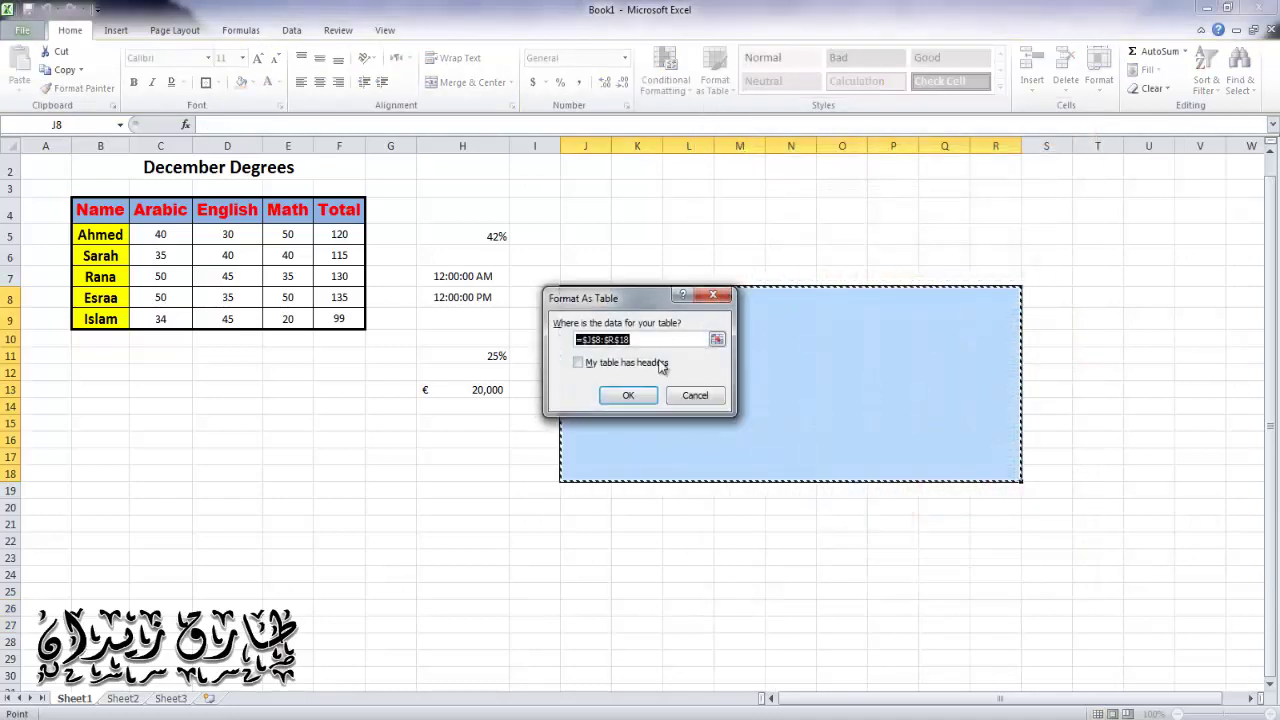
{"action": "left_click", "coordinate": [637, 395]}
{"action": "left_click", "coordinate": [899, 622]}
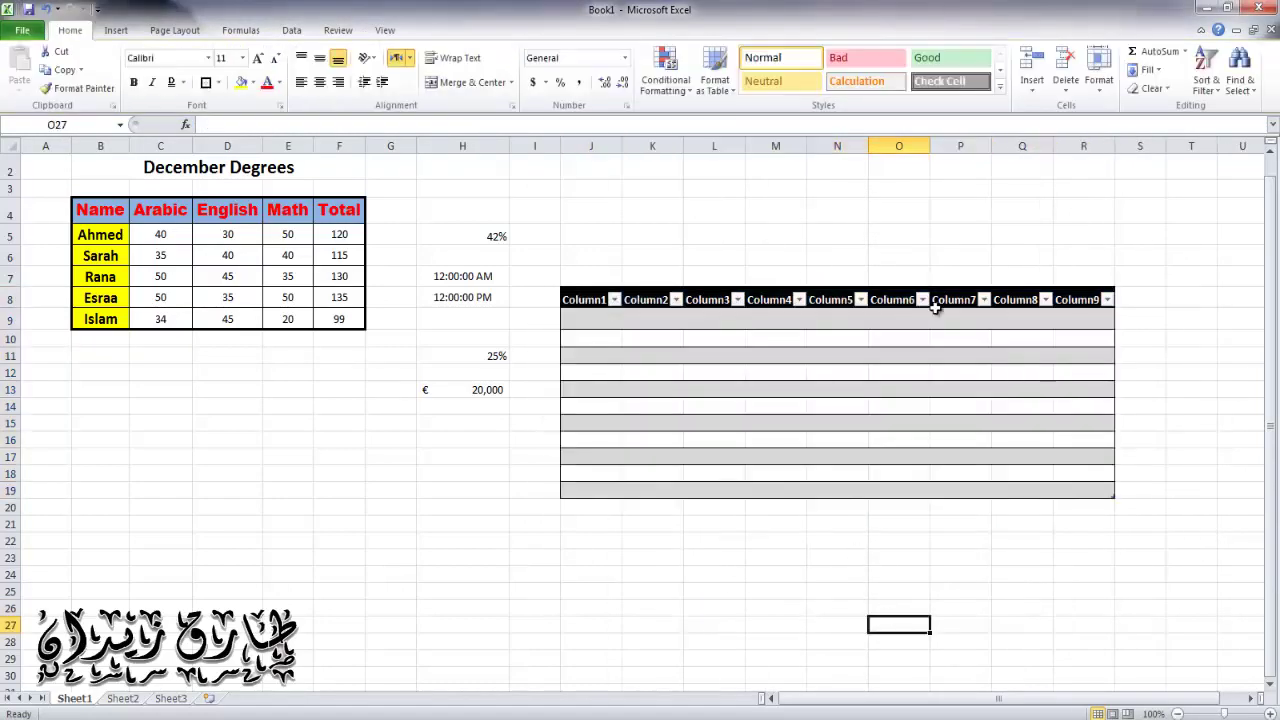
{"action": "left_click", "coordinate": [630, 300]}
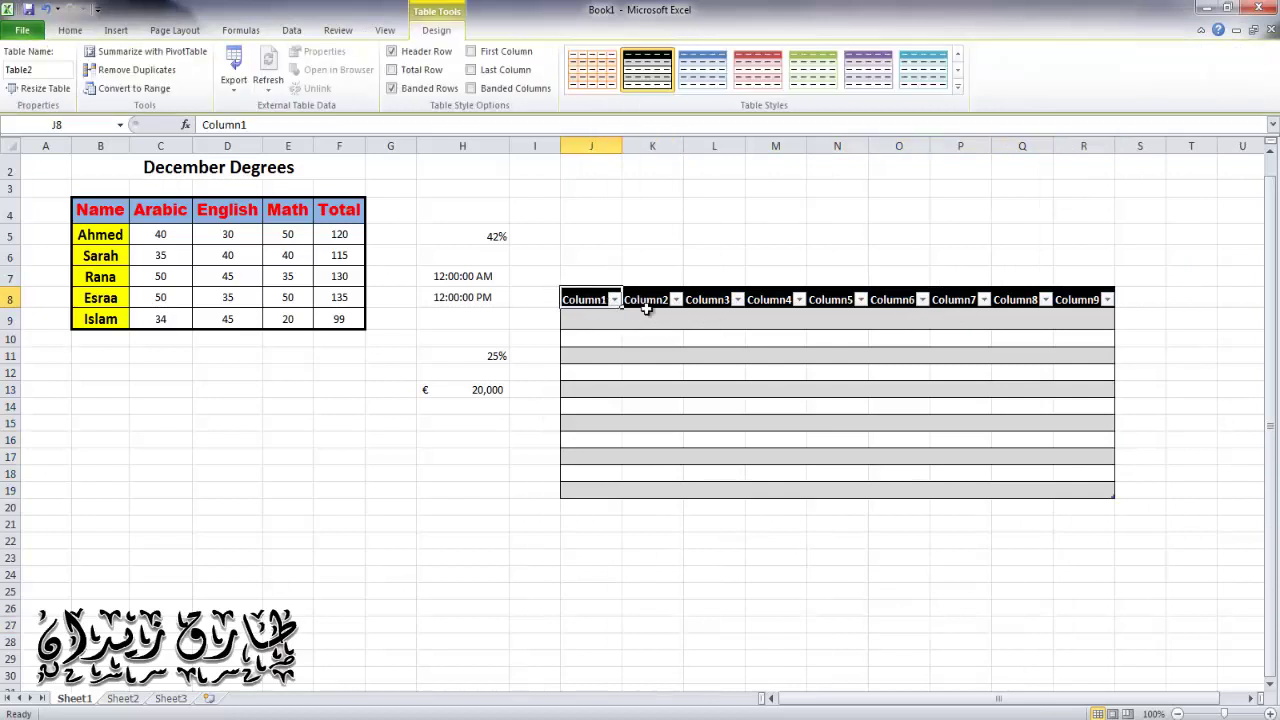
{"action": "left_click", "coordinate": [712, 300]}
{"action": "left_click", "coordinate": [792, 305]}
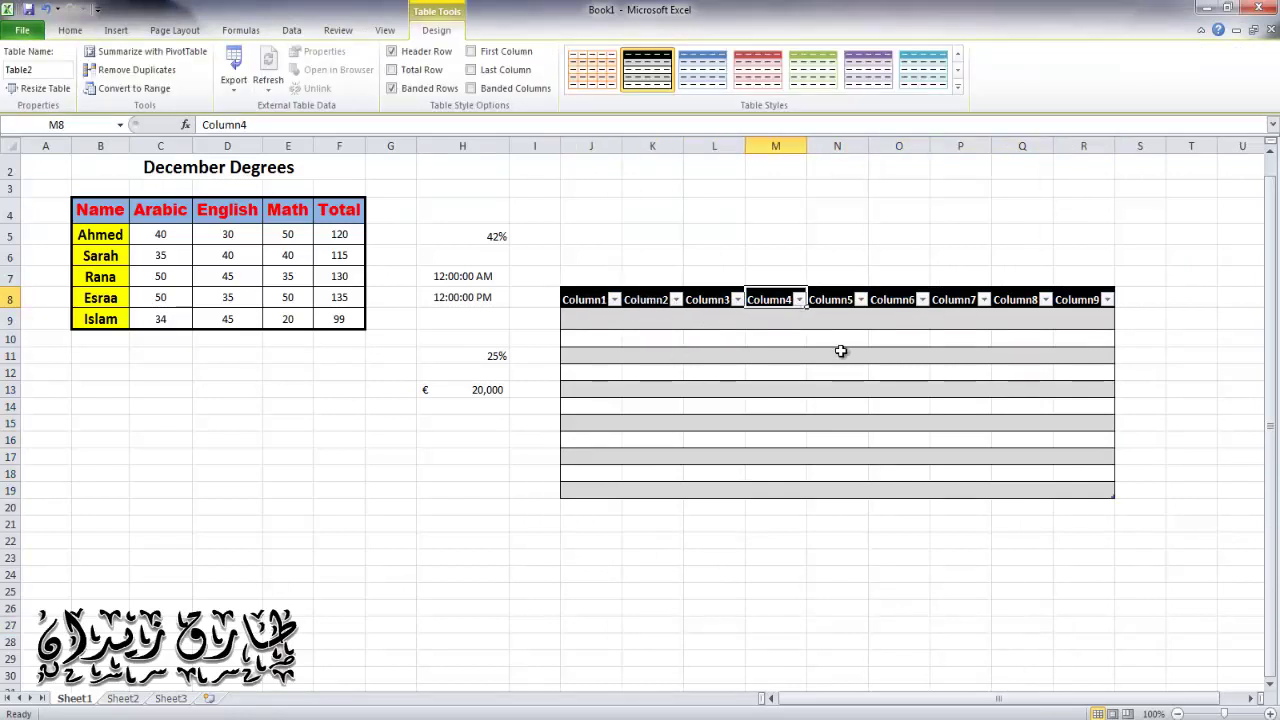
{"action": "left_click", "coordinate": [819, 522]}
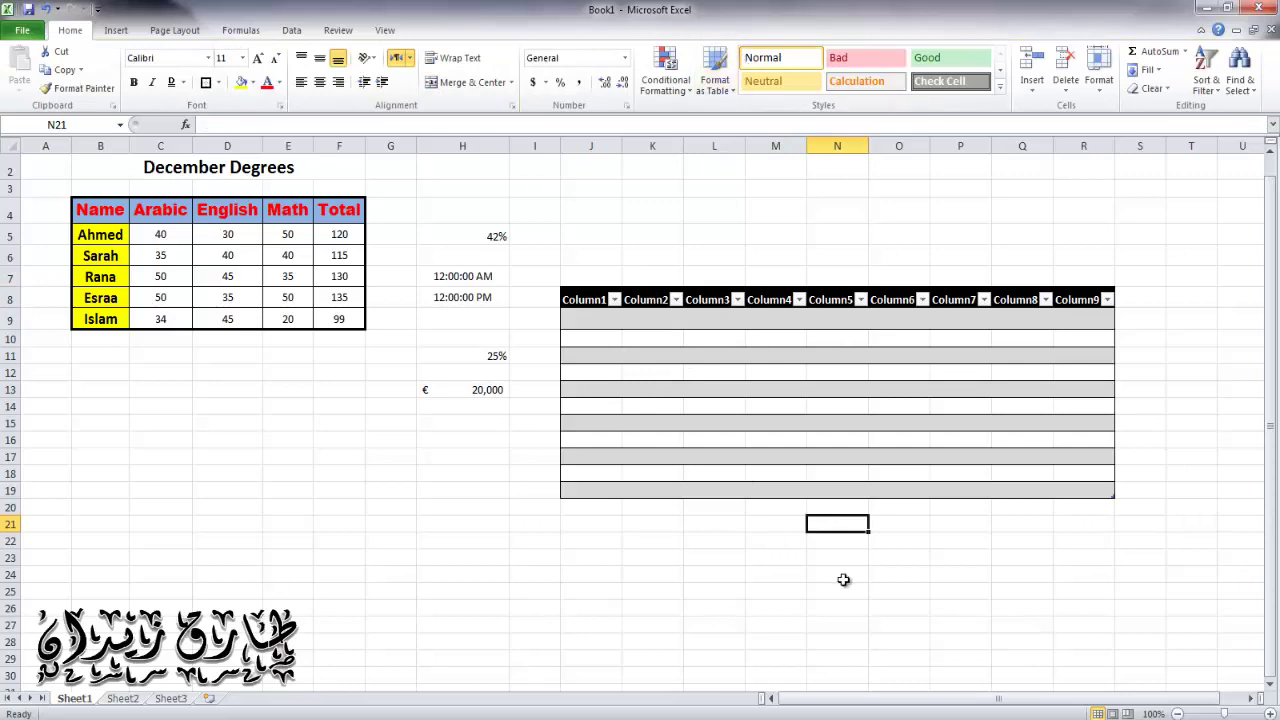
- Format J21:O30 as a second dark-header table with columns Column1–Column6
{"action": "left_click_drag", "start_coordinate": [900, 522], "coordinate": [593, 672]}
{"action": "left_click", "coordinate": [715, 80]}
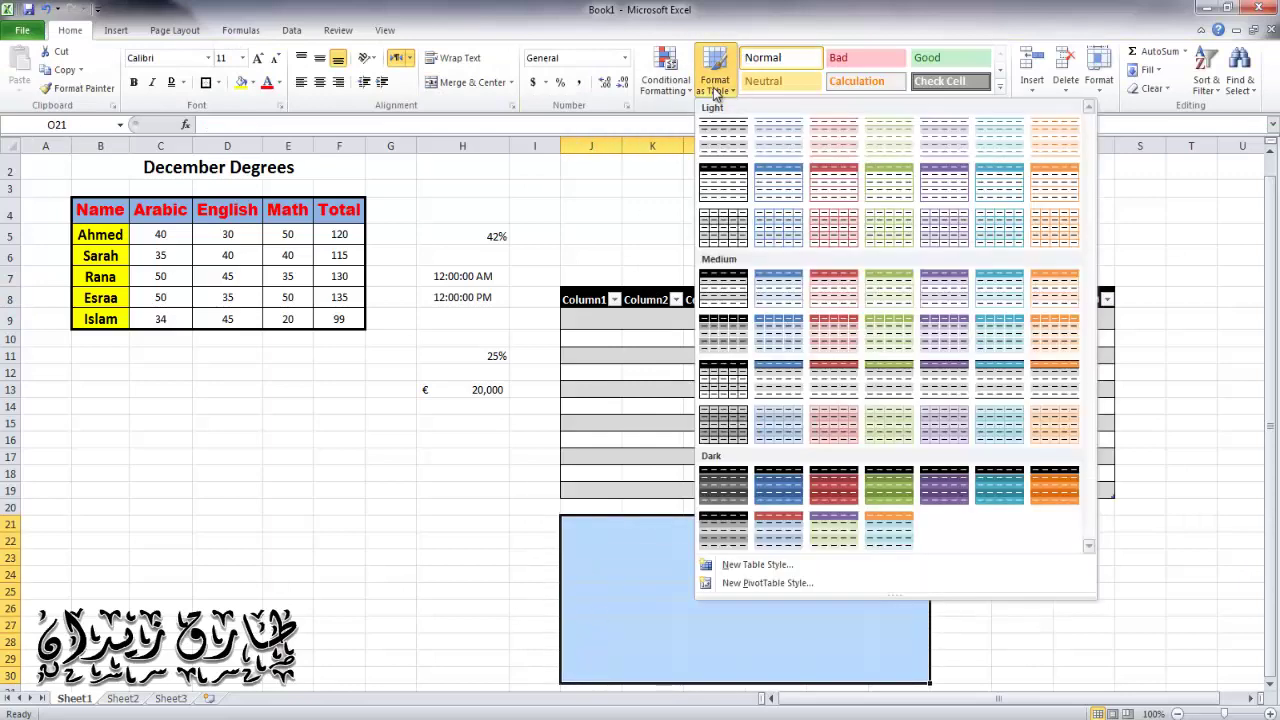
{"action": "left_click", "coordinate": [728, 380]}
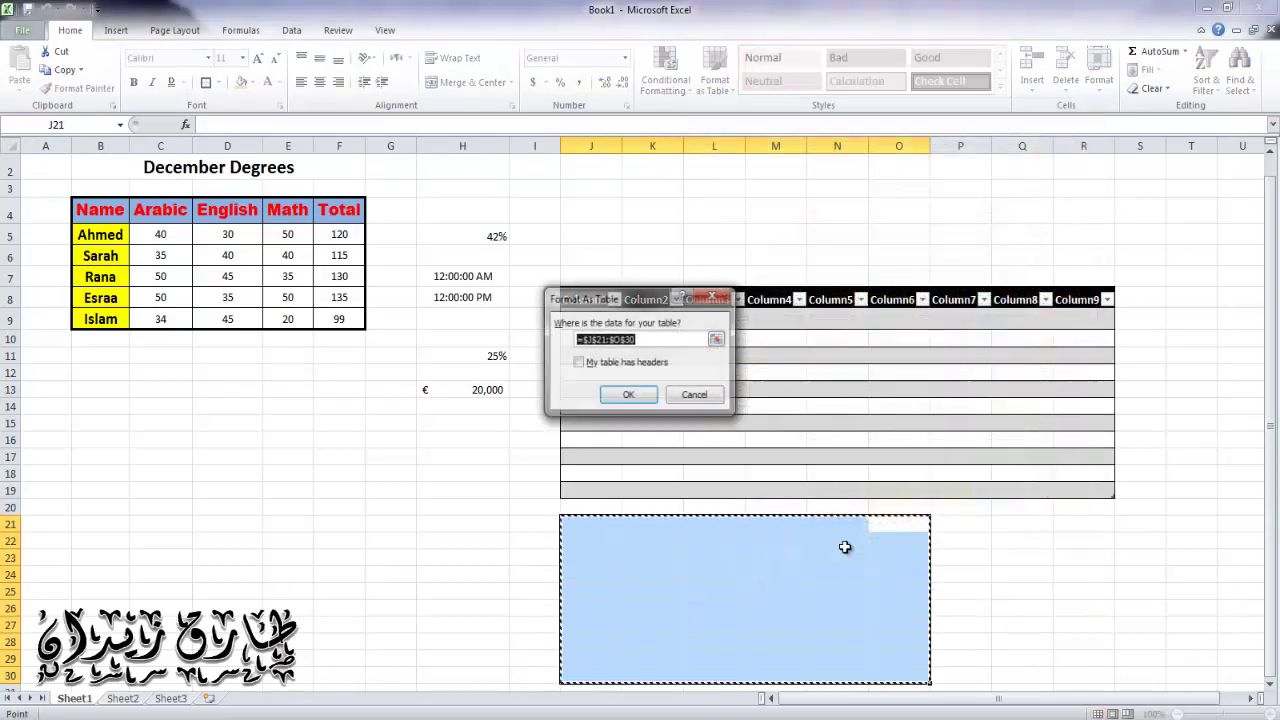
{"action": "left_click", "coordinate": [640, 398]}
{"action": "left_click", "coordinate": [1083, 608]}
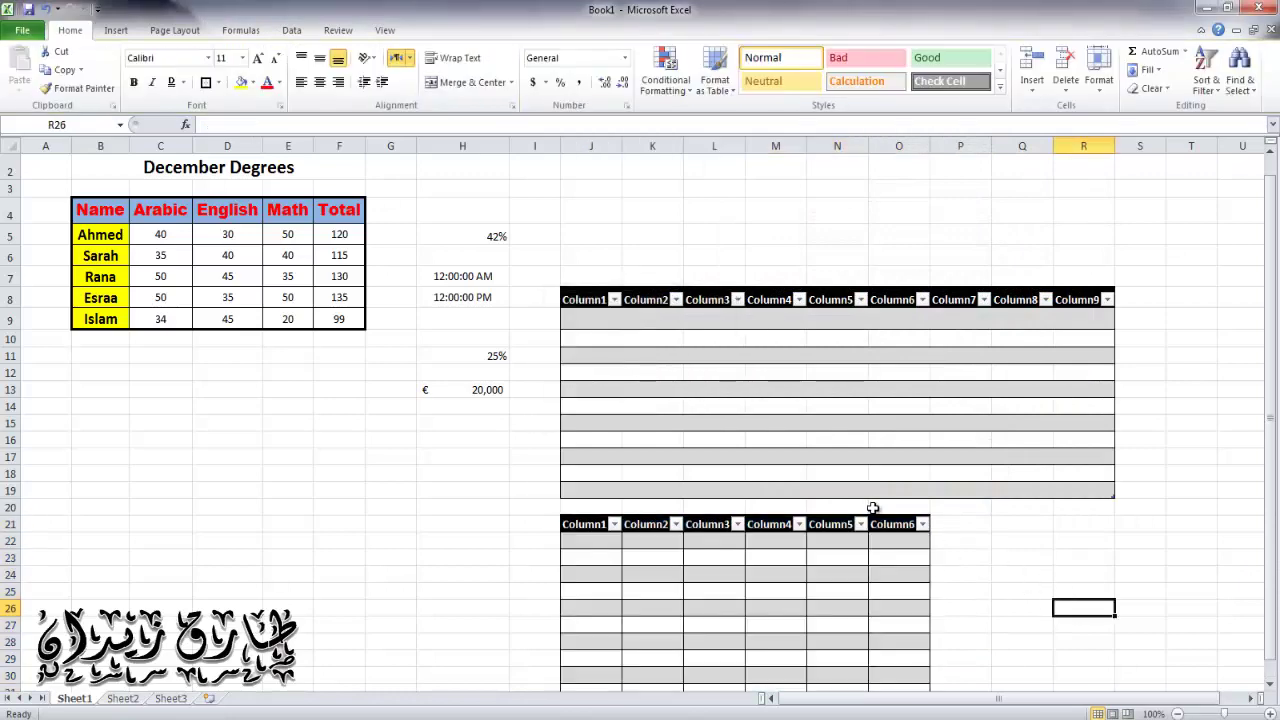
{"action": "scroll", "coordinate": [871, 509], "scroll_direction": "down", "scroll_amount": 2}
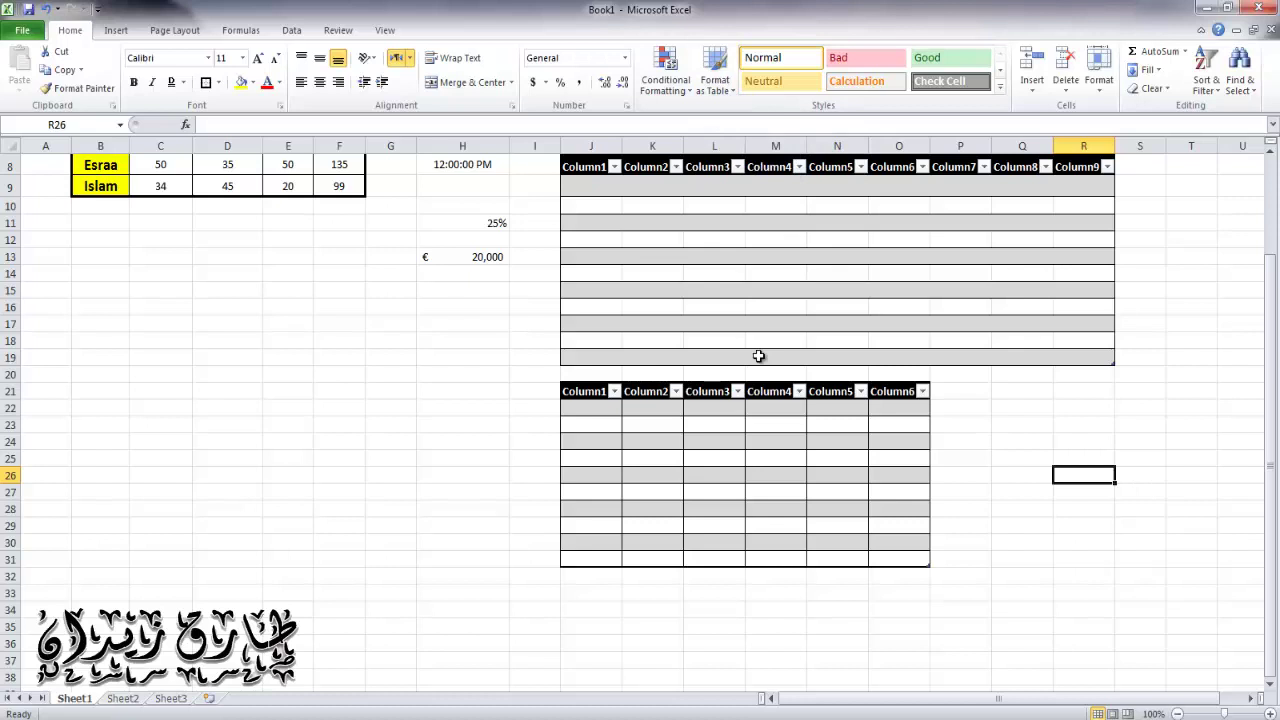
{"action": "scroll", "coordinate": [493, 470], "scroll_direction": "up", "scroll_amount": 3}
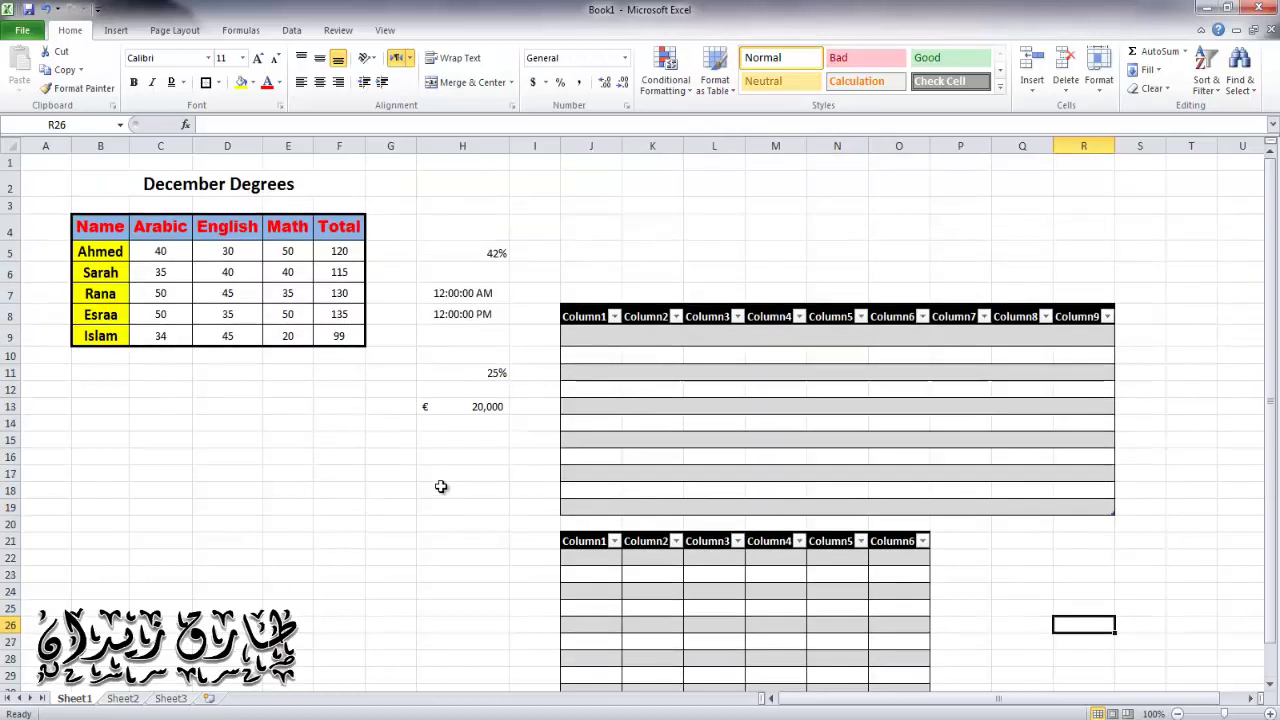
- Select the names in B5:B9 and give them Center Across Selection horizontal alignment
{"action": "left_click", "coordinate": [116, 252]}
{"action": "left_click_drag", "start_coordinate": [116, 252], "coordinate": [114, 336]}
{"action": "right_click", "coordinate": [120, 320]}
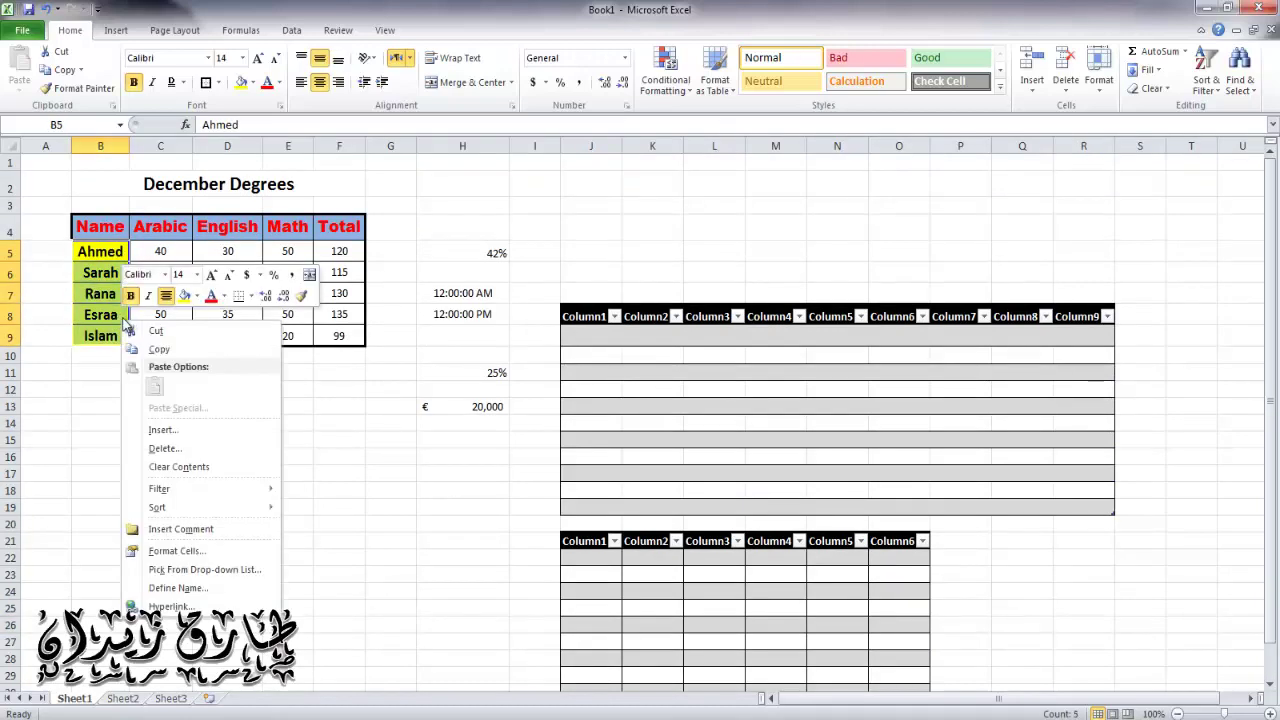
{"action": "left_click", "coordinate": [259, 553]}
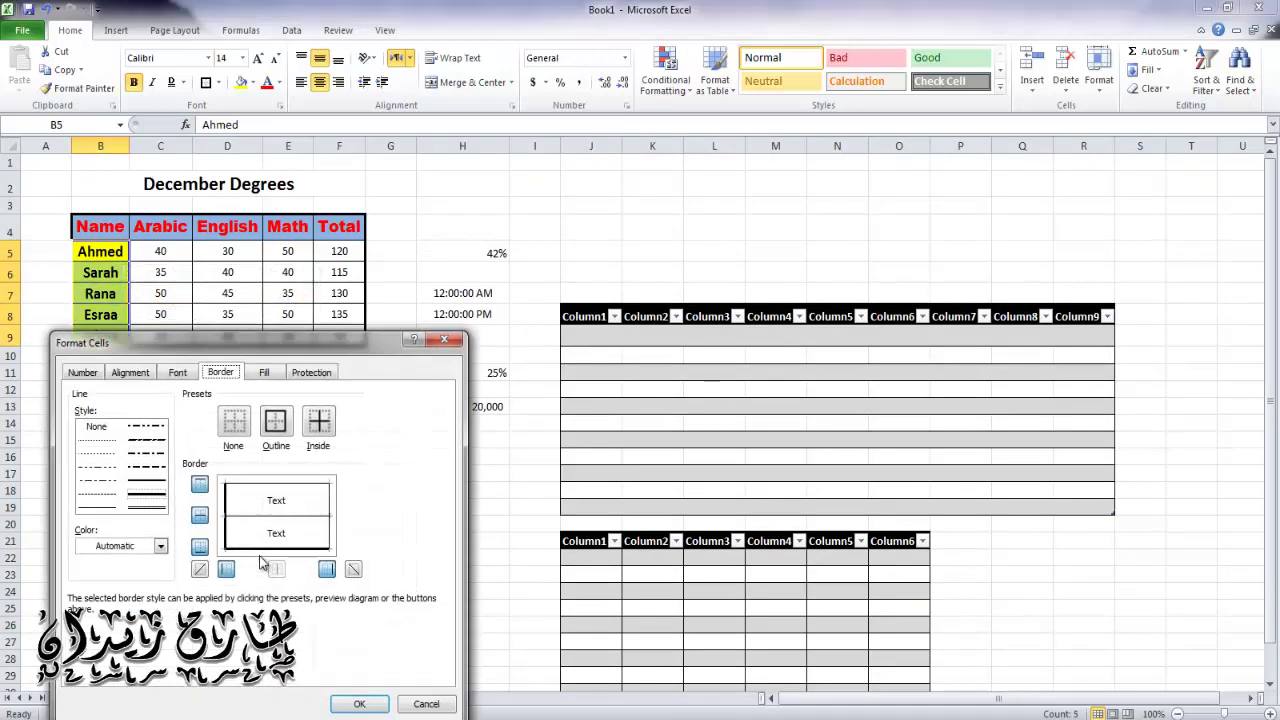
{"action": "left_click", "coordinate": [133, 373]}
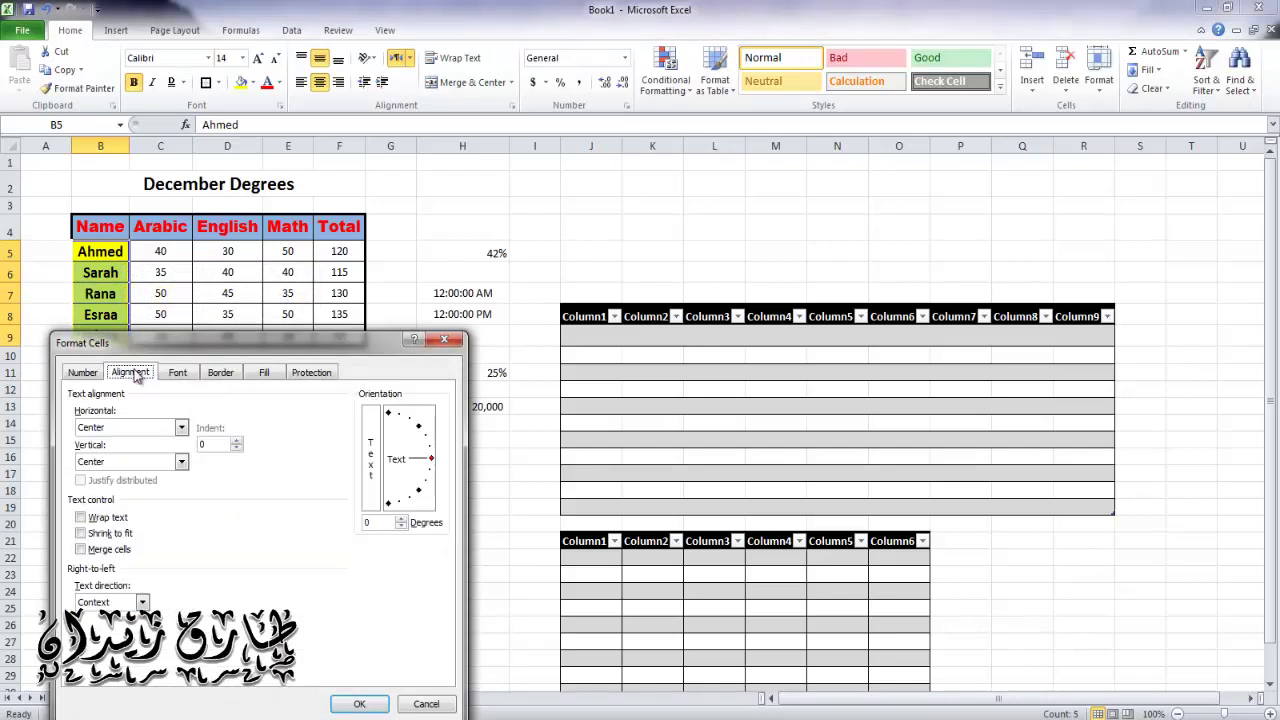
{"action": "left_click", "coordinate": [181, 428]}
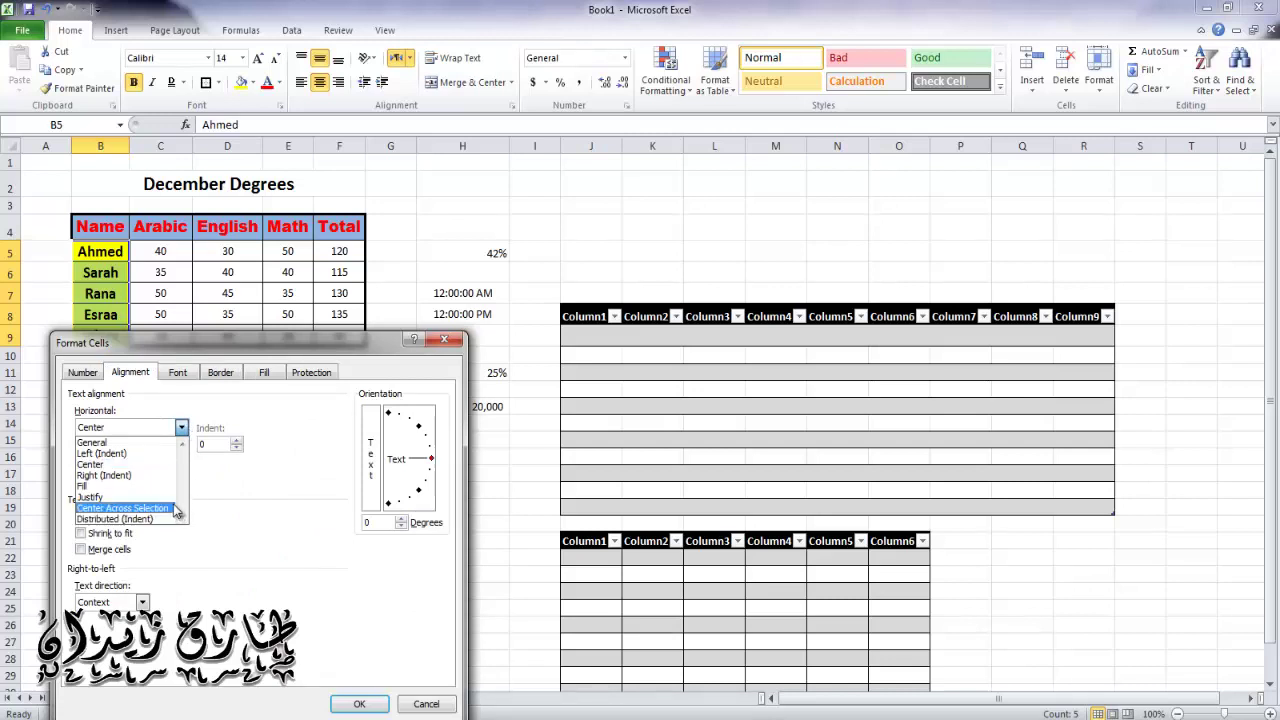
{"action": "left_click", "coordinate": [177, 508]}
{"action": "left_click", "coordinate": [181, 428]}
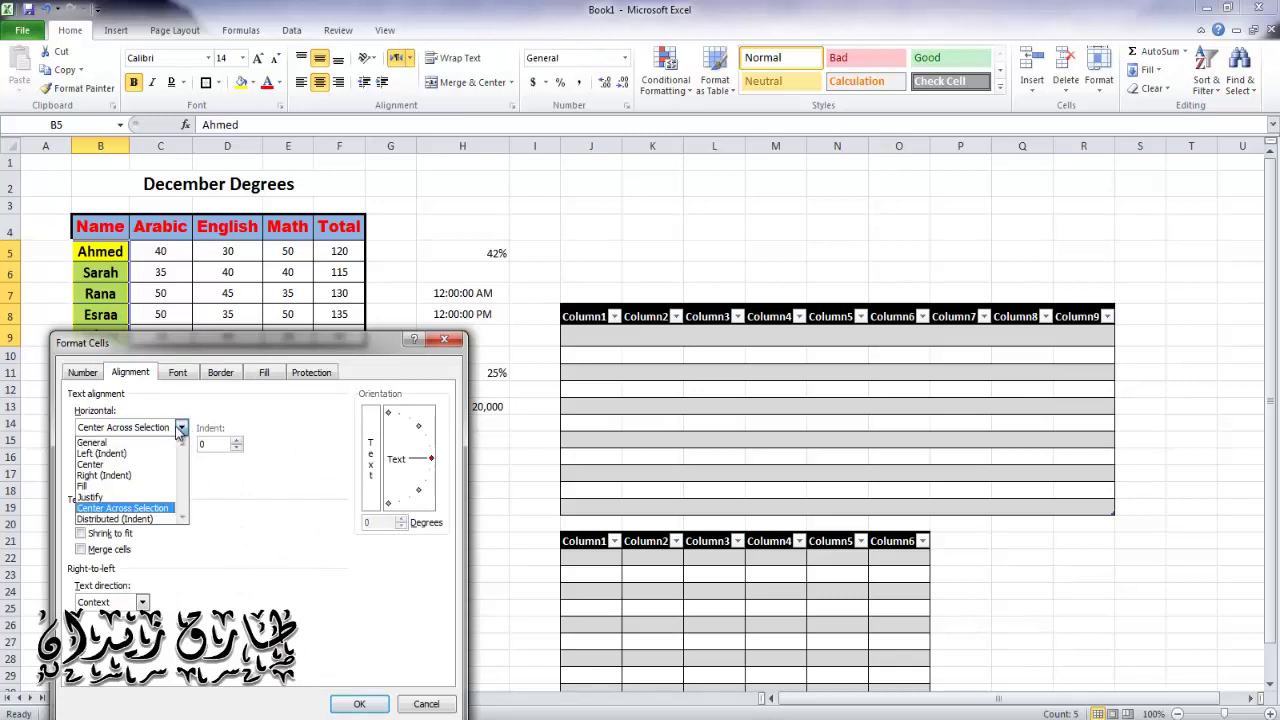
{"action": "left_click", "coordinate": [160, 445]}
{"action": "left_click", "coordinate": [181, 428]}
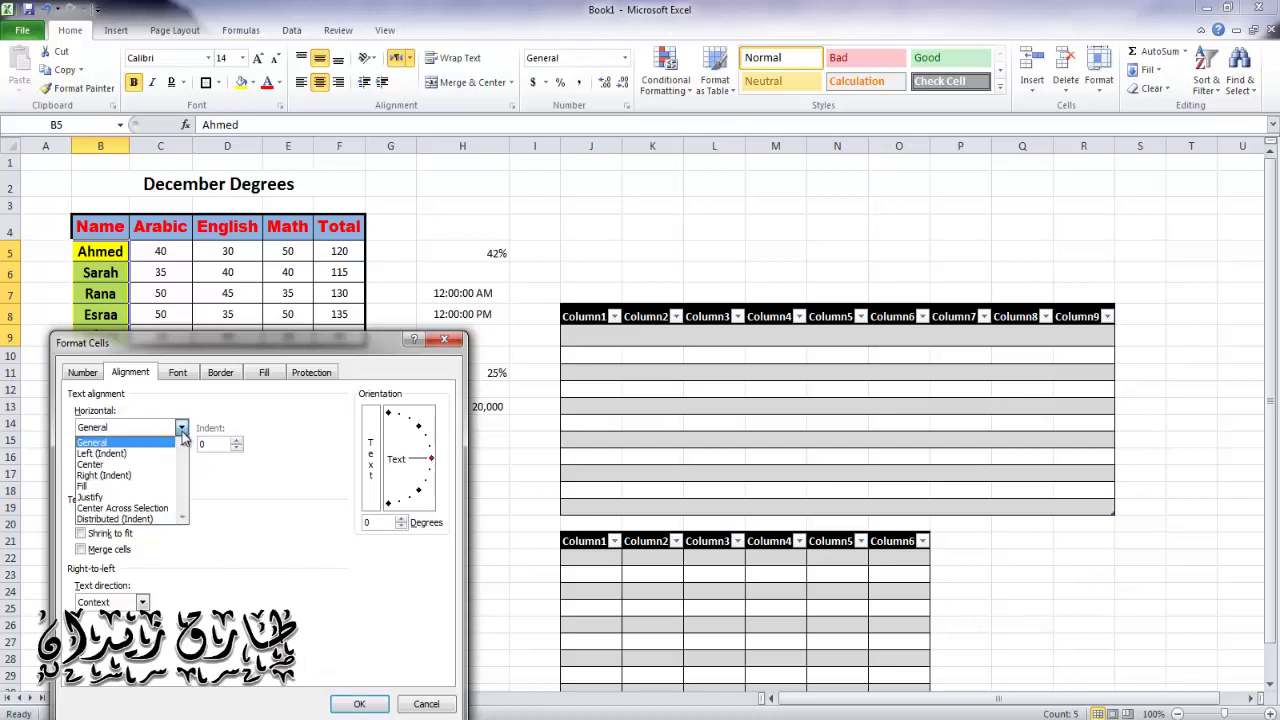
{"action": "left_click", "coordinate": [147, 507]}
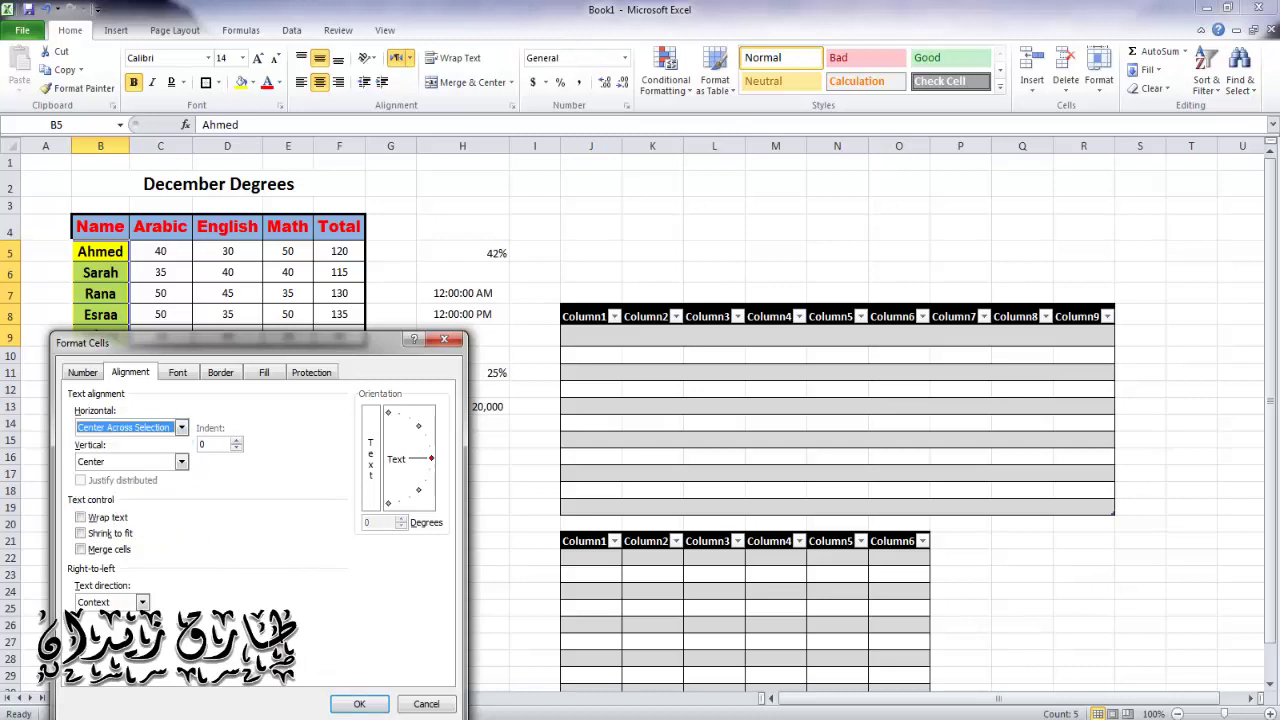
{"action": "left_click", "coordinate": [359, 704]}
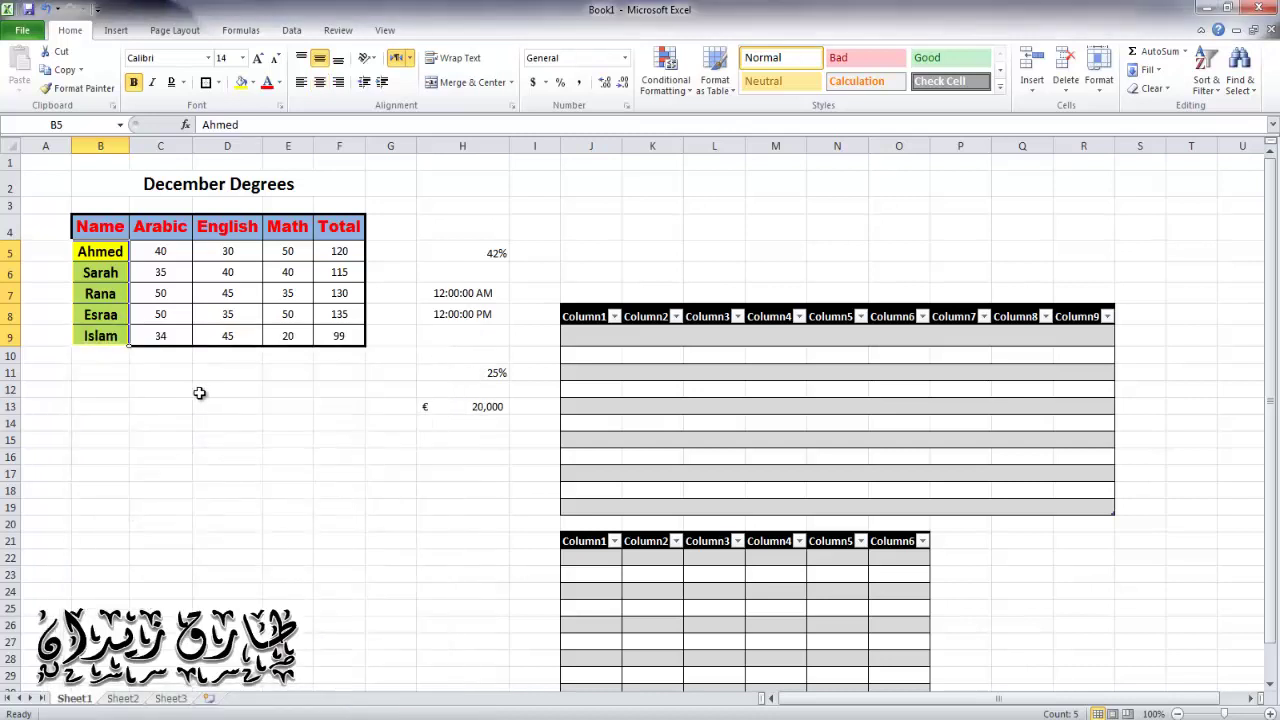
- Change the student names to right alignment
{"action": "right_click", "coordinate": [106, 286]}
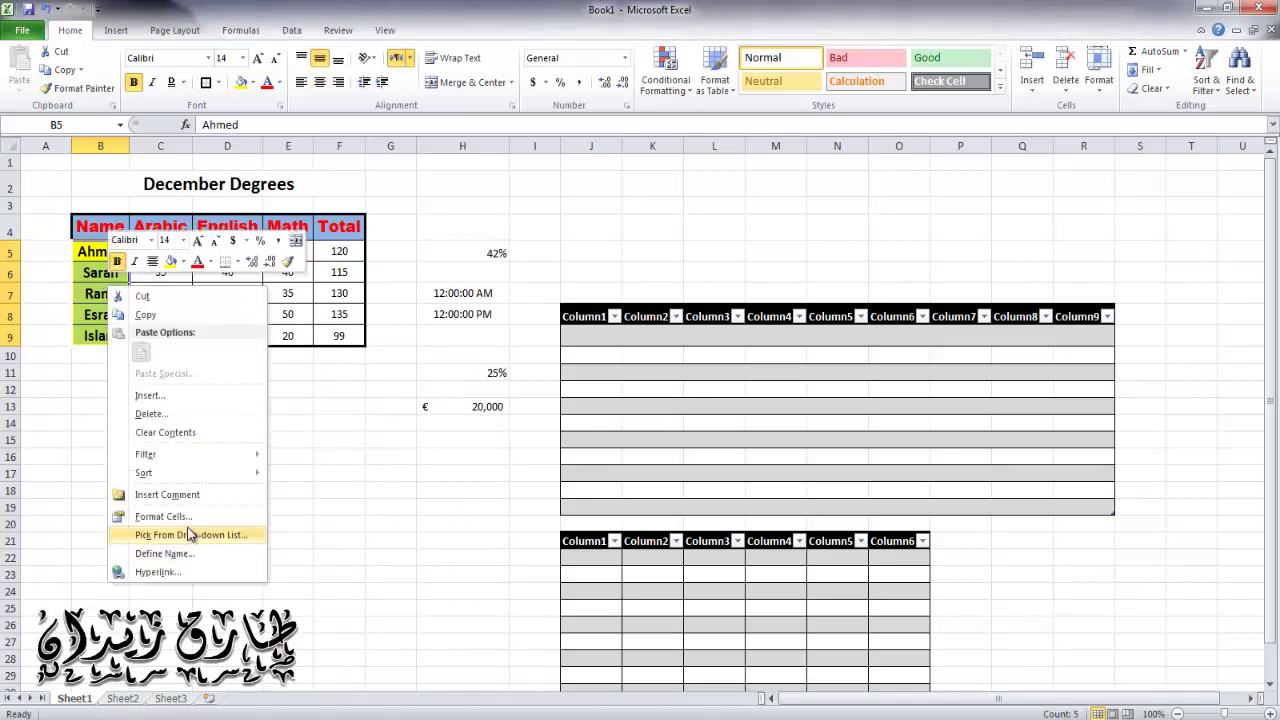
{"action": "left_click", "coordinate": [433, 110]}
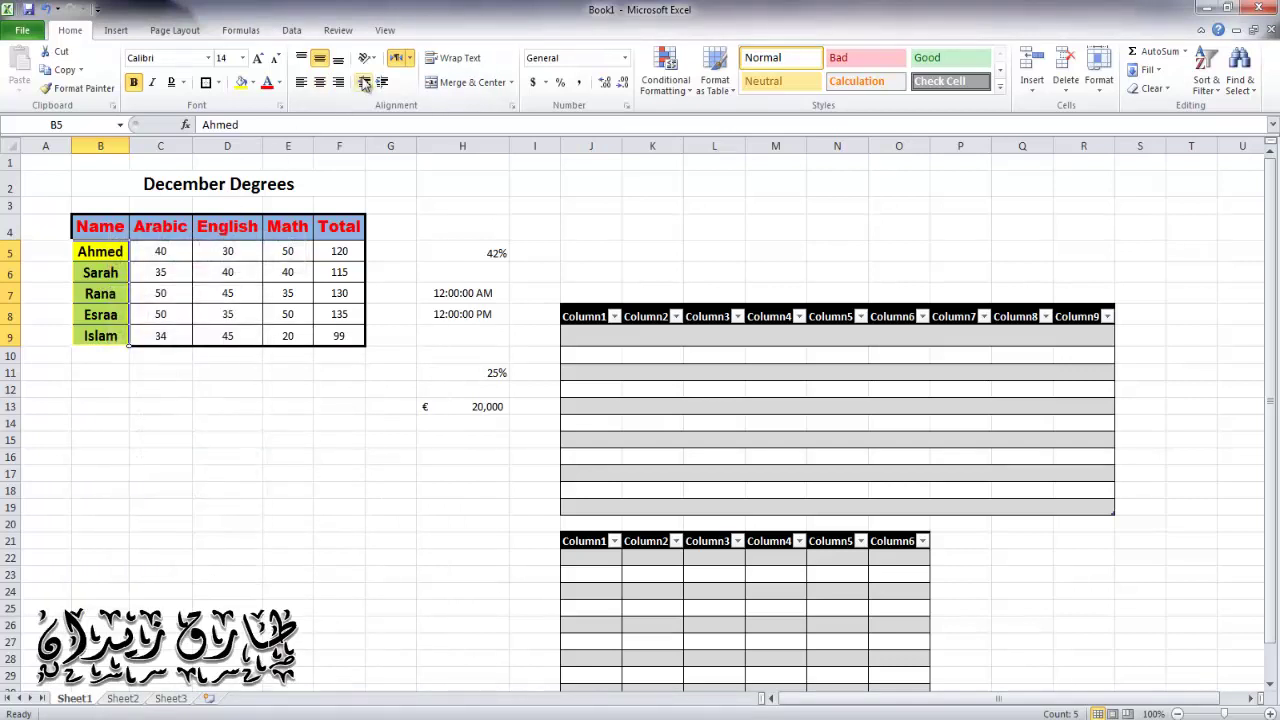
{"action": "right_click", "coordinate": [117, 334]}
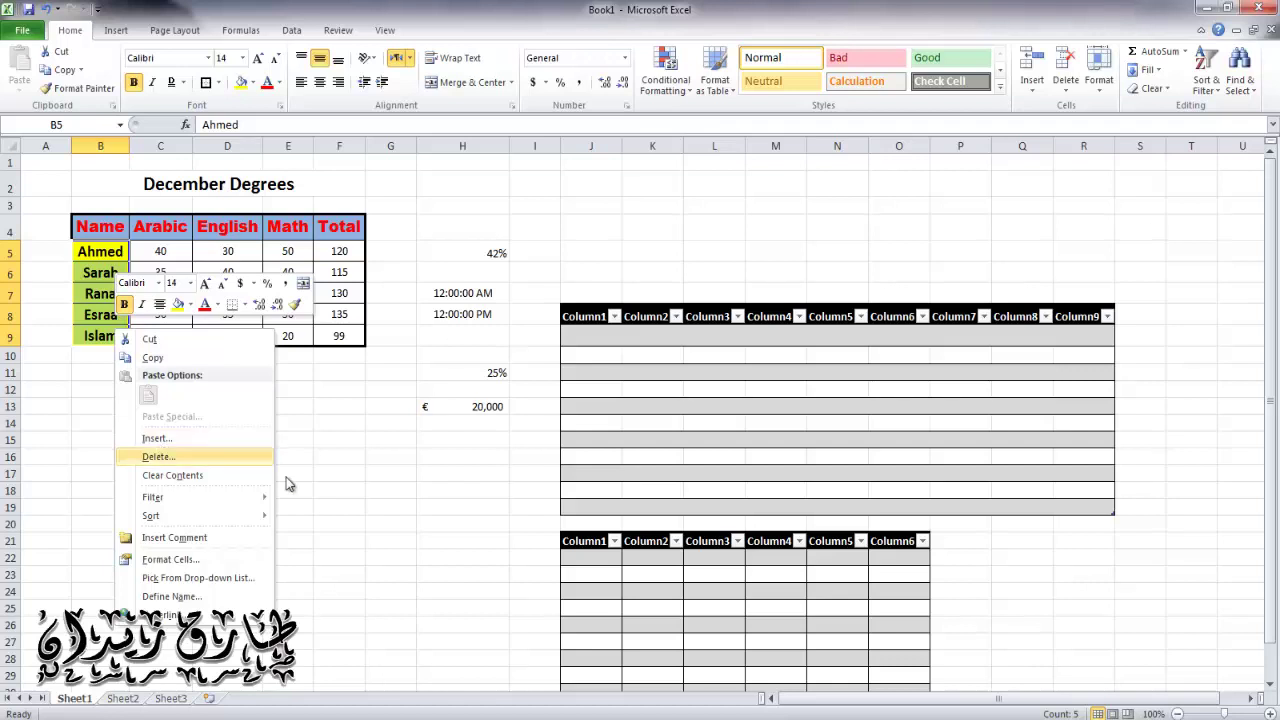
{"action": "left_click", "coordinate": [227, 560]}
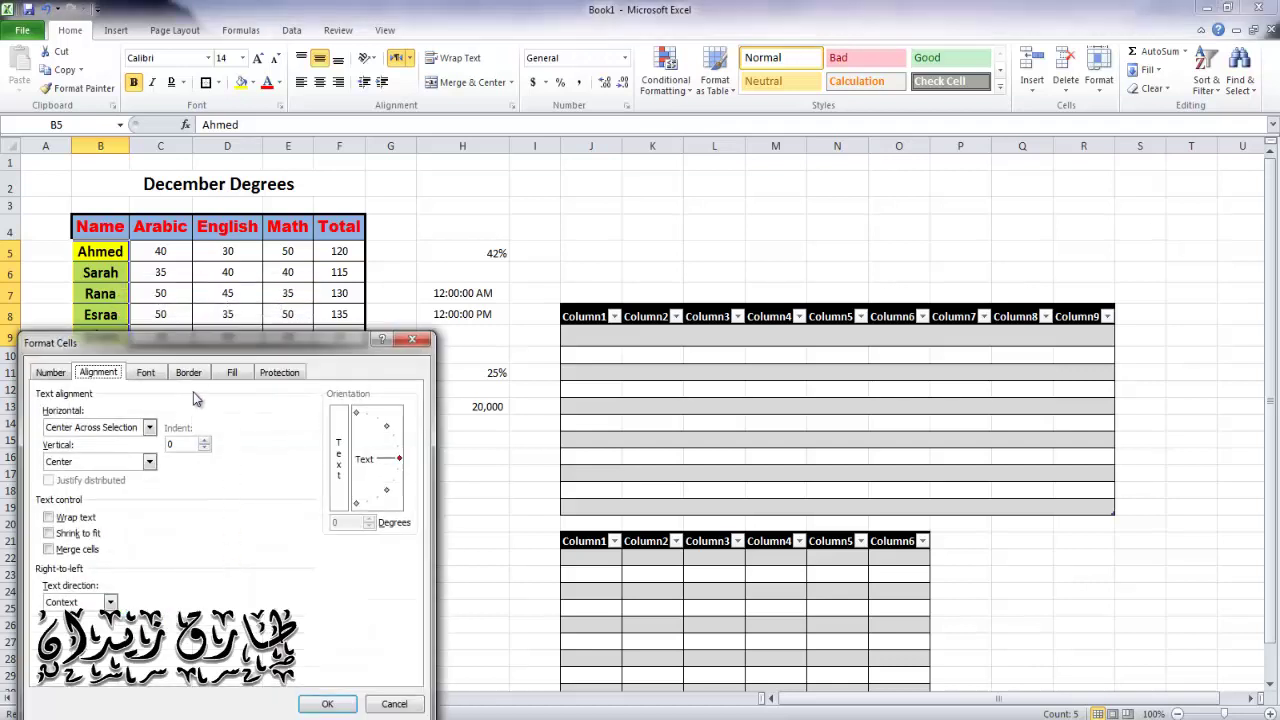
{"action": "left_click", "coordinate": [149, 427]}
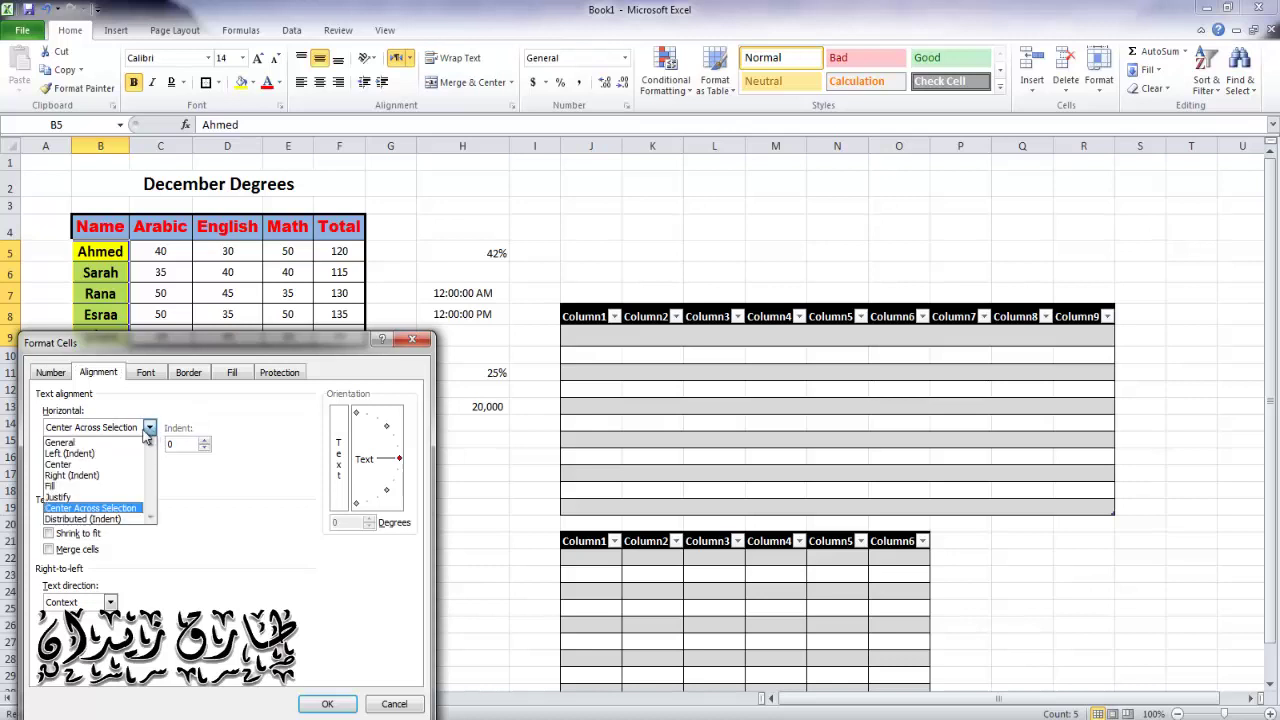
{"action": "left_click", "coordinate": [97, 476]}
{"action": "left_click", "coordinate": [327, 703]}
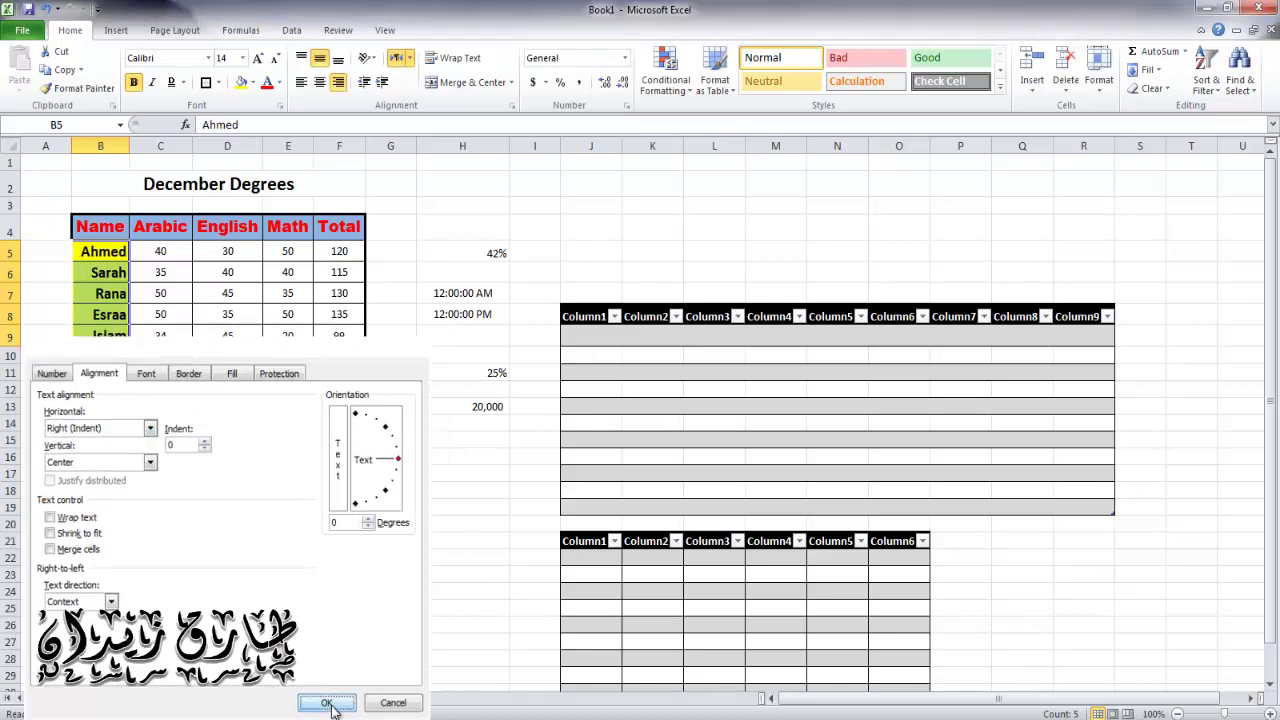
- Switch the student names to left alignment
{"action": "right_click", "coordinate": [124, 303]}
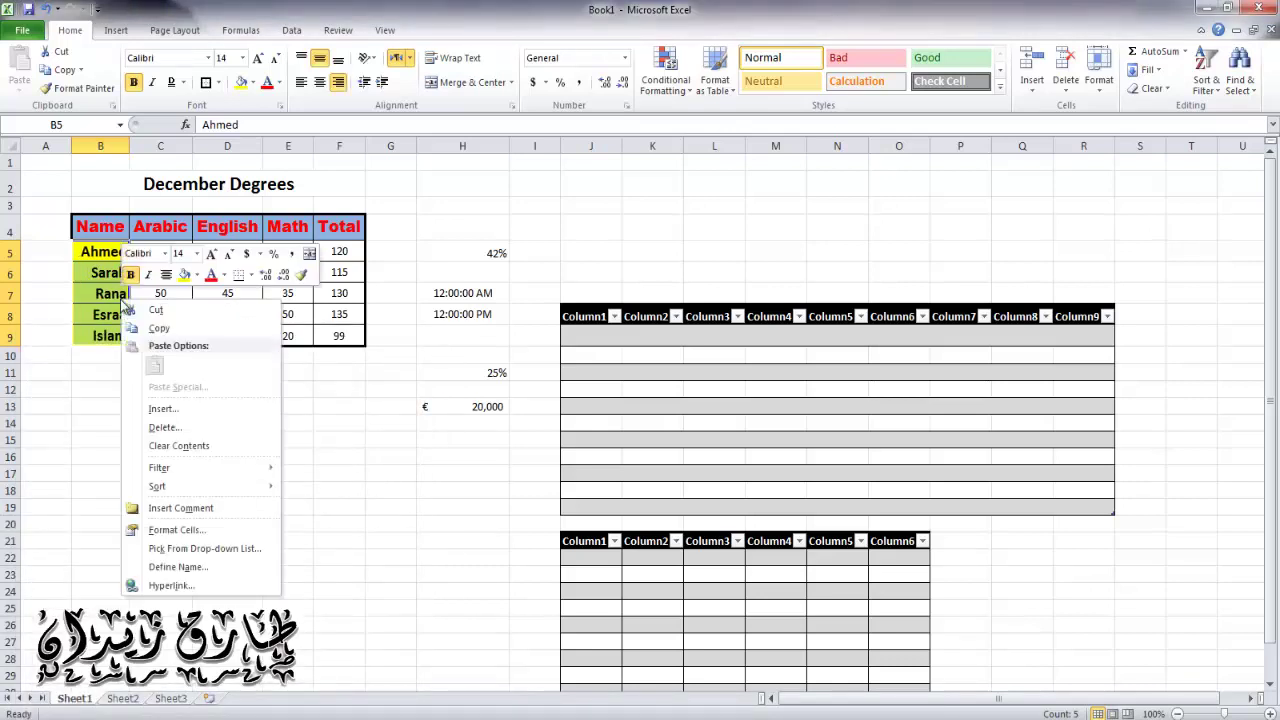
{"action": "left_click", "coordinate": [192, 529]}
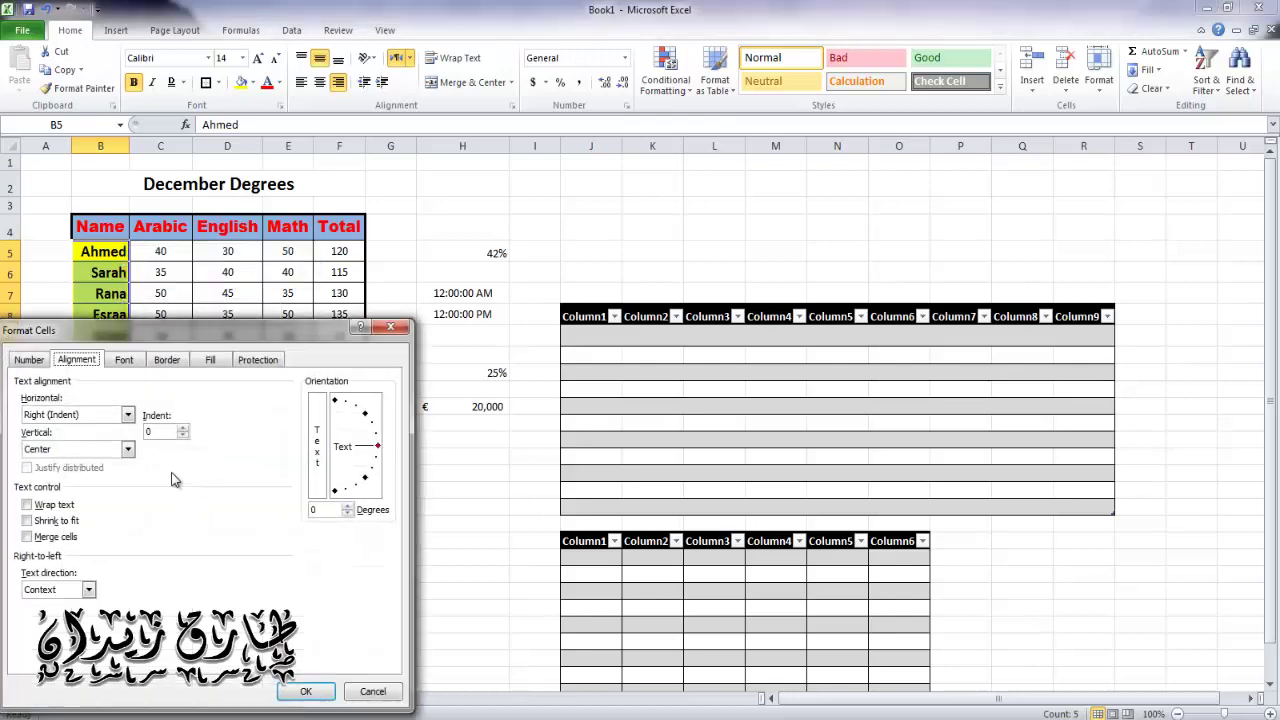
{"action": "left_click", "coordinate": [126, 415]}
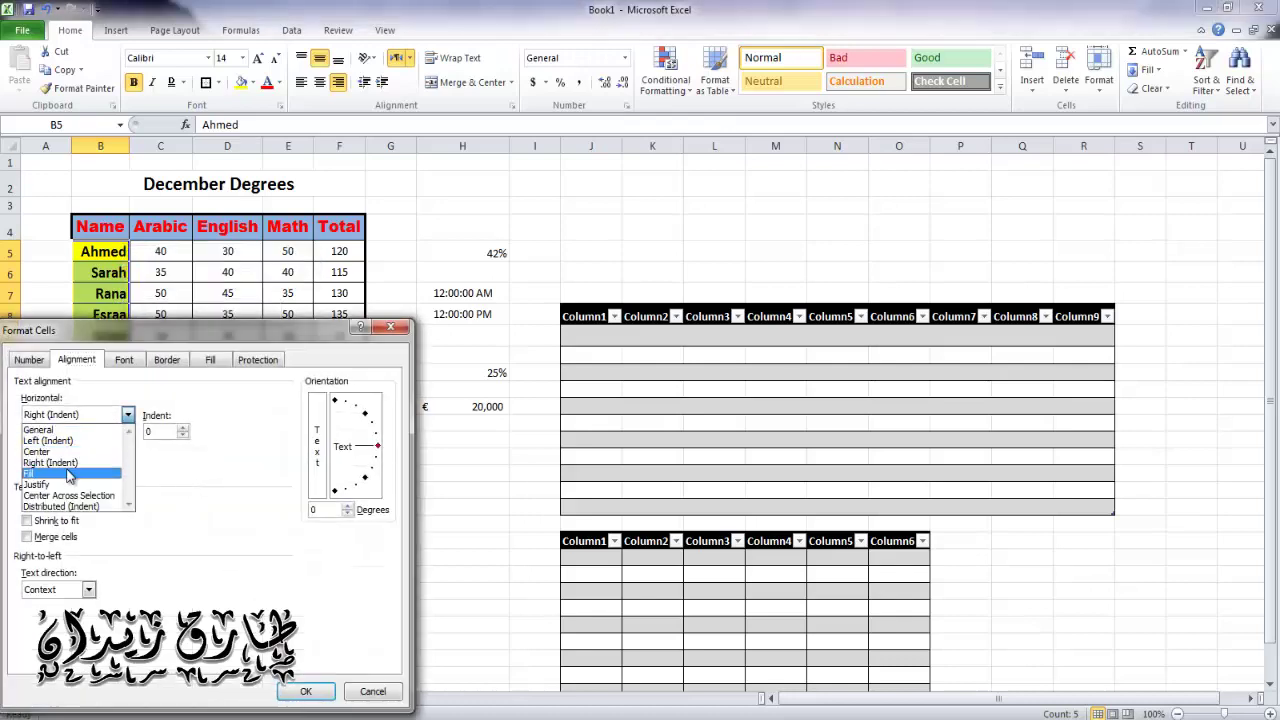
{"action": "left_click", "coordinate": [48, 440]}
{"action": "left_click", "coordinate": [298, 691]}
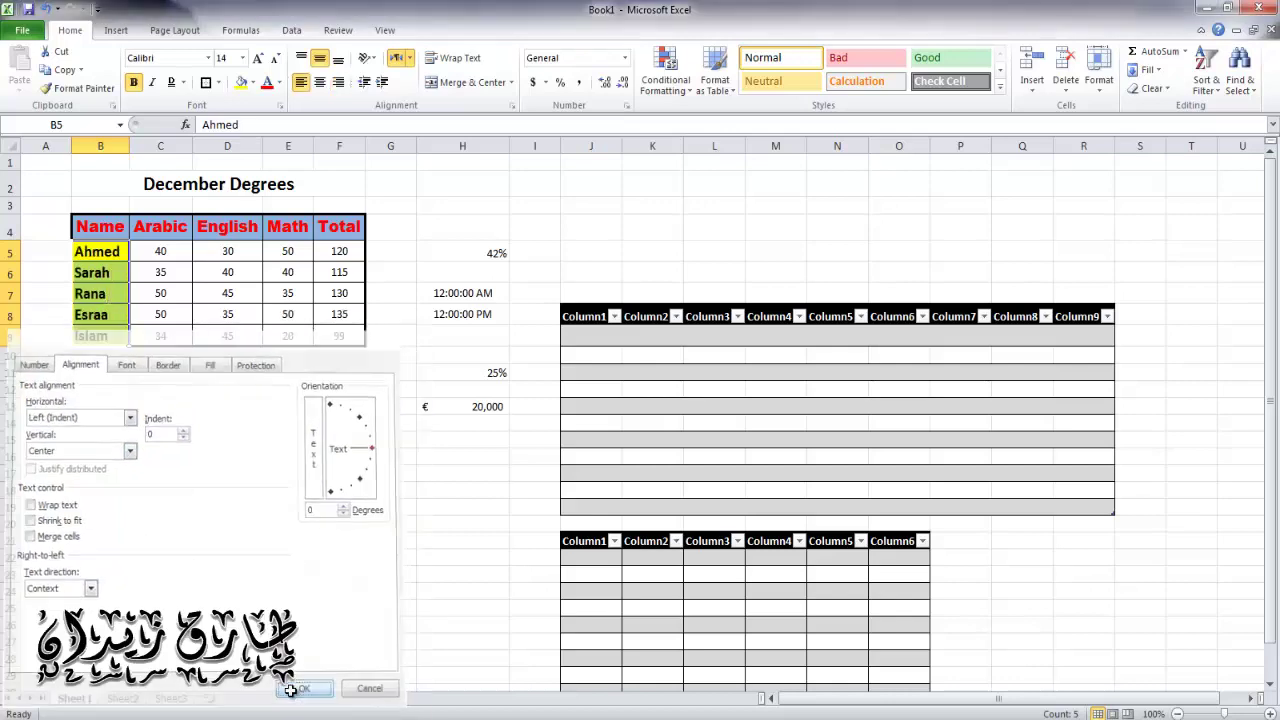
- Return the names to Center Across Selection alignment
{"action": "right_click", "coordinate": [112, 299]}
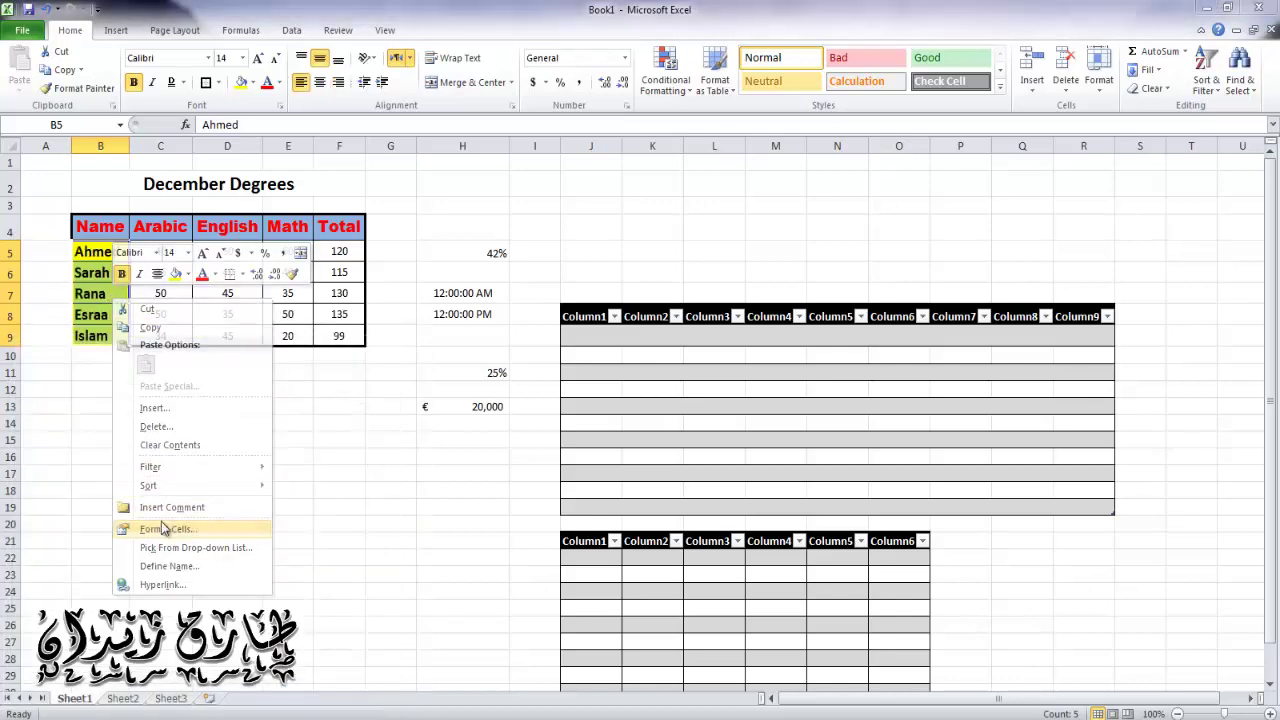
{"action": "left_click", "coordinate": [161, 524]}
{"action": "left_click", "coordinate": [118, 424]}
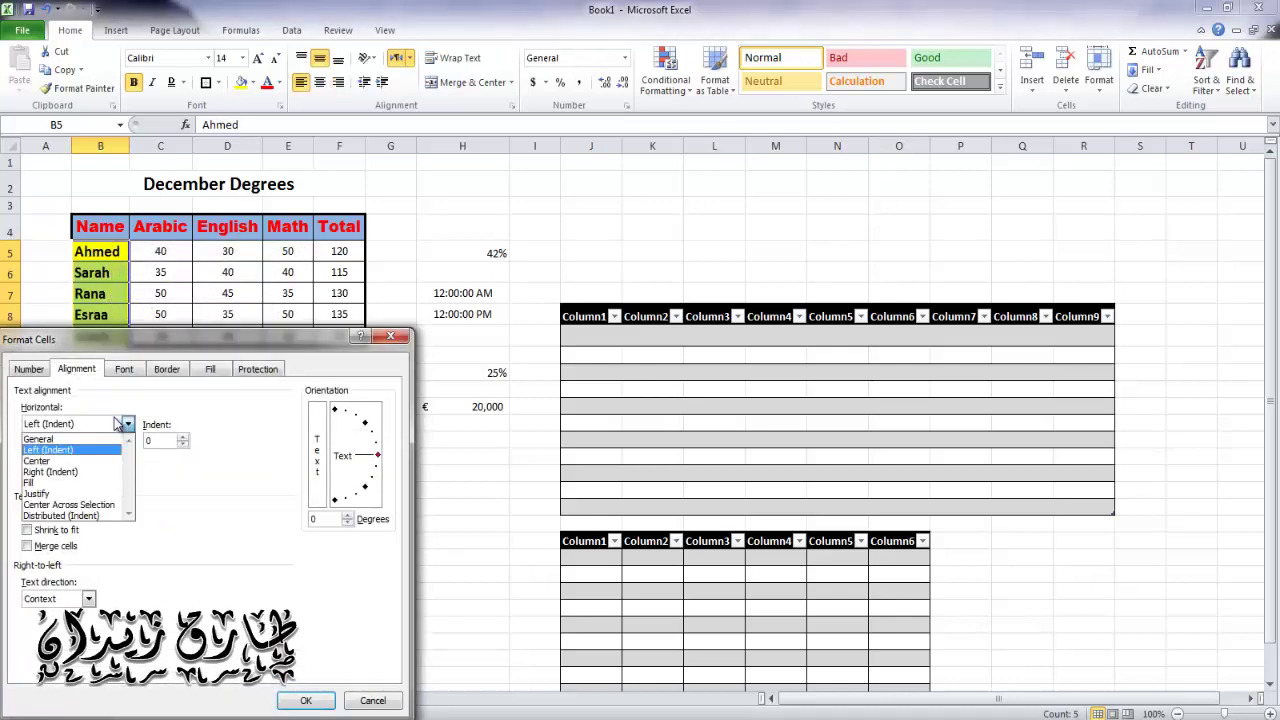
{"action": "left_click", "coordinate": [56, 505]}
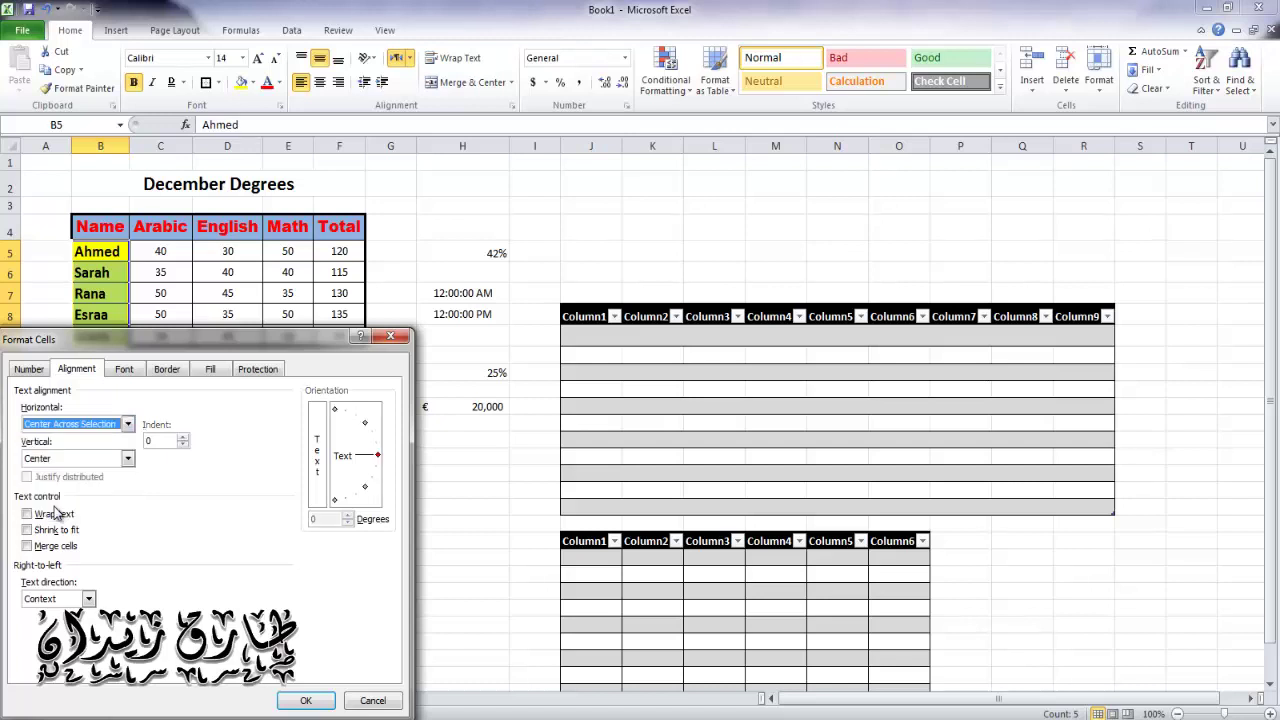
{"action": "left_click", "coordinate": [307, 700]}
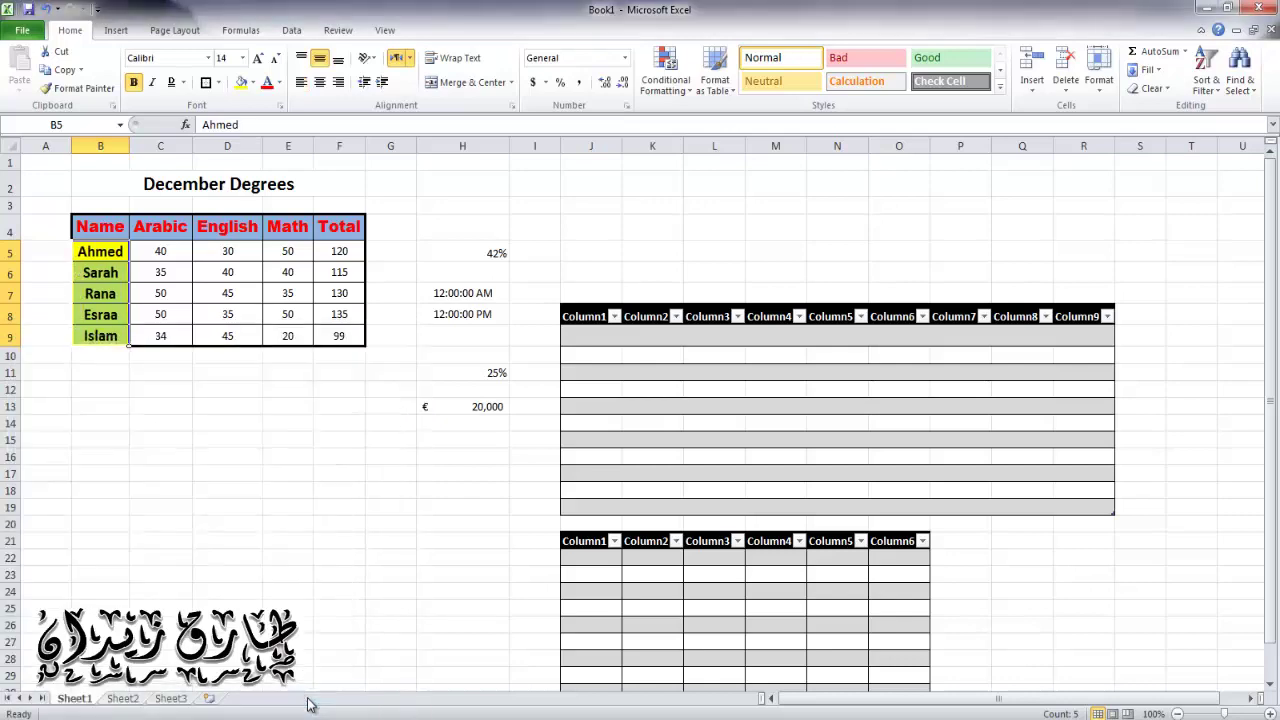
- Give B5:B9 General horizontal alignment and an angled rotation, keeping Center vertical and Context direction
{"action": "right_click", "coordinate": [103, 318]}
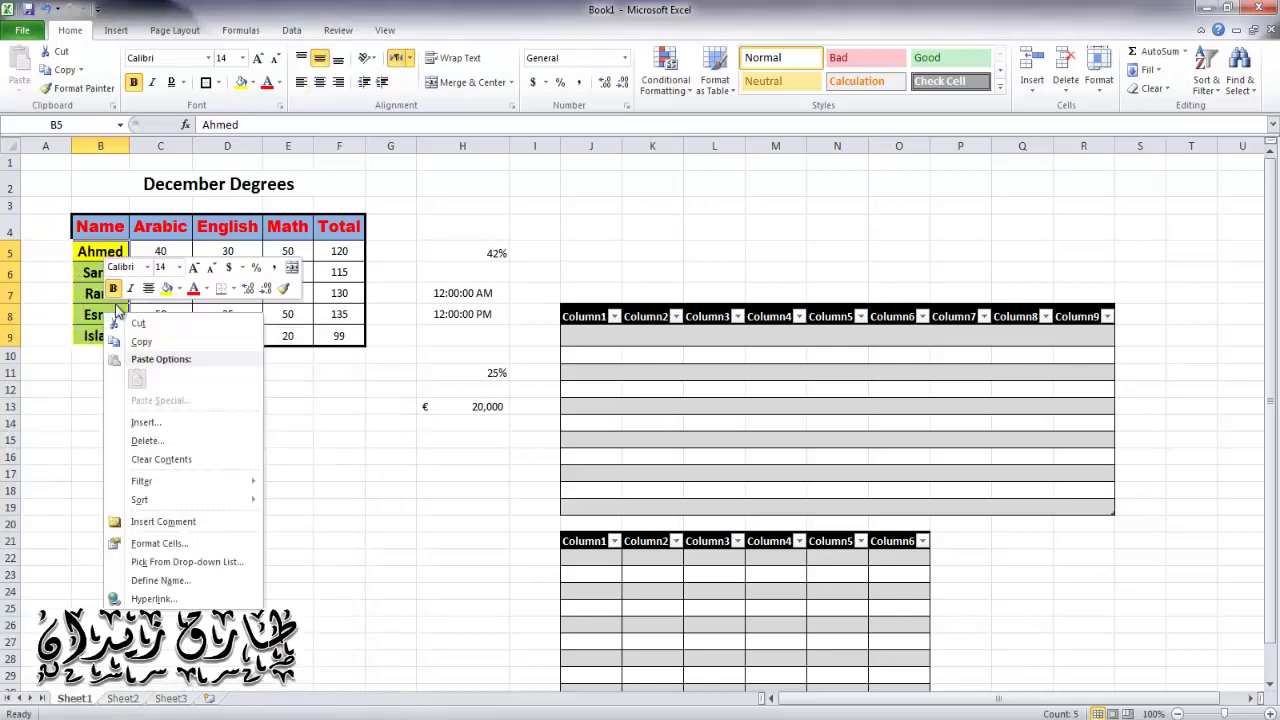
{"action": "left_click", "coordinate": [176, 542]}
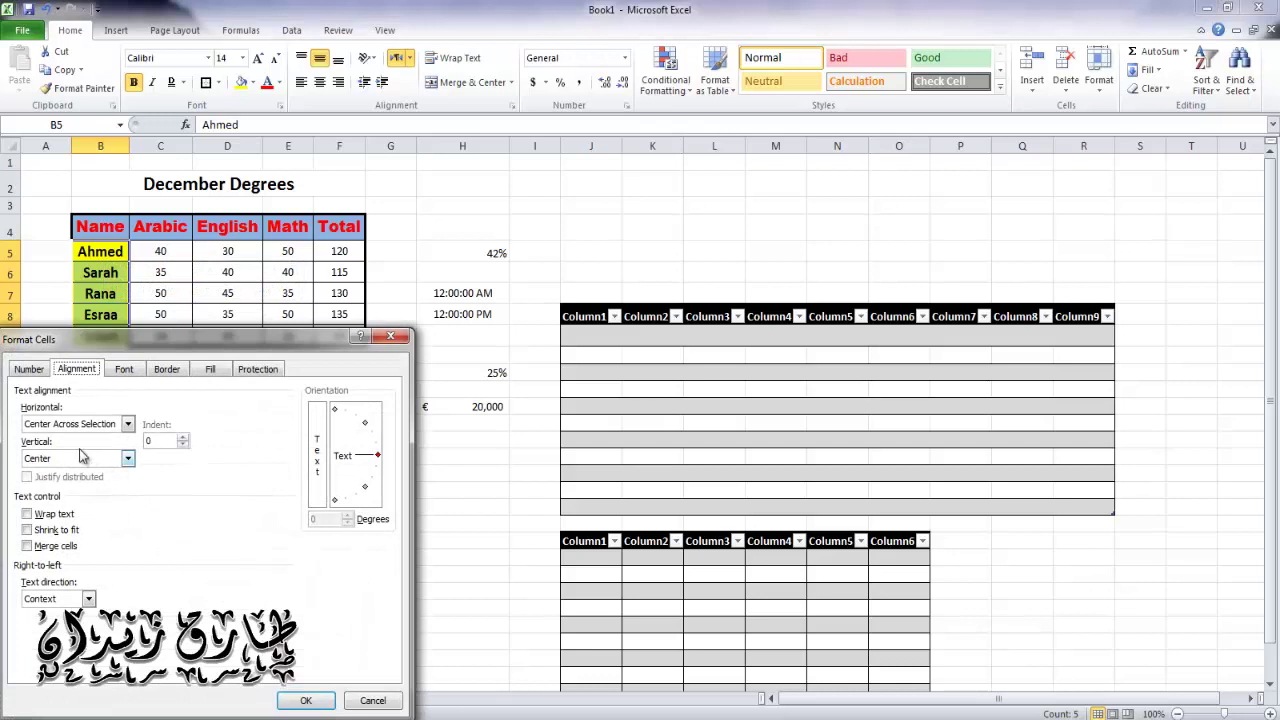
{"action": "left_click", "coordinate": [52, 458]}
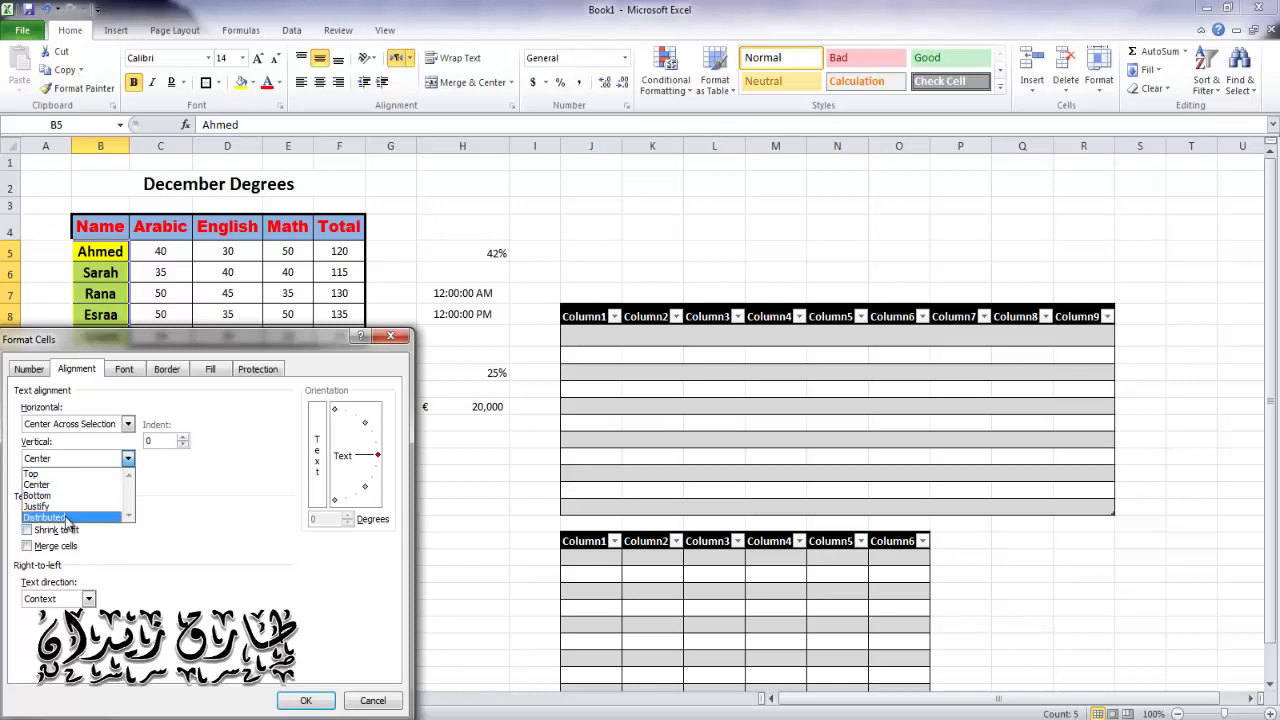
{"action": "left_click", "coordinate": [66, 484]}
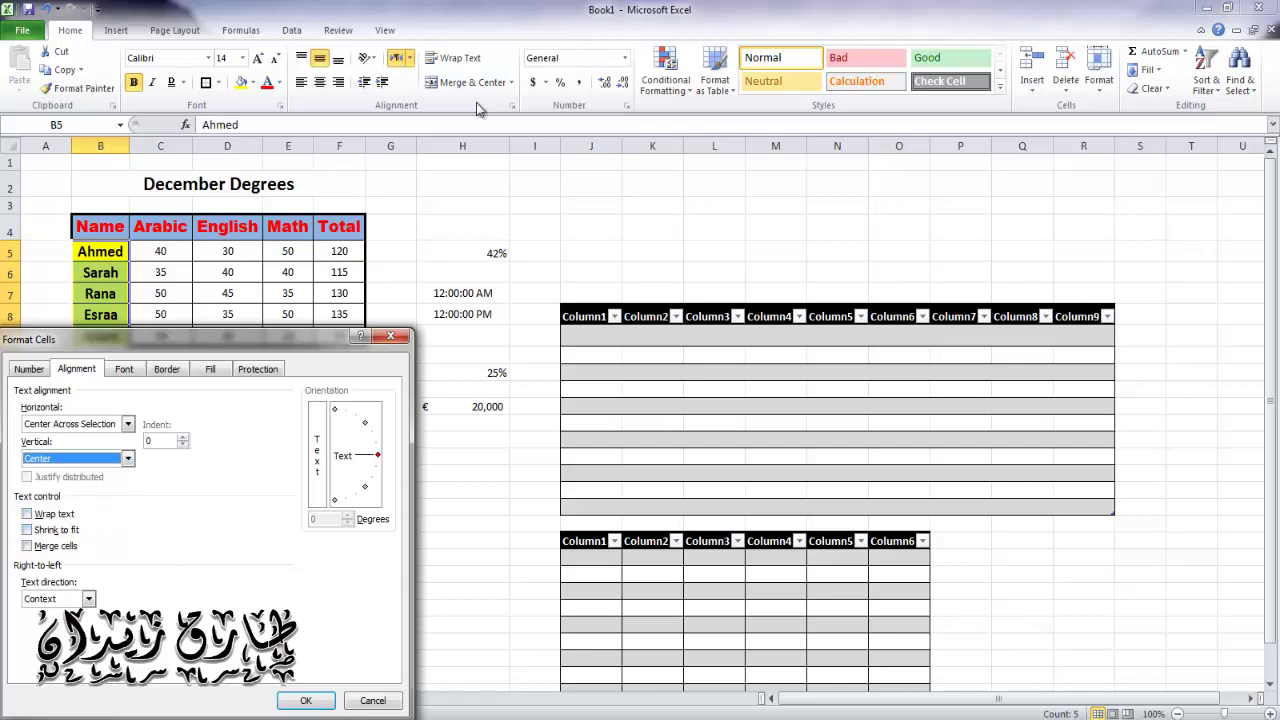
{"action": "left_click", "coordinate": [89, 599]}
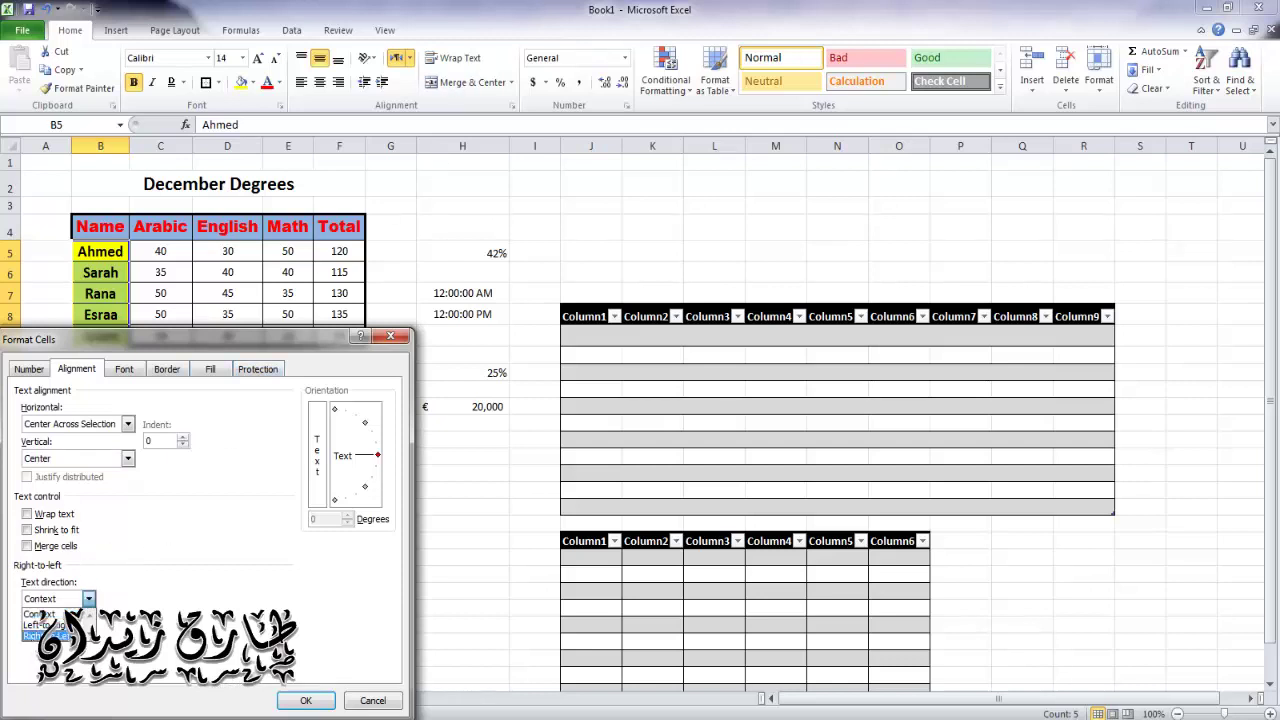
{"action": "left_click", "coordinate": [40, 614]}
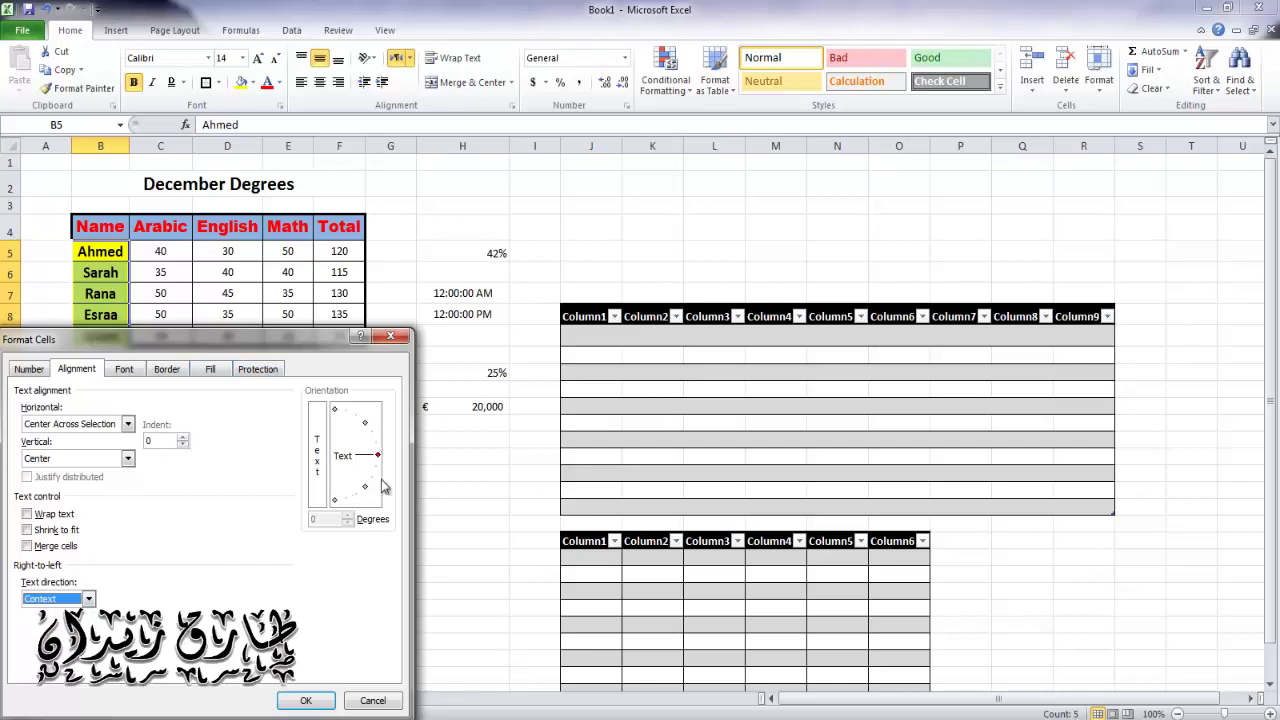
{"action": "left_click", "coordinate": [127, 424]}
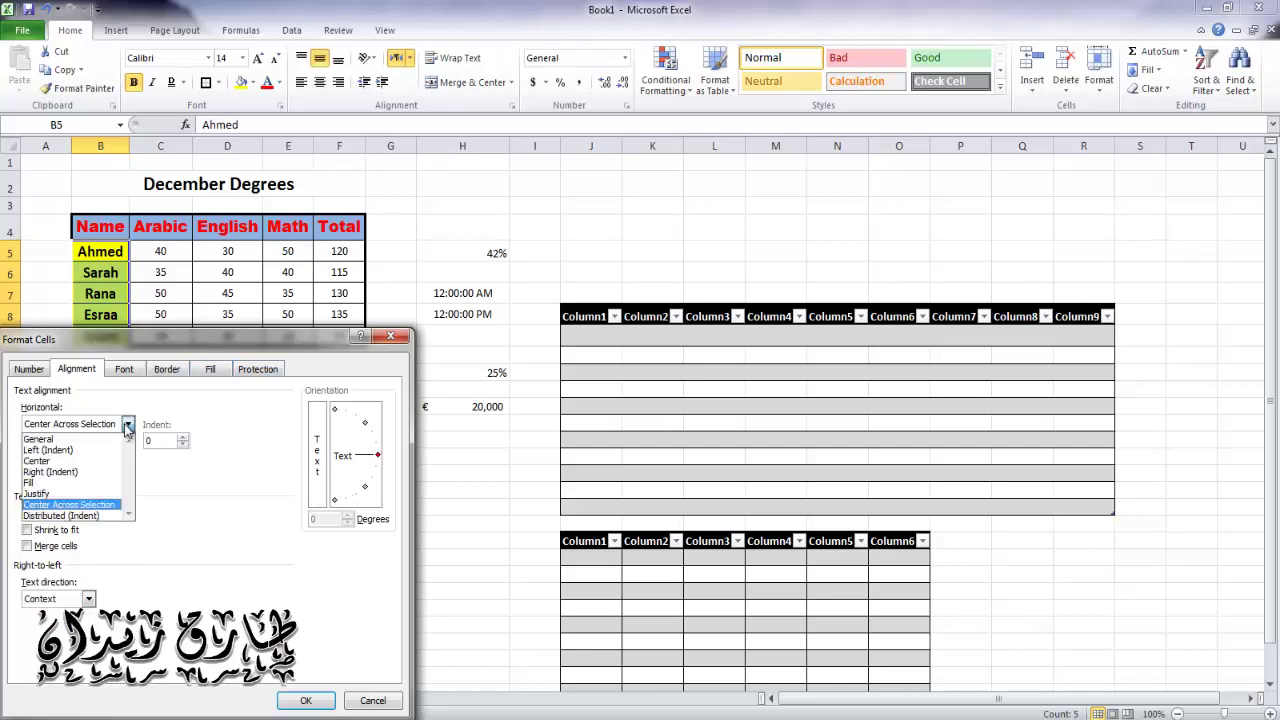
{"action": "left_click", "coordinate": [60, 444]}
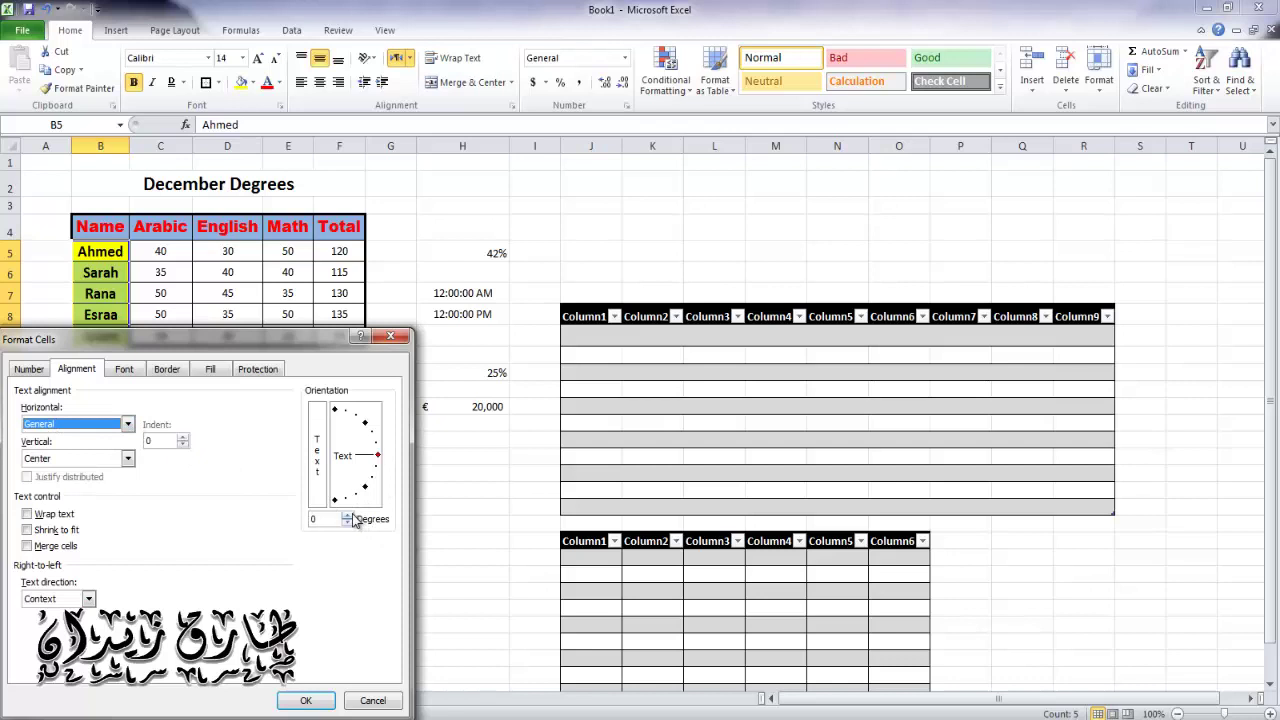
{"action": "left_click", "coordinate": [352, 519]}
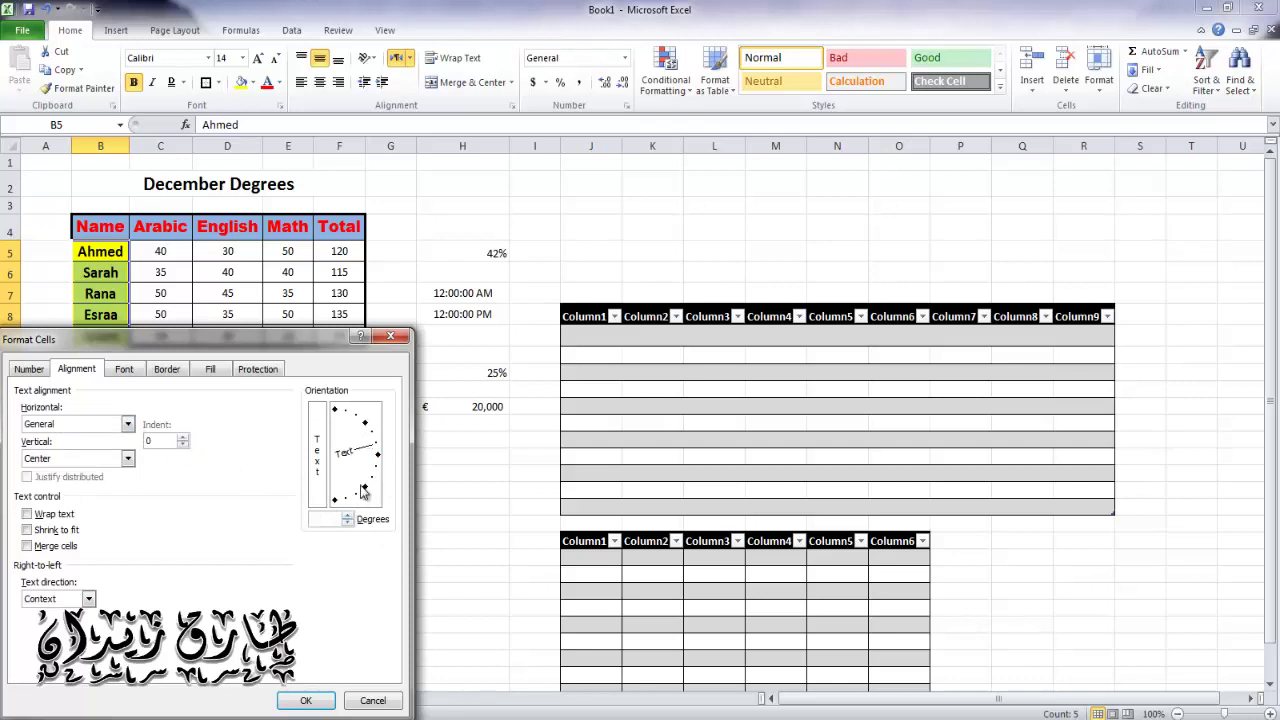
{"action": "left_click", "coordinate": [298, 700]}
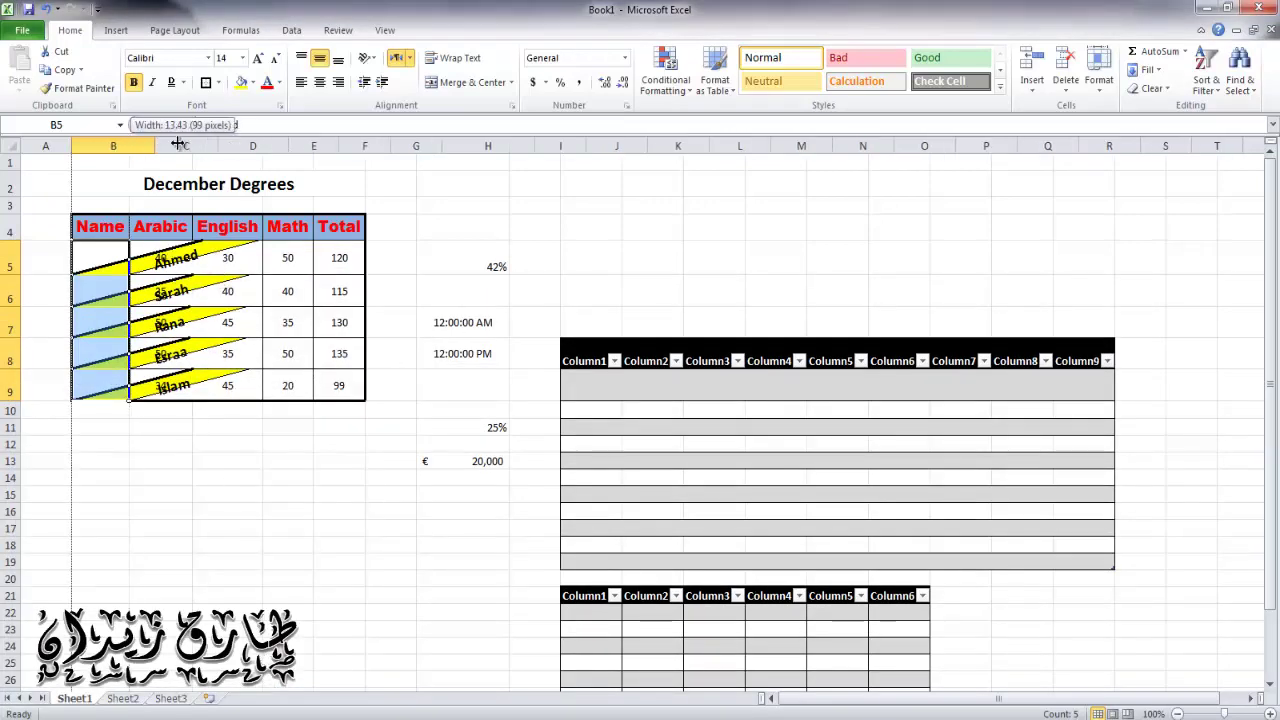
- Raise the names' rotation to about 45 degrees and autofit column B to them
{"action": "left_click_drag", "start_coordinate": [129, 146], "coordinate": [655, 146]}
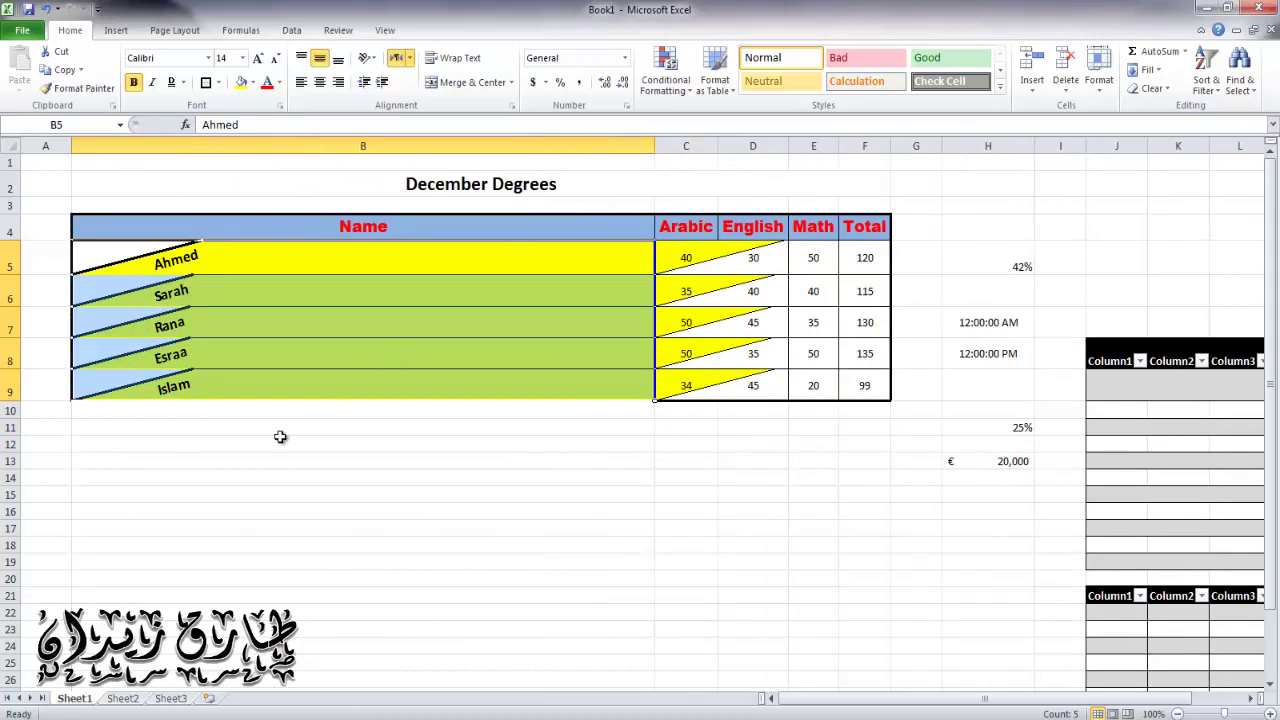
{"action": "left_click_drag", "start_coordinate": [655, 146], "coordinate": [338, 148]}
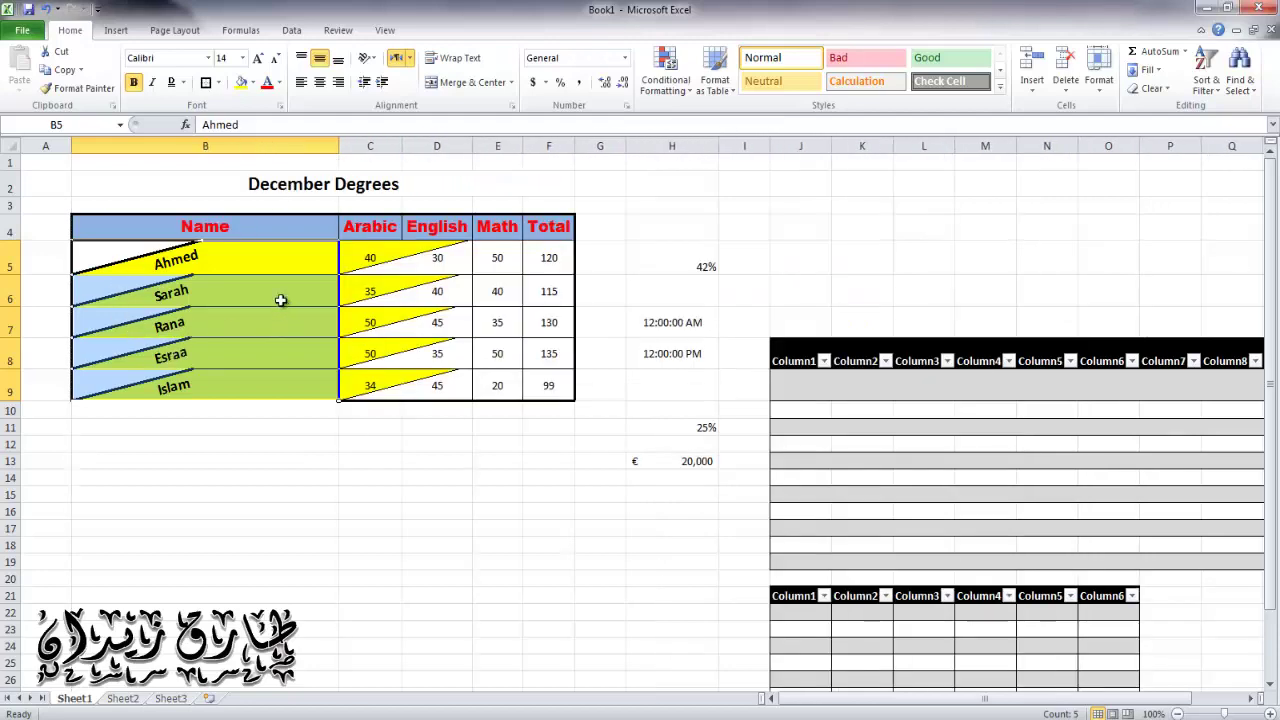
{"action": "right_click", "coordinate": [266, 262]}
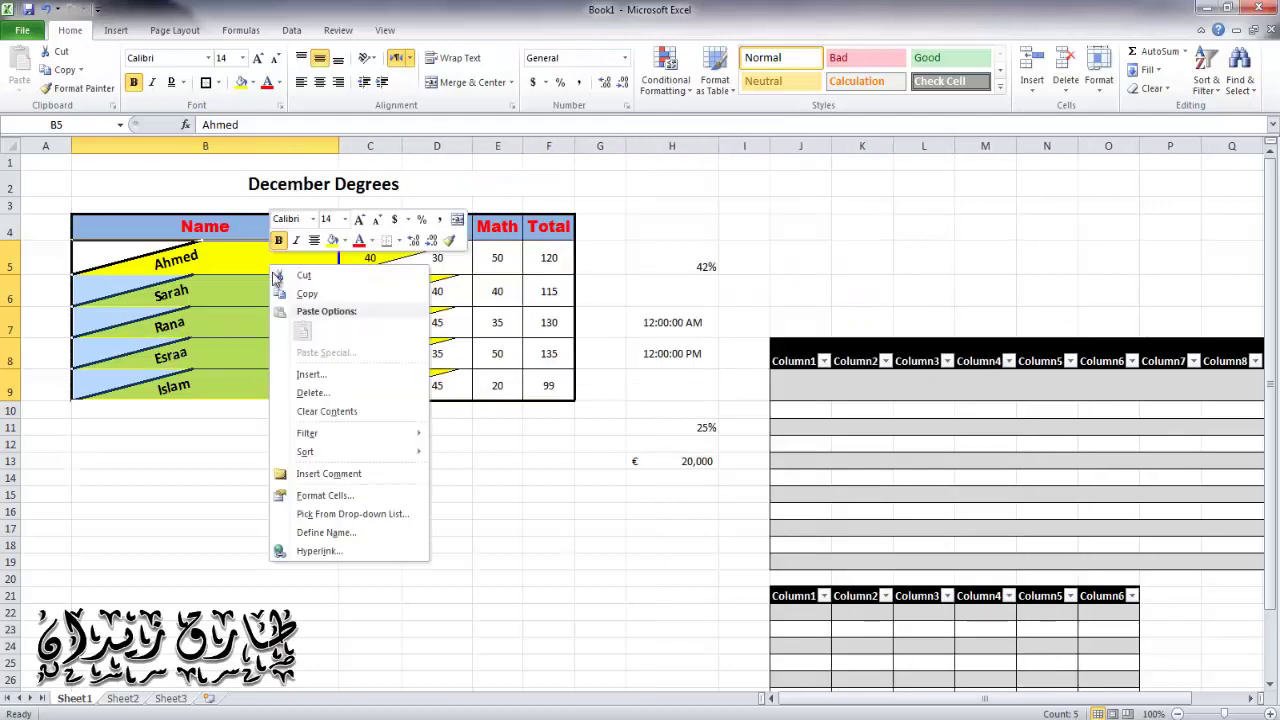
{"action": "left_click", "coordinate": [357, 497]}
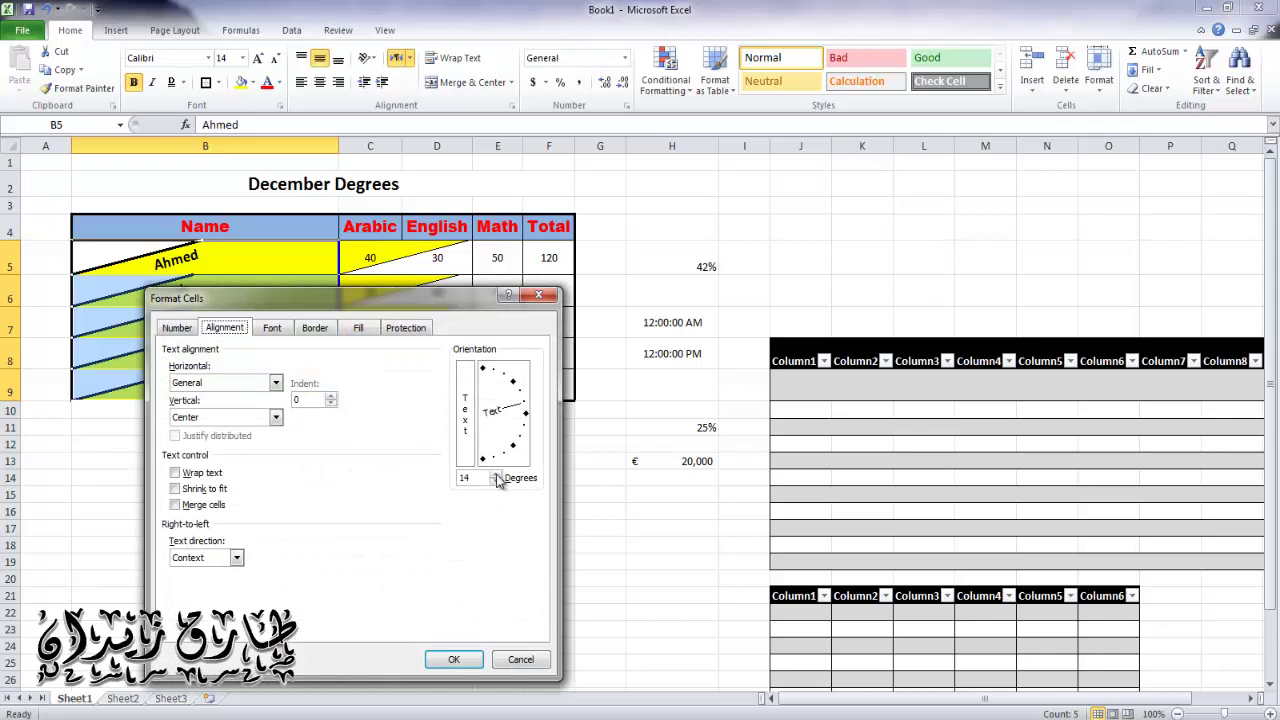
{"action": "left_click", "coordinate": [495, 475]}
{"action": "left_click", "coordinate": [495, 476]}
{"action": "left_click", "coordinate": [495, 476]}
{"action": "left_click", "coordinate": [453, 659]}
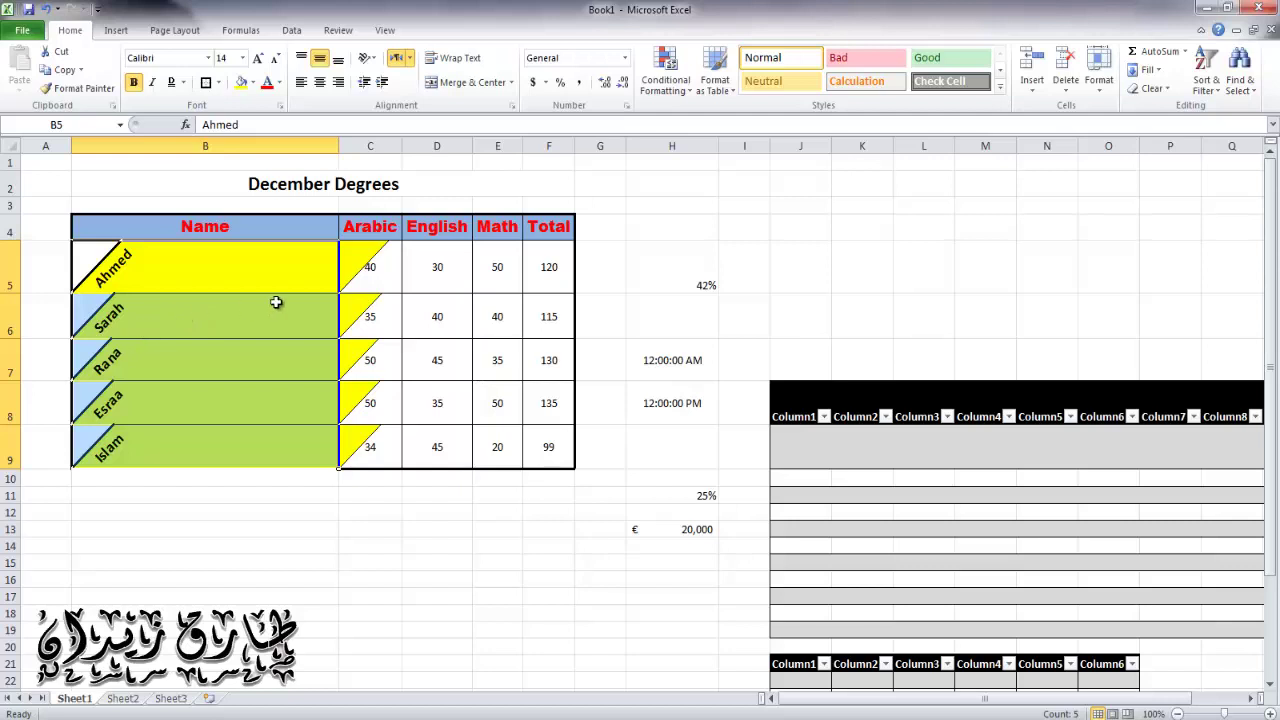
{"action": "double_click", "coordinate": [339, 146]}
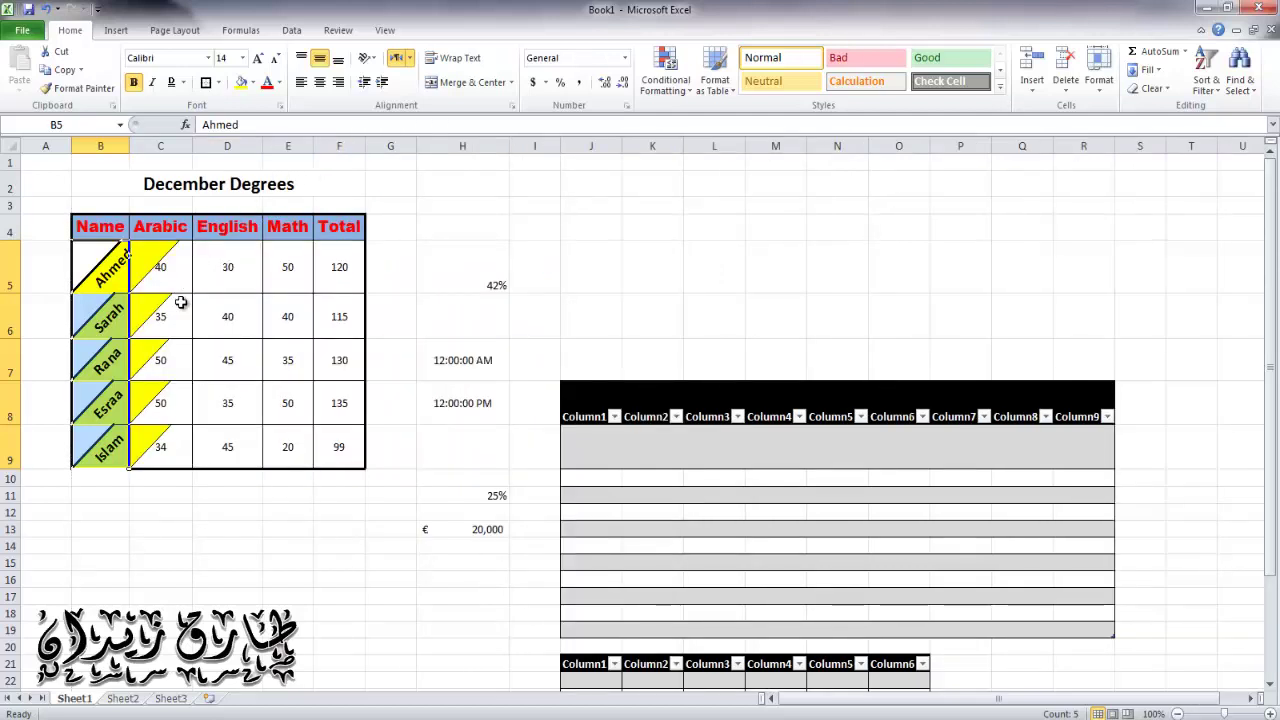
- Toggle the names' angled orientation off and back on from the Orientation menu
{"action": "left_click", "coordinate": [369, 62]}
{"action": "left_click", "coordinate": [385, 79]}
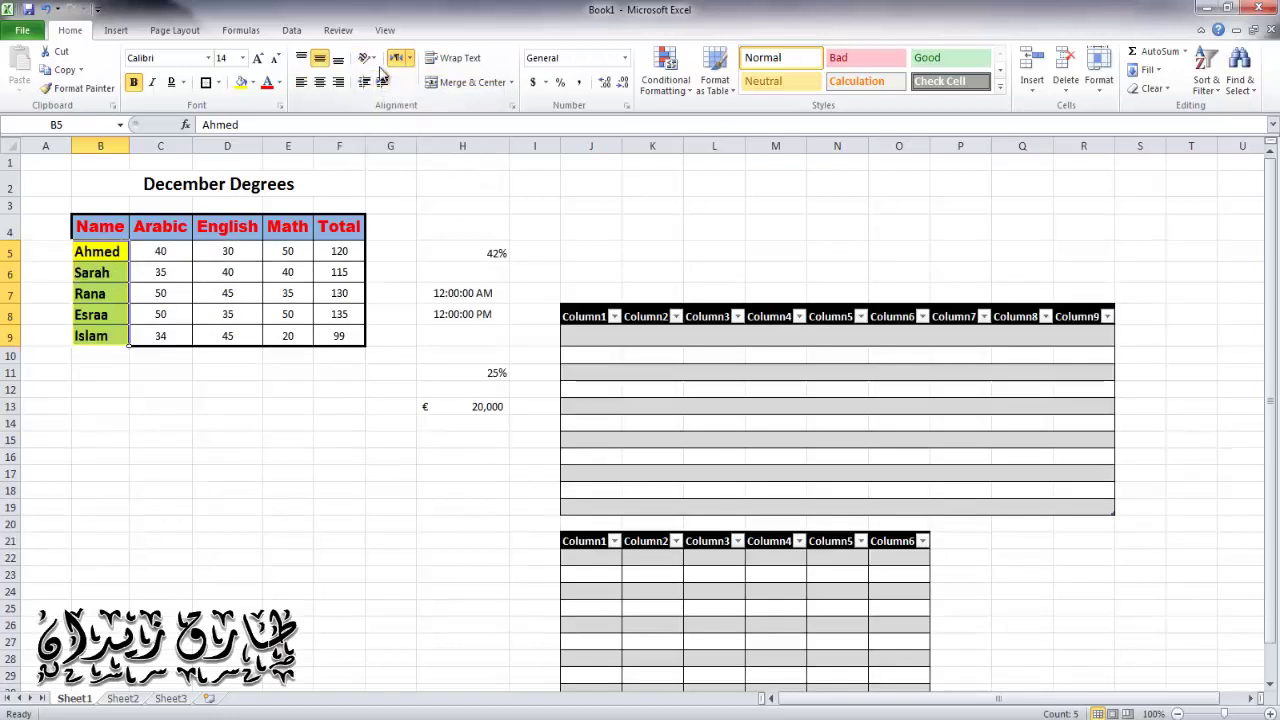
{"action": "left_click", "coordinate": [369, 60]}
{"action": "left_click", "coordinate": [385, 78]}
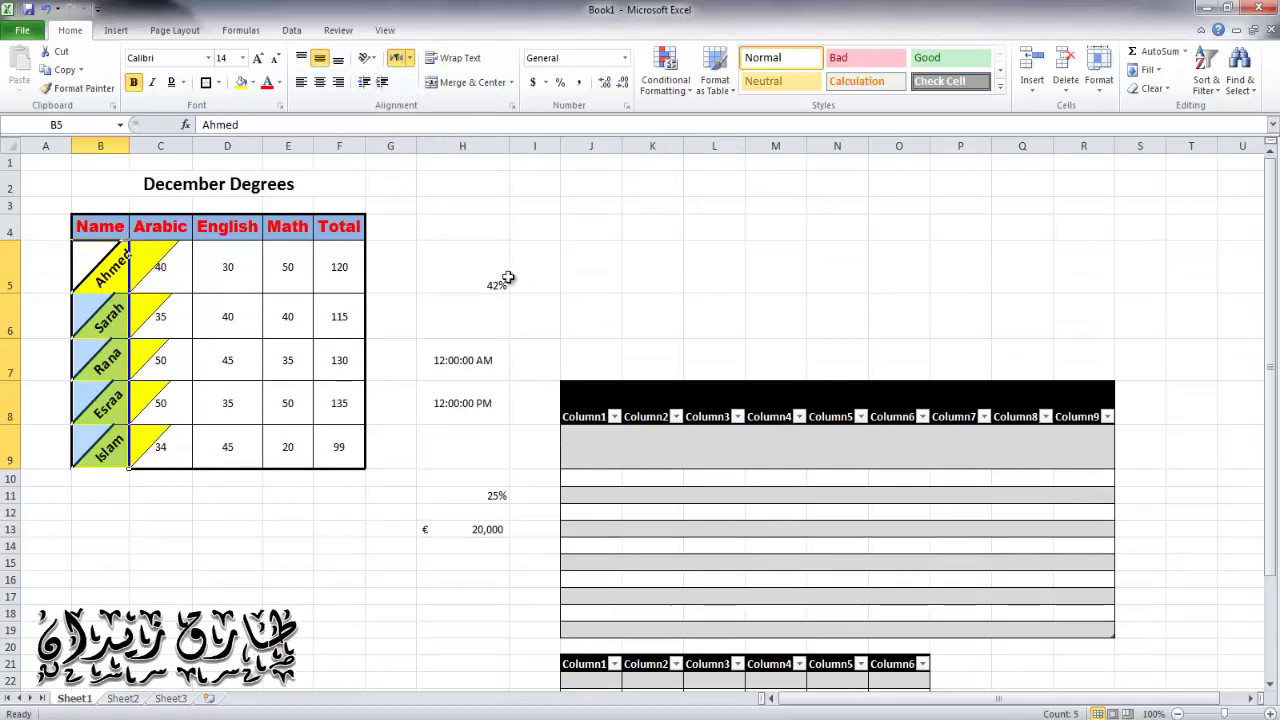
{"action": "right_click", "coordinate": [128, 274]}
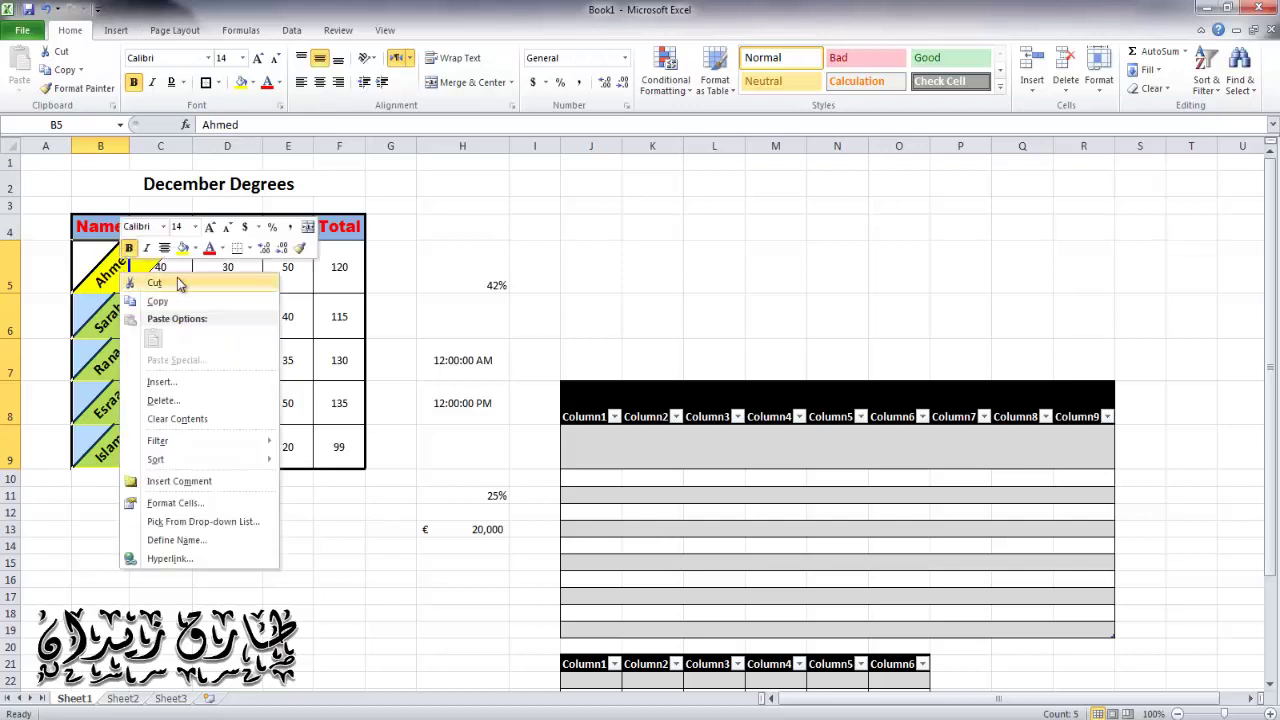
{"action": "left_click", "coordinate": [367, 57]}
{"action": "left_click", "coordinate": [367, 57]}
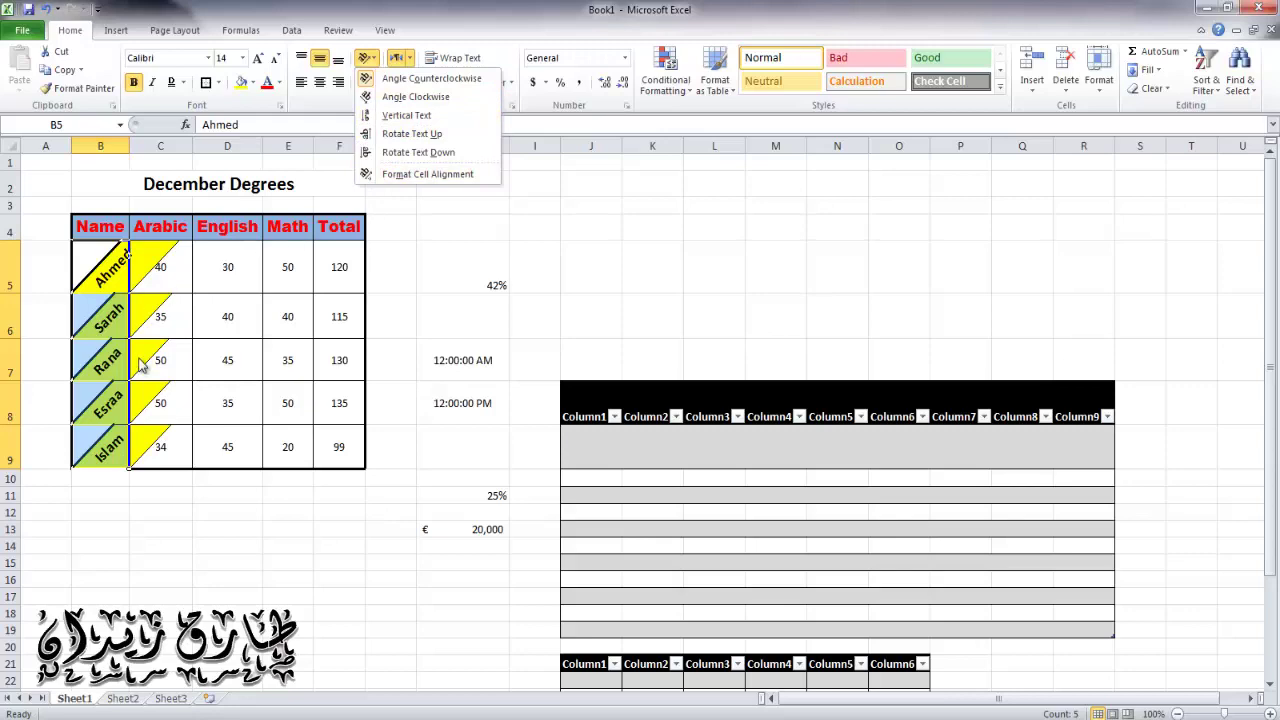
- Rotate the student names vertical at 90 degrees
{"action": "right_click", "coordinate": [101, 323]}
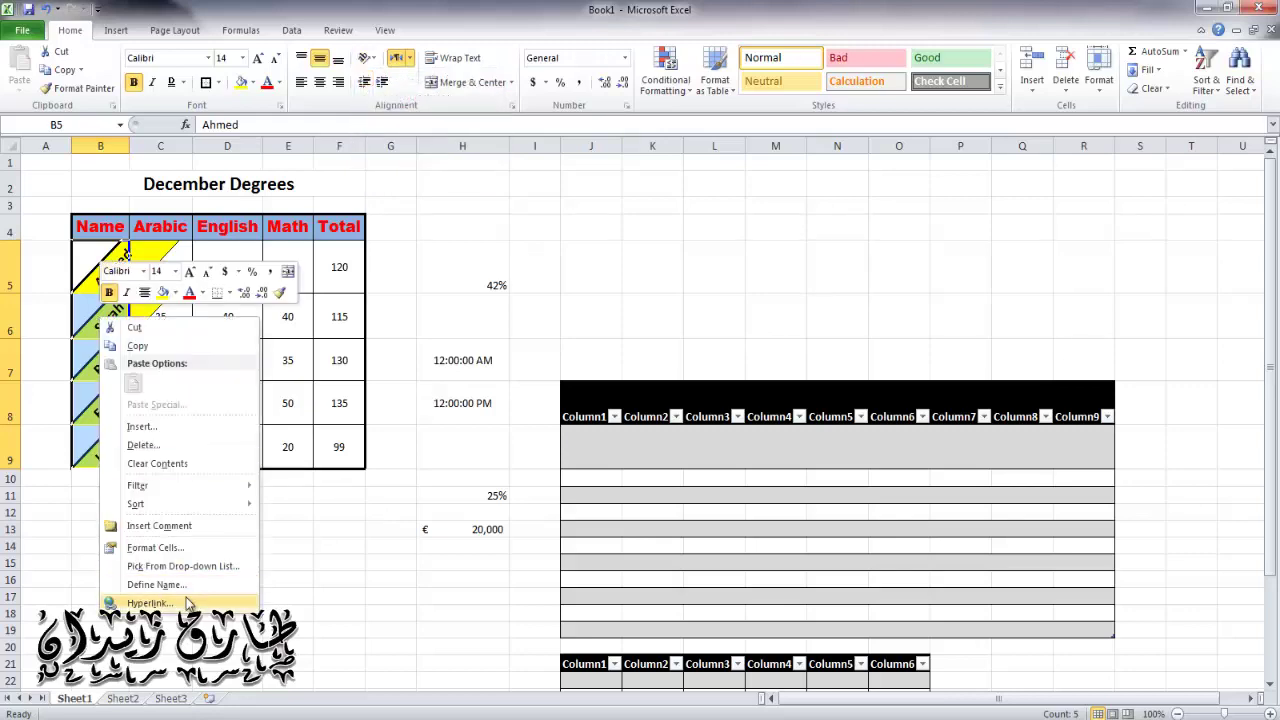
{"action": "left_click", "coordinate": [177, 546]}
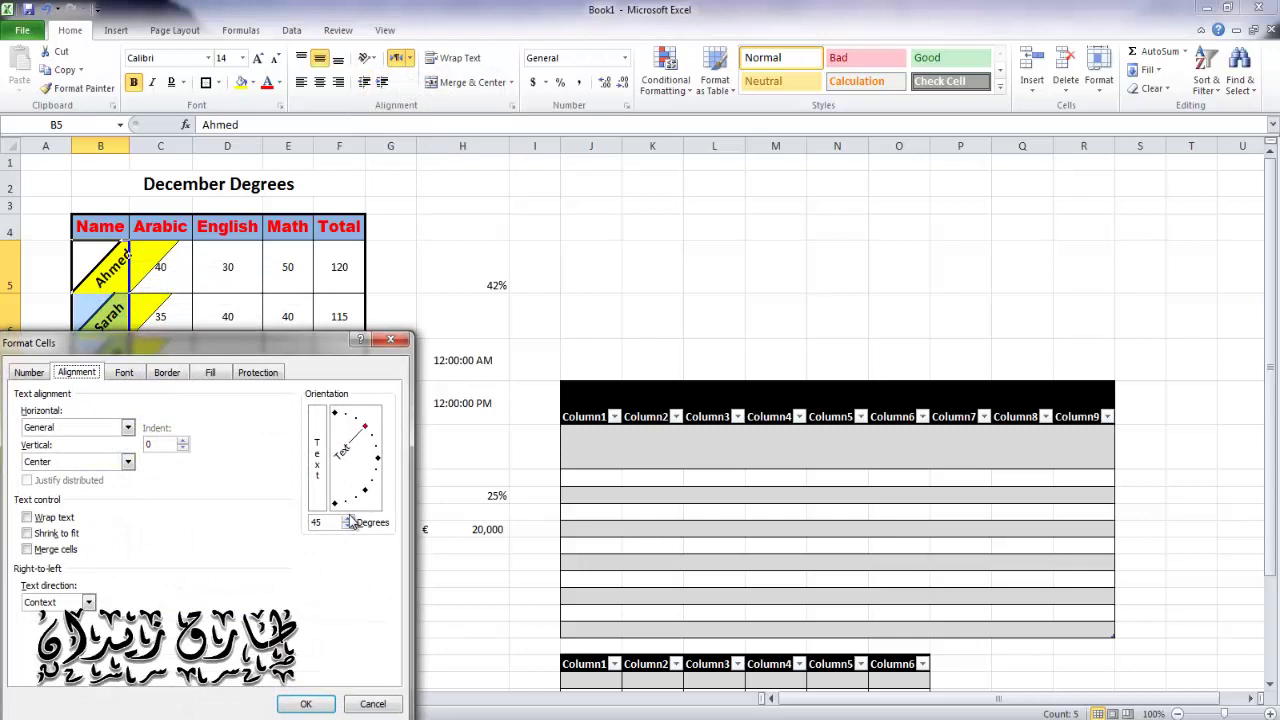
{"action": "left_click", "coordinate": [348, 520]}
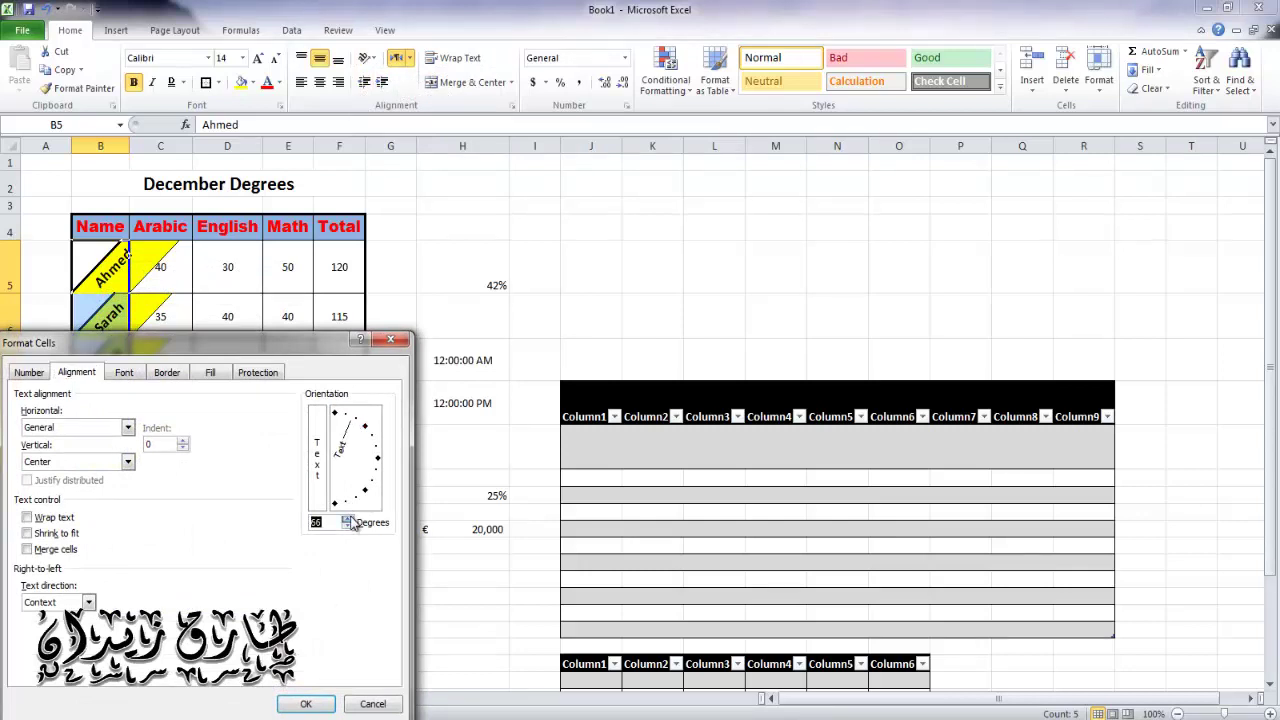
{"action": "left_click", "coordinate": [347, 520]}
{"action": "left_click", "coordinate": [306, 704]}
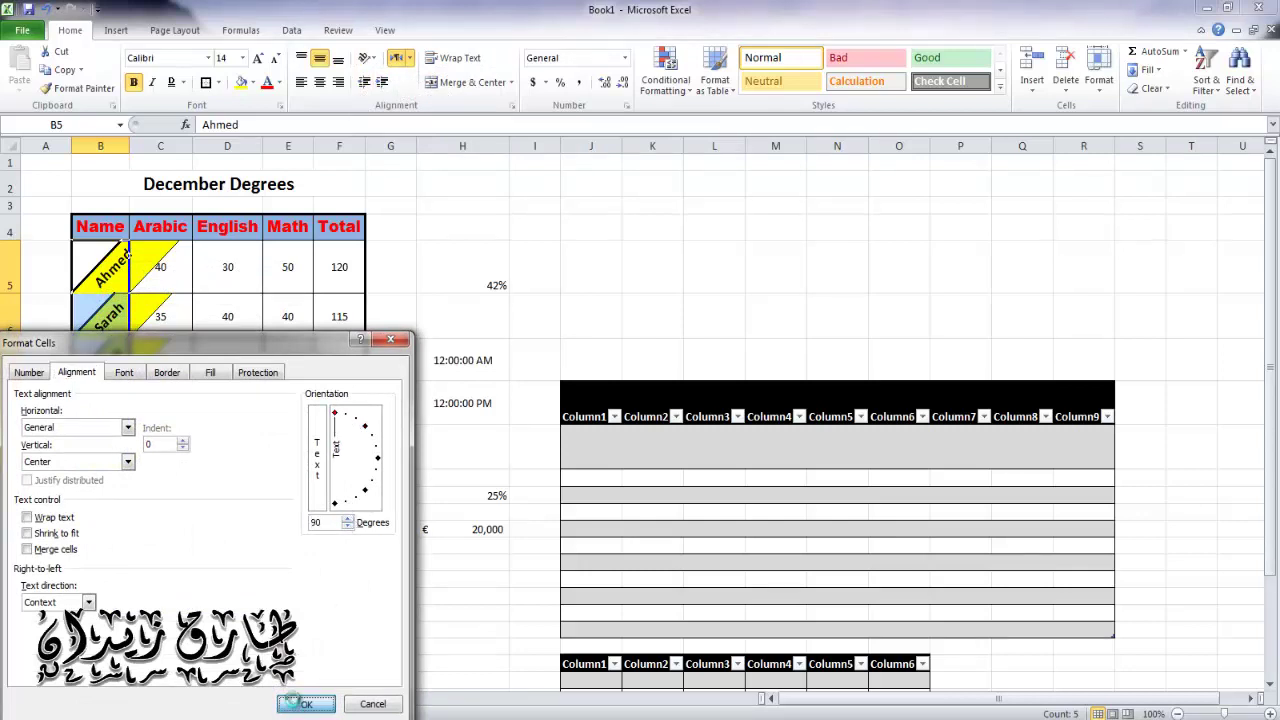
- Set the student names back to horizontal text
{"action": "right_click", "coordinate": [104, 266]}
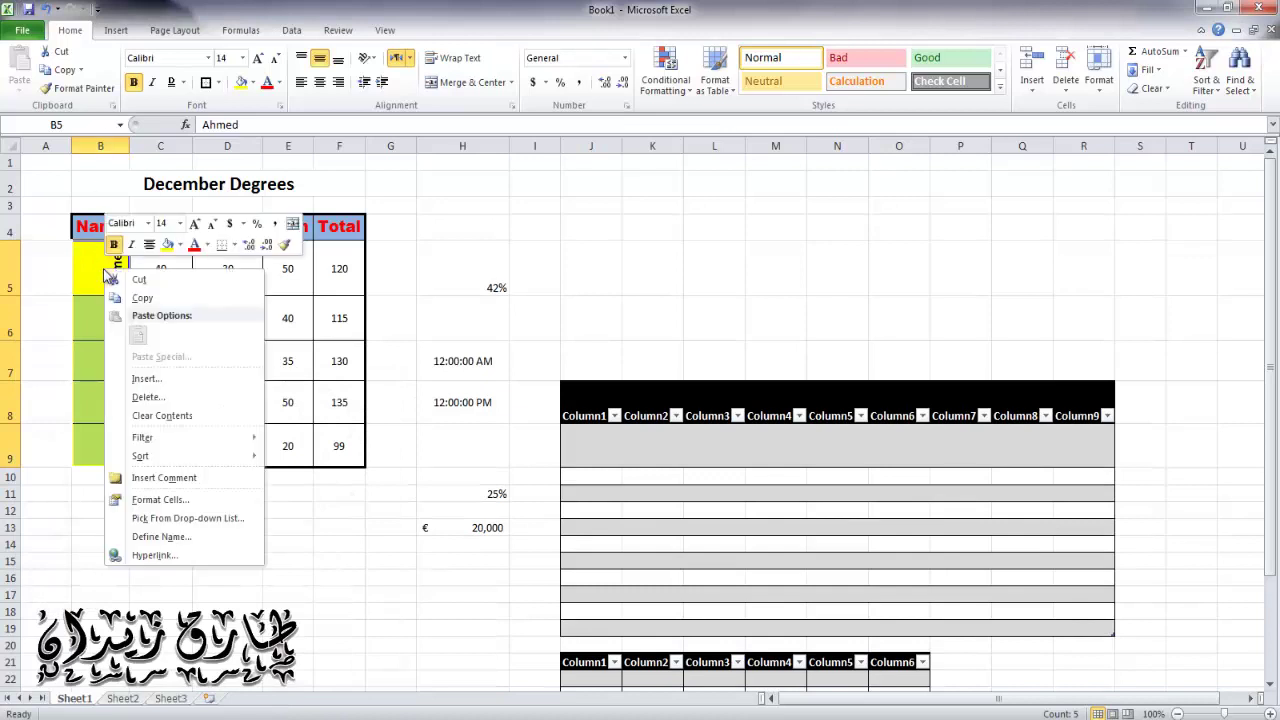
{"action": "left_click", "coordinate": [368, 58]}
{"action": "left_click", "coordinate": [373, 136]}
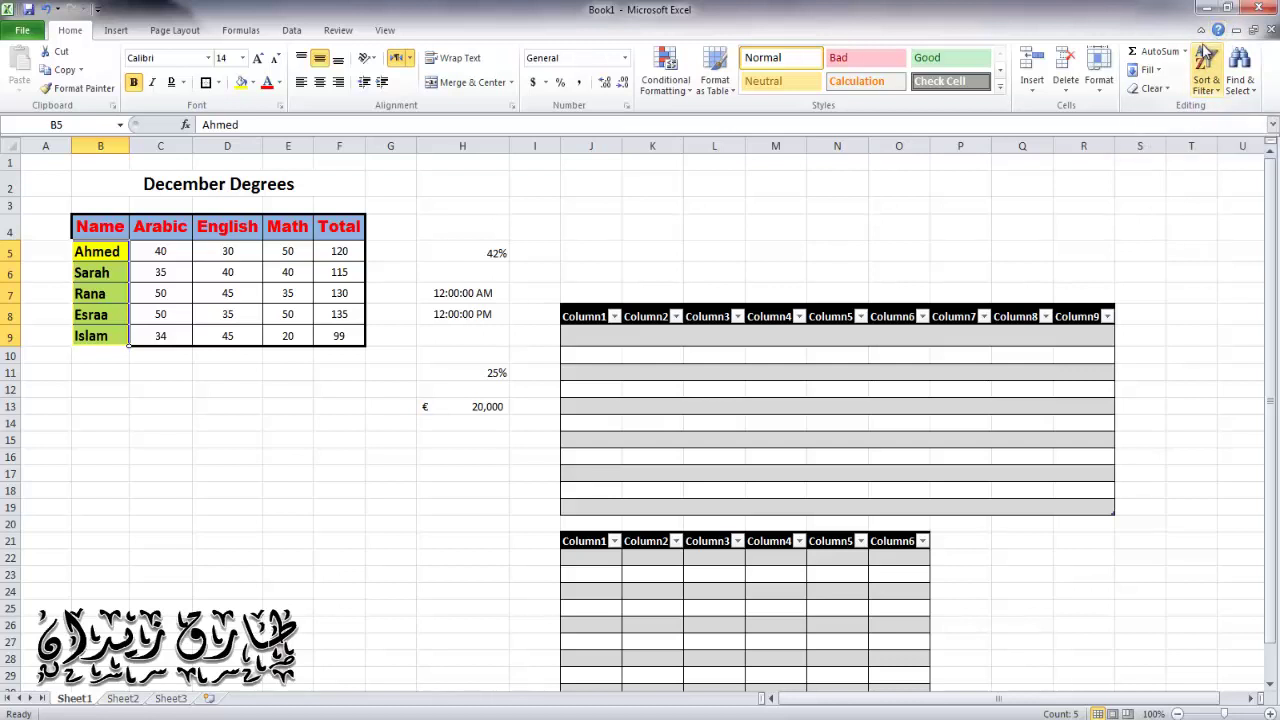
- Search Excel Help for 'print' and open 'Define or clear a print area on a worksheet'
{"action": "left_click", "coordinate": [1218, 30]}
{"action": "type", "text": "fdfd"}
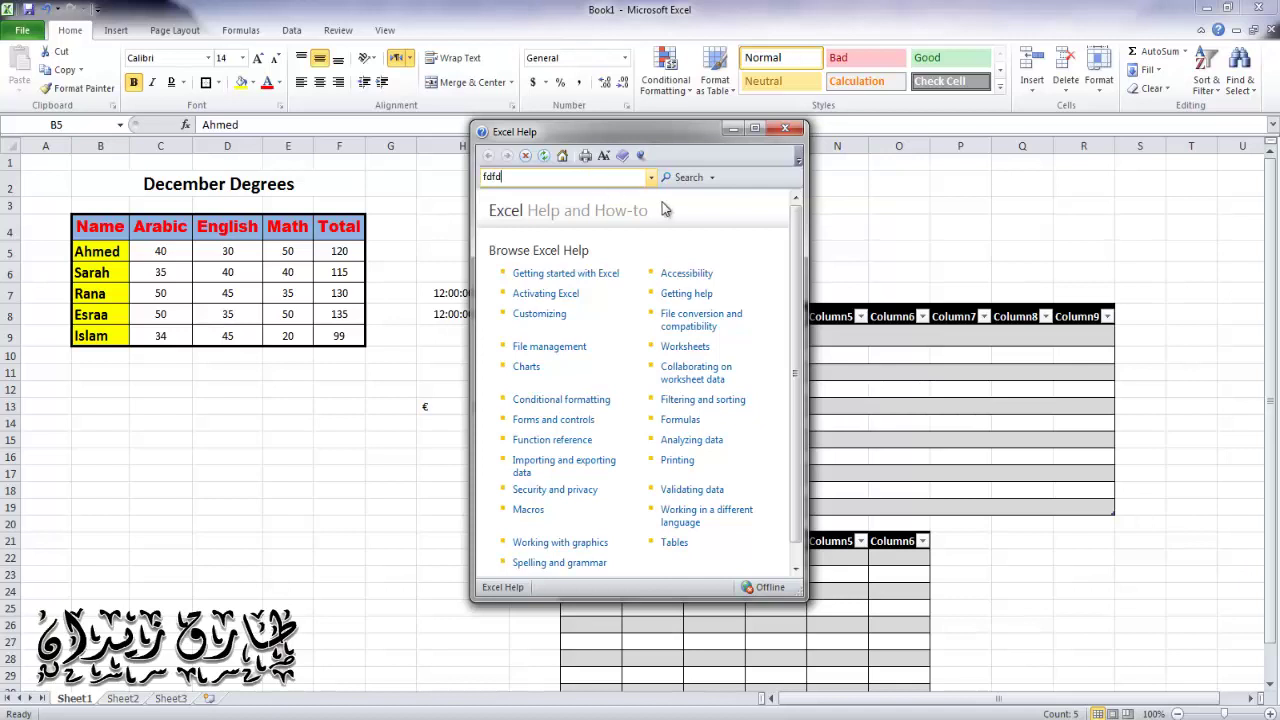
{"action": "key", "text": "BackSpace"}
{"action": "key", "text": "BackSpace"}
{"action": "key", "text": "BackSpace"}
{"action": "key", "text": "BackSpace"}
{"action": "type", "text": "p"}
{"action": "left_click", "coordinate": [682, 176]}
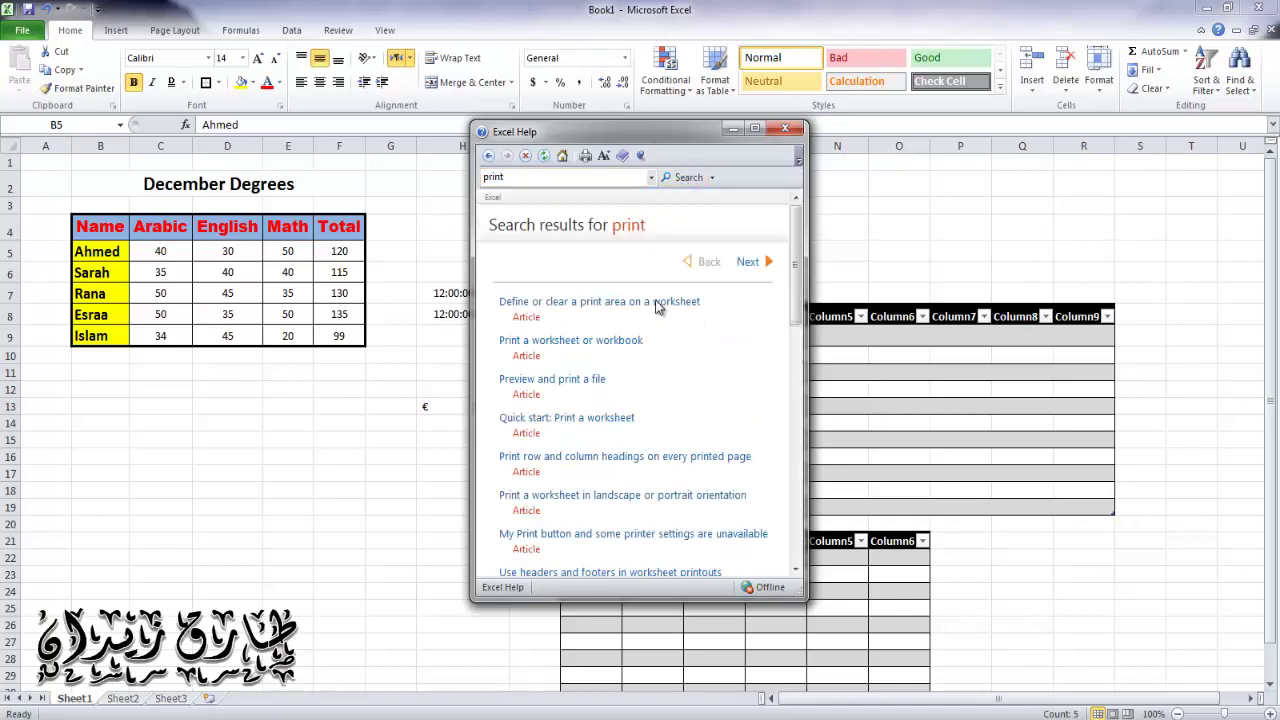
{"action": "left_click", "coordinate": [585, 302]}
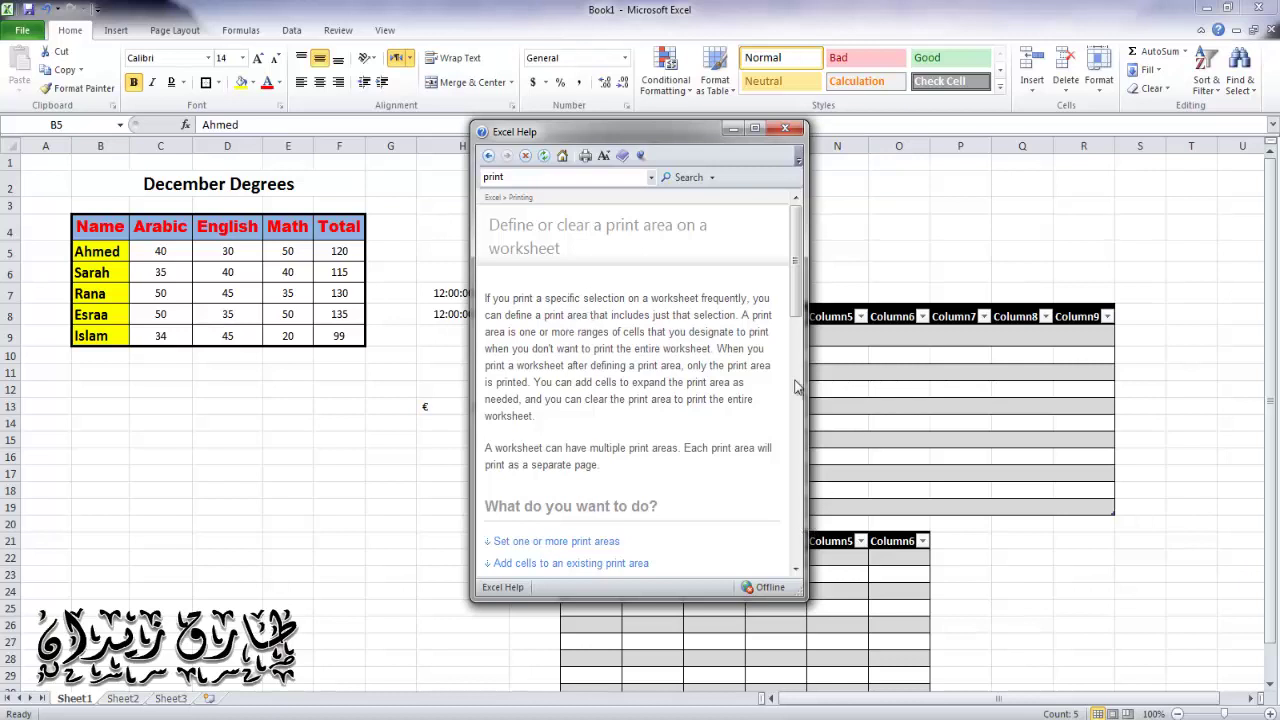
- Close Help and save the workbook as Book1.xlsx in Excel Workbook format in Documents
{"action": "left_click", "coordinate": [786, 128]}
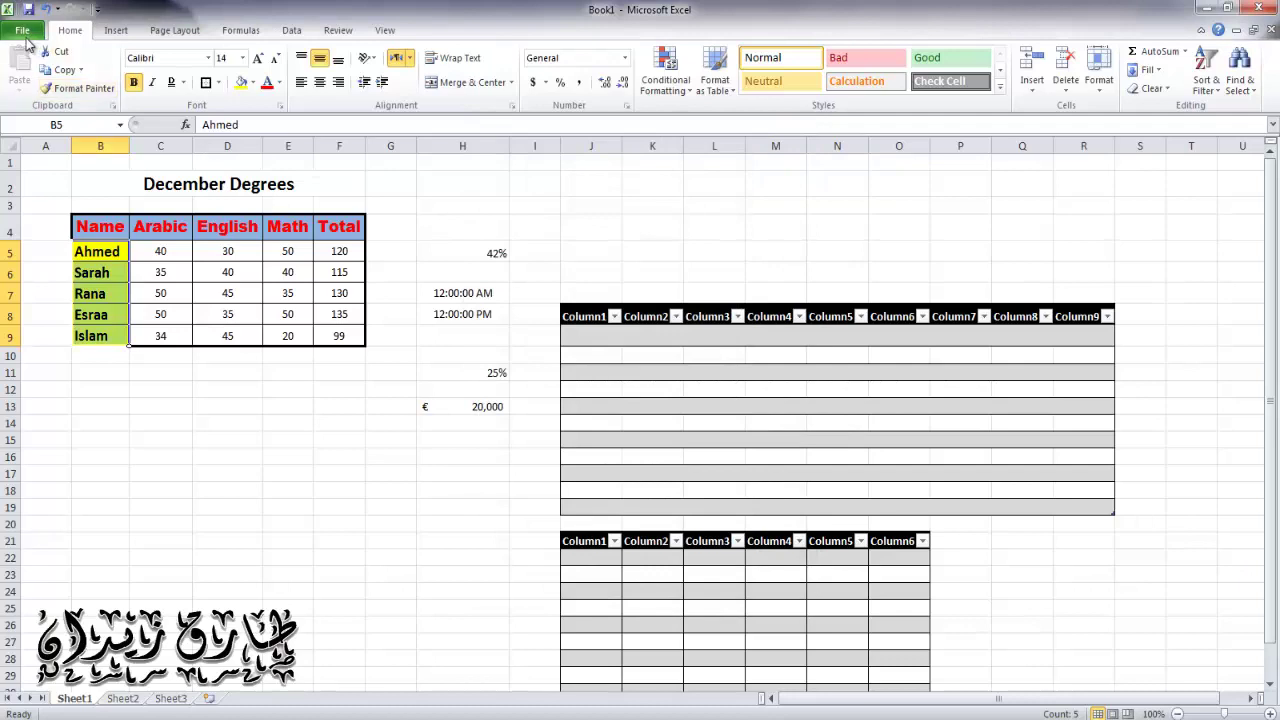
{"action": "left_click", "coordinate": [23, 33]}
{"action": "left_click", "coordinate": [23, 33]}
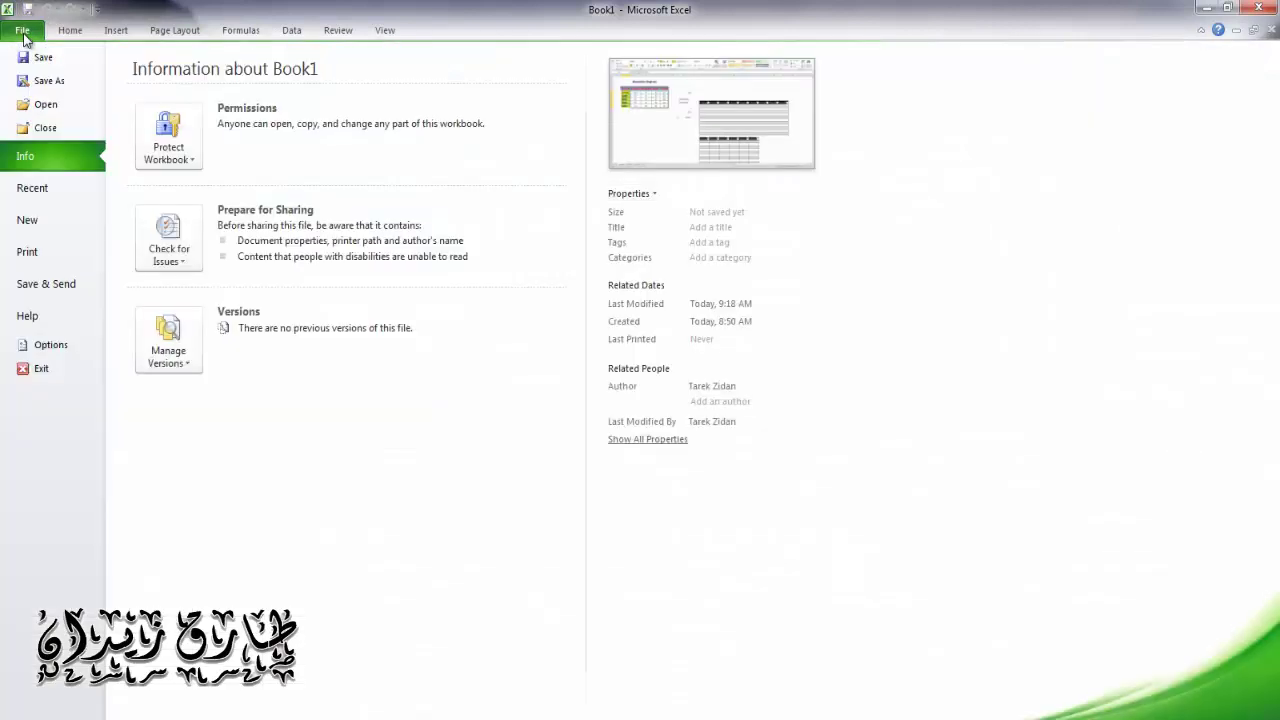
{"action": "left_click", "coordinate": [41, 82]}
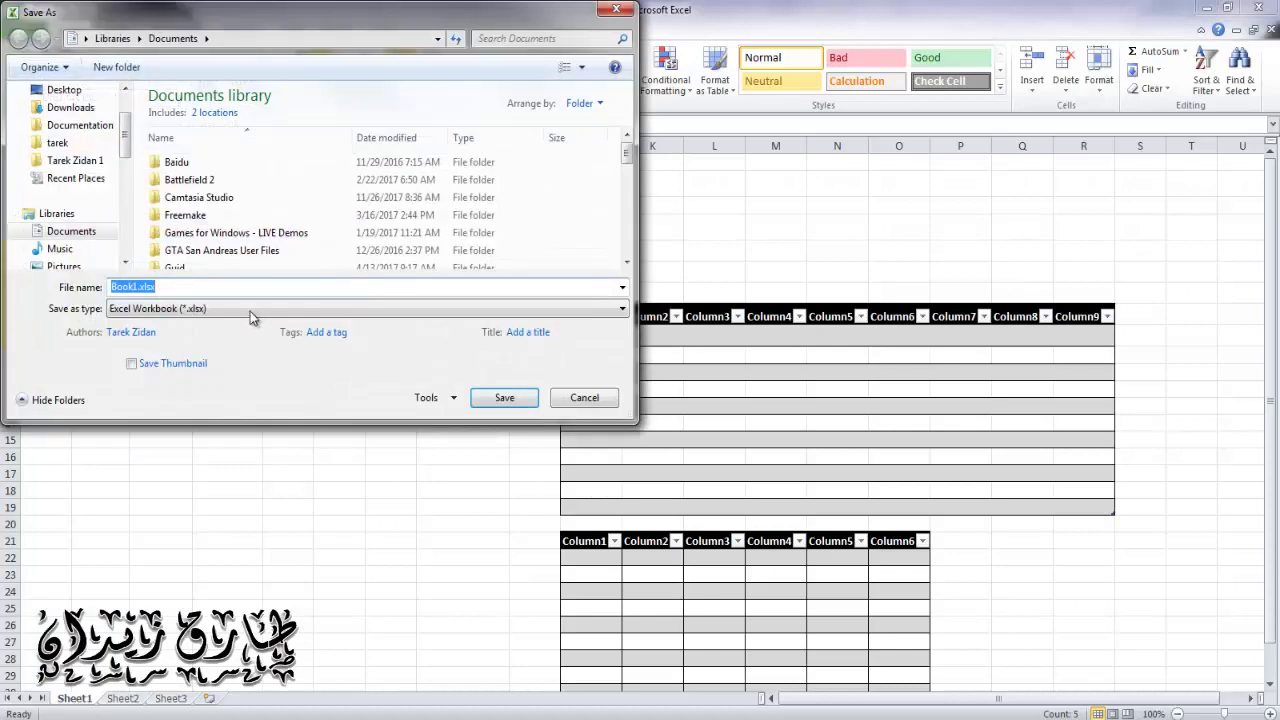
{"action": "left_click", "coordinate": [248, 312]}
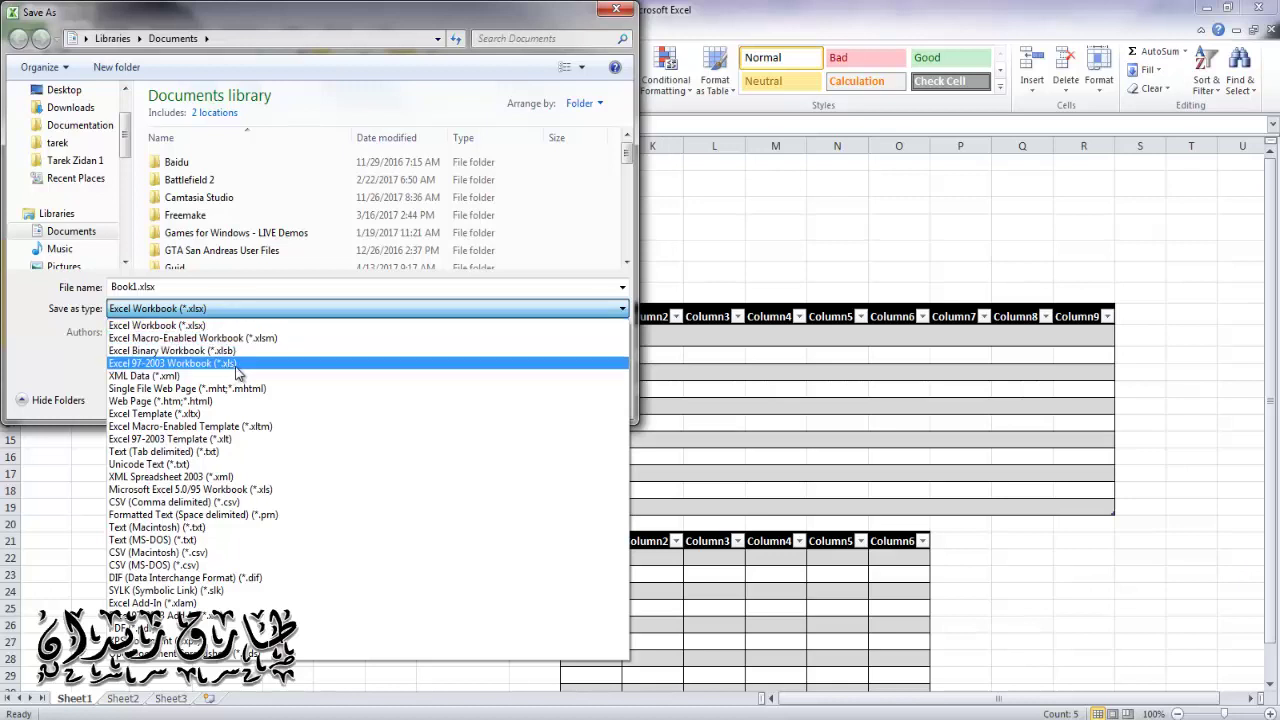
{"action": "left_click", "coordinate": [187, 324]}
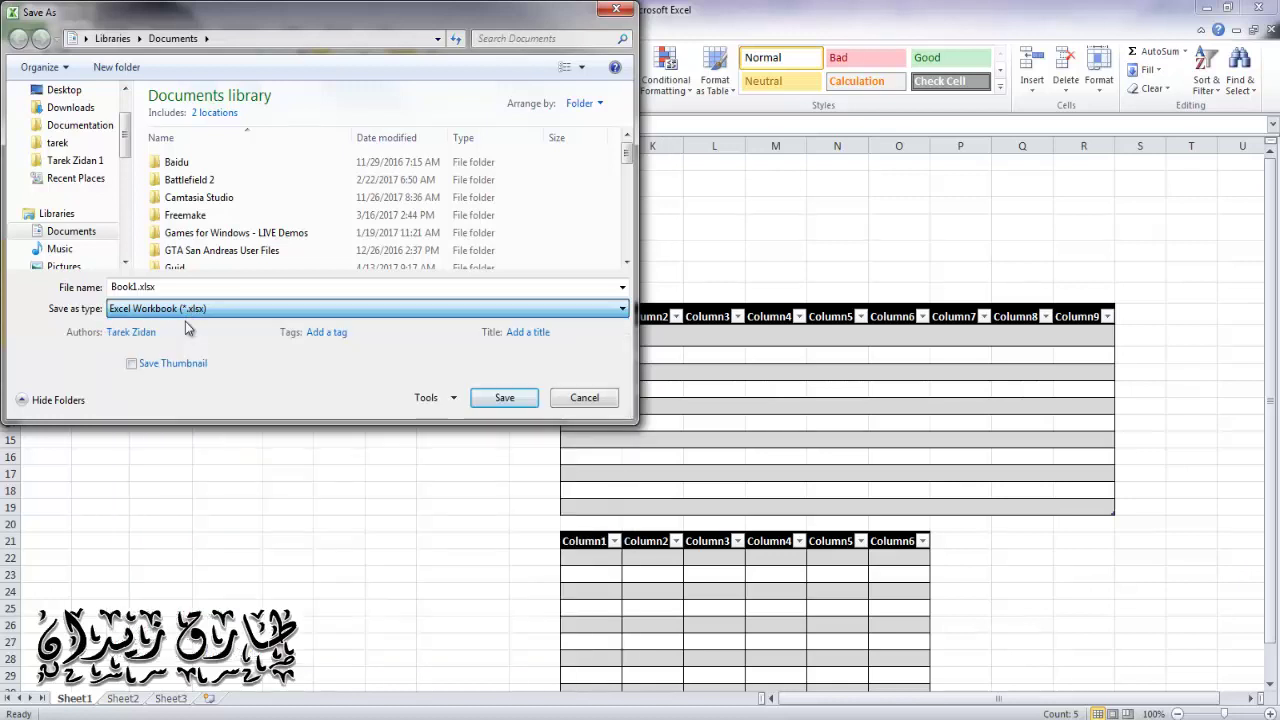
{"action": "left_click", "coordinate": [481, 397]}
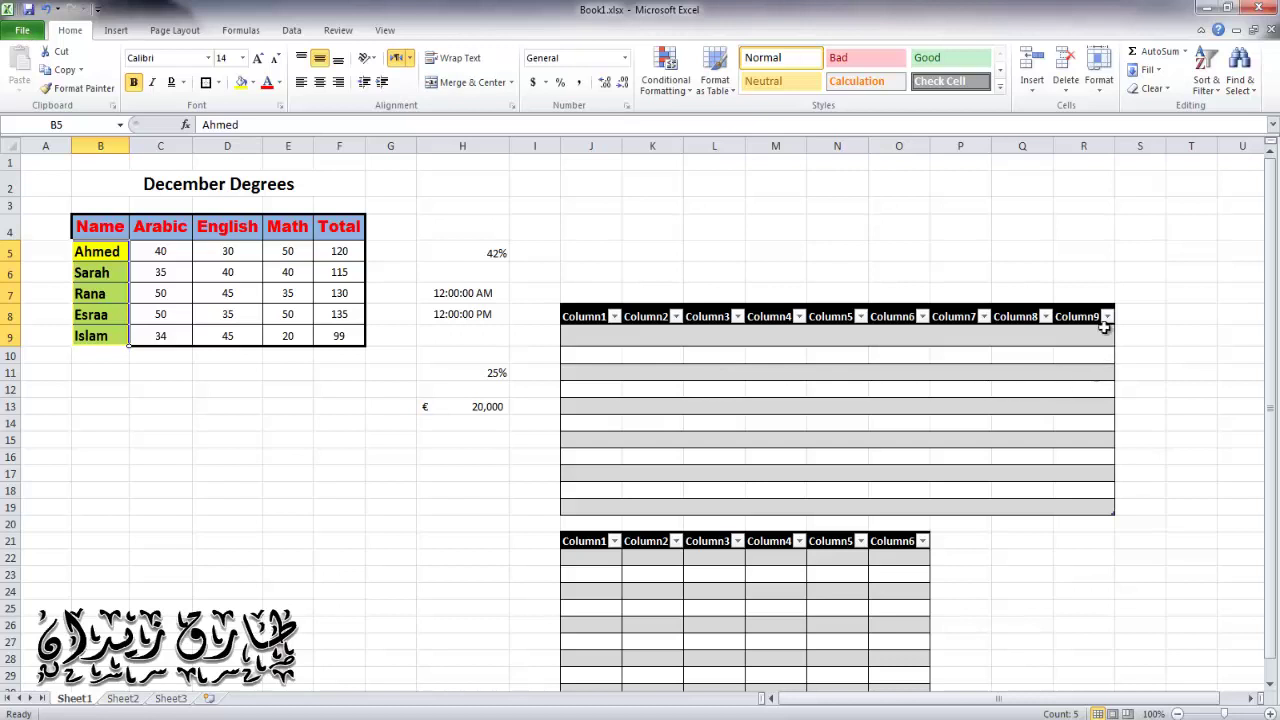
- Select J7:S31 and Clear All to remove both empty column tables
{"action": "mouse_move", "coordinate": [1120, 295]}
{"action": "left_mouse_down"}
{"action": "mouse_move", "coordinate": [594, 546]}
{"action": "mouse_move", "coordinate": [562, 653]}
{"action": "left_mouse_up"}
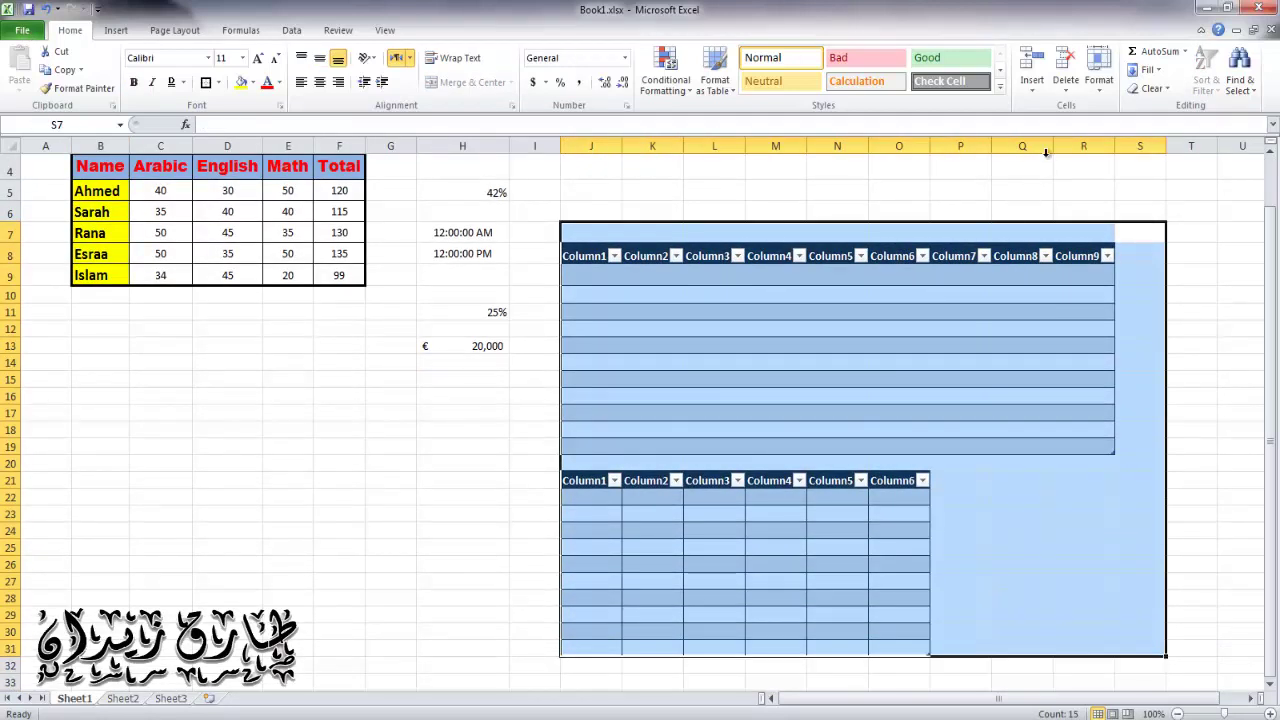
{"action": "left_click", "coordinate": [1076, 93]}
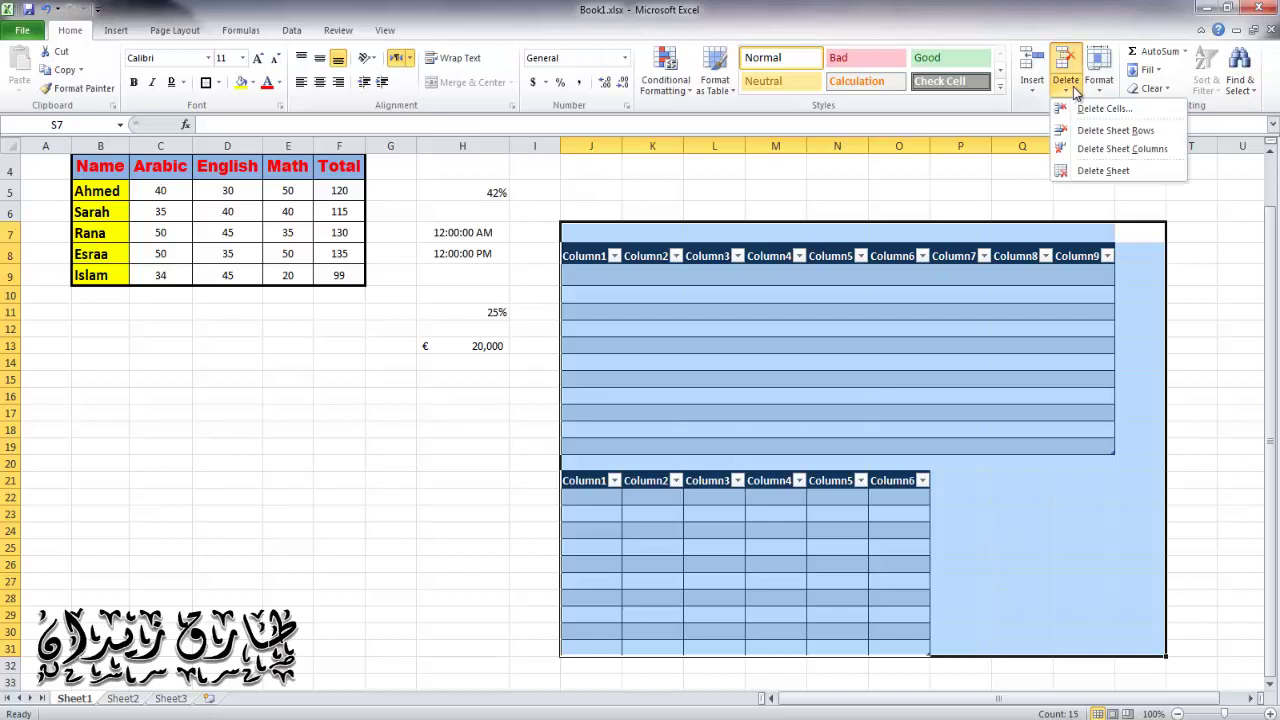
{"action": "left_click", "coordinate": [1150, 88]}
{"action": "left_click", "coordinate": [1163, 106]}
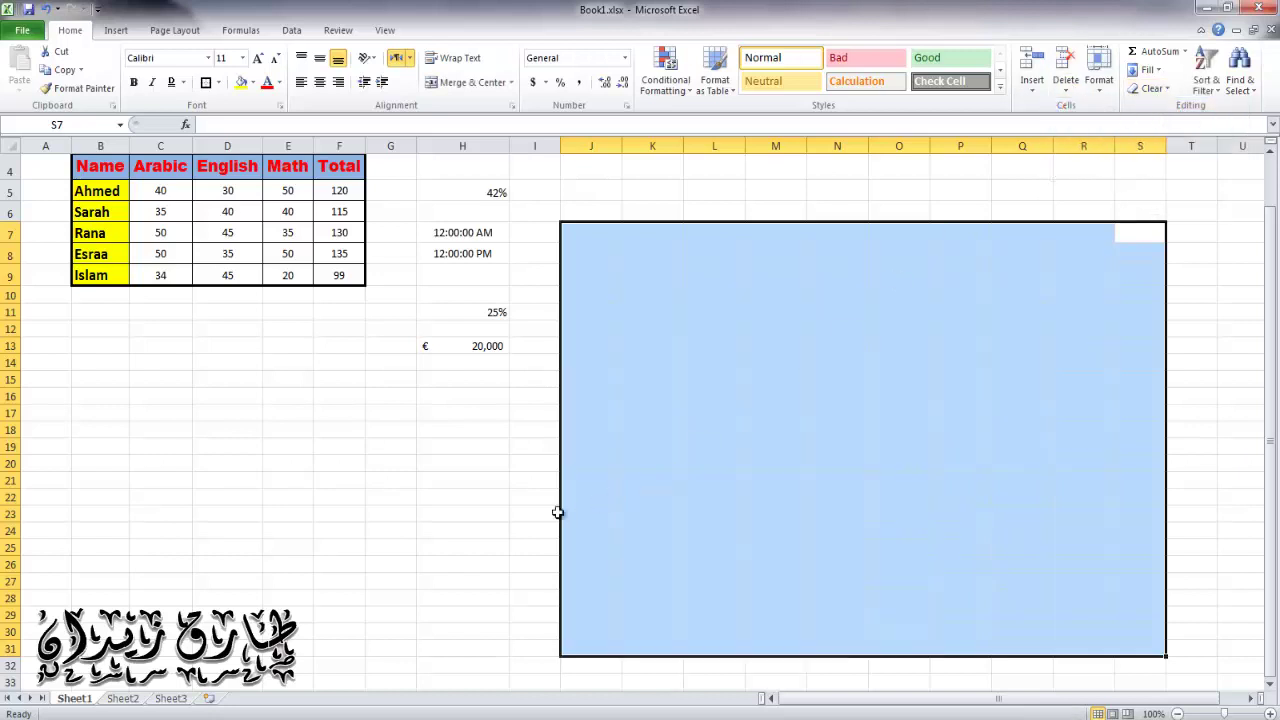
{"action": "left_click", "coordinate": [494, 502]}
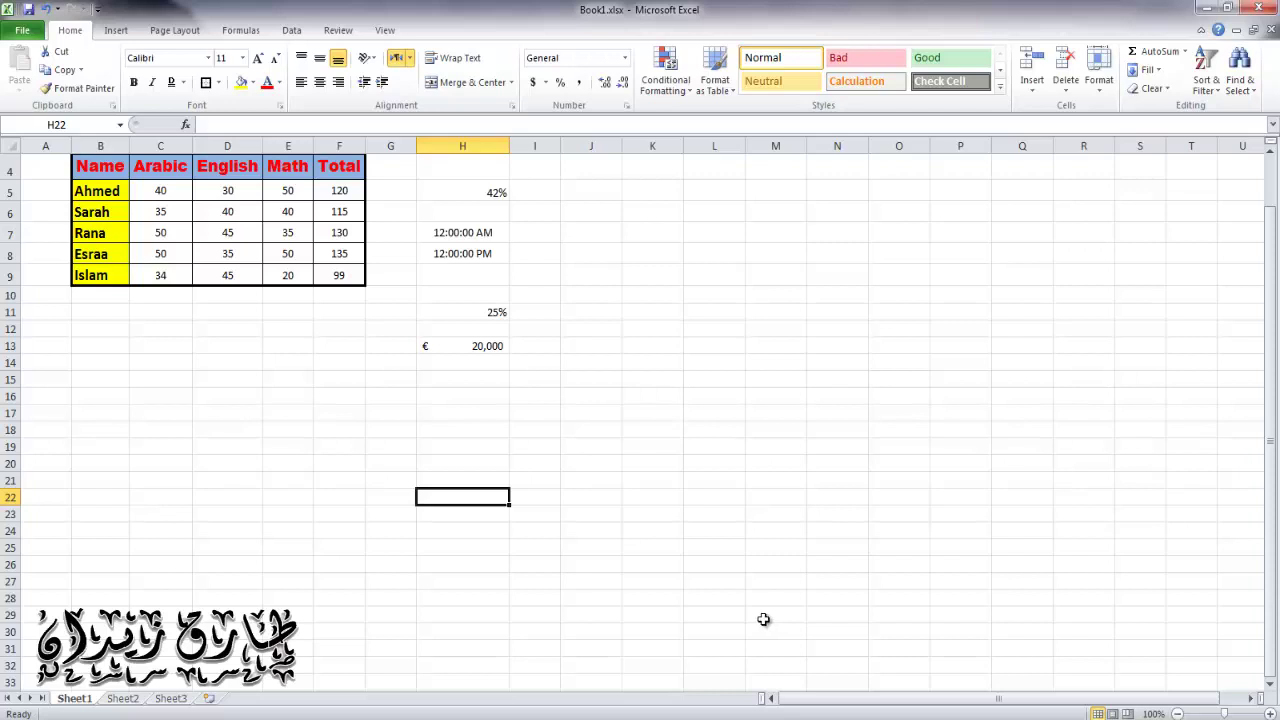
{"action": "left_click", "coordinate": [762, 619]}
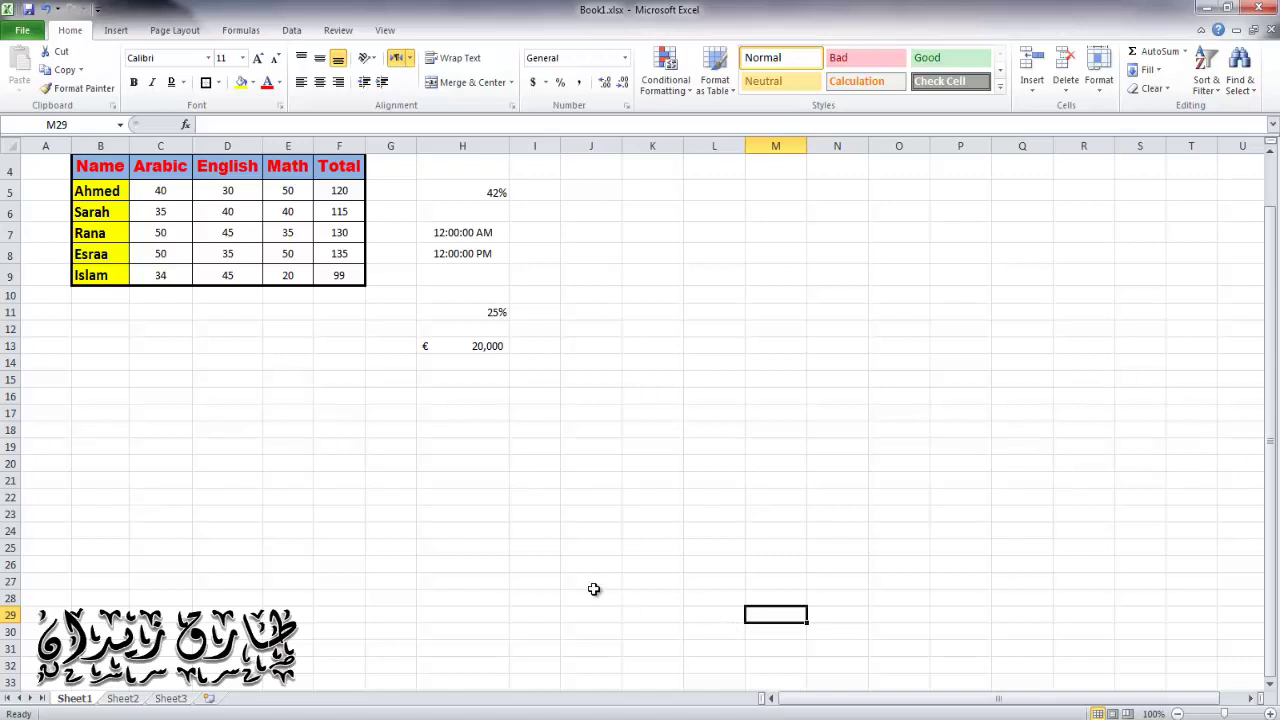
{"action": "left_click", "coordinate": [24, 32]}
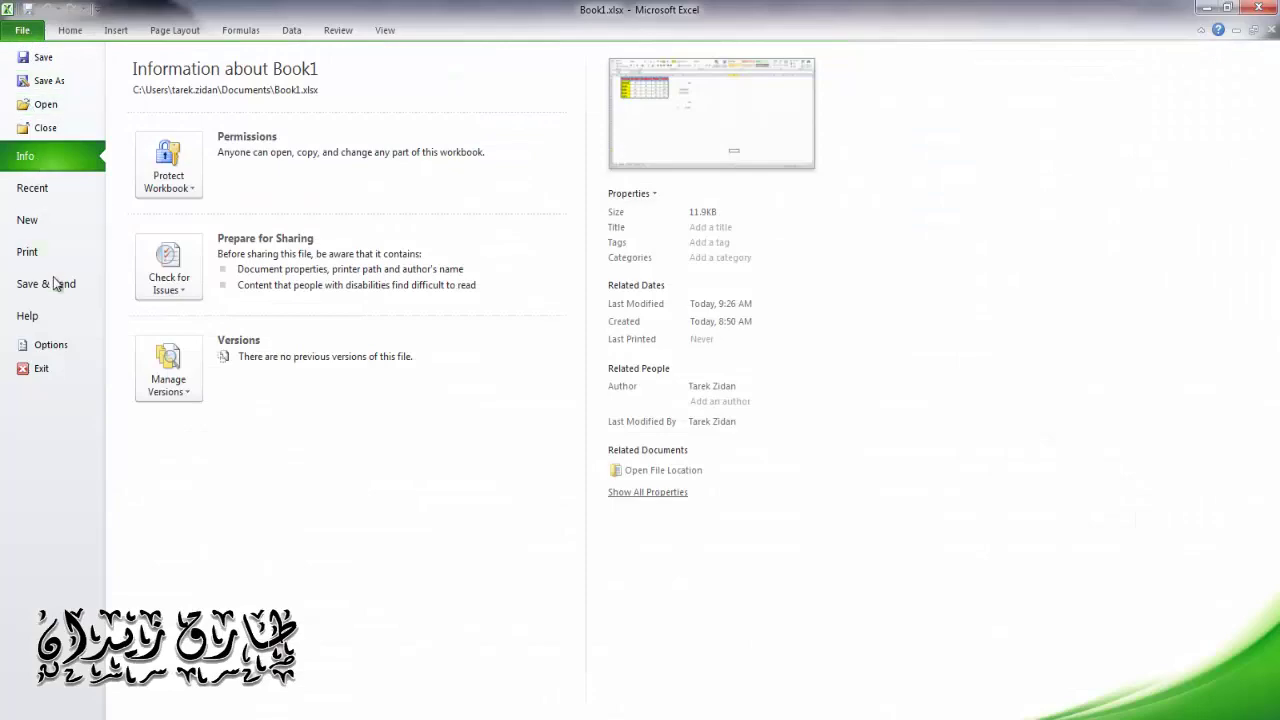
{"action": "left_click", "coordinate": [50, 80]}
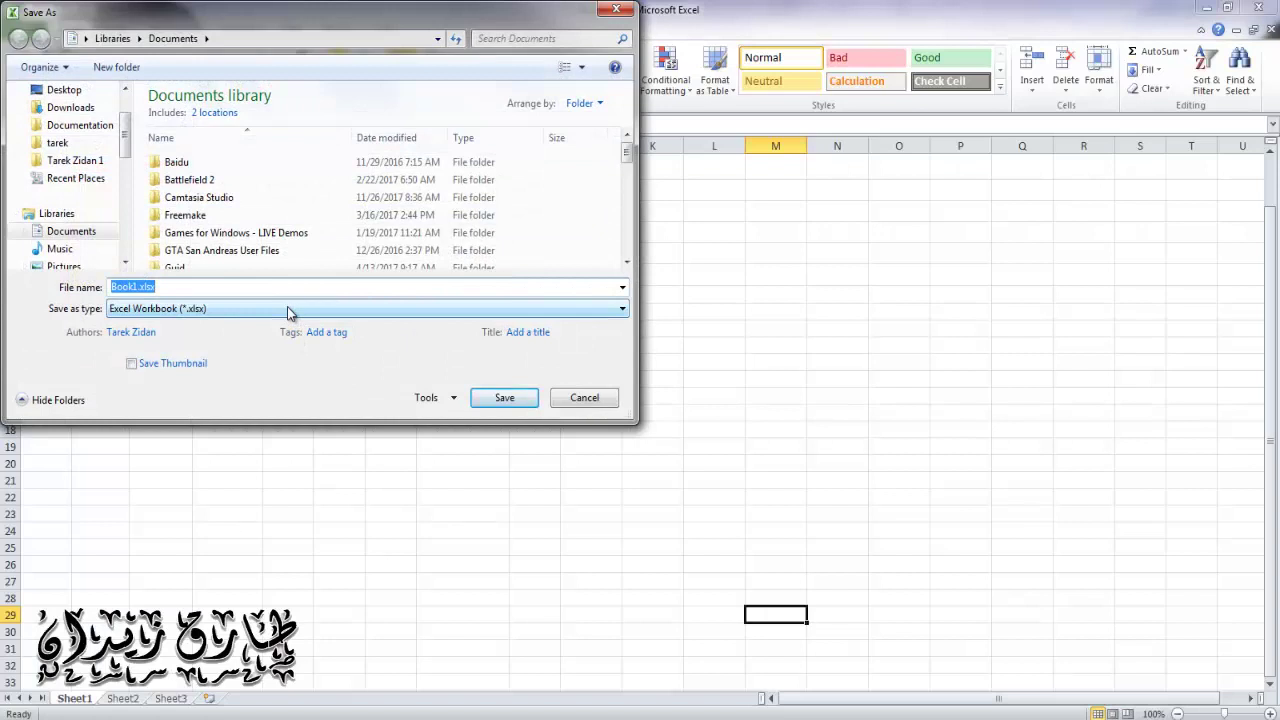
{"action": "left_click", "coordinate": [288, 309]}
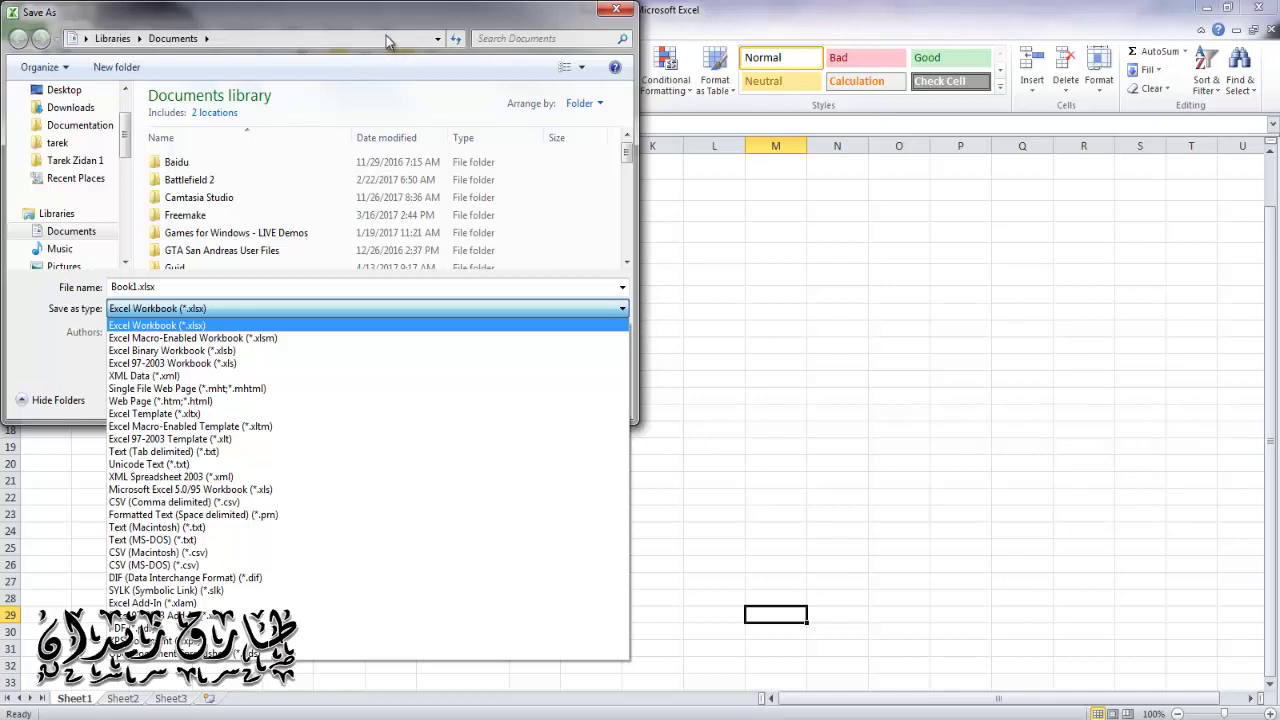
{"action": "left_click", "coordinate": [392, 40]}
{"action": "left_click", "coordinate": [224, 310]}
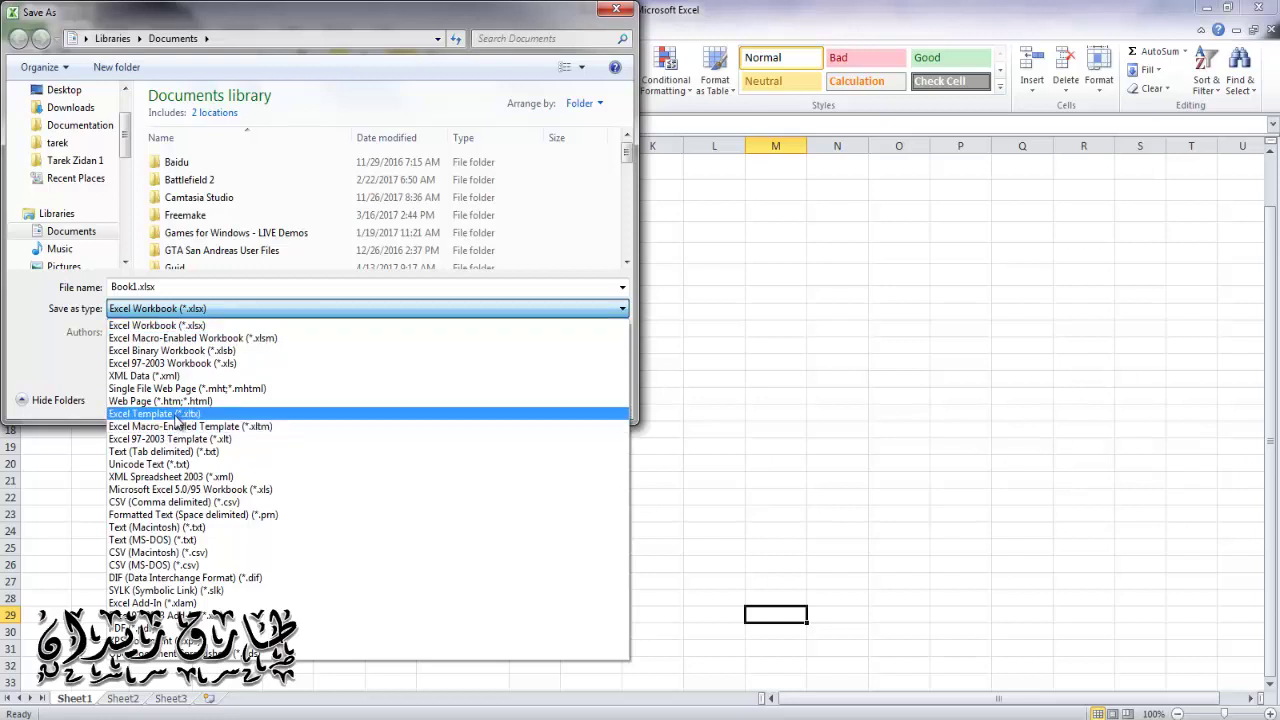
{"action": "left_click", "coordinate": [638, 22]}
{"action": "key", "text": "Escape"}
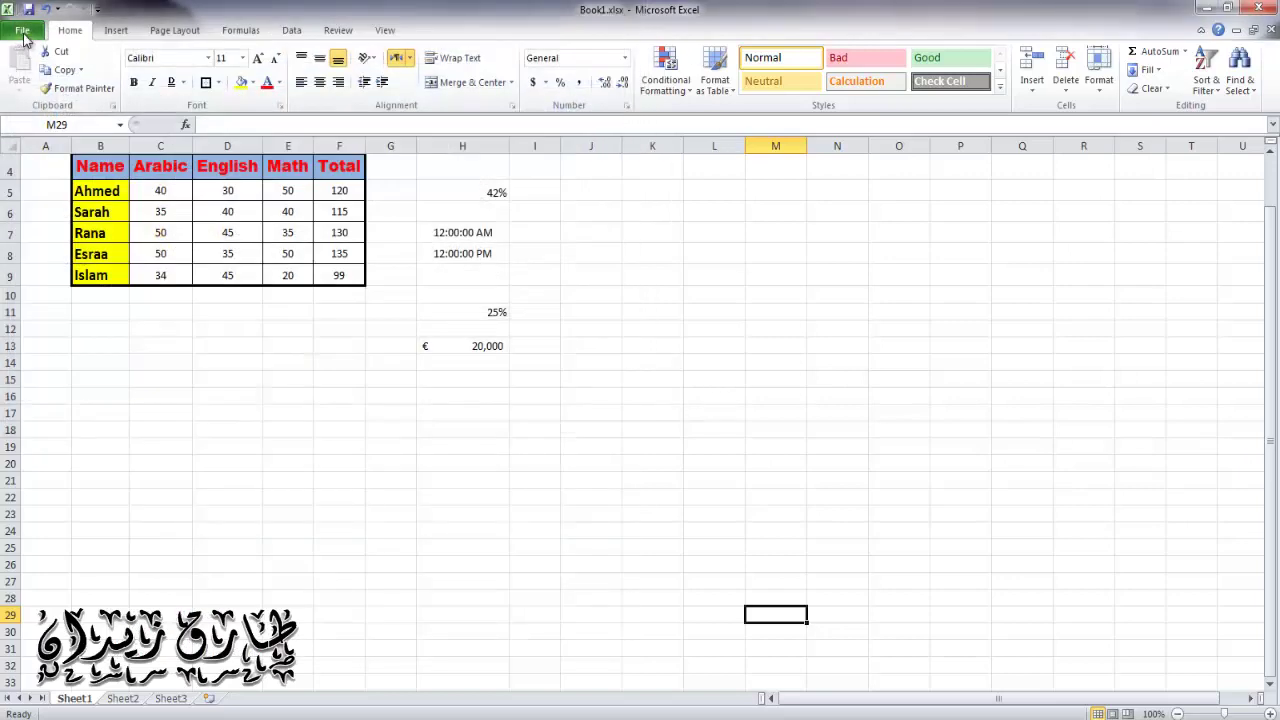
- Show the Office.com Invoices templates on the new-workbook page
{"action": "left_click", "coordinate": [24, 31]}
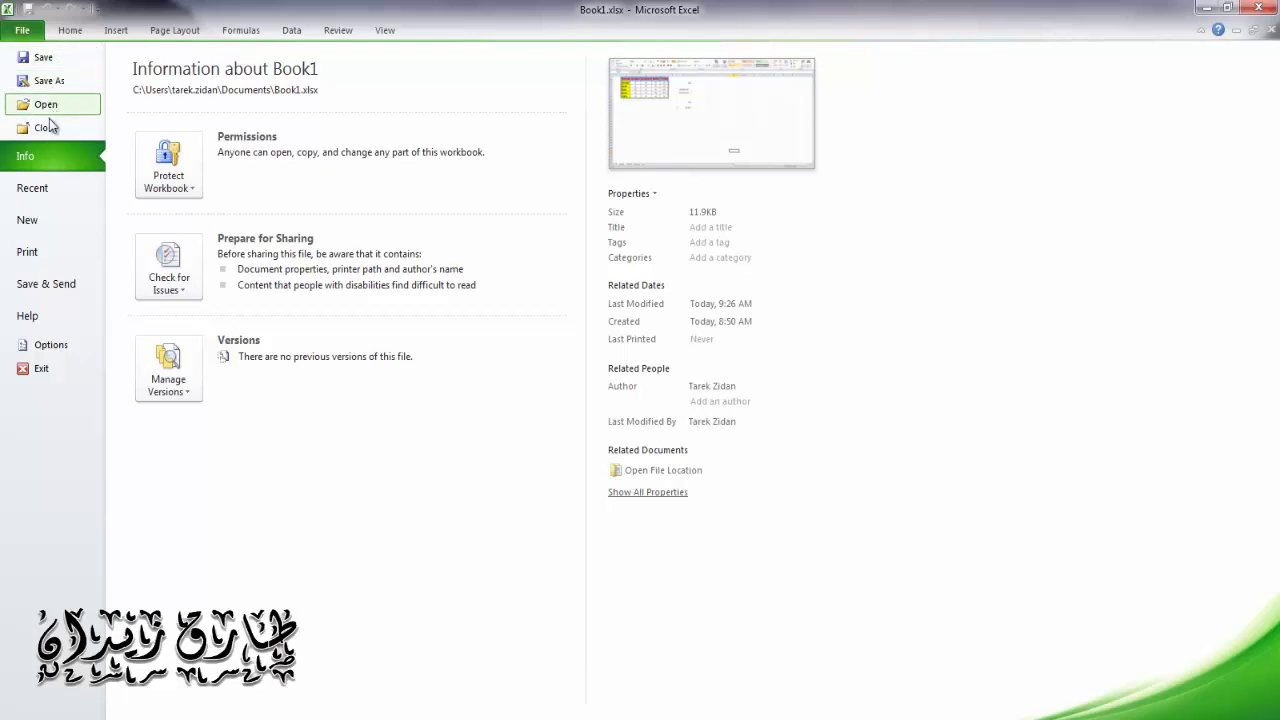
{"action": "left_click", "coordinate": [44, 228]}
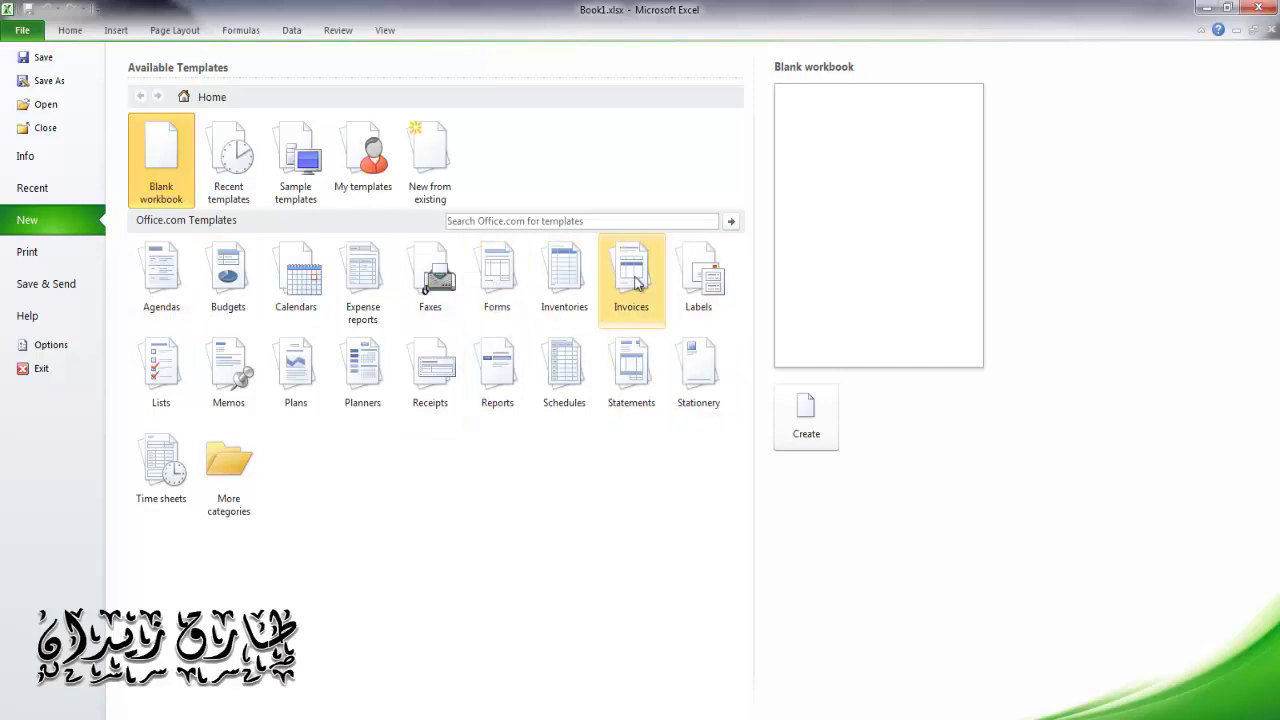
{"action": "left_click", "coordinate": [636, 283]}
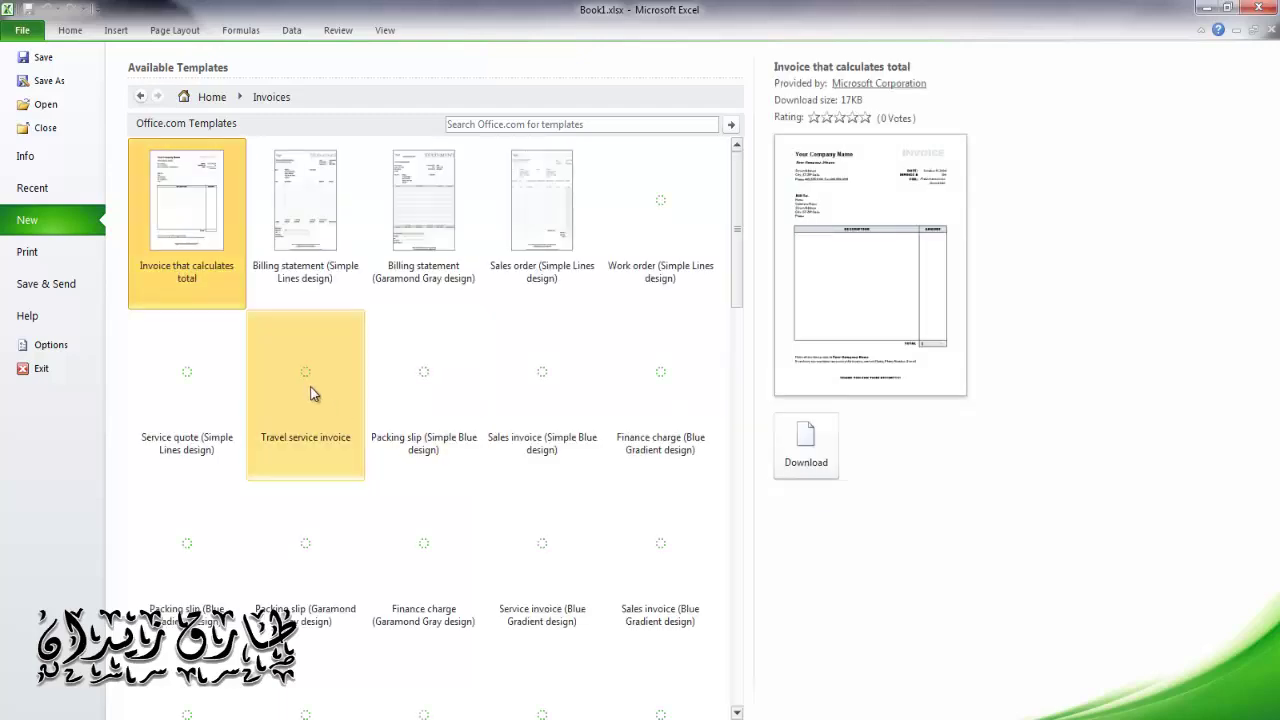
- Open the 'Invoice that calculates total' template and inspect its cells down to the TOTAL formula
{"action": "double_click", "coordinate": [222, 243]}
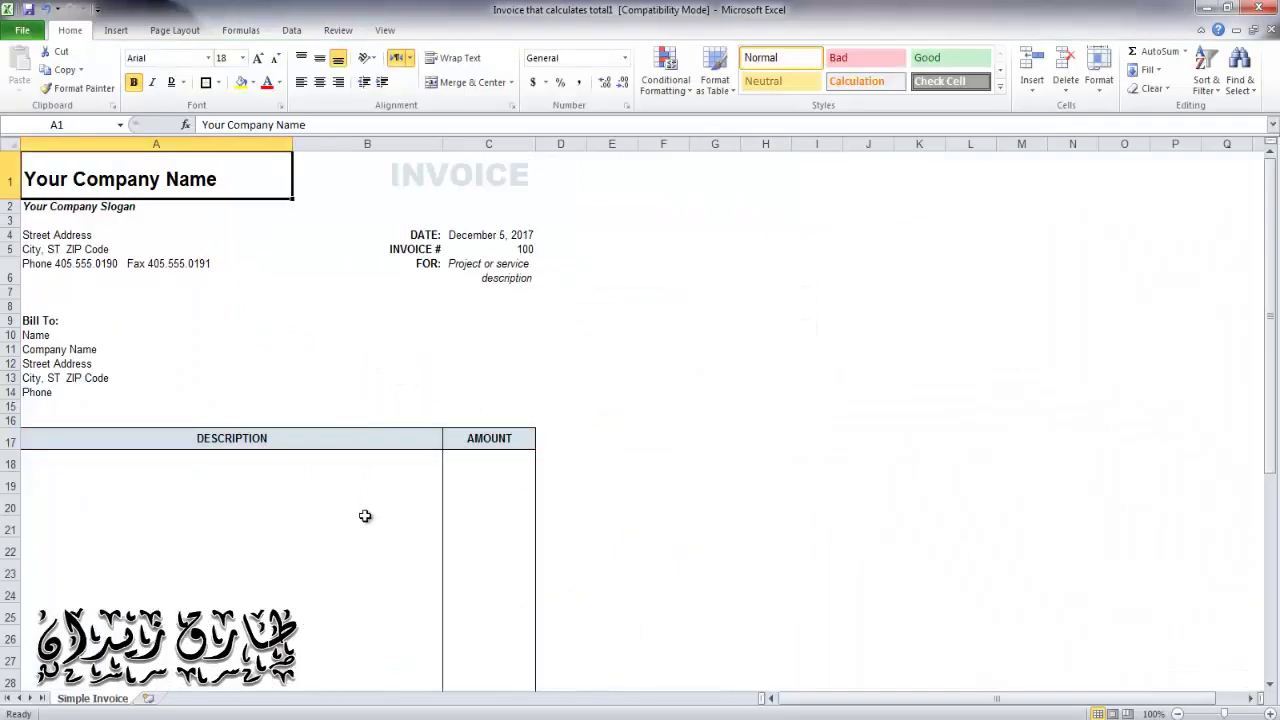
{"action": "left_click", "coordinate": [446, 336]}
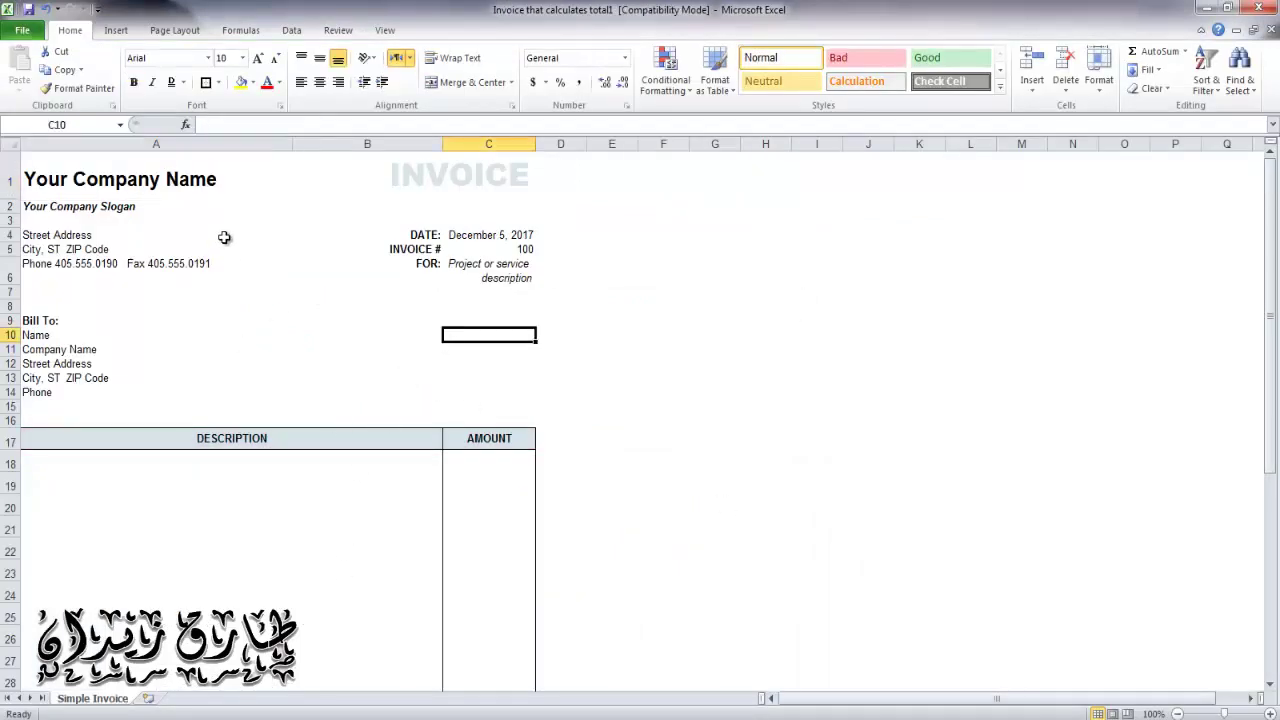
{"action": "left_click", "coordinate": [163, 178]}
{"action": "left_click", "coordinate": [500, 190]}
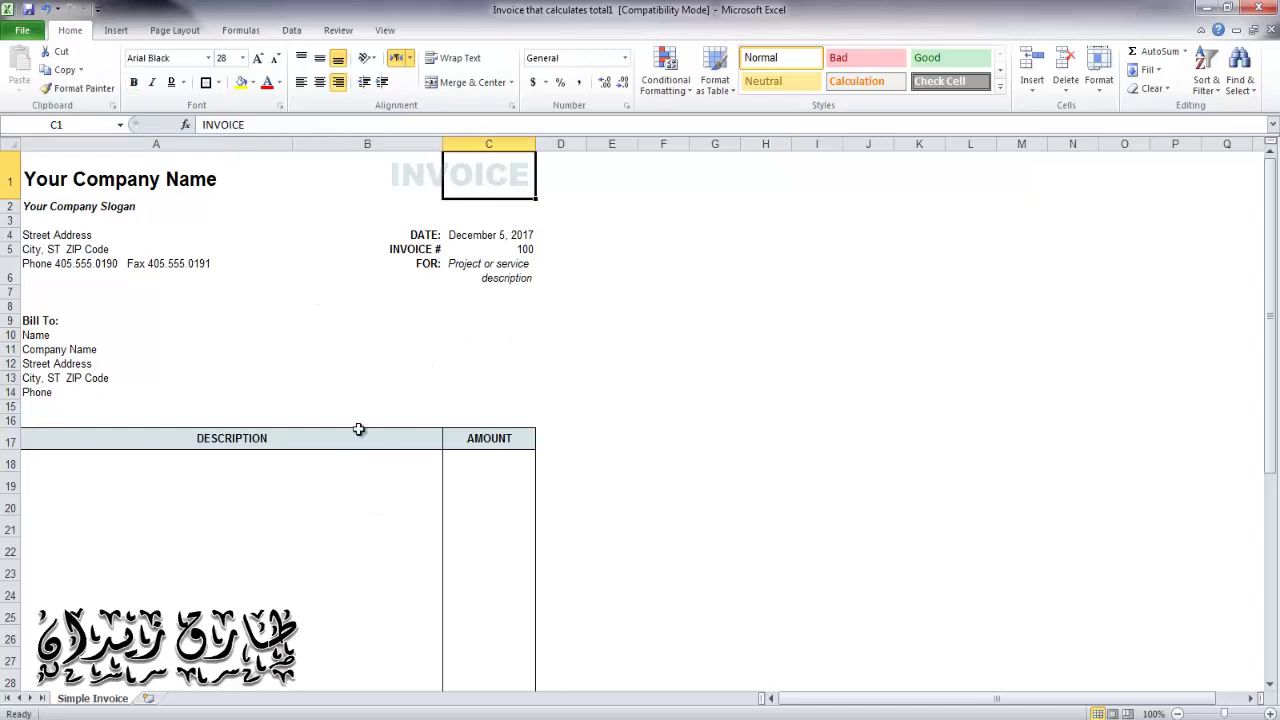
{"action": "left_click", "coordinate": [305, 463]}
{"action": "scroll", "coordinate": [315, 514], "scroll_direction": "down", "scroll_amount": 5}
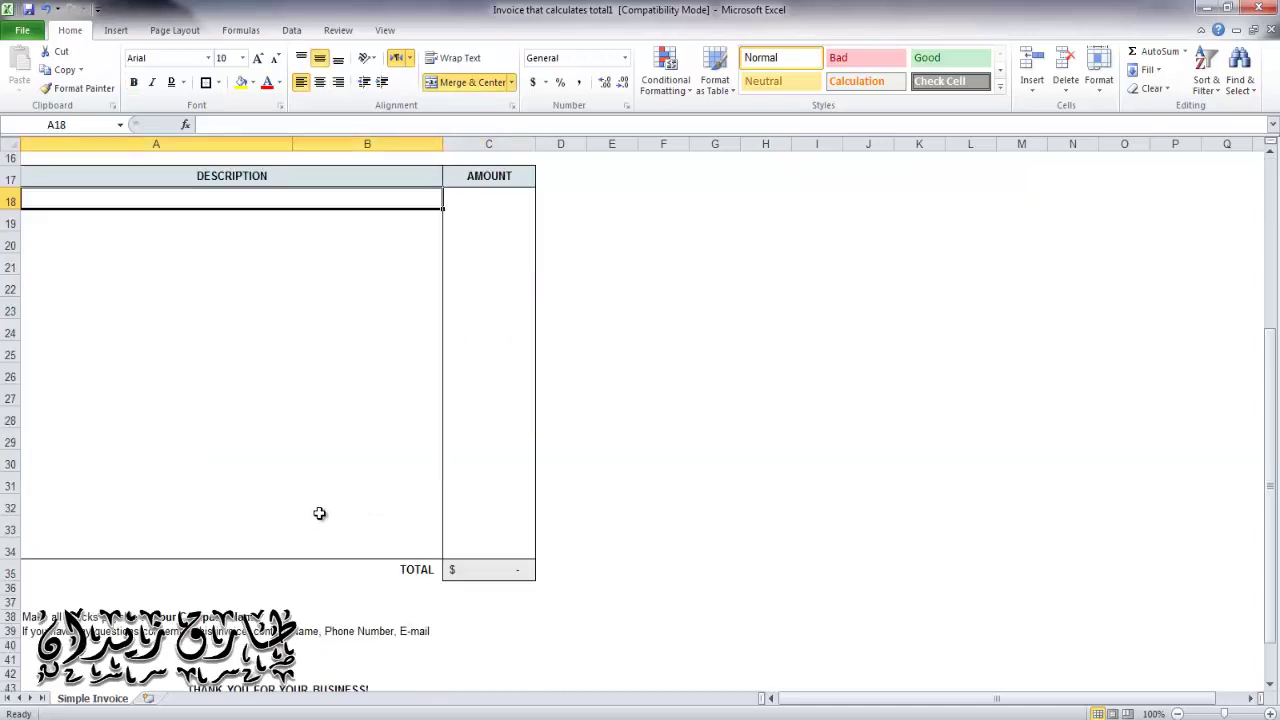
{"action": "left_click", "coordinate": [515, 572]}
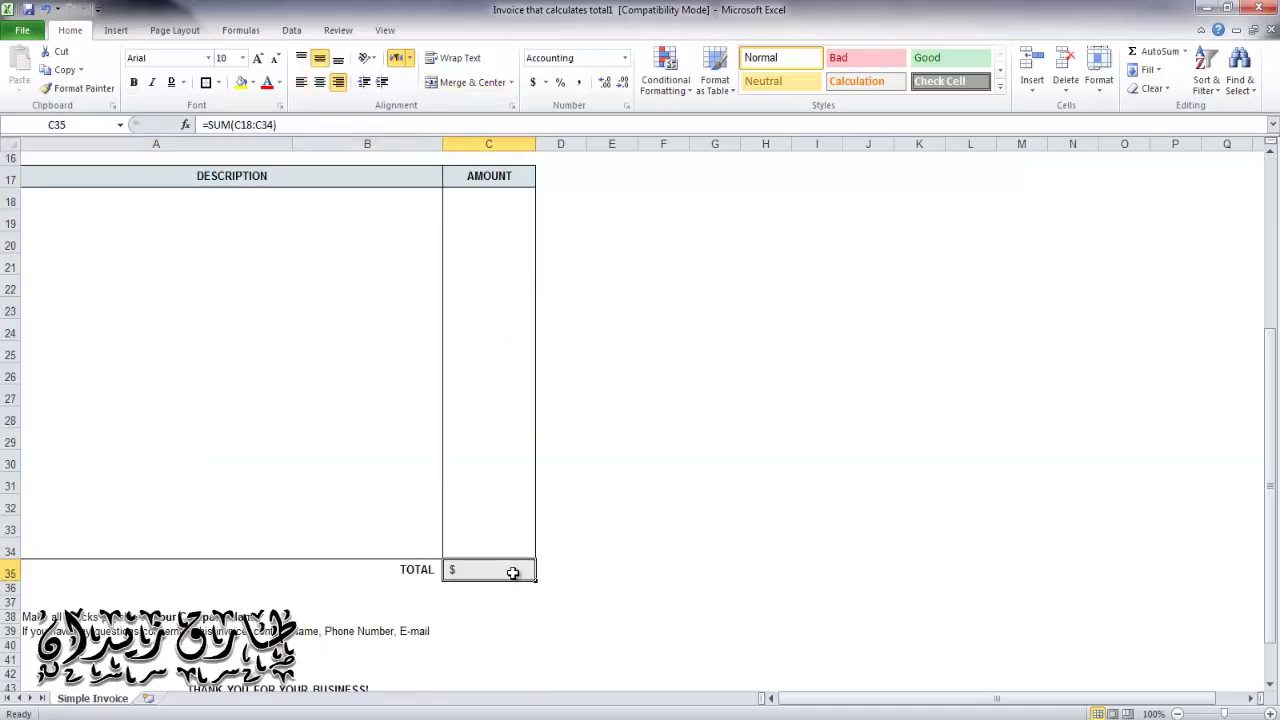
- Enter amounts 20.00 in C19 and 10.00 in C21, then return to the invoice top
{"action": "left_click", "coordinate": [494, 213]}
{"action": "type", "text": "20"}
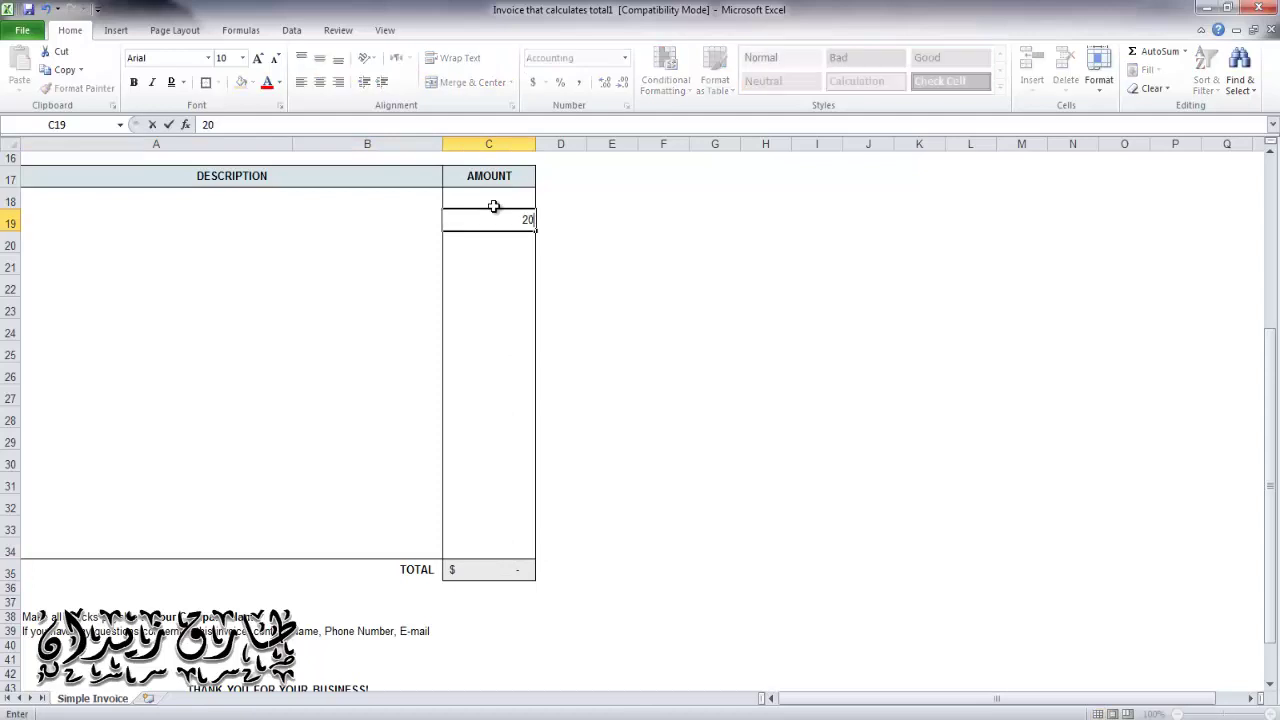
{"action": "left_click", "coordinate": [700, 392]}
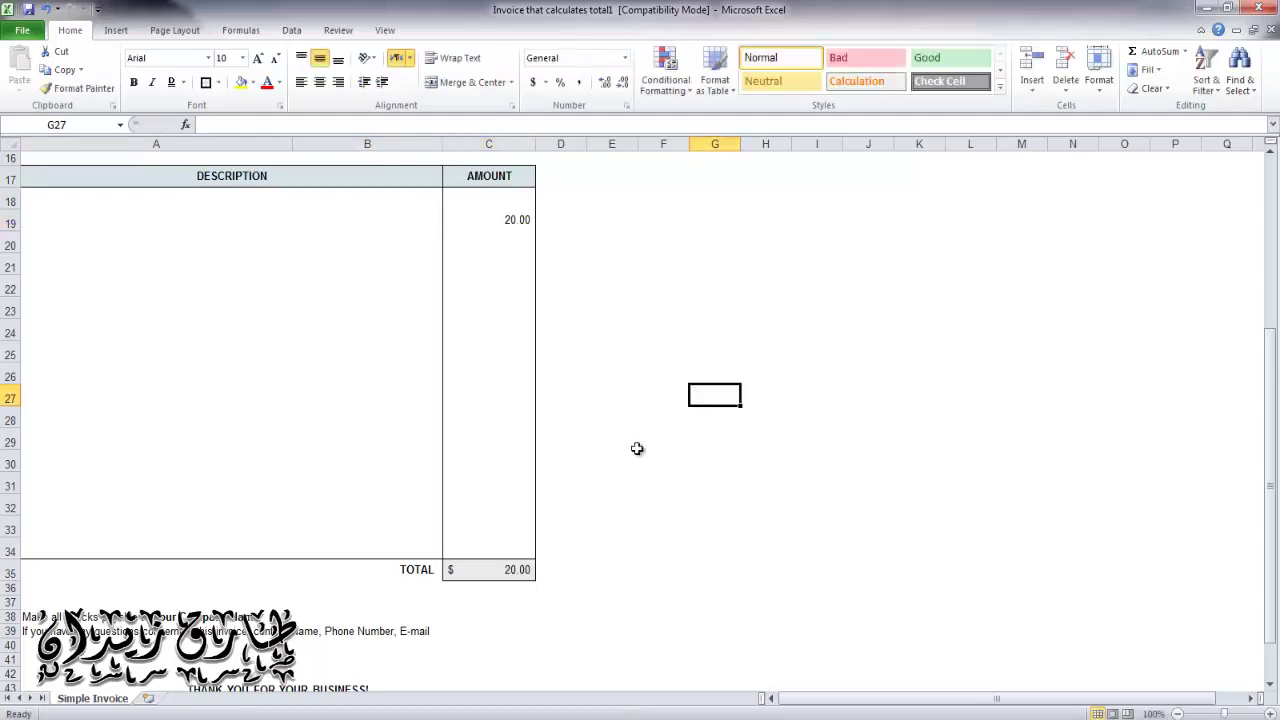
{"action": "left_click", "coordinate": [503, 259]}
{"action": "type", "text": "2"}
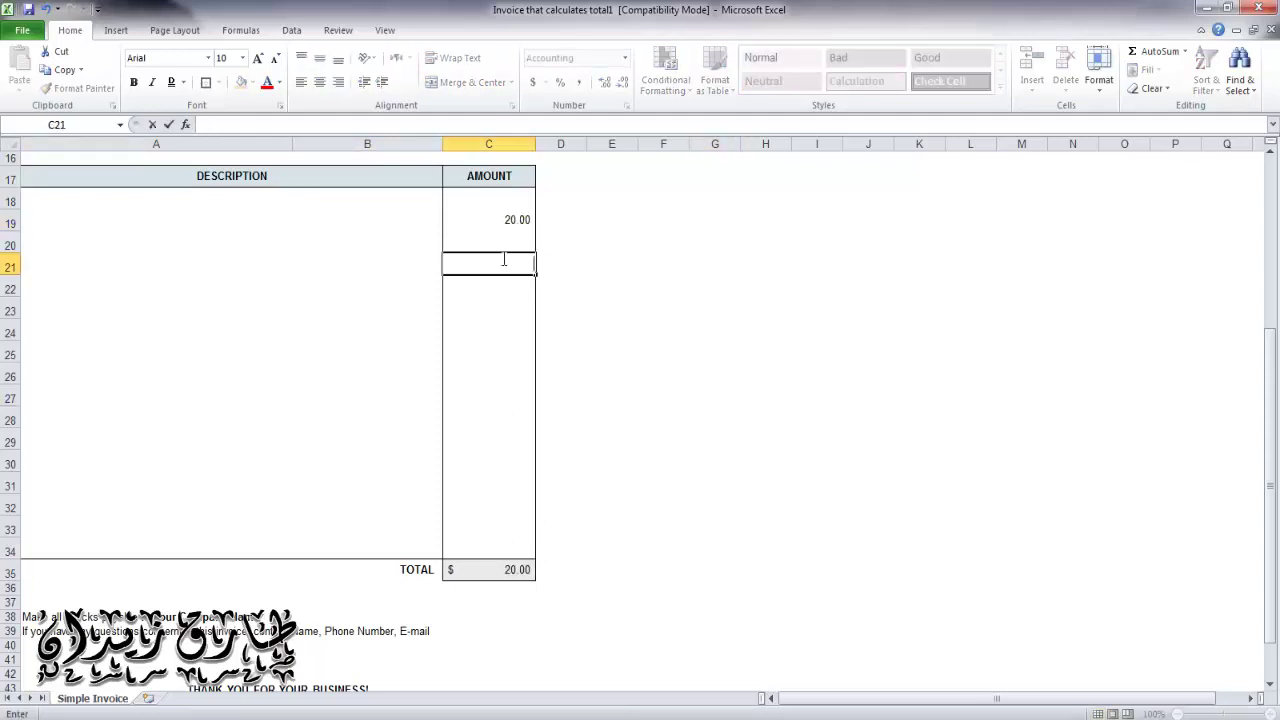
{"action": "type", "text": "0"}
{"action": "key", "text": "Return"}
{"action": "left_click_drag", "start_coordinate": [709, 444], "coordinate": [722, 480]}
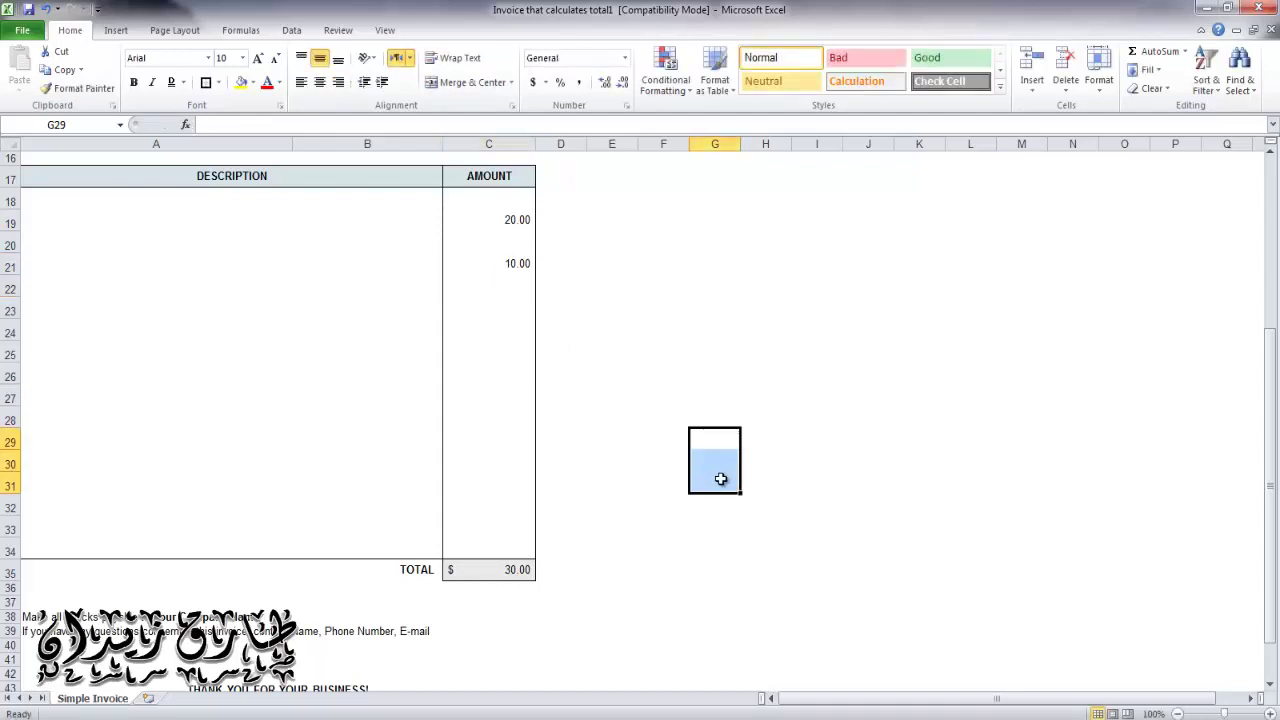
{"action": "scroll", "coordinate": [736, 458], "scroll_direction": "up", "scroll_amount": 4}
{"action": "scroll", "coordinate": [543, 451], "scroll_direction": "up", "scroll_amount": 1}
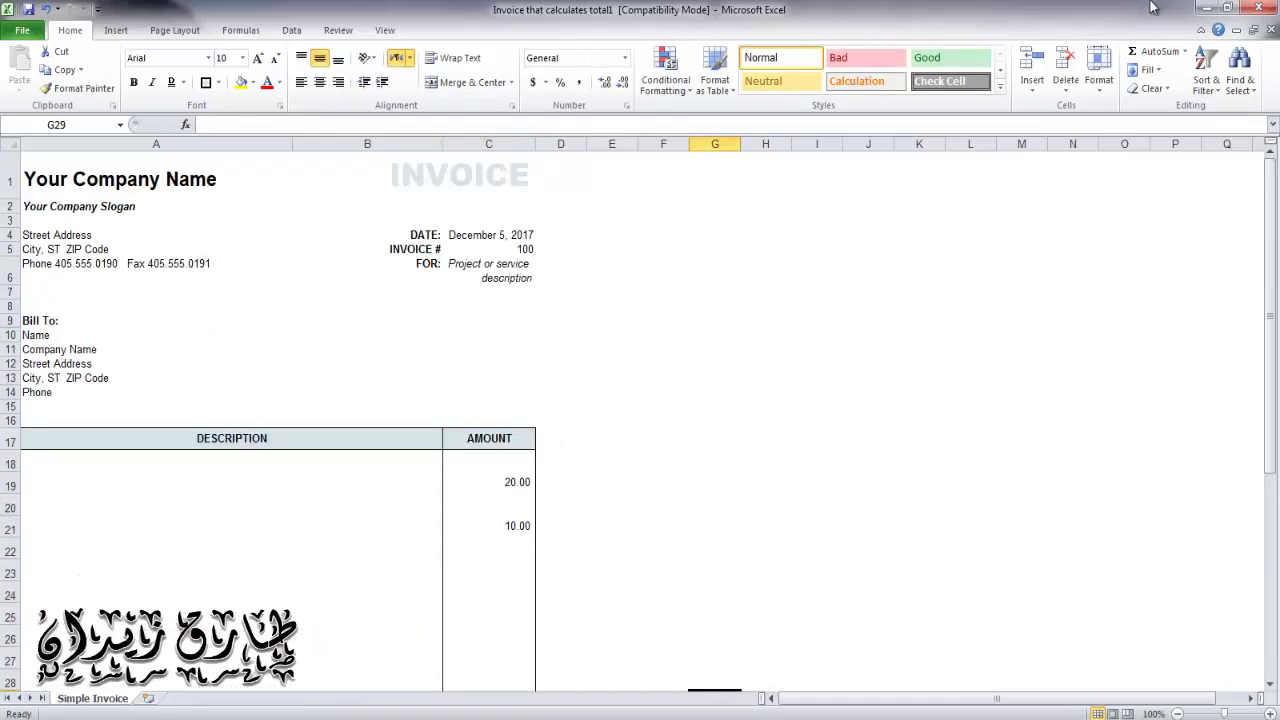
- Minimize the invoice and switch to the Book1 workbook
{"action": "left_click", "coordinate": [1216, 8]}
{"action": "mouse_move", "coordinate": [620, 690]}
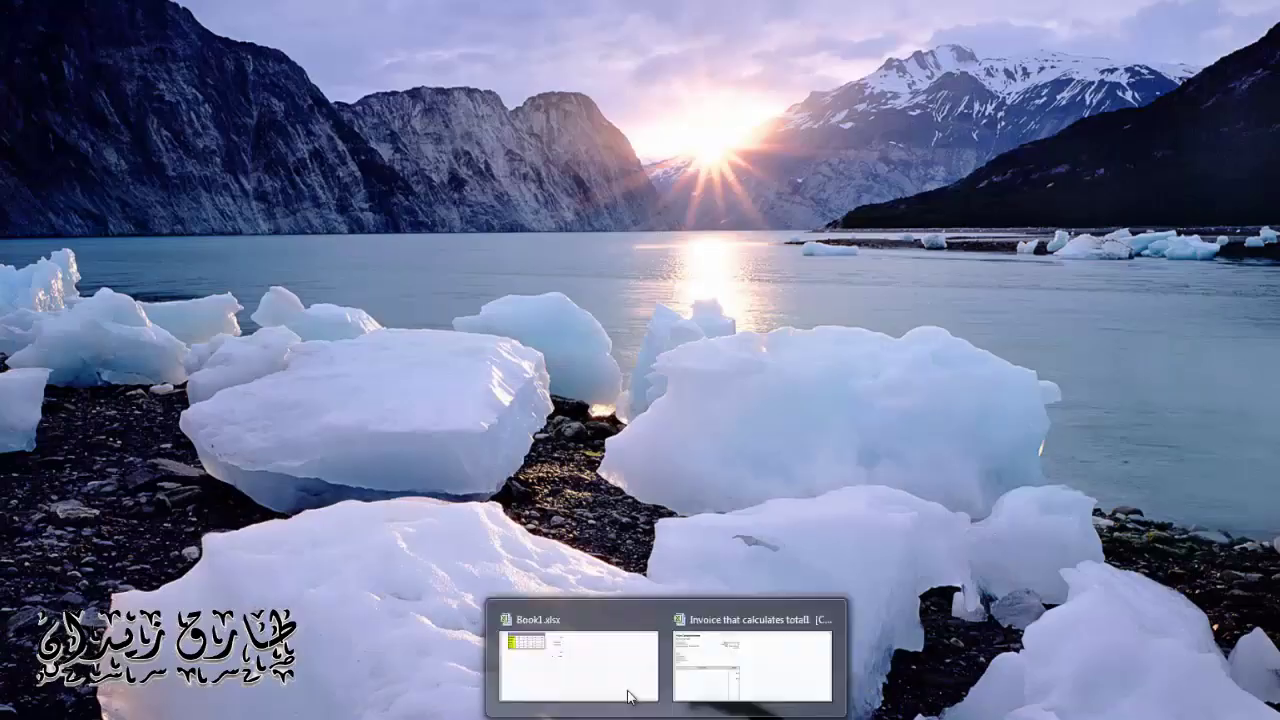
{"action": "left_click", "coordinate": [601, 666]}
- Check Book1's Save As file types, keeping Excel Workbook, and close without saving
{"action": "left_click", "coordinate": [22, 30]}
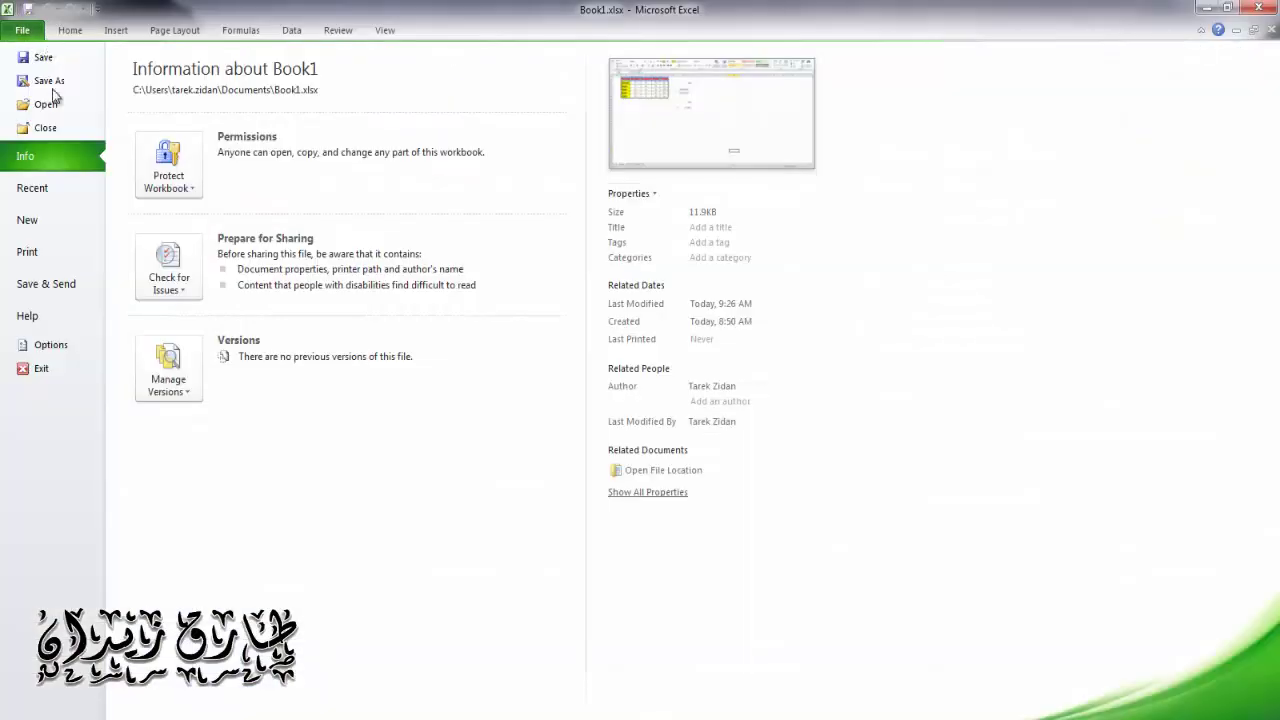
{"action": "left_click", "coordinate": [30, 80]}
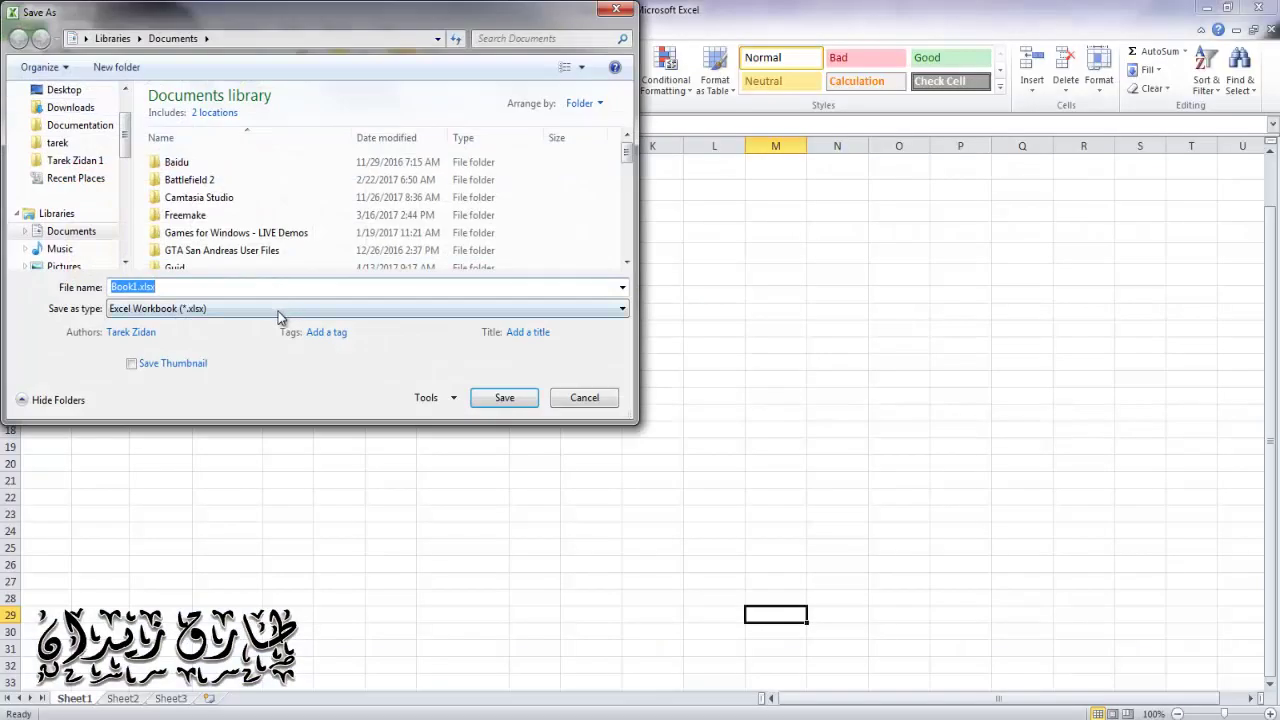
{"action": "left_click", "coordinate": [277, 311]}
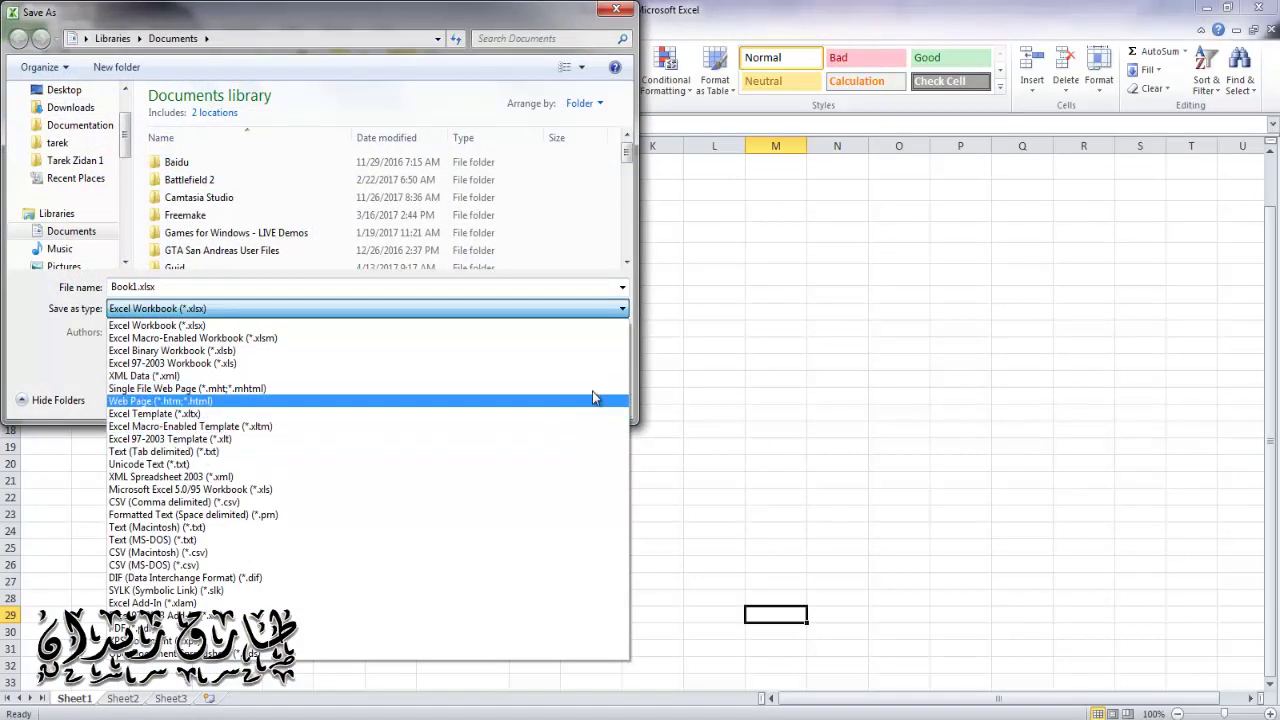
{"action": "left_click", "coordinate": [590, 27]}
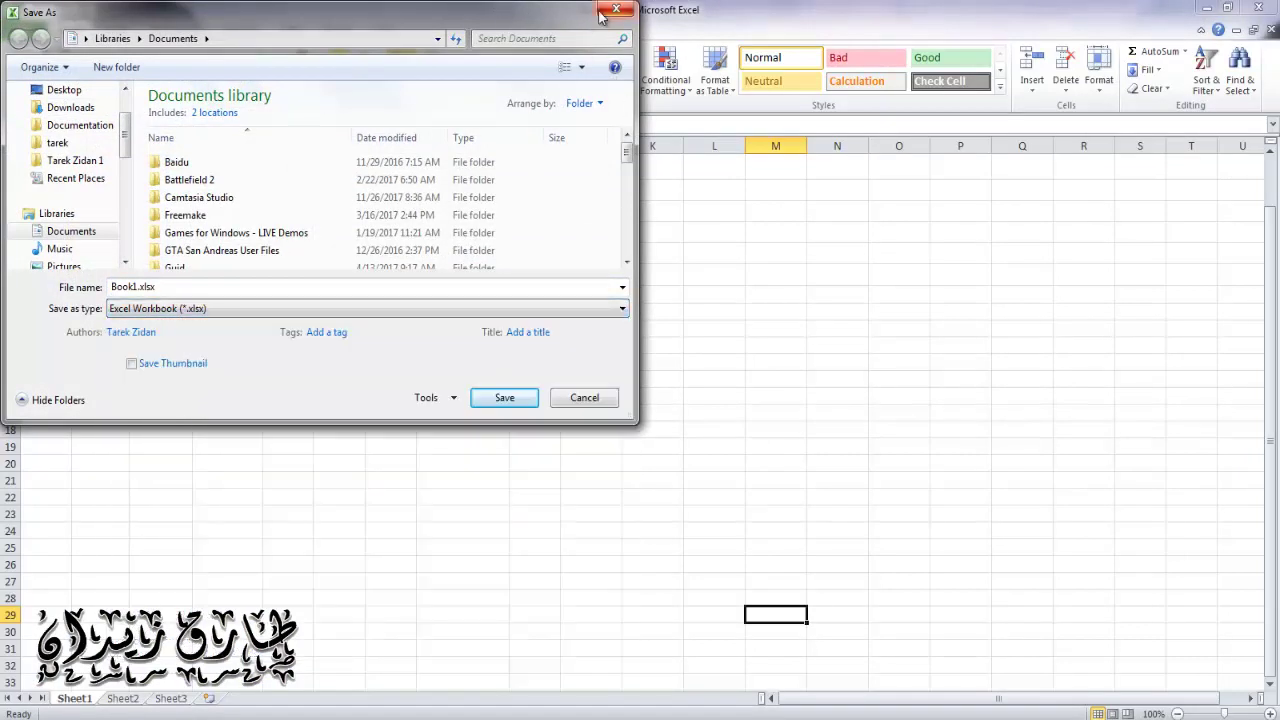
{"action": "left_click", "coordinate": [614, 10]}
- Show the New page with Blank workbook and the Office.com template categories
{"action": "left_click", "coordinate": [20, 30]}
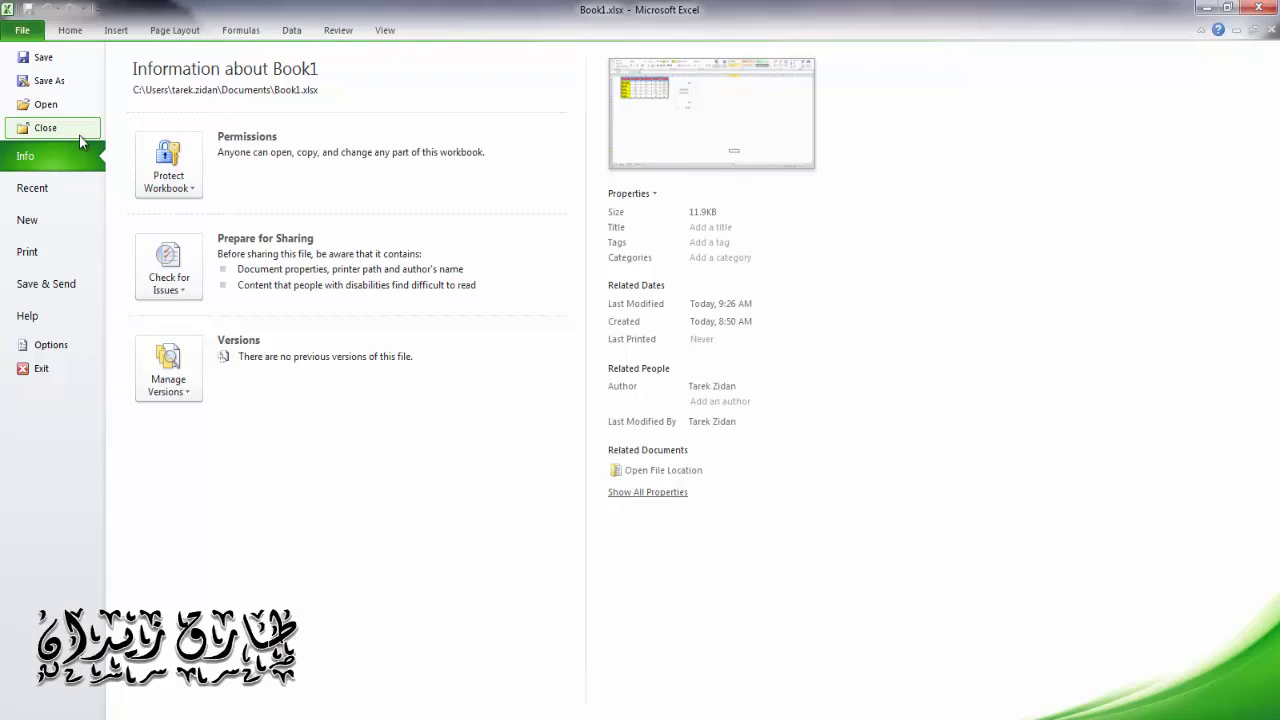
{"action": "left_click", "coordinate": [43, 224]}
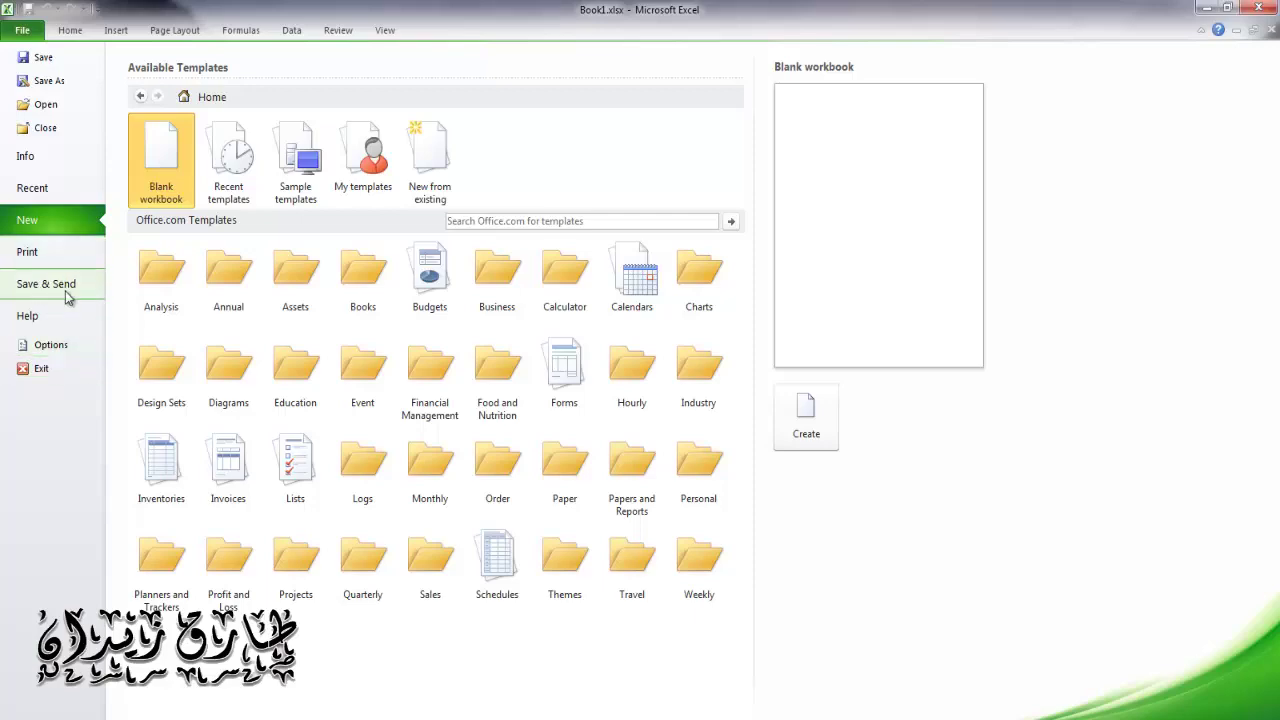
- Review the General user name and Save default file location in Excel Options, then cancel unchanged
{"action": "left_click", "coordinate": [54, 348]}
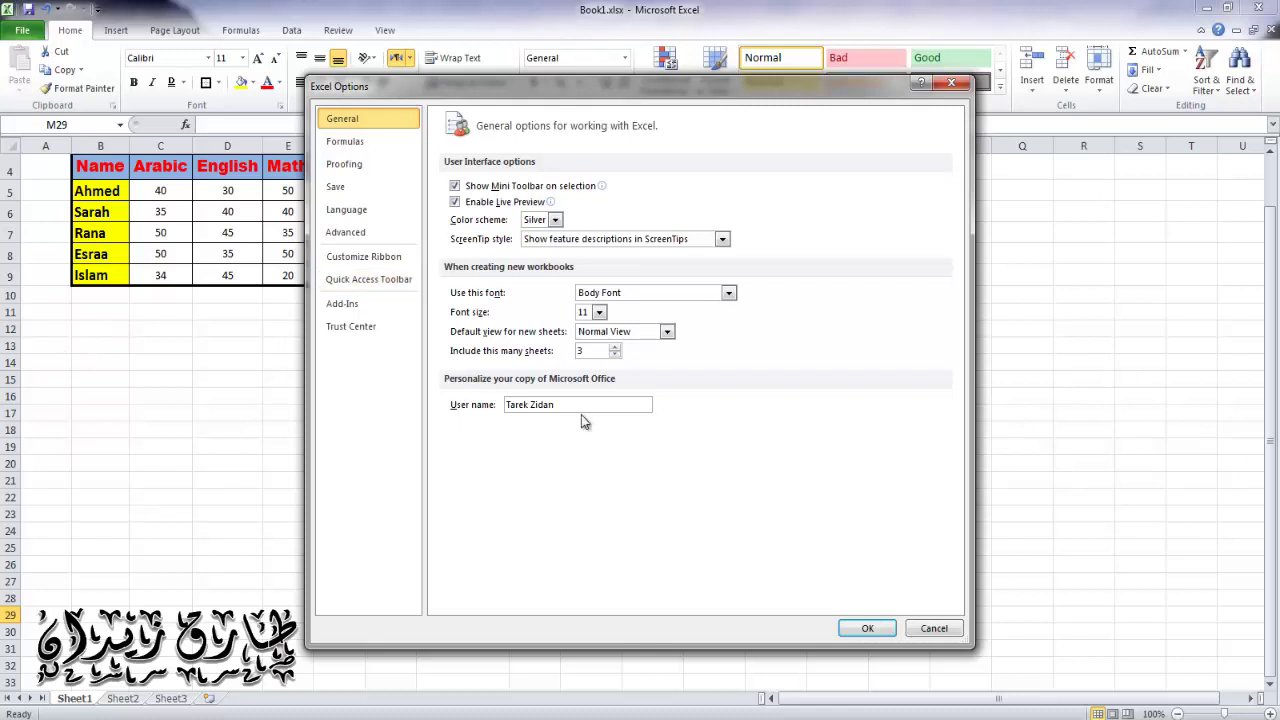
{"action": "left_click_drag", "start_coordinate": [577, 407], "coordinate": [482, 405]}
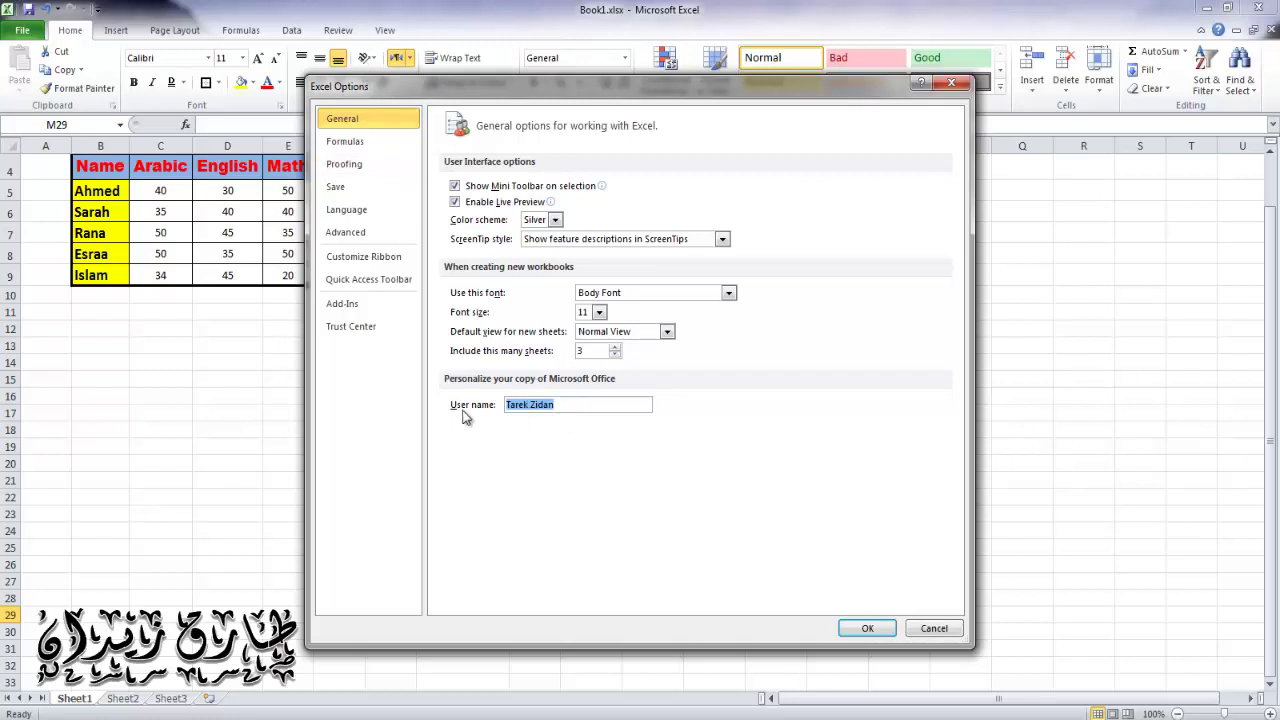
{"action": "left_click", "coordinate": [334, 188]}
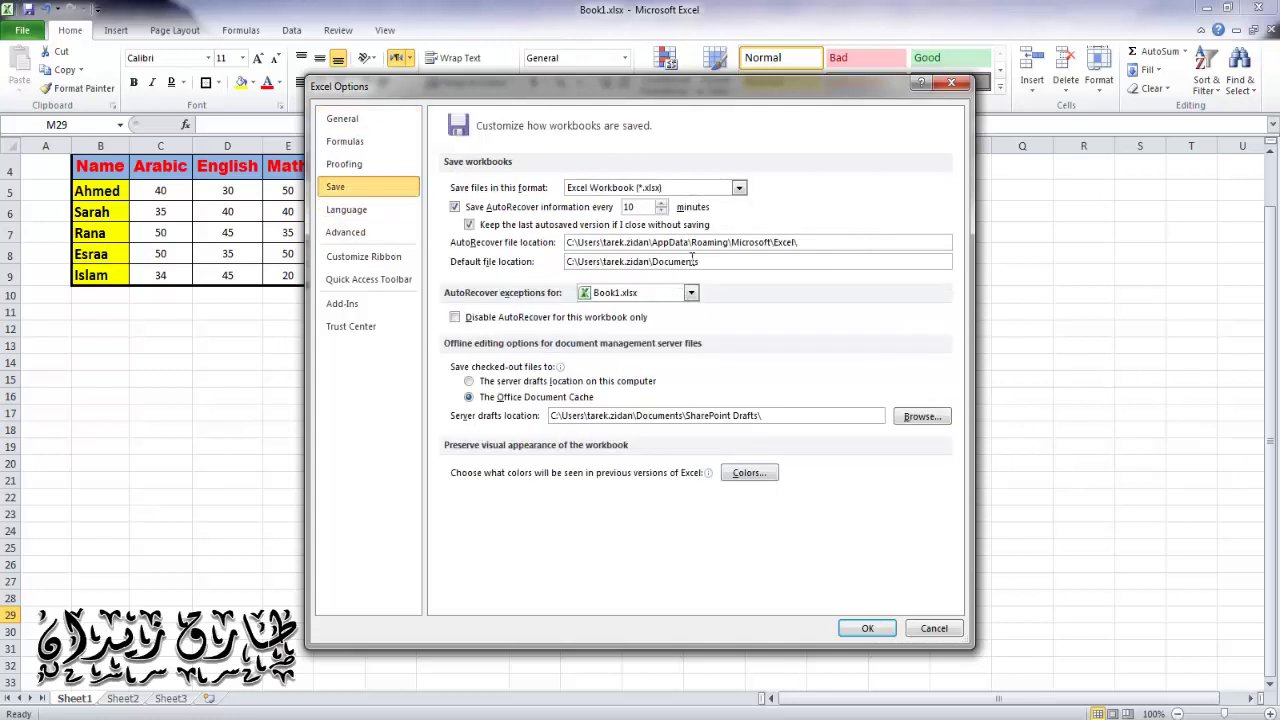
{"action": "left_click_drag", "start_coordinate": [724, 261], "coordinate": [583, 261]}
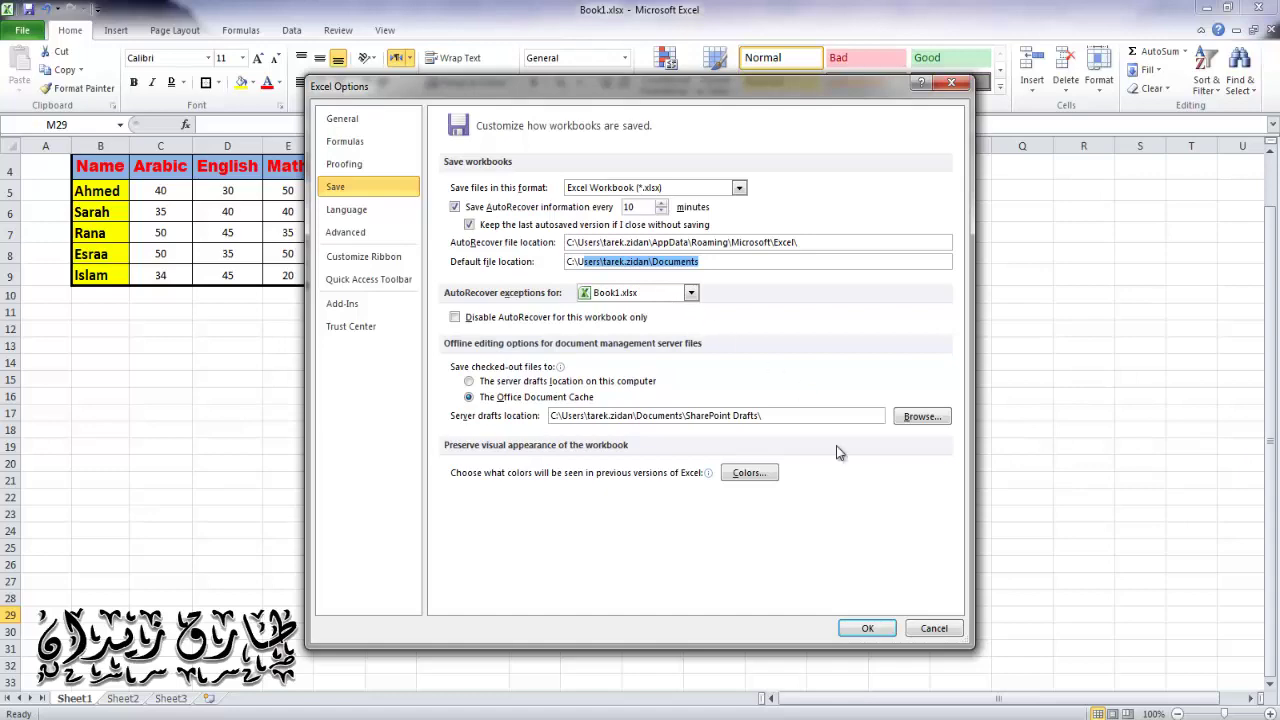
{"action": "left_click", "coordinate": [932, 627]}
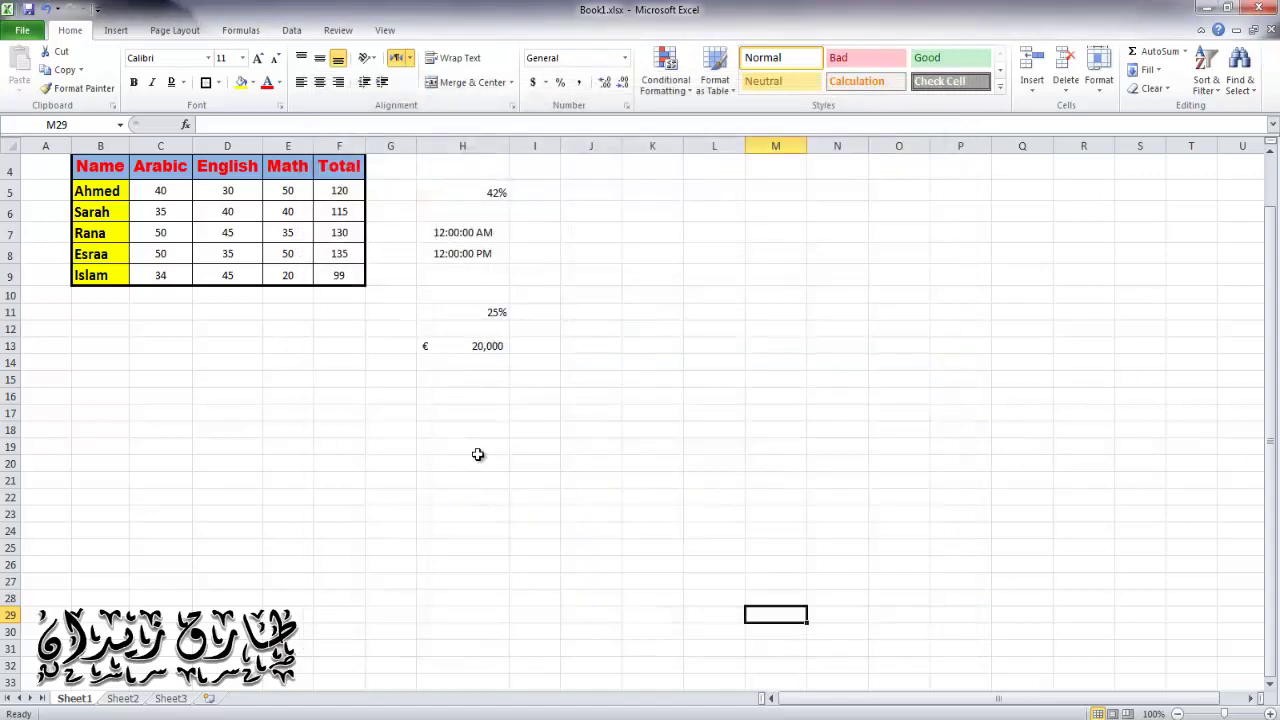
{"action": "left_click", "coordinate": [24, 31]}
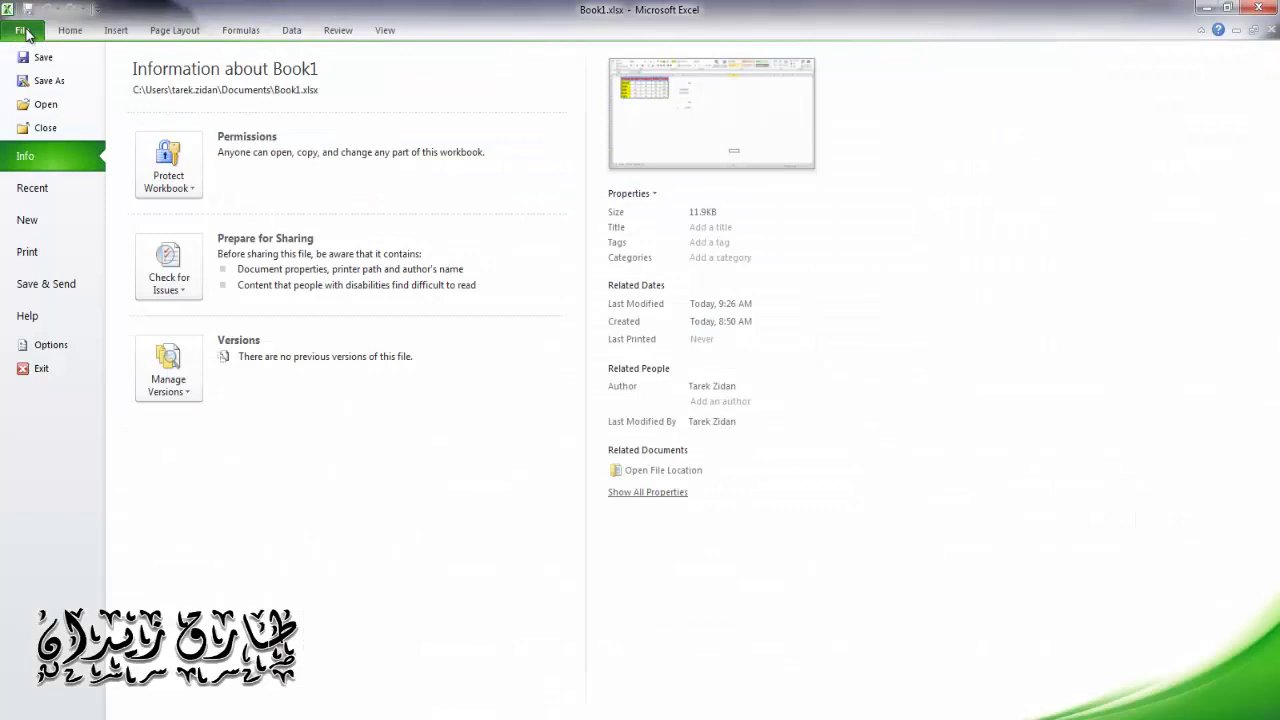
{"action": "left_click", "coordinate": [61, 262]}
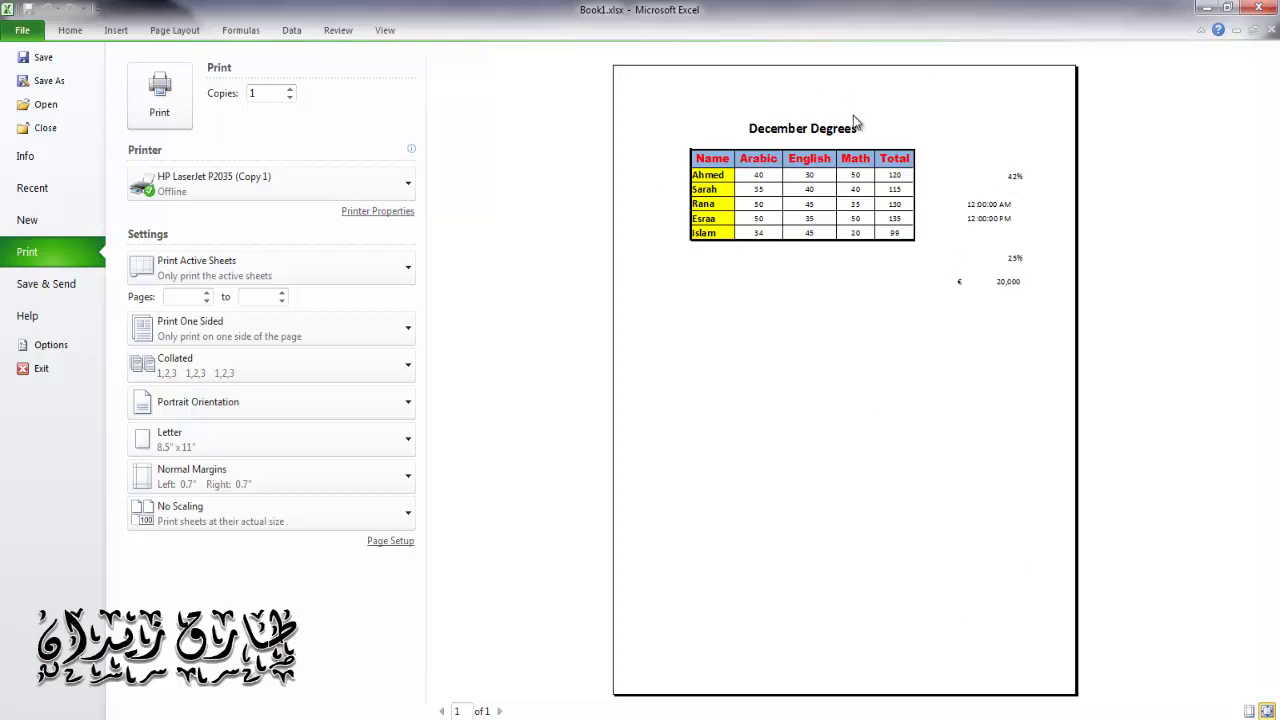
{"action": "left_click", "coordinate": [8, 36]}
{"action": "scroll", "coordinate": [432, 400], "scroll_direction": "up", "scroll_amount": 1}
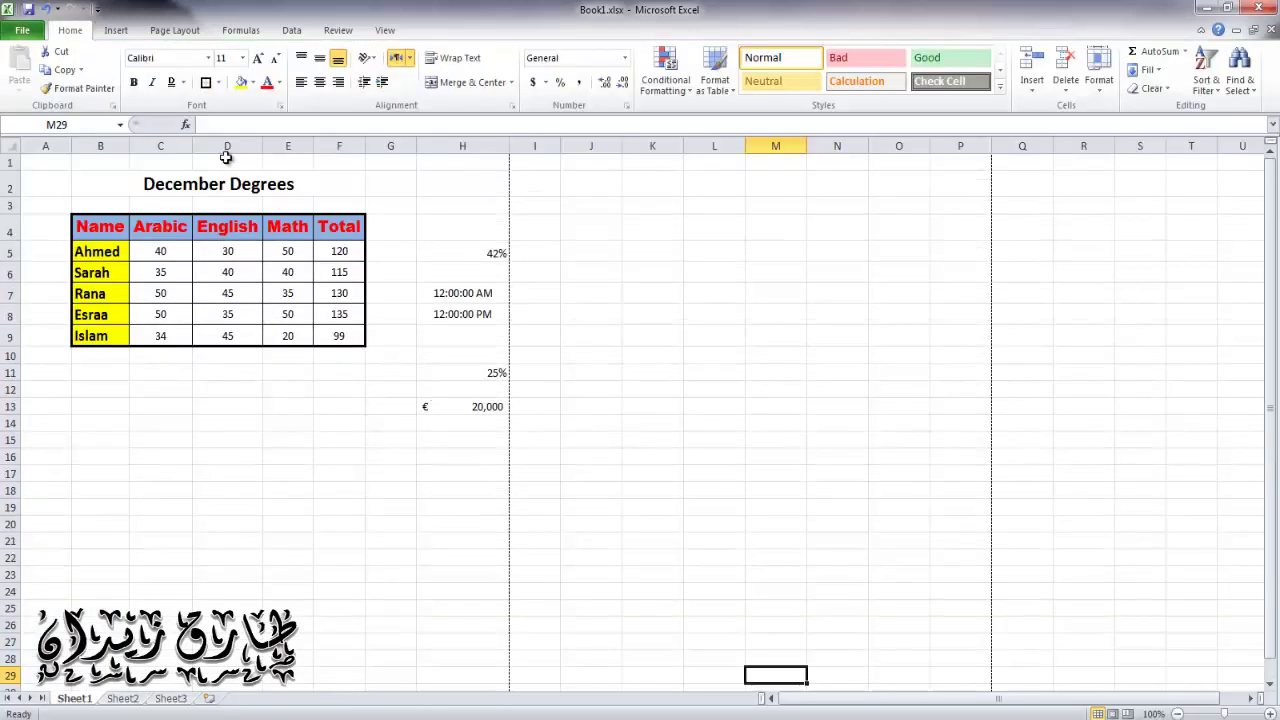
{"action": "left_click", "coordinate": [24, 32]}
{"action": "left_click", "coordinate": [96, 262]}
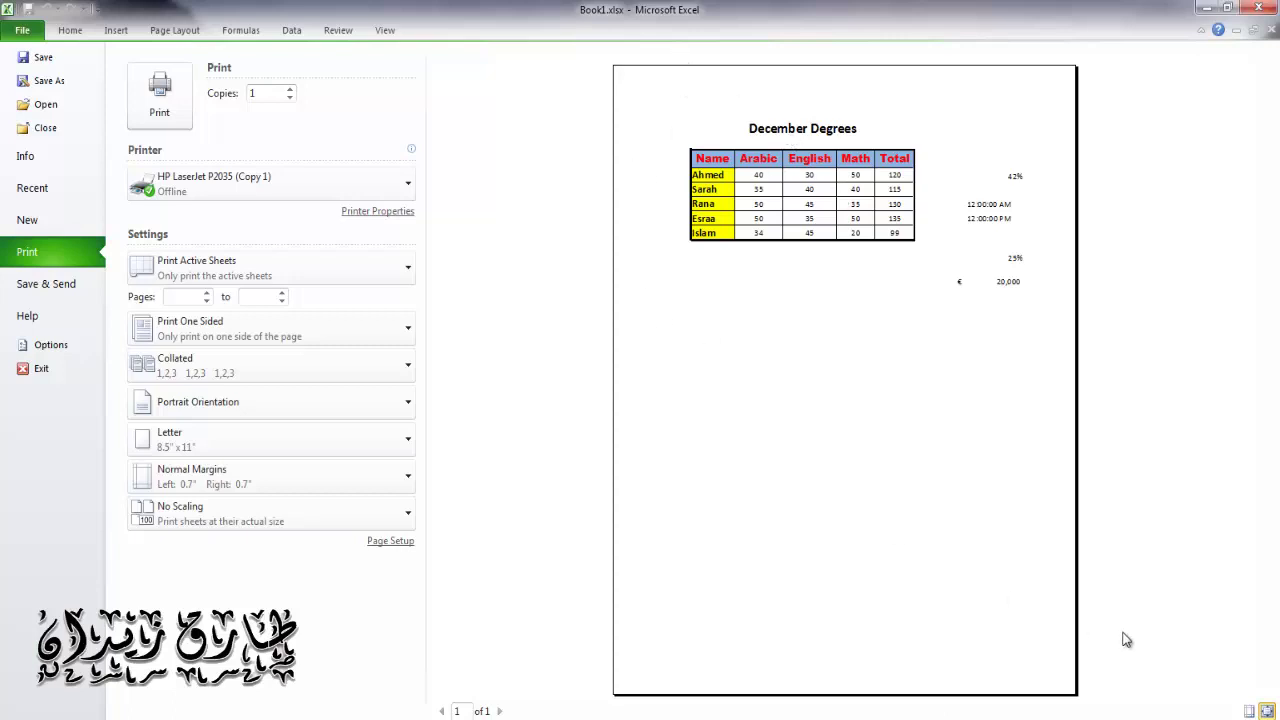
{"action": "left_click", "coordinate": [1249, 711]}
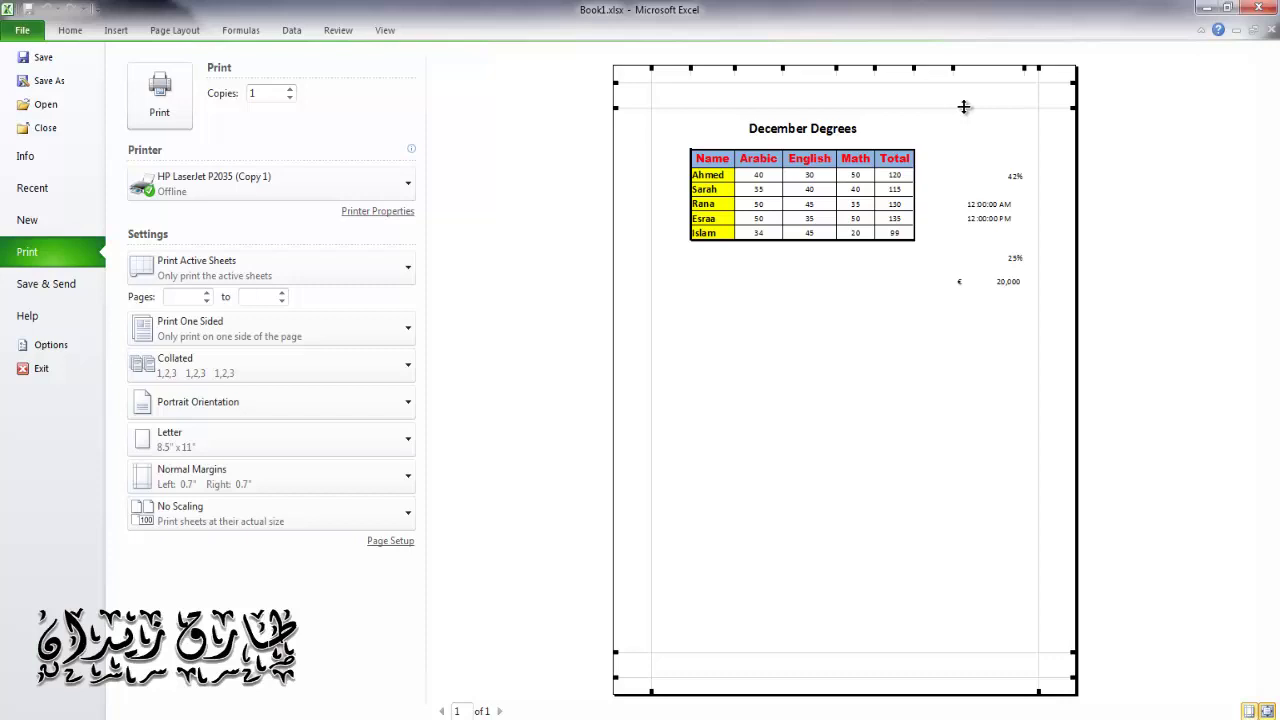
{"action": "left_click", "coordinate": [24, 32]}
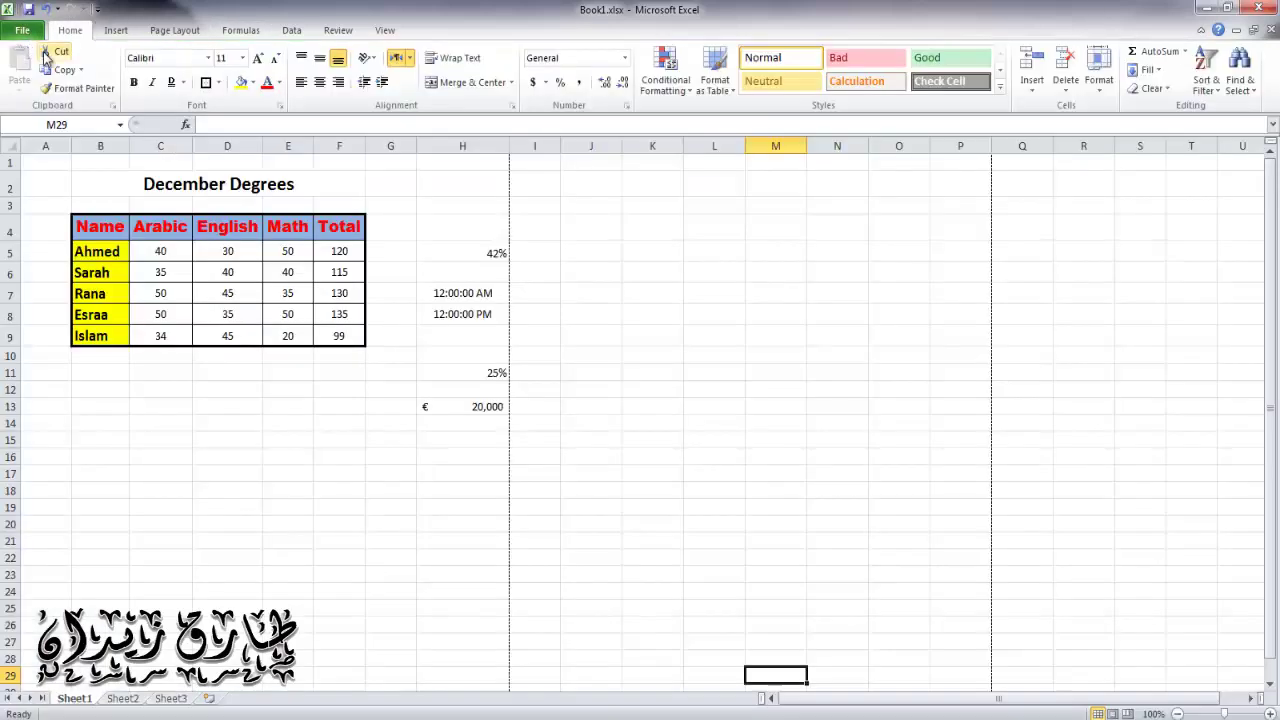
- Put the page number followed by the current date in the centre header
{"action": "left_click", "coordinate": [126, 35]}
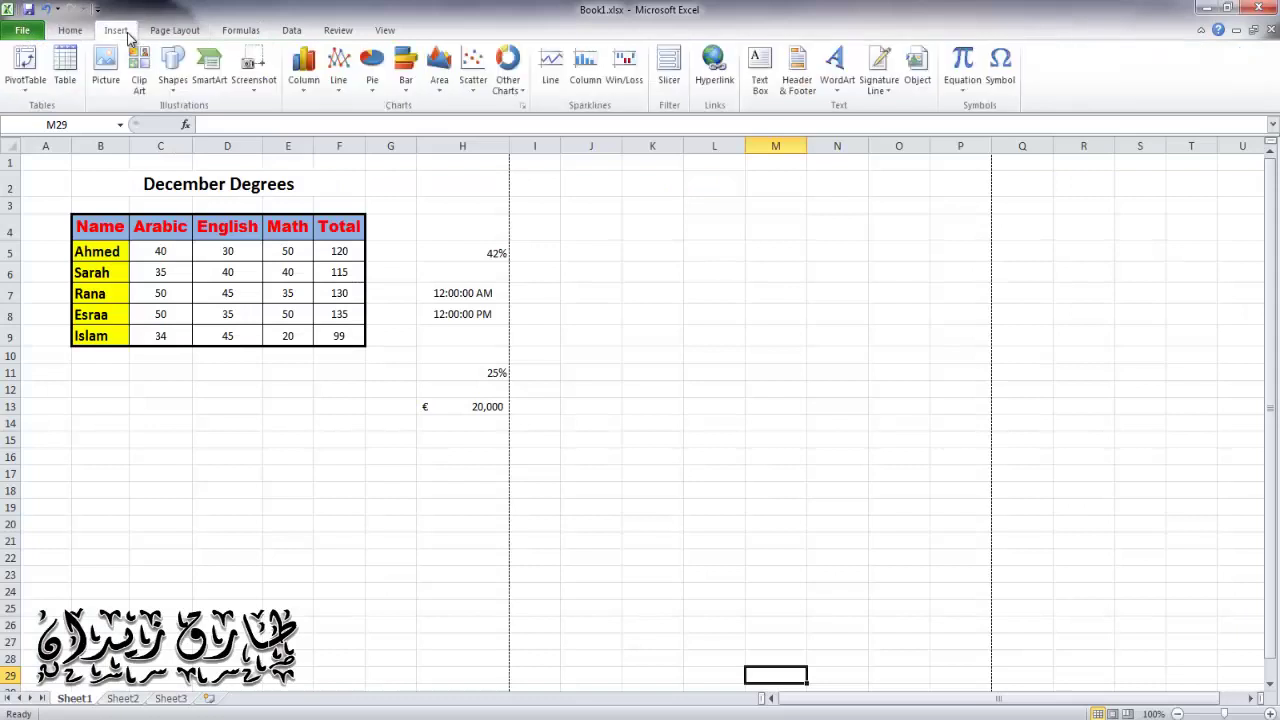
{"action": "left_click", "coordinate": [797, 85]}
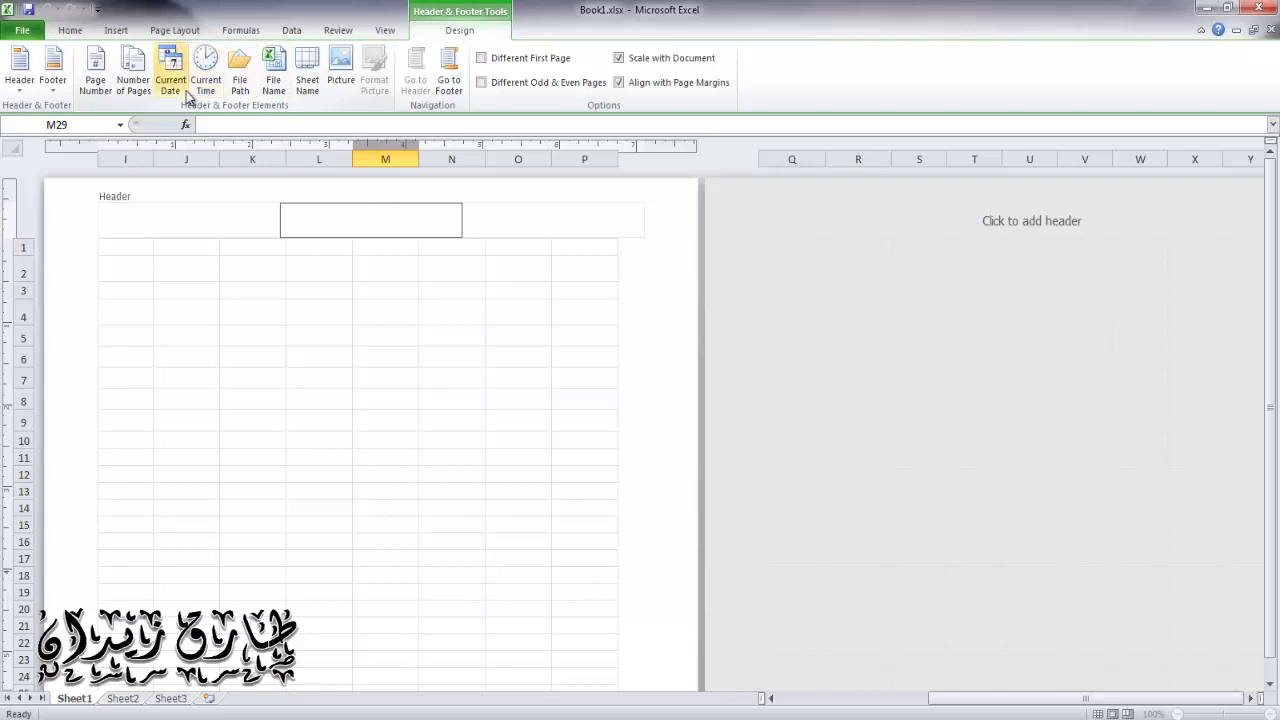
{"action": "left_click", "coordinate": [95, 70]}
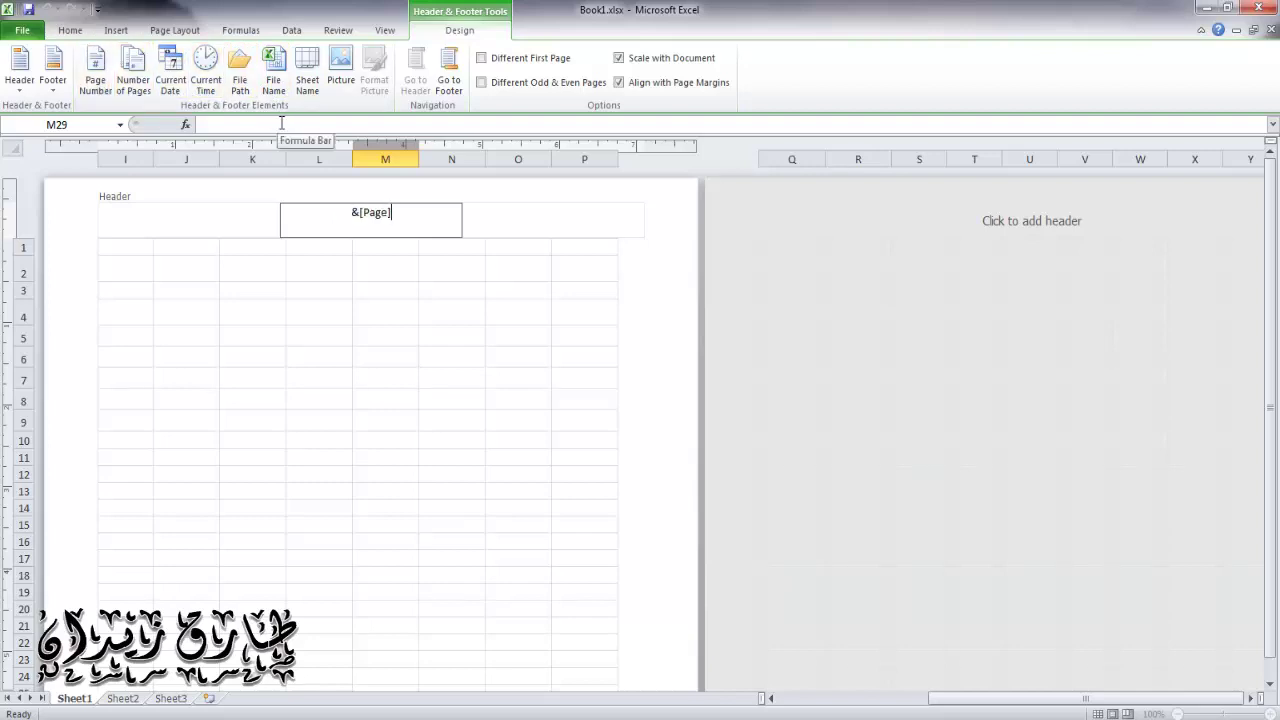
{"action": "left_click", "coordinate": [172, 75]}
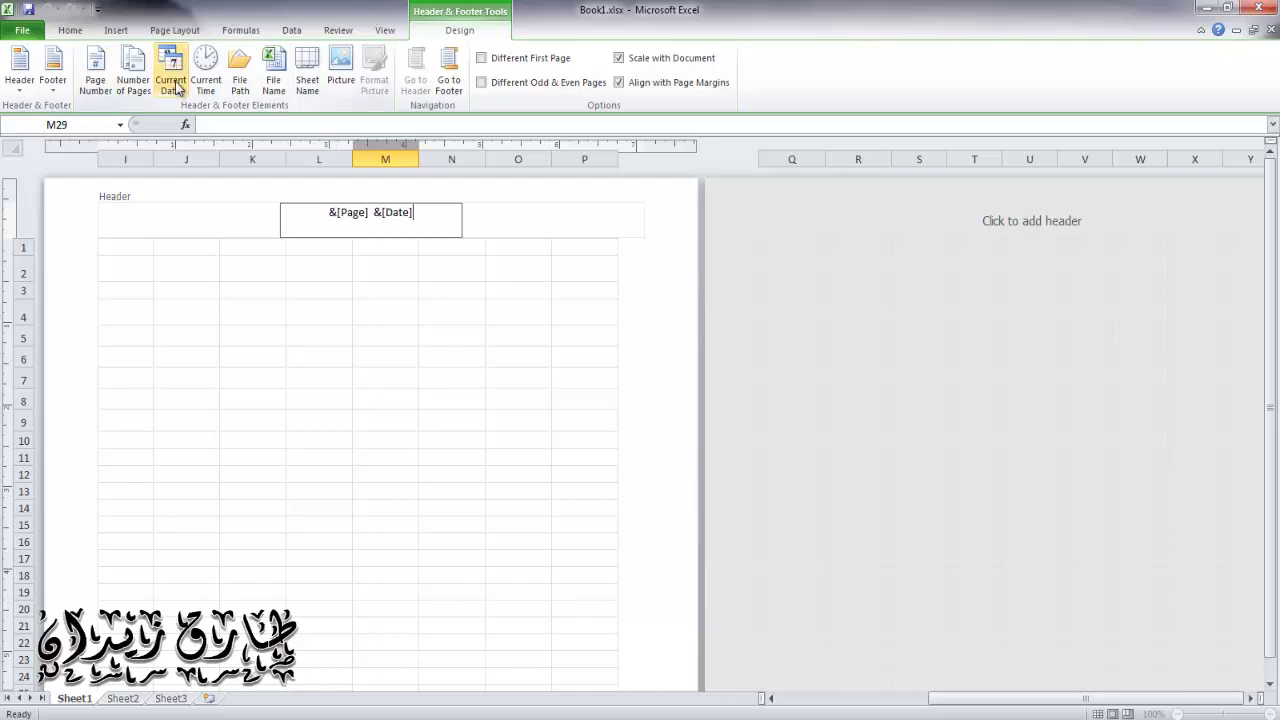
{"action": "left_click", "coordinate": [435, 335]}
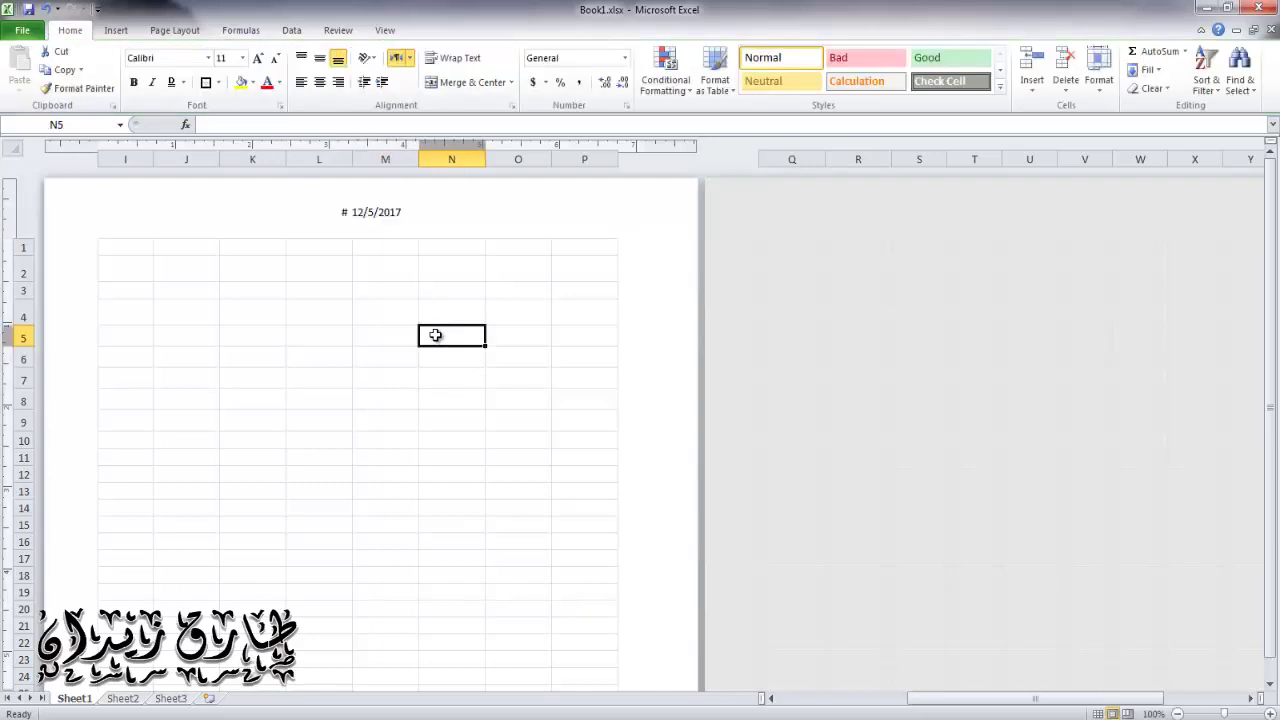
- Scroll down to the page bottom and start editing the centre footer box
{"action": "scroll", "coordinate": [365, 319], "scroll_direction": "down", "scroll_amount": 6}
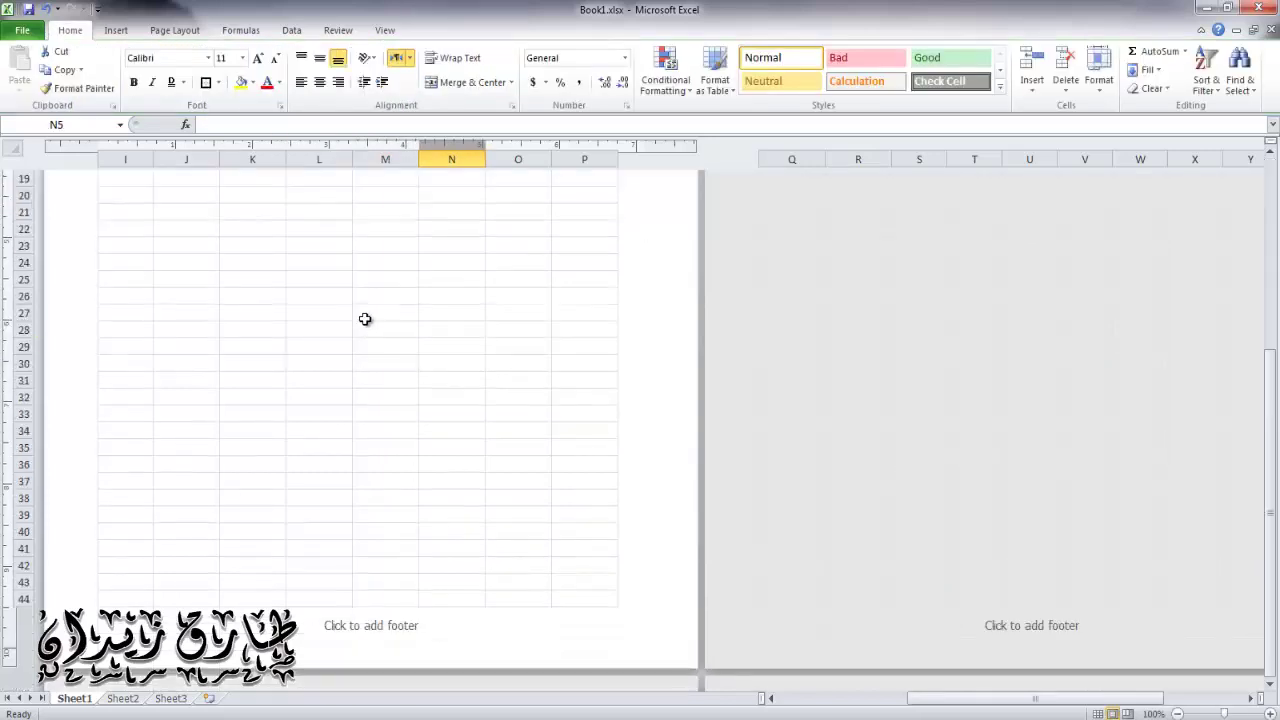
{"action": "scroll", "coordinate": [365, 319], "scroll_direction": "down", "scroll_amount": 3}
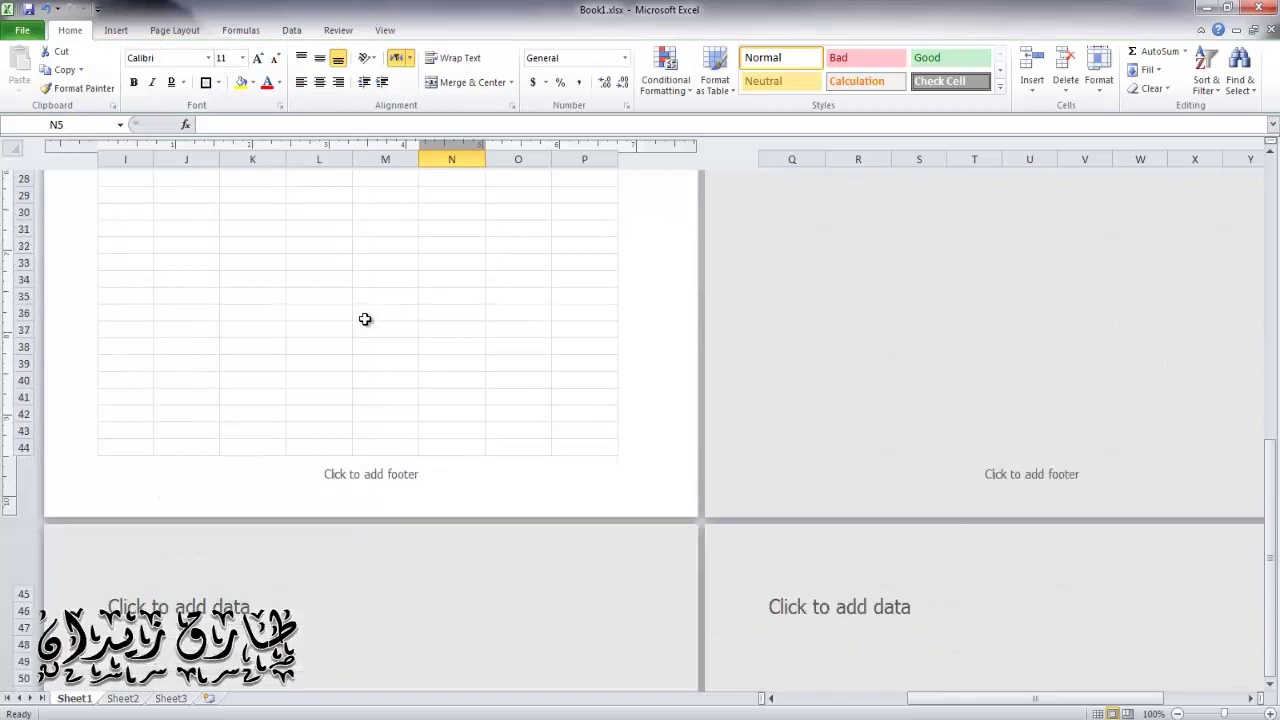
{"action": "left_click", "coordinate": [378, 478]}
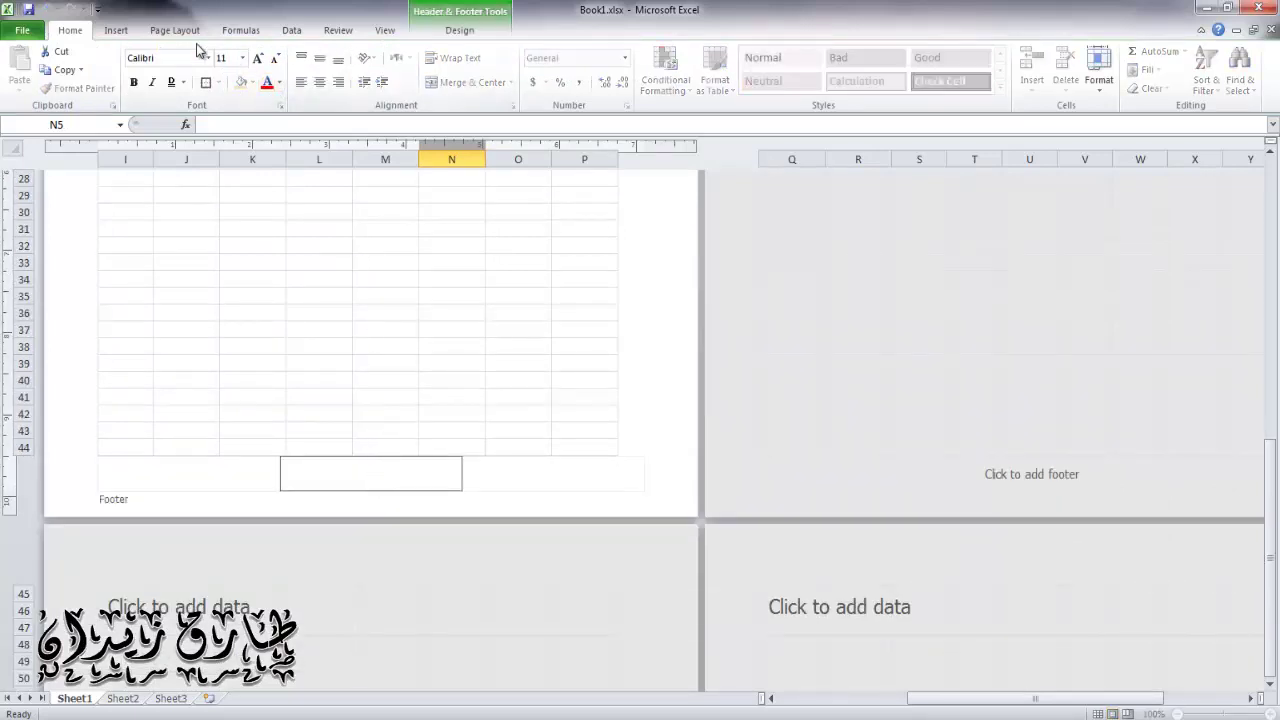
- Fill the centre footer with the sheet name and current date, reading Sheet1 12/5/2017
{"action": "left_click", "coordinate": [117, 31]}
{"action": "left_click", "coordinate": [450, 34]}
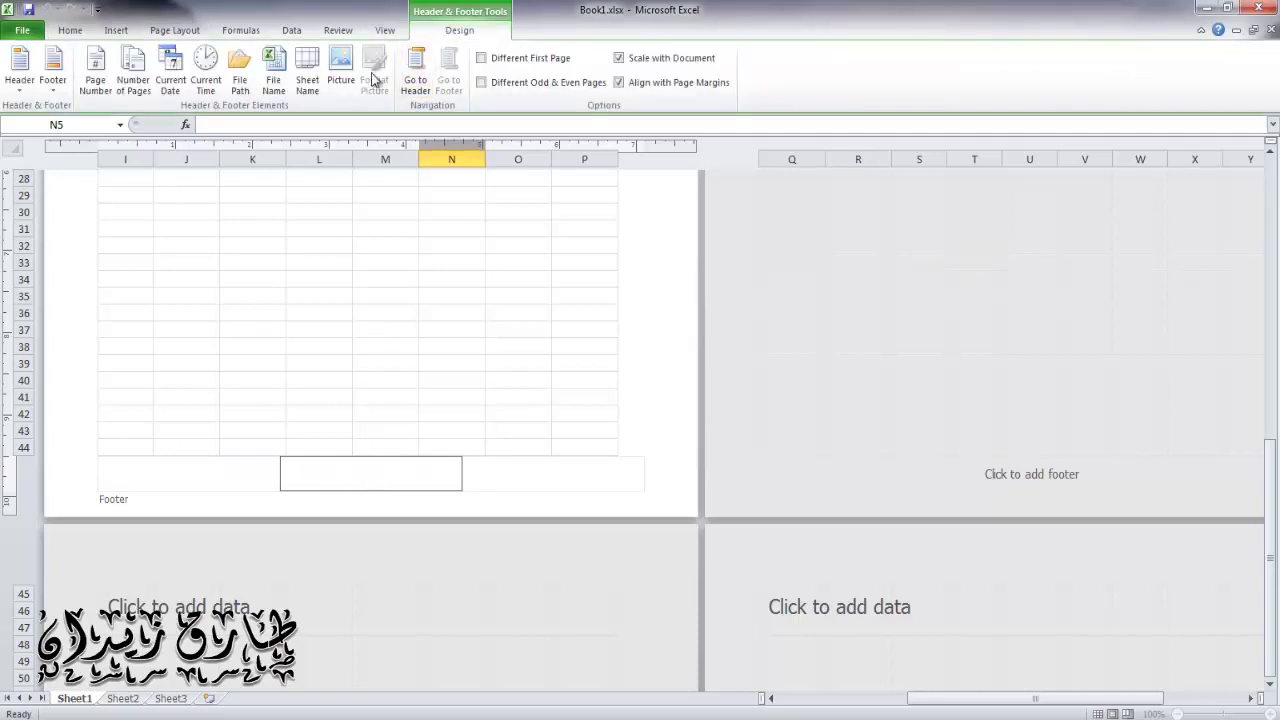
{"action": "left_click", "coordinate": [308, 88]}
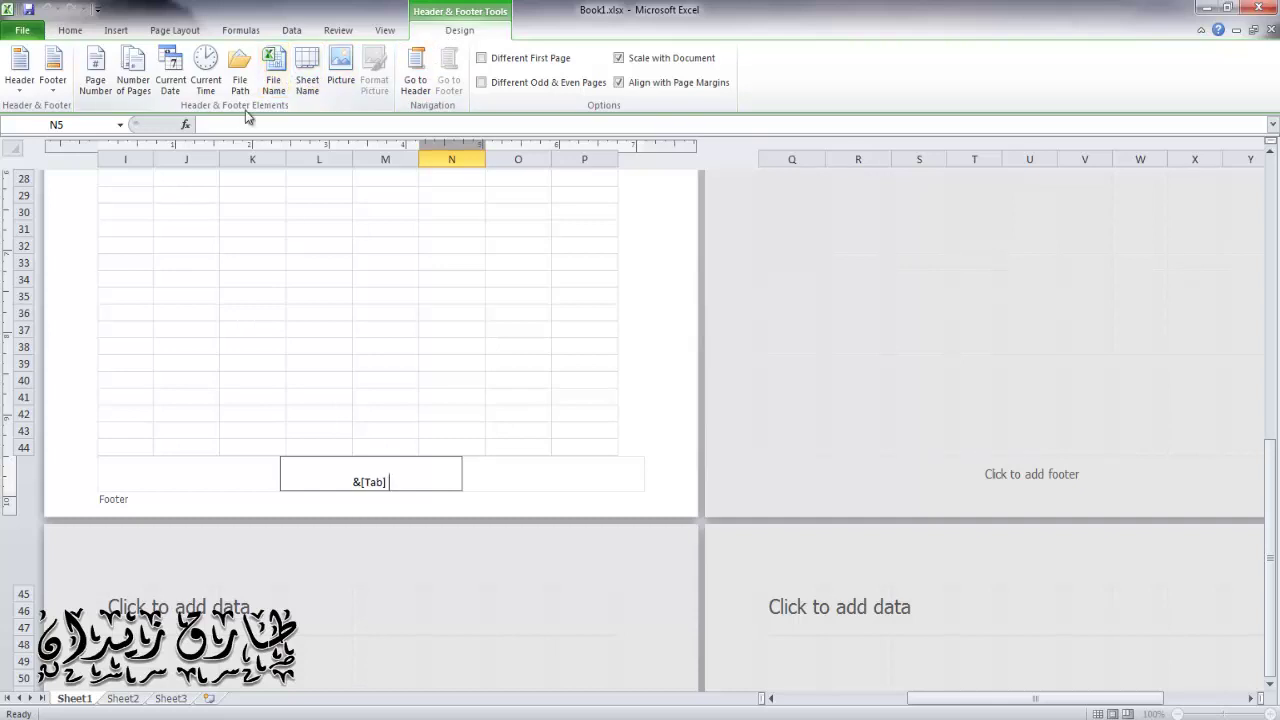
{"action": "left_click", "coordinate": [170, 80]}
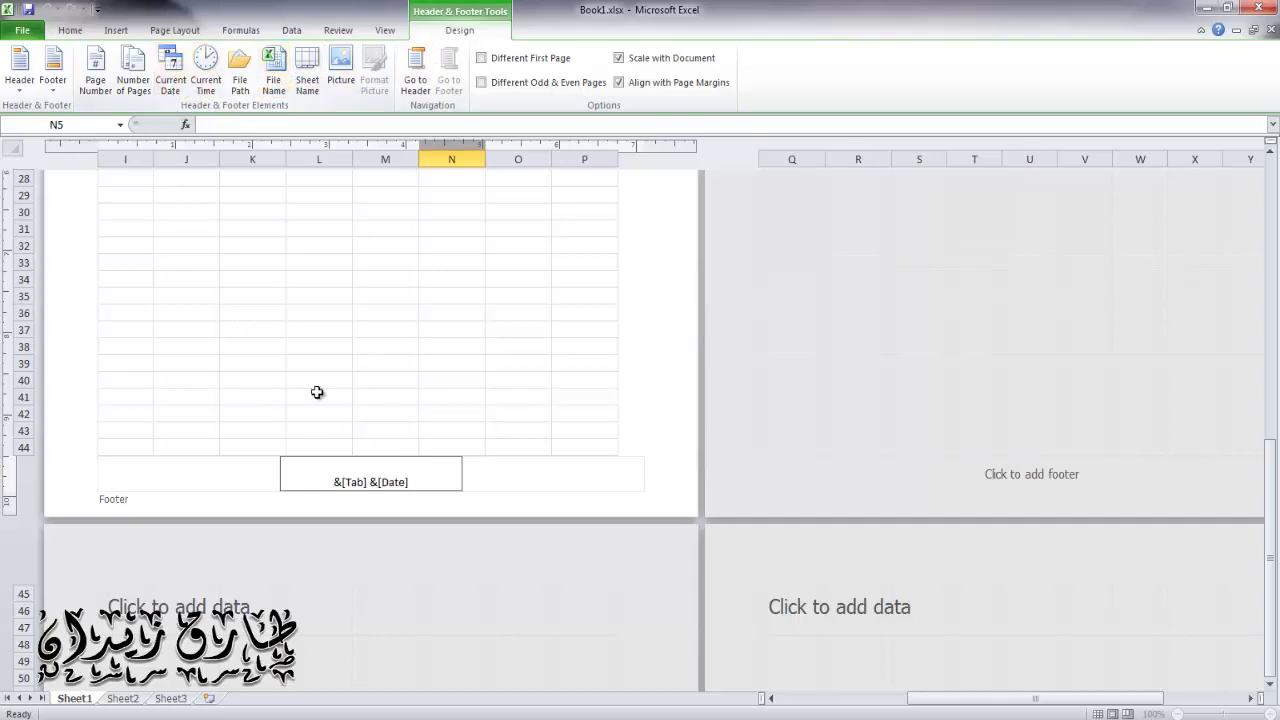
{"action": "left_click", "coordinate": [403, 411]}
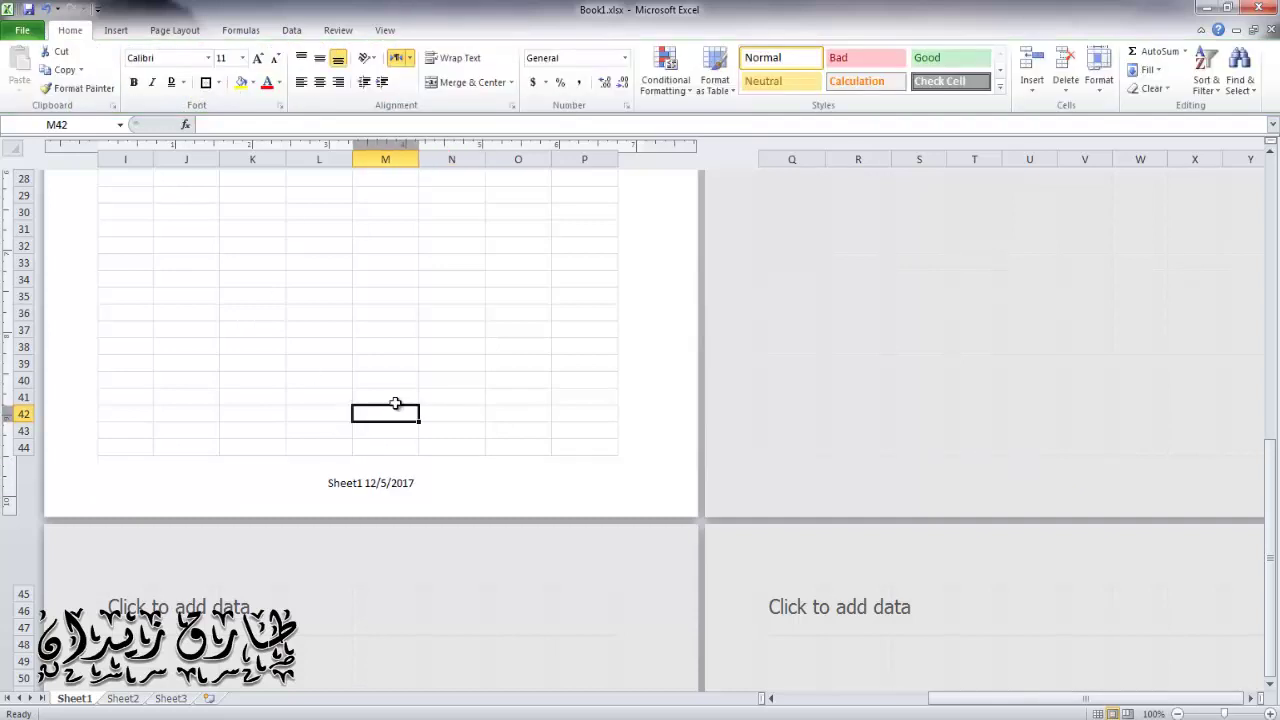
{"action": "scroll", "coordinate": [405, 402], "scroll_direction": "up", "scroll_amount": 10}
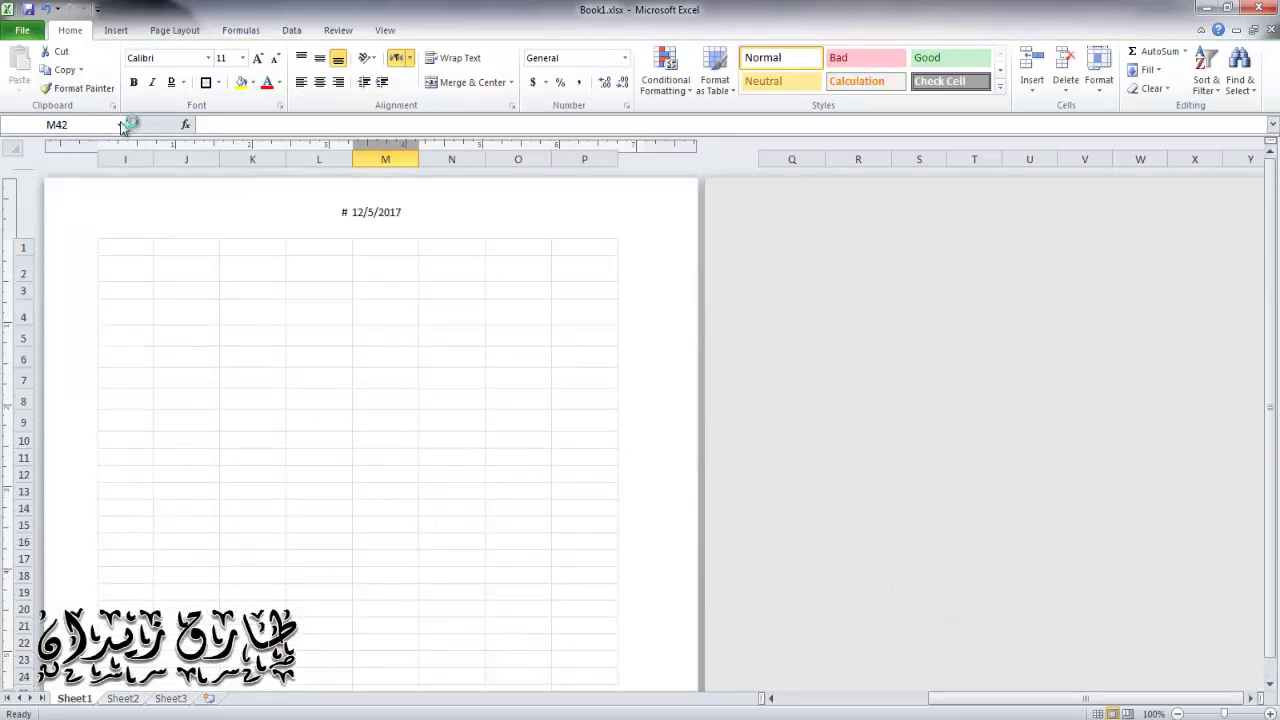
{"action": "scroll", "coordinate": [603, 444], "scroll_direction": "down", "scroll_amount": 4}
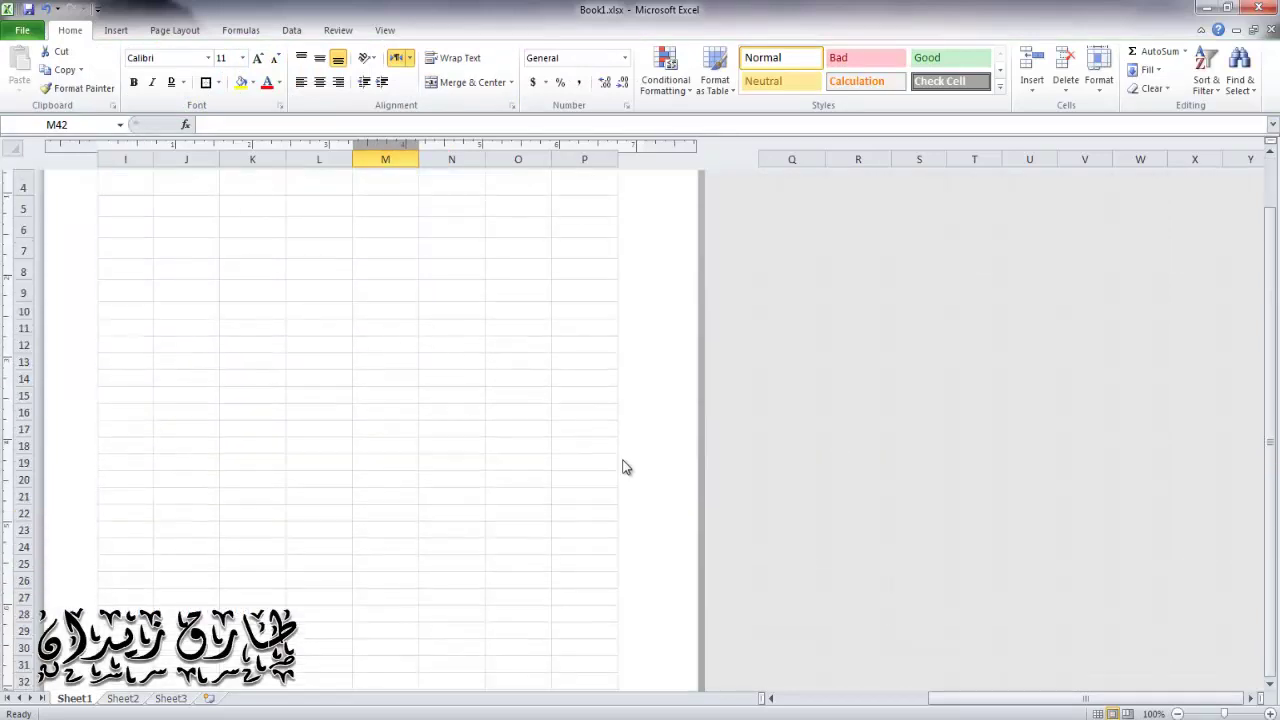
{"action": "scroll", "coordinate": [610, 450], "scroll_direction": "down", "scroll_amount": 8}
{"action": "scroll", "coordinate": [599, 435], "scroll_direction": "down", "scroll_amount": 8}
{"action": "scroll", "coordinate": [471, 423], "scroll_direction": "down", "scroll_amount": 8}
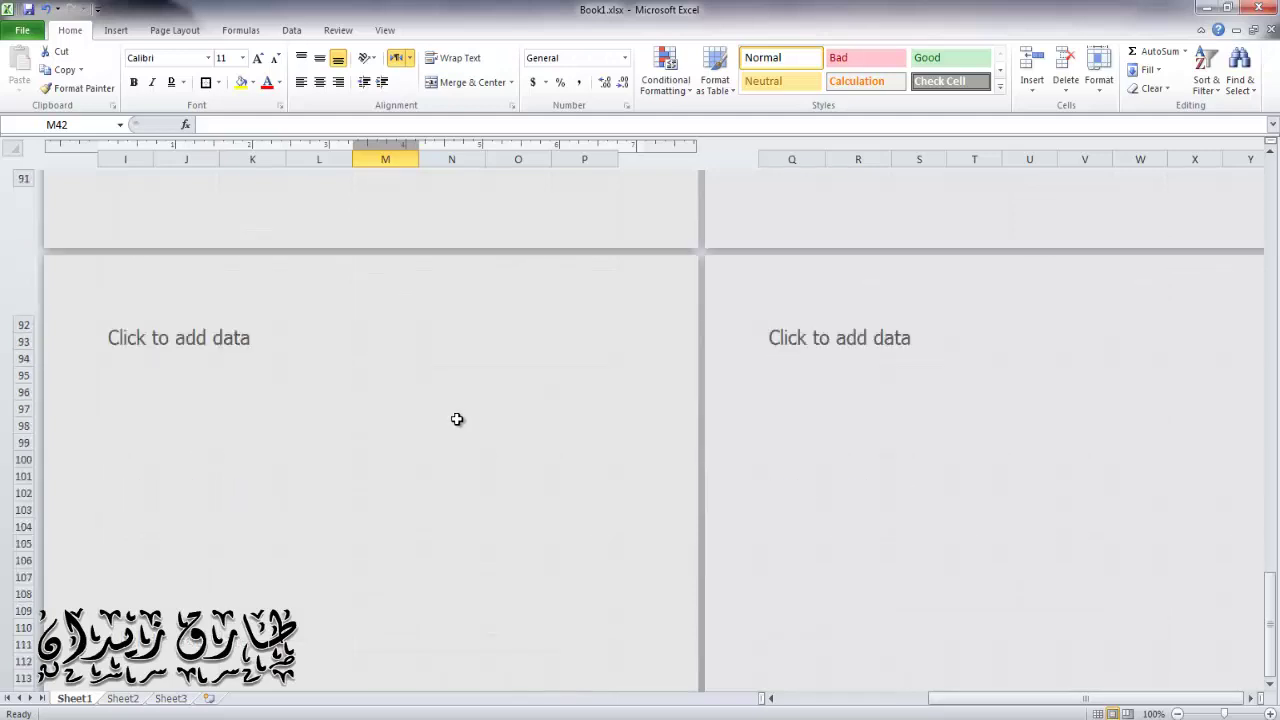
{"action": "scroll", "coordinate": [455, 418], "scroll_direction": "up", "scroll_amount": 8}
{"action": "scroll", "coordinate": [449, 409], "scroll_direction": "up", "scroll_amount": 6}
{"action": "scroll", "coordinate": [423, 386], "scroll_direction": "up", "scroll_amount": 5}
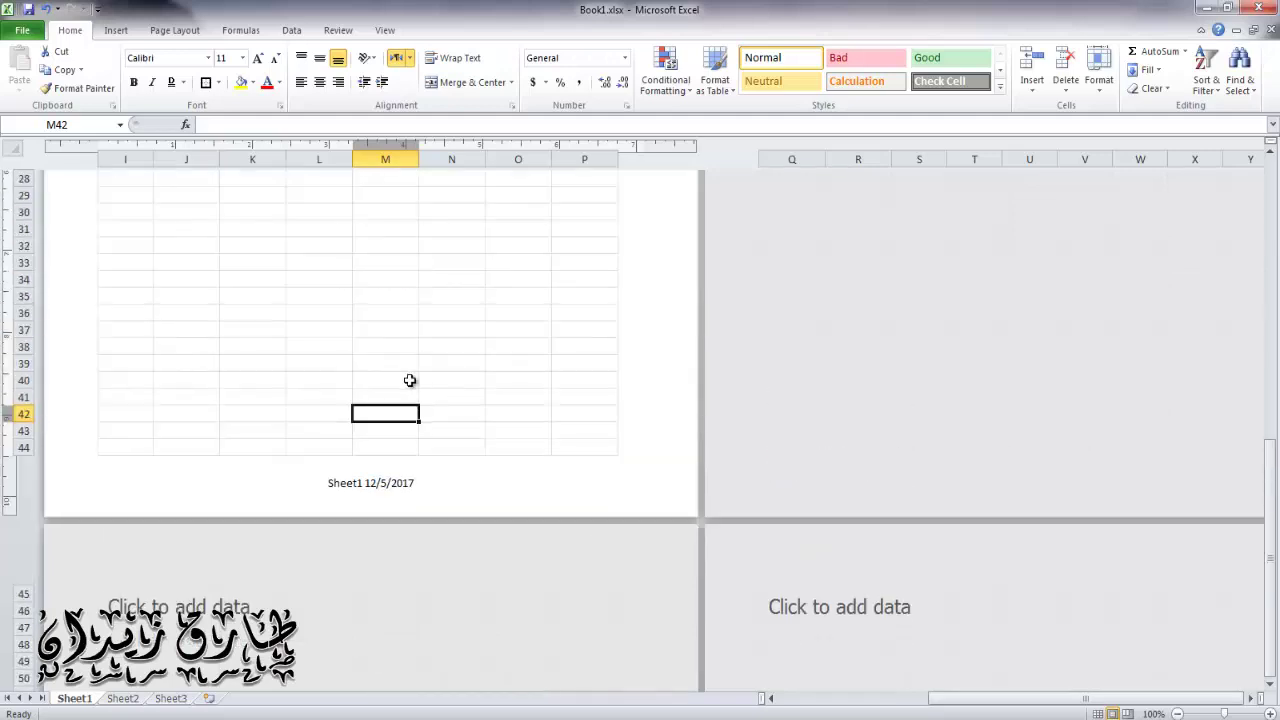
{"action": "key", "text": "Down"}
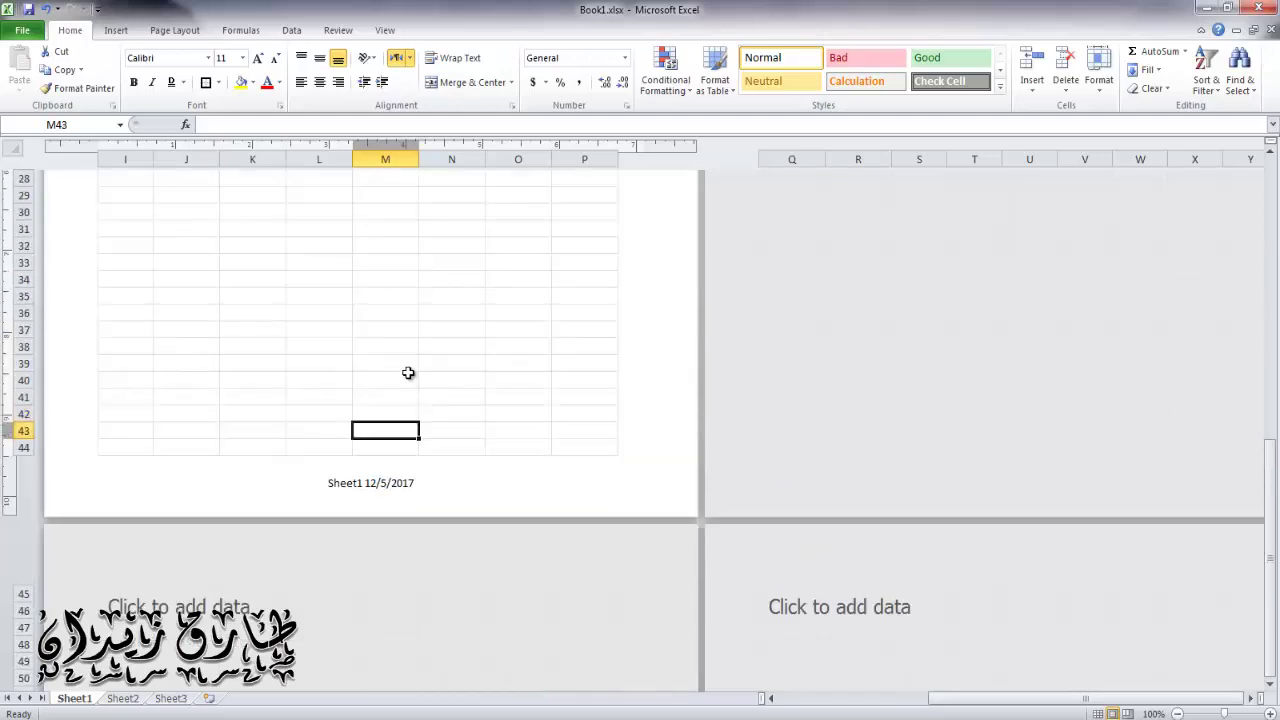
{"action": "left_click", "coordinate": [22, 38]}
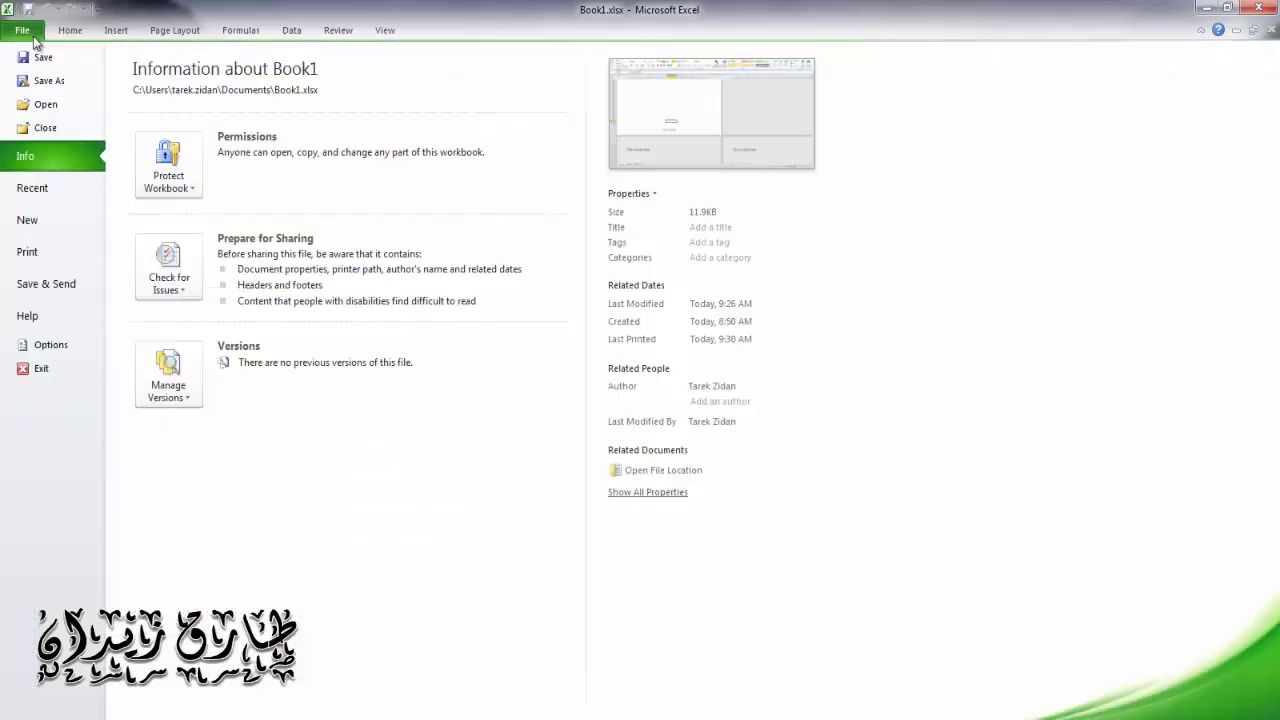
{"action": "left_click", "coordinate": [68, 32]}
{"action": "scroll", "coordinate": [348, 363], "scroll_direction": "up", "scroll_amount": 7}
{"action": "scroll", "coordinate": [347, 370], "scroll_direction": "up", "scroll_amount": 3}
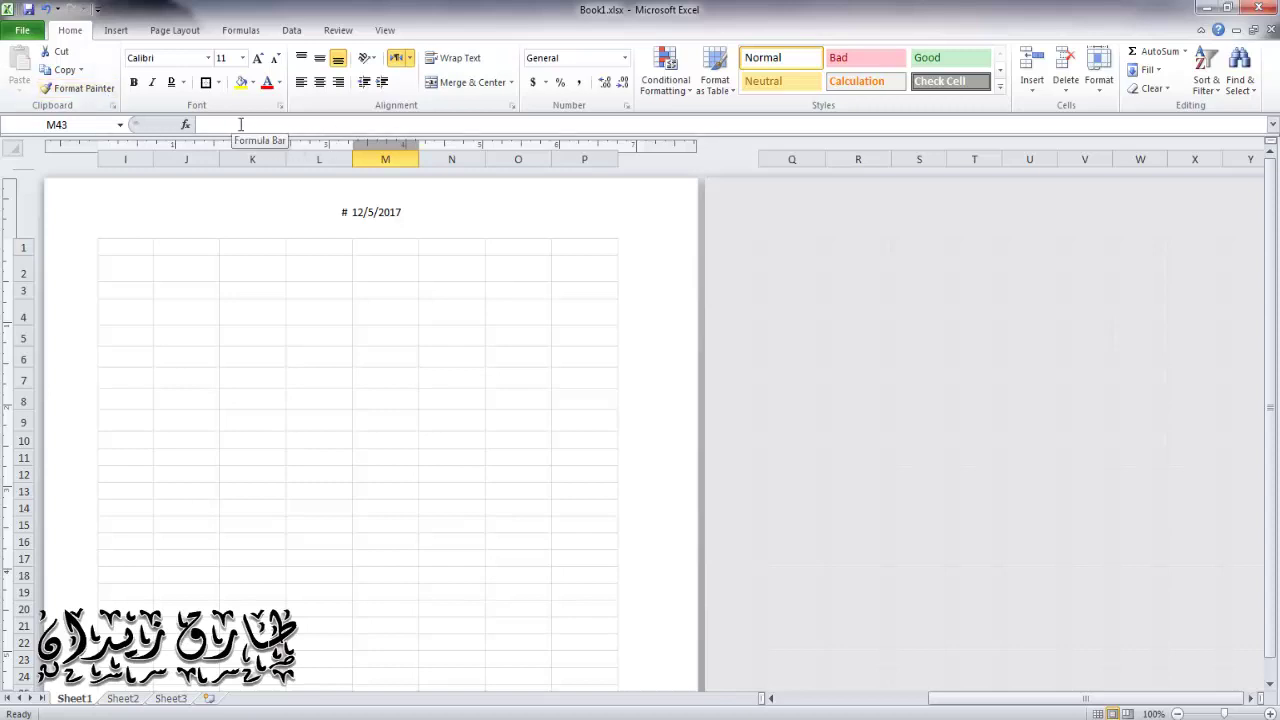
{"action": "left_click", "coordinate": [125, 159]}
{"action": "left_click", "coordinate": [186, 159]}
{"action": "left_click", "coordinate": [292, 315]}
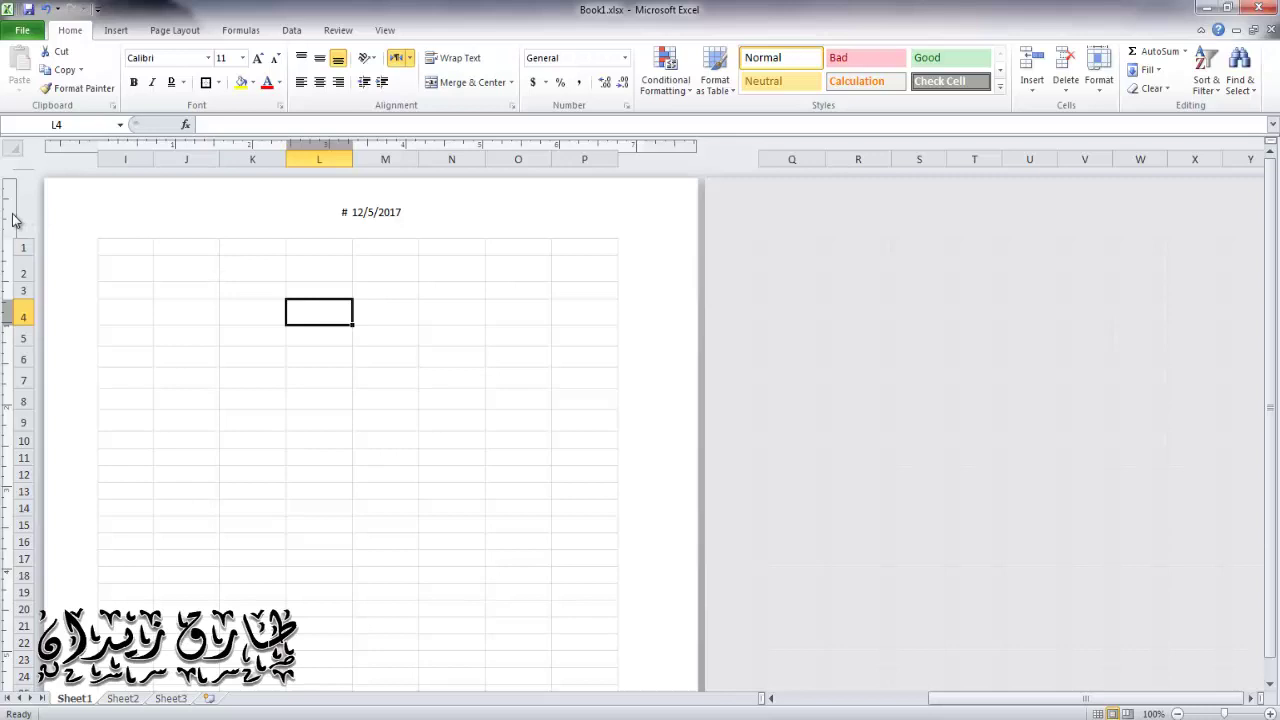
{"action": "left_click", "coordinate": [134, 698]}
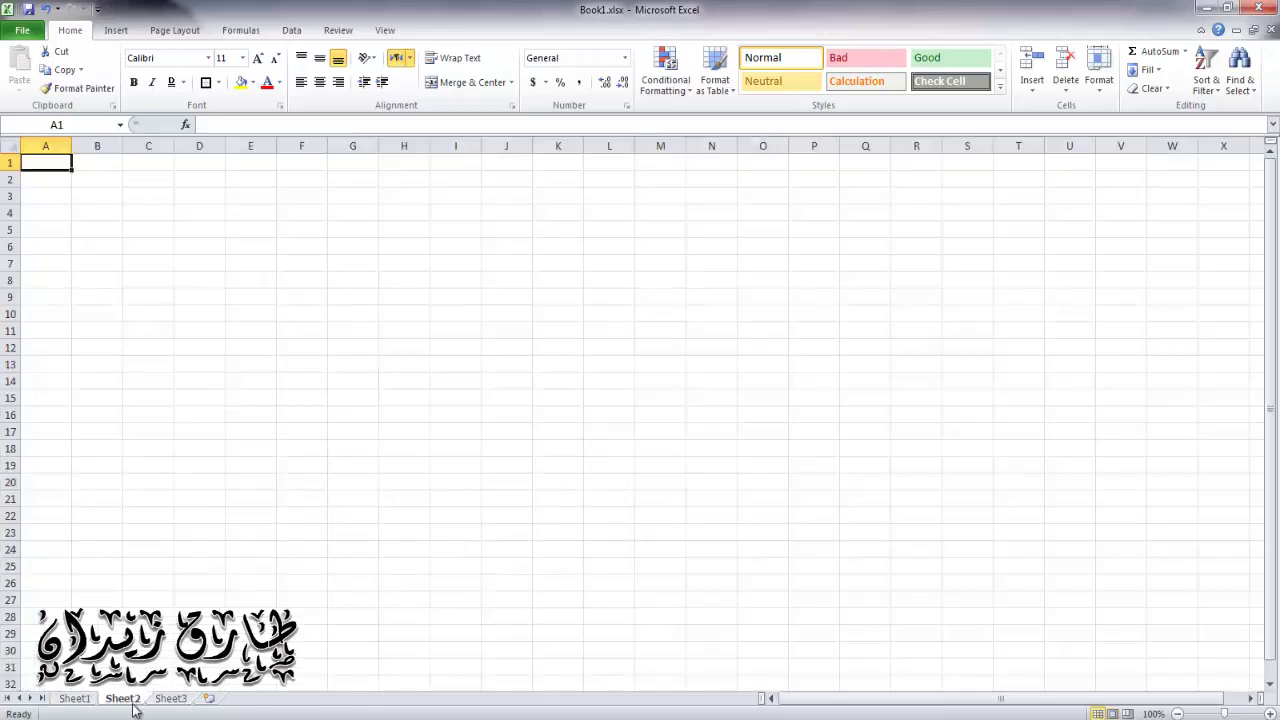
{"action": "left_click", "coordinate": [156, 703]}
{"action": "left_click", "coordinate": [84, 699]}
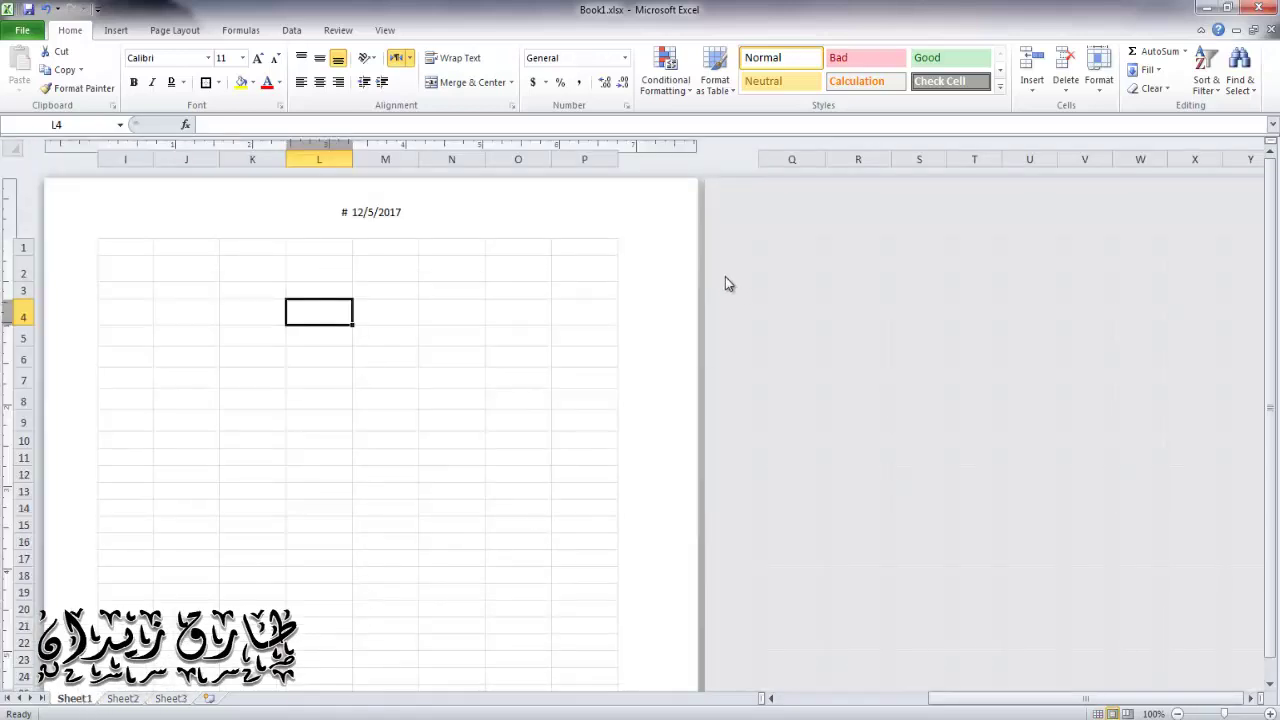
{"action": "left_click", "coordinate": [270, 161]}
{"action": "left_click", "coordinate": [590, 382]}
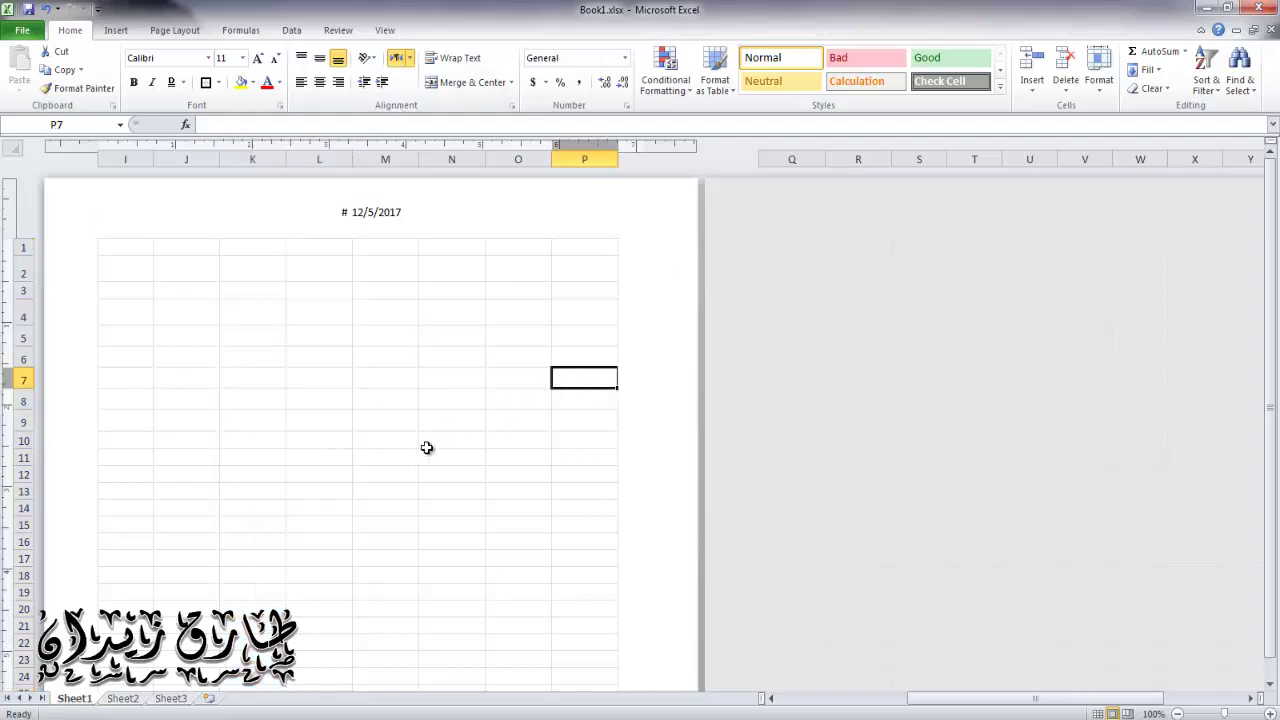
{"action": "key", "text": "ctrl+Home"}
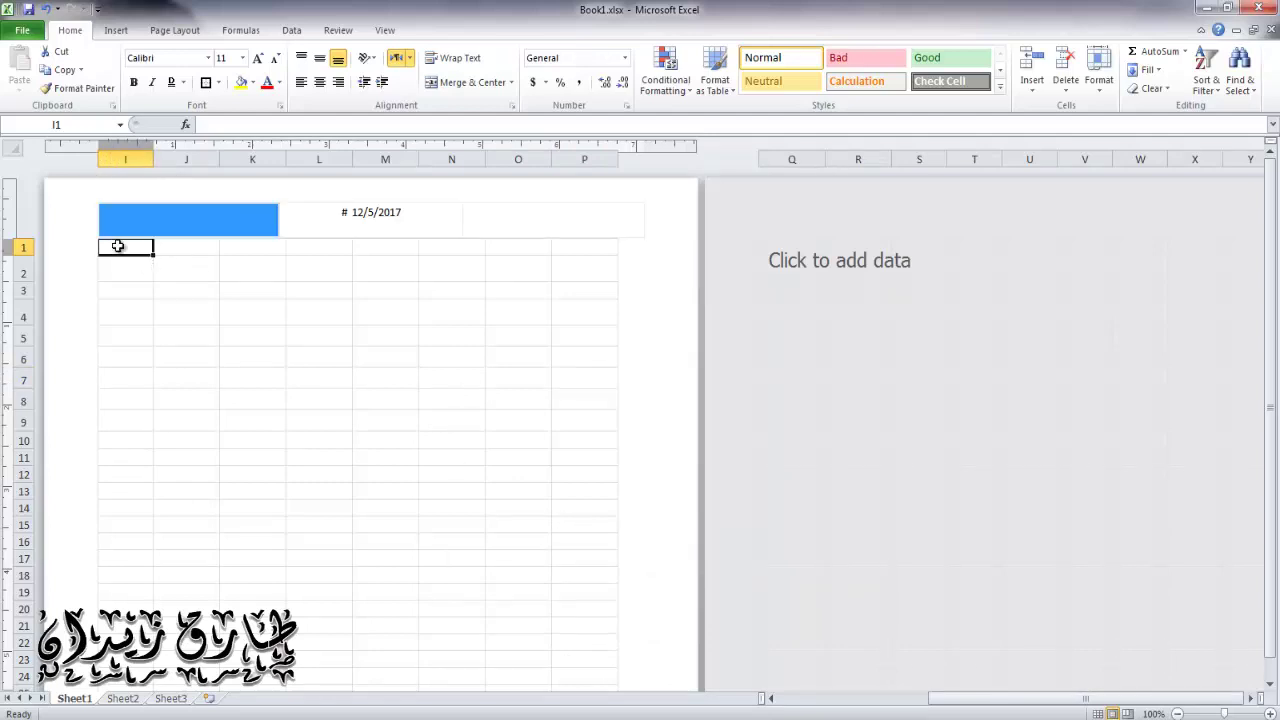
- Hide the blank space between pages and select cells F16, F11 and F20:G20
{"action": "left_click_drag", "start_coordinate": [1020, 707], "coordinate": [806, 698]}
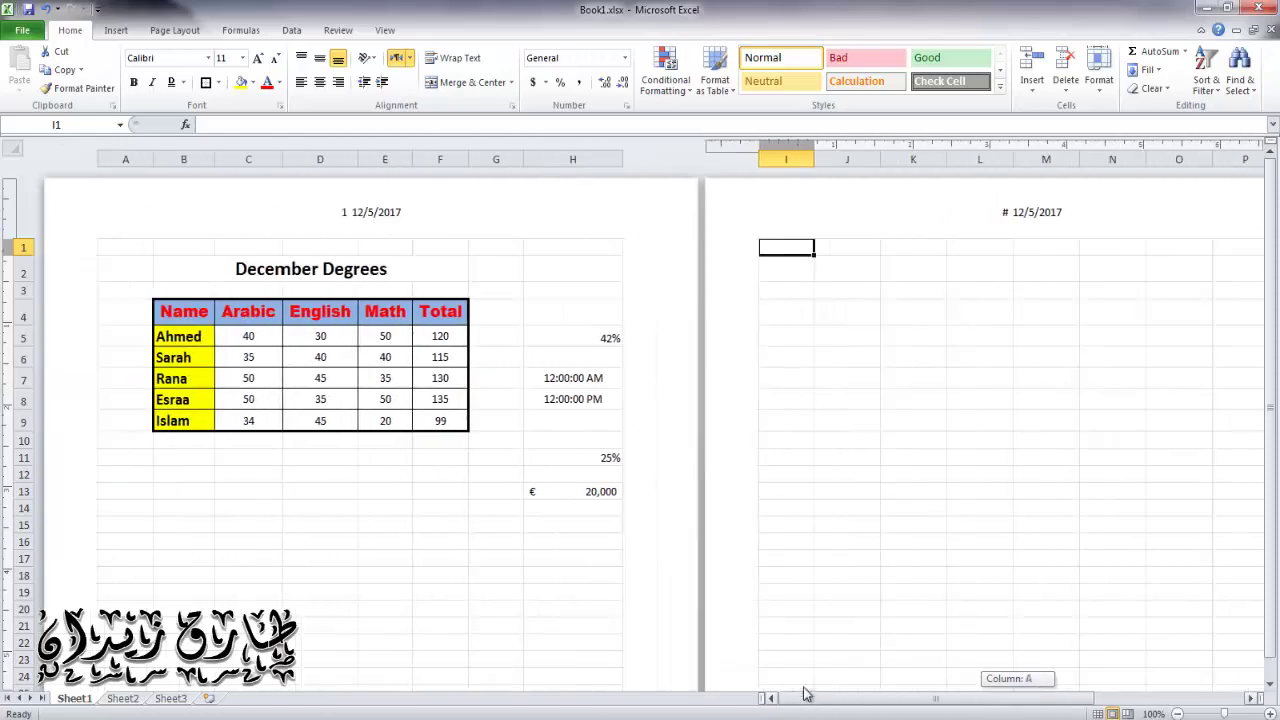
{"action": "left_click", "coordinate": [433, 537]}
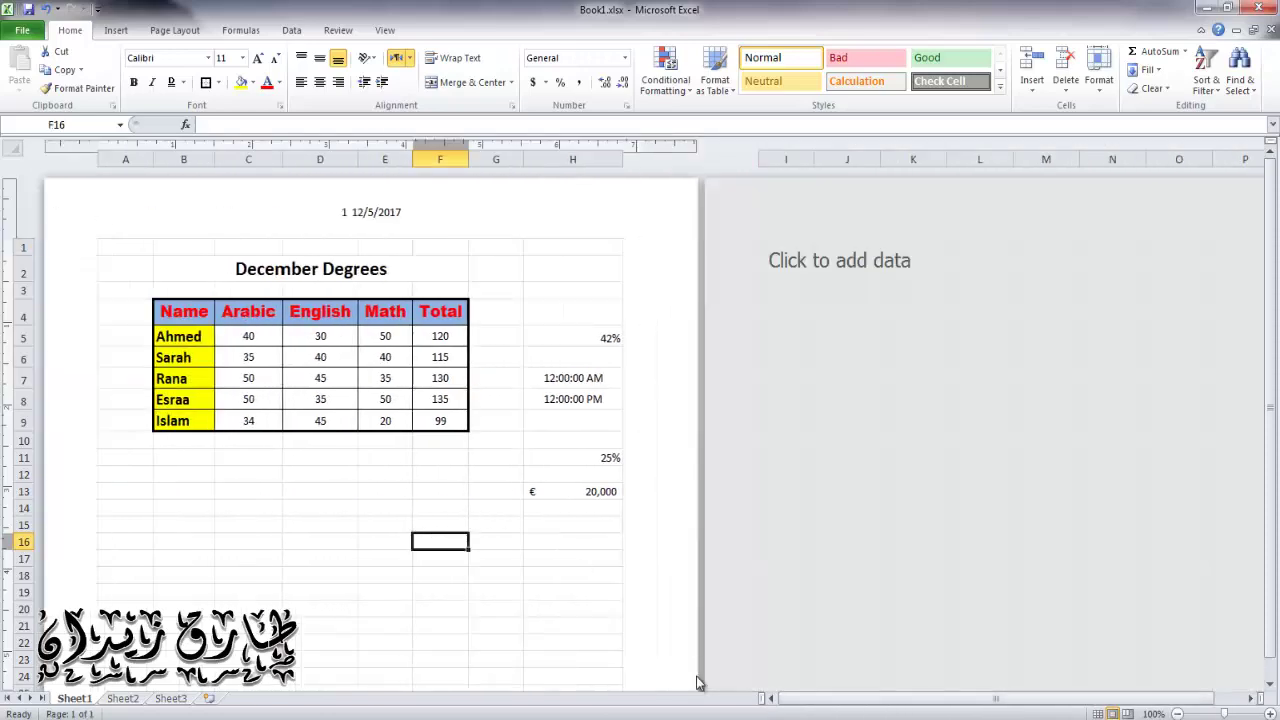
{"action": "scroll", "coordinate": [724, 395], "scroll_direction": "down", "scroll_amount": 4}
{"action": "scroll", "coordinate": [680, 378], "scroll_direction": "up", "scroll_amount": 4}
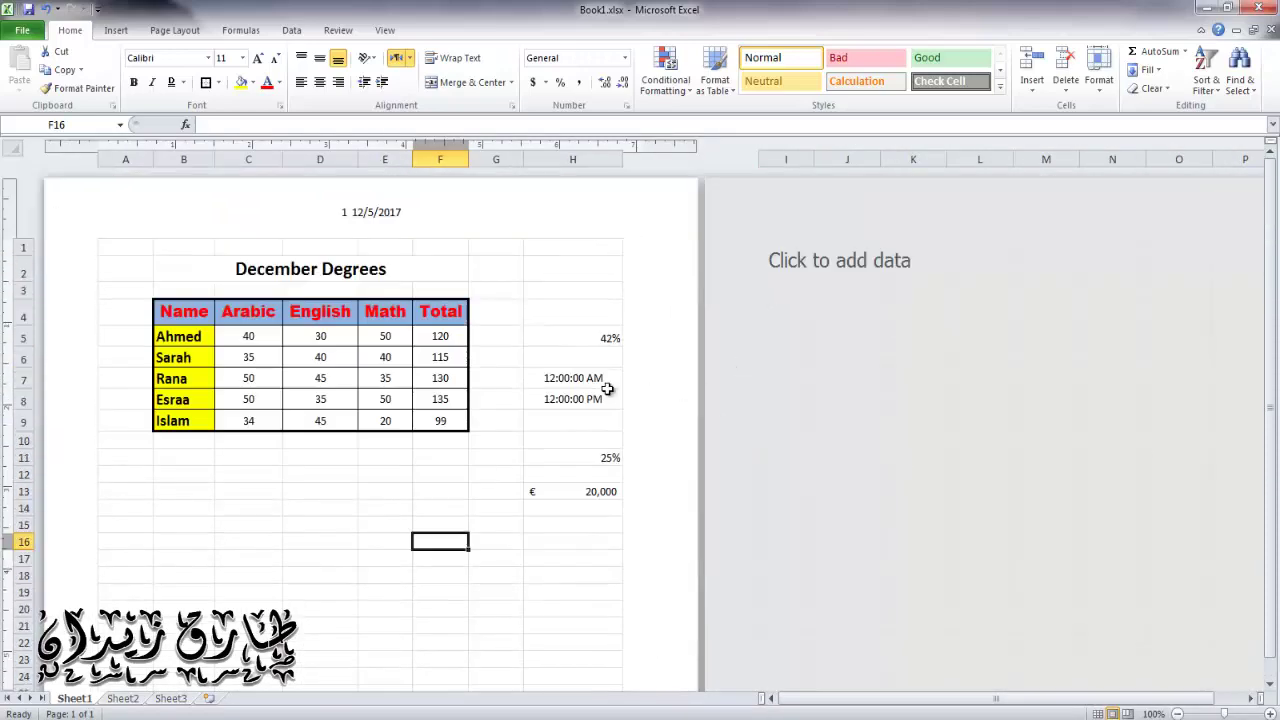
{"action": "left_click", "coordinate": [702, 327]}
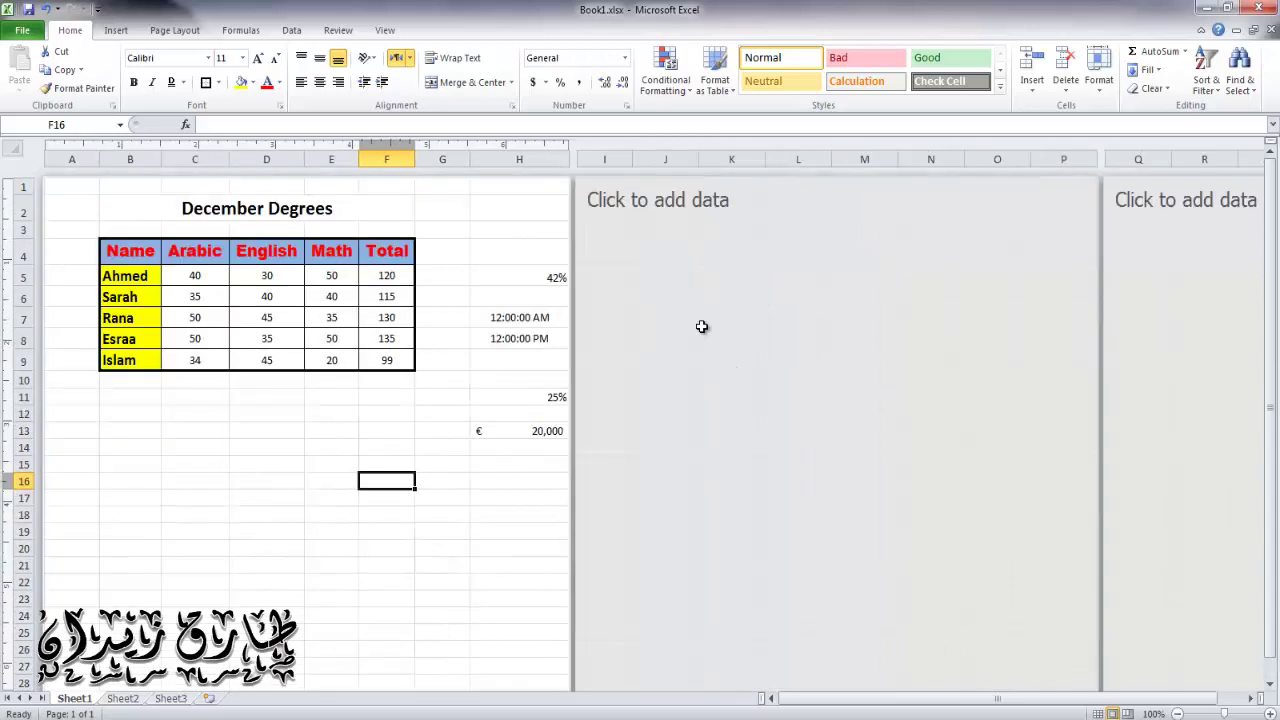
{"action": "left_click", "coordinate": [413, 391]}
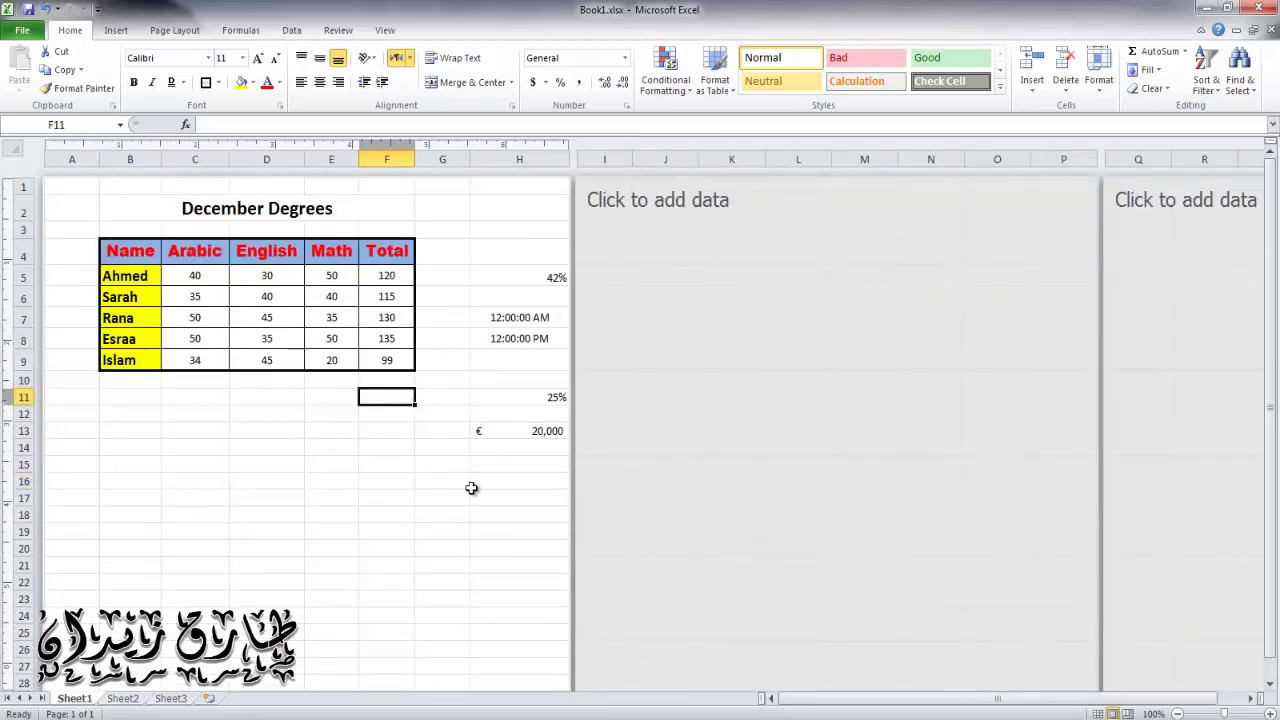
{"action": "left_click_drag", "start_coordinate": [424, 548], "coordinate": [408, 548]}
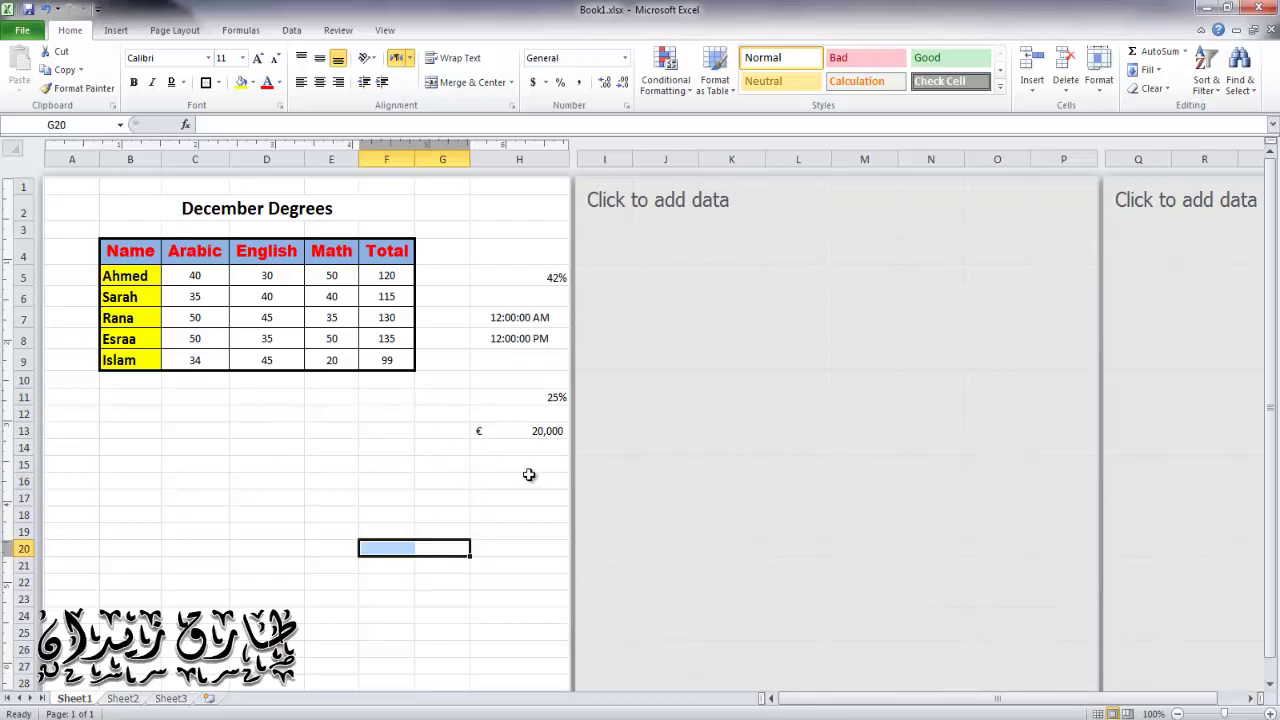
{"action": "scroll", "coordinate": [508, 415], "scroll_direction": "down", "scroll_amount": 6}
{"action": "scroll", "coordinate": [508, 417], "scroll_direction": "up", "scroll_amount": 6}
- Check the 1 12/5/2017 header, then show the December Degrees page in print preview
{"action": "left_click", "coordinate": [116, 30]}
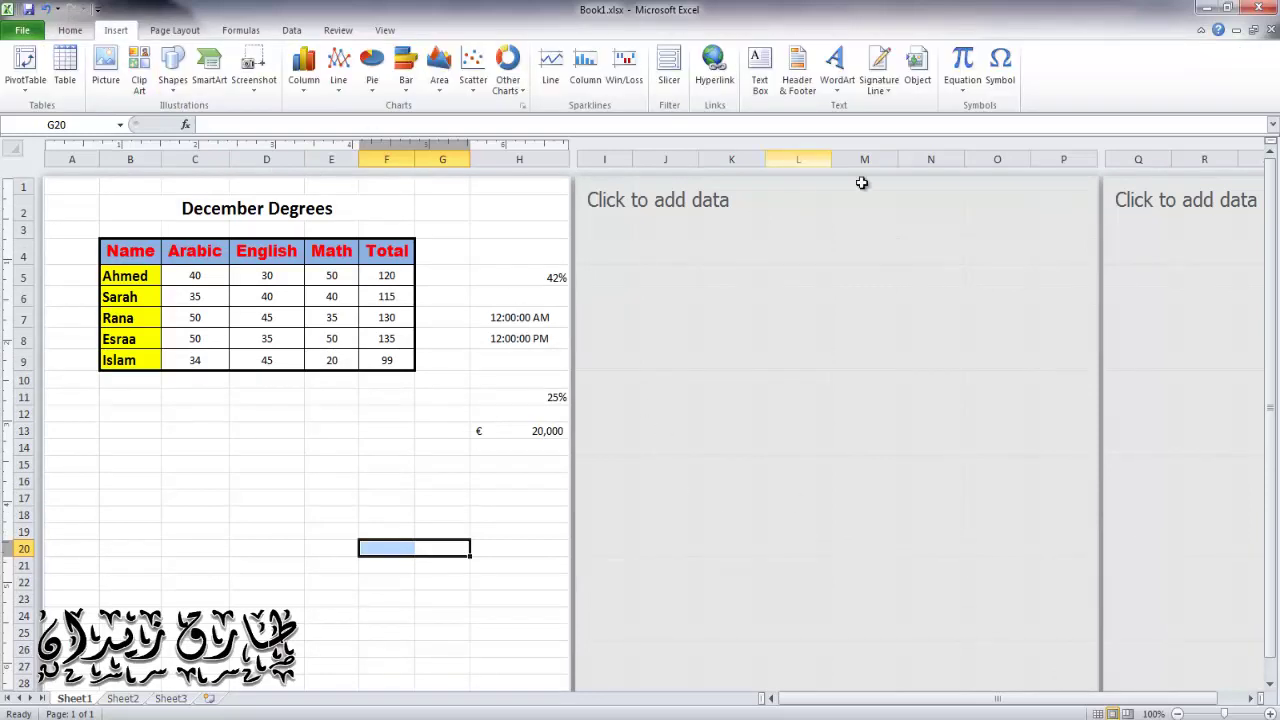
{"action": "left_click", "coordinate": [796, 75]}
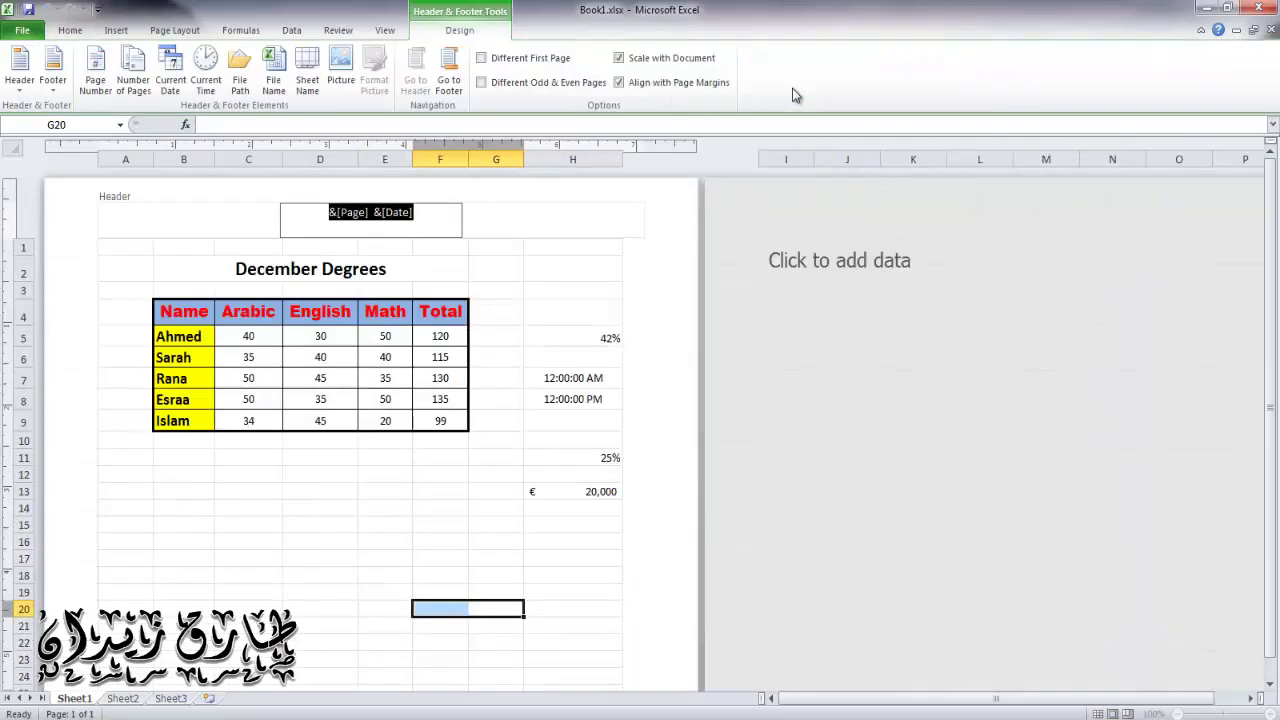
{"action": "left_click", "coordinate": [476, 558]}
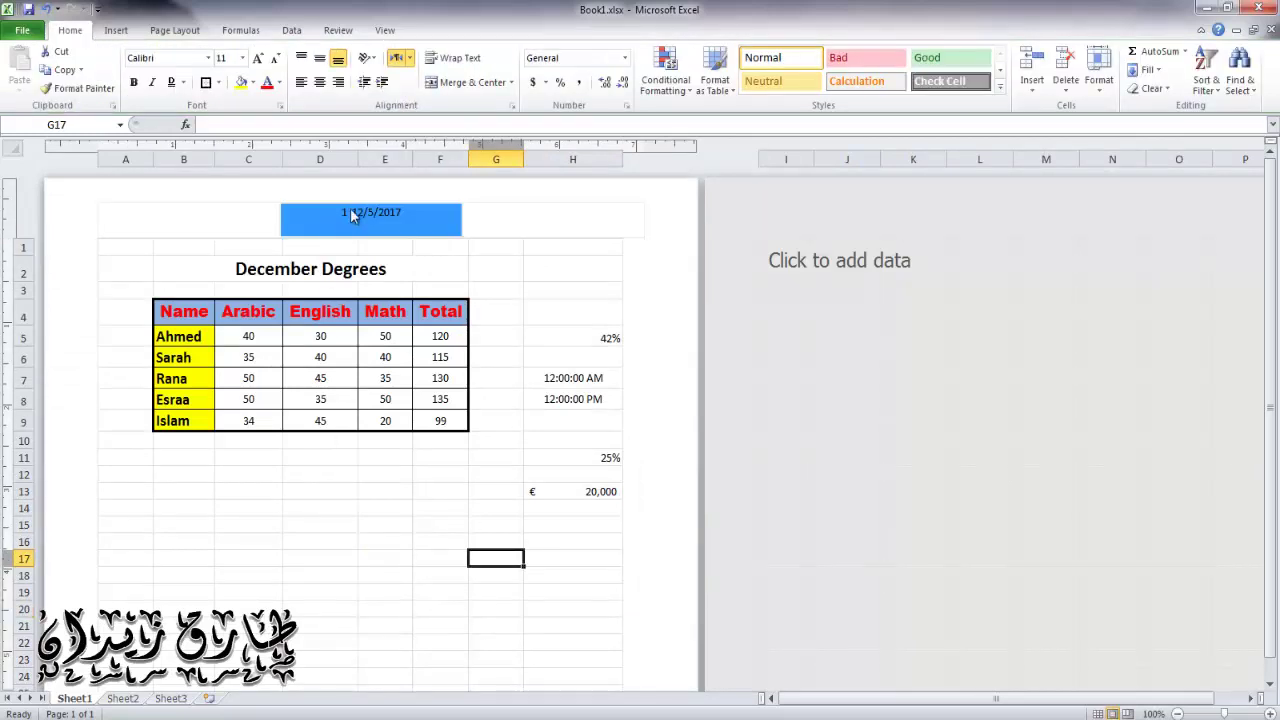
{"action": "scroll", "coordinate": [471, 357], "scroll_direction": "down", "scroll_amount": 5}
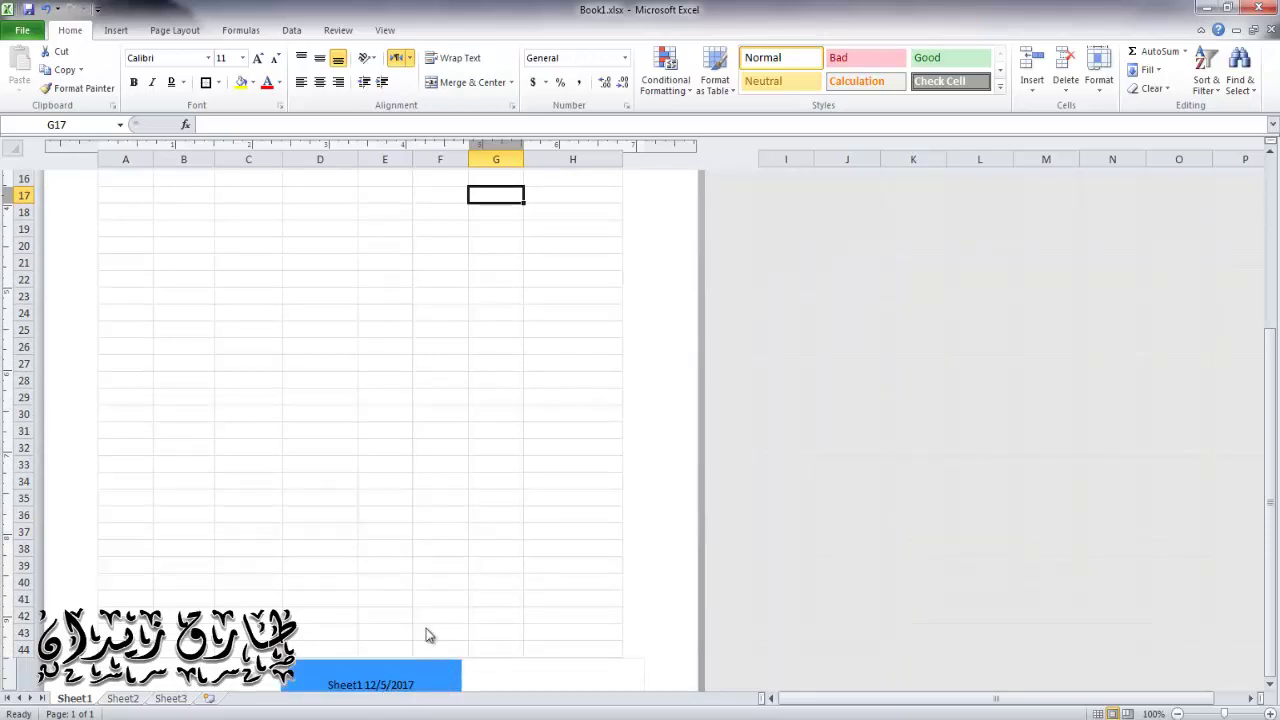
{"action": "scroll", "coordinate": [428, 636], "scroll_direction": "down", "scroll_amount": 1}
{"action": "left_click", "coordinate": [36, 35]}
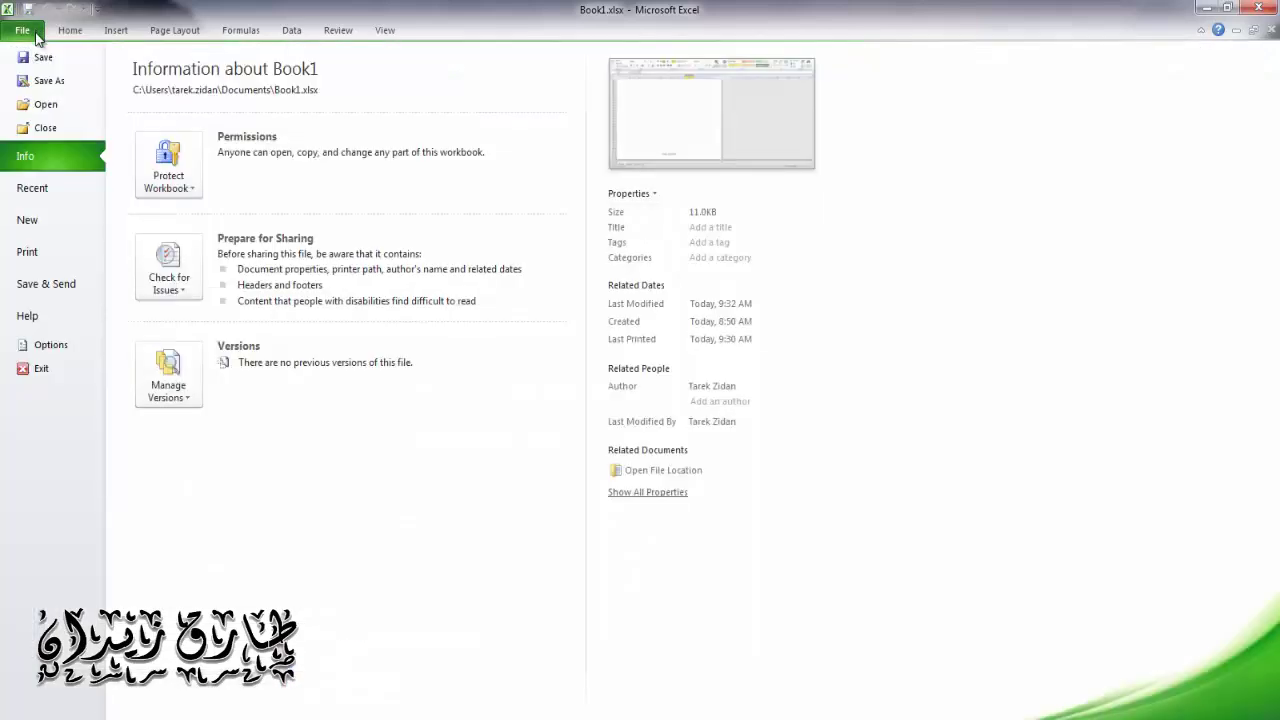
{"action": "left_click", "coordinate": [55, 252]}
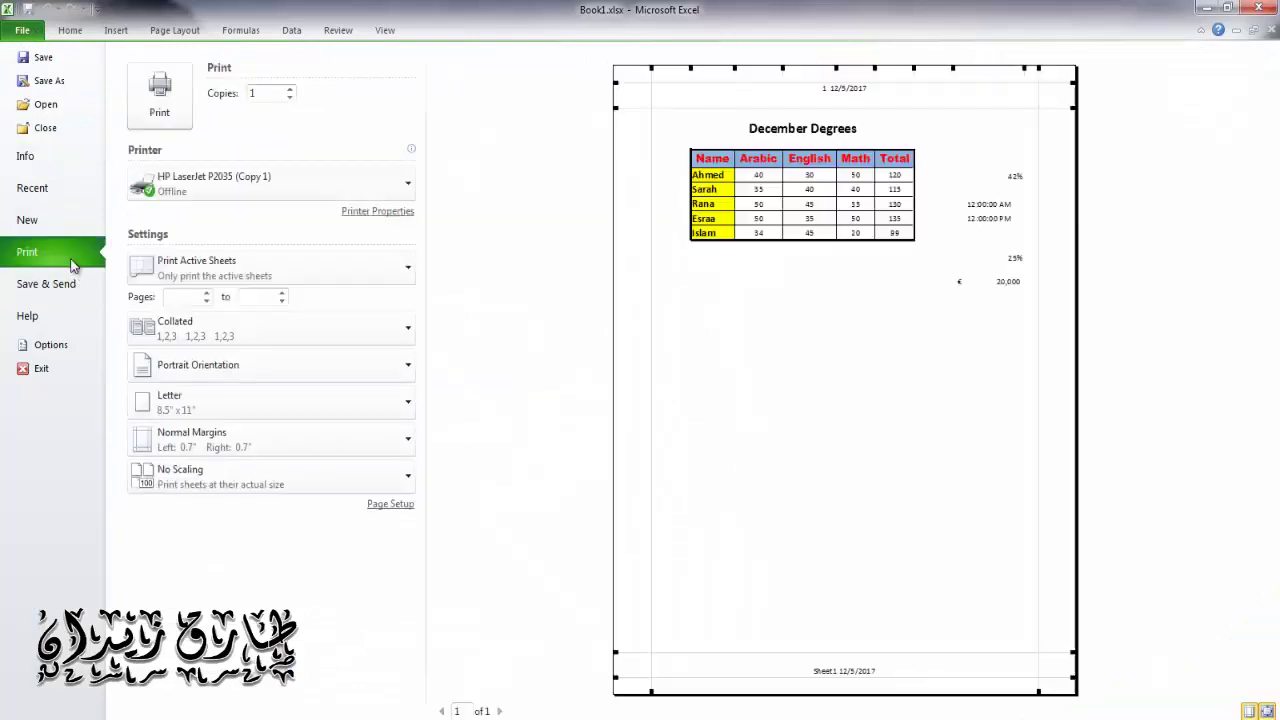
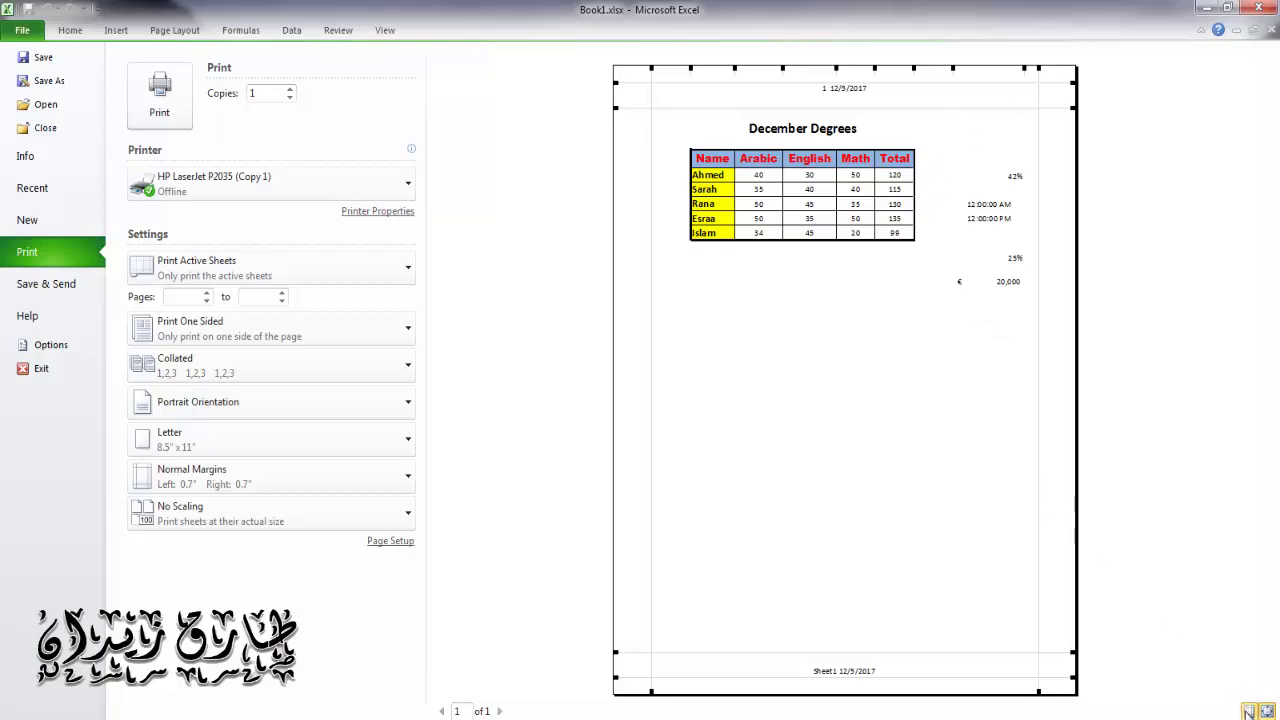
- In the print preview, set the left margin to 0.3" and right to 0.28", with header and footer nearer the edges
{"action": "left_click", "coordinate": [1248, 711]}
{"action": "left_click", "coordinate": [1246, 712]}
{"action": "left_click_drag", "start_coordinate": [918, 80], "coordinate": [918, 90]}
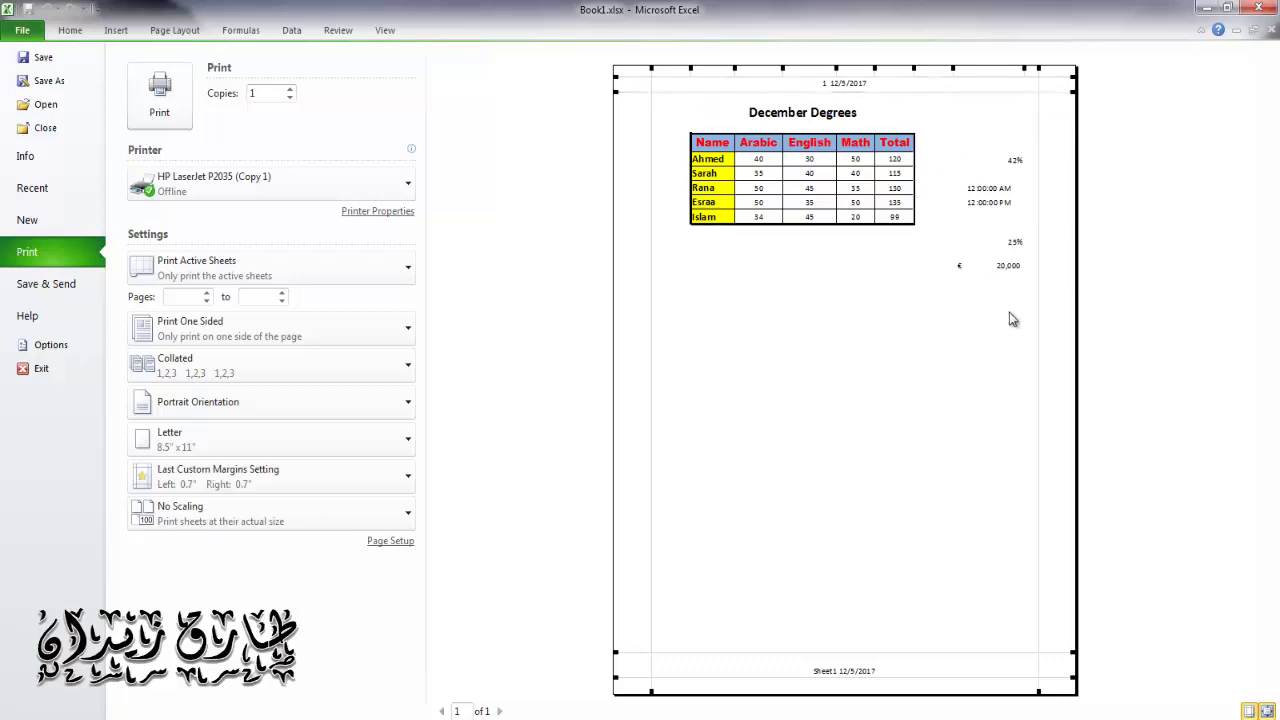
{"action": "left_click_drag", "start_coordinate": [1038, 270], "coordinate": [1060, 266]}
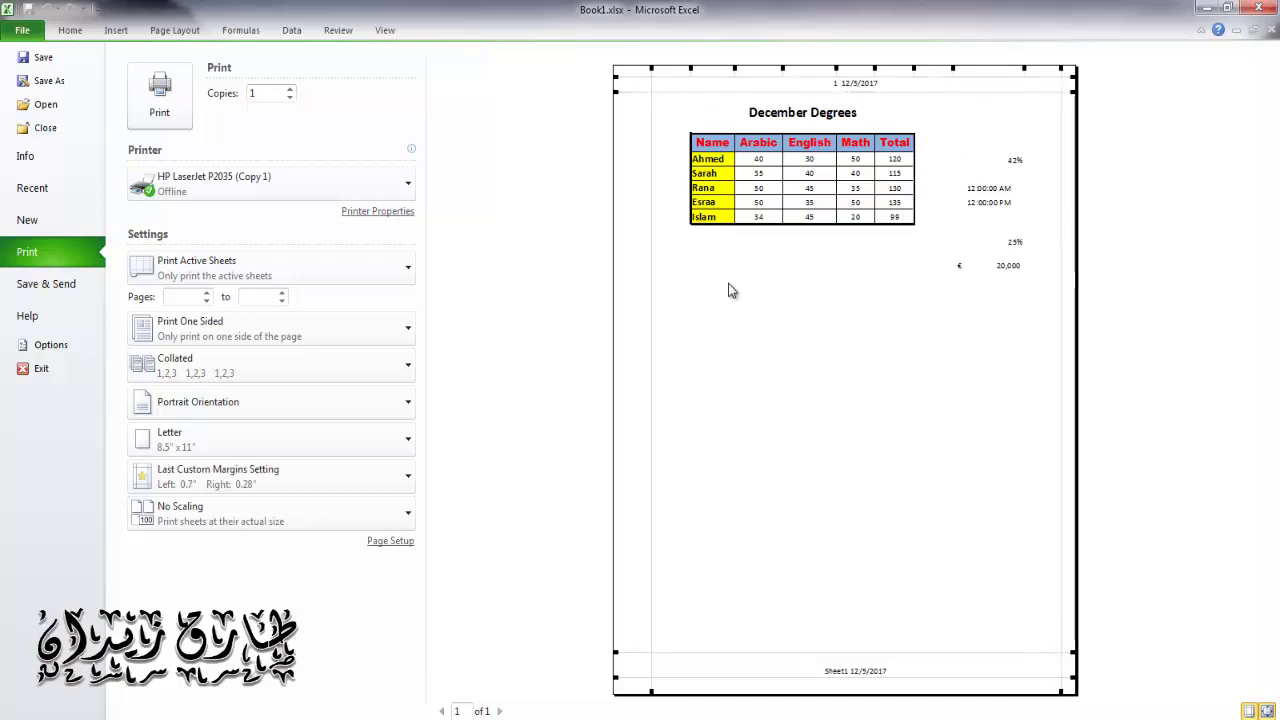
{"action": "left_click_drag", "start_coordinate": [650, 290], "coordinate": [629, 290]}
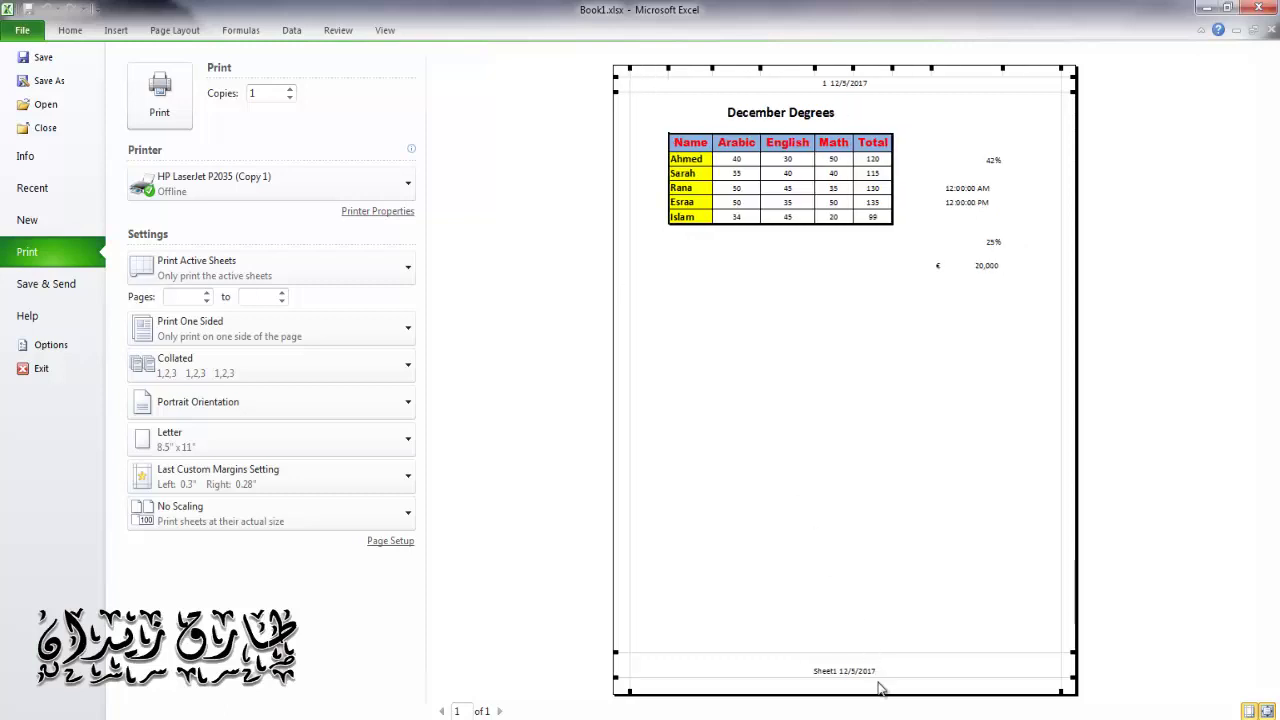
{"action": "left_click_drag", "start_coordinate": [880, 679], "coordinate": [904, 672]}
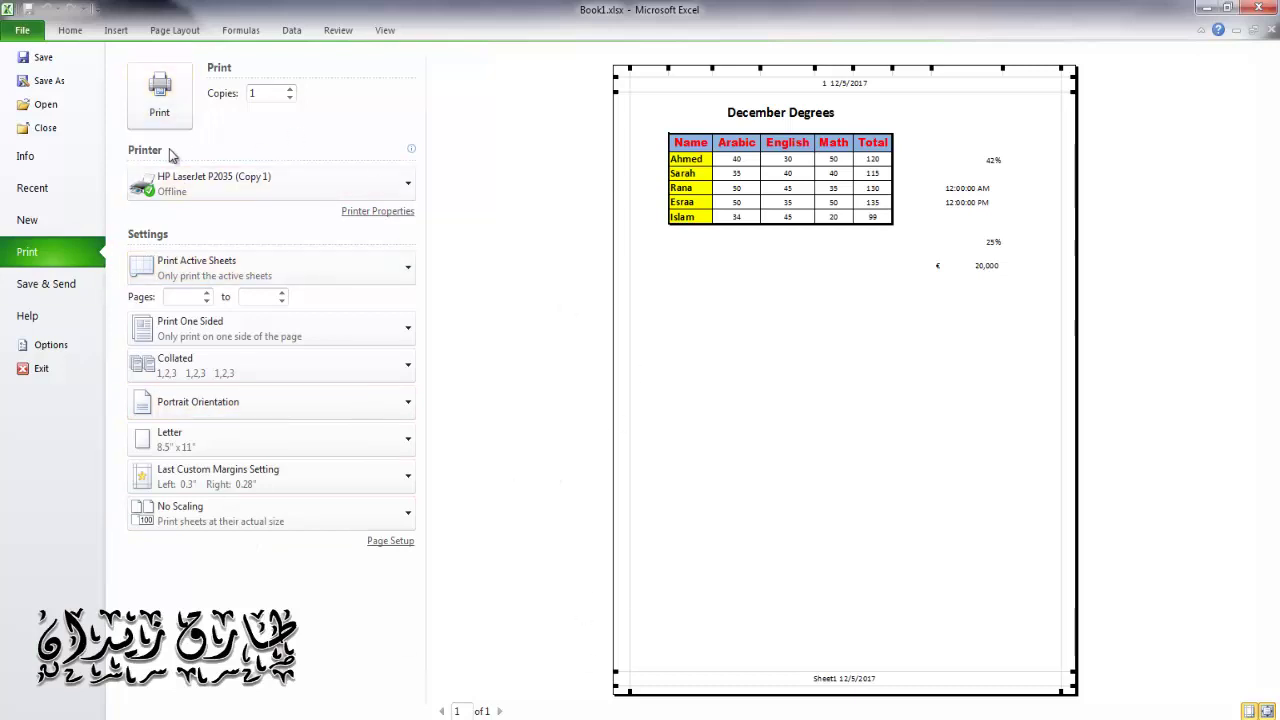
- Switch Sheet1's page orientation to Landscape from the Page Layout tab
{"action": "left_click", "coordinate": [64, 35]}
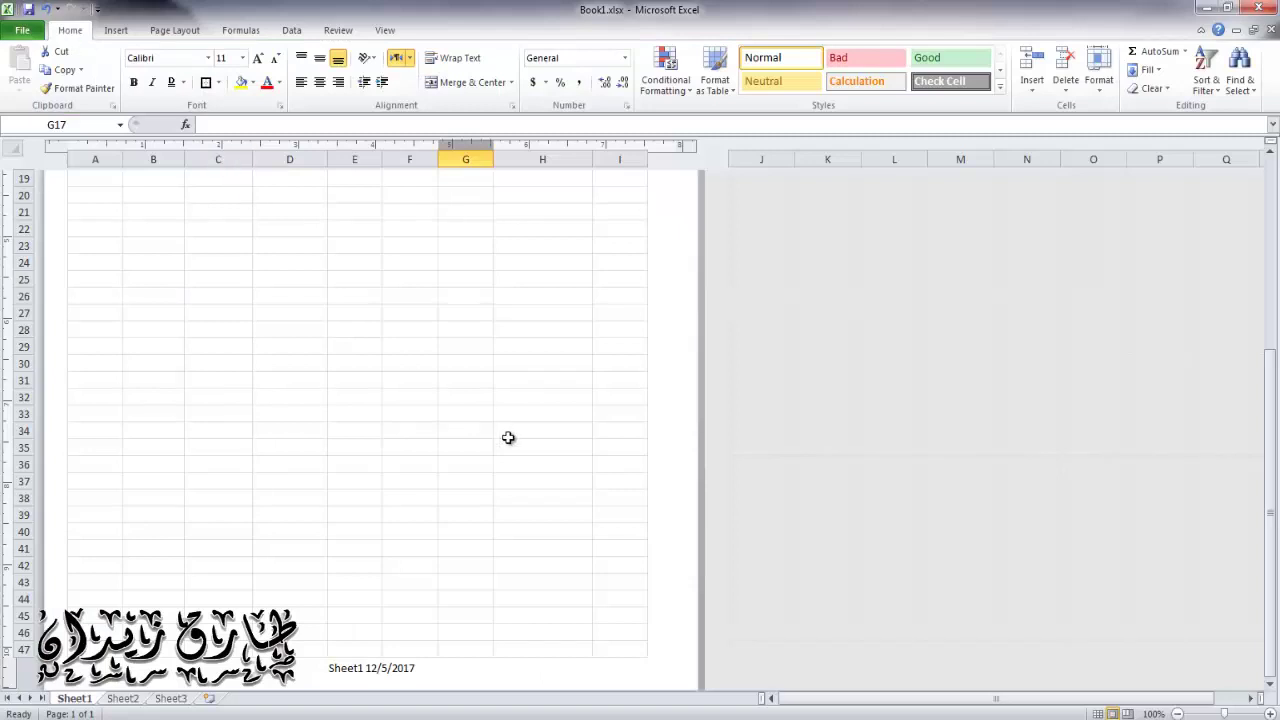
{"action": "scroll", "coordinate": [506, 437], "scroll_direction": "up", "scroll_amount": 6}
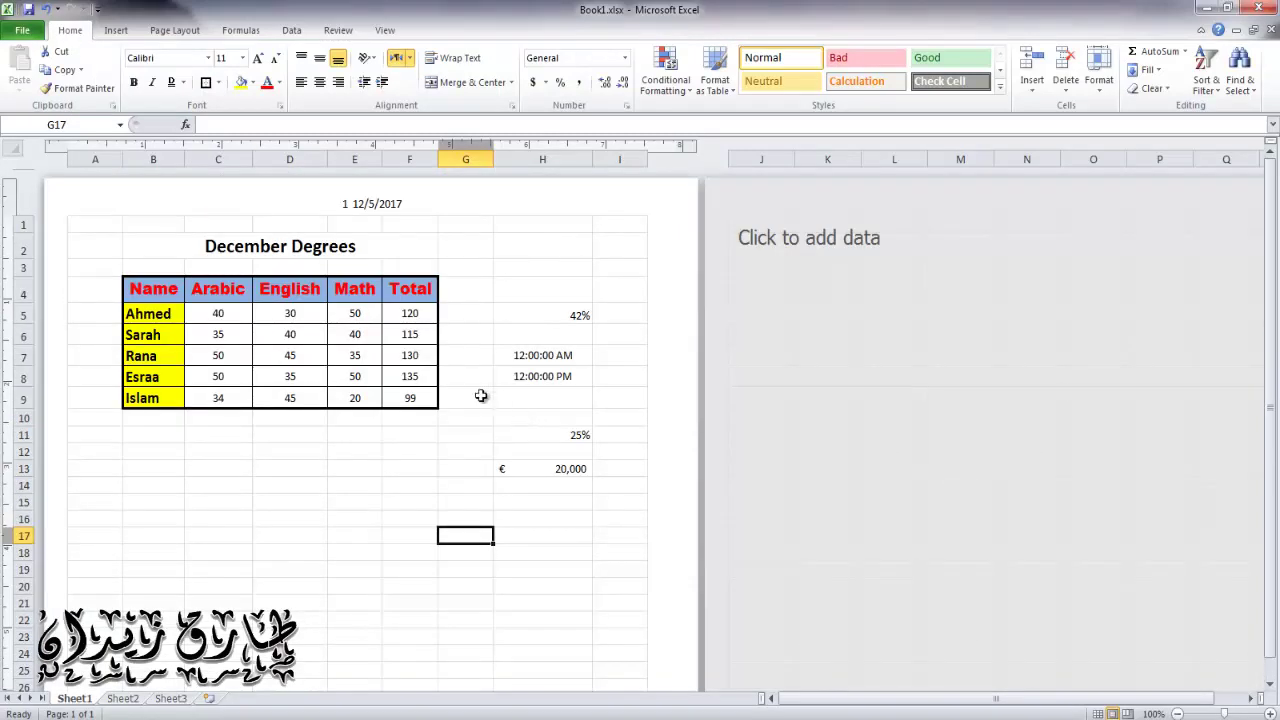
{"action": "left_click", "coordinate": [193, 31]}
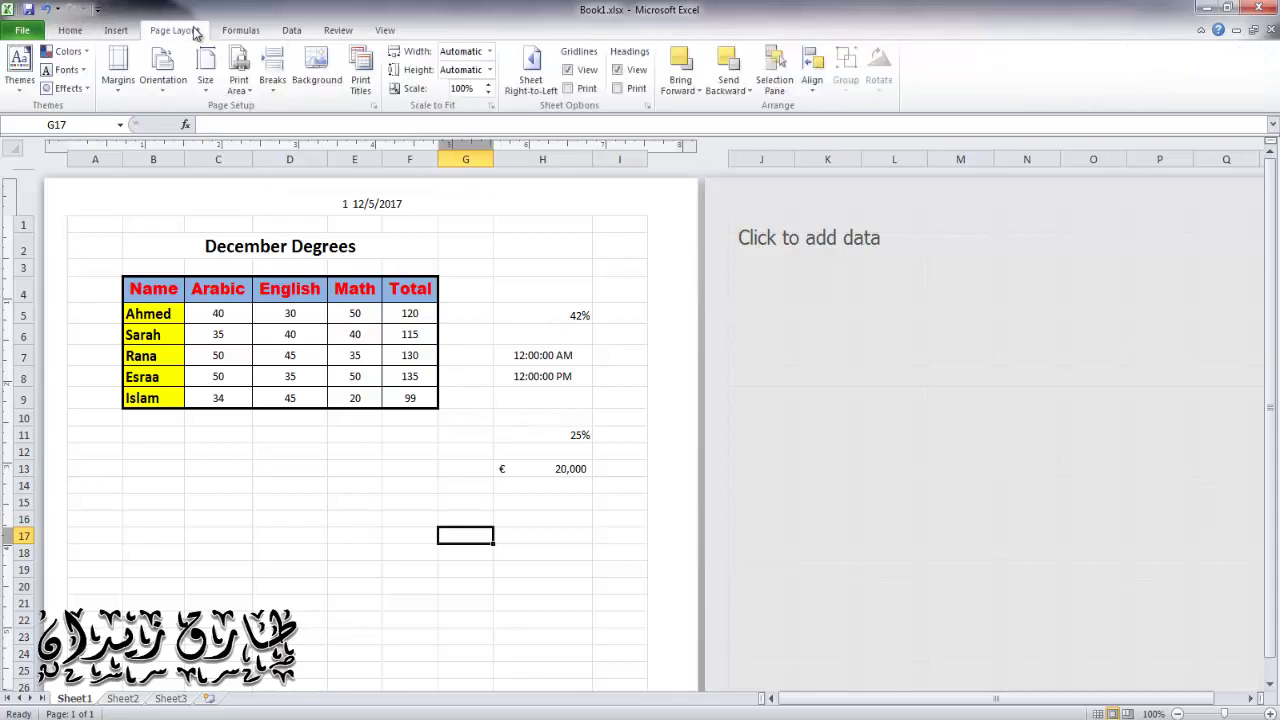
{"action": "left_click", "coordinate": [183, 90]}
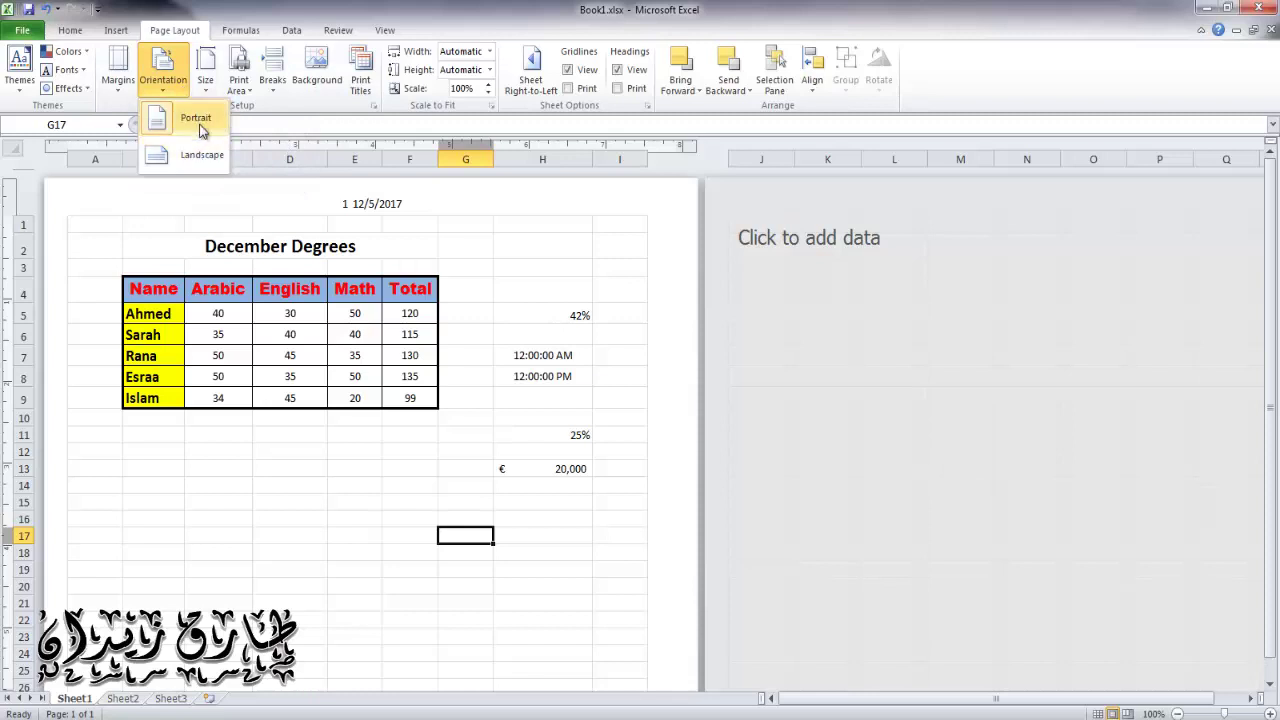
{"action": "left_click", "coordinate": [193, 154]}
{"action": "scroll", "coordinate": [649, 397], "scroll_direction": "down", "scroll_amount": 8}
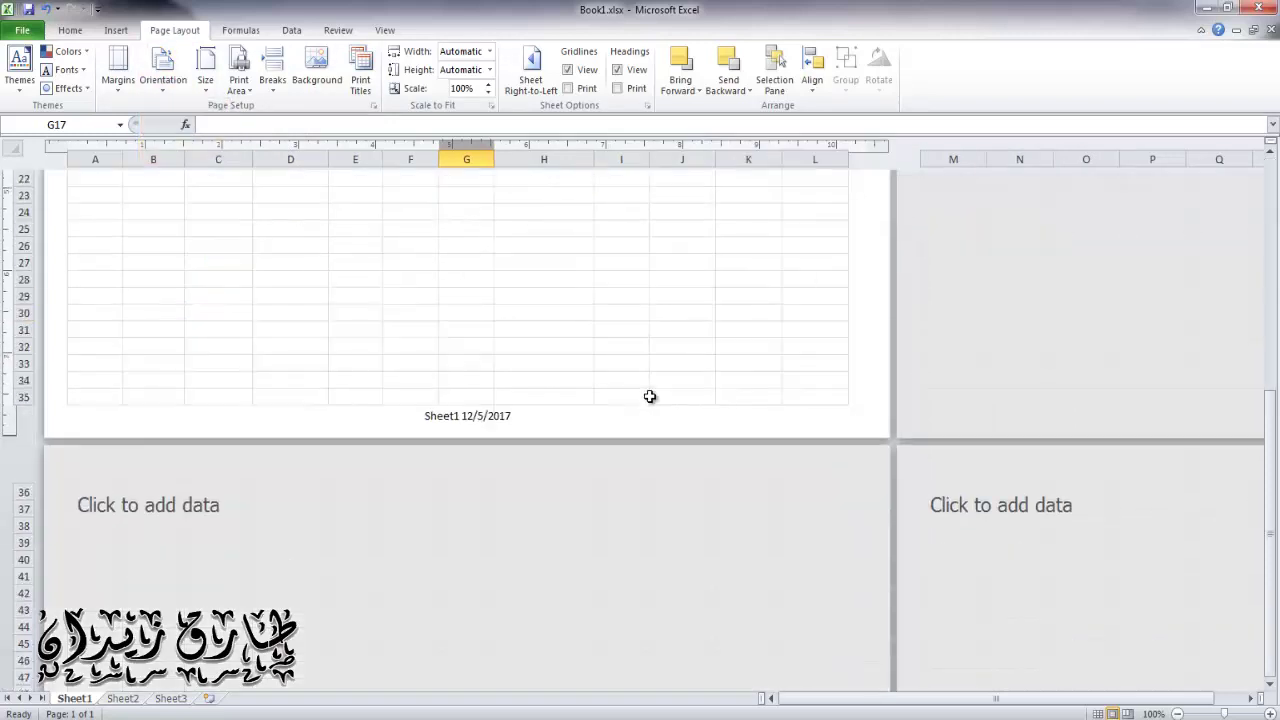
{"action": "scroll", "coordinate": [649, 397], "scroll_direction": "up", "scroll_amount": 5}
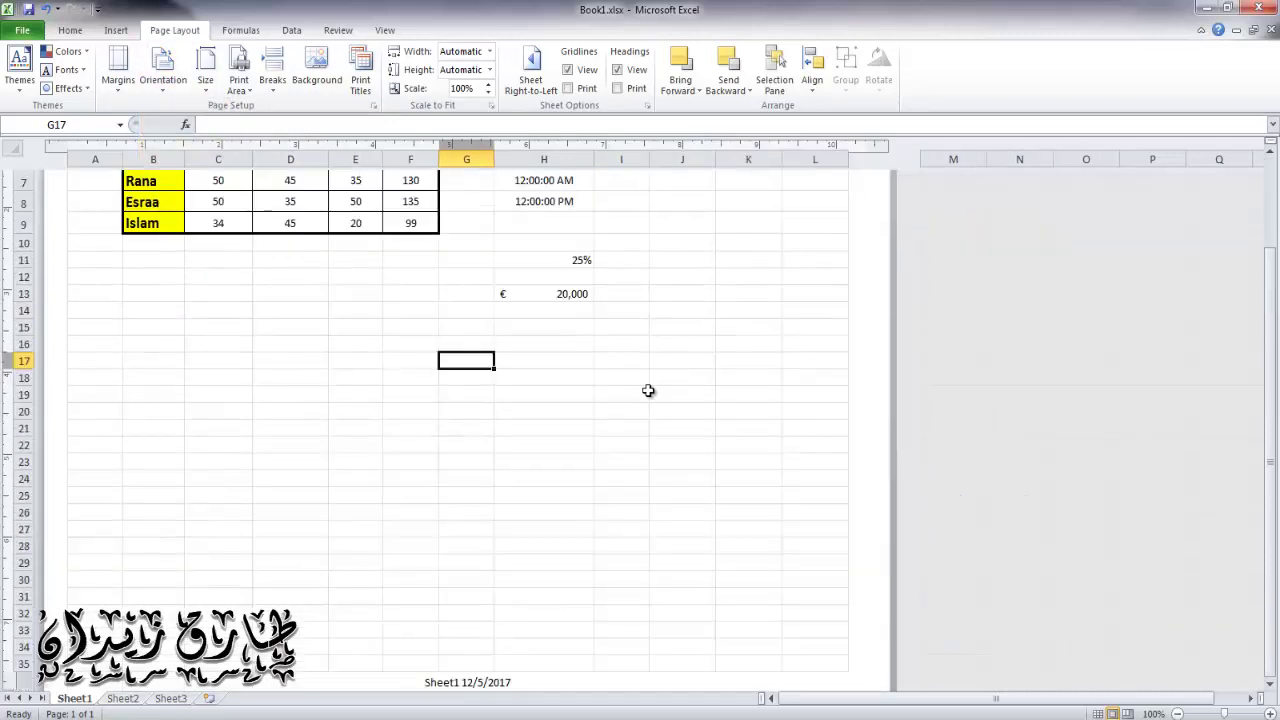
- Apply the Normal margin preset, then try the Wide preset
{"action": "left_click", "coordinate": [112, 90]}
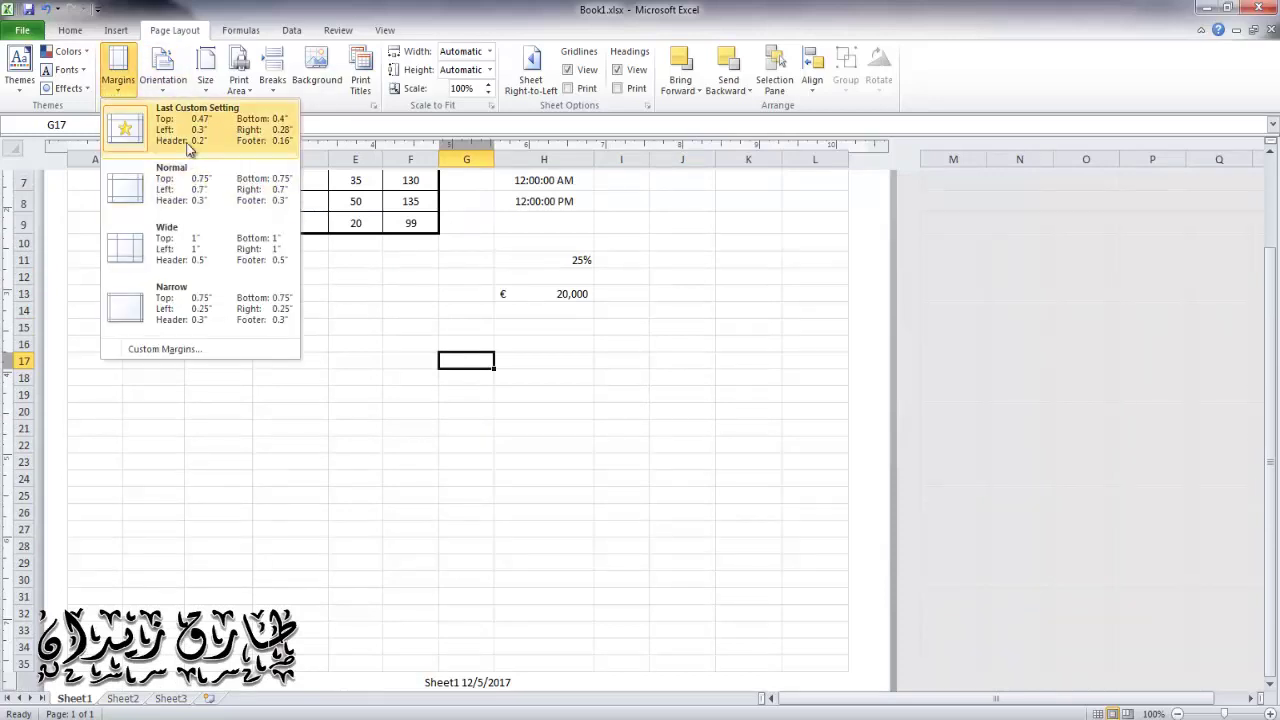
{"action": "left_click", "coordinate": [177, 189]}
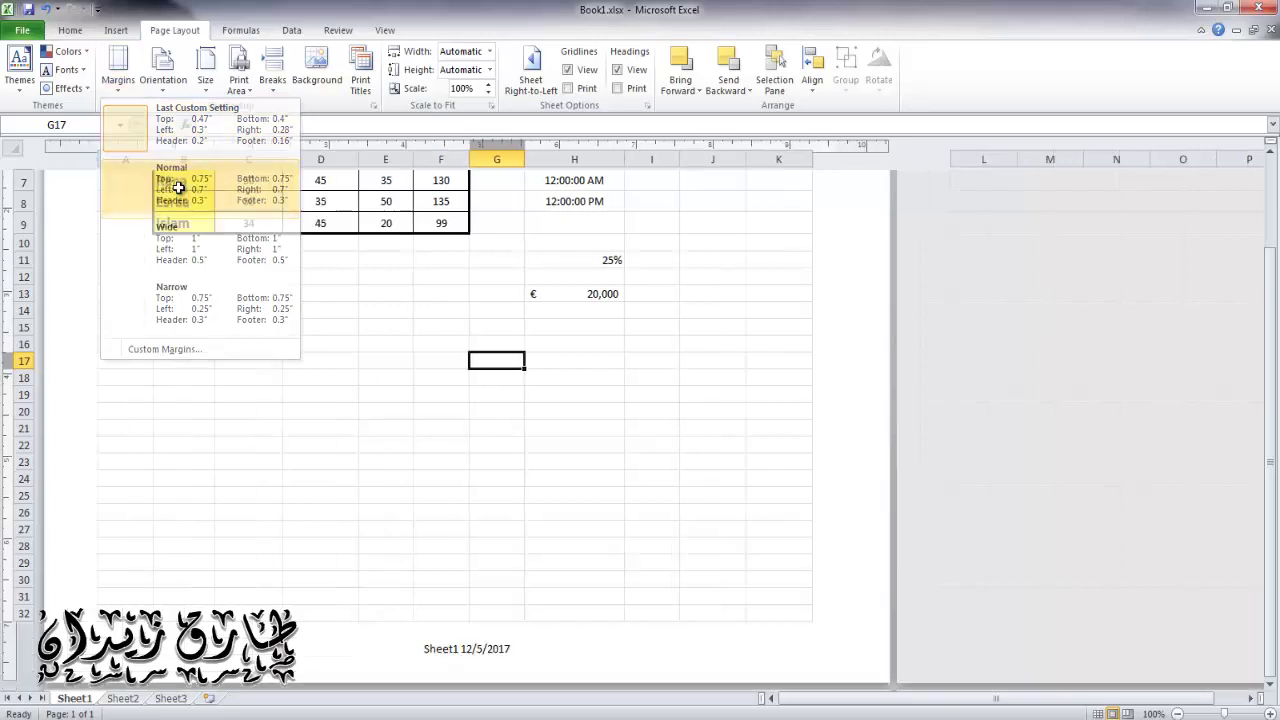
{"action": "scroll", "coordinate": [283, 268], "scroll_direction": "up", "scroll_amount": 3}
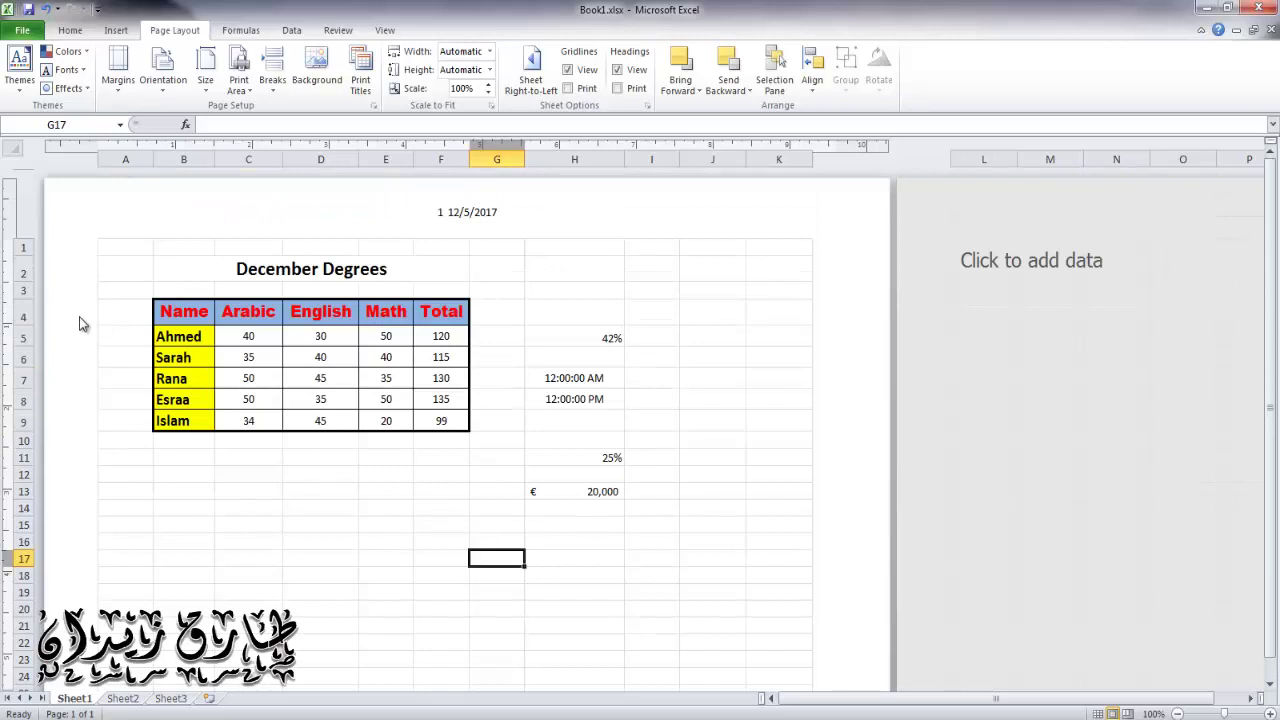
{"action": "left_click", "coordinate": [114, 92]}
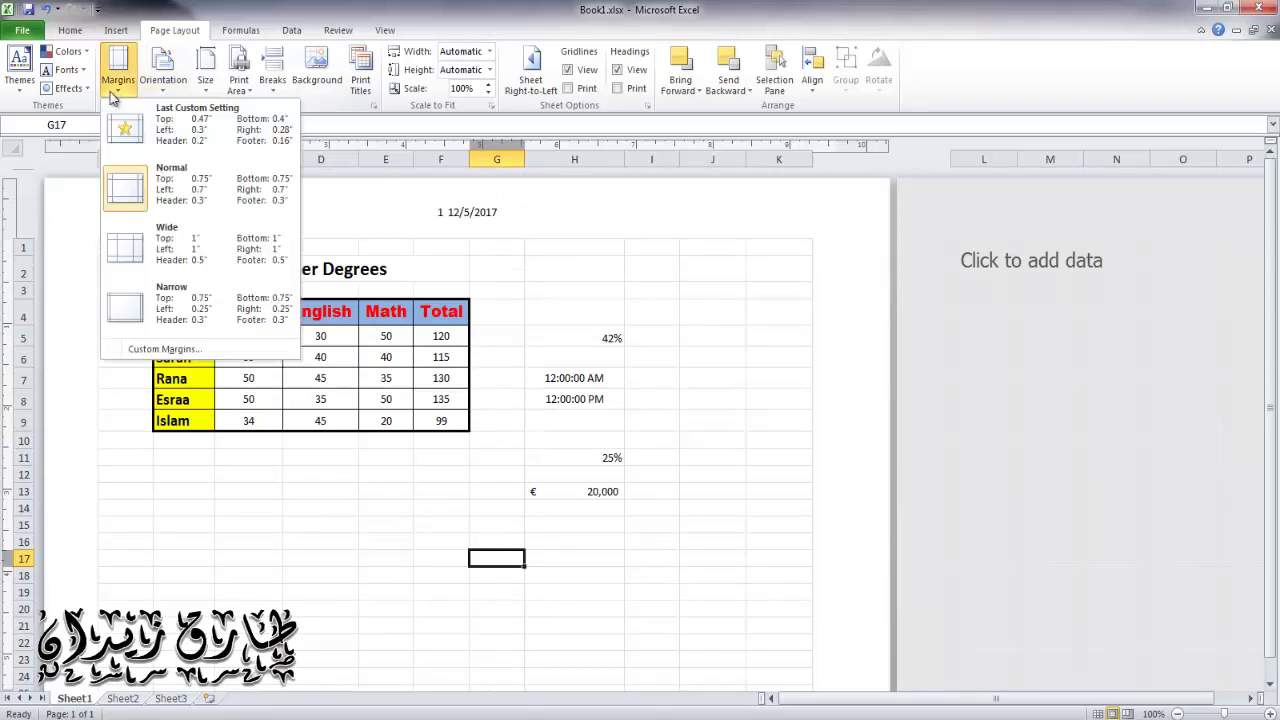
{"action": "left_click", "coordinate": [140, 200]}
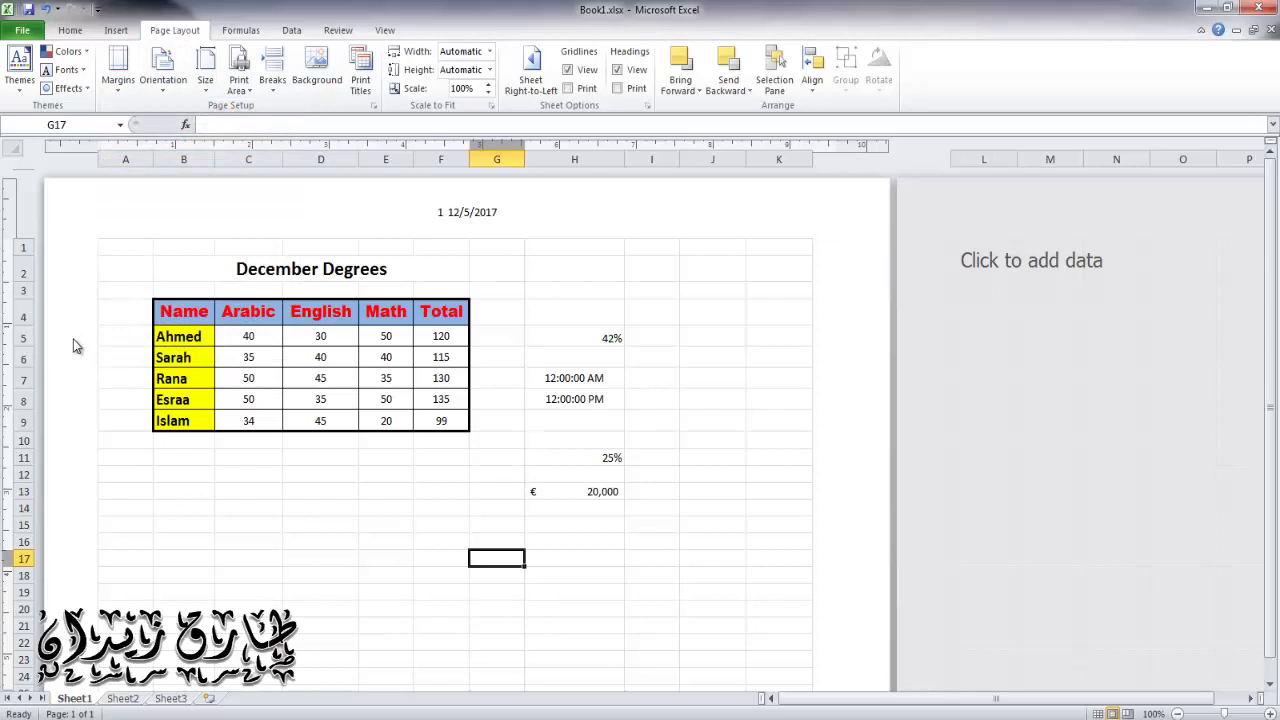
{"action": "left_click", "coordinate": [125, 88]}
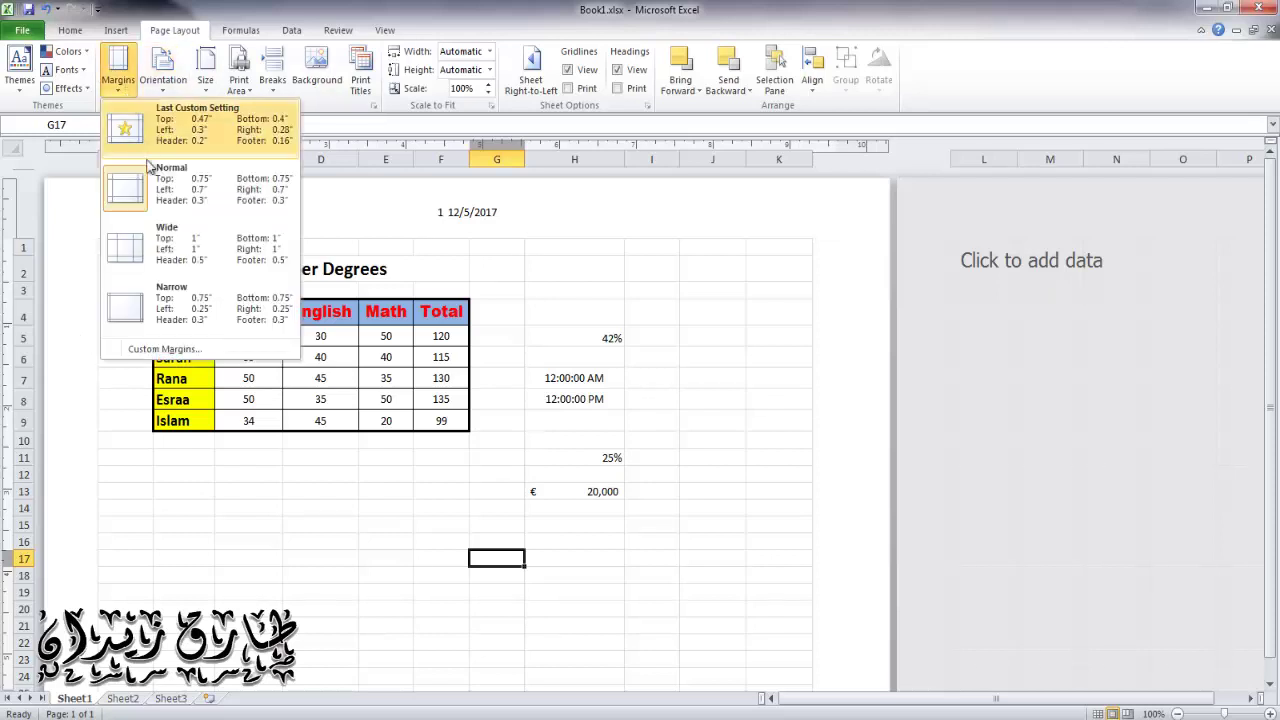
{"action": "left_click", "coordinate": [173, 252]}
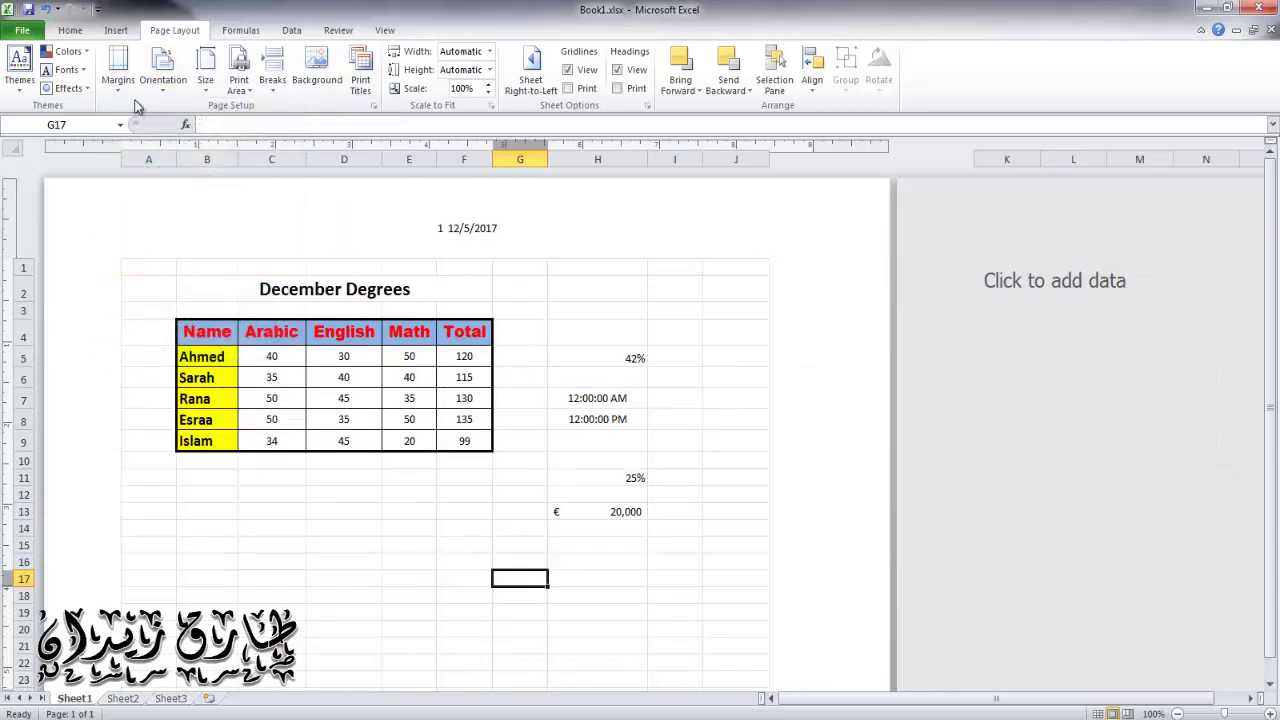
- Apply the Narrow margins and bring up Custom Margins in Page Setup
{"action": "left_click", "coordinate": [123, 96]}
{"action": "left_click", "coordinate": [132, 316]}
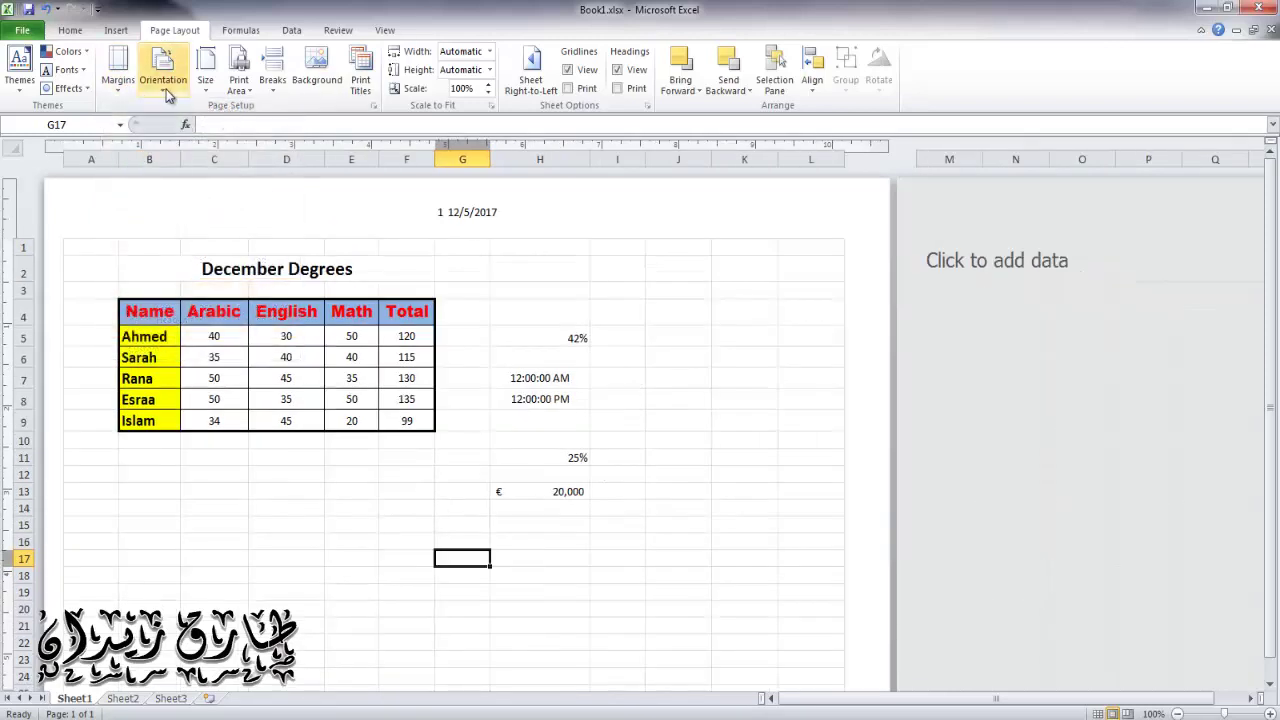
{"action": "left_click", "coordinate": [124, 92]}
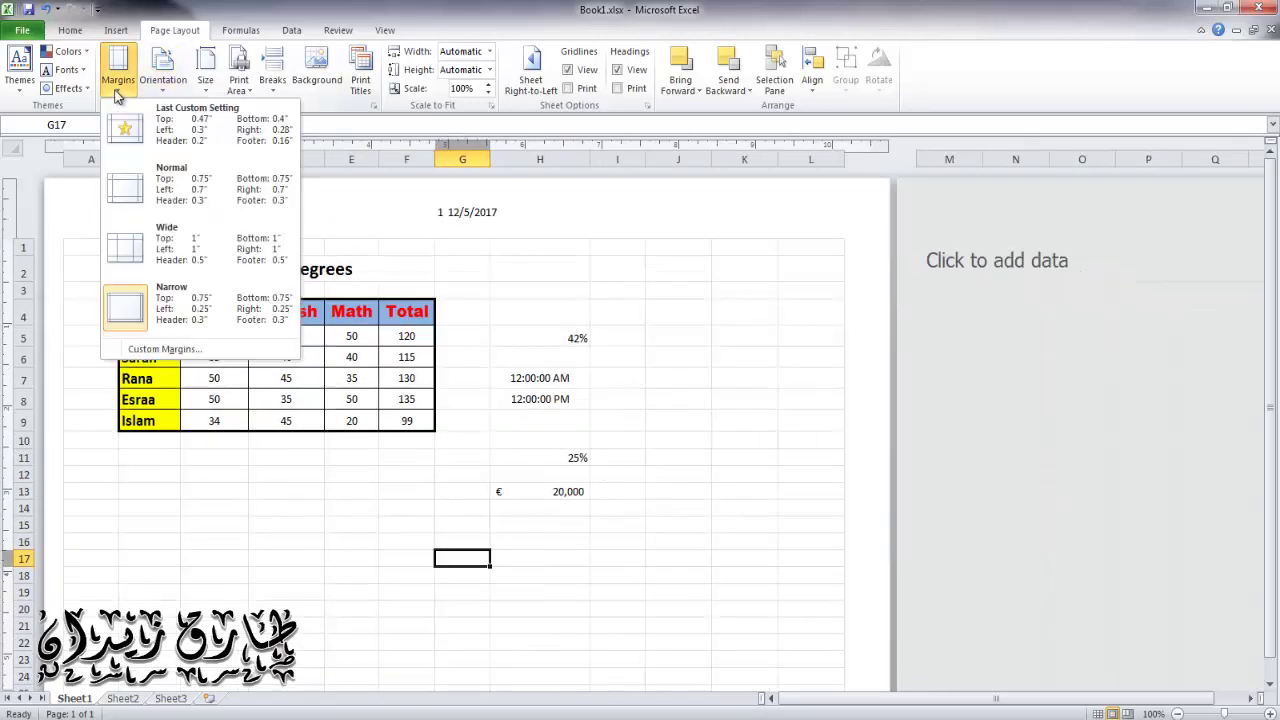
{"action": "left_click", "coordinate": [171, 349]}
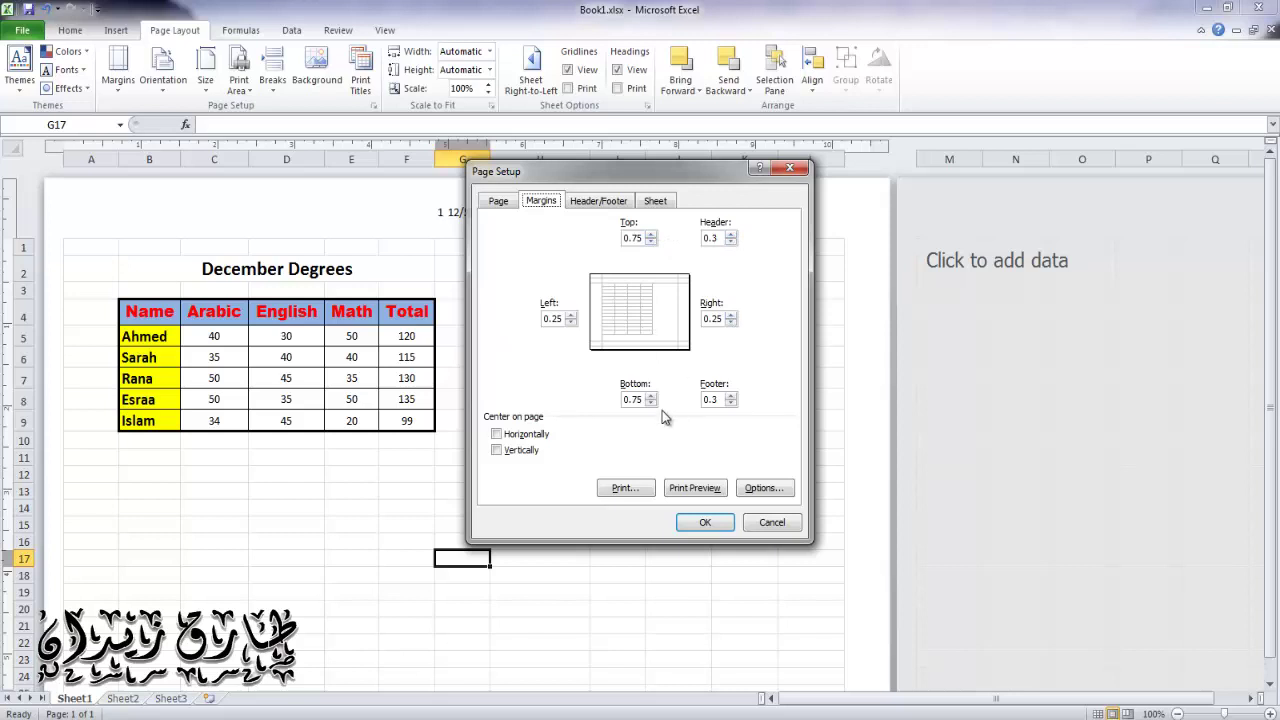
- Accept the Narrow margins (left/right 0.25, header/footer 0.3) and review the landscape page
{"action": "left_click", "coordinate": [703, 522]}
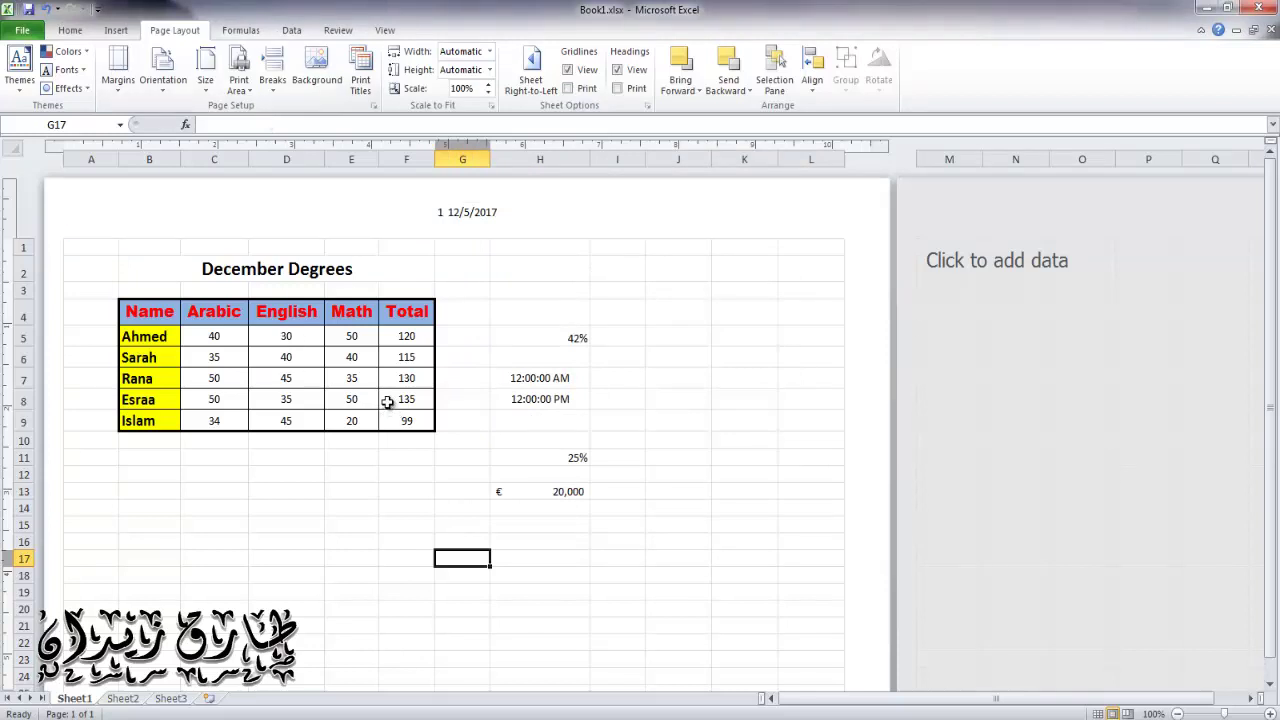
{"action": "scroll", "coordinate": [772, 330], "scroll_direction": "down", "scroll_amount": 3}
{"action": "scroll", "coordinate": [772, 330], "scroll_direction": "up", "scroll_amount": 3}
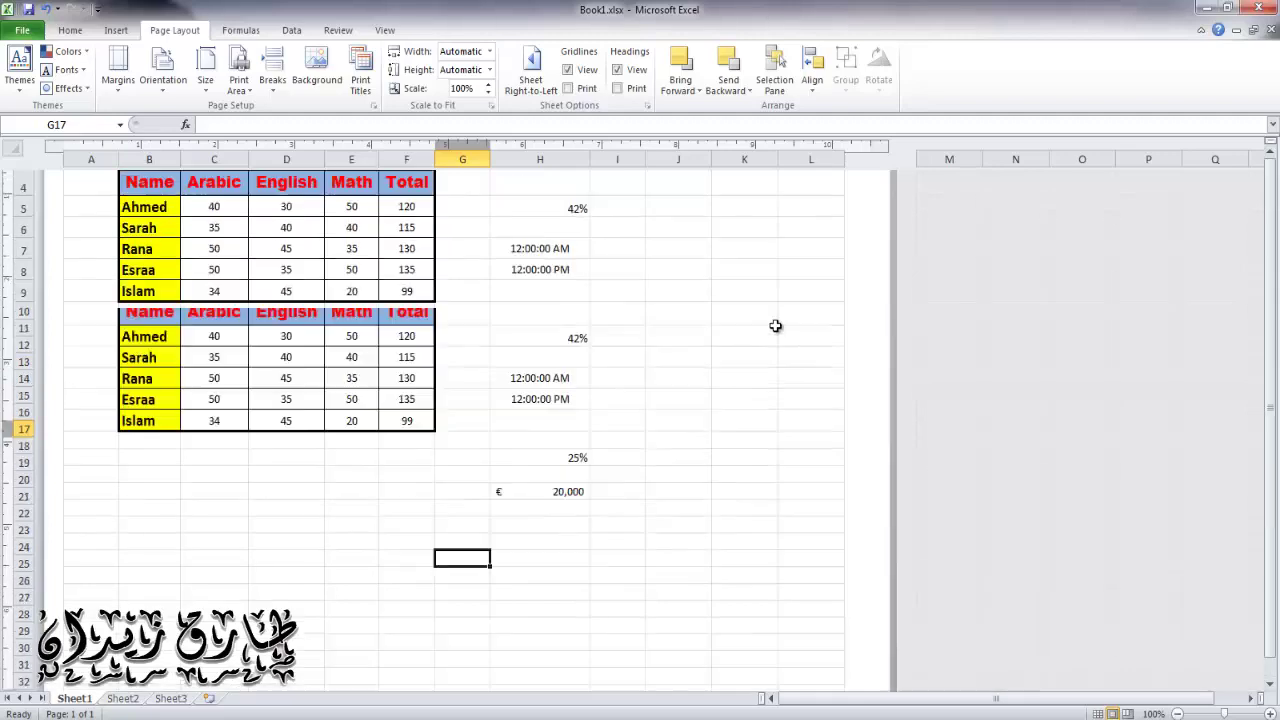
{"action": "scroll", "coordinate": [372, 447], "scroll_direction": "down", "scroll_amount": 5}
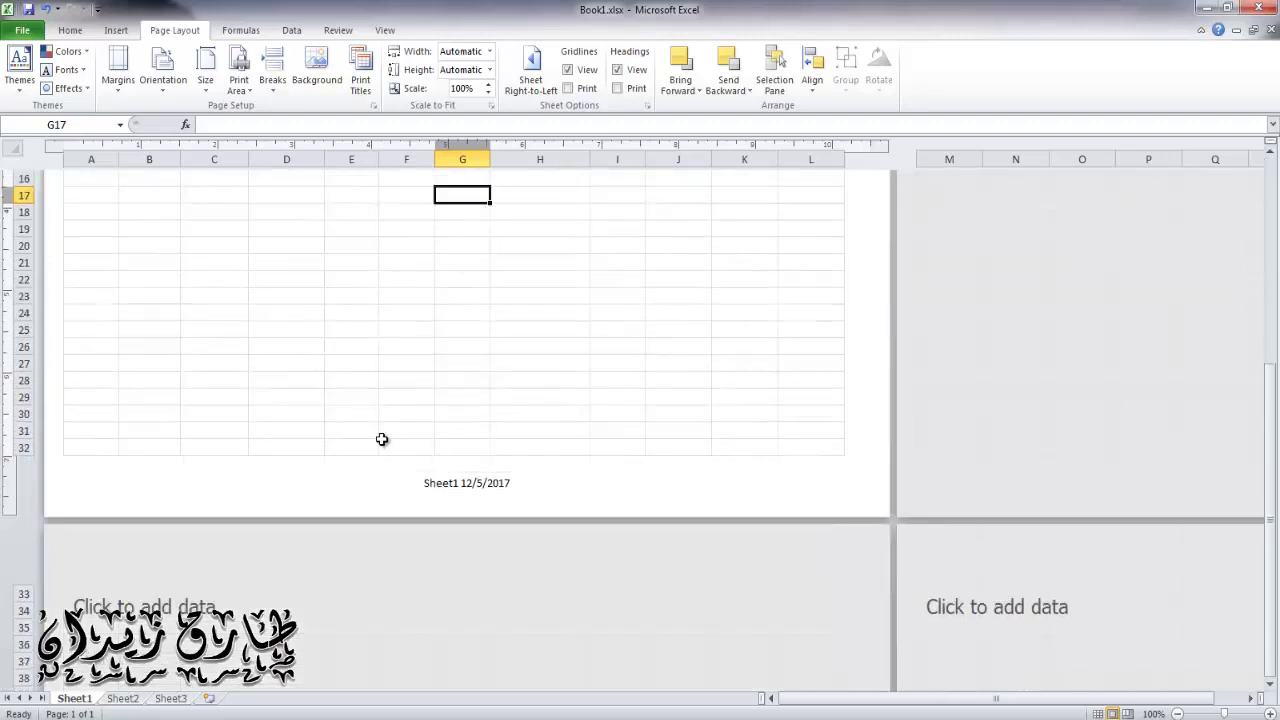
{"action": "scroll", "coordinate": [381, 438], "scroll_direction": "up", "scroll_amount": 5}
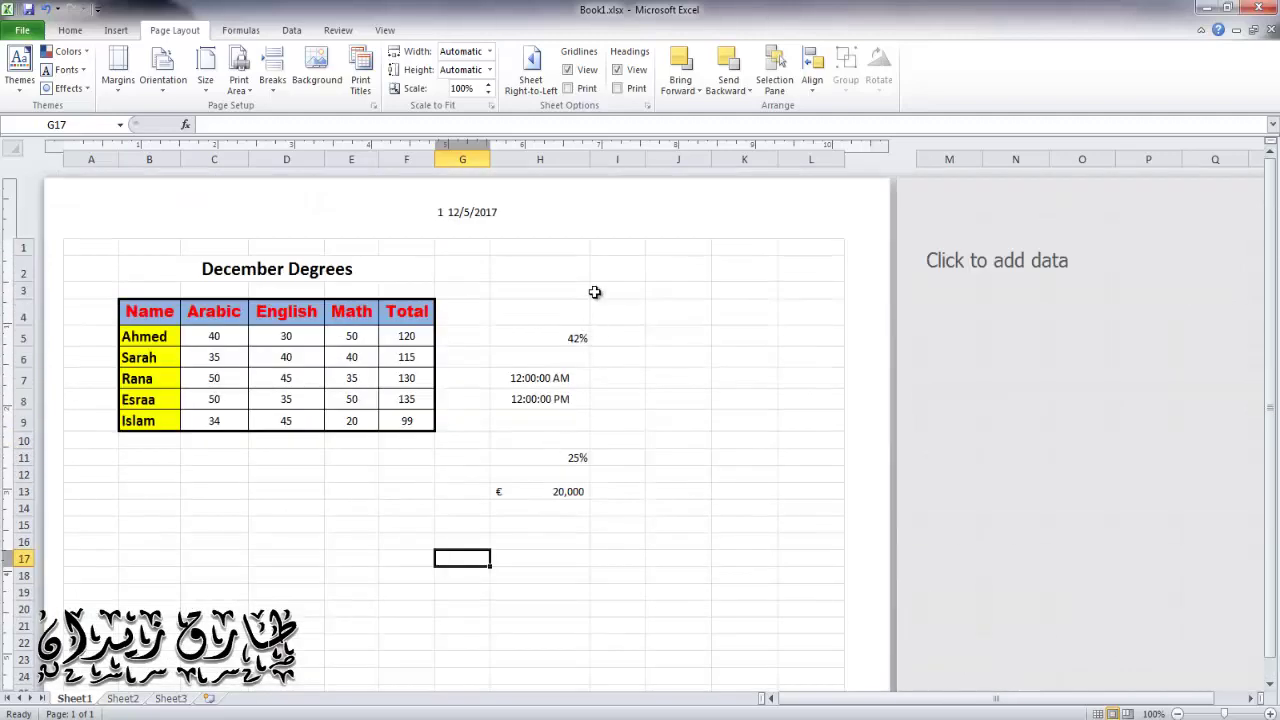
- Set cells H4:H9 as the print area and preview it in File > Print
{"action": "mouse_move", "coordinate": [585, 315]}
{"action": "left_mouse_down"}
{"action": "mouse_move", "coordinate": [508, 345]}
{"action": "mouse_move", "coordinate": [503, 420]}
{"action": "left_mouse_up"}
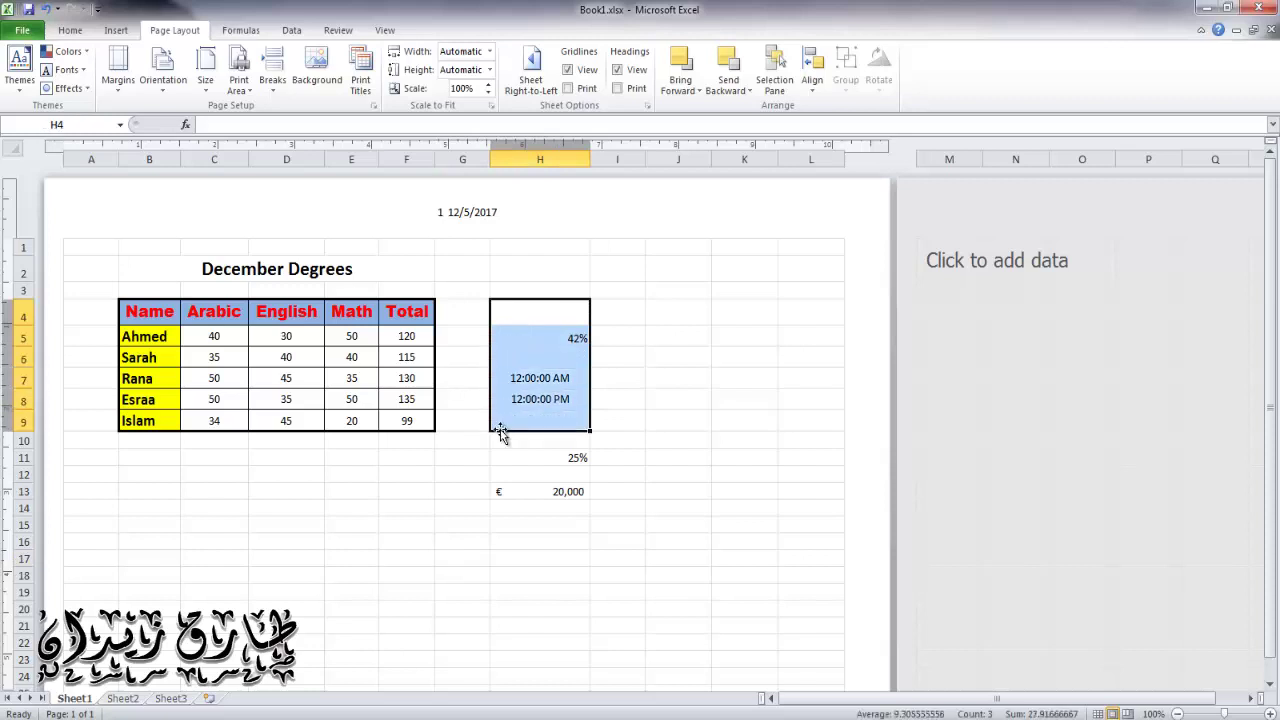
{"action": "left_click", "coordinate": [238, 85]}
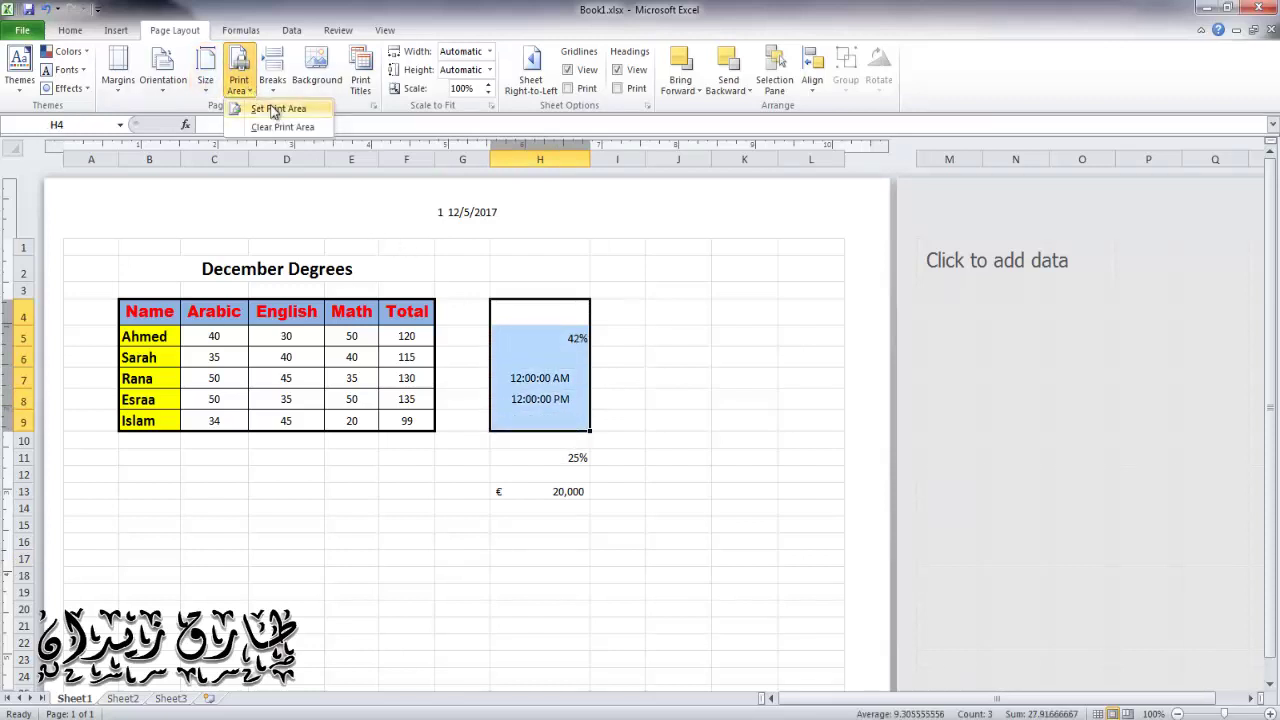
{"action": "left_click", "coordinate": [278, 109]}
{"action": "left_click", "coordinate": [410, 506]}
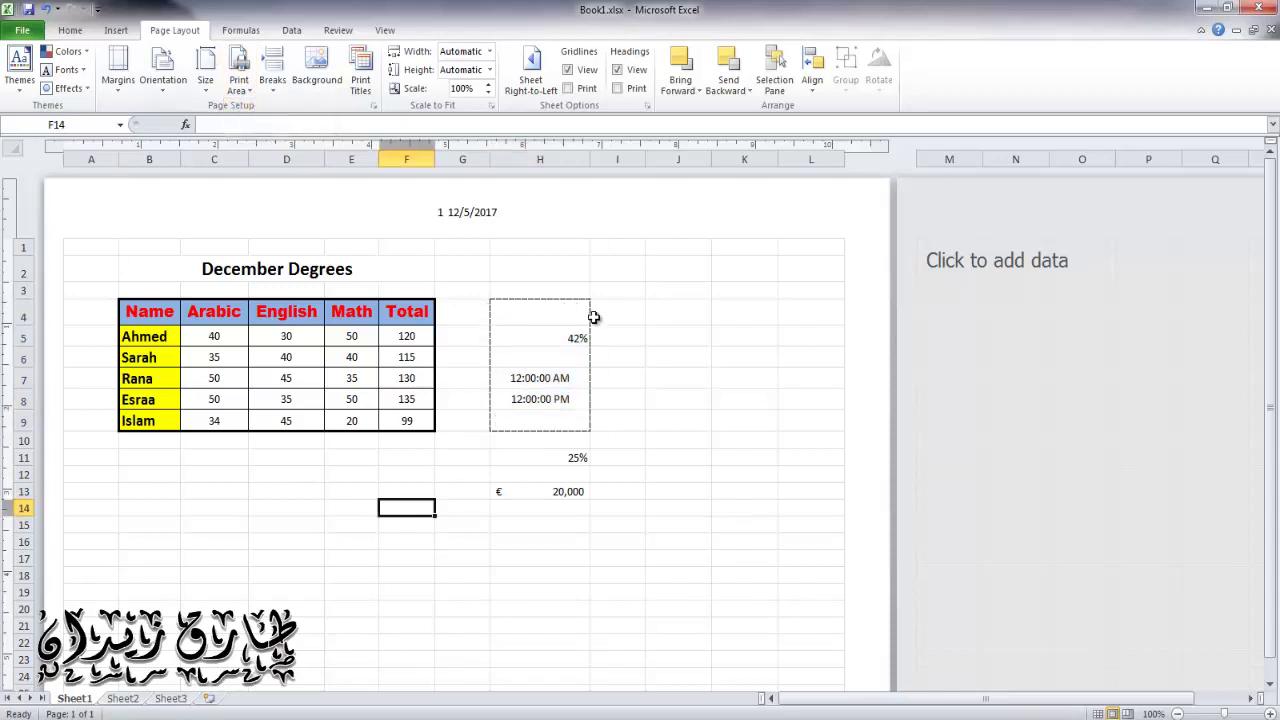
{"action": "left_click", "coordinate": [24, 32]}
{"action": "left_click", "coordinate": [40, 252]}
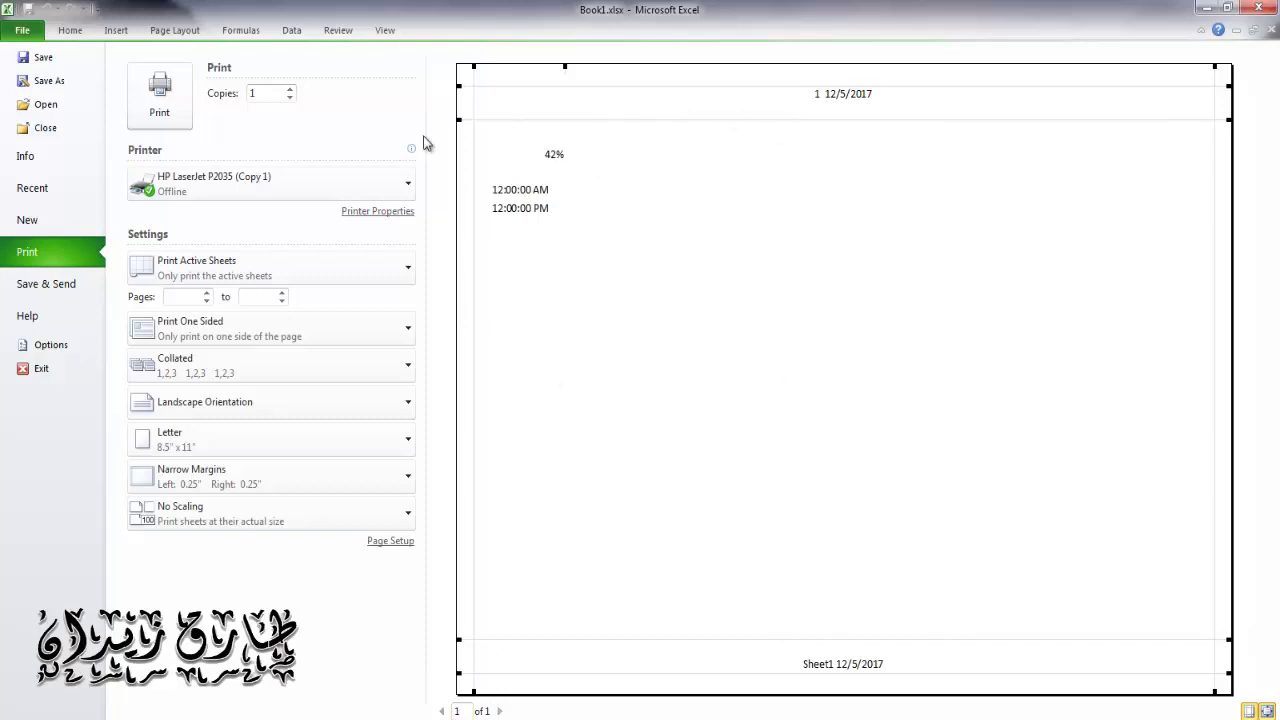
- Back on the sheet, clear the existing H4:H9 print area
{"action": "left_click", "coordinate": [28, 33]}
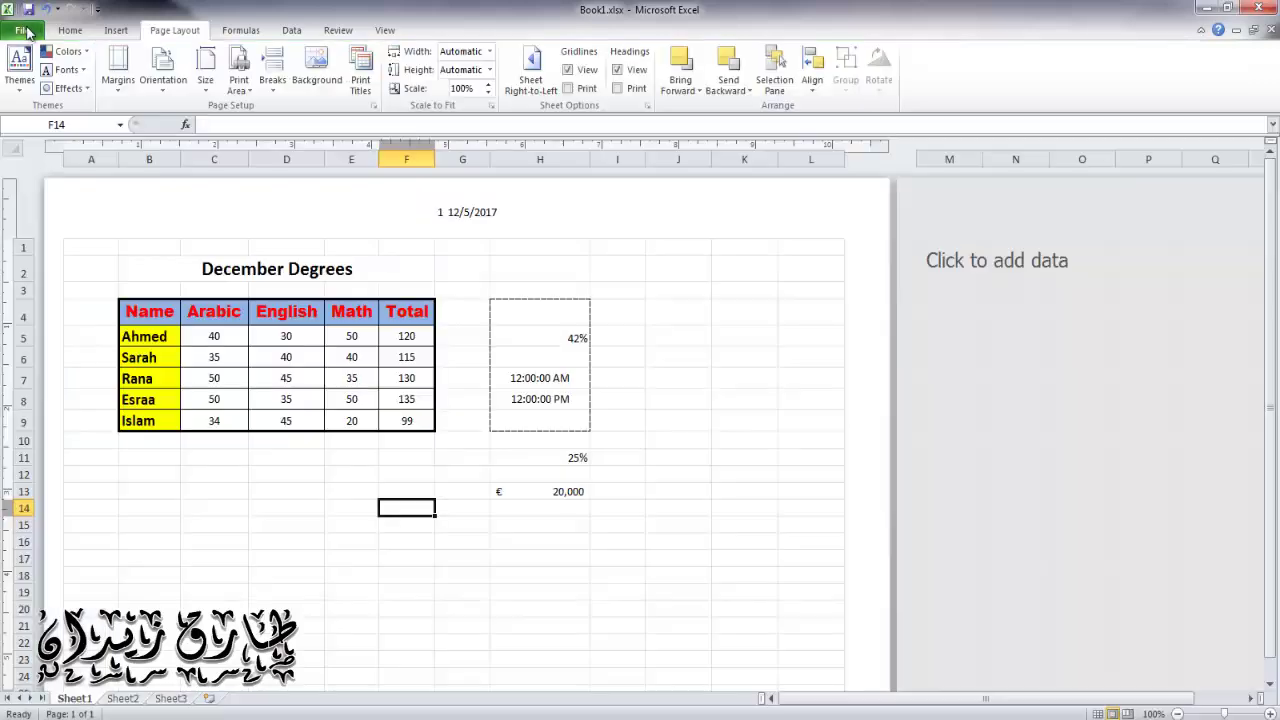
{"action": "mouse_move", "coordinate": [214, 311]}
{"action": "left_mouse_down"}
{"action": "mouse_move", "coordinate": [145, 348]}
{"action": "mouse_move", "coordinate": [146, 362]}
{"action": "left_mouse_up"}
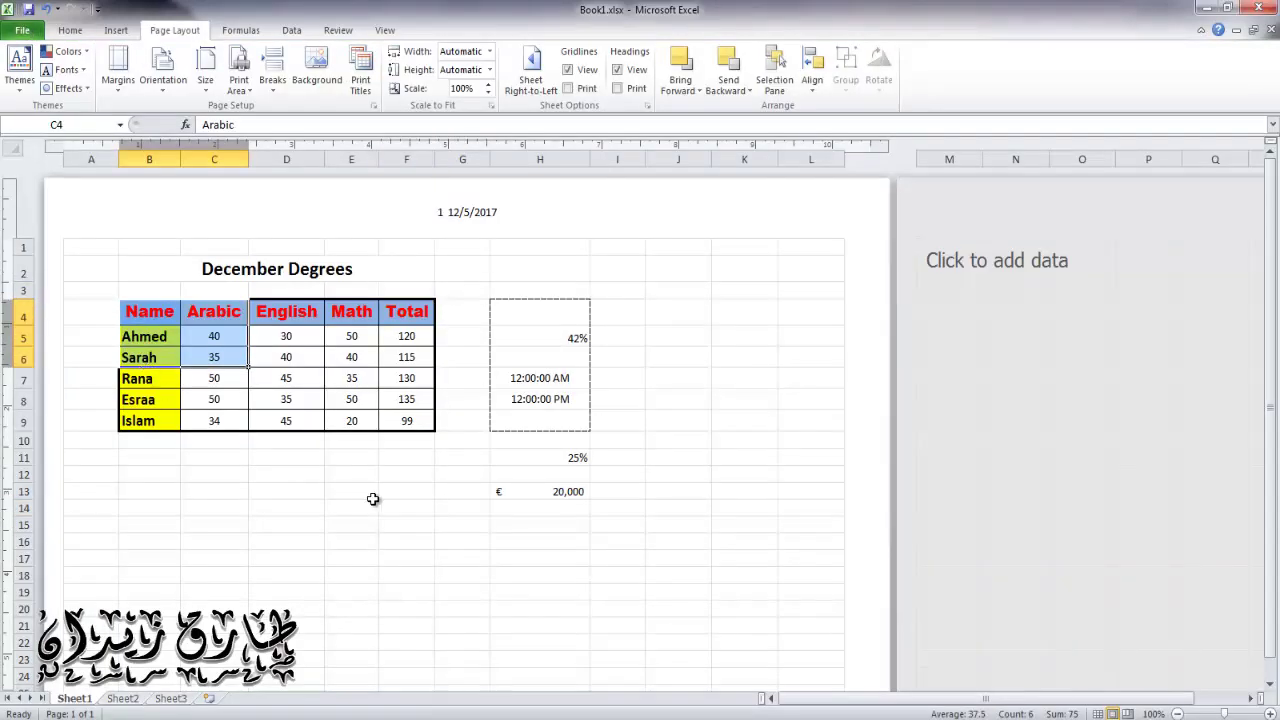
{"action": "left_click", "coordinate": [373, 496]}
{"action": "left_click_drag", "start_coordinate": [630, 471], "coordinate": [518, 497]}
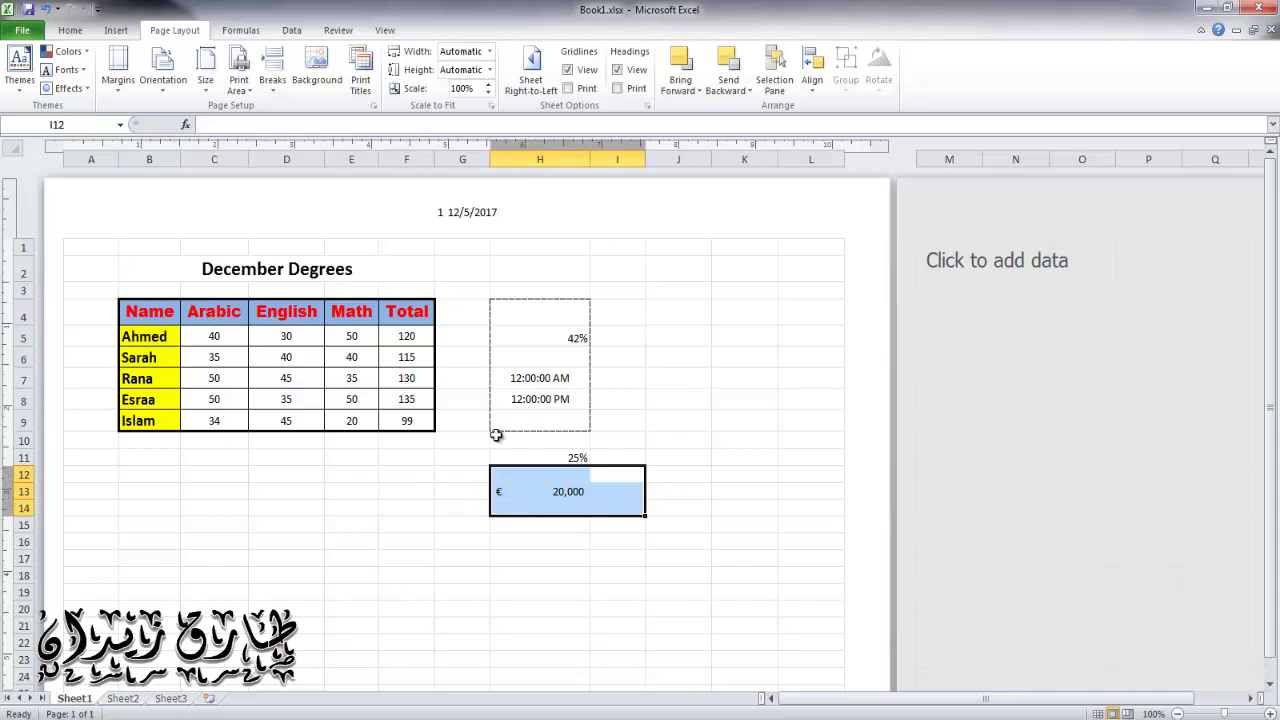
{"action": "left_click", "coordinate": [518, 359]}
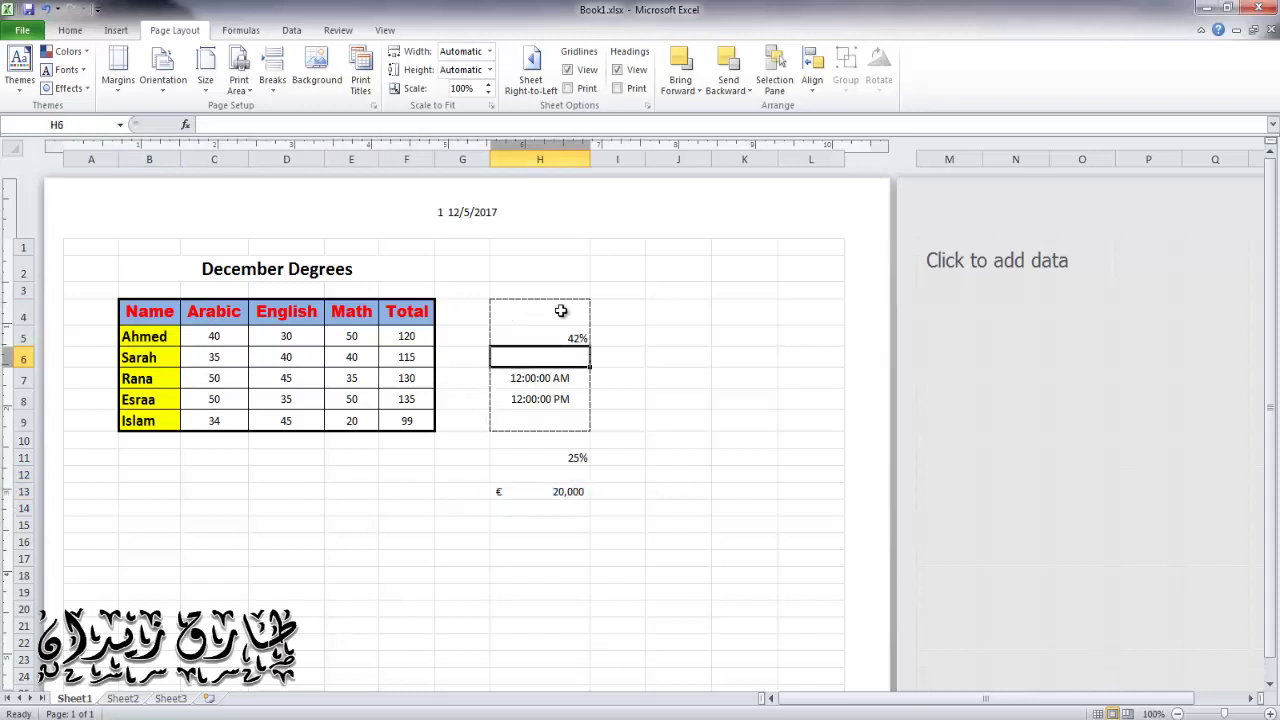
{"action": "left_click_drag", "start_coordinate": [576, 311], "coordinate": [523, 423]}
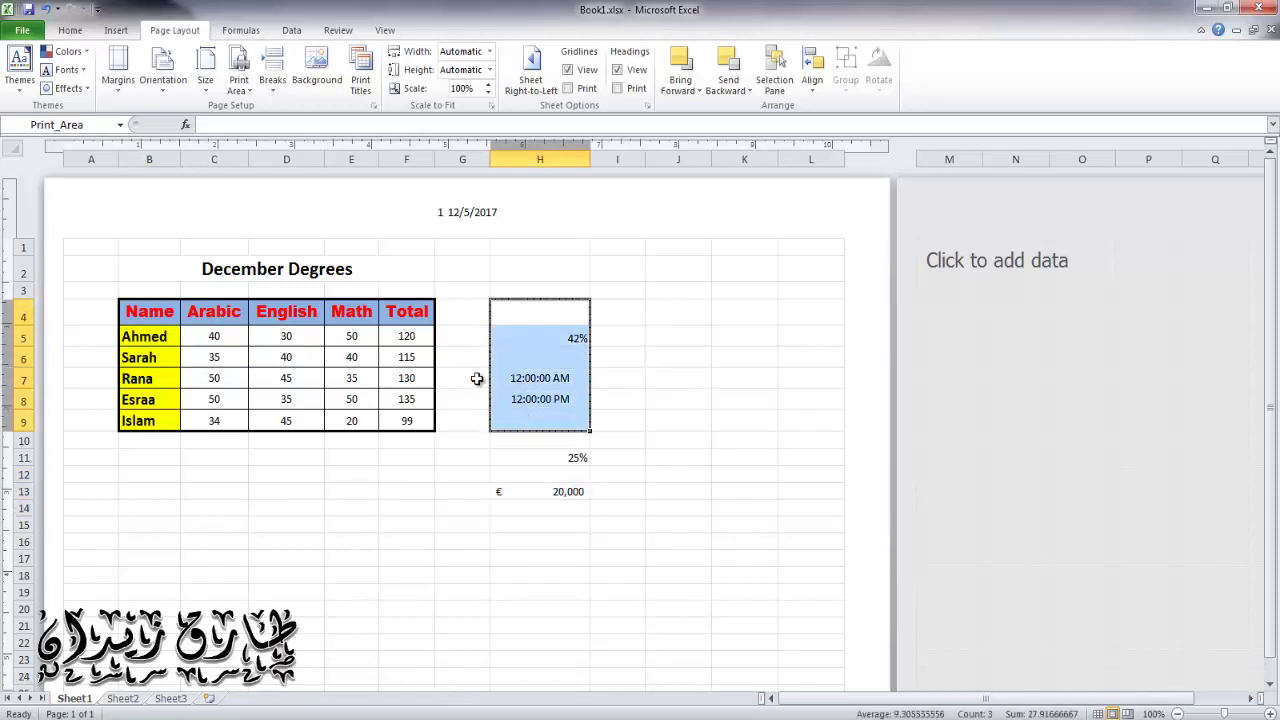
{"action": "left_click", "coordinate": [240, 85]}
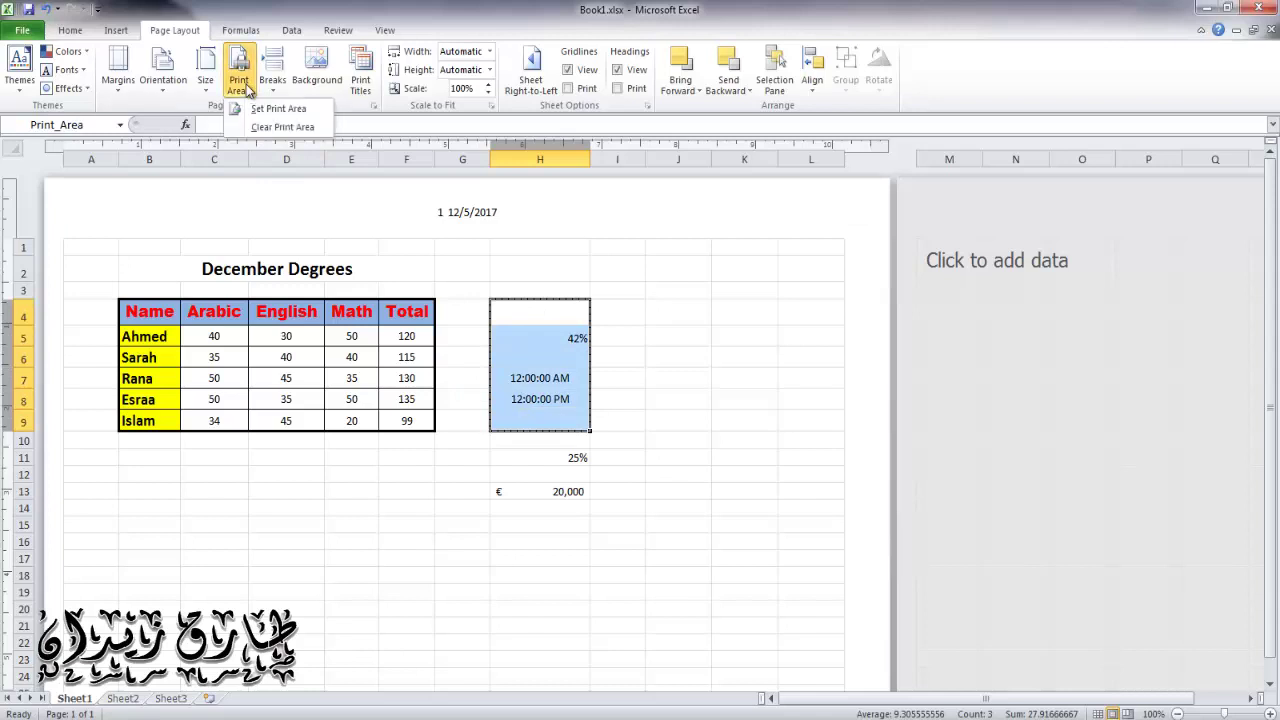
{"action": "left_click", "coordinate": [280, 126]}
{"action": "left_click", "coordinate": [511, 578]}
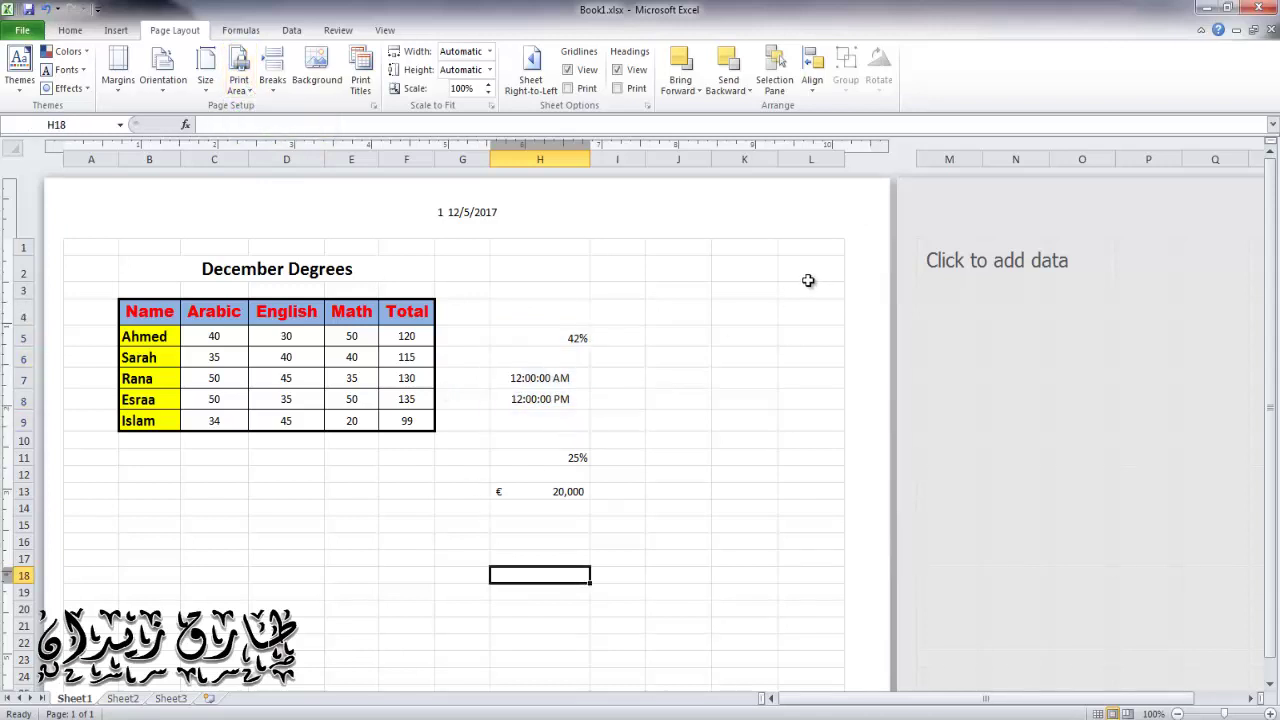
- Set the December Degrees title and table B2:F9 as the print area and preview it
{"action": "left_click_drag", "start_coordinate": [432, 272], "coordinate": [318, 420]}
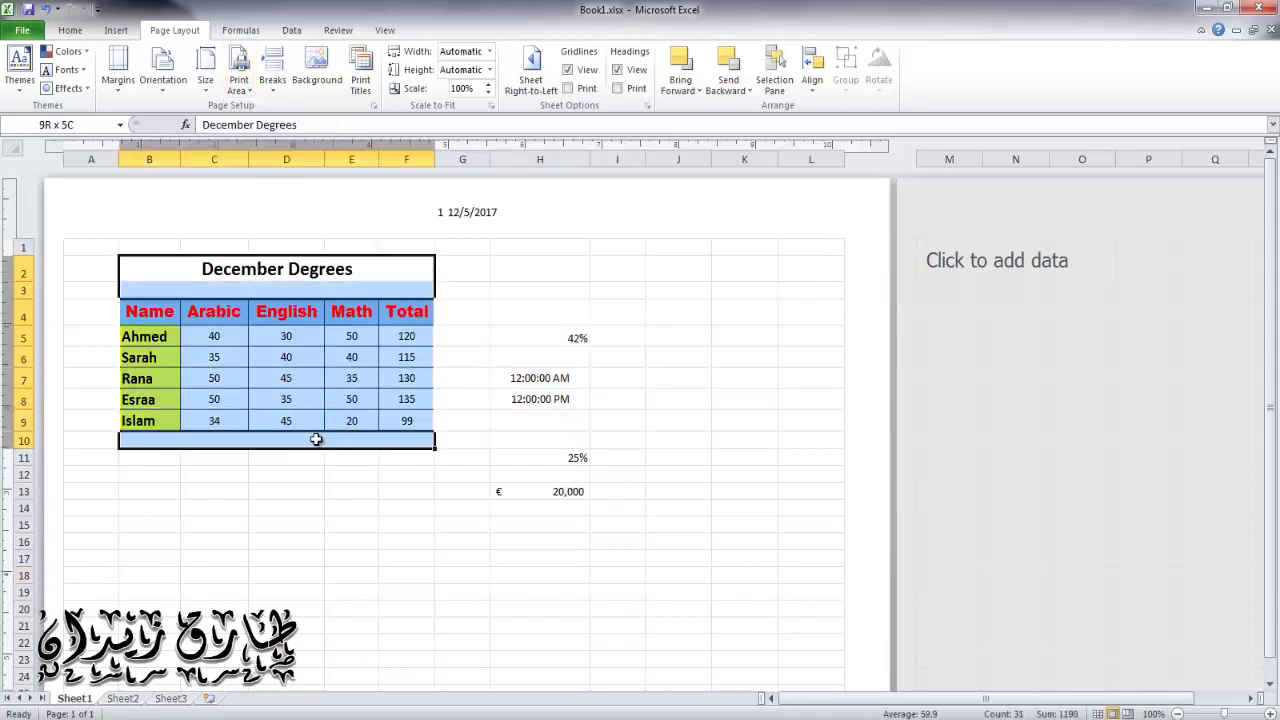
{"action": "left_click", "coordinate": [240, 85]}
{"action": "left_click", "coordinate": [278, 108]}
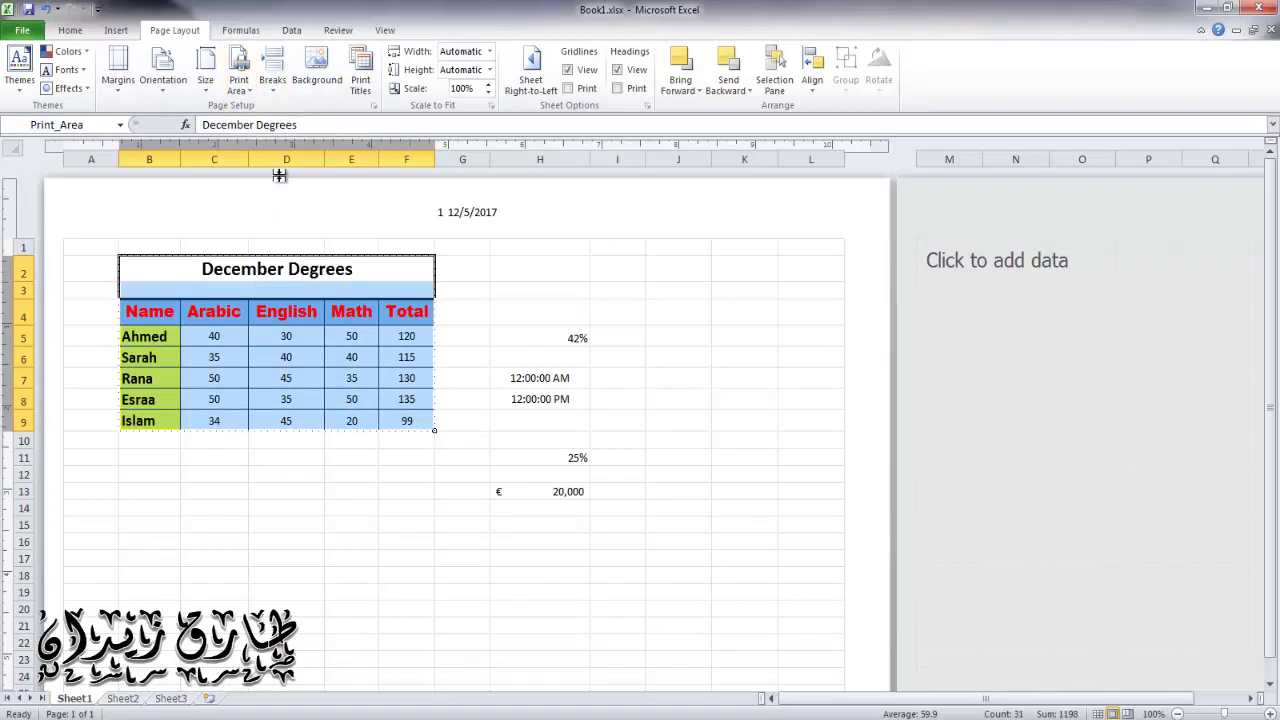
{"action": "left_click", "coordinate": [31, 33]}
{"action": "left_click", "coordinate": [42, 257]}
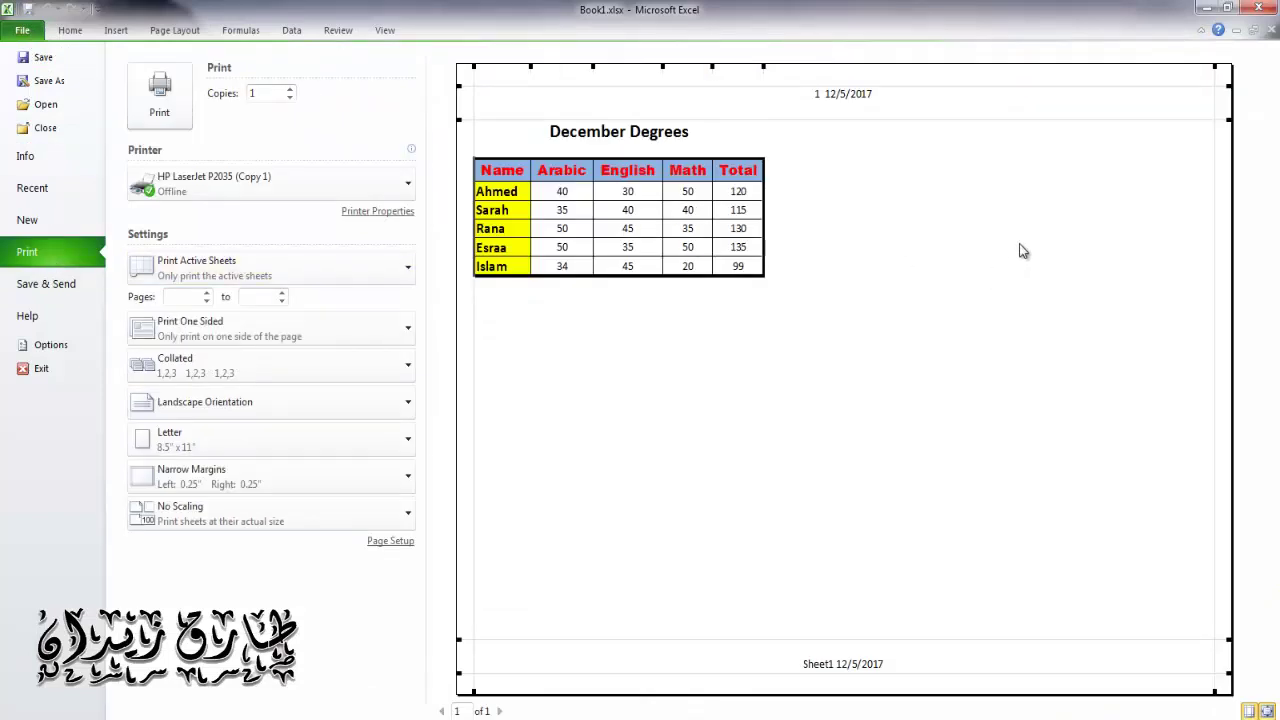
{"action": "left_click", "coordinate": [23, 35]}
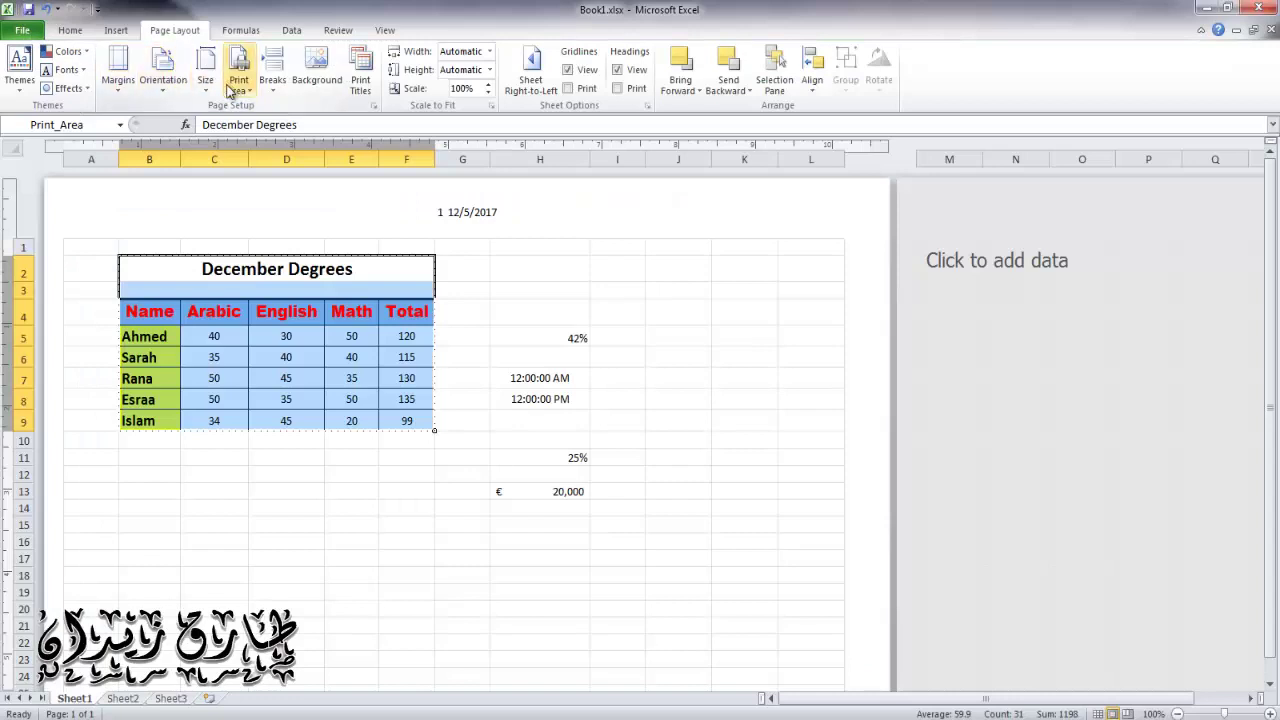
{"action": "left_click", "coordinate": [279, 90]}
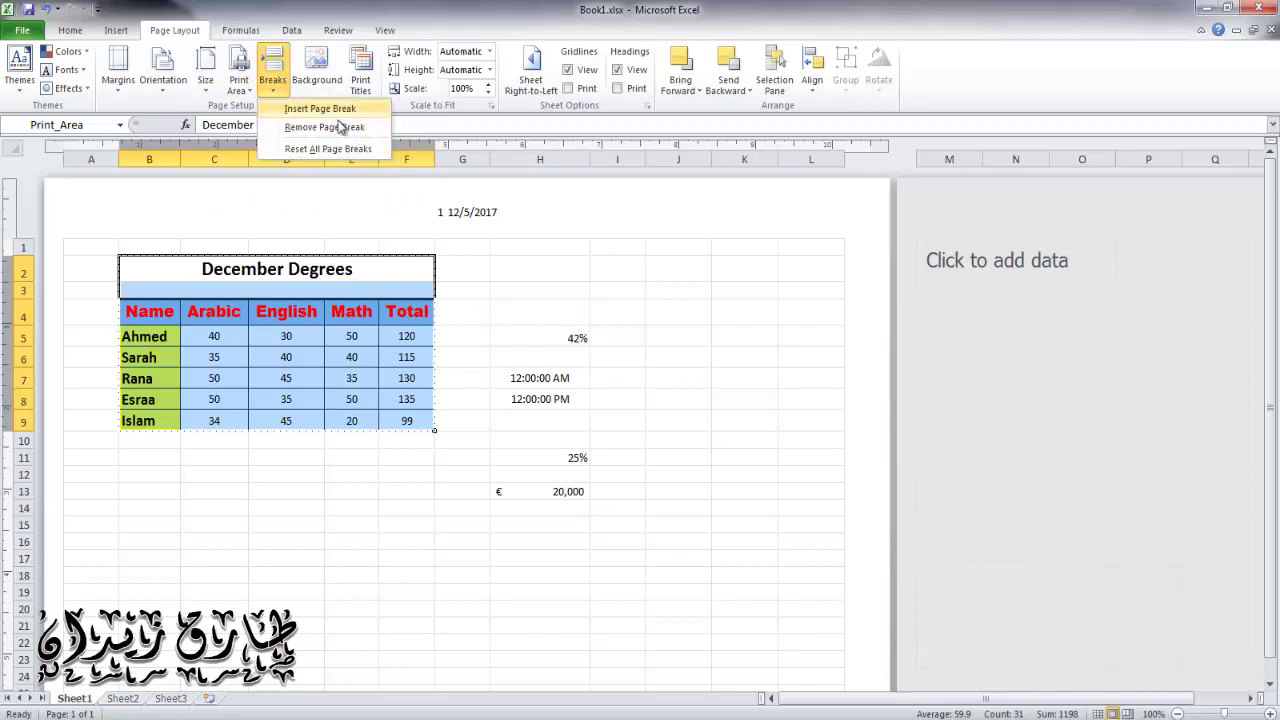
{"action": "left_click", "coordinate": [566, 591]}
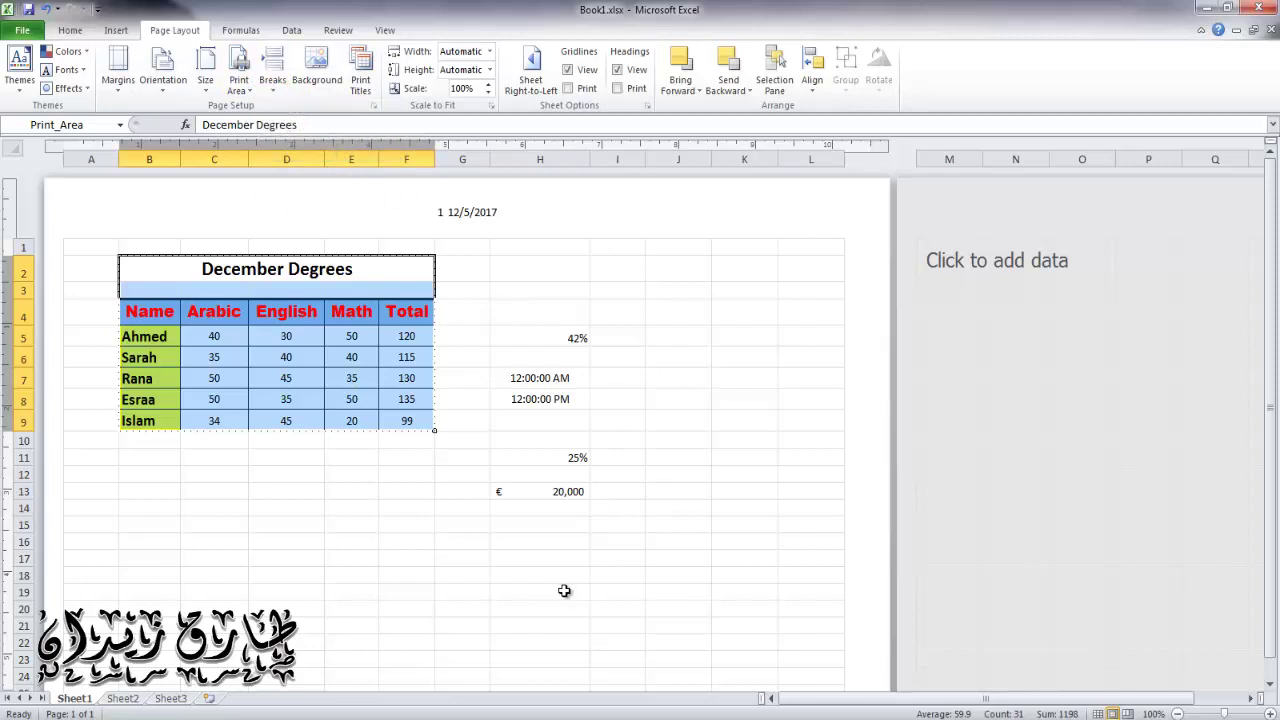
{"action": "scroll", "coordinate": [570, 200], "scroll_direction": "down", "scroll_amount": 5}
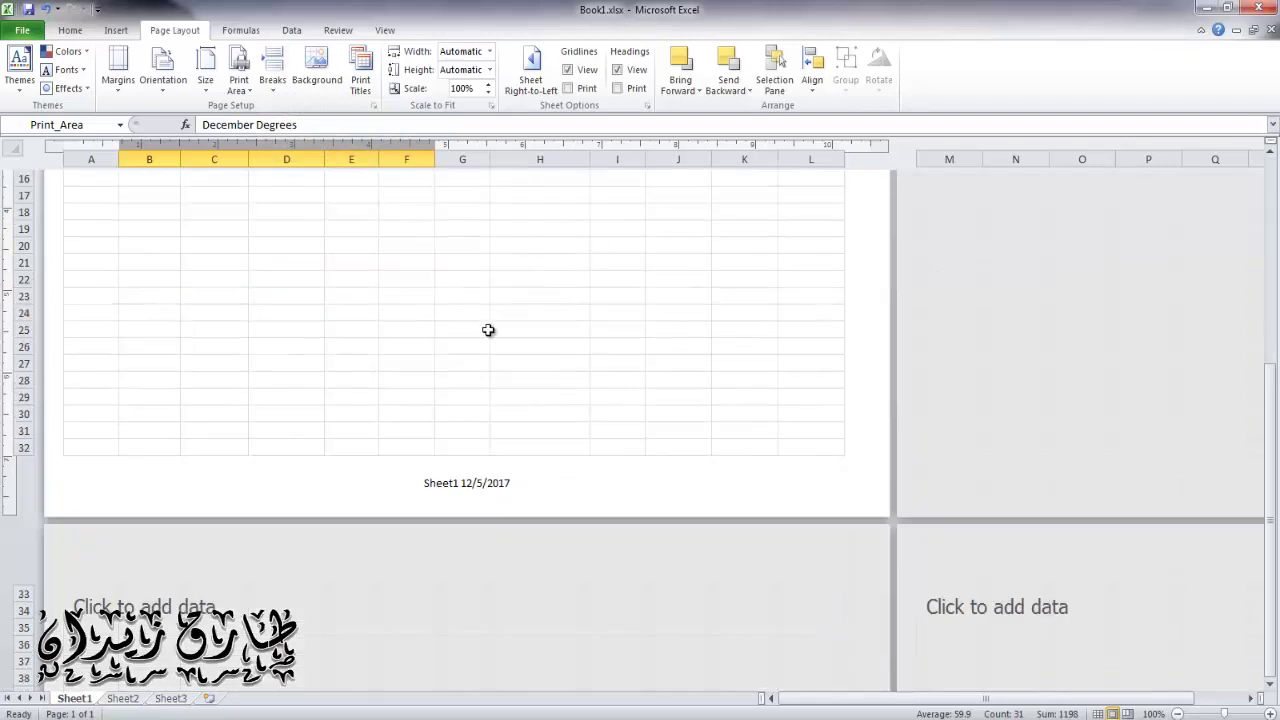
{"action": "left_click", "coordinate": [430, 398]}
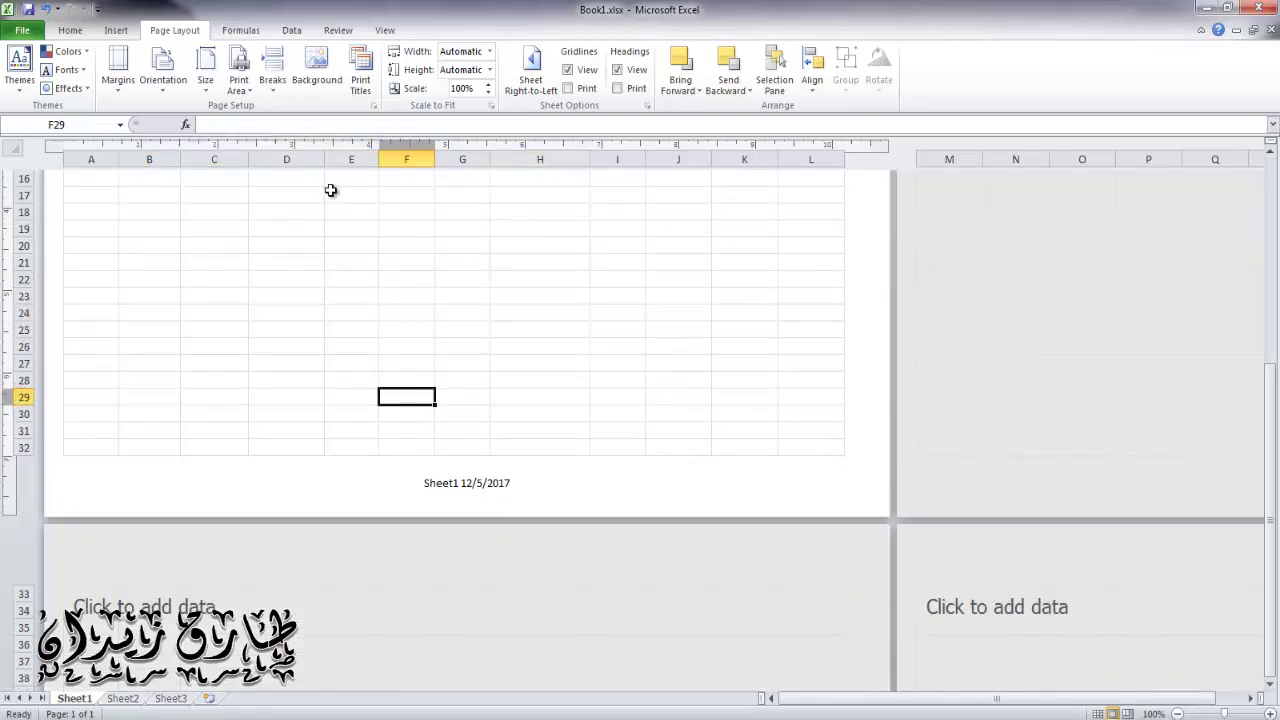
{"action": "left_click", "coordinate": [328, 82]}
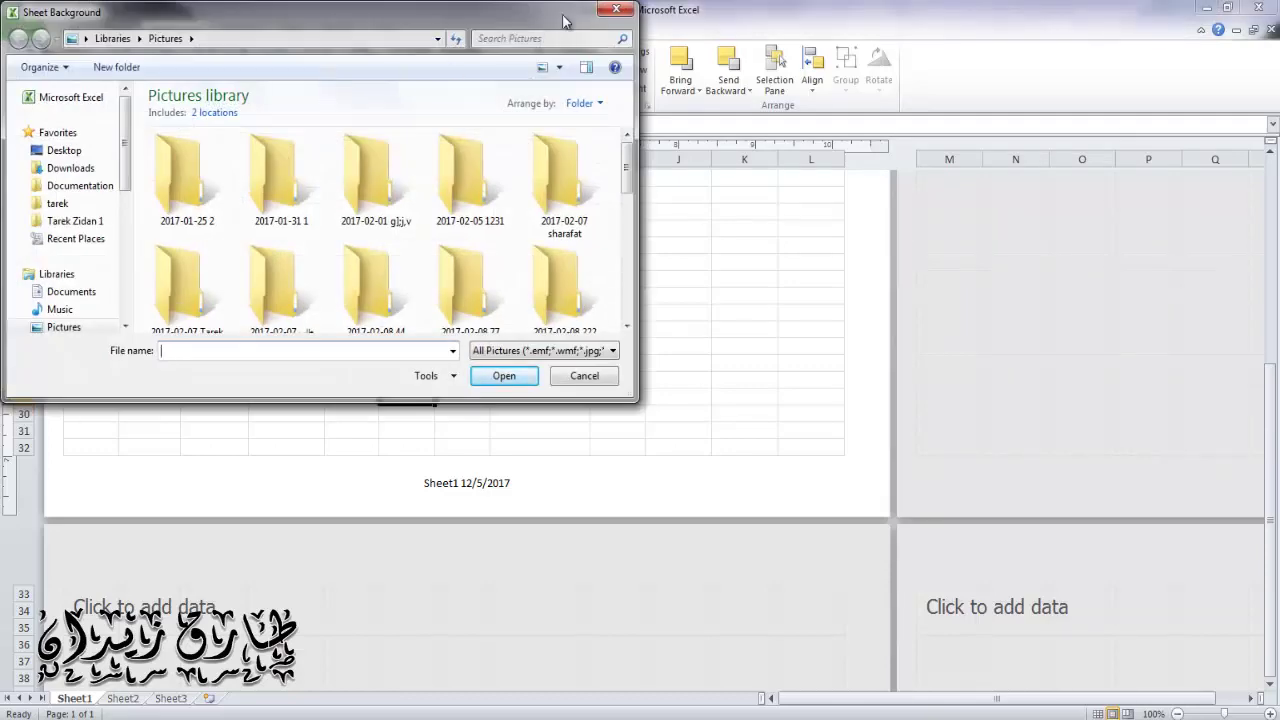
{"action": "left_click", "coordinate": [616, 10]}
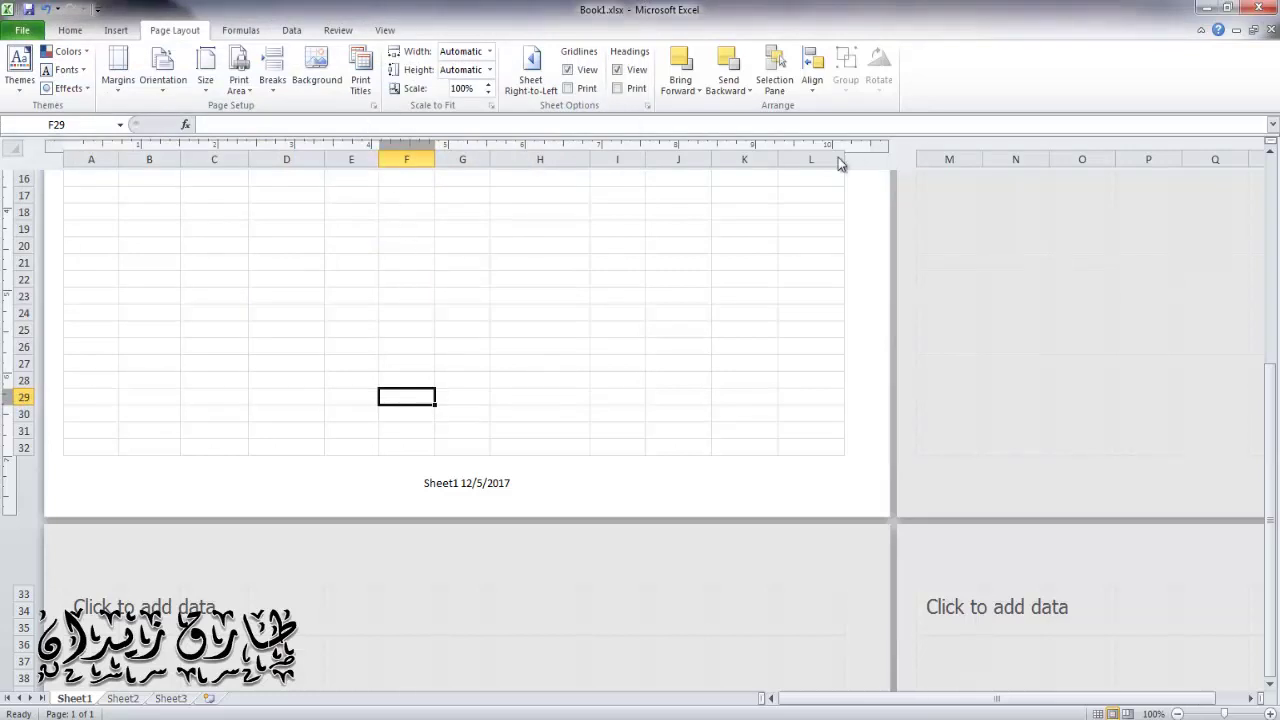
{"action": "scroll", "coordinate": [490, 405], "scroll_direction": "up", "scroll_amount": 5}
{"action": "scroll", "coordinate": [513, 395], "scroll_direction": "up", "scroll_amount": 3}
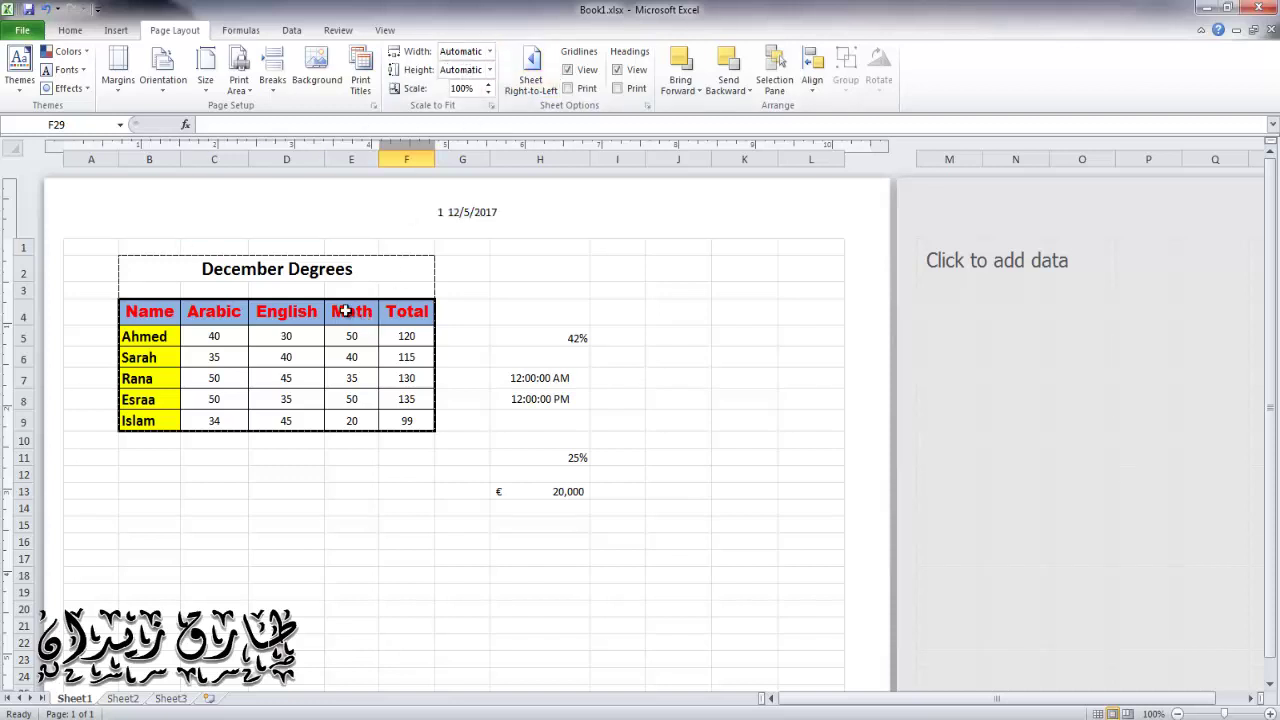
{"action": "left_click", "coordinate": [427, 286]}
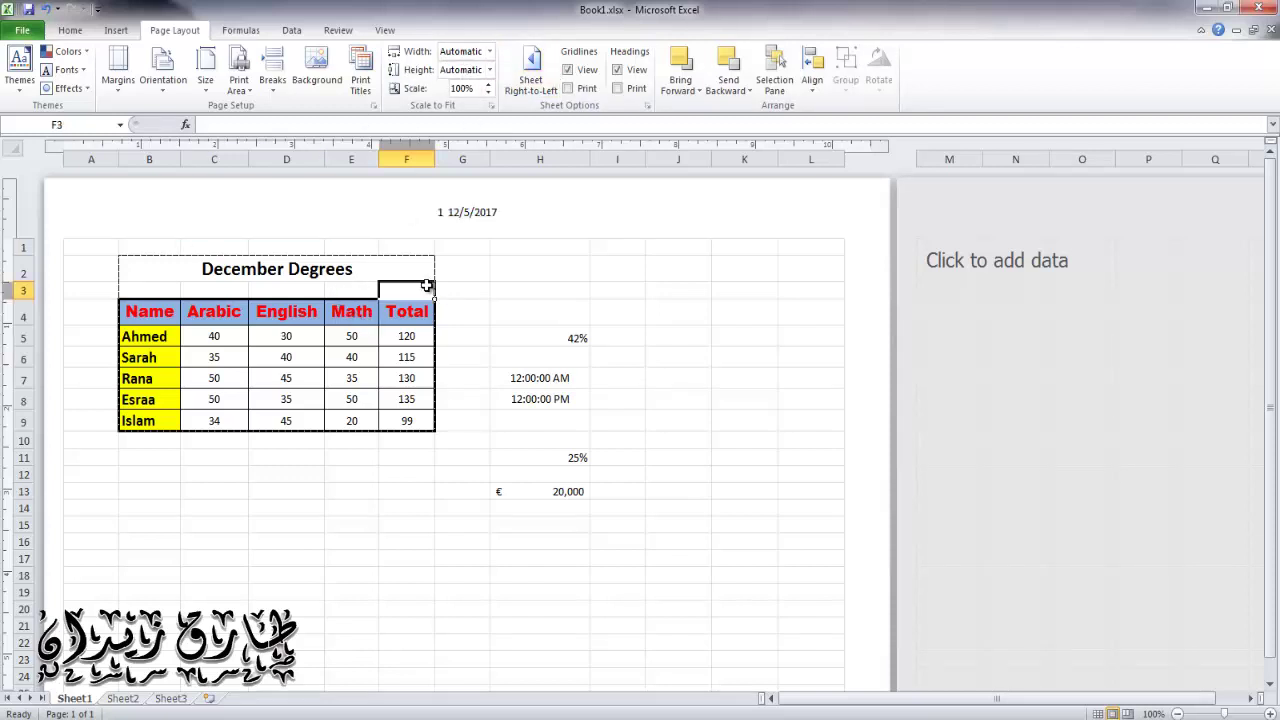
{"action": "left_click", "coordinate": [489, 51]}
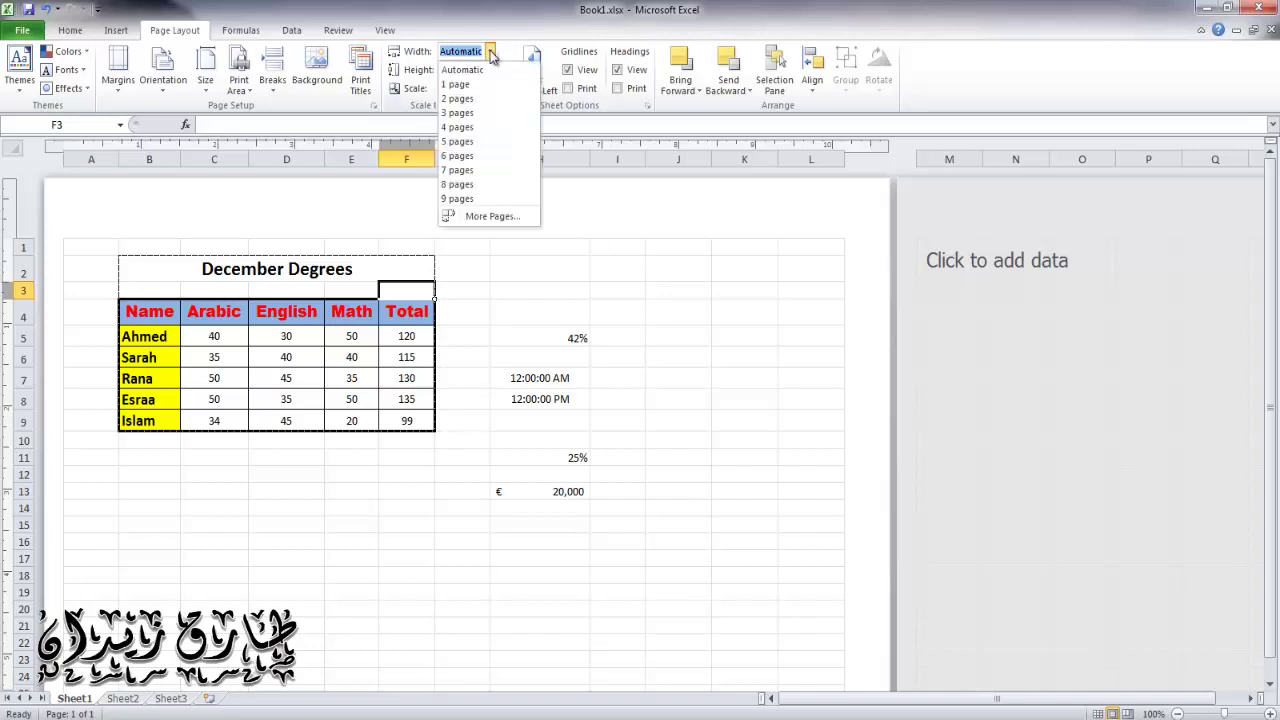
{"action": "left_click", "coordinate": [508, 371]}
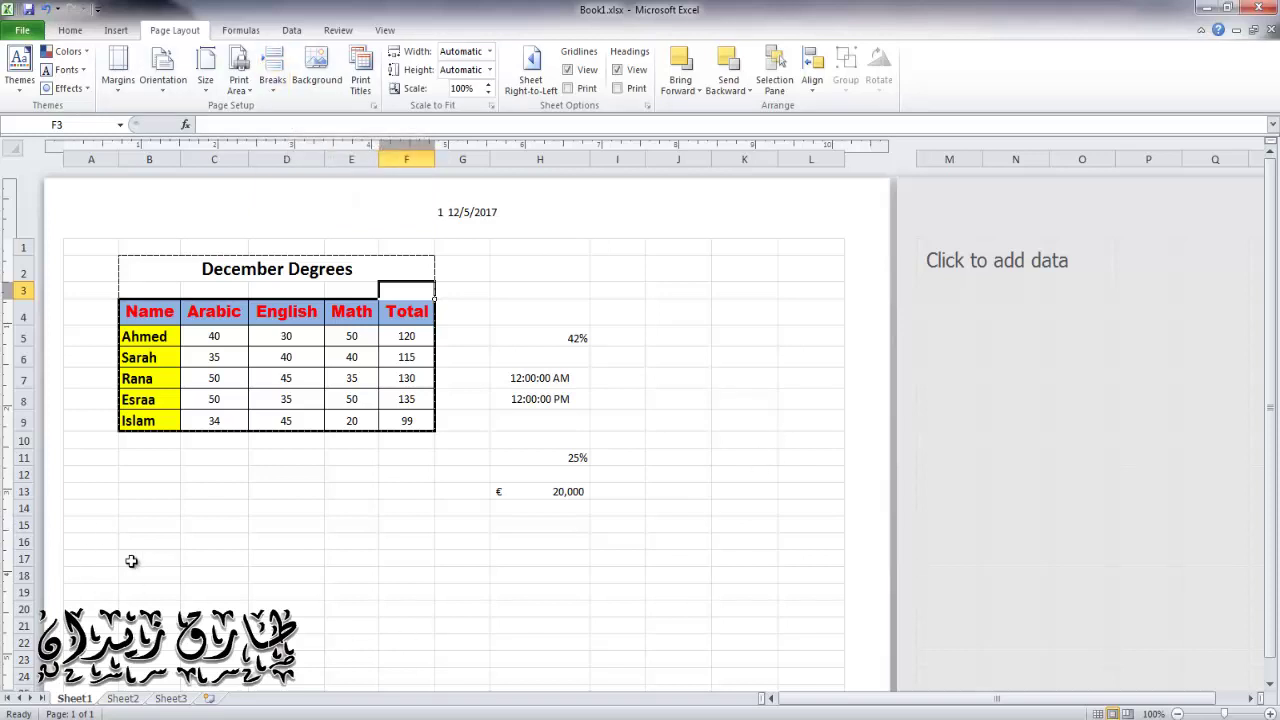
- Enter the test text 'fgjhfgjhgjghkjgh' in Sheet2 cell C16, then return to Sheet1
{"action": "left_click", "coordinate": [127, 699]}
{"action": "left_click", "coordinate": [138, 415]}
{"action": "type", "text": "f"}
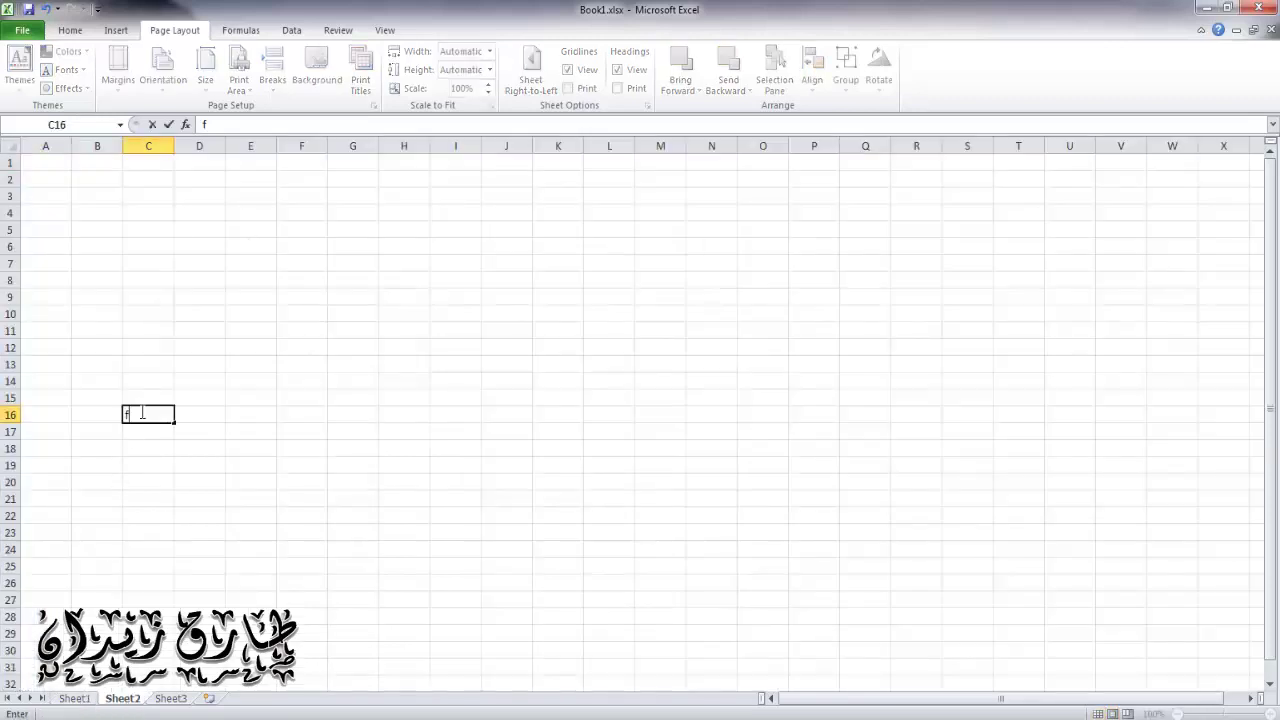
{"action": "type", "text": "gjhfgjhgjghkjgh"}
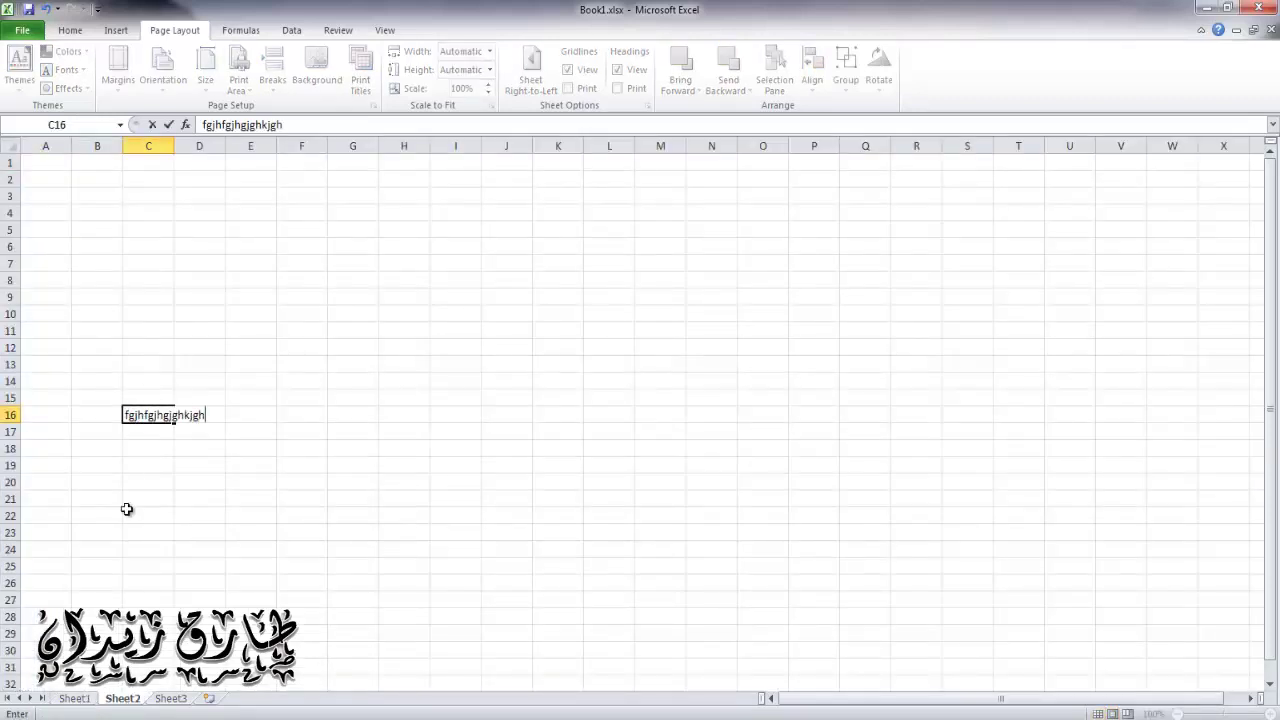
{"action": "left_click", "coordinate": [128, 509]}
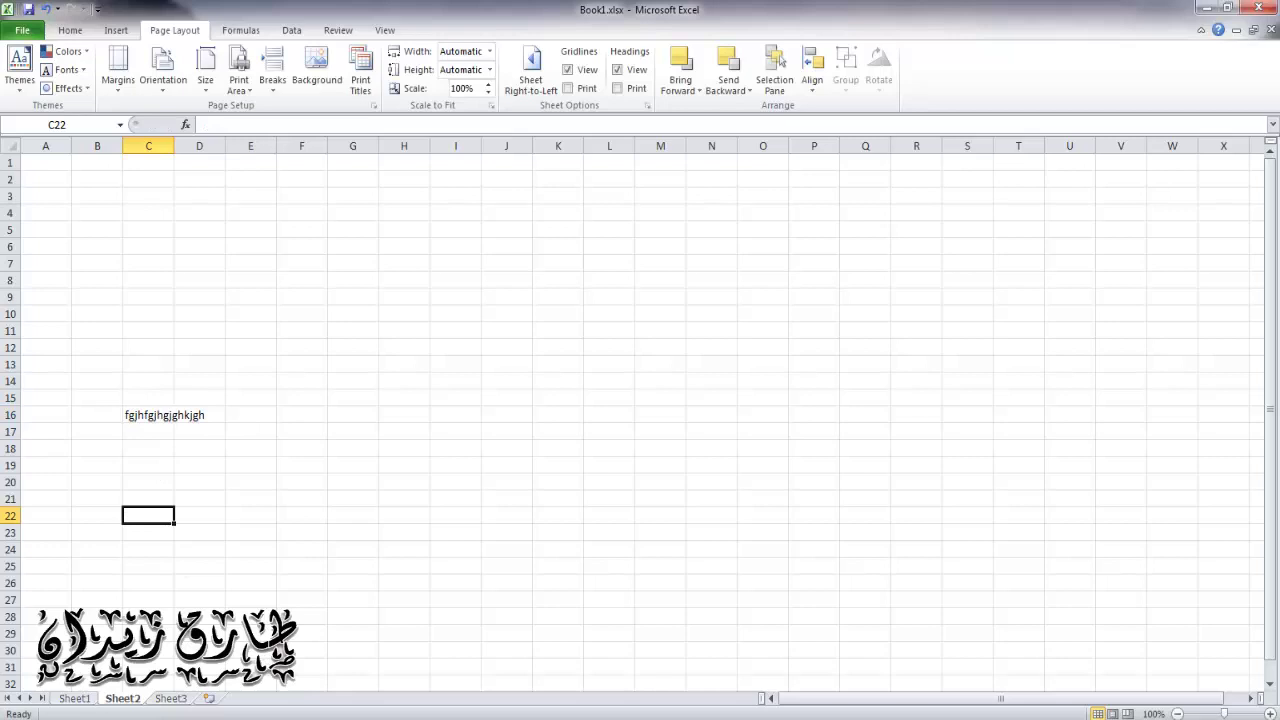
{"action": "left_click", "coordinate": [74, 699]}
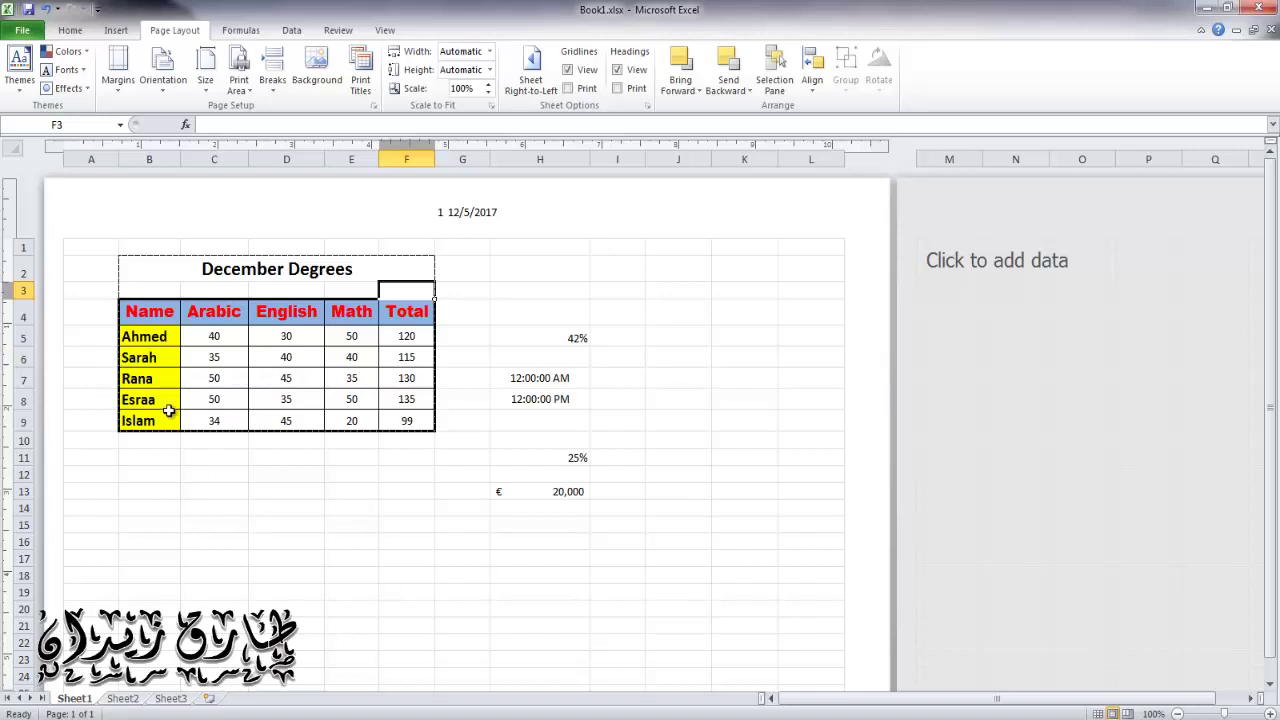
- Hide row 6, the second student's grades, using the row header's Hide option
{"action": "left_click", "coordinate": [18, 357]}
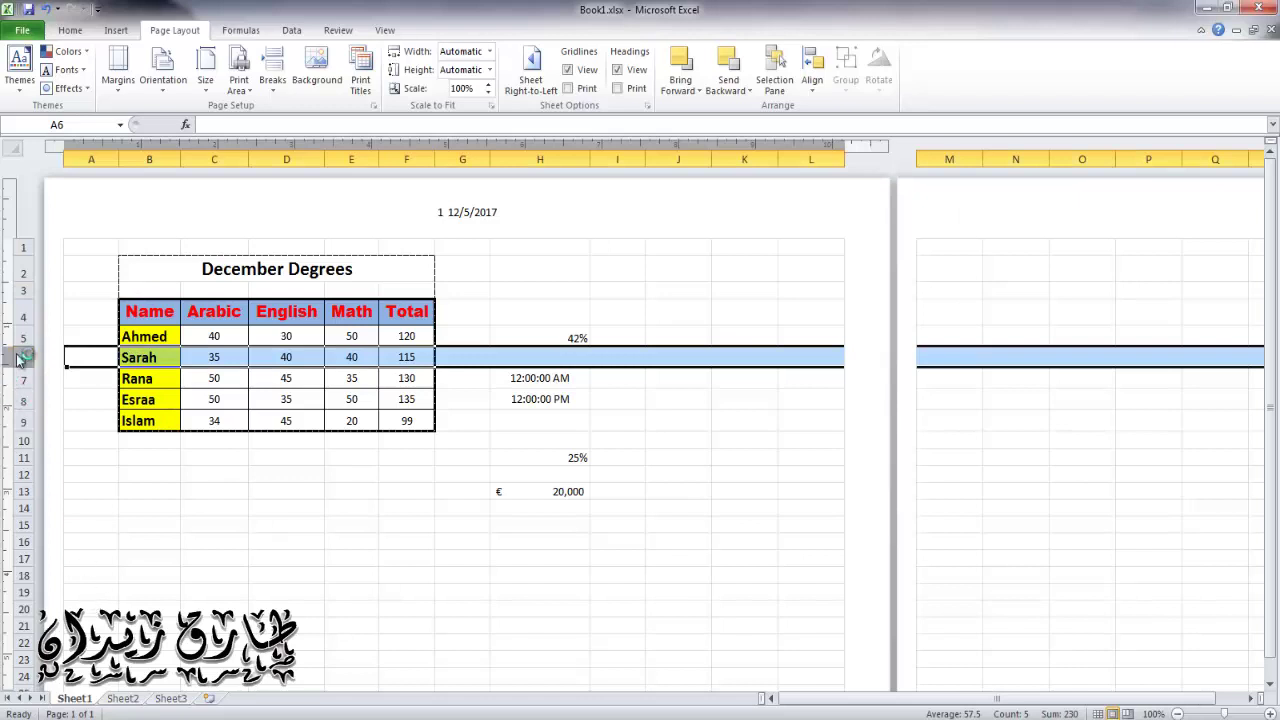
{"action": "right_click", "coordinate": [27, 360]}
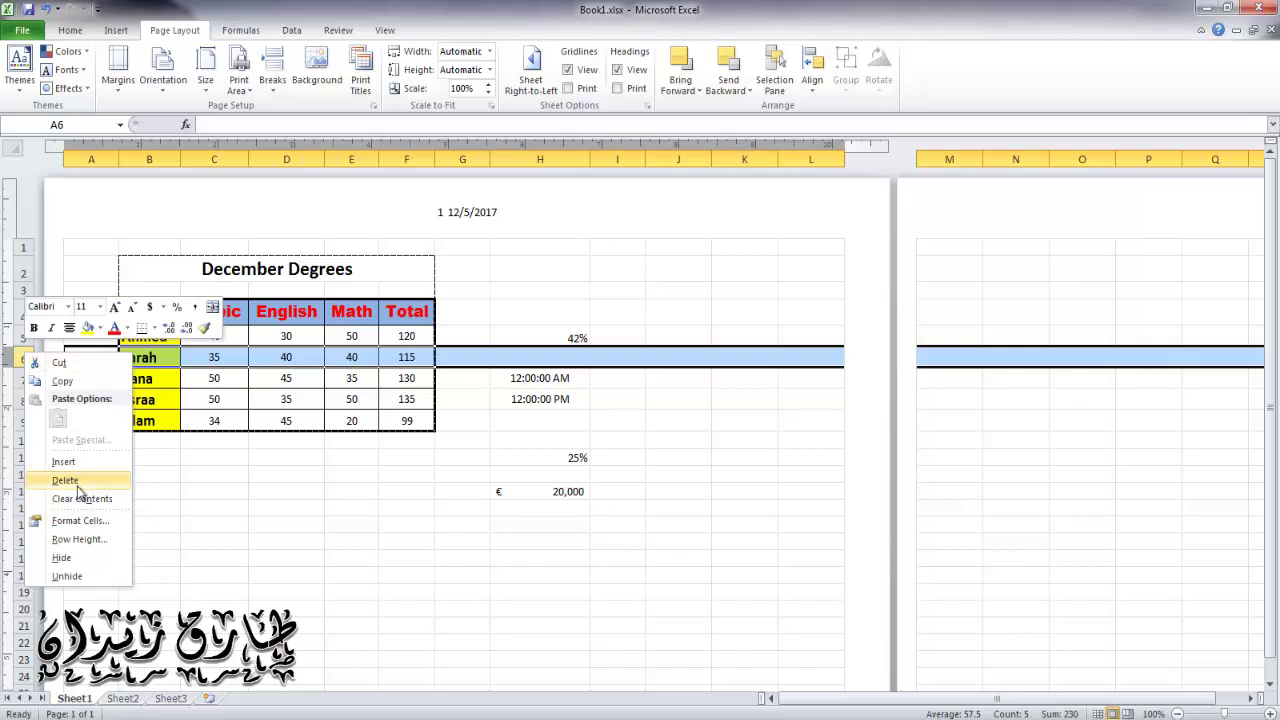
{"action": "left_click", "coordinate": [91, 555]}
{"action": "left_click", "coordinate": [214, 537]}
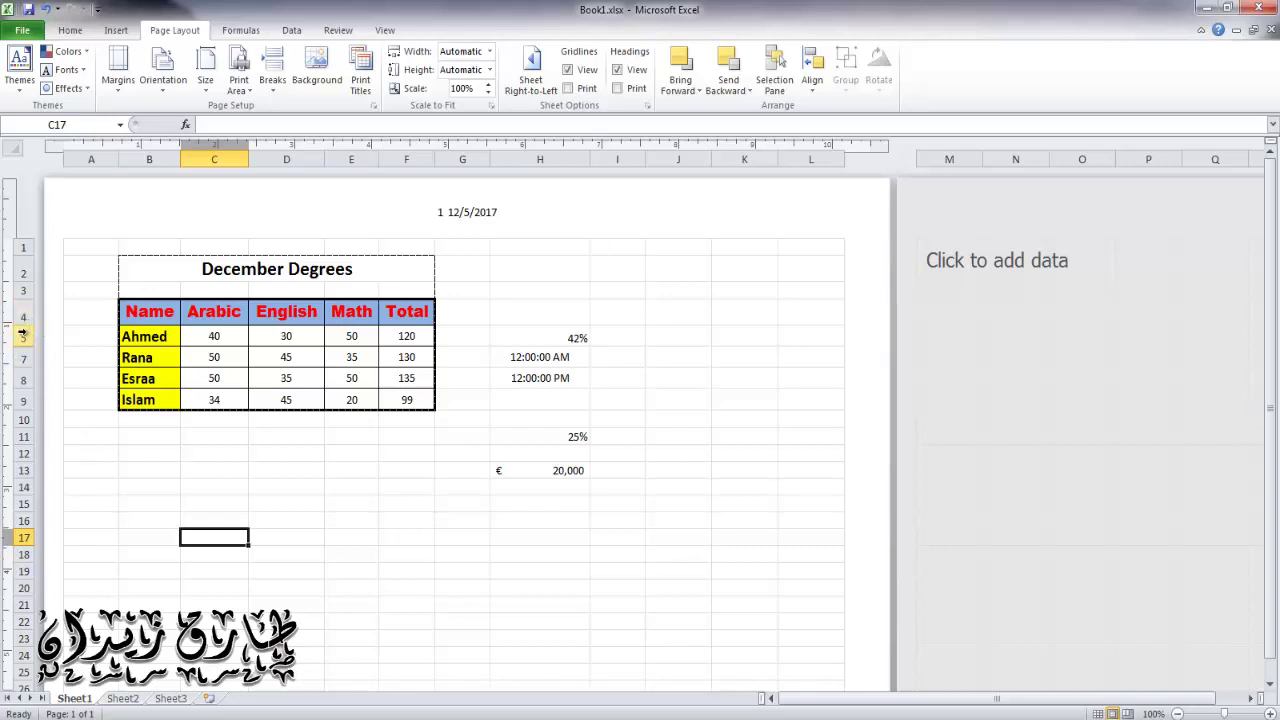
- Unhide row 6 by selecting the surrounding rows 5–7, restoring all five students
{"action": "left_click_drag", "start_coordinate": [20, 307], "coordinate": [22, 381]}
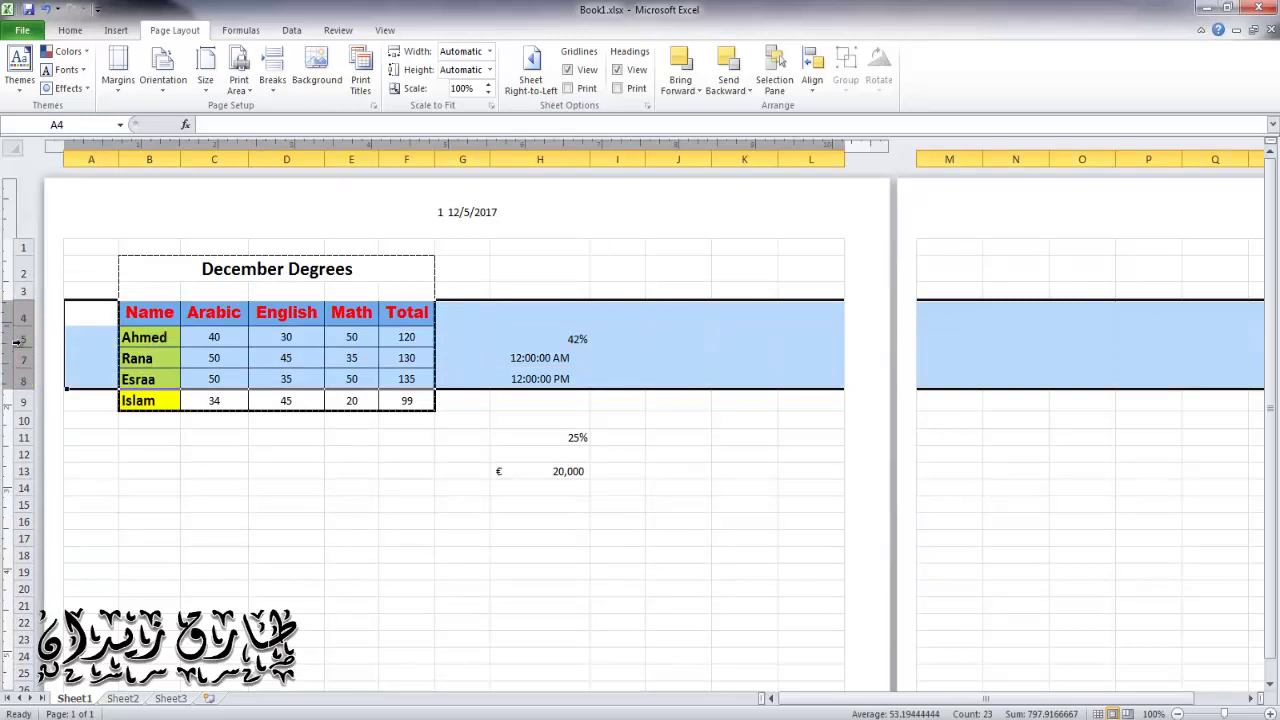
{"action": "left_click", "coordinate": [22, 337]}
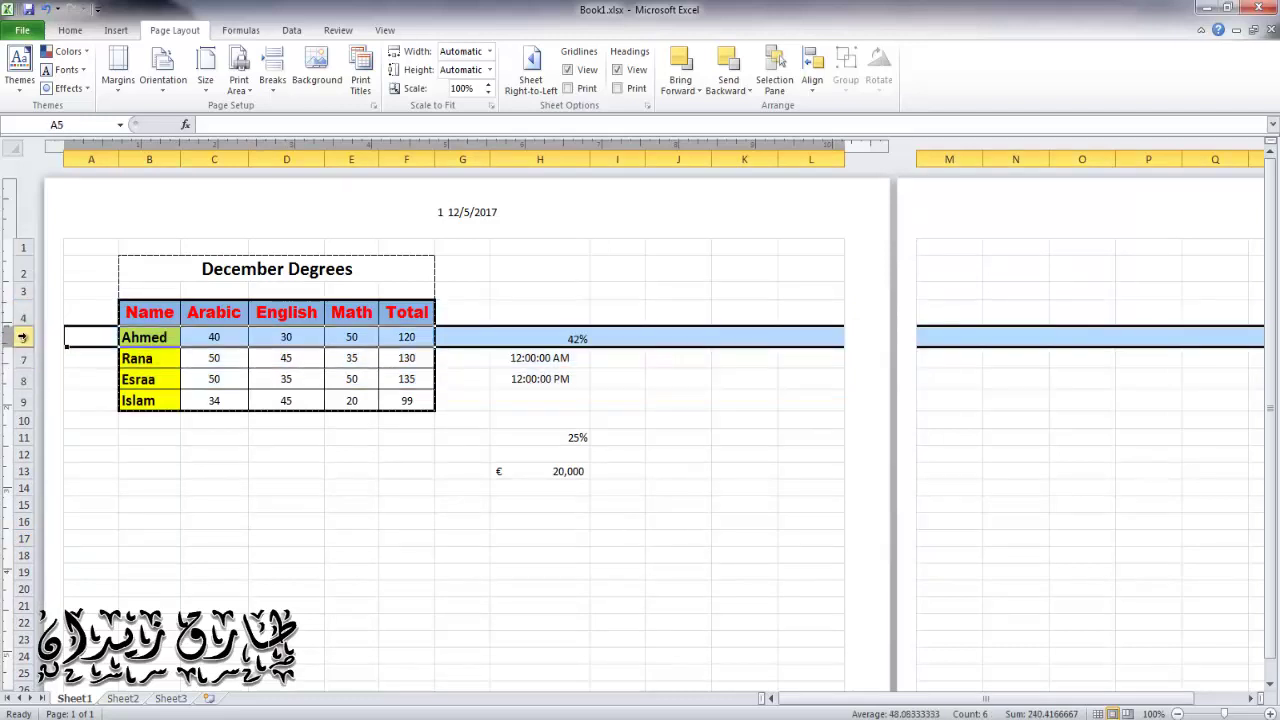
{"action": "left_click_drag", "start_coordinate": [22, 337], "coordinate": [20, 345]}
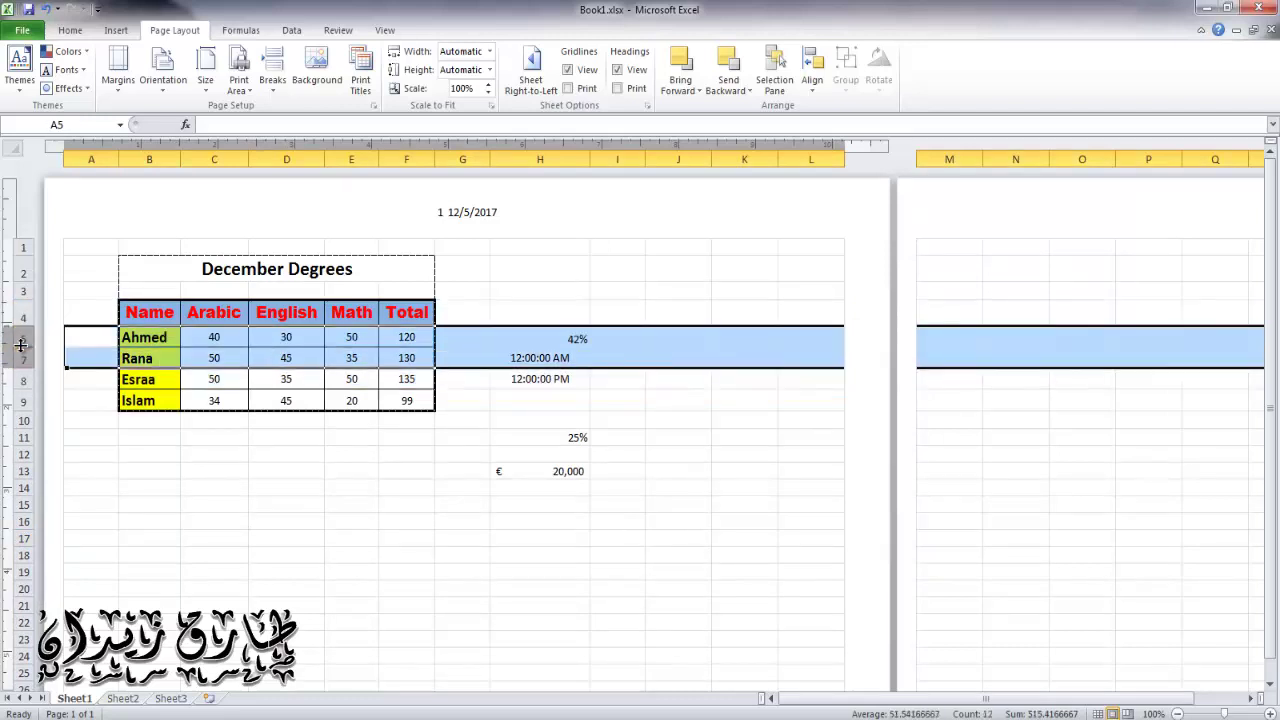
{"action": "right_click", "coordinate": [20, 345]}
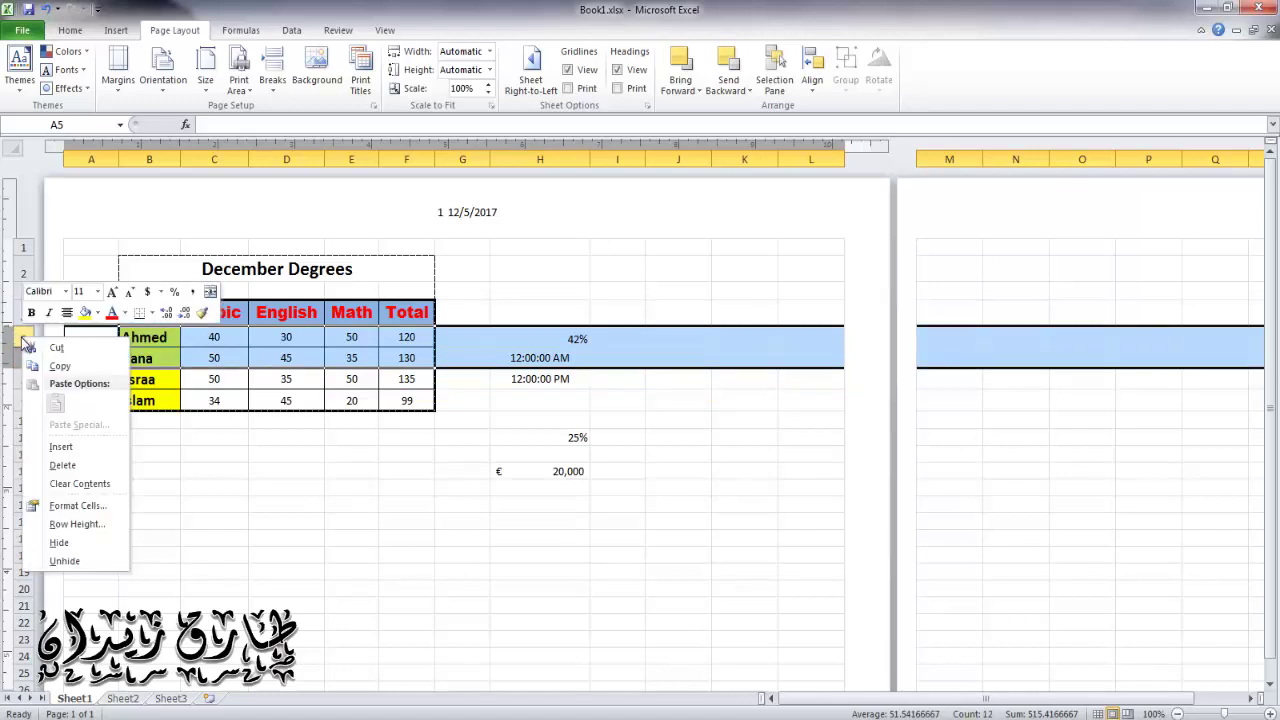
{"action": "left_click", "coordinate": [66, 561]}
{"action": "left_click", "coordinate": [126, 488]}
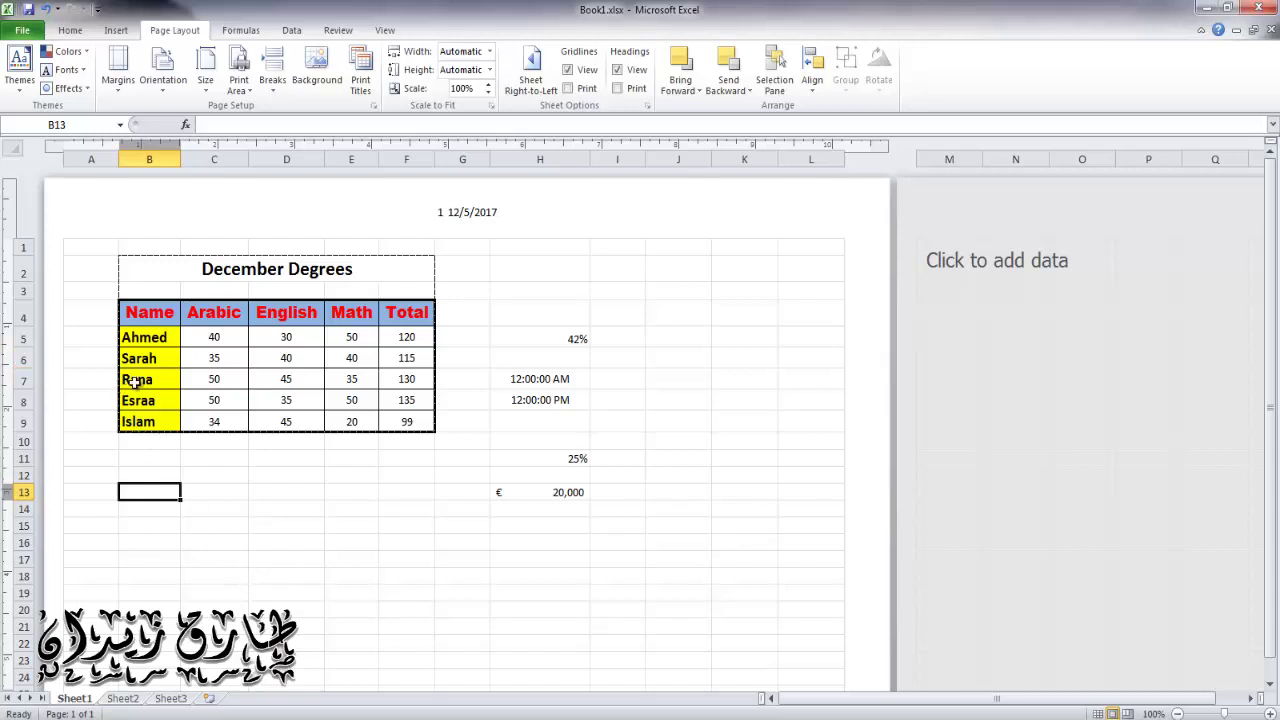
- Copy H8 (12:00:00 PM) and paste only its formatting into empty cell J8
{"action": "left_click", "coordinate": [290, 593]}
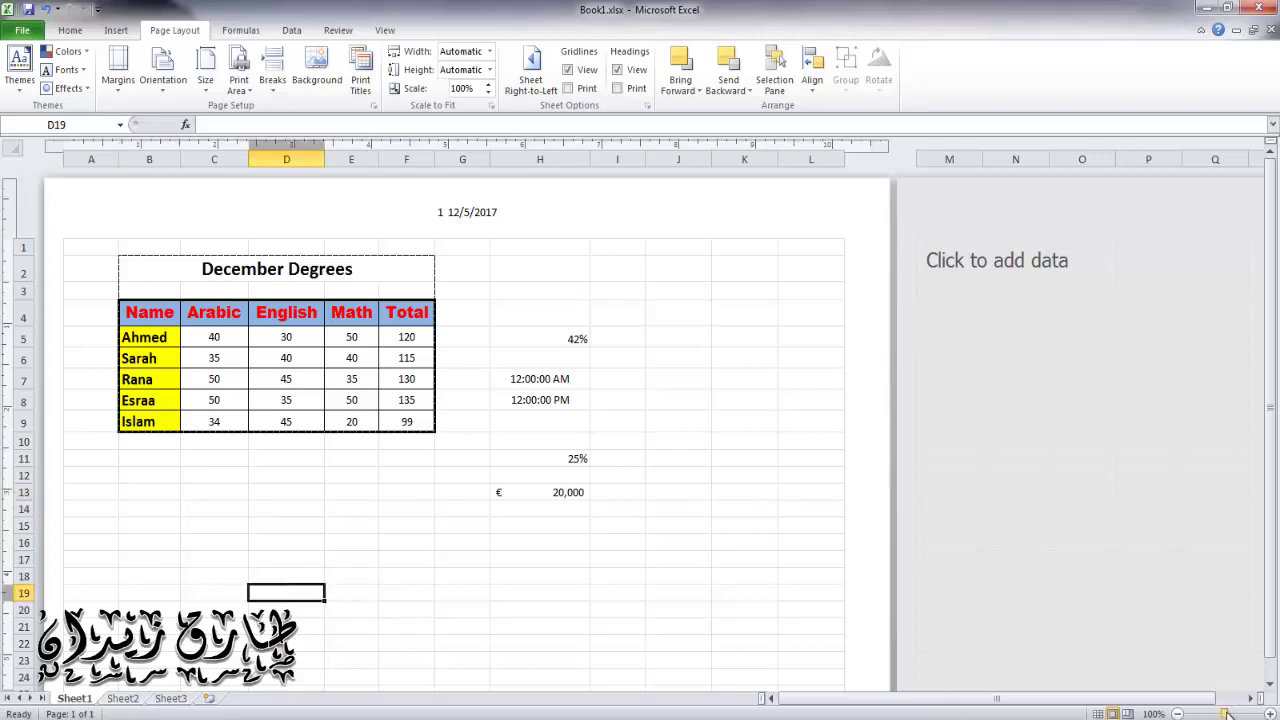
{"action": "mouse_move", "coordinate": [1228, 713]}
{"action": "left_mouse_down"}
{"action": "mouse_move", "coordinate": [1198, 714]}
{"action": "mouse_move", "coordinate": [1228, 714]}
{"action": "left_mouse_up"}
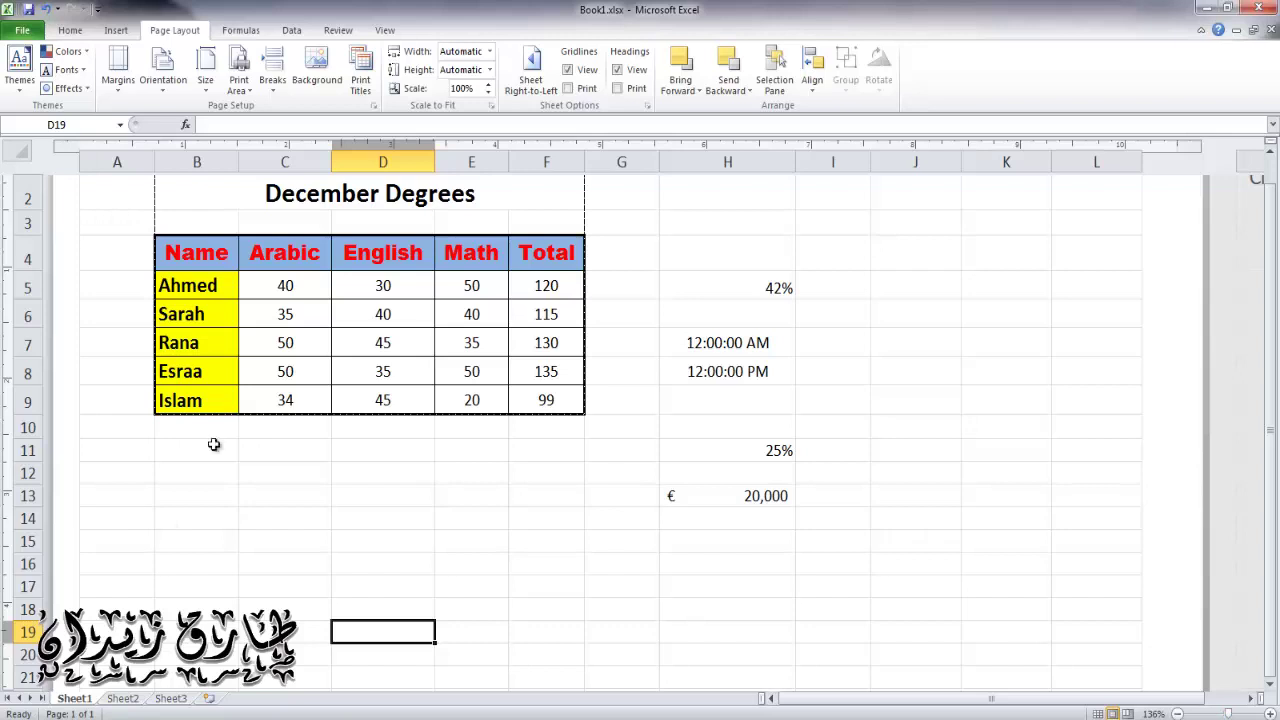
{"action": "left_click", "coordinate": [746, 375]}
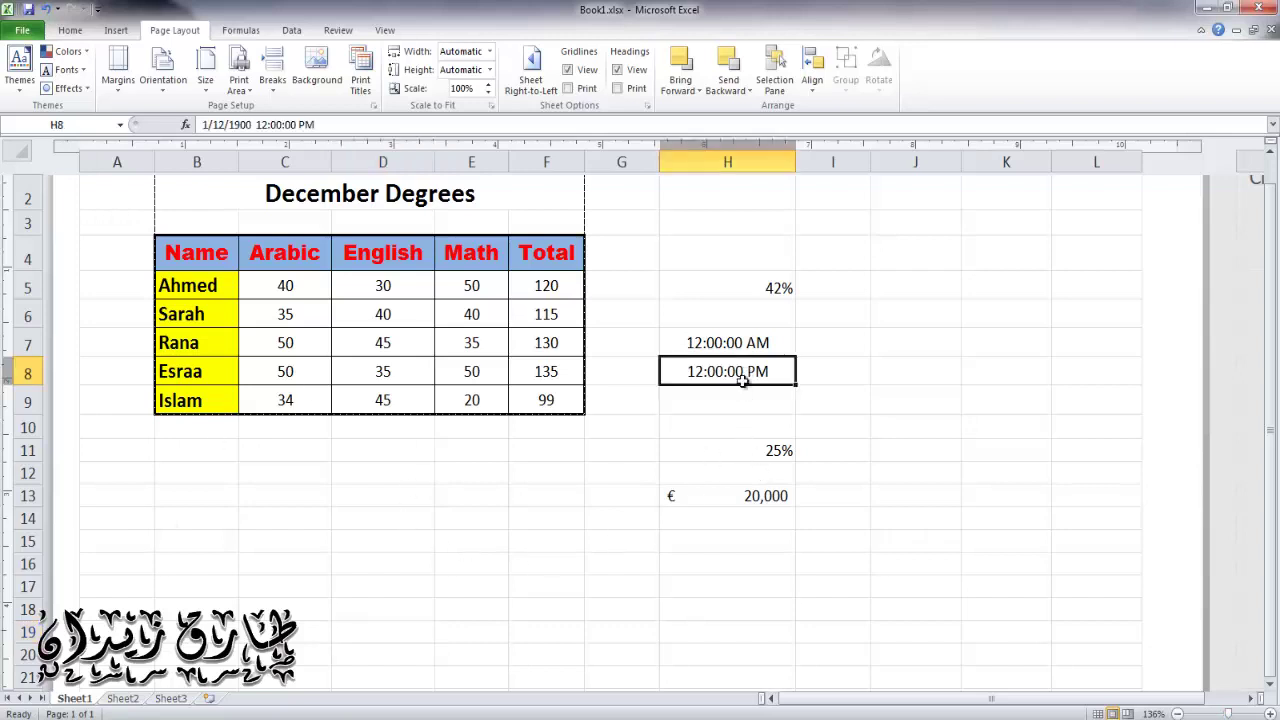
{"action": "right_click", "coordinate": [742, 378]}
{"action": "left_click", "coordinate": [780, 414]}
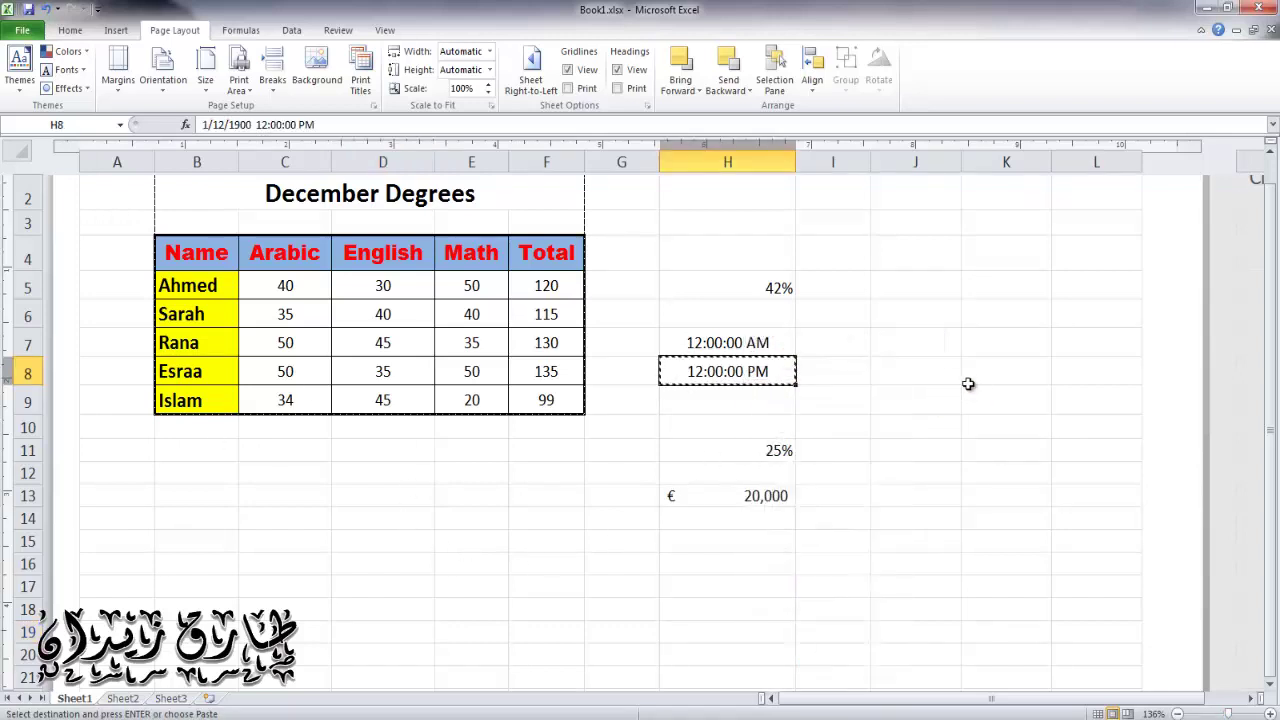
{"action": "right_click", "coordinate": [952, 370]}
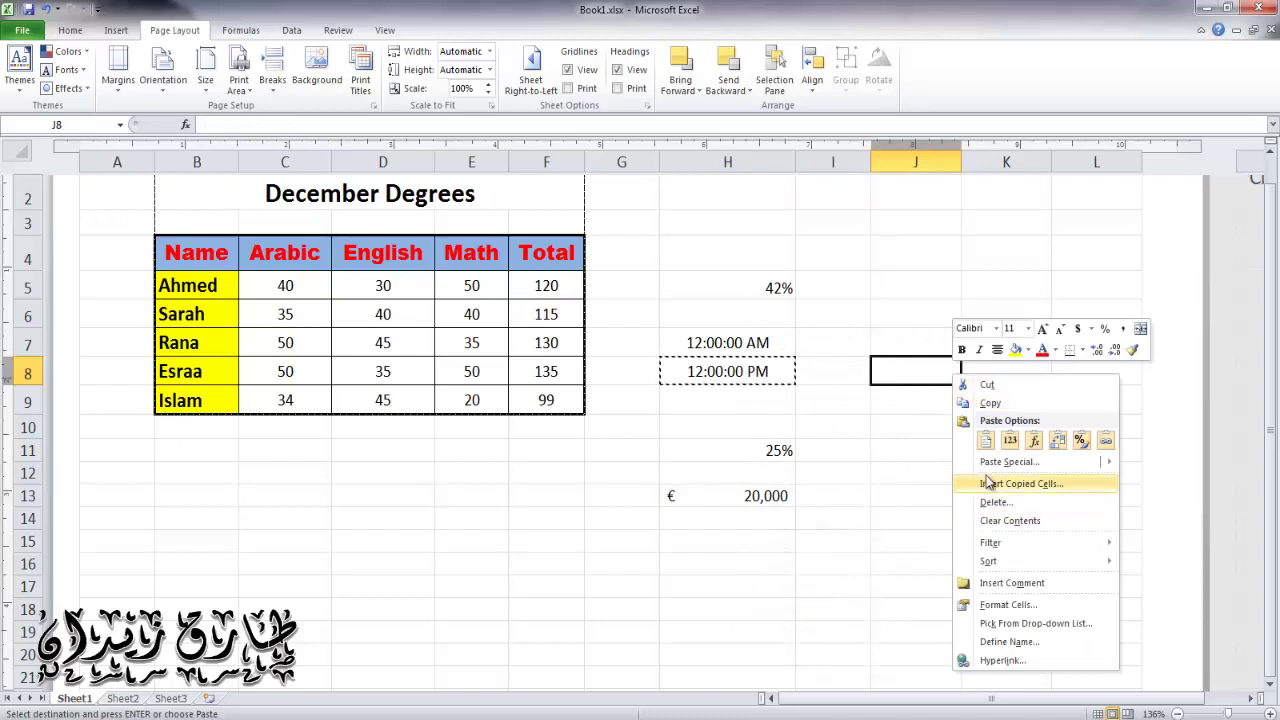
{"action": "left_click", "coordinate": [1010, 441]}
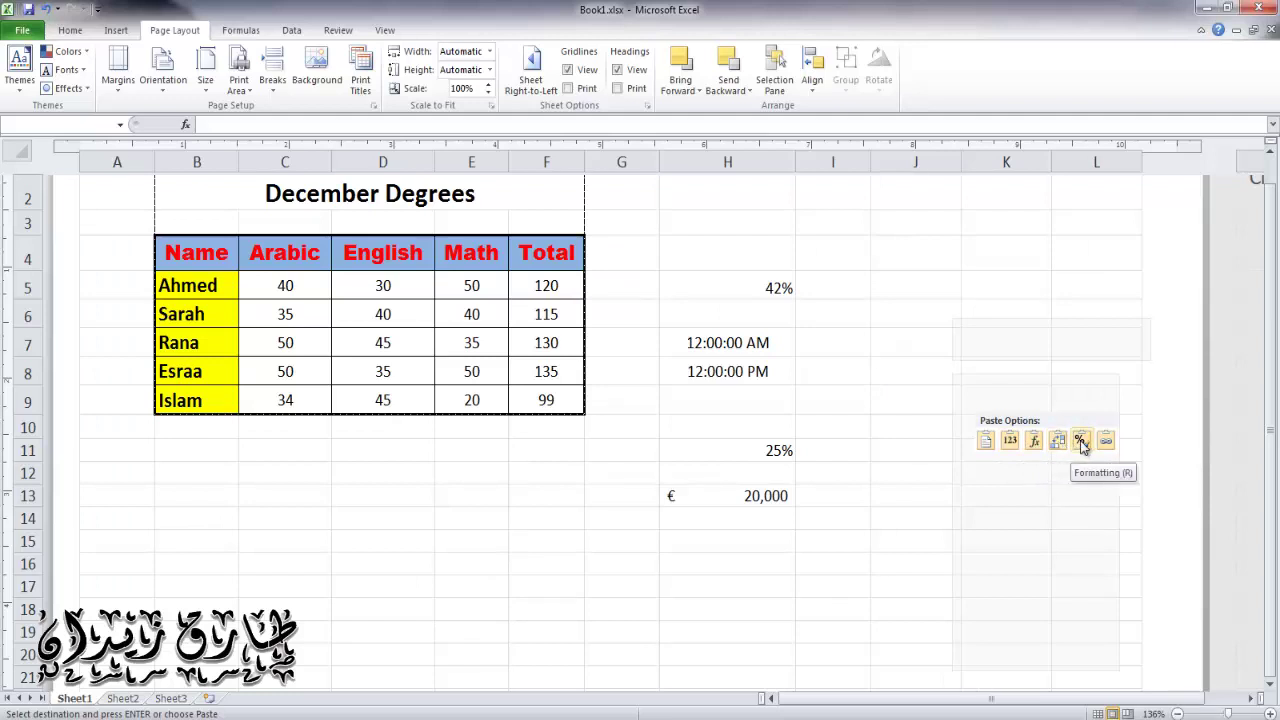
{"action": "left_click", "coordinate": [1081, 441]}
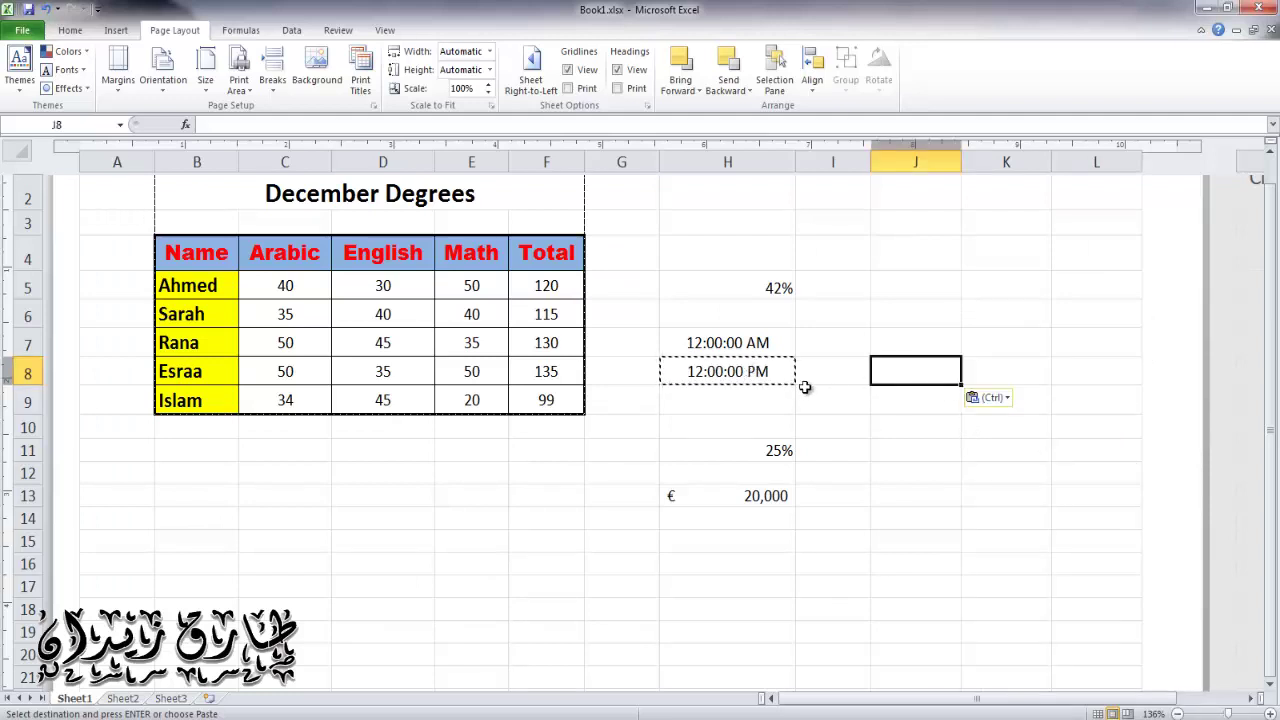
- Paste H8's 12:00:00 PM into J8, trying Paste Values then a normal Paste, and widen column J
{"action": "right_click", "coordinate": [748, 372]}
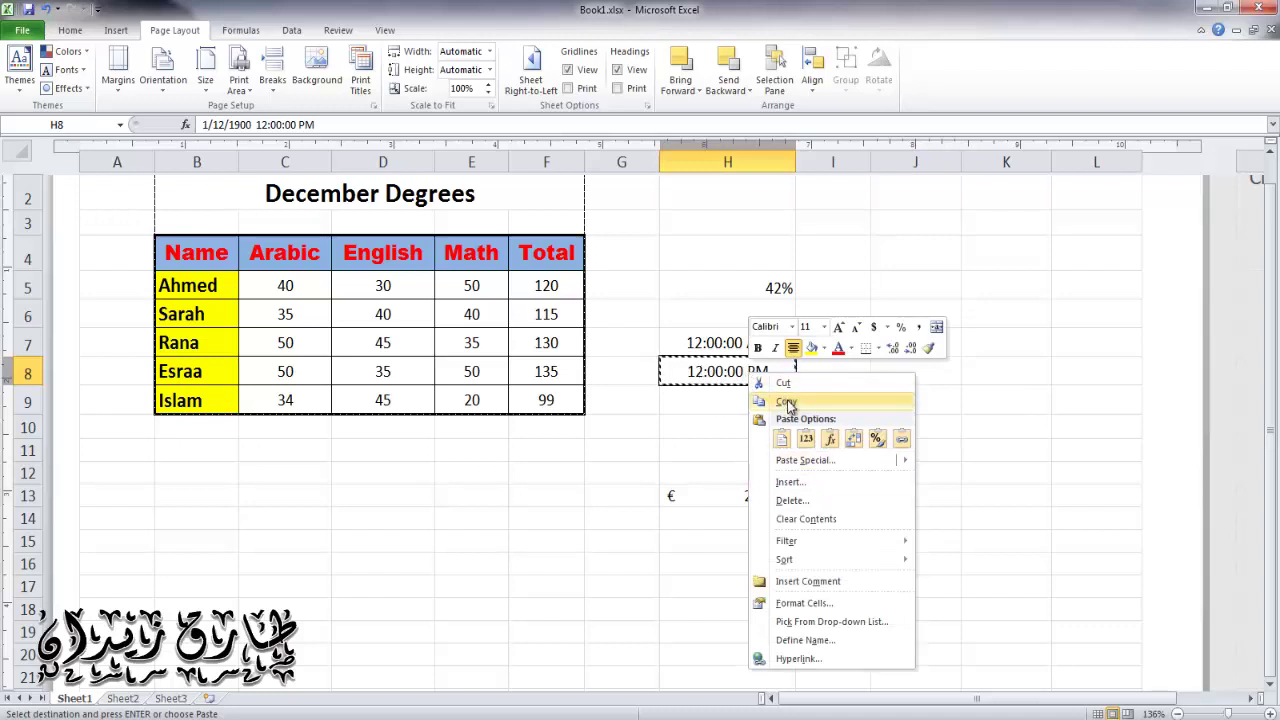
{"action": "left_click", "coordinate": [786, 401]}
{"action": "right_click", "coordinate": [895, 374]}
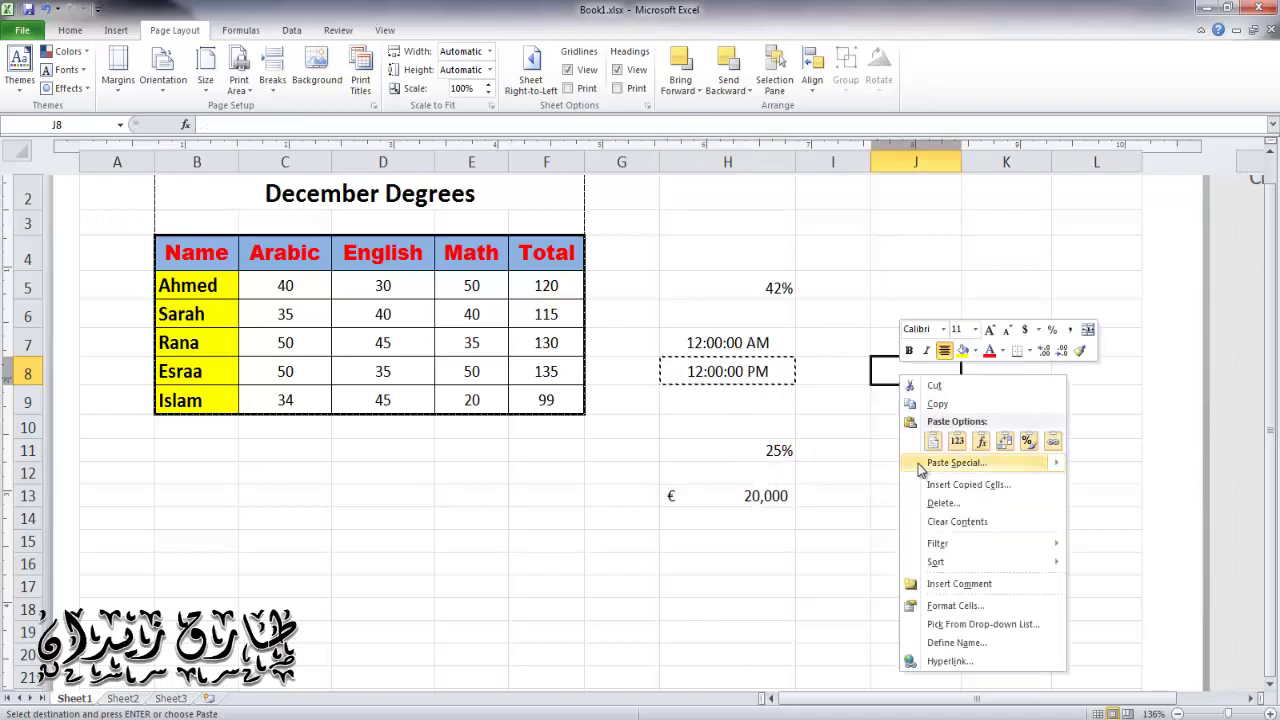
{"action": "left_click", "coordinate": [957, 443]}
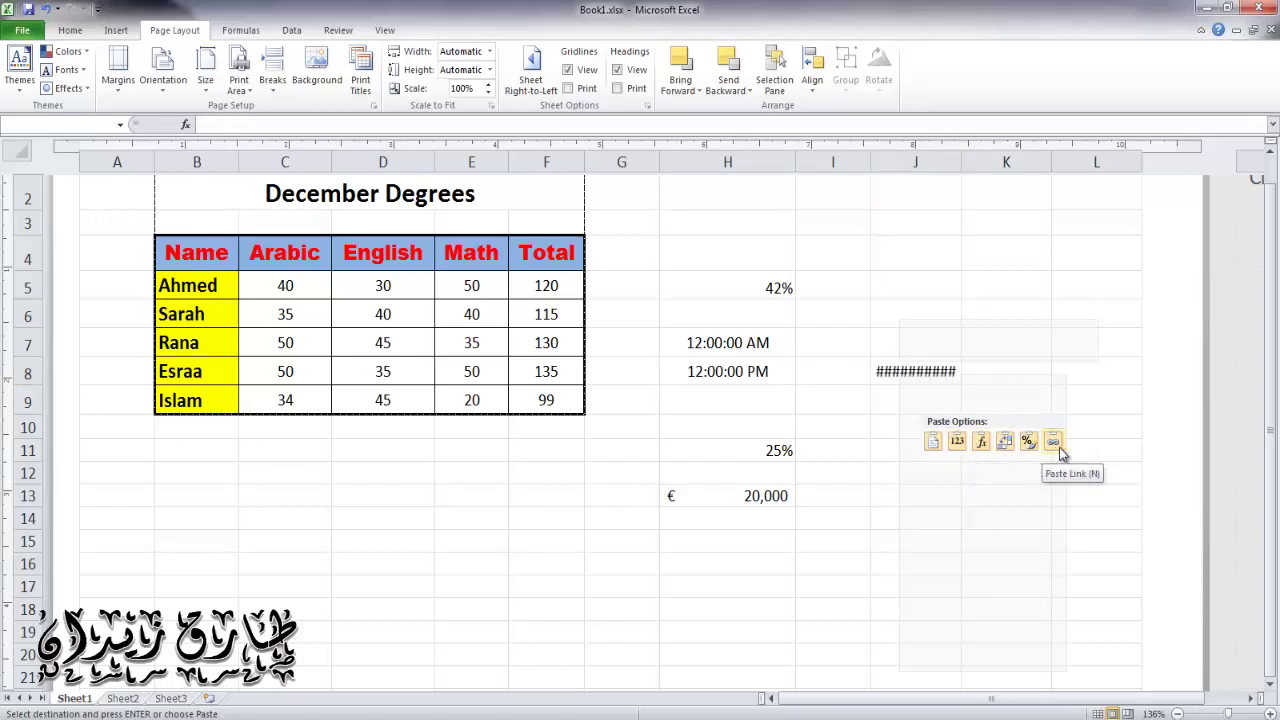
{"action": "left_click", "coordinate": [932, 442]}
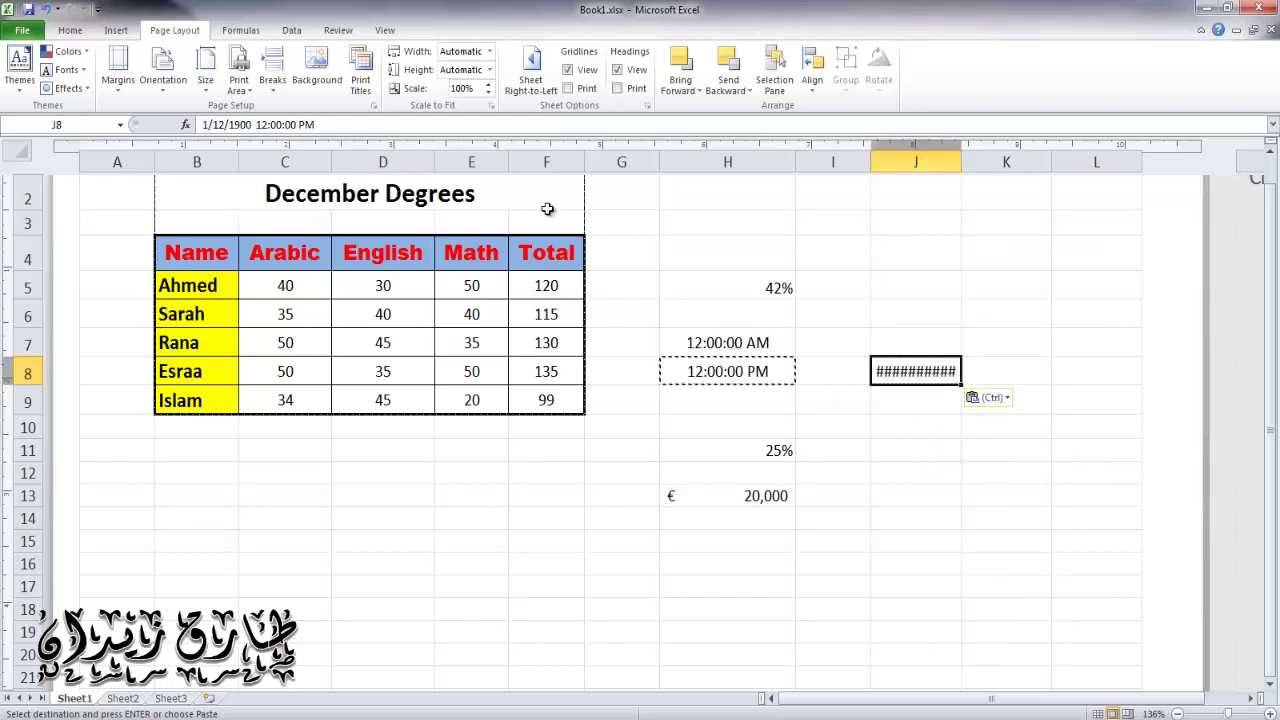
{"action": "left_click_drag", "start_coordinate": [961, 163], "coordinate": [1021, 164]}
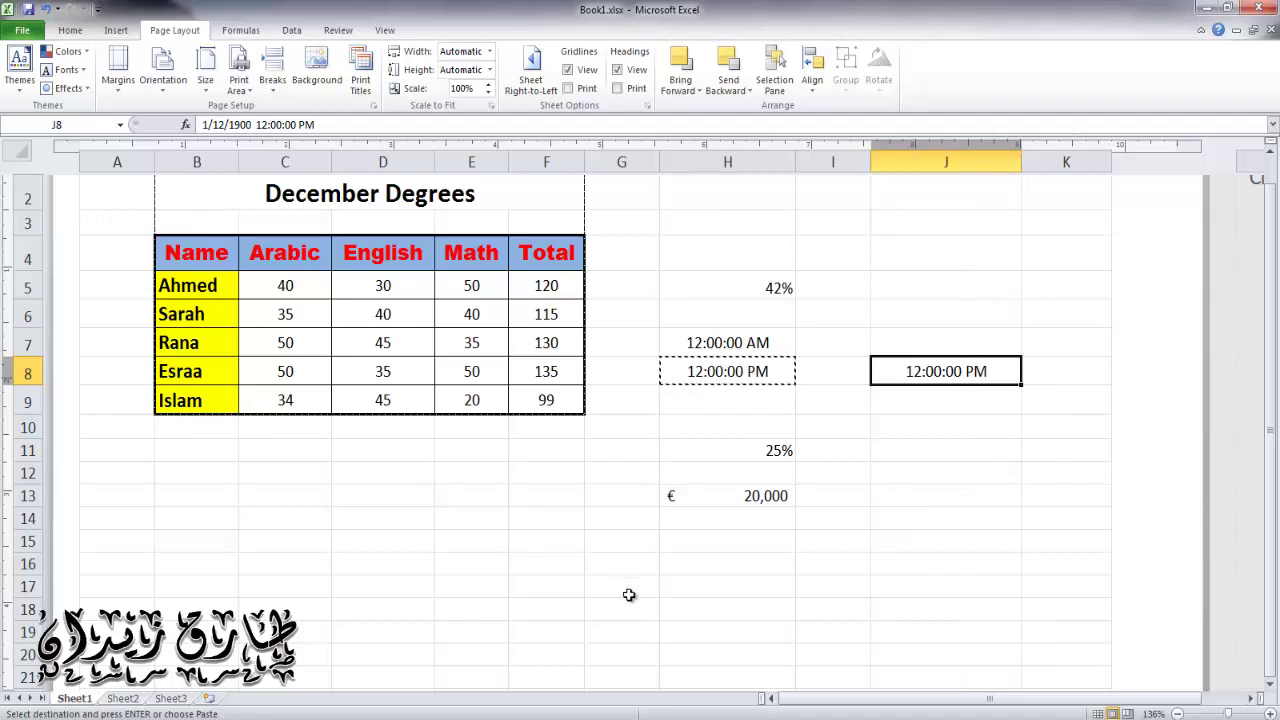
{"action": "left_click", "coordinate": [543, 458]}
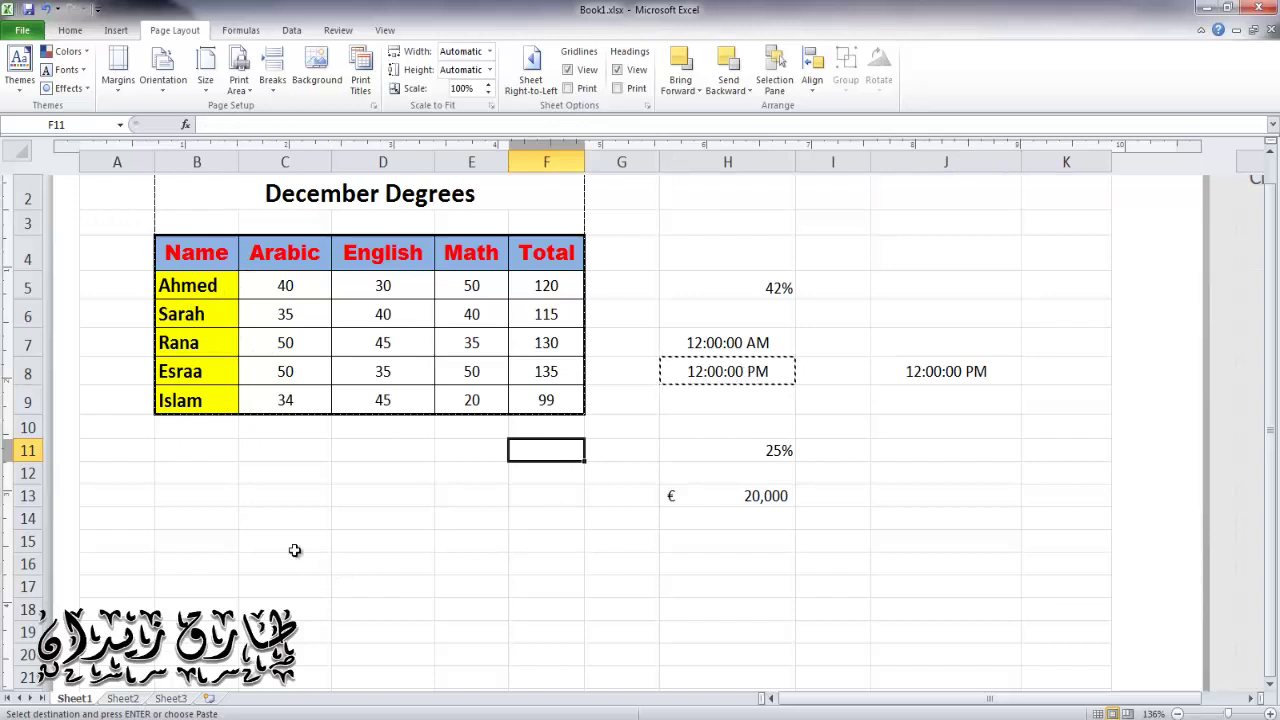
- Use Format Painter to copy B5's yellow bold format onto H8
{"action": "left_click", "coordinate": [213, 285]}
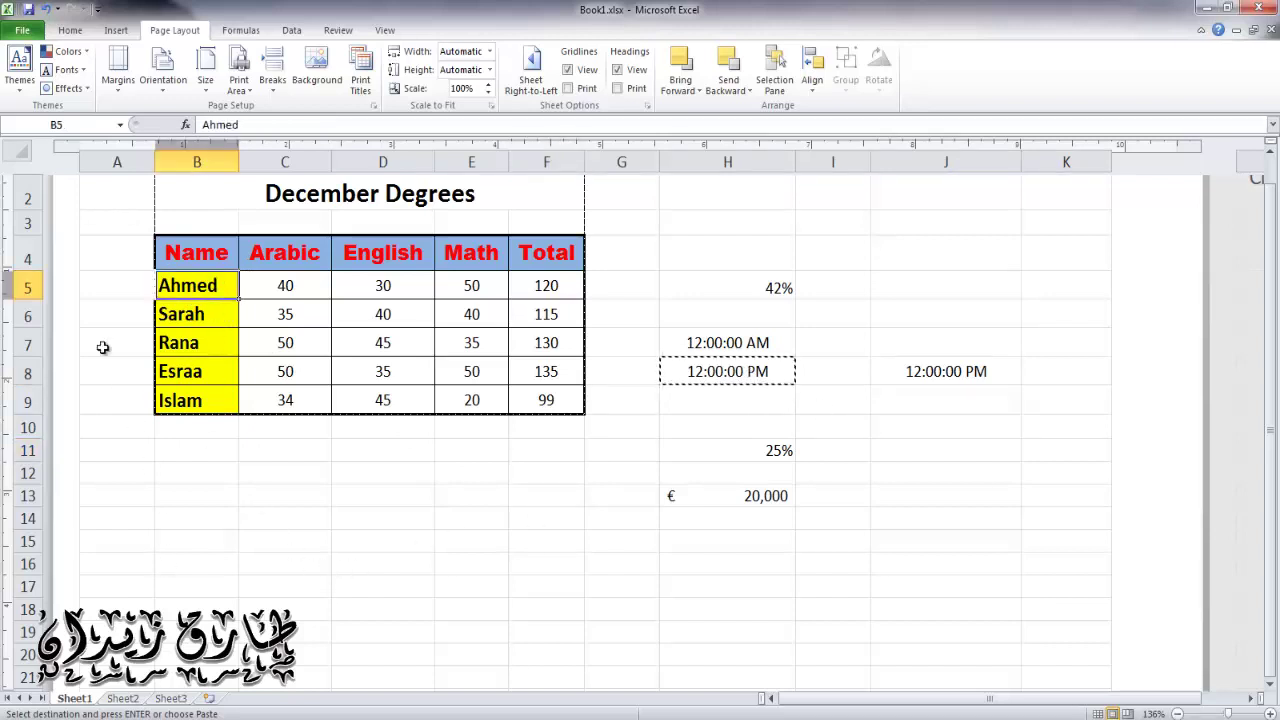
{"action": "left_click", "coordinate": [68, 30]}
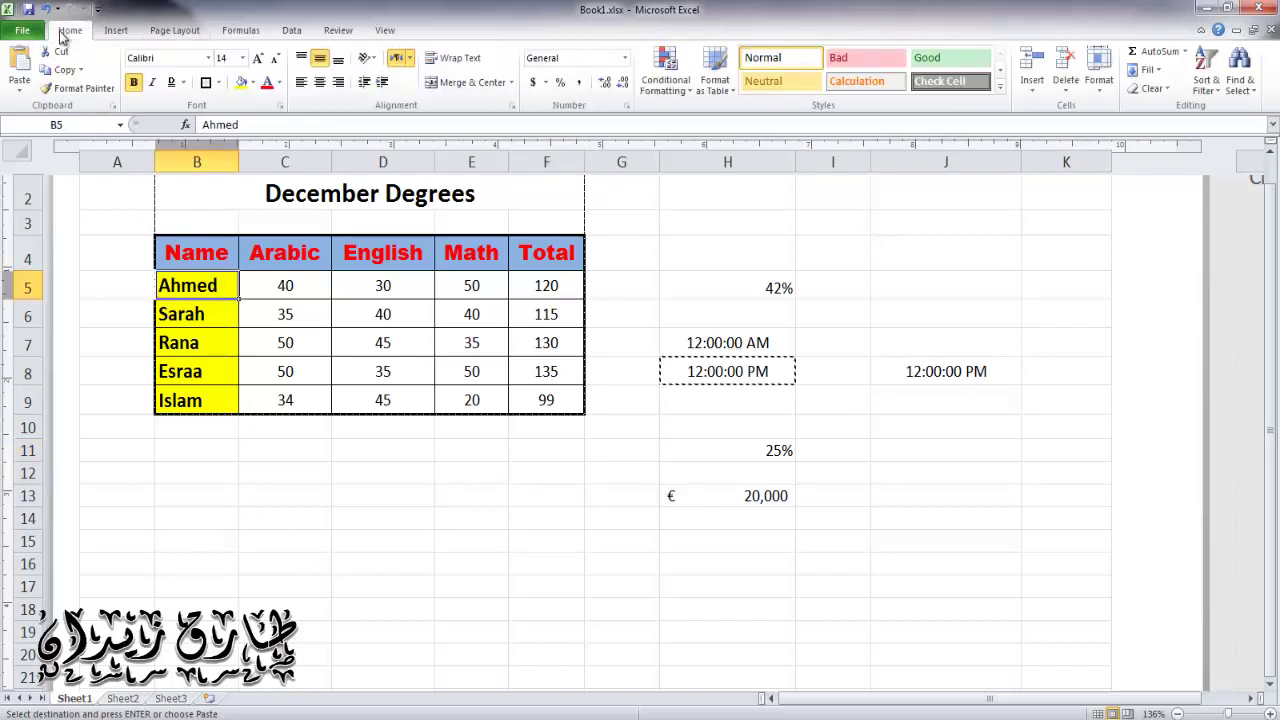
{"action": "left_click", "coordinate": [84, 90]}
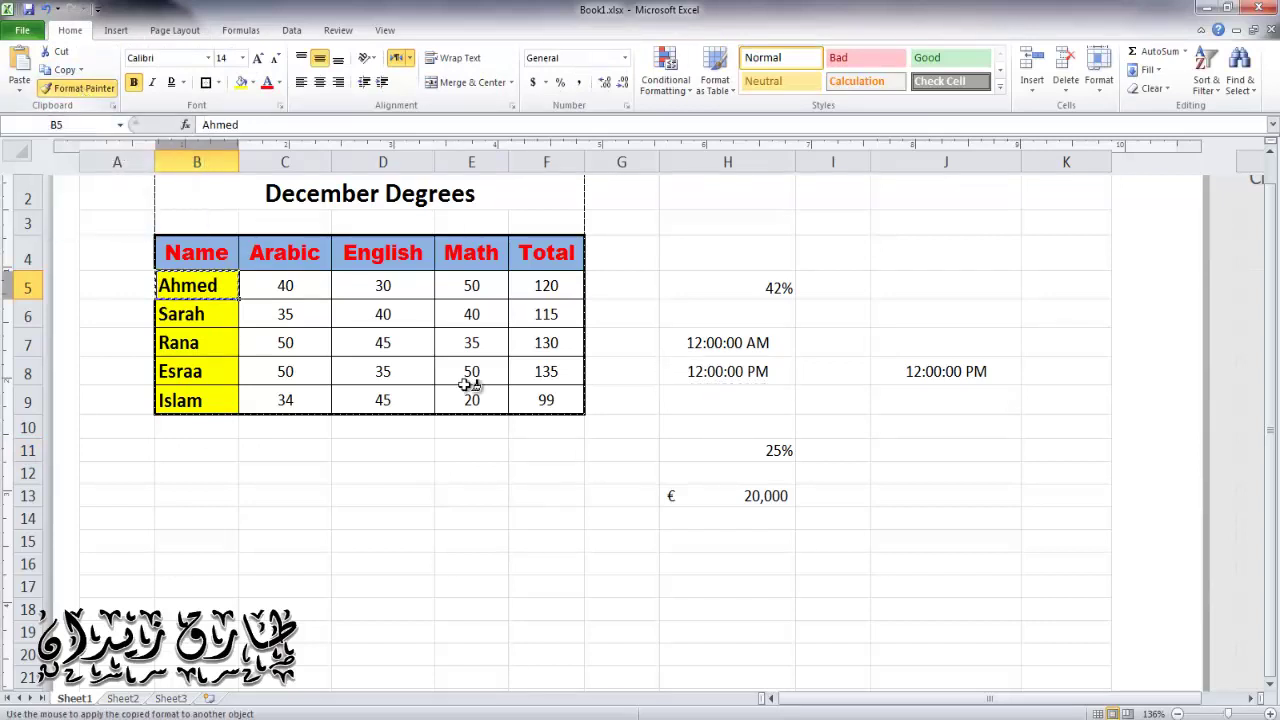
{"action": "left_click", "coordinate": [722, 371]}
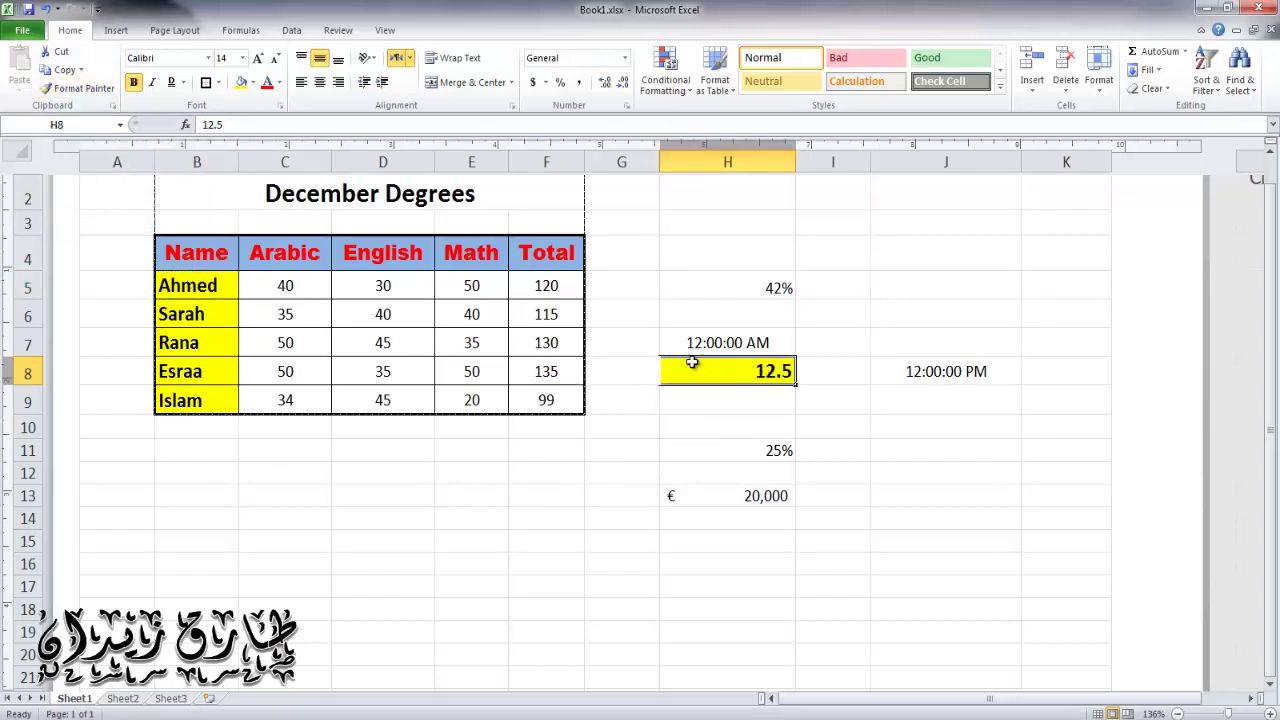
- Paint H7's time format back onto H8 so it shows 12:00:00 PM
{"action": "left_click", "coordinate": [707, 443]}
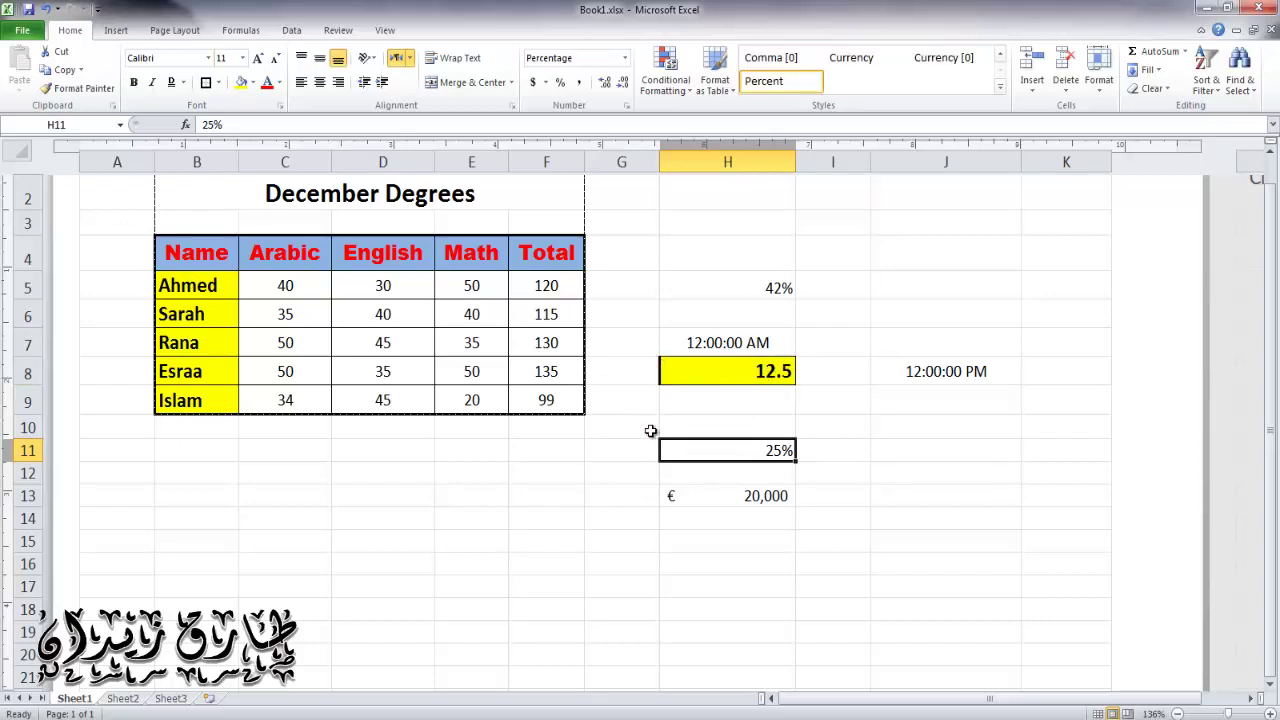
{"action": "left_click", "coordinate": [743, 405]}
{"action": "left_click", "coordinate": [792, 342]}
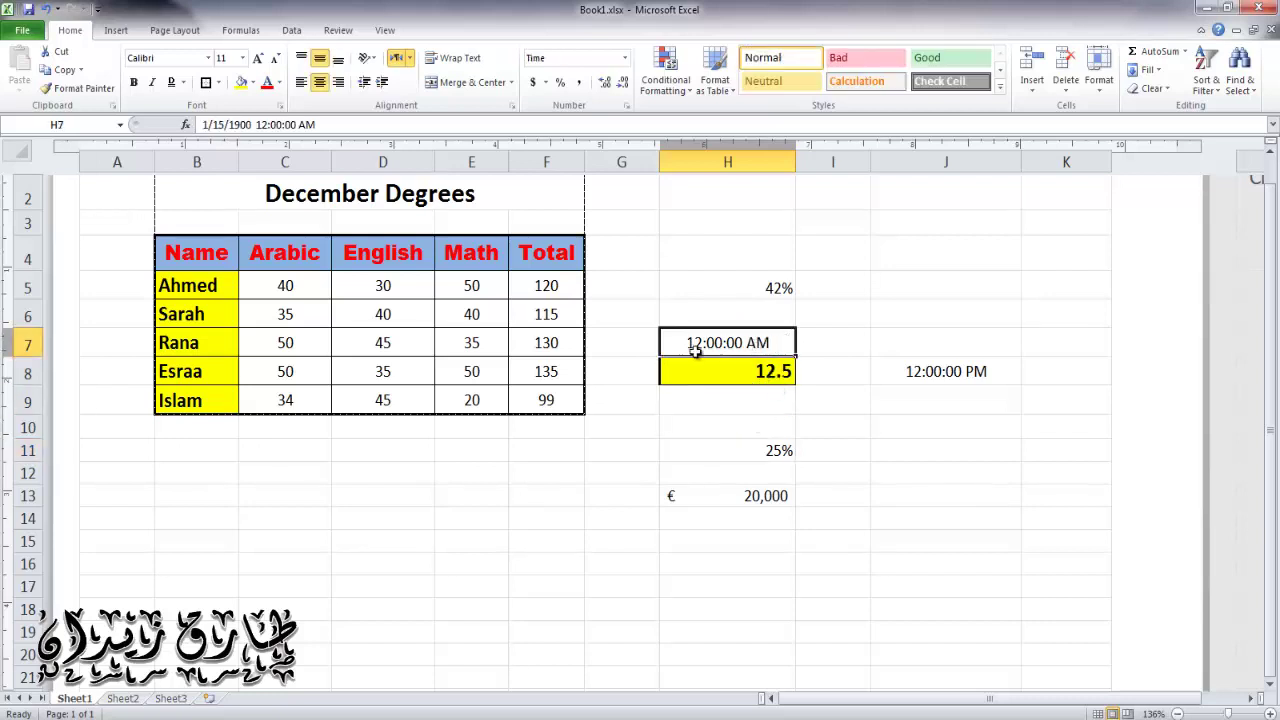
{"action": "left_click", "coordinate": [86, 89]}
{"action": "left_click", "coordinate": [733, 371]}
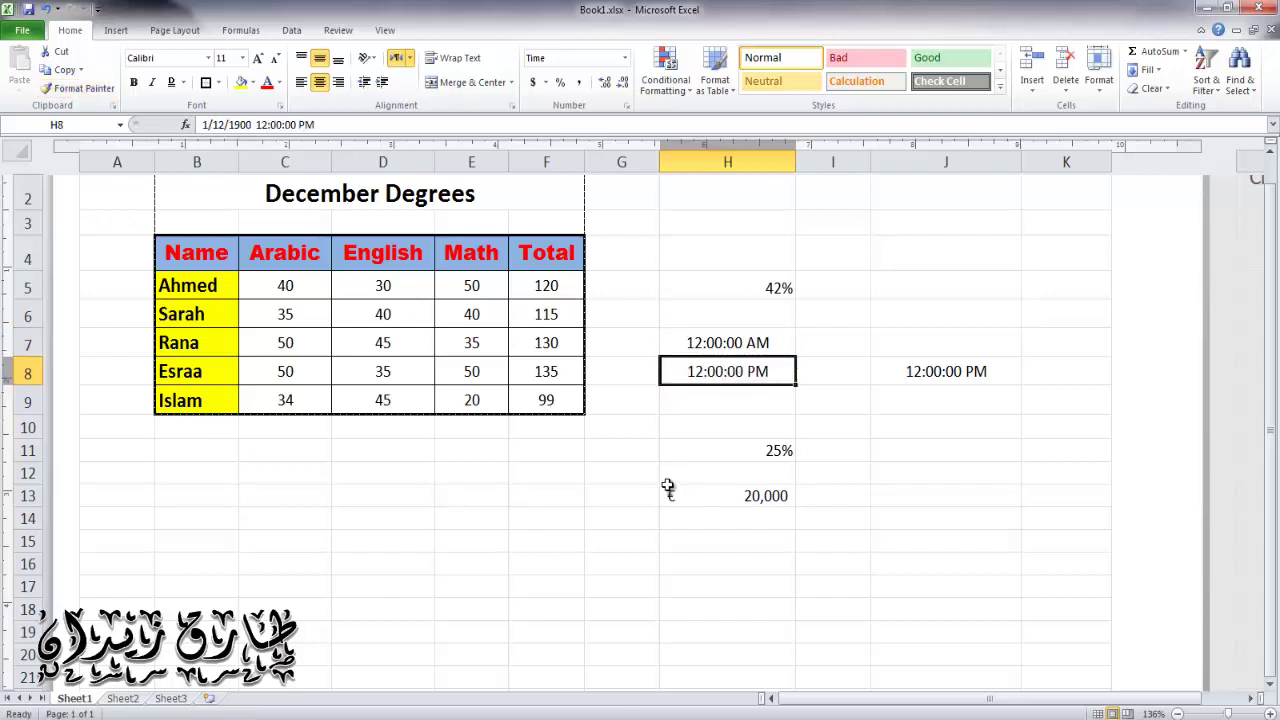
- Reapply H7's time format to H8 with Format Painter
{"action": "left_click", "coordinate": [689, 465]}
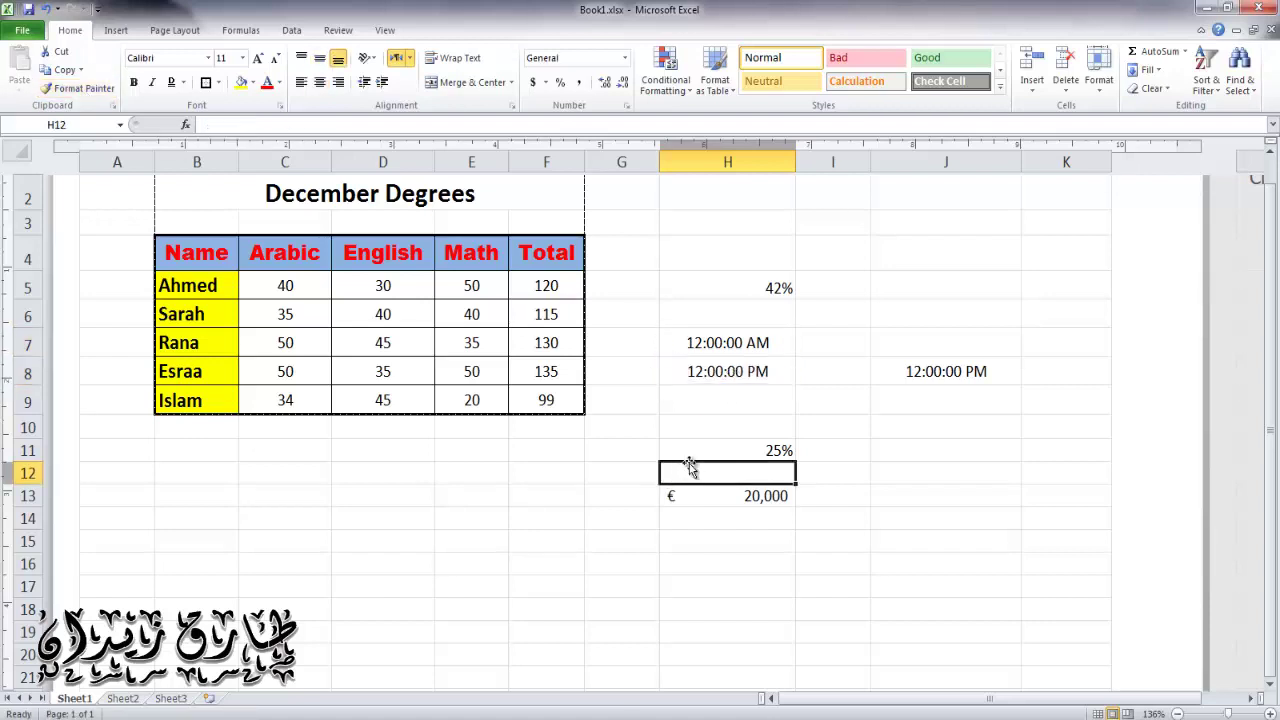
{"action": "left_click", "coordinate": [745, 340]}
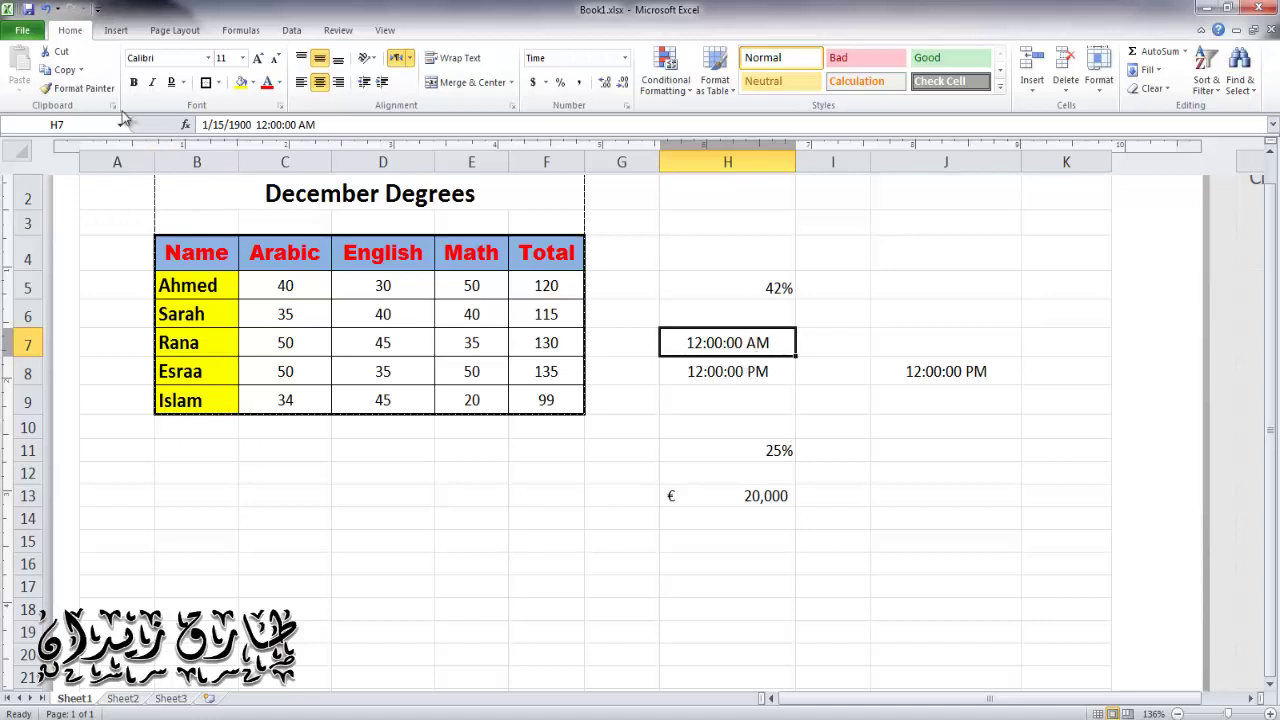
{"action": "left_click", "coordinate": [66, 88]}
{"action": "left_click", "coordinate": [729, 378]}
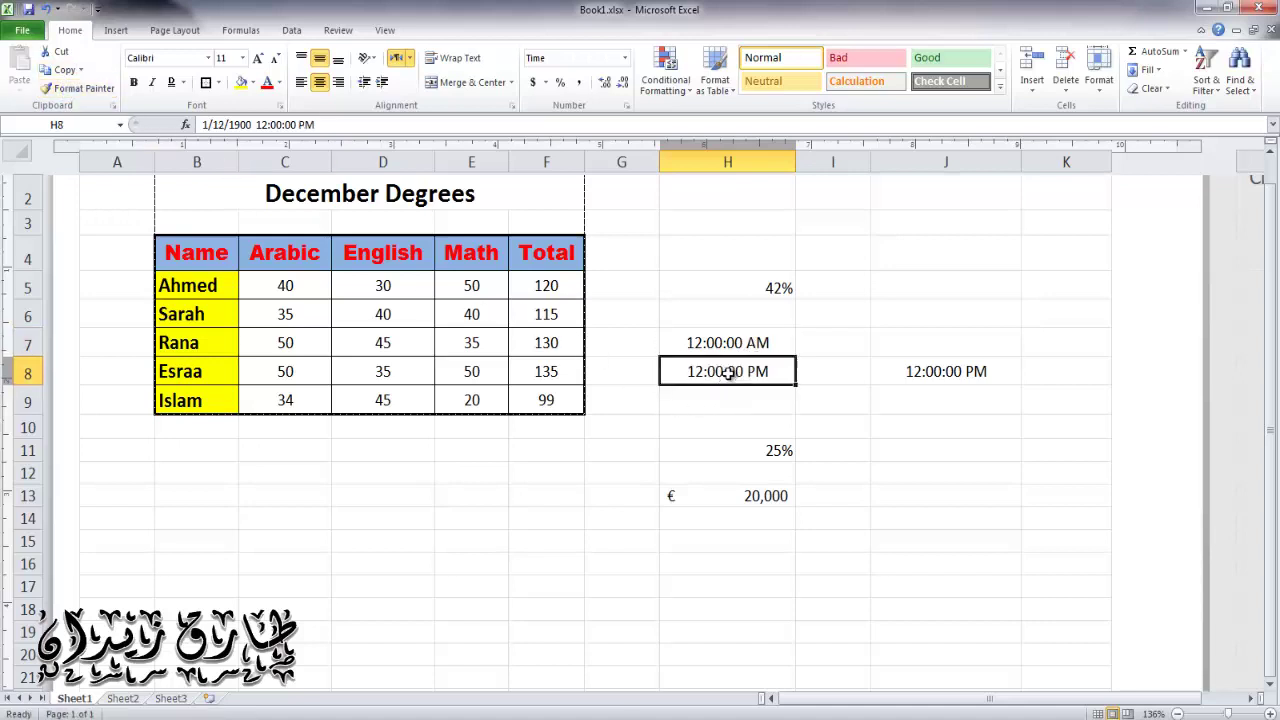
- Paint H7's time format onto H13, H11, J8, J11, H9 and C8, then widen column C
{"action": "left_click", "coordinate": [748, 347]}
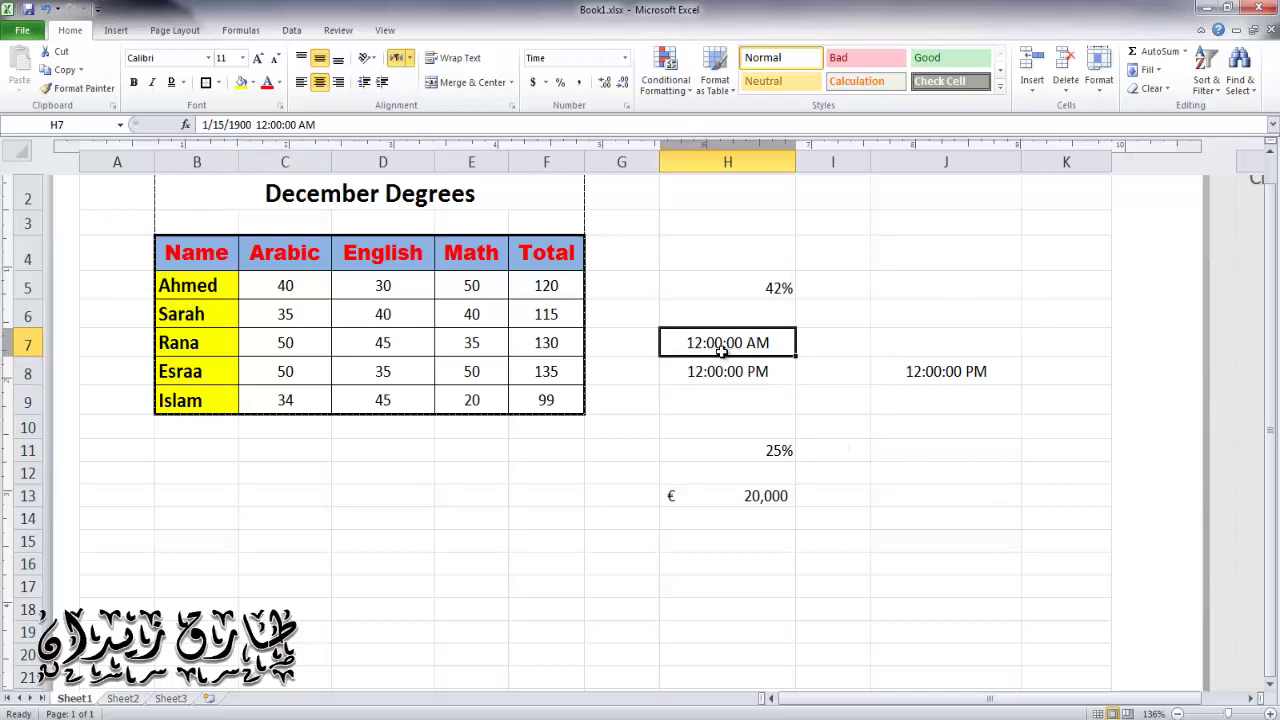
{"action": "left_click", "coordinate": [66, 90]}
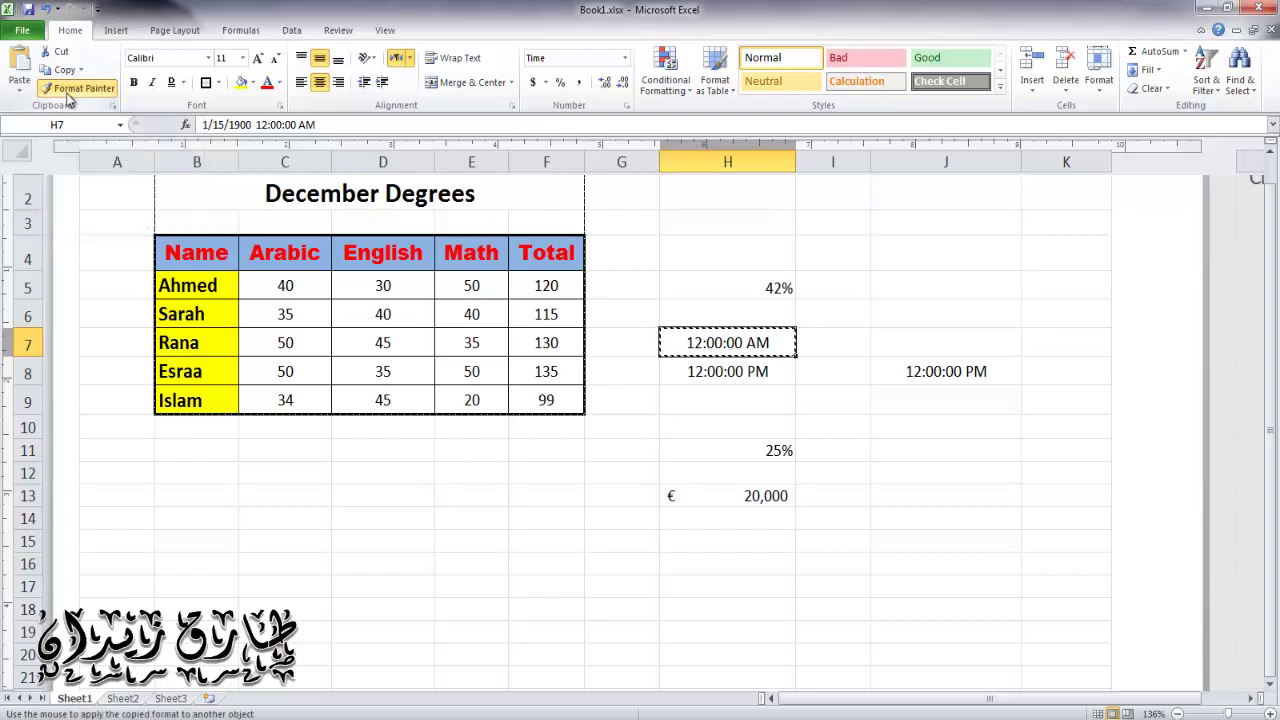
{"action": "left_click", "coordinate": [745, 496]}
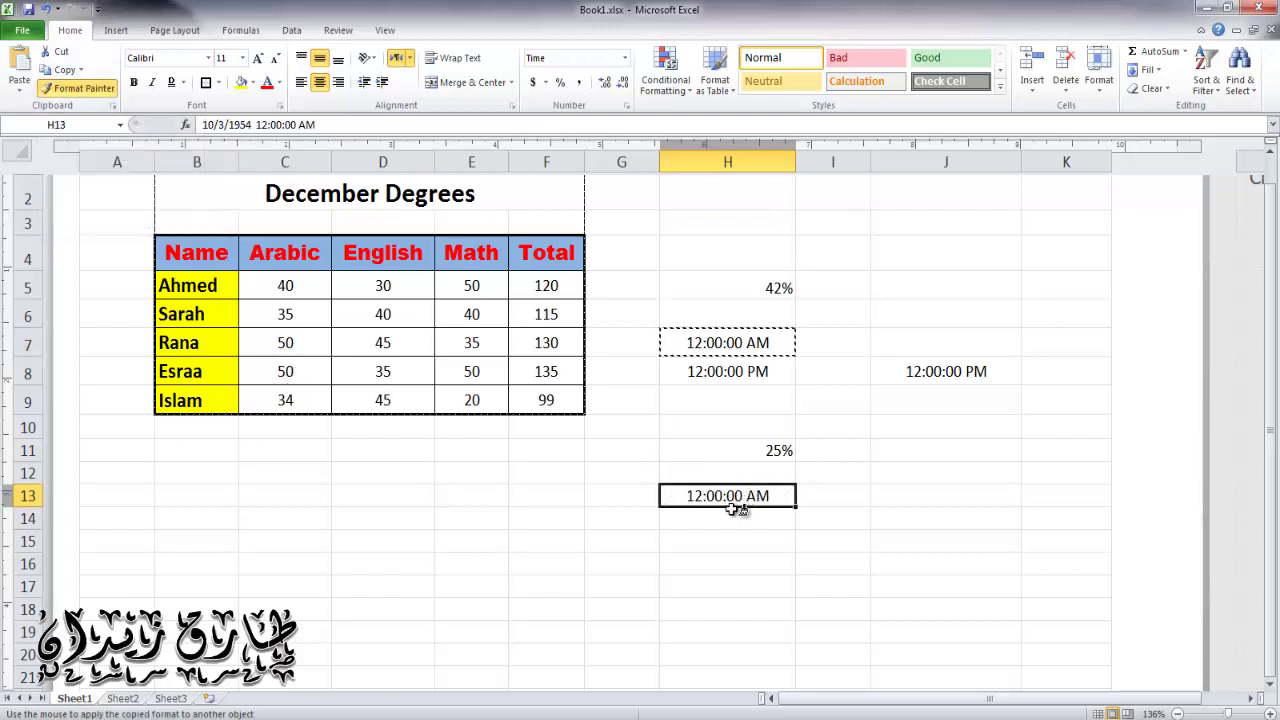
{"action": "left_click", "coordinate": [744, 450]}
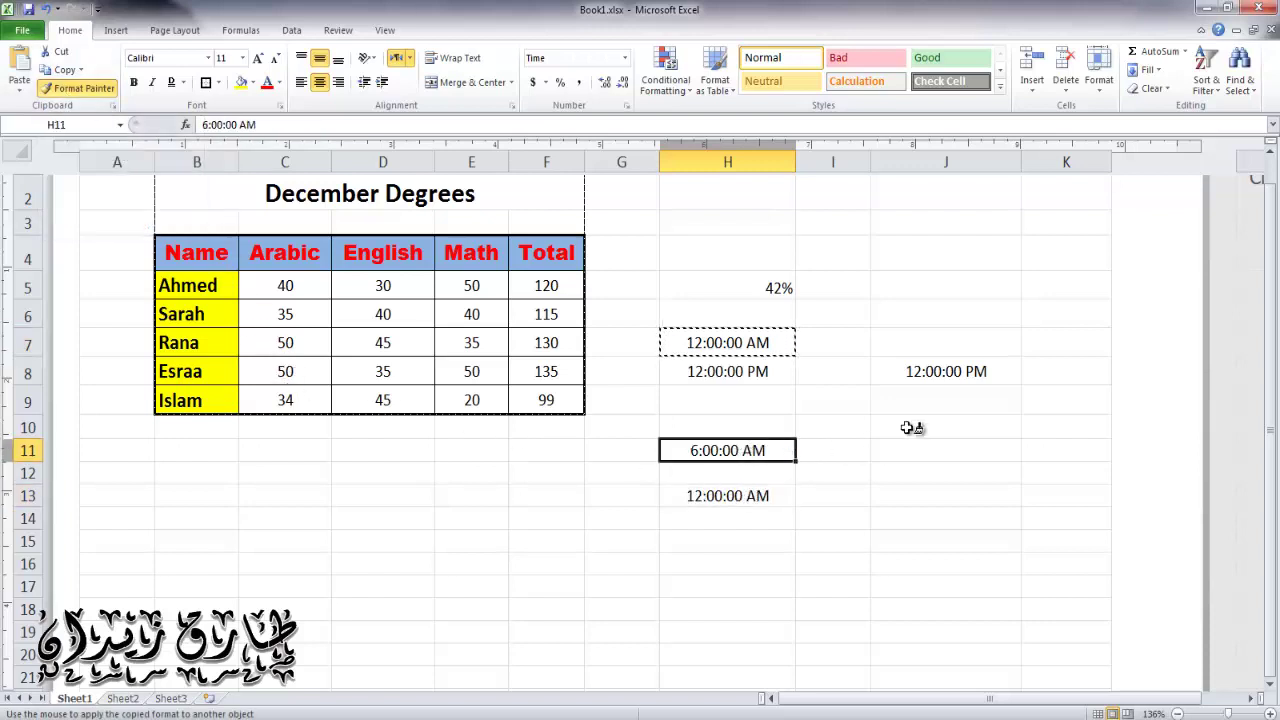
{"action": "left_click", "coordinate": [910, 371]}
{"action": "left_click", "coordinate": [915, 455]}
{"action": "left_click", "coordinate": [748, 400]}
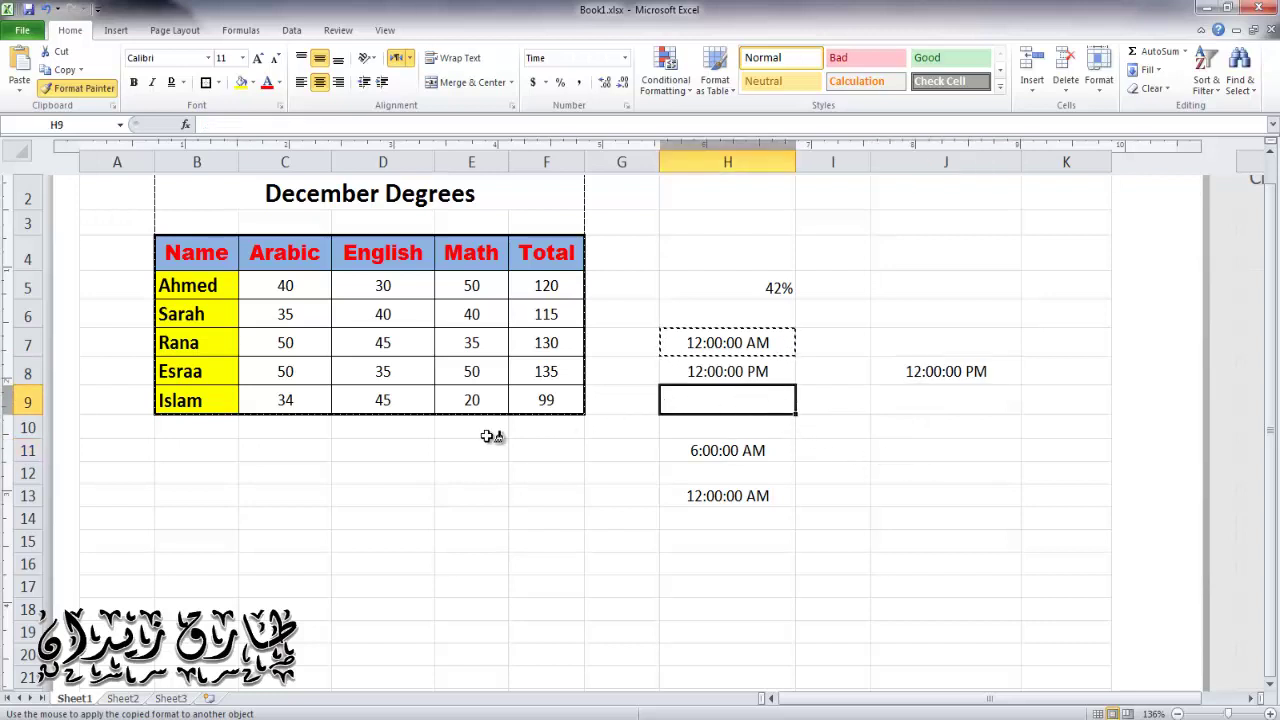
{"action": "left_click", "coordinate": [272, 368]}
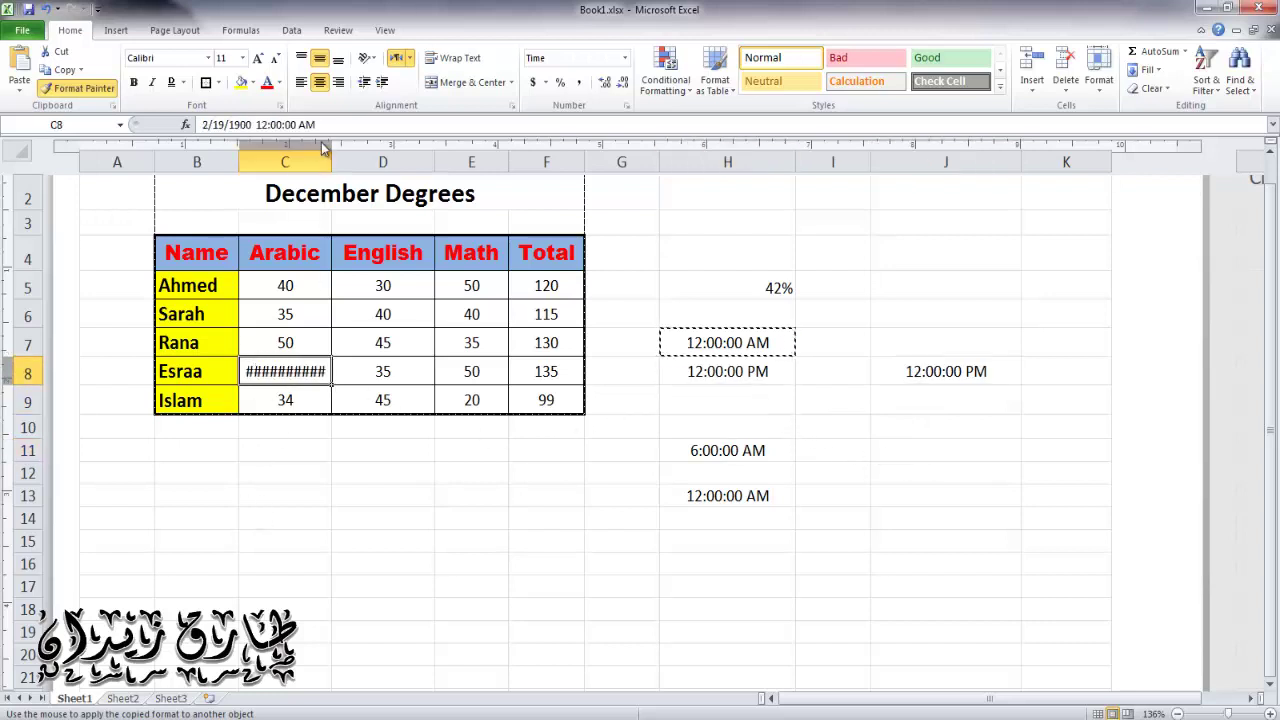
{"action": "left_click_drag", "start_coordinate": [332, 158], "coordinate": [397, 158]}
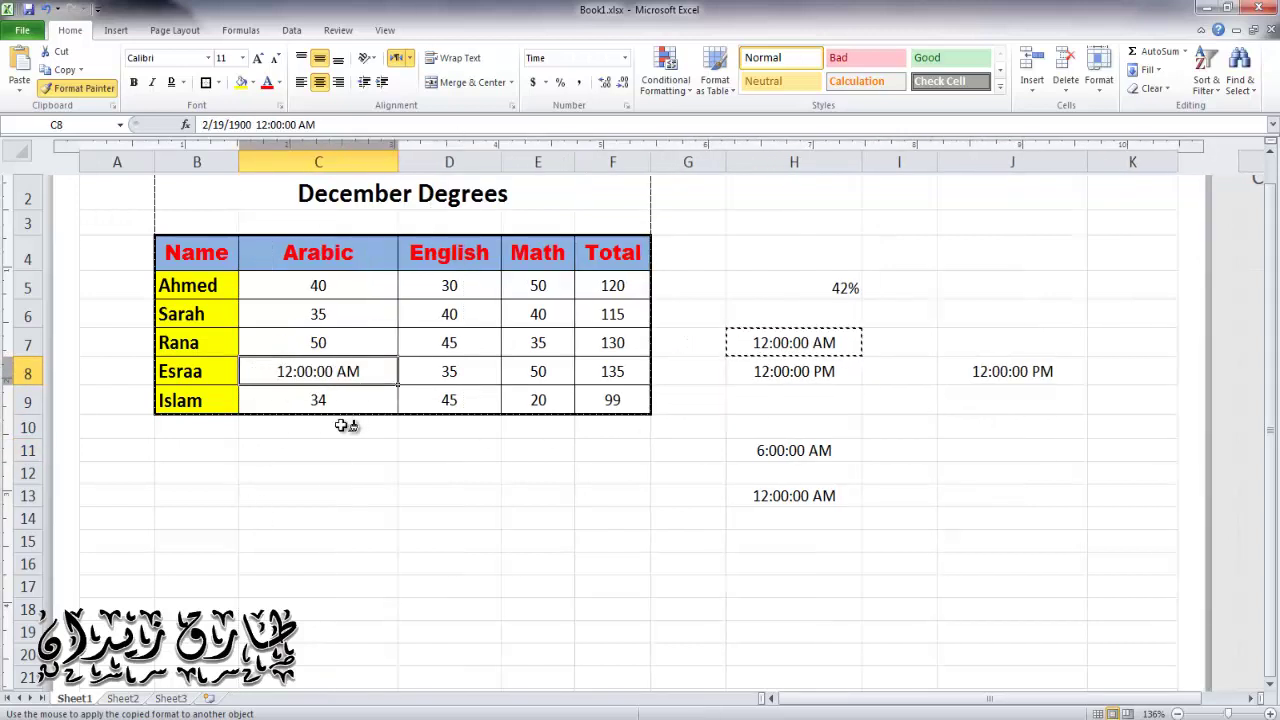